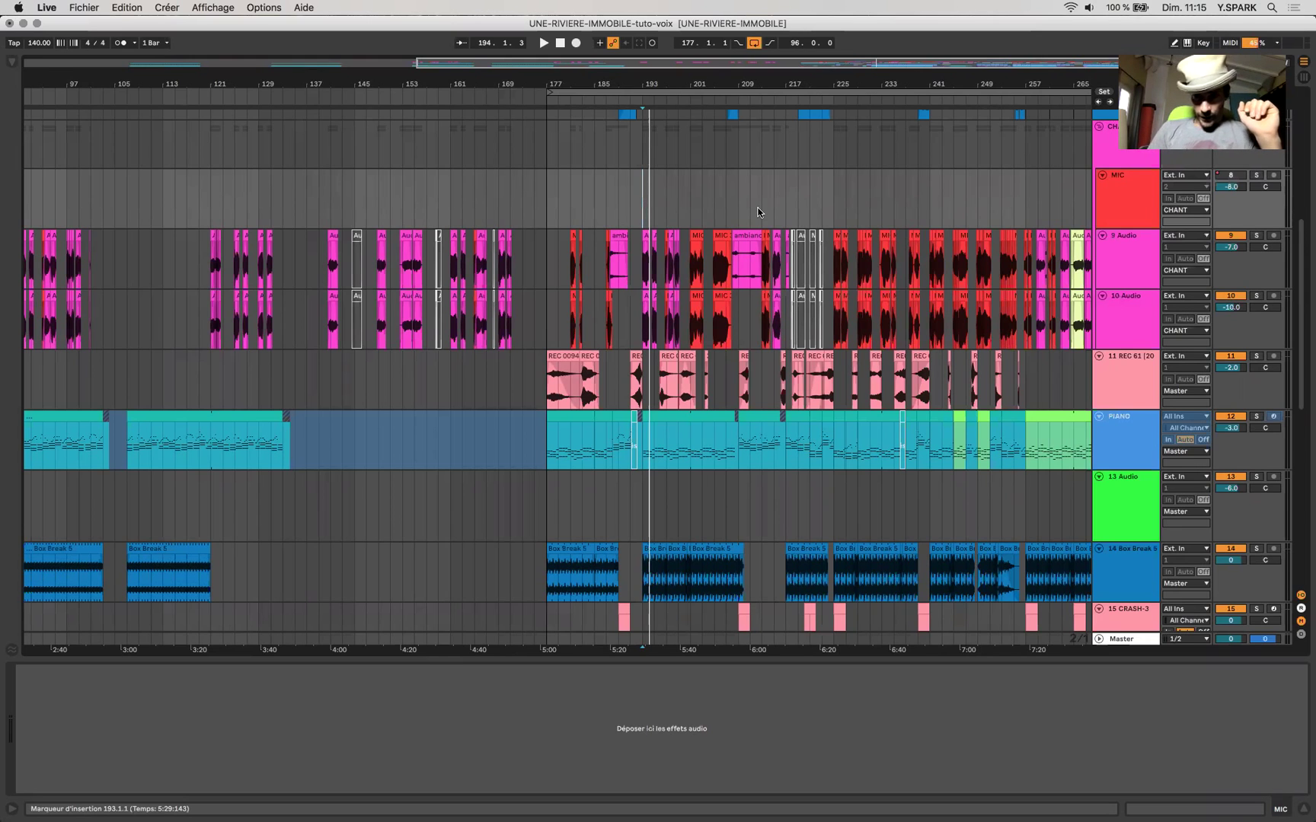
- Set the insert marker at bar 193 on the MIC track and look over the tracks of the arrangement
{"action": "scroll", "coordinate": [757, 211], "scroll_direction": "up", "scroll_amount": 3}
{"action": "scroll", "coordinate": [758, 212], "scroll_direction": "right", "scroll_amount": 2}
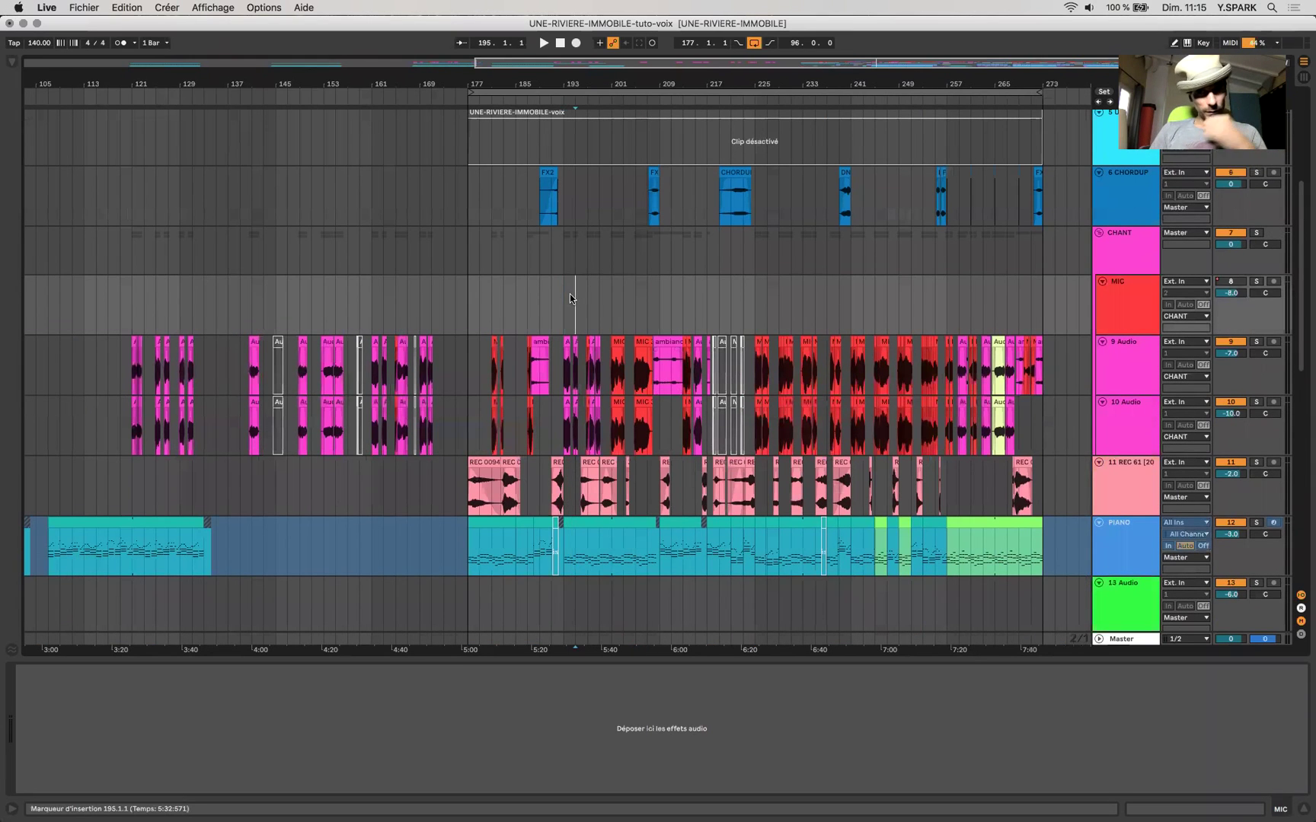
{"action": "left_click", "coordinate": [571, 316]}
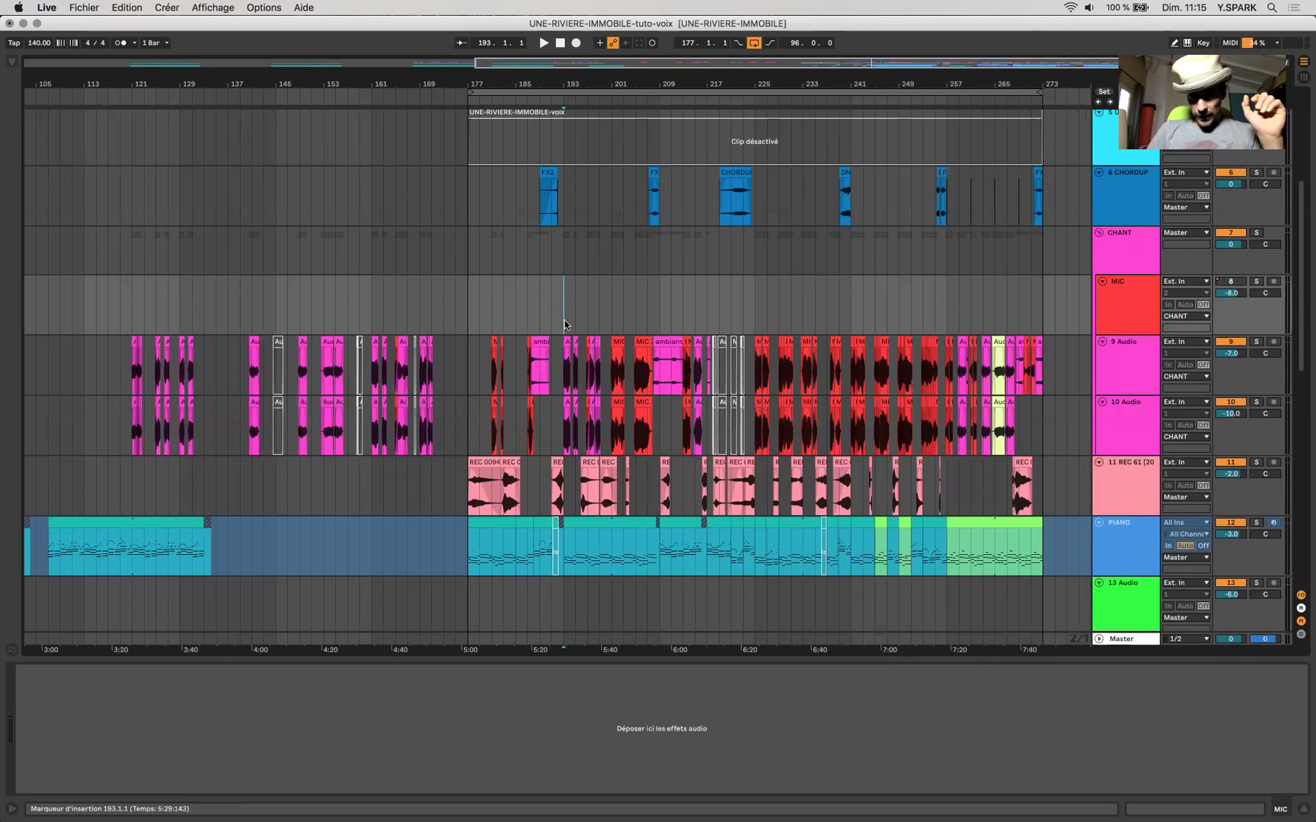
{"action": "scroll", "coordinate": [564, 323], "scroll_direction": "down", "scroll_amount": 10}
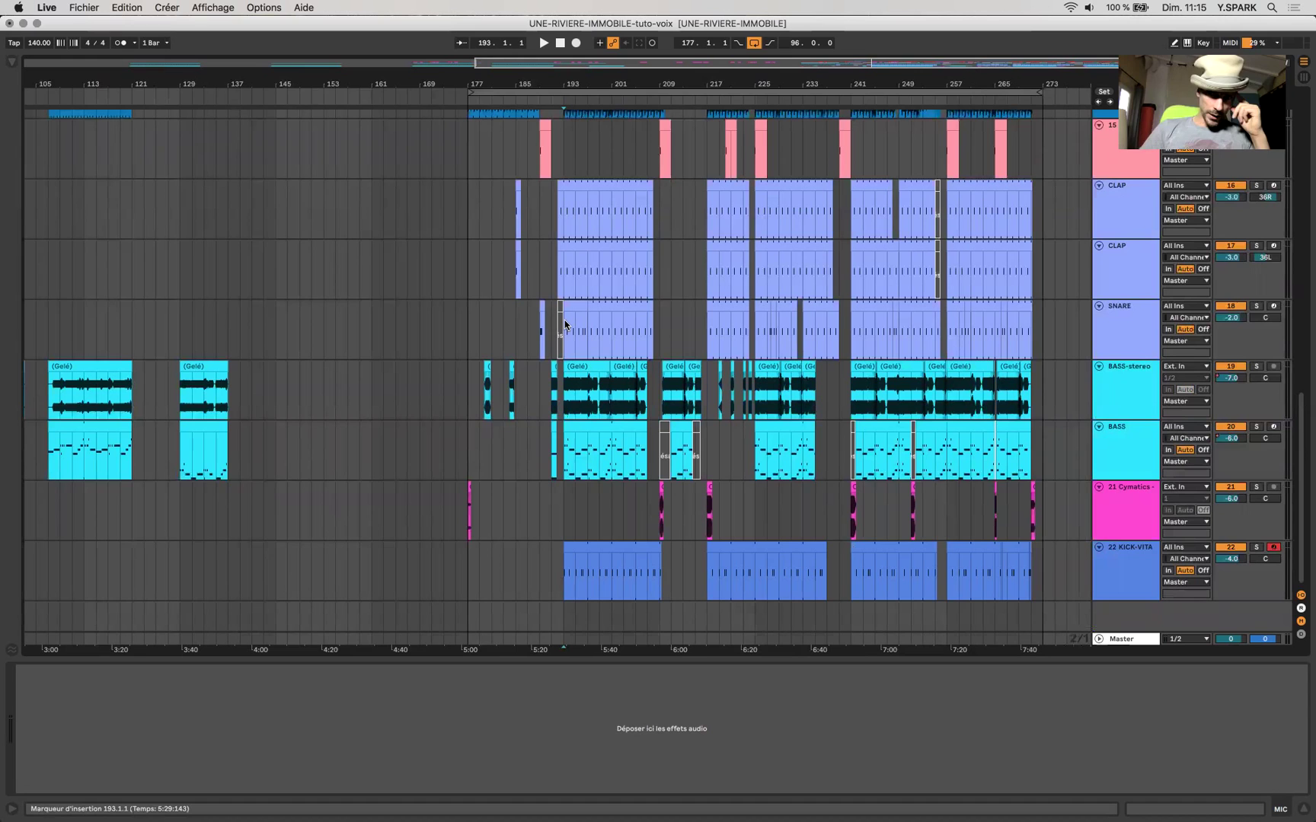
{"action": "scroll", "coordinate": [565, 323], "scroll_direction": "up", "scroll_amount": 5}
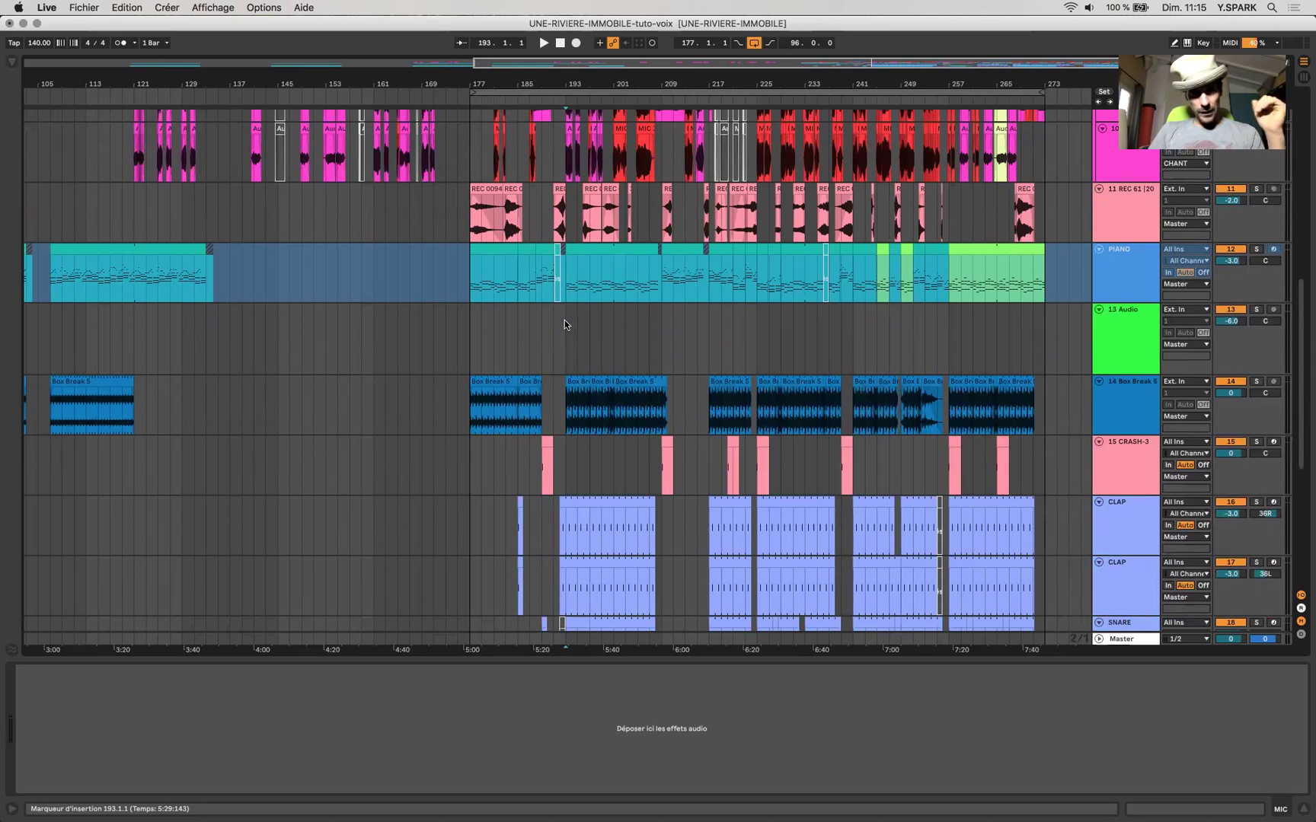
{"action": "scroll", "coordinate": [564, 323], "scroll_direction": "up", "scroll_amount": 4}
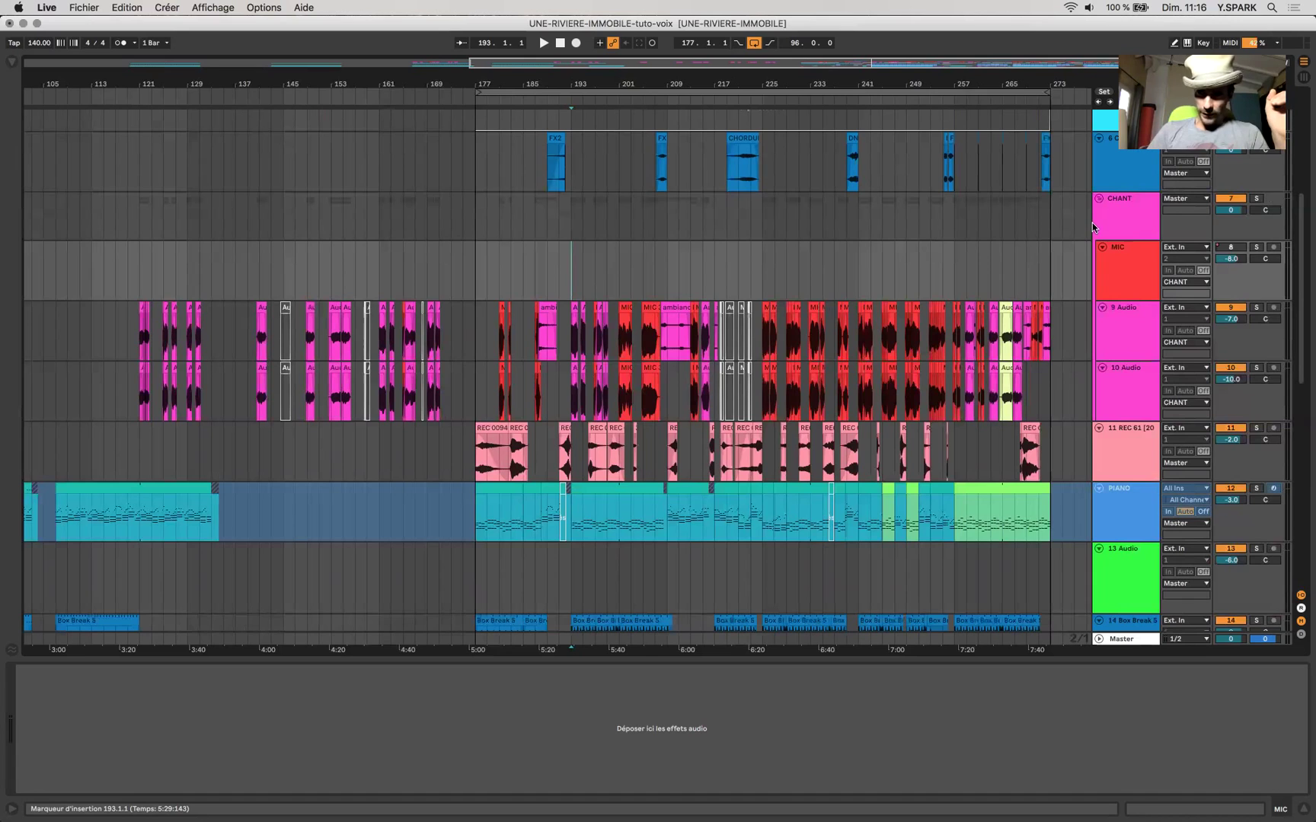
- Show the effect chains of the CHANT group and of its 9 Audio and 10 Audio vocal tracks
{"action": "left_click", "coordinate": [1113, 221]}
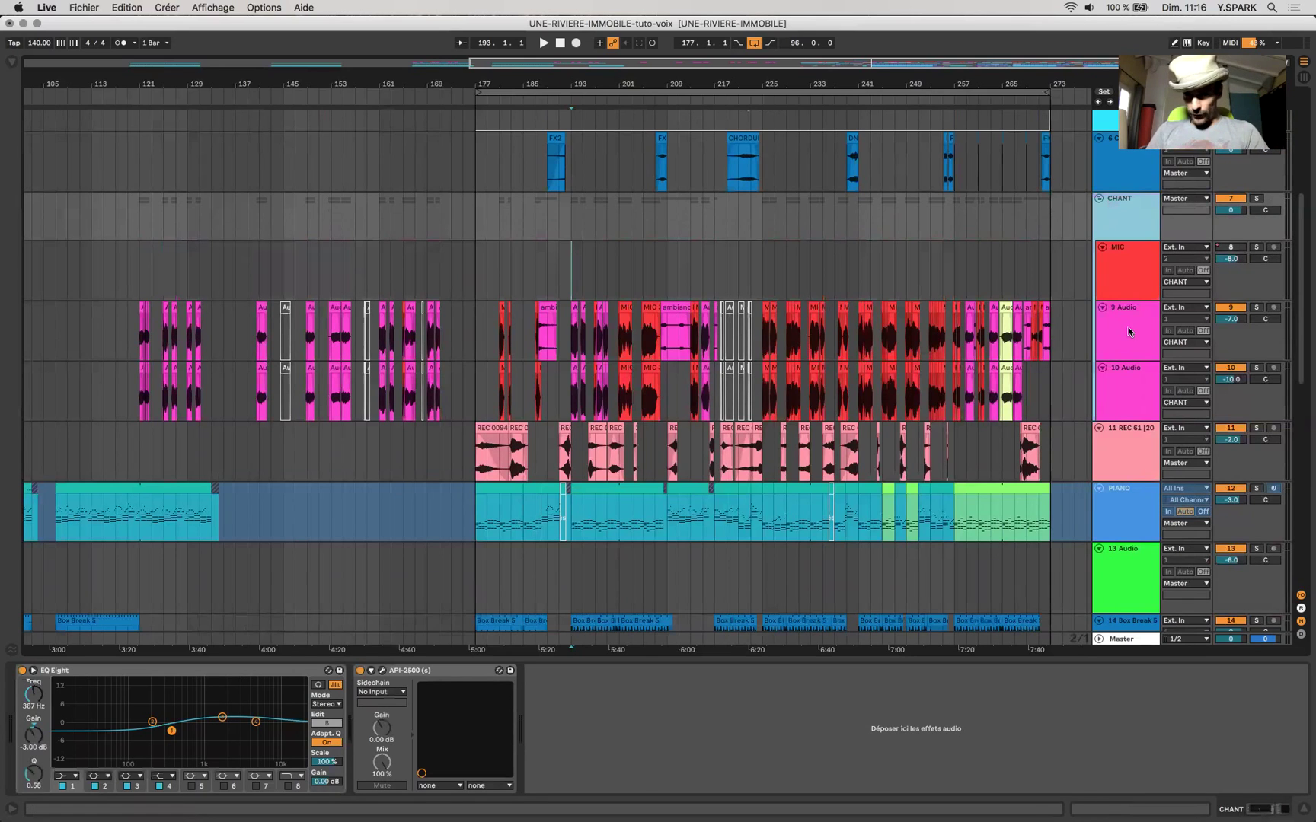
{"action": "left_click", "coordinate": [1128, 332]}
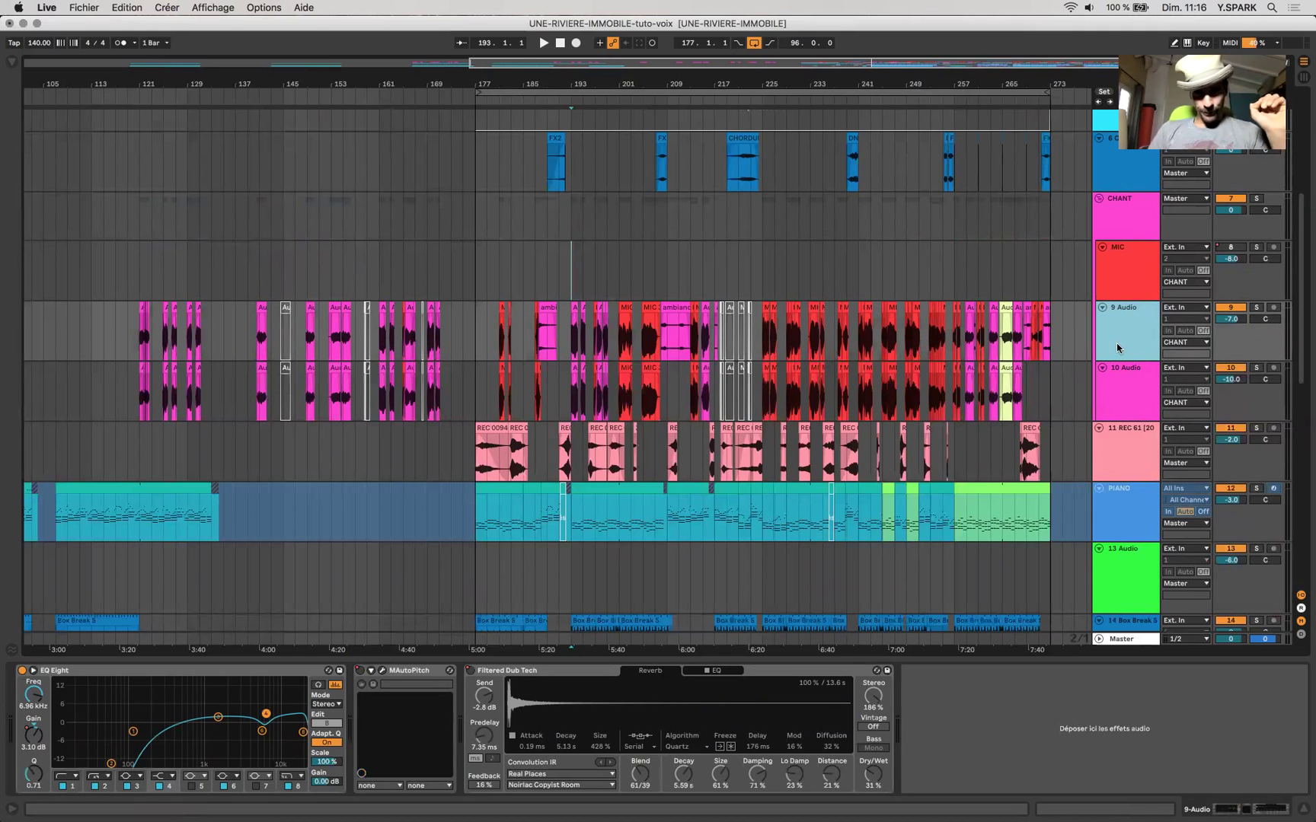
{"action": "left_click", "coordinate": [1136, 397]}
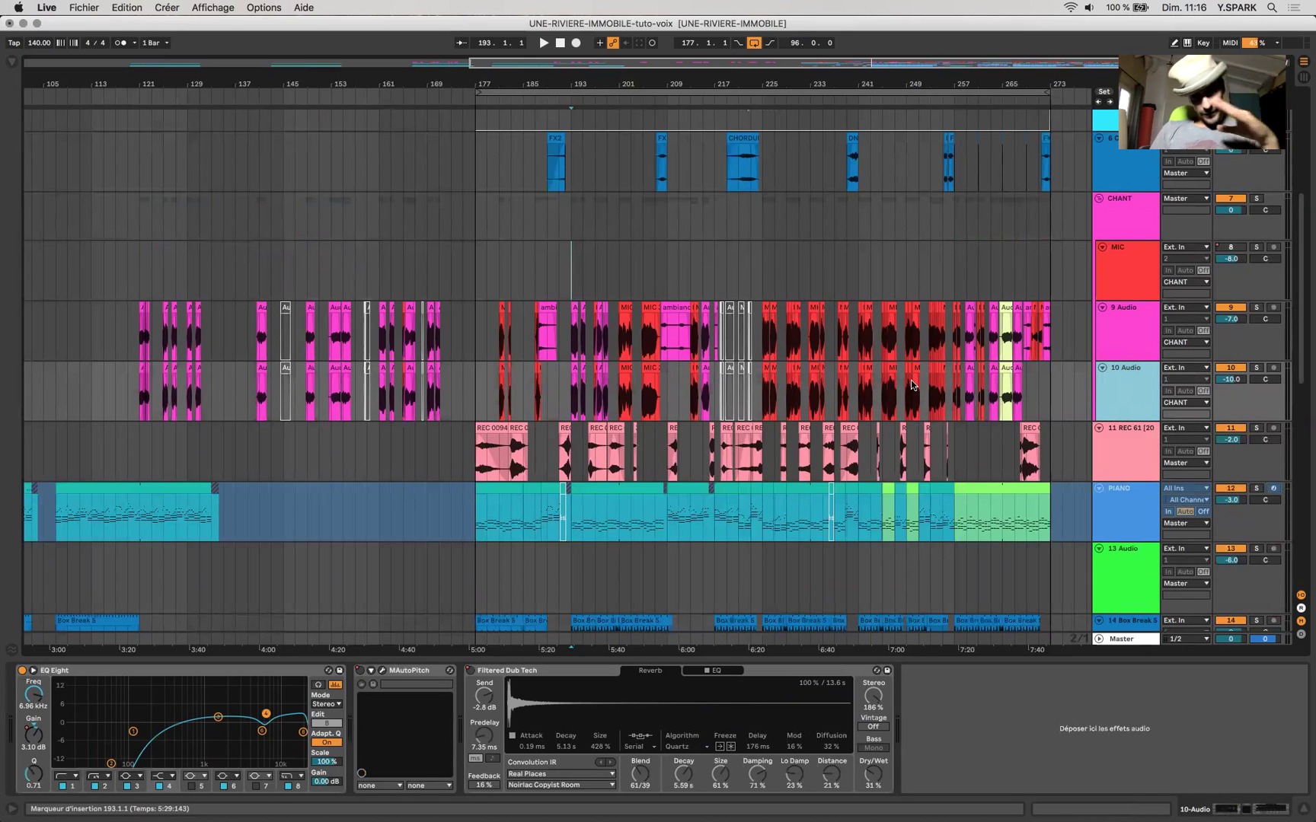
{"action": "left_click", "coordinate": [1143, 343]}
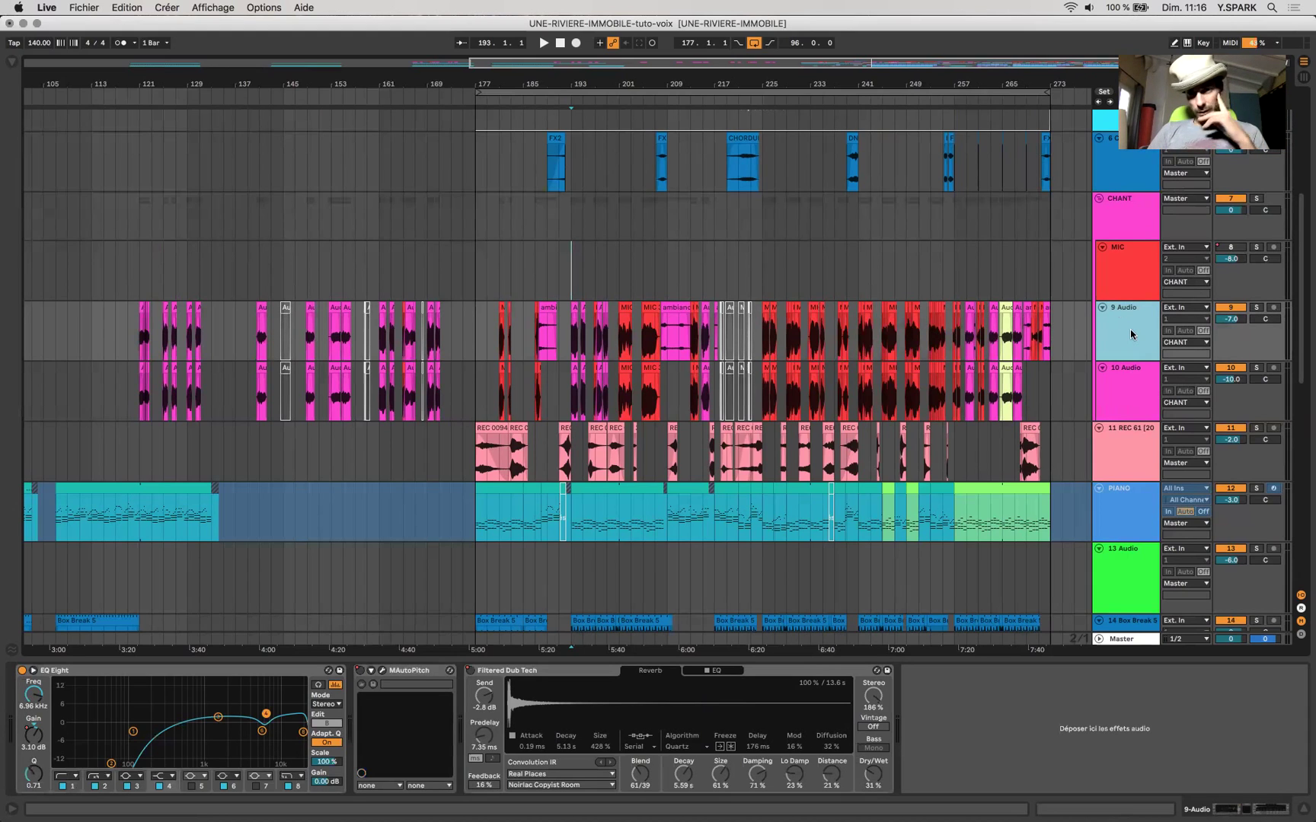
- Examine the layout of the vocal clips on 9 Audio and 10 Audio, both in detail and across the whole song
{"action": "scroll", "coordinate": [807, 352], "scroll_direction": "up", "scroll_amount": 5}
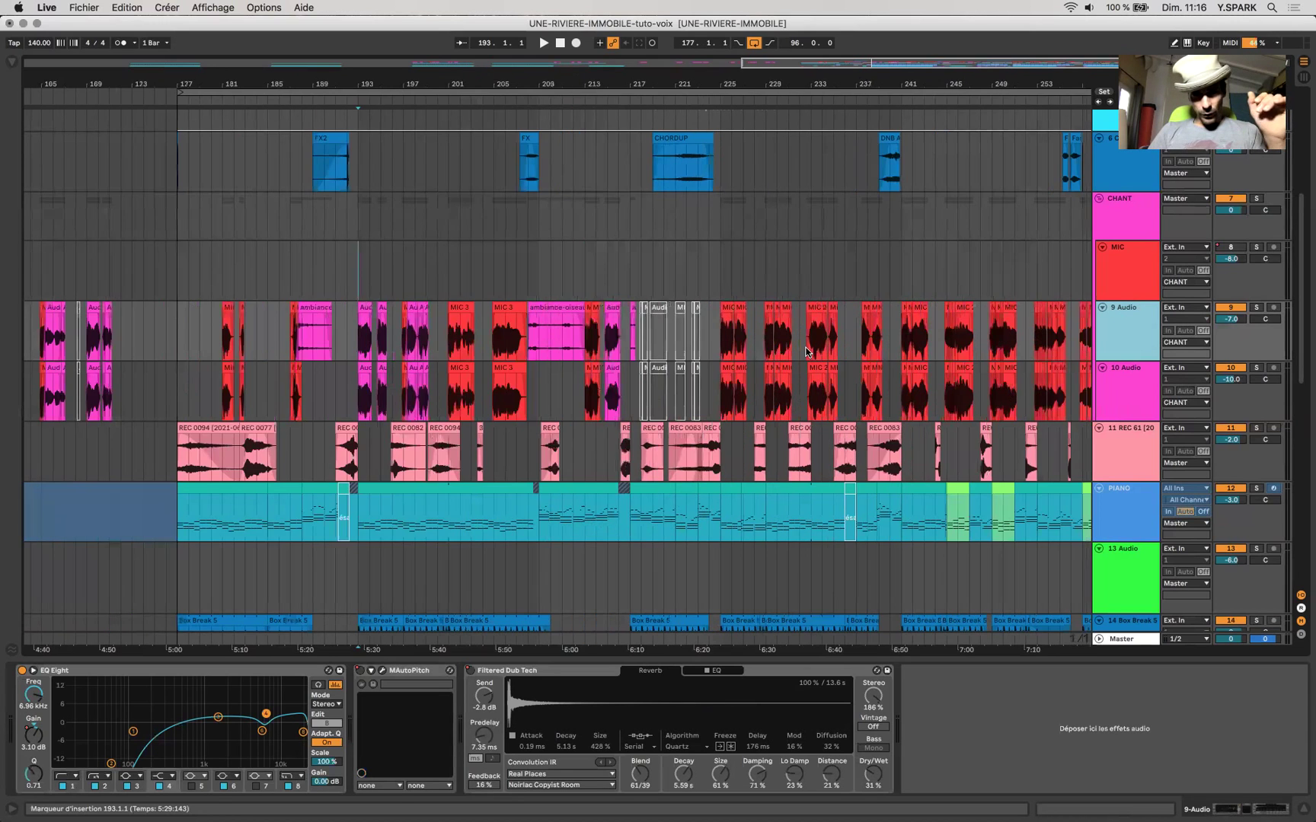
{"action": "scroll", "coordinate": [805, 350], "scroll_direction": "down", "scroll_amount": 8}
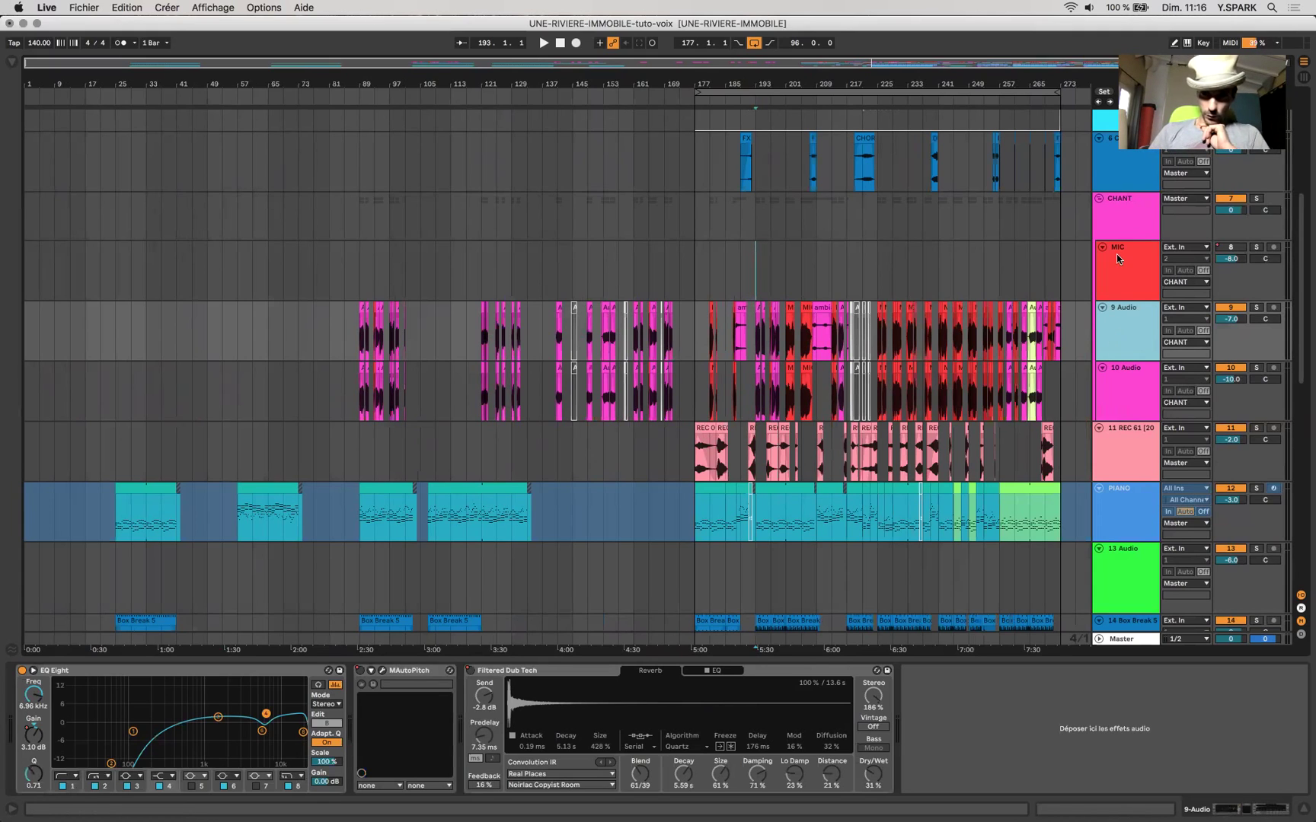
{"action": "left_click", "coordinate": [1144, 241]}
{"action": "left_click", "coordinate": [1133, 326]}
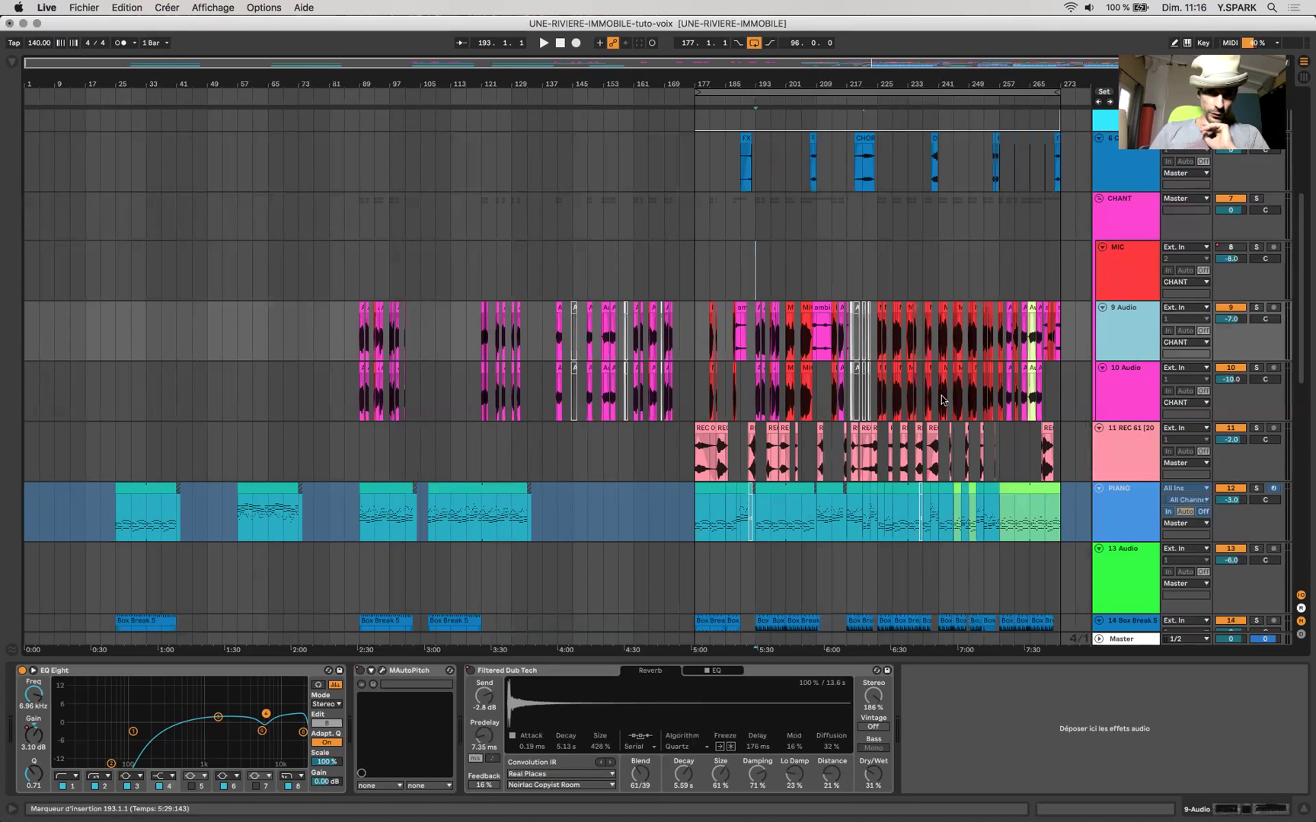
{"action": "scroll", "coordinate": [942, 399], "scroll_direction": "down", "scroll_amount": 1}
{"action": "scroll", "coordinate": [942, 399], "scroll_direction": "down", "scroll_amount": 1}
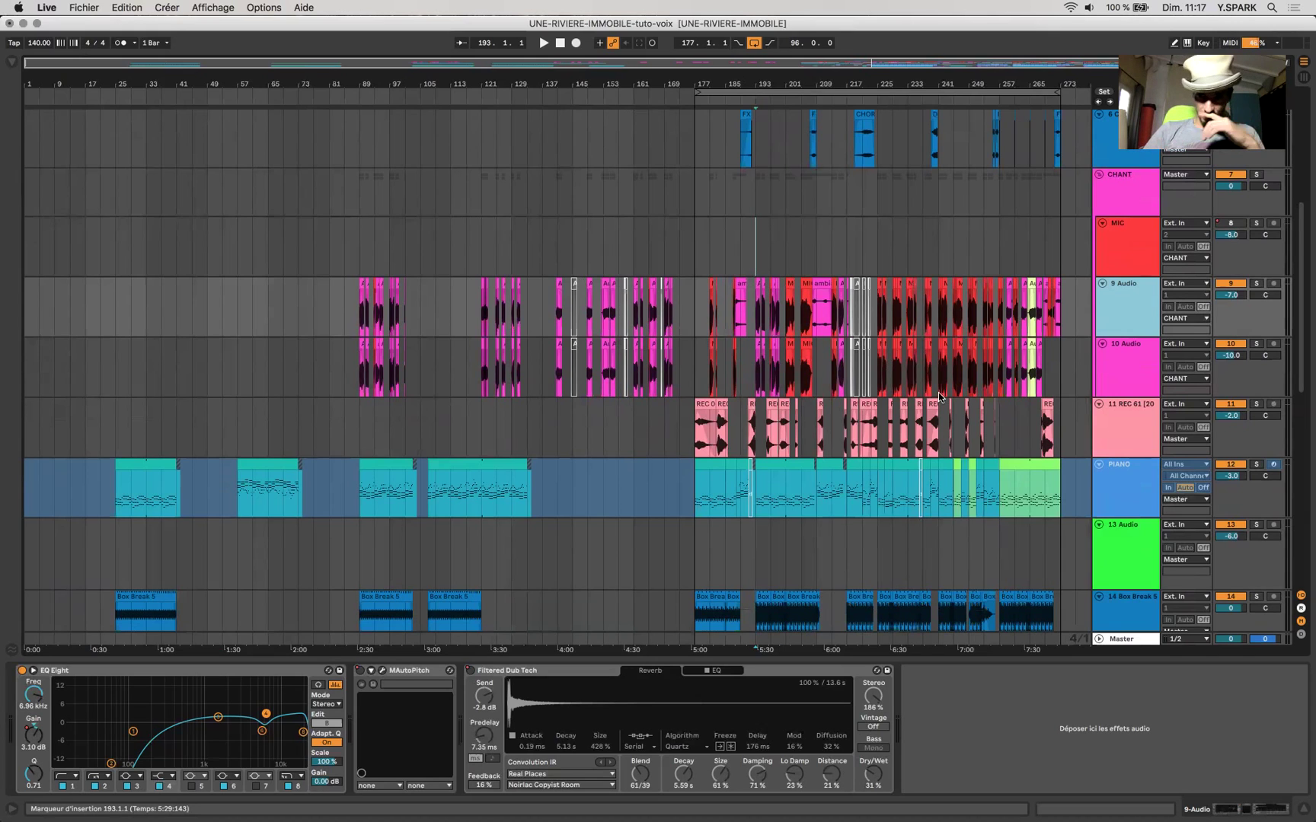
{"action": "scroll", "coordinate": [870, 306], "scroll_direction": "up", "scroll_amount": 3}
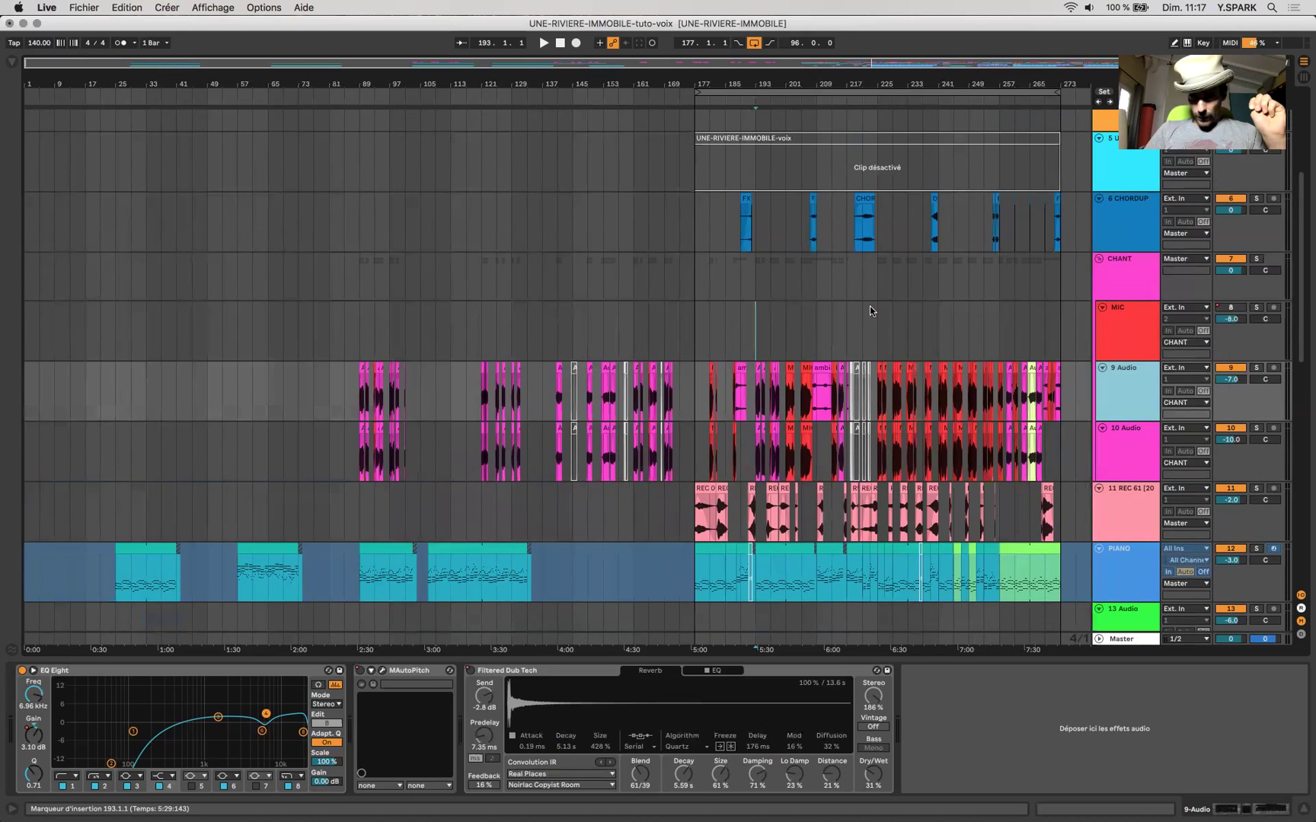
{"action": "scroll", "coordinate": [869, 306], "scroll_direction": "up", "scroll_amount": 3}
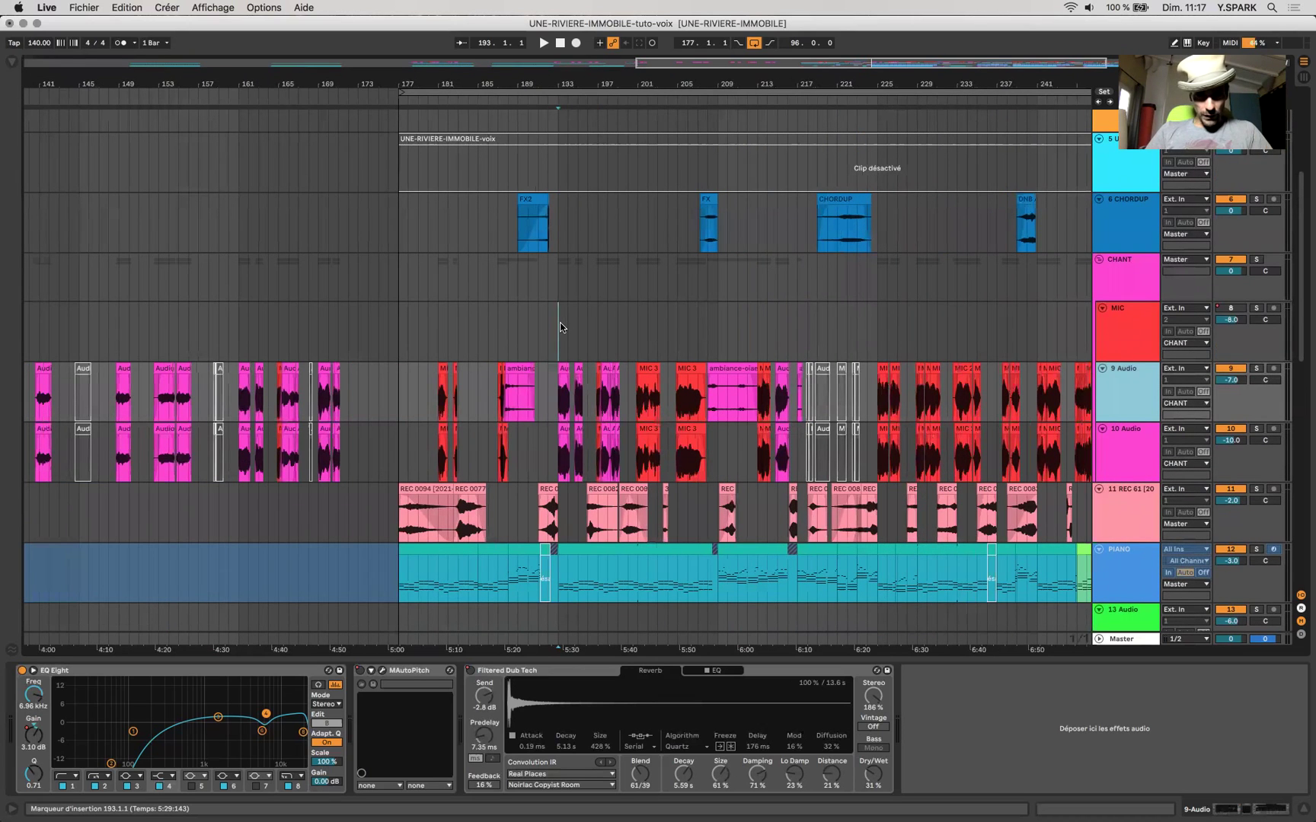
- Play the song from bar 193 with the effect chain of 9 Audio shown, and raise the system volume
{"action": "left_click", "coordinate": [562, 348]}
{"action": "scroll", "coordinate": [574, 348], "scroll_direction": "right", "scroll_amount": 3}
{"action": "scroll", "coordinate": [575, 348], "scroll_direction": "down", "scroll_amount": 1}
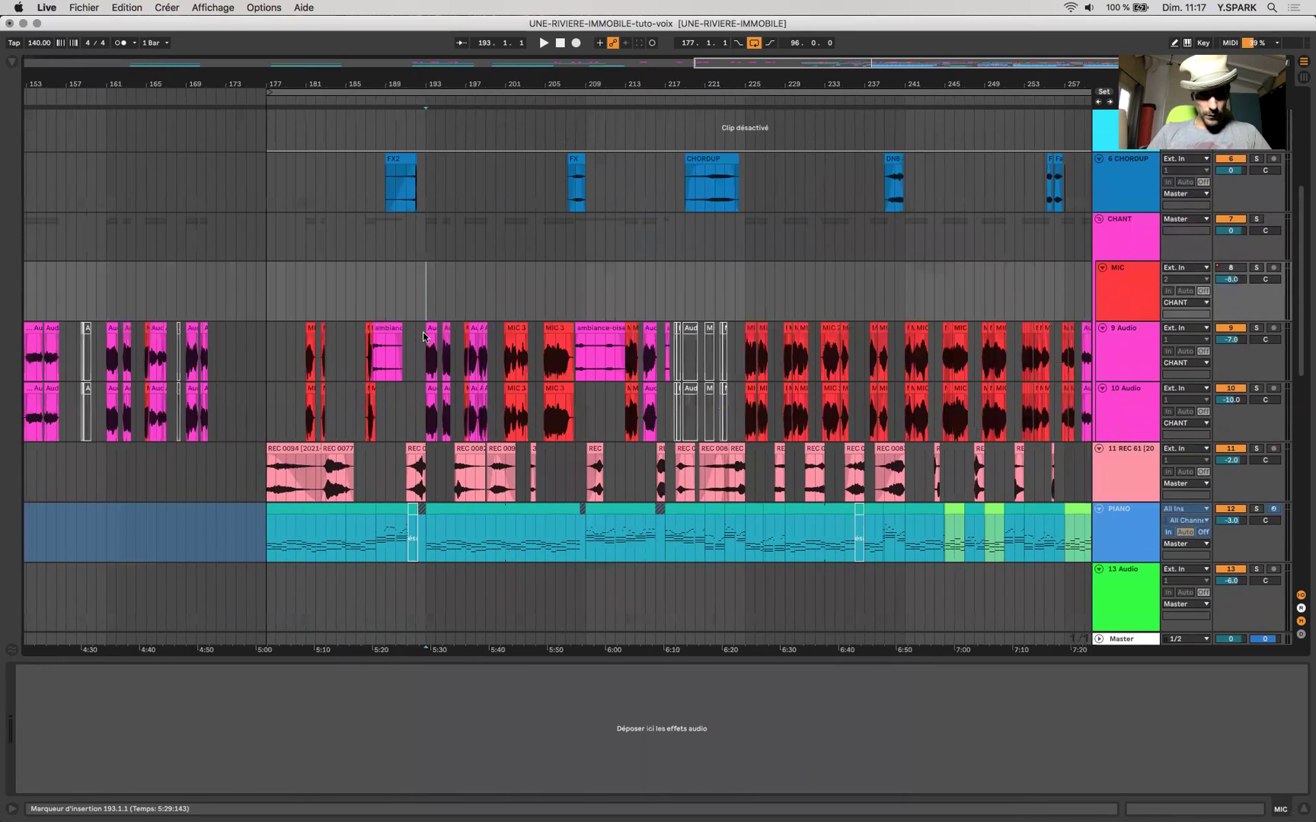
{"action": "left_click", "coordinate": [427, 352]}
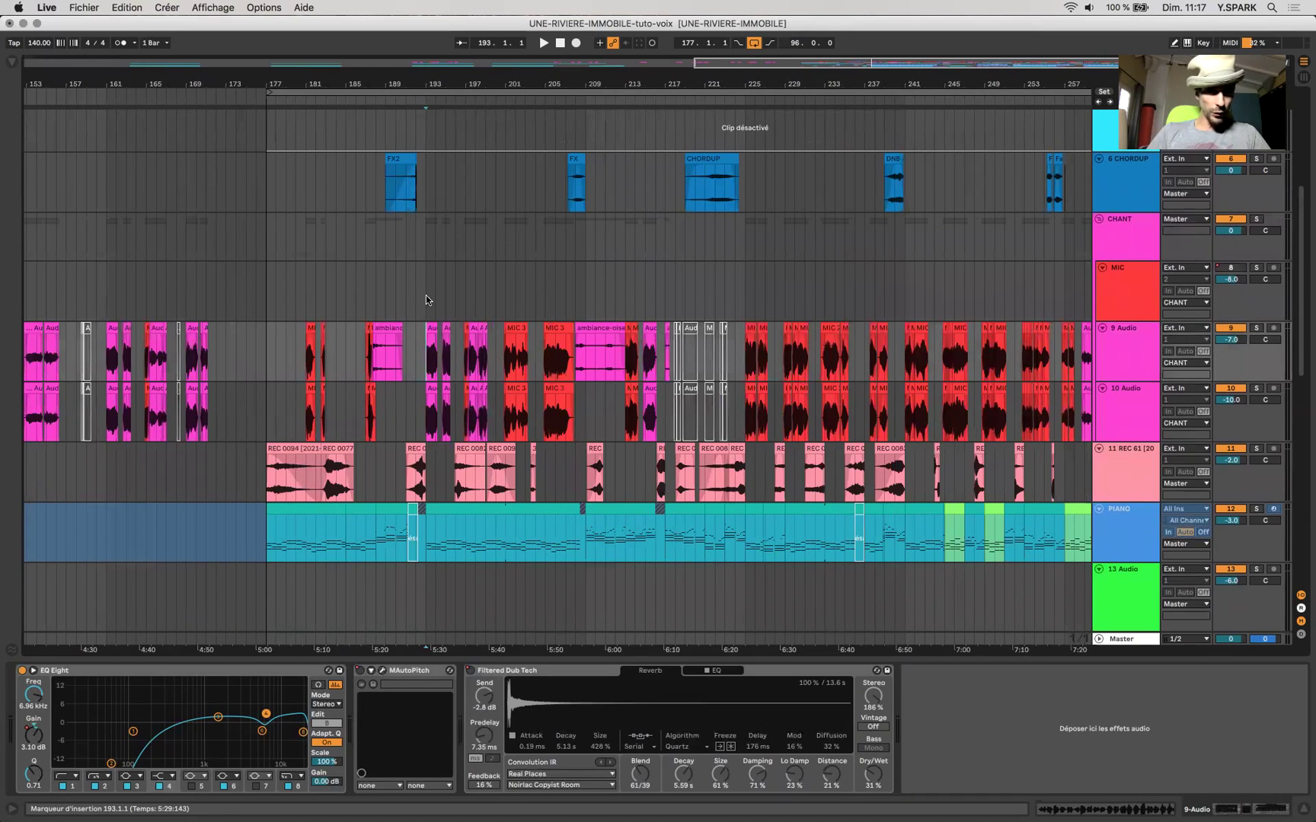
{"action": "key", "text": "space"}
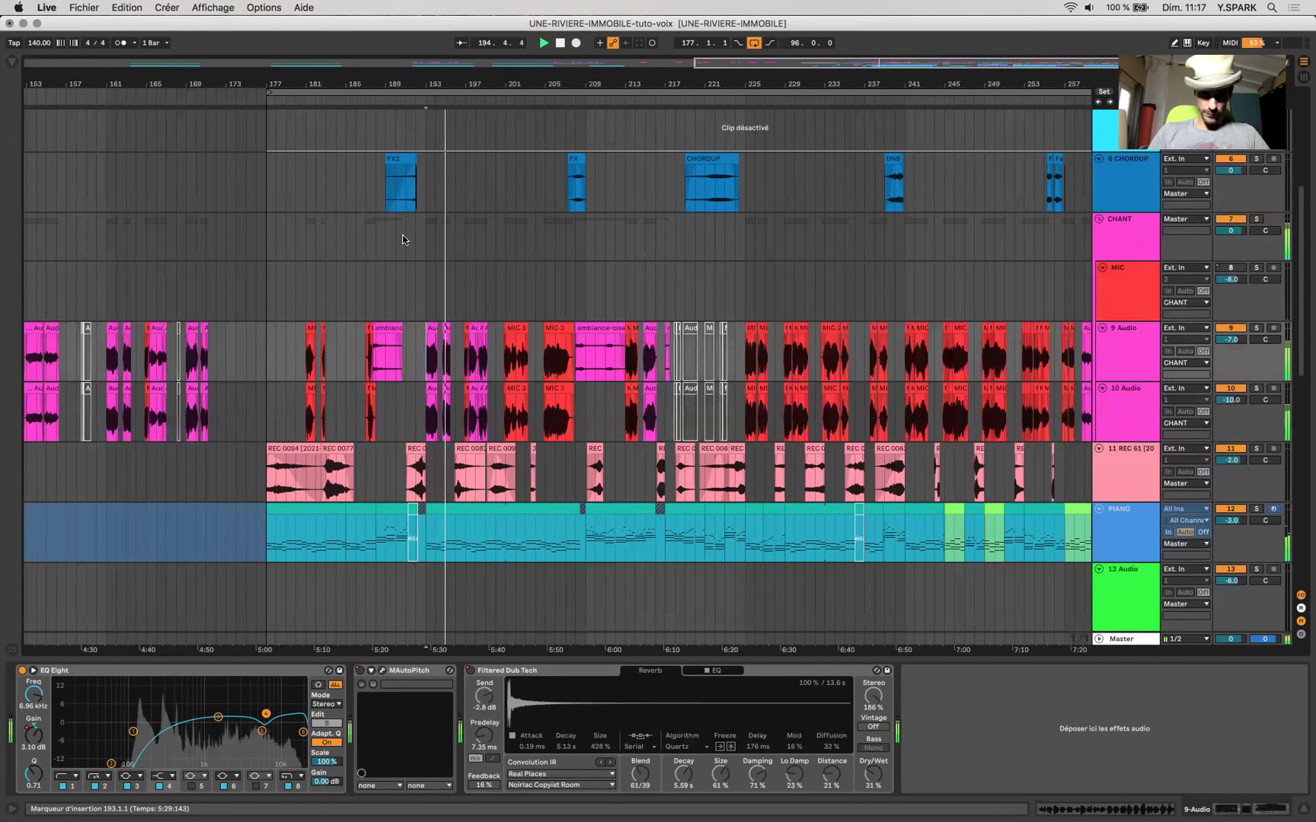
{"action": "key", "text": "XF86AudioRaiseVolume"}
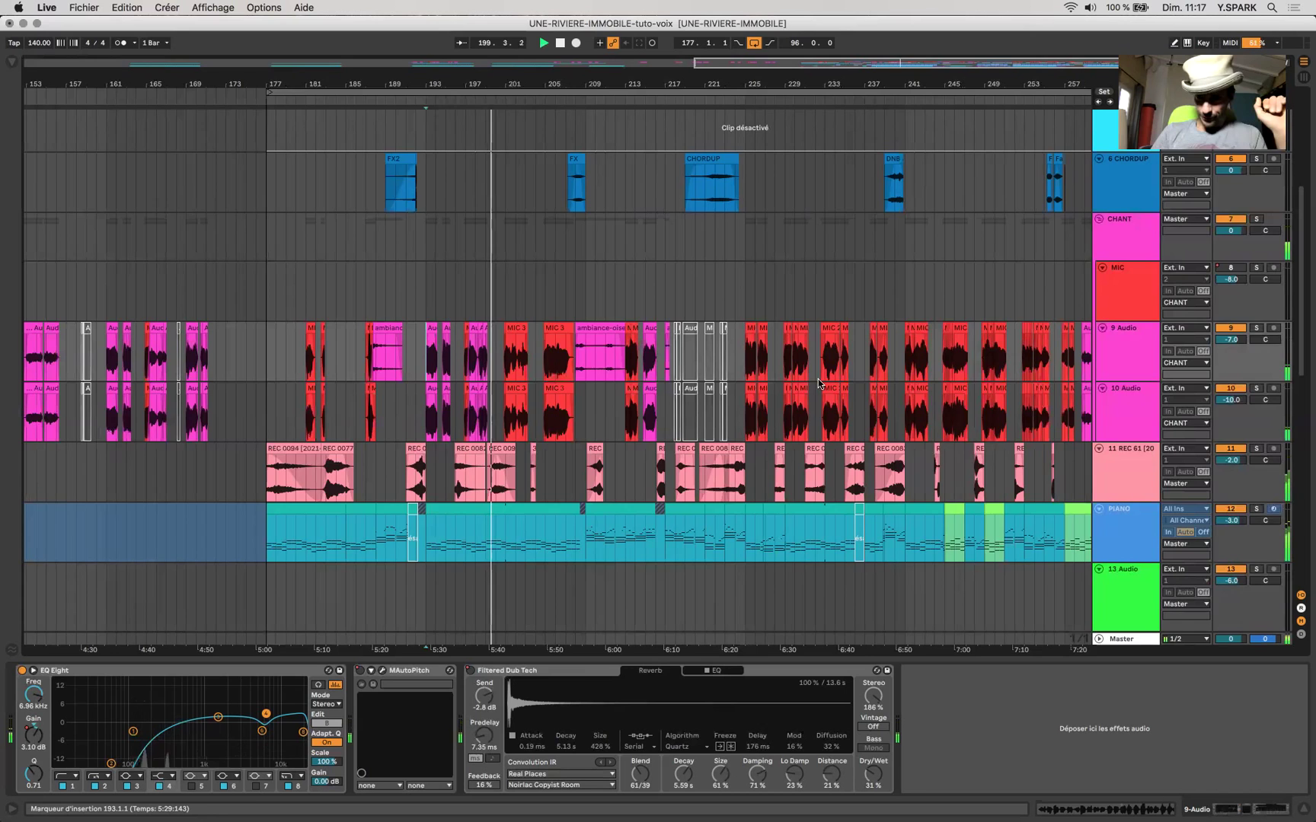
- Inspect the effect chains of the parallel vocal tracks 4 Audio and 3 Audio during playback
{"action": "scroll", "coordinate": [819, 383], "scroll_direction": "up", "scroll_amount": 5}
{"action": "scroll", "coordinate": [818, 379], "scroll_direction": "up", "scroll_amount": 3}
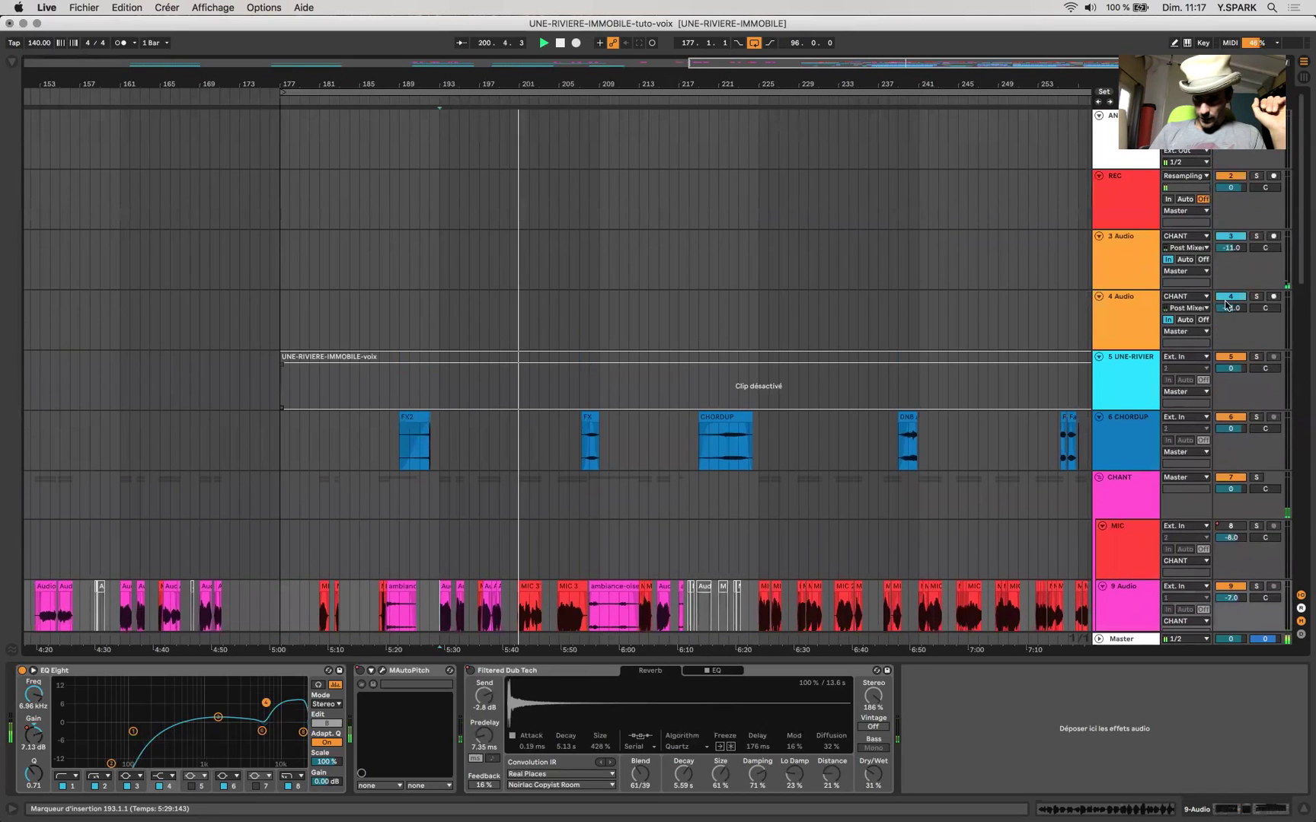
{"action": "left_click", "coordinate": [1148, 318]}
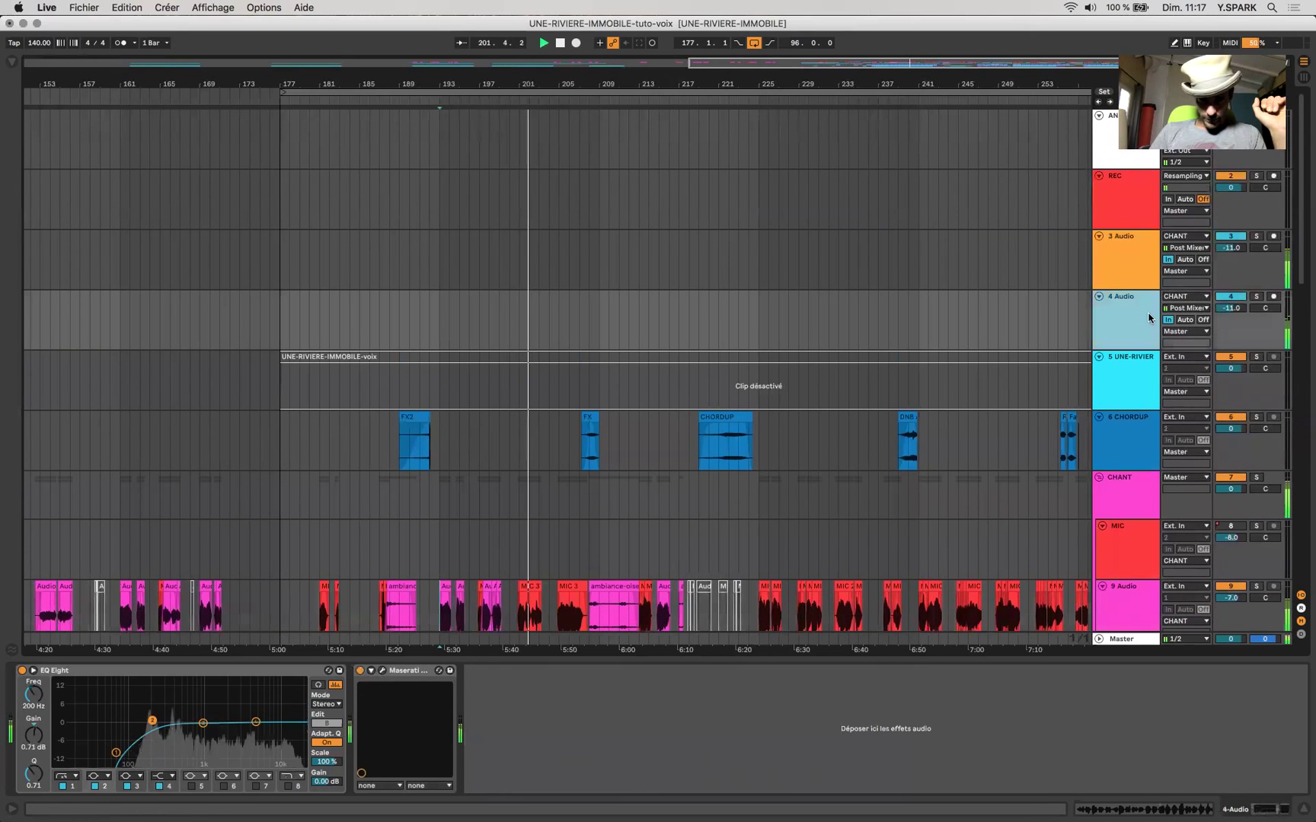
{"action": "left_click", "coordinate": [1133, 276]}
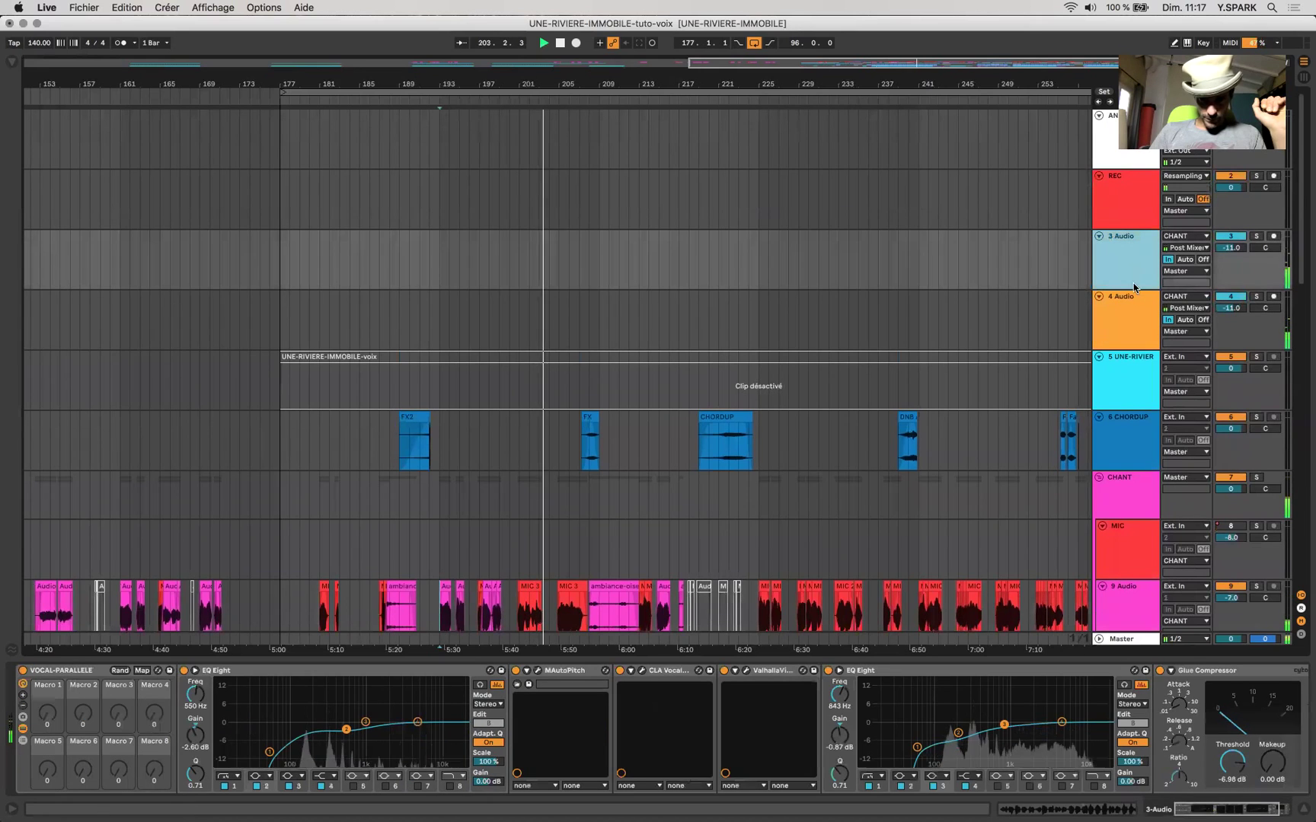
{"action": "scroll", "coordinate": [787, 744], "scroll_direction": "right", "scroll_amount": 3}
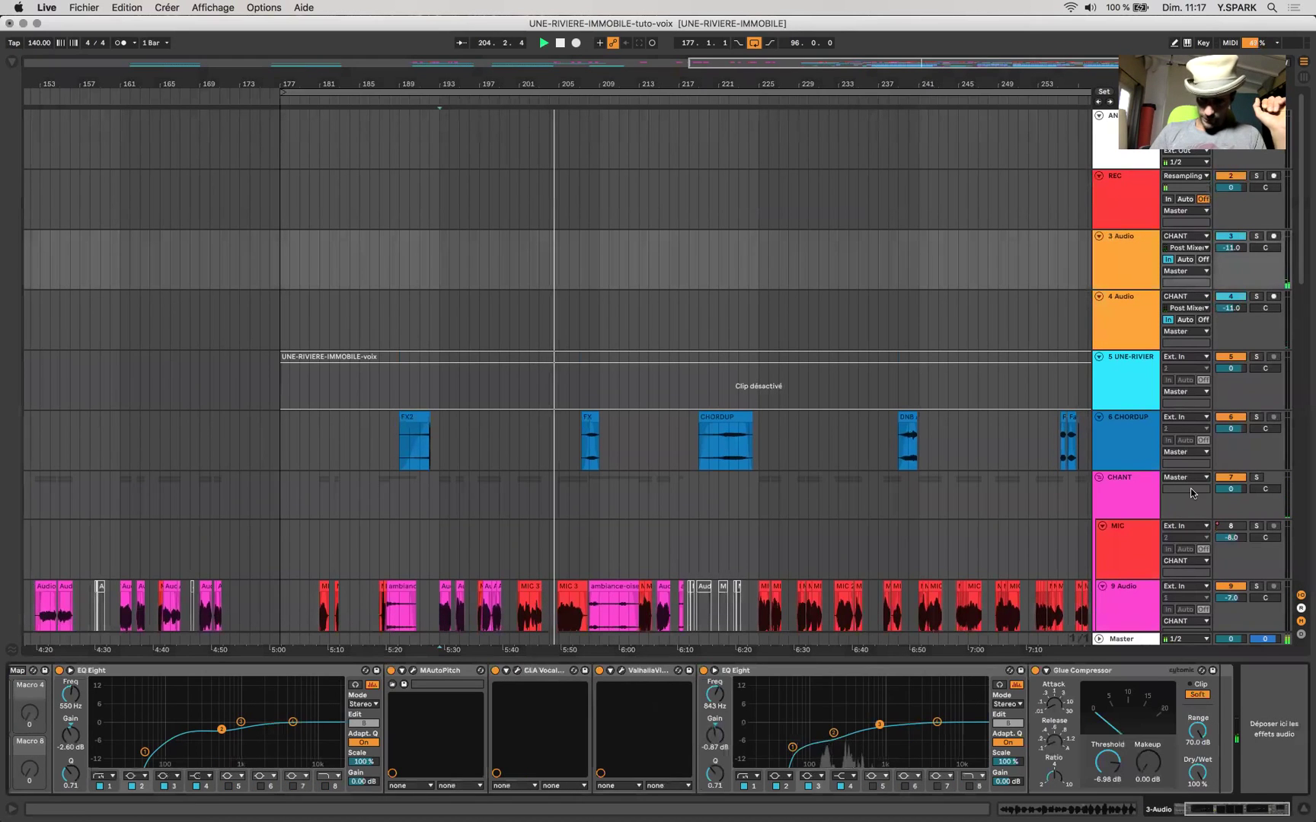
- Select the vocal clip at bar 193 on 9 Audio and select the EQ Eight in that track's effect chain
{"action": "scroll", "coordinate": [1055, 476], "scroll_direction": "down", "scroll_amount": 5}
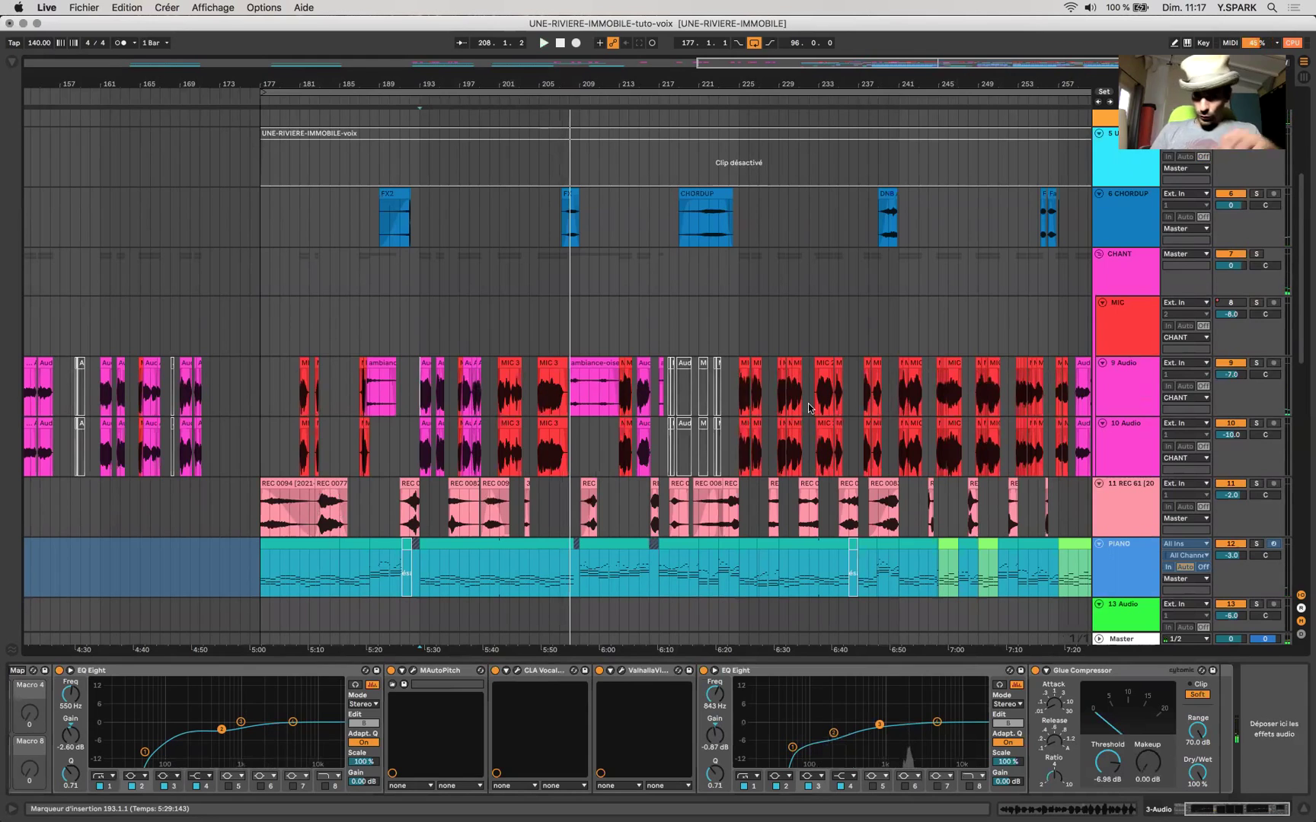
{"action": "left_click", "coordinate": [421, 362]}
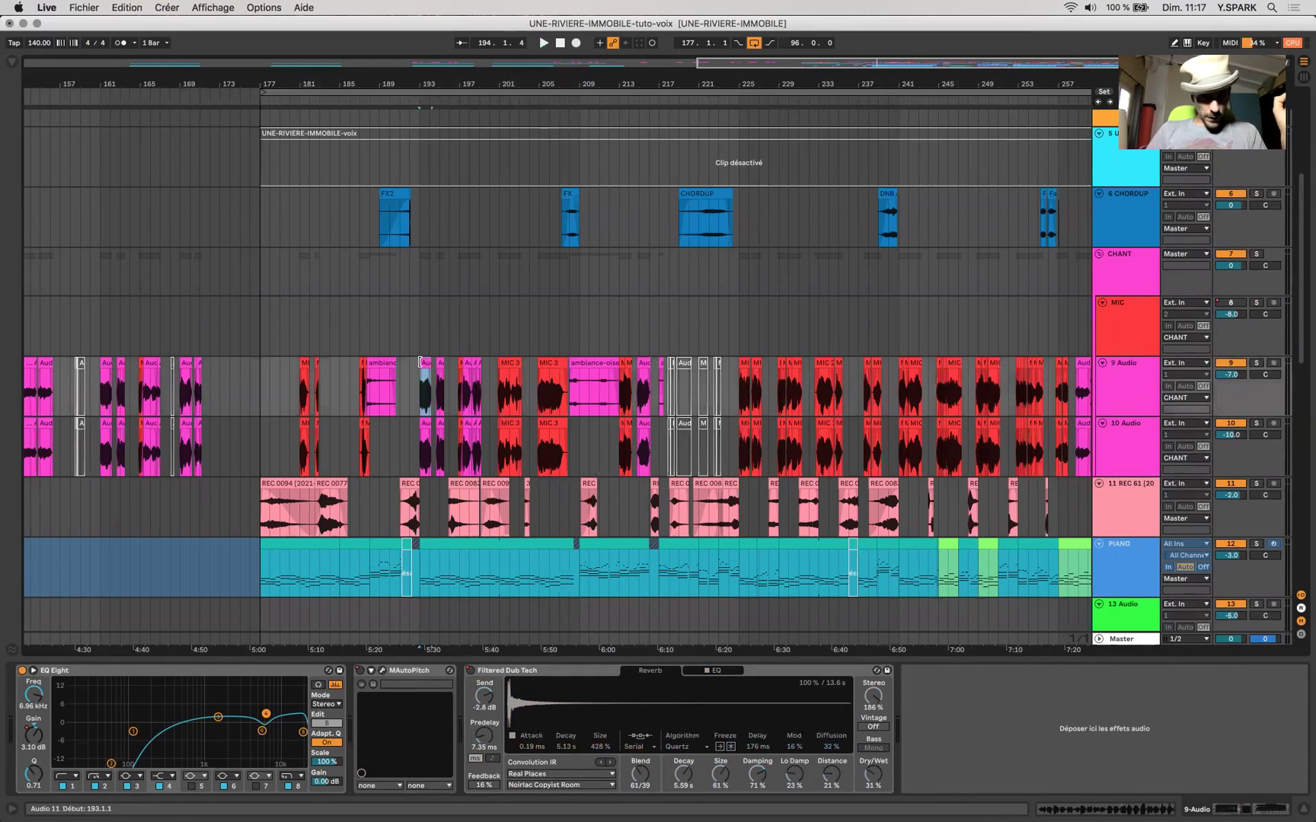
{"action": "left_click", "coordinate": [1120, 385]}
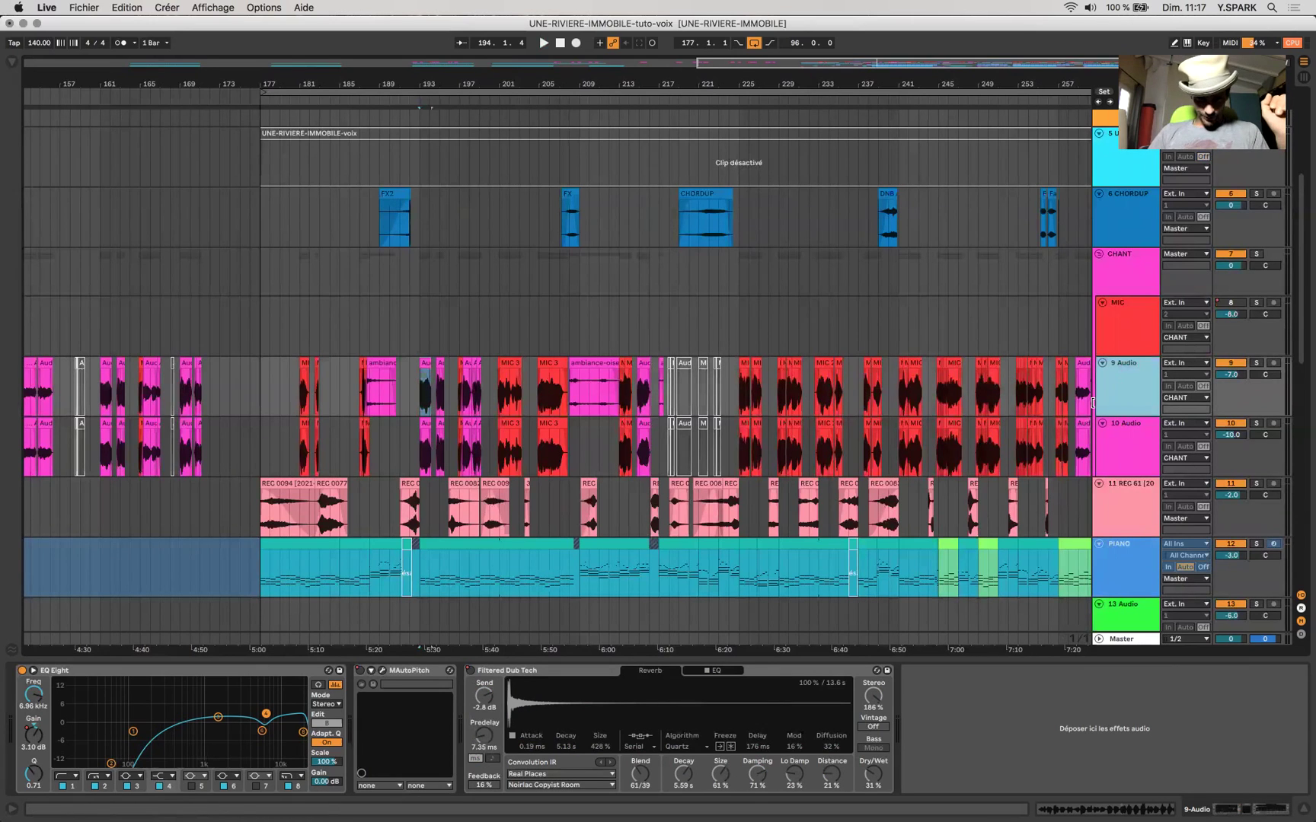
{"action": "left_click", "coordinate": [235, 672]}
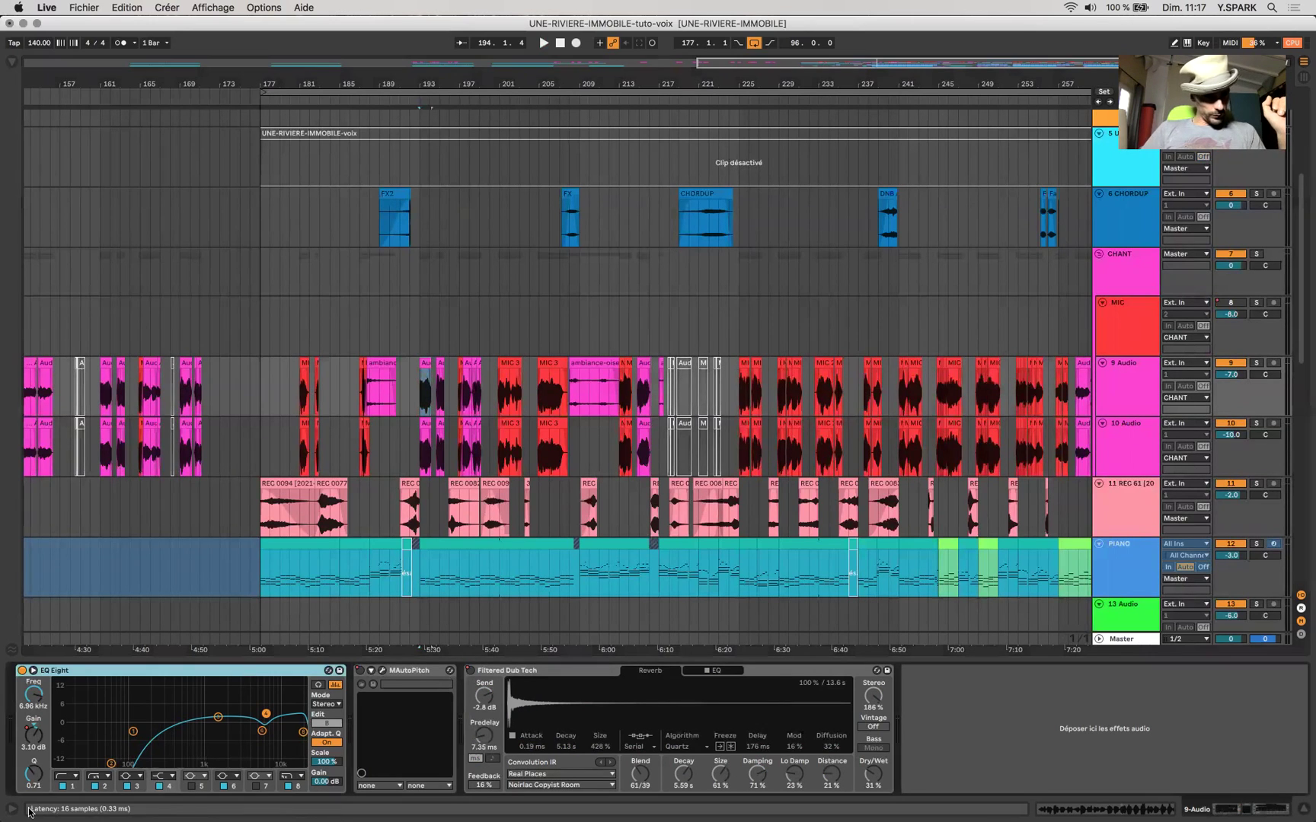
- Try moving EQ Eight's low-cut point to 102 Hz with a Q of 1.56, try shifting its 1.56 kHz boost, and undo the changes
{"action": "left_click", "coordinate": [133, 733]}
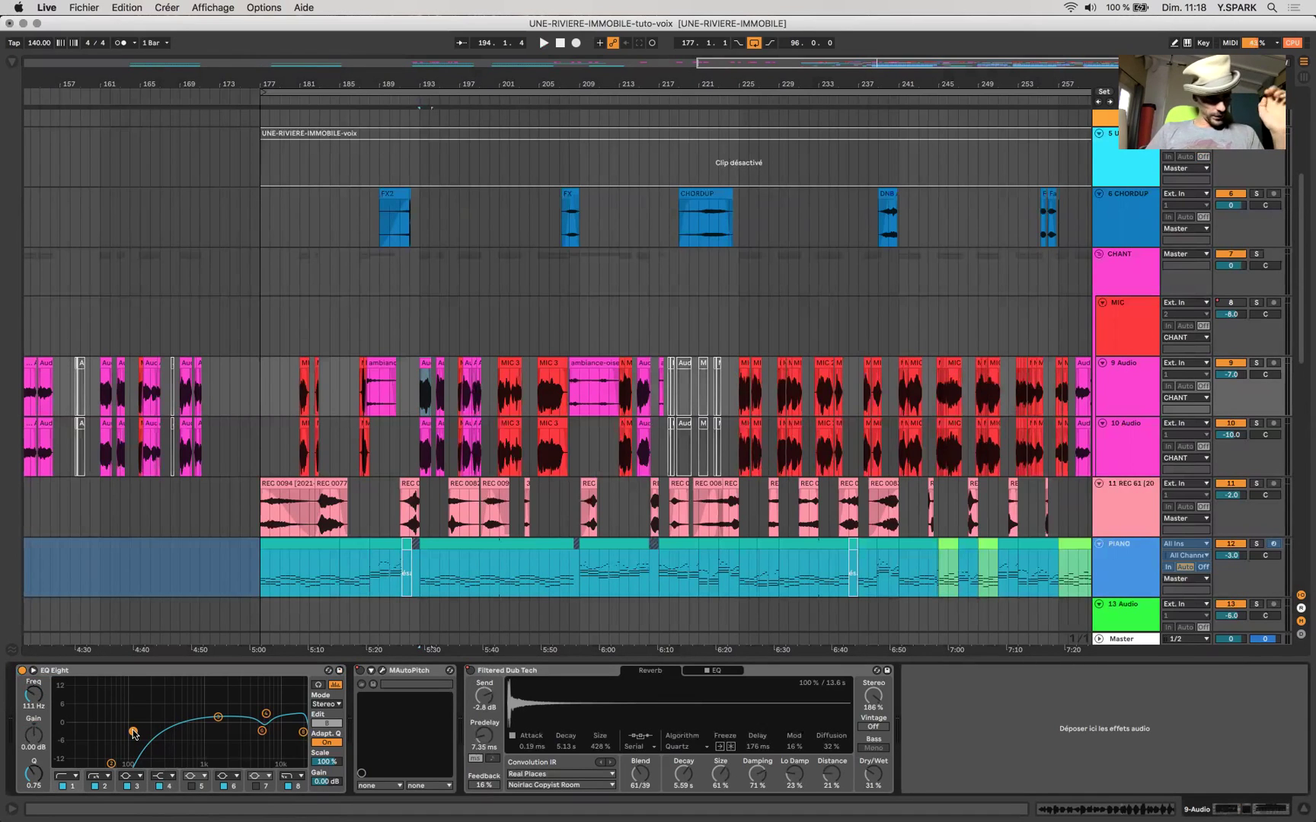
{"action": "left_click_drag", "start_coordinate": [133, 733], "coordinate": [130, 725]}
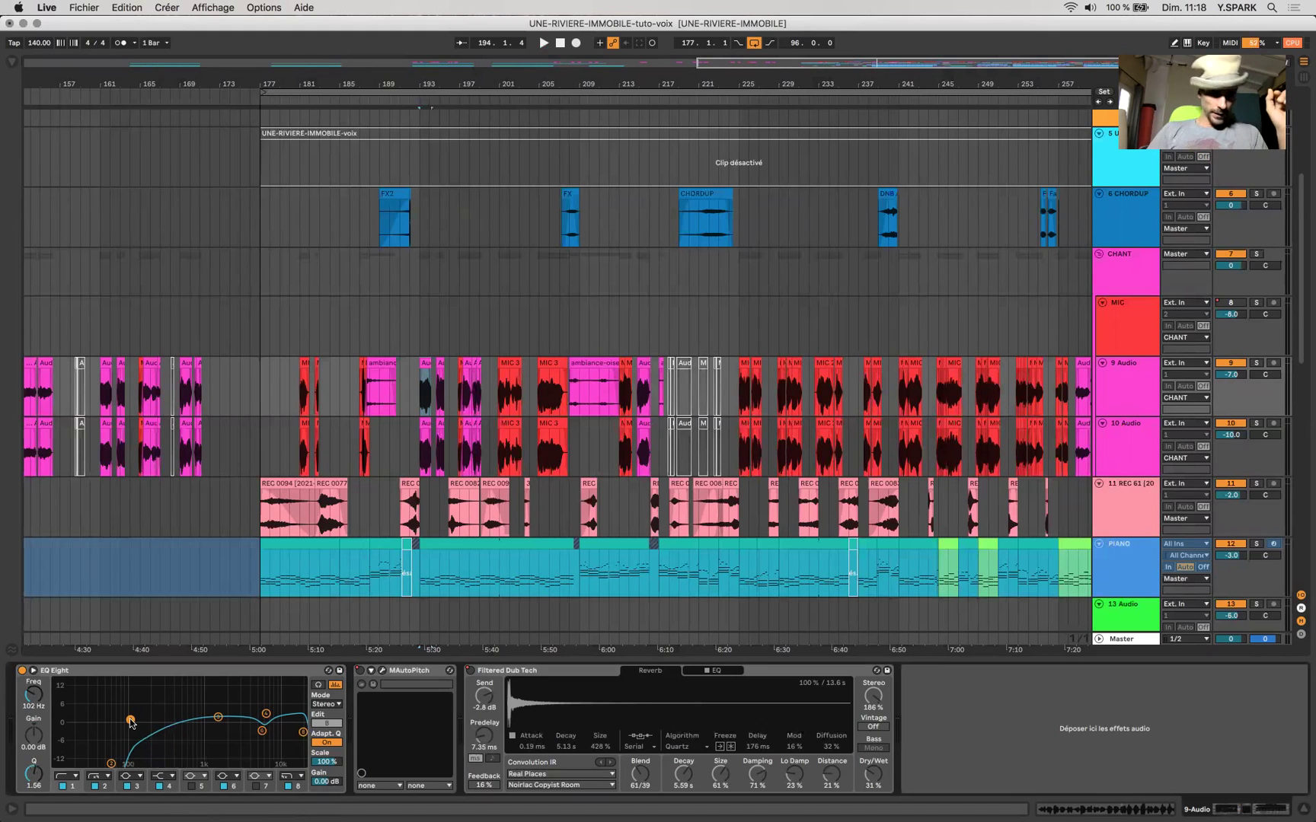
{"action": "left_click", "coordinate": [218, 716]}
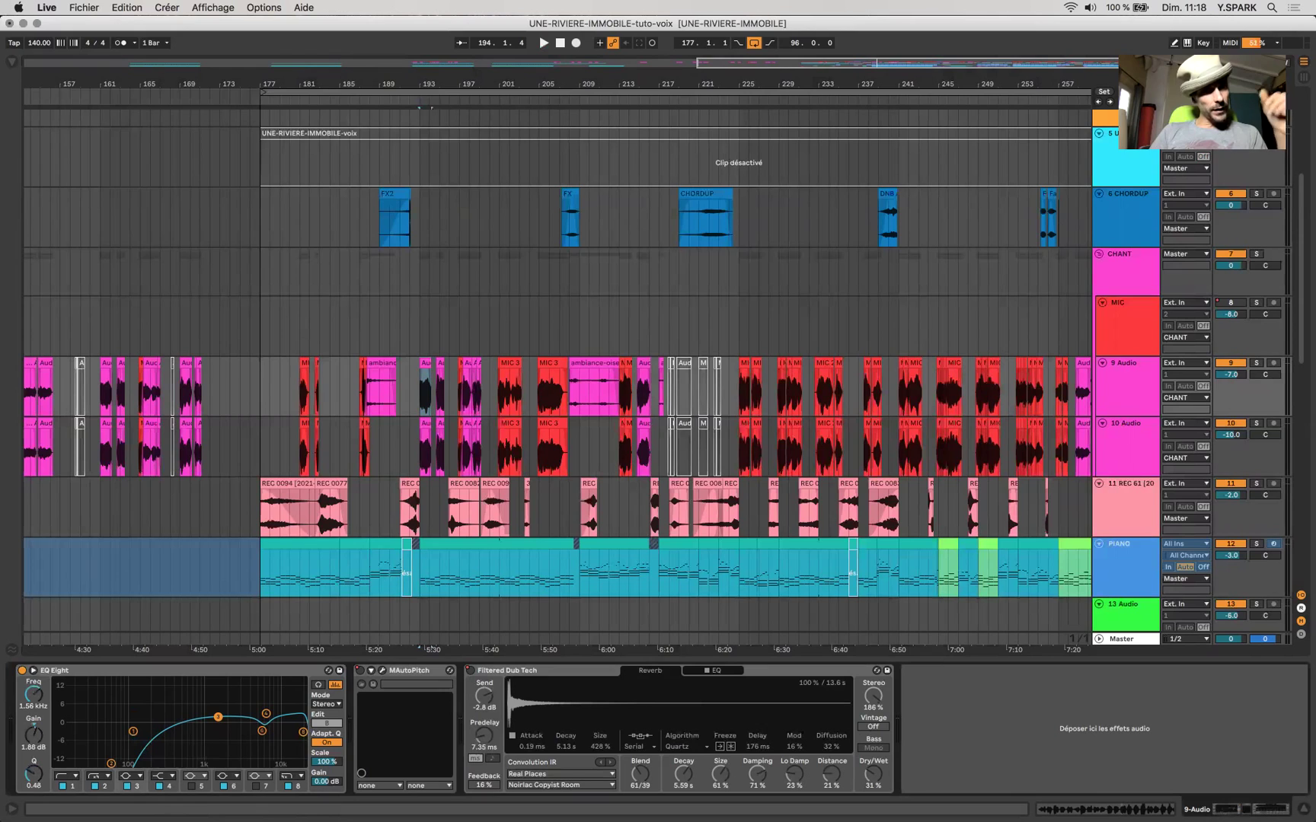
{"action": "mouse_move", "coordinate": [218, 716]}
{"action": "left_mouse_down"}
{"action": "mouse_move", "coordinate": [254, 700]}
{"action": "mouse_move", "coordinate": [233, 711]}
{"action": "left_mouse_up"}
{"action": "key", "text": "super+z"}
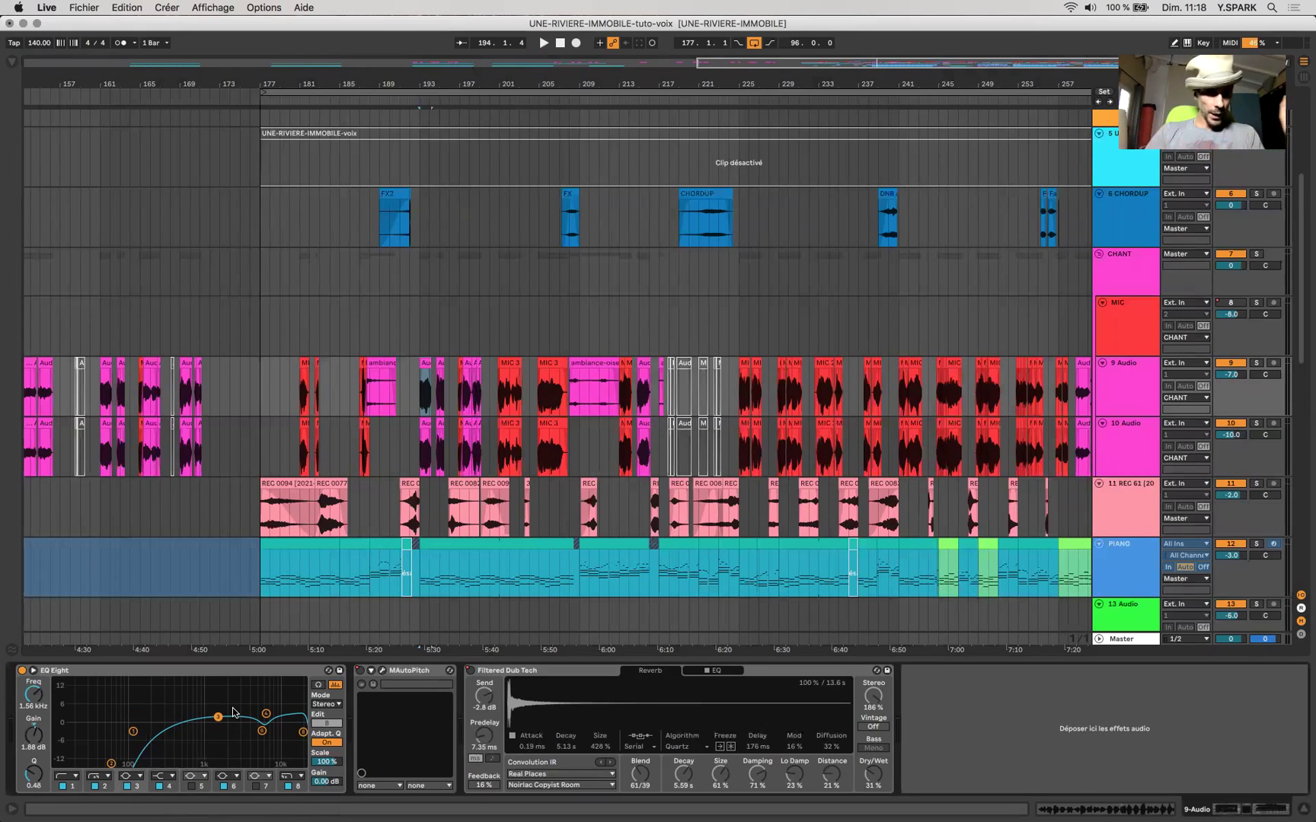
- Inspect EQ Eight's 6.12 kHz, 1.56 kHz and 22.0 kHz bands, and set the insert marker at bar 193 on 9 Audio
{"action": "left_click", "coordinate": [262, 730]}
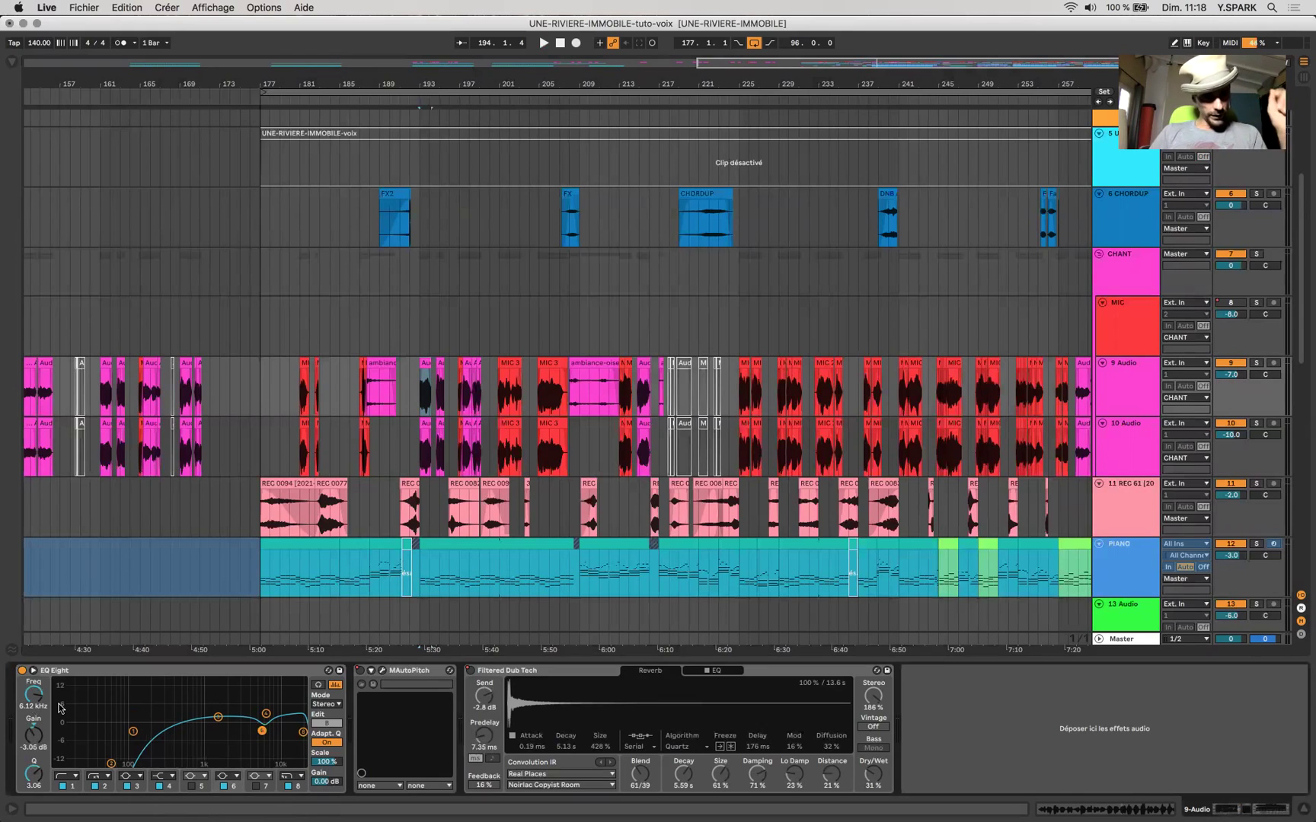
{"action": "left_click", "coordinate": [218, 718]}
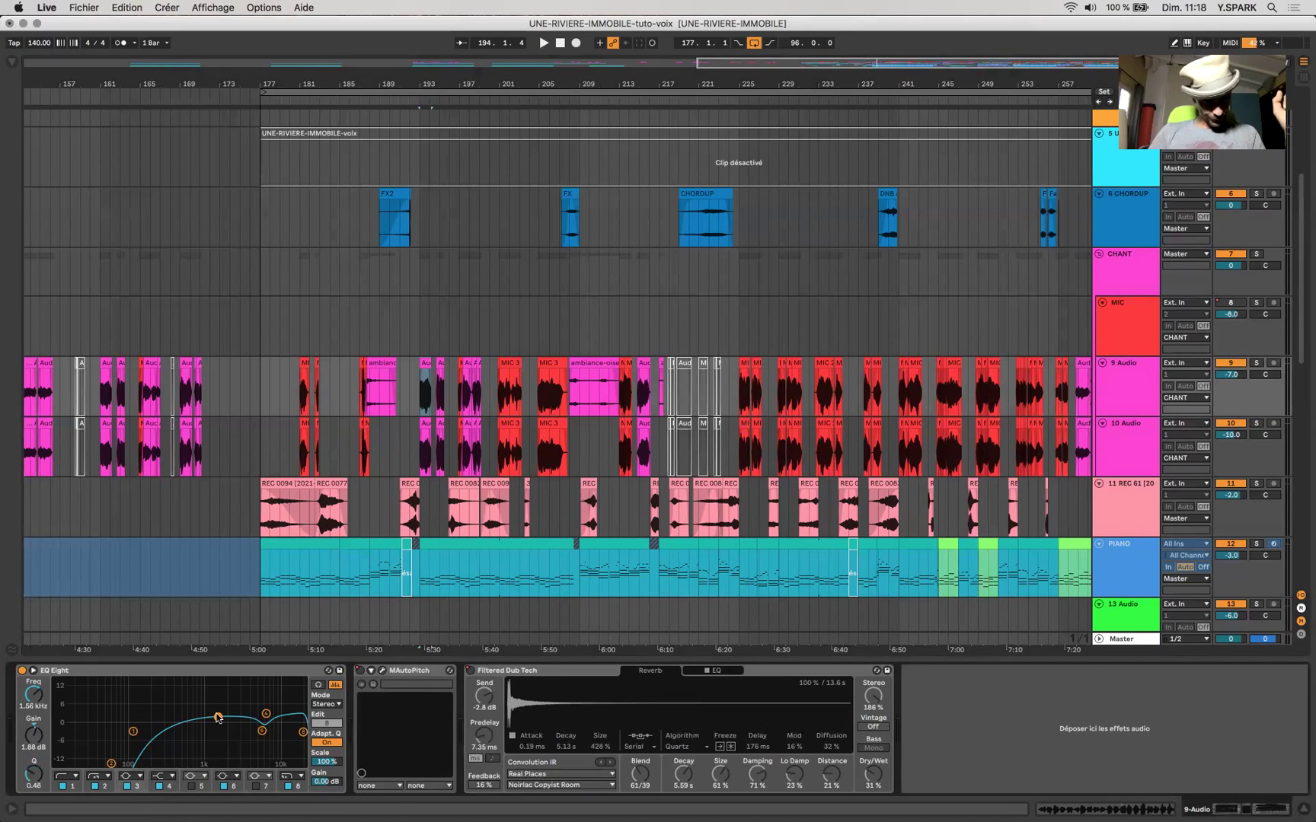
{"action": "left_click", "coordinate": [304, 733]}
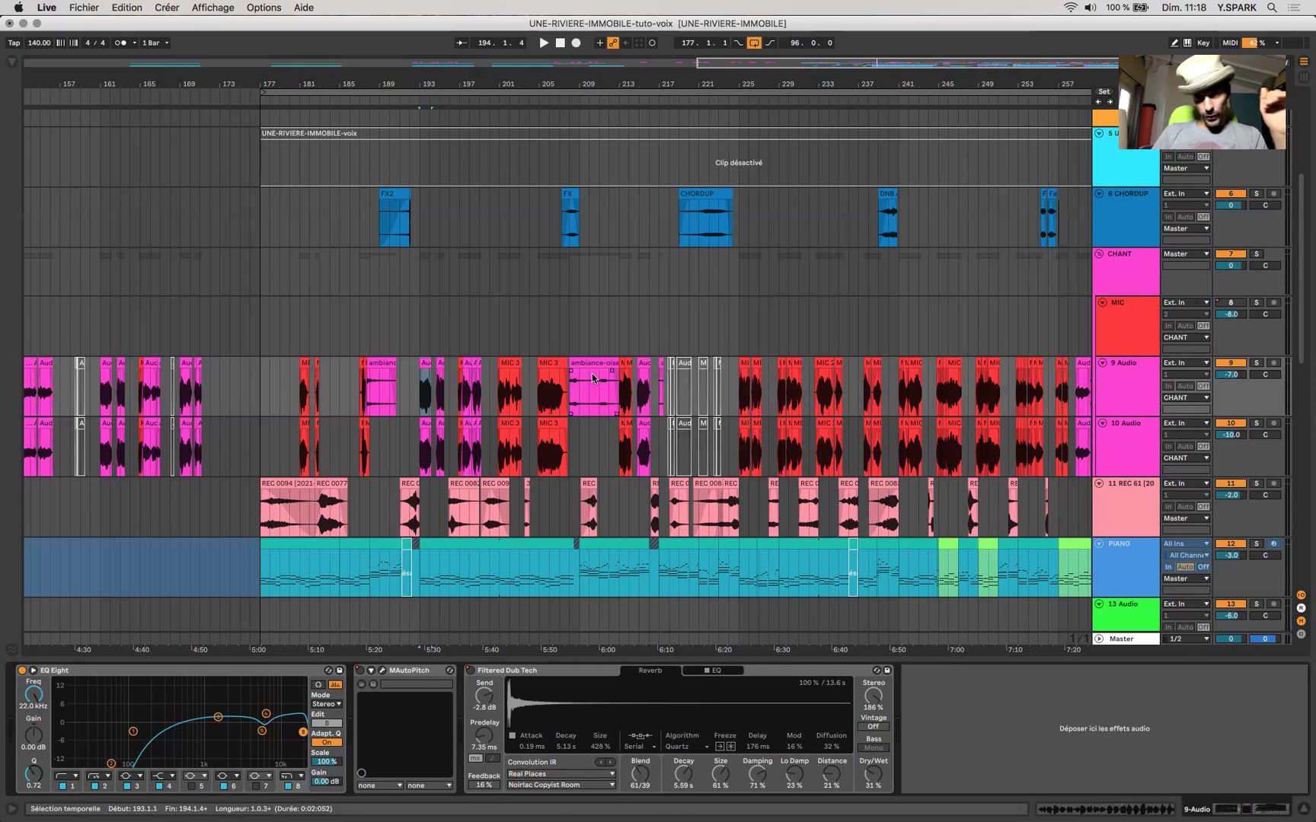
{"action": "left_click", "coordinate": [423, 363]}
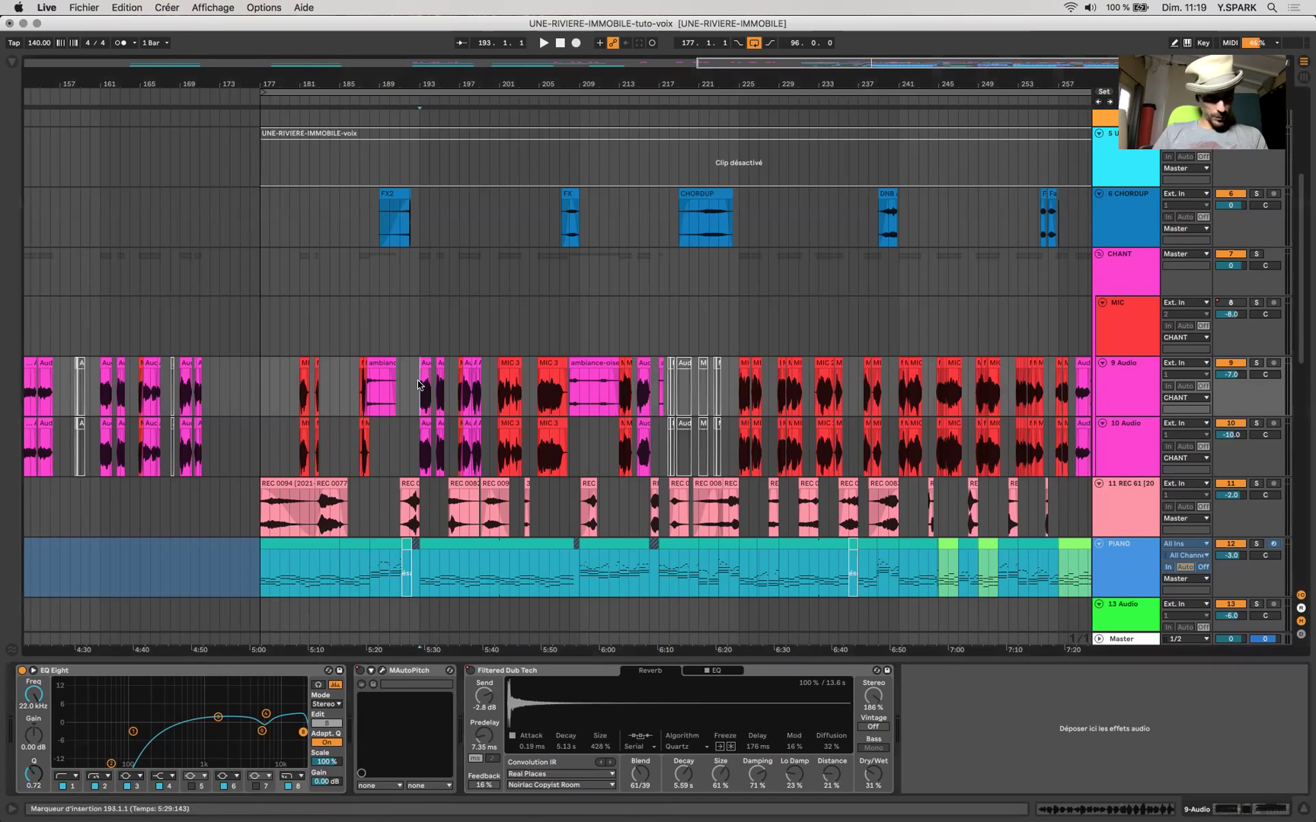
- Select the vocal clip at bar 193 on 9 Audio and set the insert marker at 193.3.1
{"action": "key", "text": "plus"}
{"action": "key", "text": "plus"}
{"action": "key", "text": "plus"}
{"action": "left_click", "coordinate": [441, 359]}
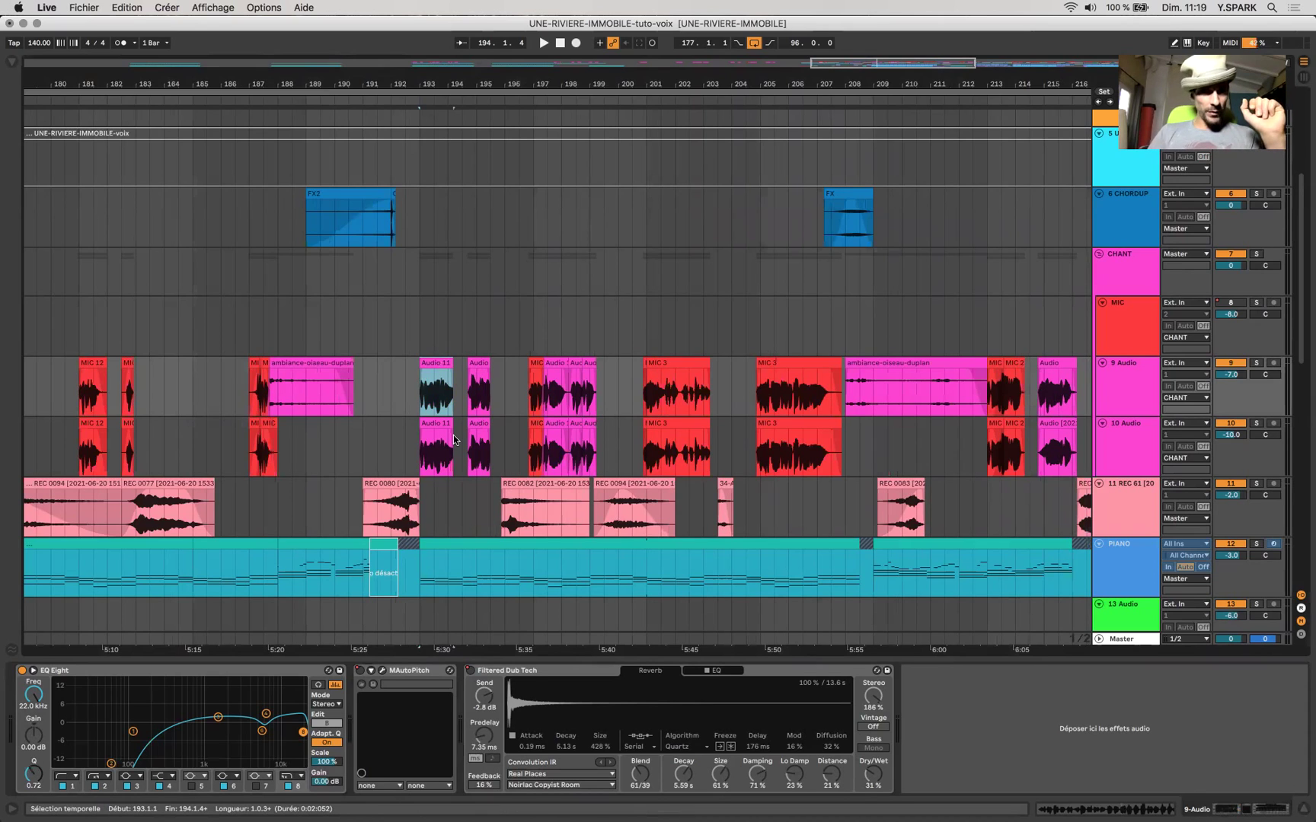
{"action": "left_click", "coordinate": [434, 398]}
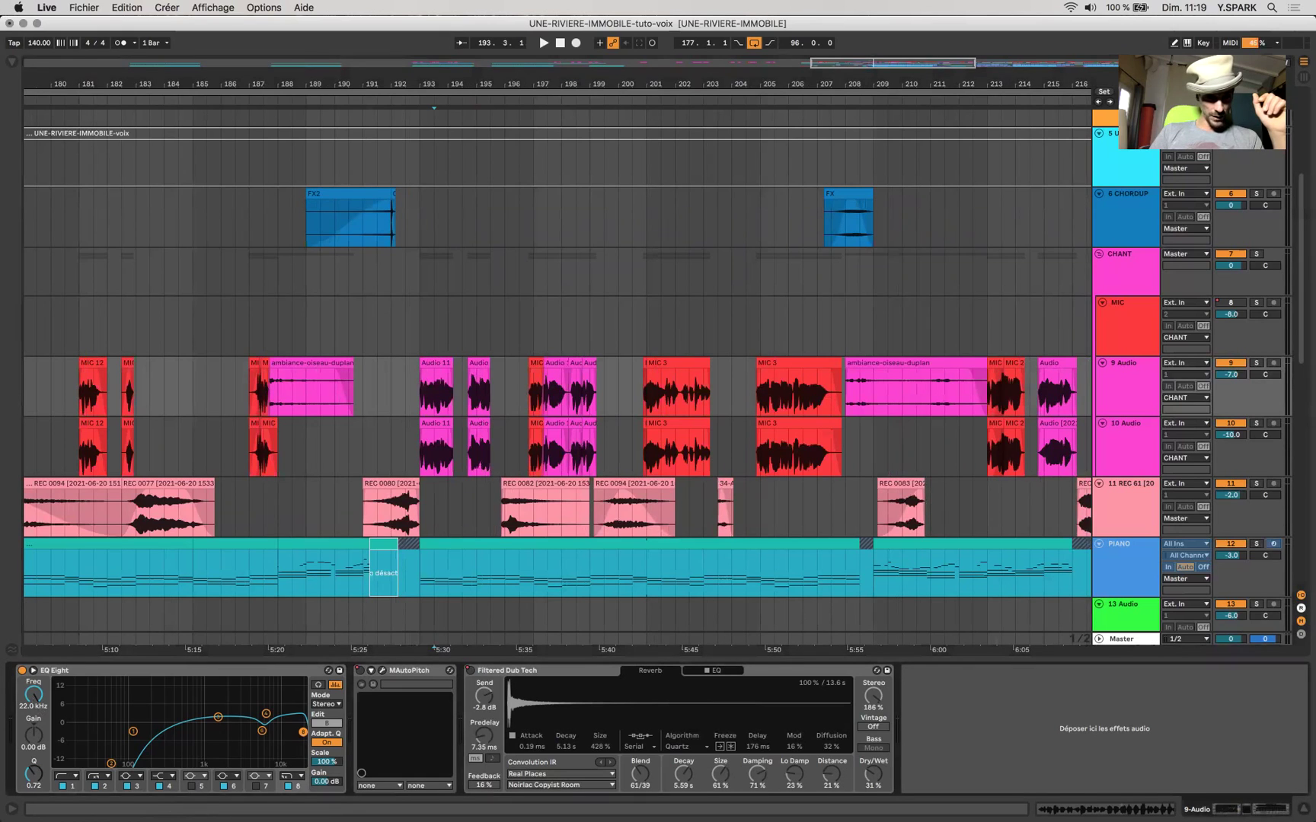
- Audition EQ Eight's high cut at 3.74 kHz with 9 Audio soloed, and set its frequency to 20.7 kHz
{"action": "left_click_drag", "start_coordinate": [34, 694], "coordinate": [33, 747]}
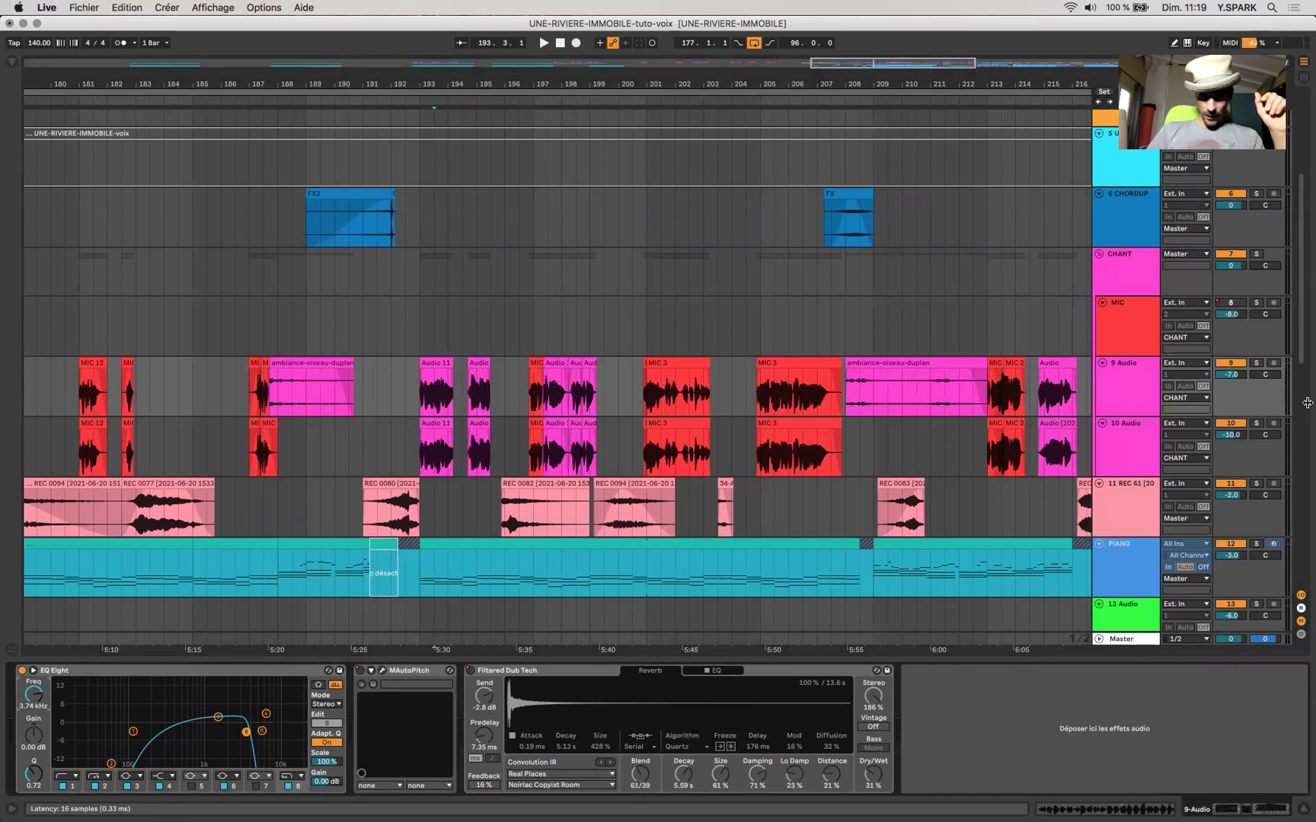
{"action": "left_click", "coordinate": [1256, 363]}
{"action": "key", "text": "space"}
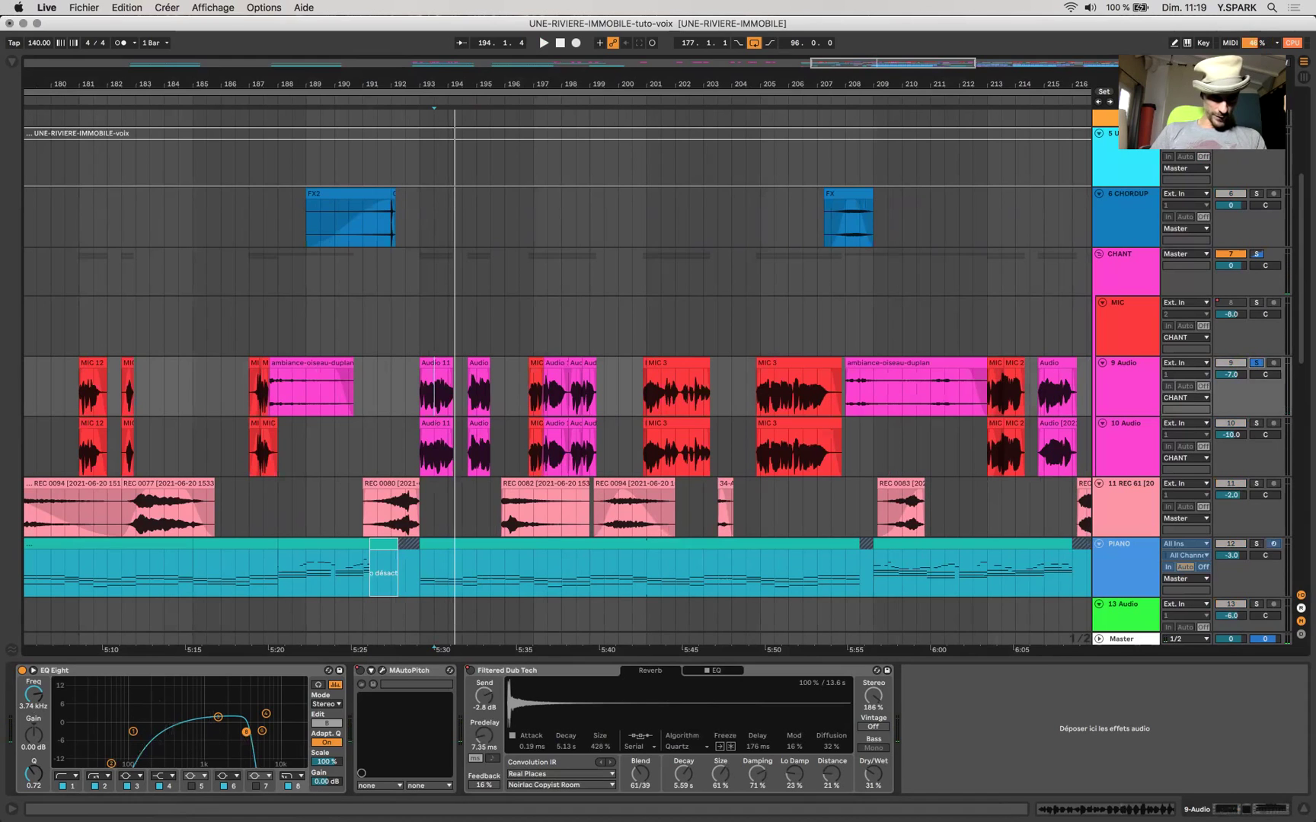
{"action": "left_click_drag", "start_coordinate": [34, 695], "coordinate": [34, 626]}
{"action": "left_click_drag", "start_coordinate": [31, 703], "coordinate": [30, 705]}
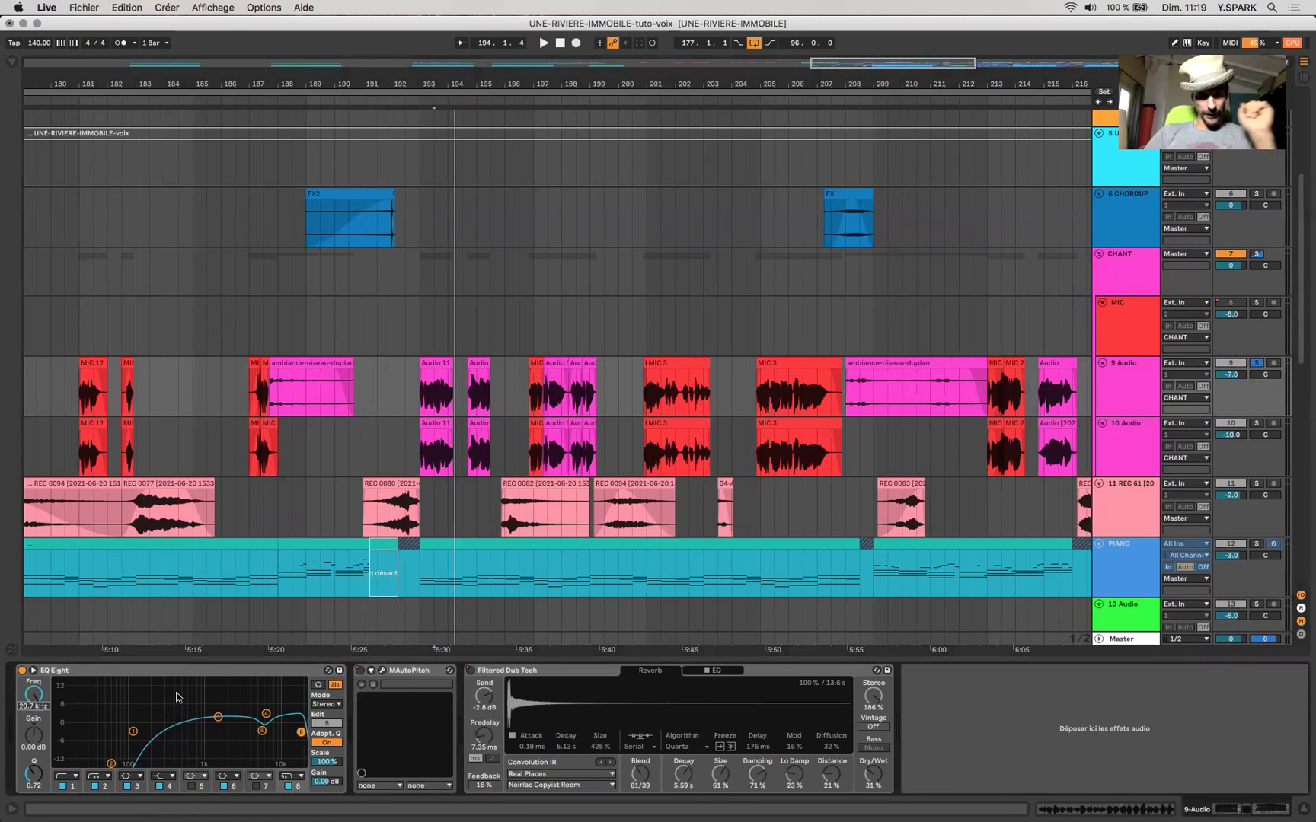
- Select the vocal clip at bar 193 on 9 Audio and display the Device On automation of MAutoPitch
{"action": "left_click", "coordinate": [427, 361]}
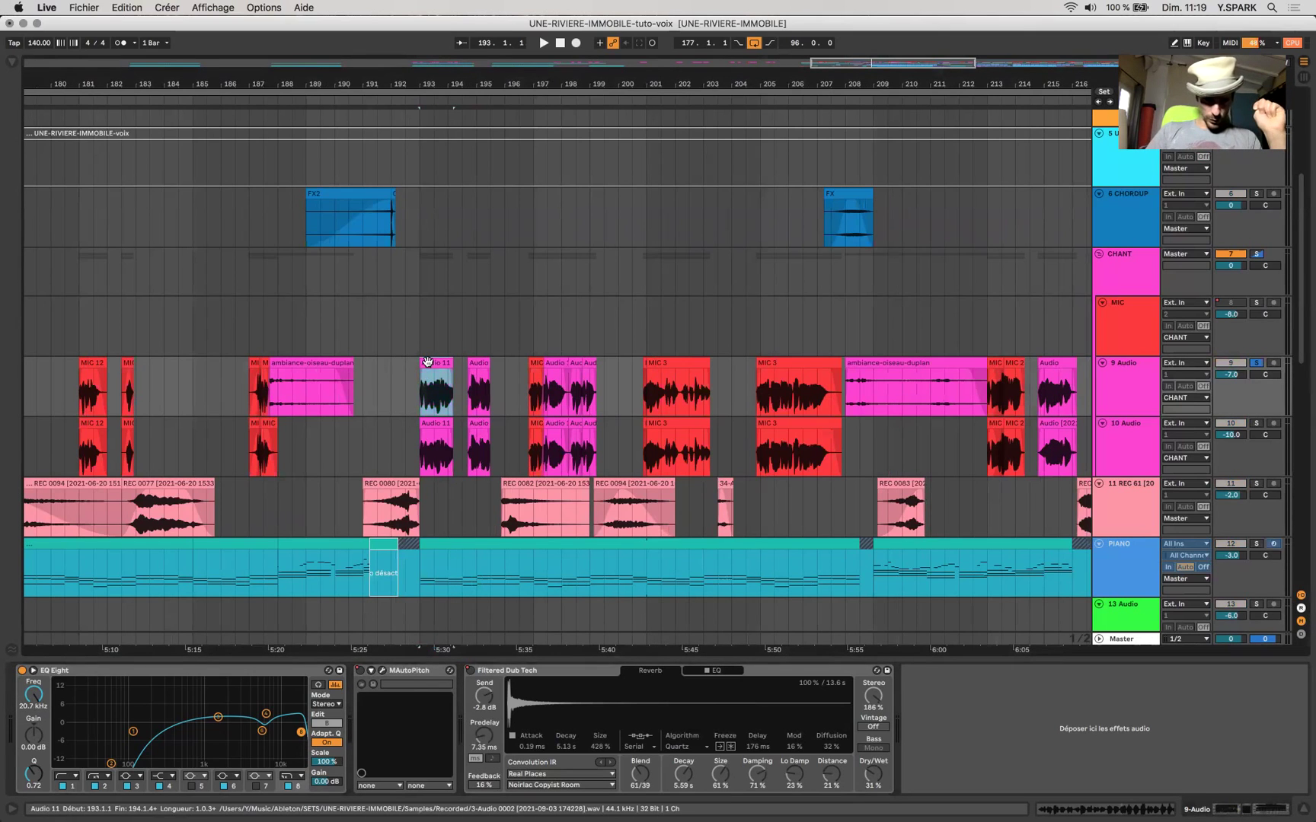
{"action": "left_click", "coordinate": [246, 666]}
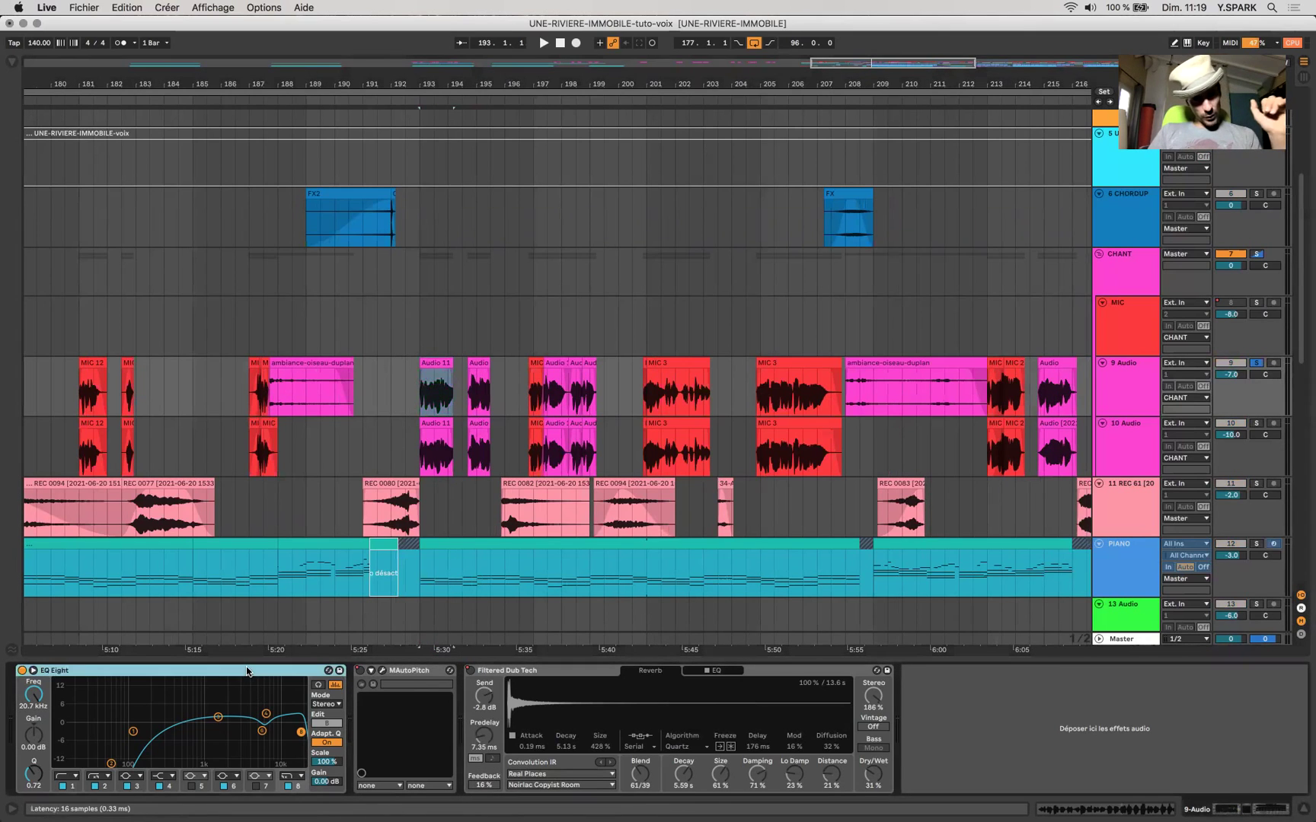
{"action": "left_click", "coordinate": [397, 672]}
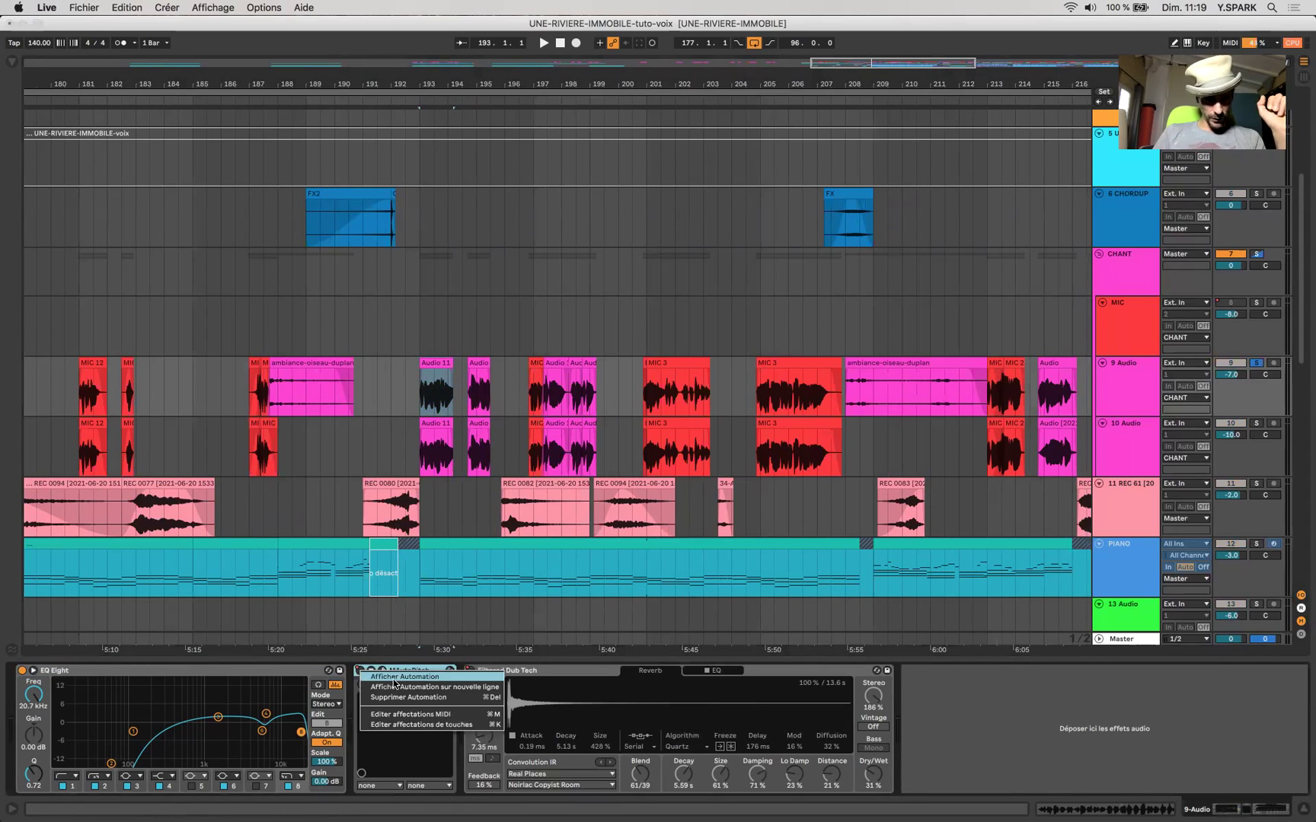
{"action": "key", "text": "a"}
{"action": "scroll", "coordinate": [482, 532], "scroll_direction": "down", "scroll_amount": 10}
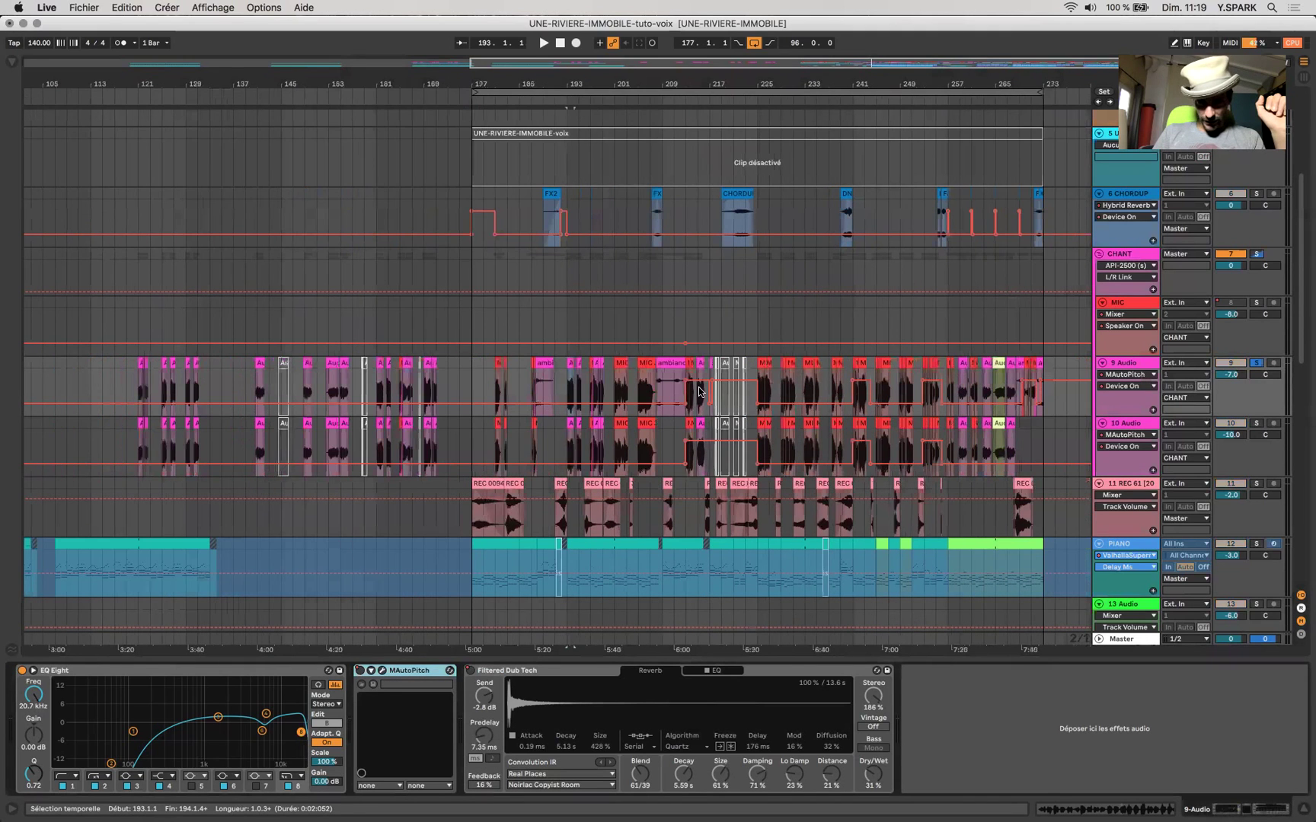
- Inspect MAutoPitch's on/off automation on 9 Audio around bars 271 and 241, and hide the automation
{"action": "left_click", "coordinate": [857, 365]}
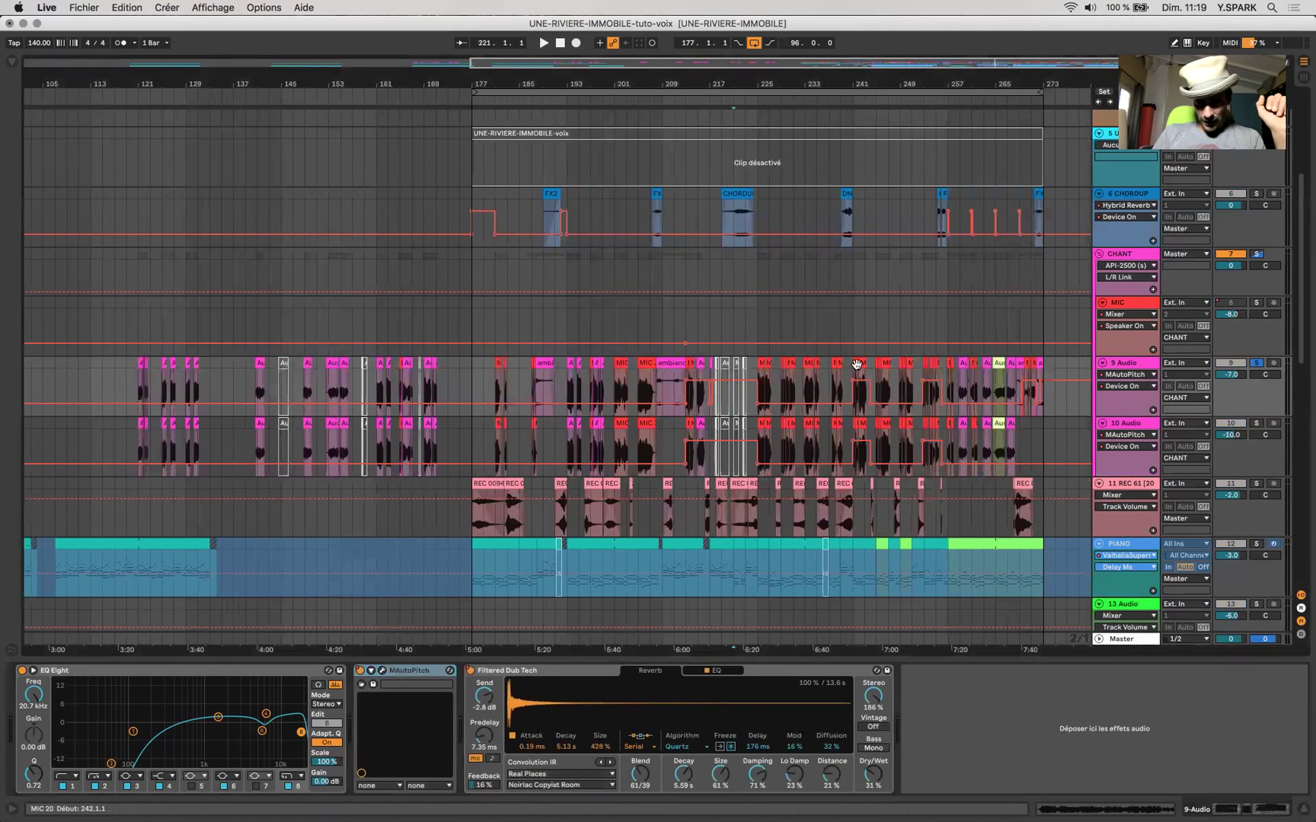
{"action": "left_click", "coordinate": [1034, 364]}
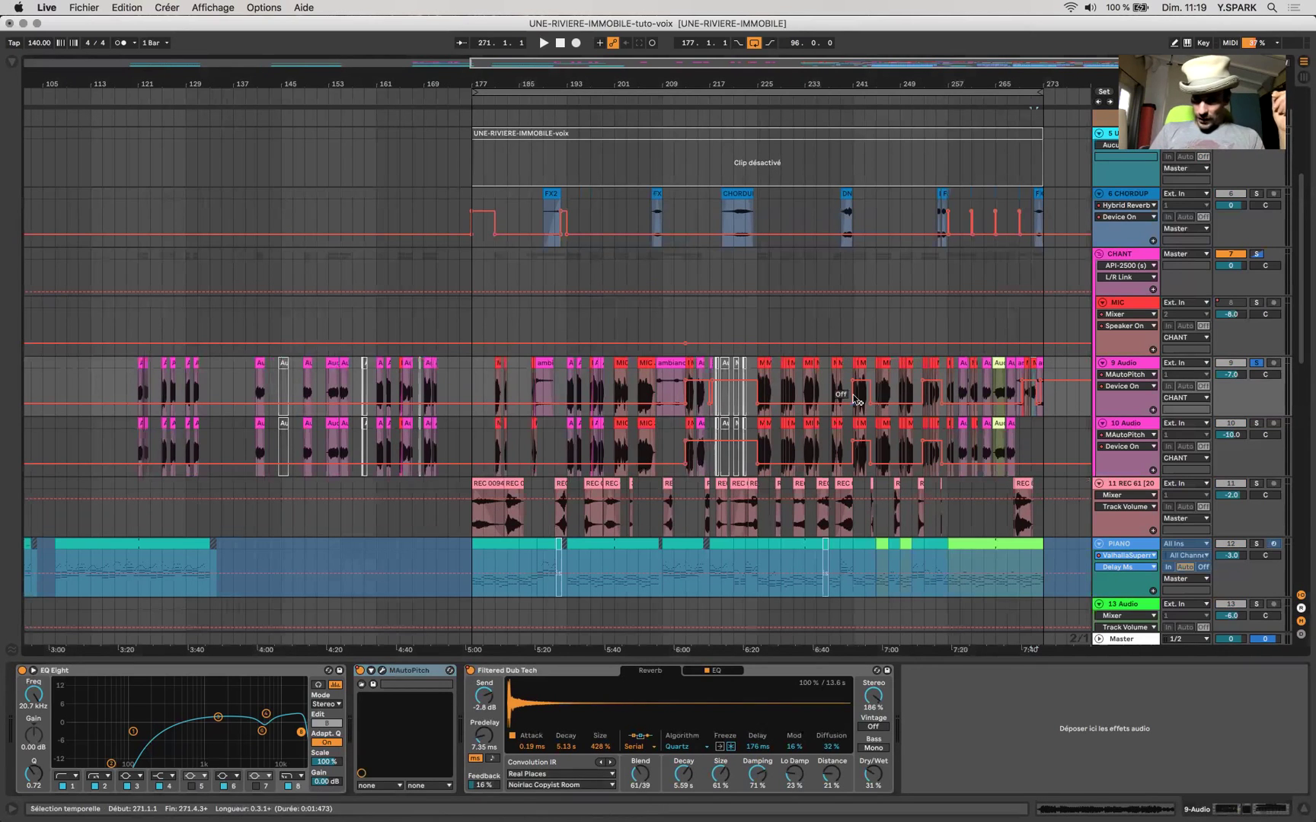
{"action": "scroll", "coordinate": [857, 400], "scroll_direction": "up", "scroll_amount": 2}
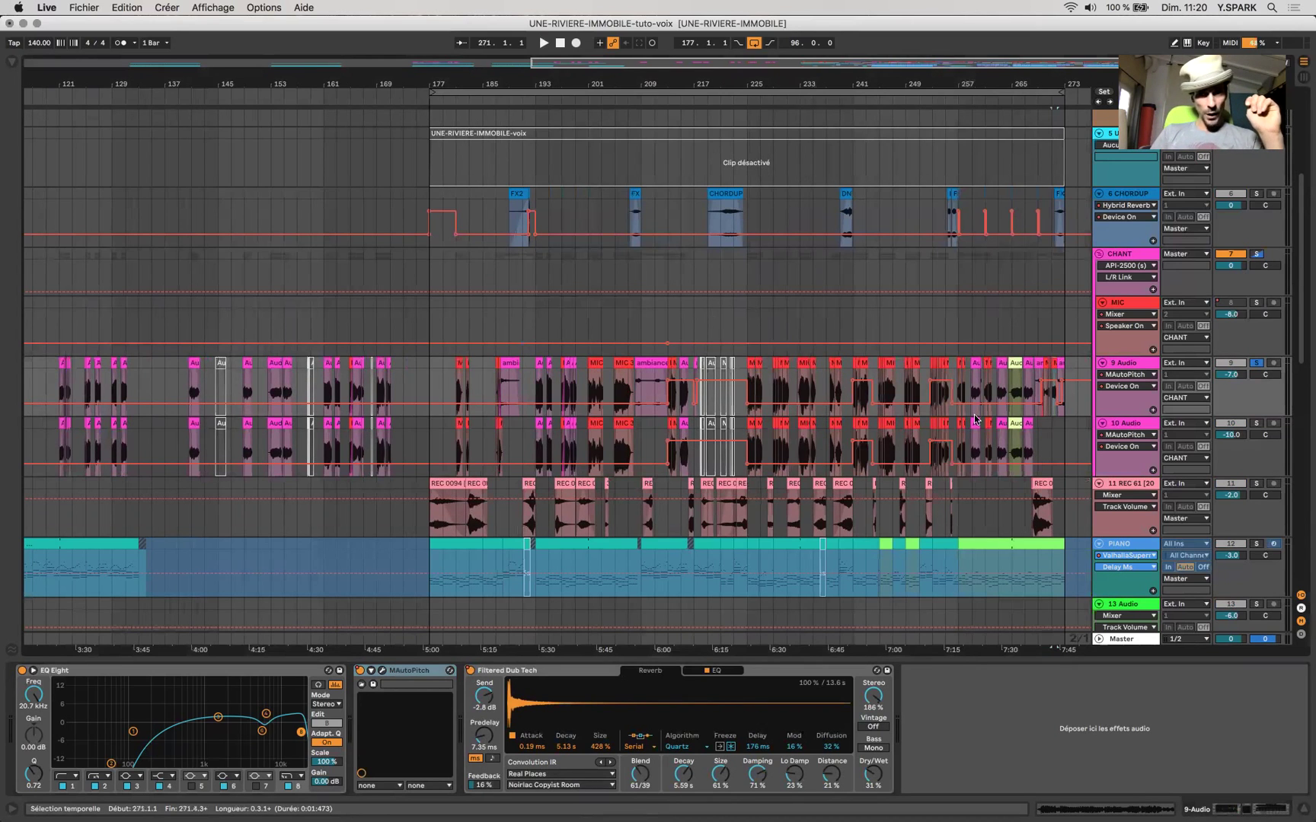
{"action": "left_click", "coordinate": [862, 375]}
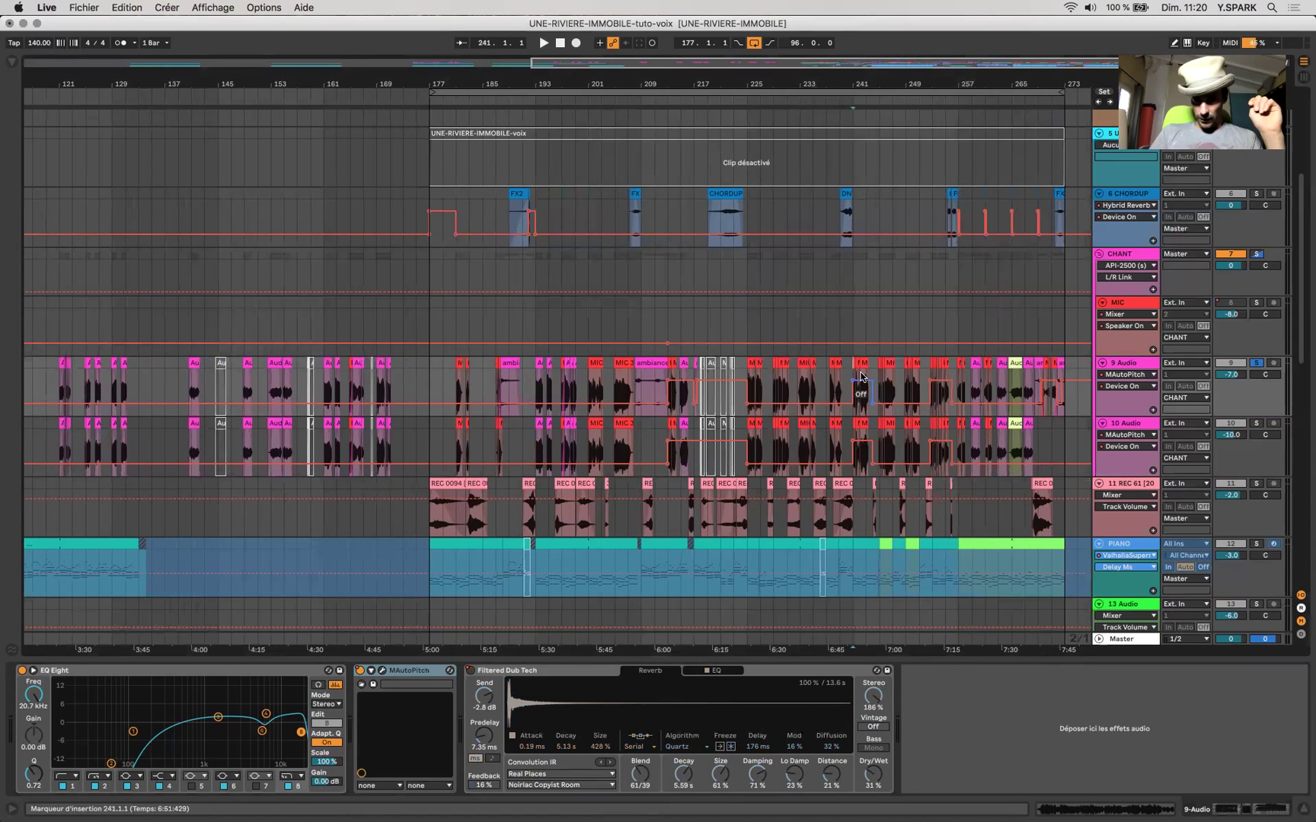
{"action": "scroll", "coordinate": [862, 375], "scroll_direction": "up", "scroll_amount": 5}
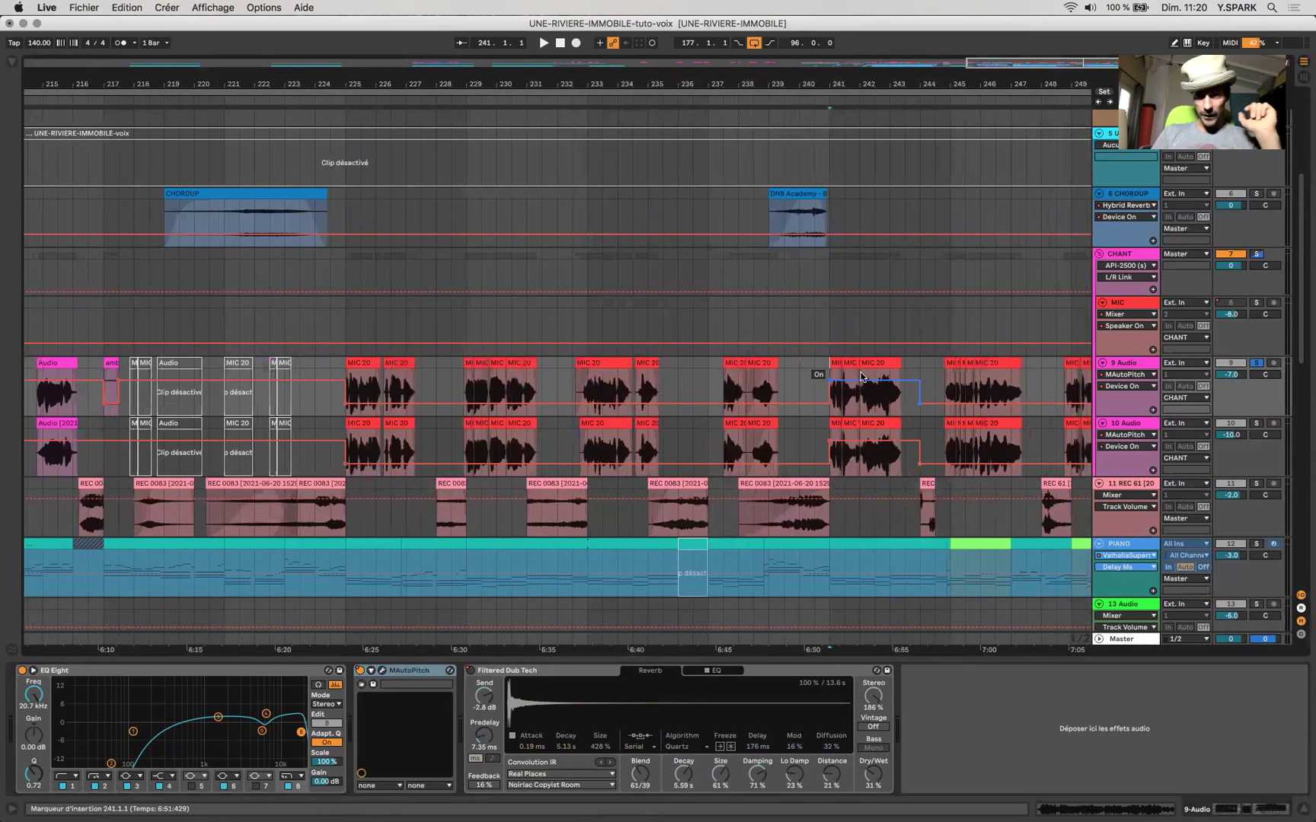
{"action": "scroll", "coordinate": [862, 374], "scroll_direction": "up", "scroll_amount": 3}
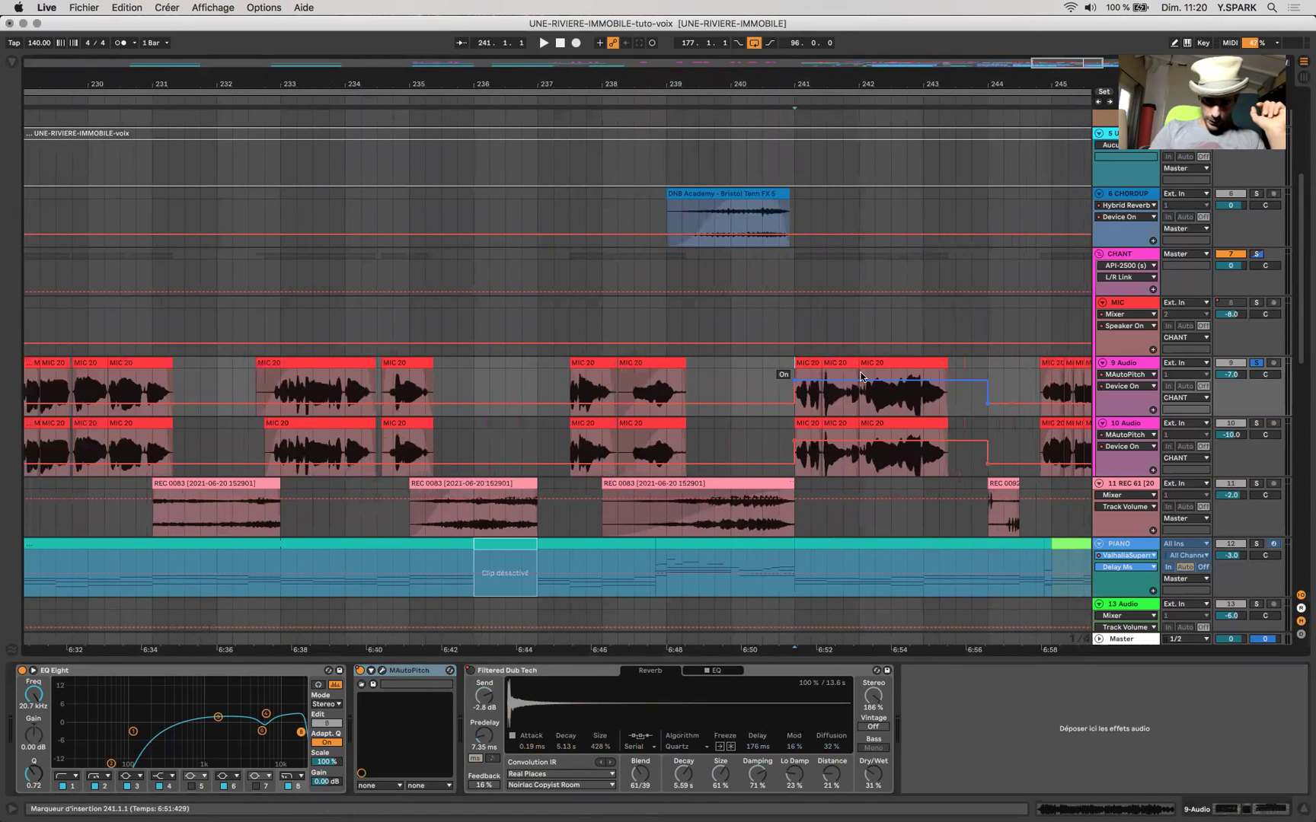
{"action": "key", "text": "a"}
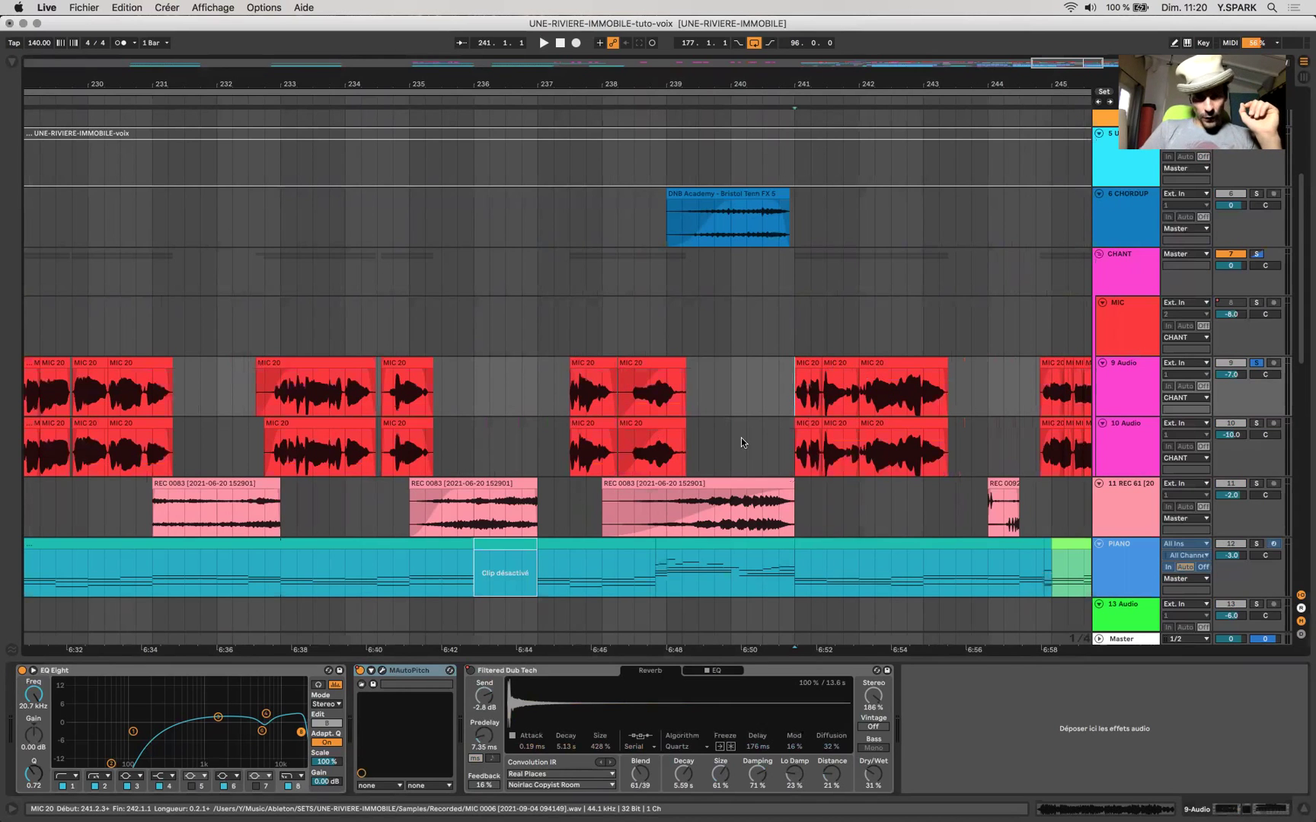
- Open the MIC 20 clip at bar 241 on 9 Audio and examine the clips of that phrase up to bar 242
{"action": "scroll", "coordinate": [817, 350], "scroll_direction": "right", "scroll_amount": 5}
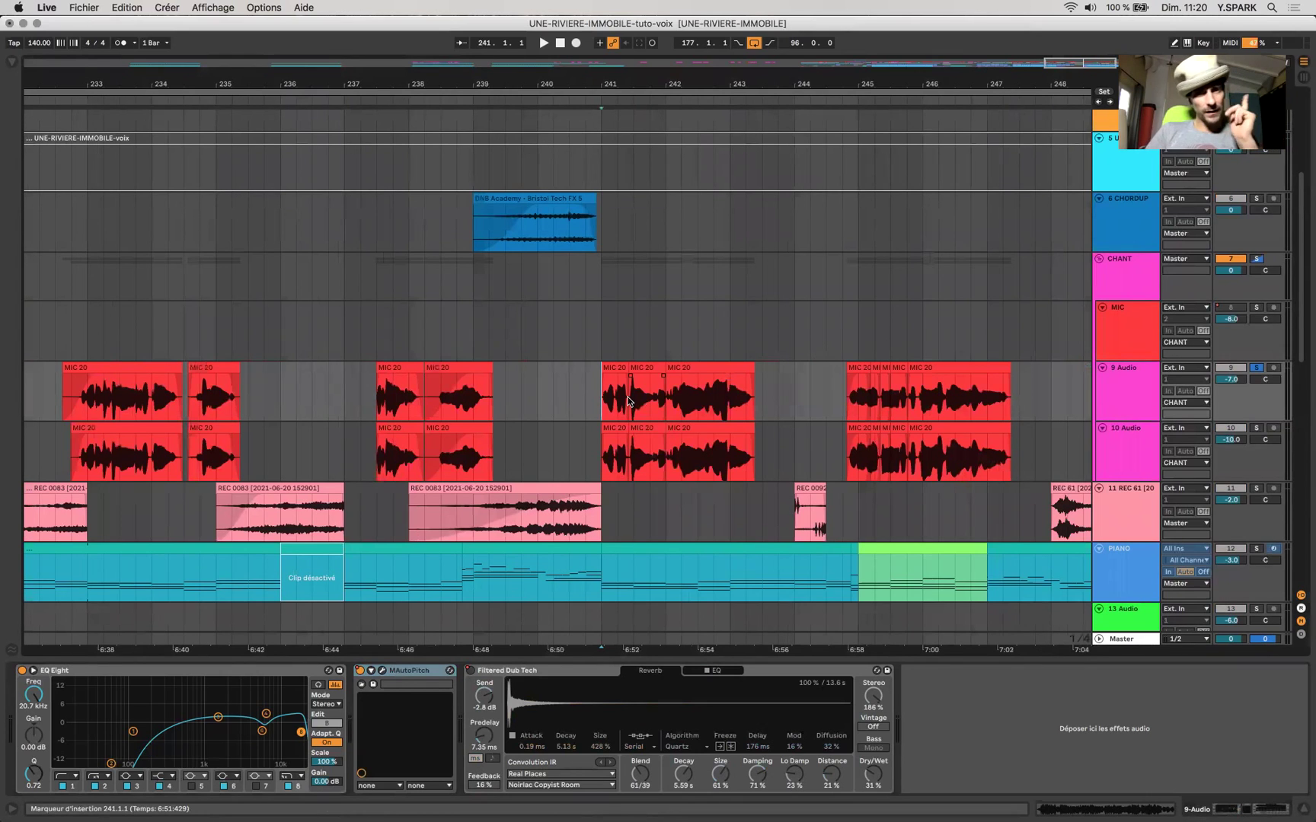
{"action": "left_click", "coordinate": [615, 370]}
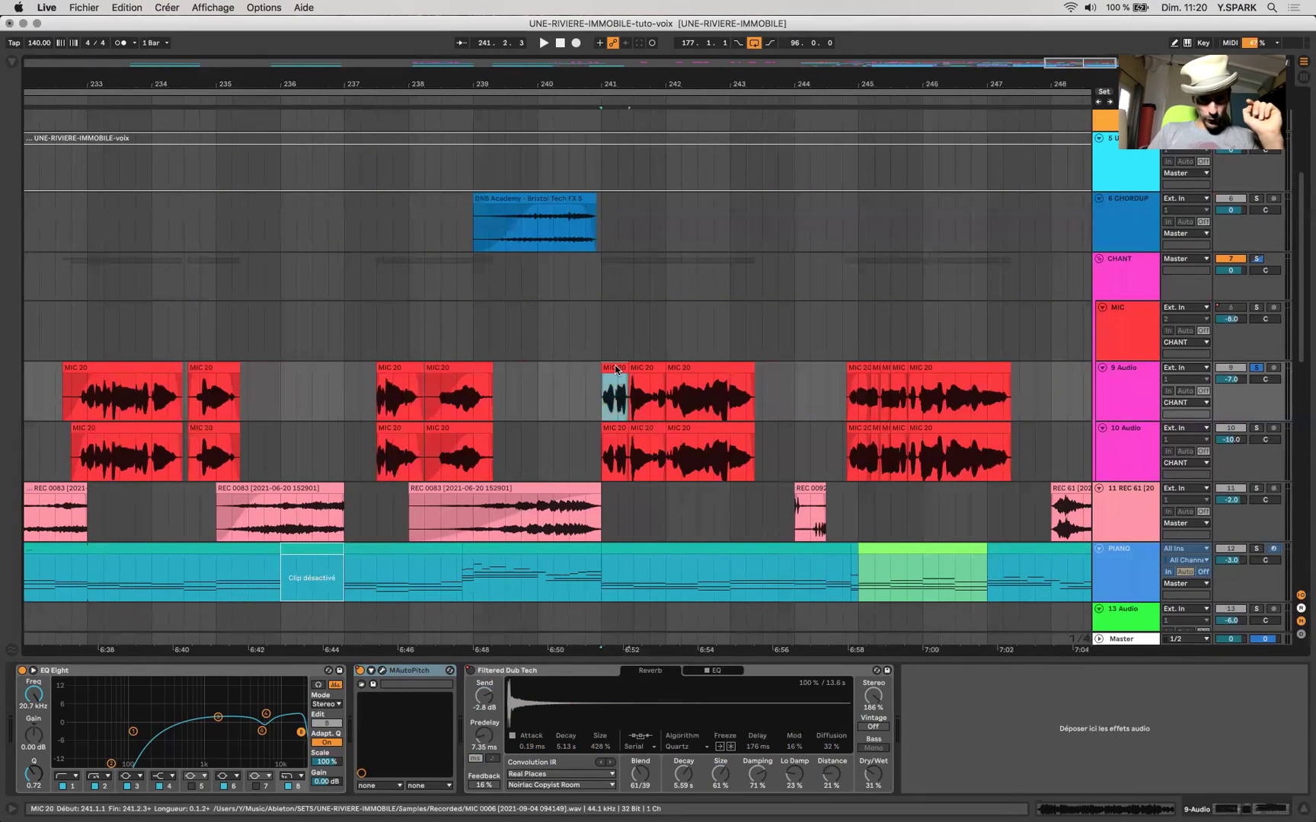
{"action": "double_click", "coordinate": [616, 370]}
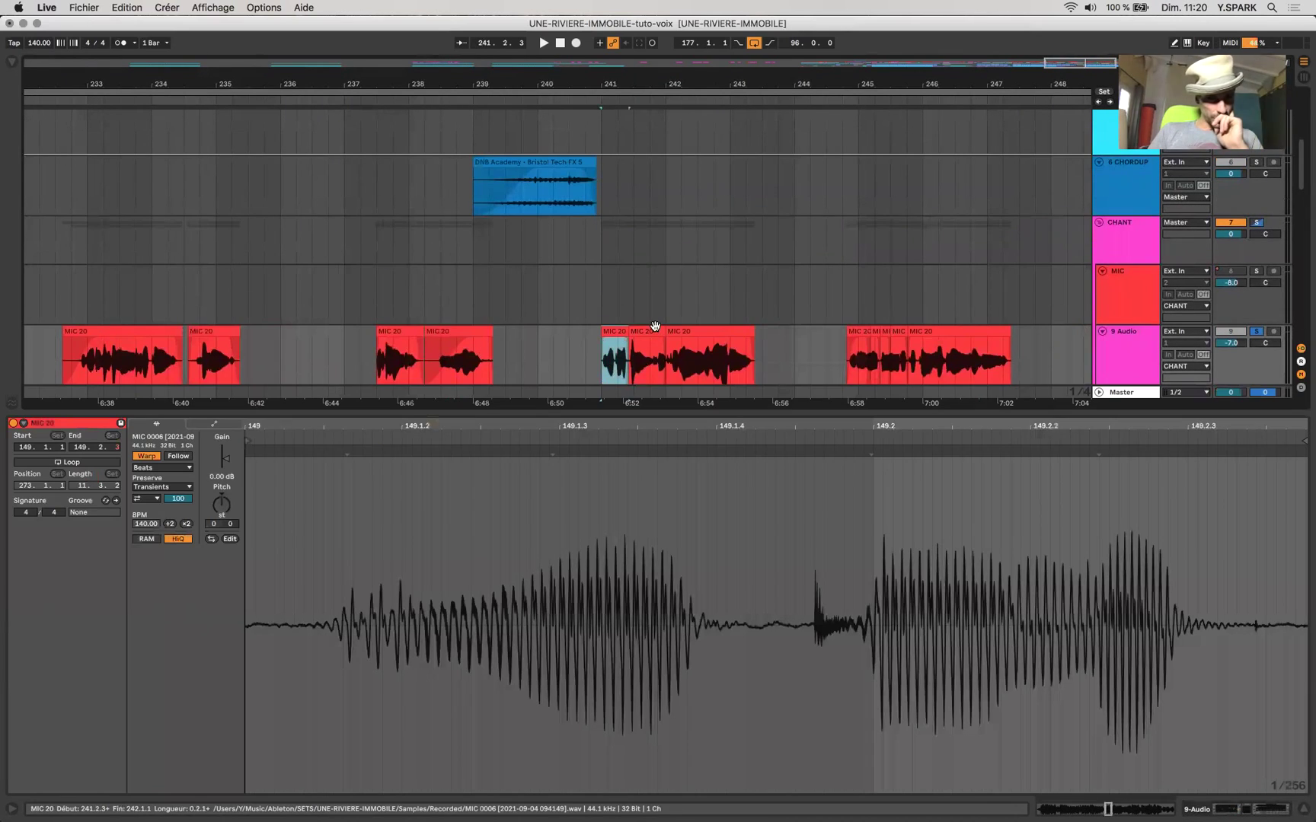
{"action": "left_click", "coordinate": [655, 325]}
{"action": "left_click", "coordinate": [689, 332]}
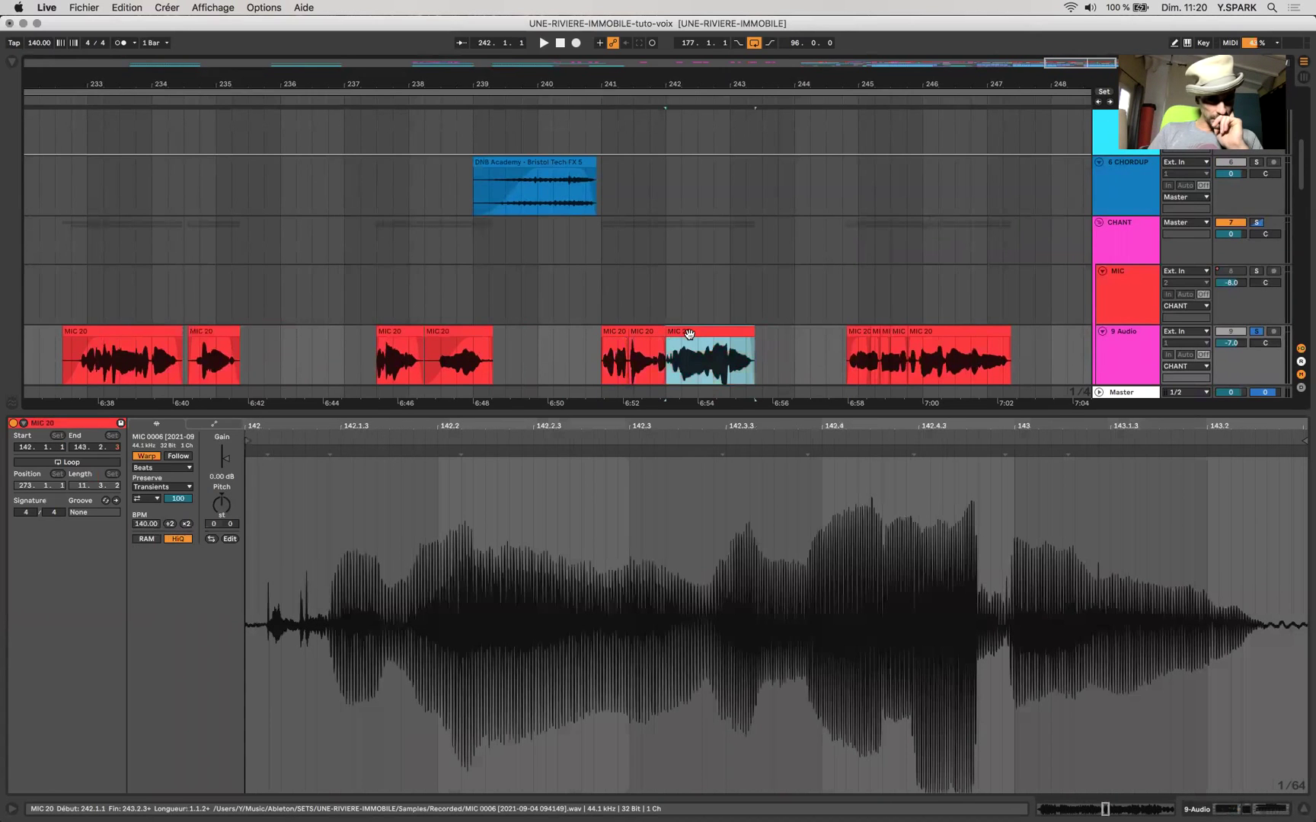
- Examine the gain and pitch settings of the short MIC 20 clips around bar 245 on 9 Audio
{"action": "scroll", "coordinate": [689, 333], "scroll_direction": "down", "scroll_amount": 3}
{"action": "scroll", "coordinate": [658, 332], "scroll_direction": "down", "scroll_amount": 2}
{"action": "scroll", "coordinate": [658, 333], "scroll_direction": "right", "scroll_amount": 2}
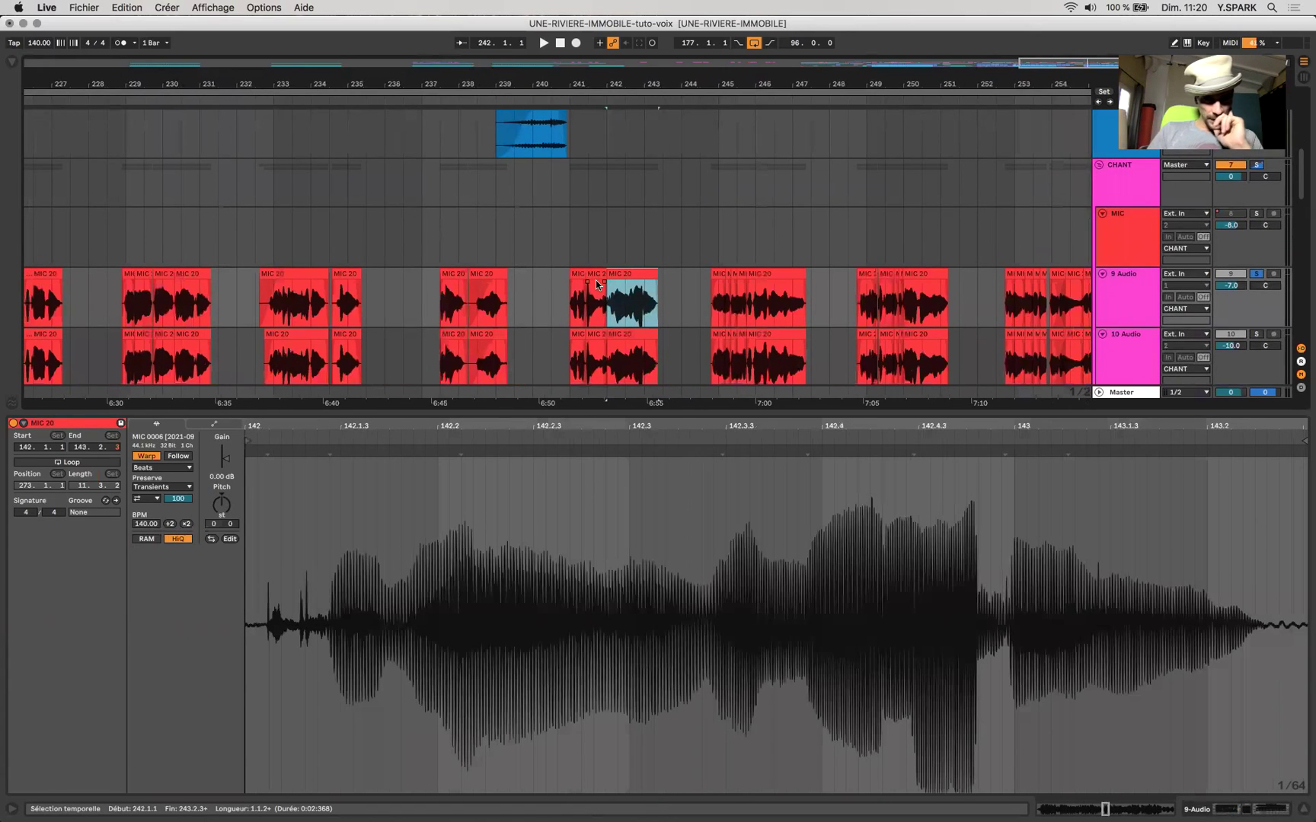
{"action": "left_click", "coordinate": [596, 279]}
{"action": "left_click", "coordinate": [729, 283]}
{"action": "left_click", "coordinate": [733, 280]}
{"action": "left_click", "coordinate": [731, 272]}
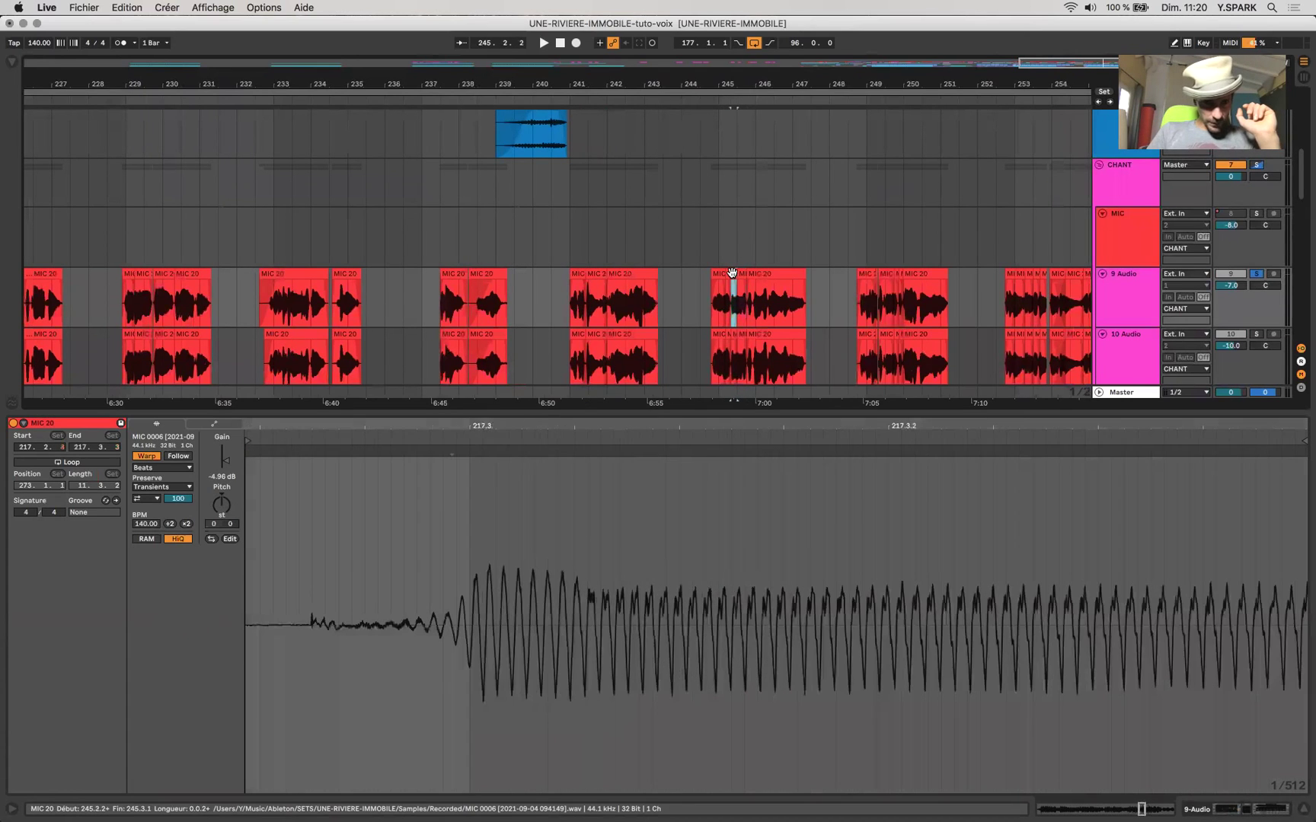
{"action": "left_click", "coordinate": [727, 274]}
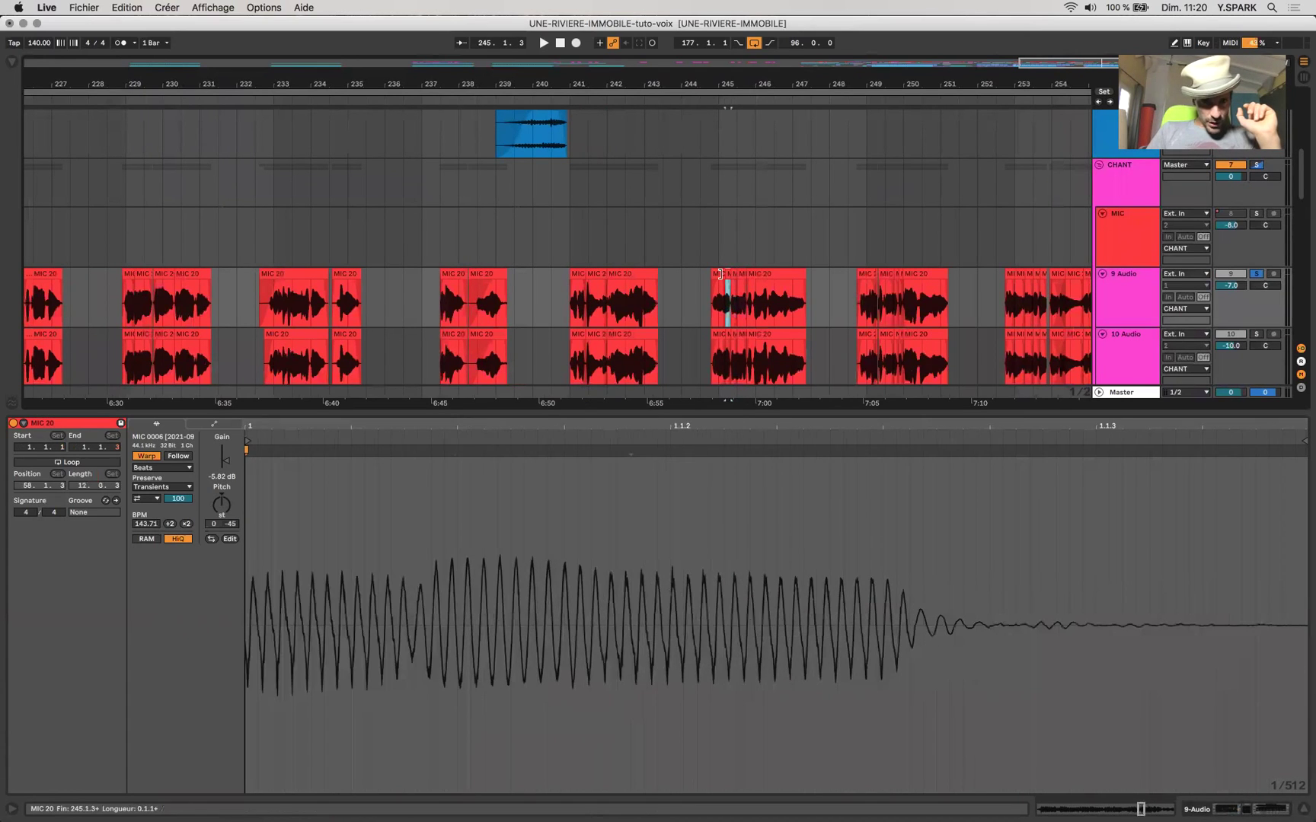
{"action": "left_click", "coordinate": [719, 275]}
- Examine the warp and fine-pitch settings of the MIC 20 clips in the bar 249 phrase, including the one at 249.4.3
{"action": "scroll", "coordinate": [728, 337], "scroll_direction": "up", "scroll_amount": 5}
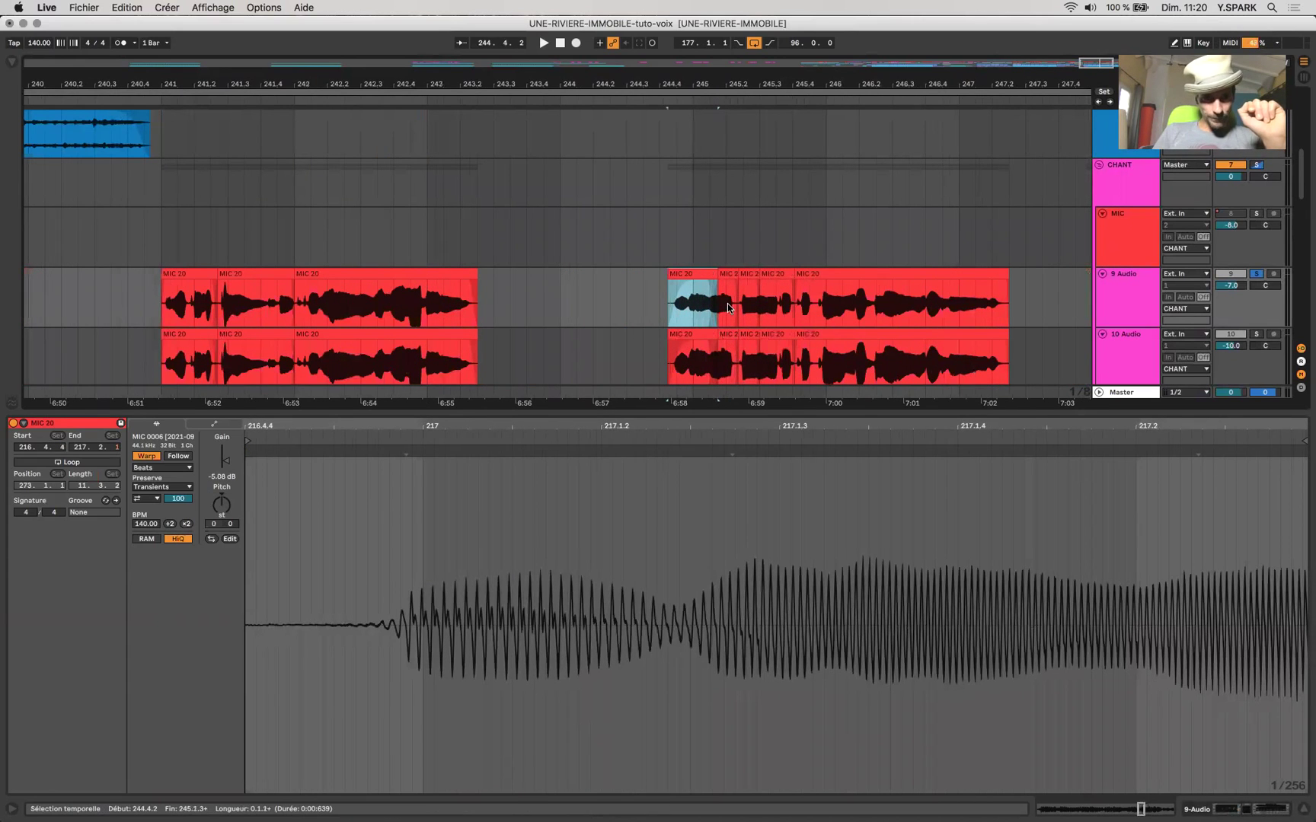
{"action": "scroll", "coordinate": [685, 297], "scroll_direction": "right", "scroll_amount": 5}
{"action": "scroll", "coordinate": [989, 337], "scroll_direction": "right", "scroll_amount": 4}
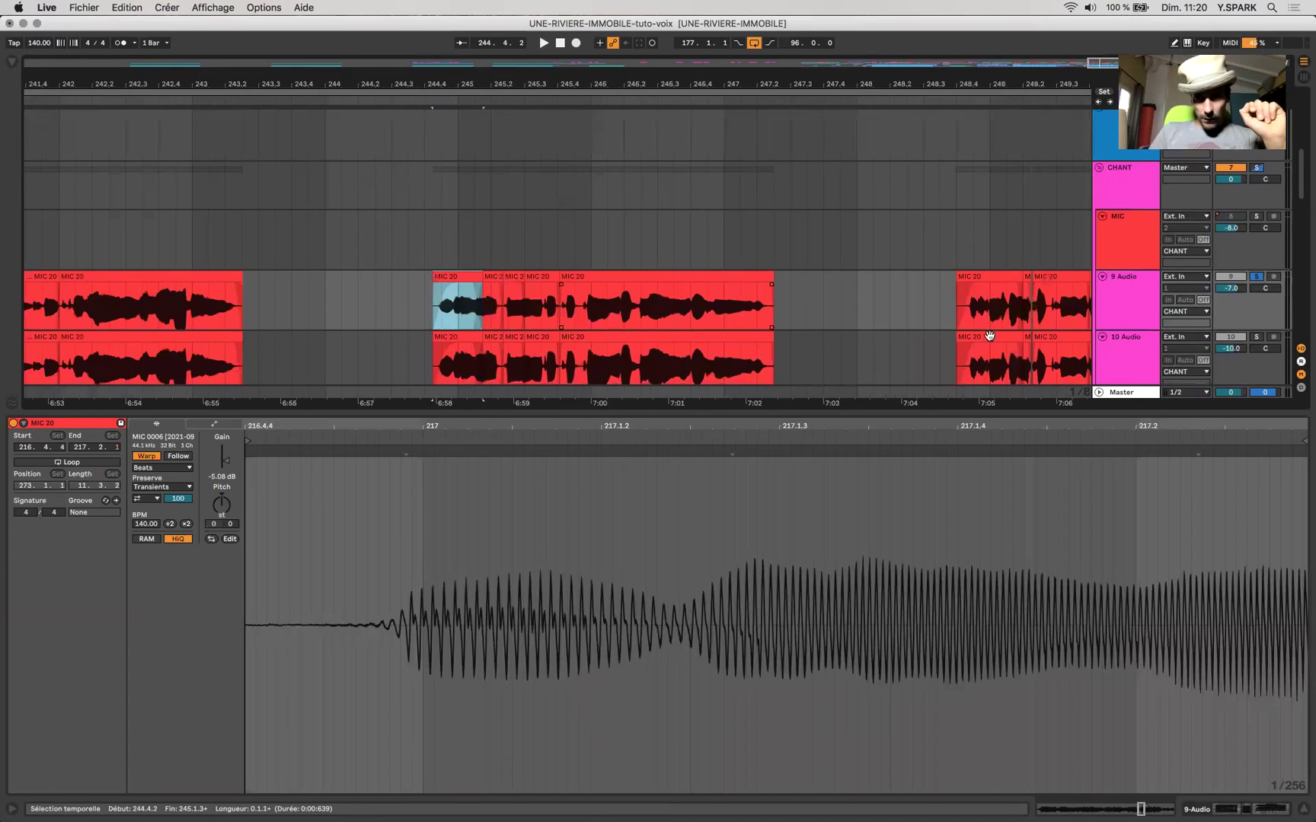
{"action": "left_click", "coordinate": [940, 318]}
{"action": "scroll", "coordinate": [940, 318], "scroll_direction": "right", "scroll_amount": 4}
{"action": "scroll", "coordinate": [940, 318], "scroll_direction": "down", "scroll_amount": 1}
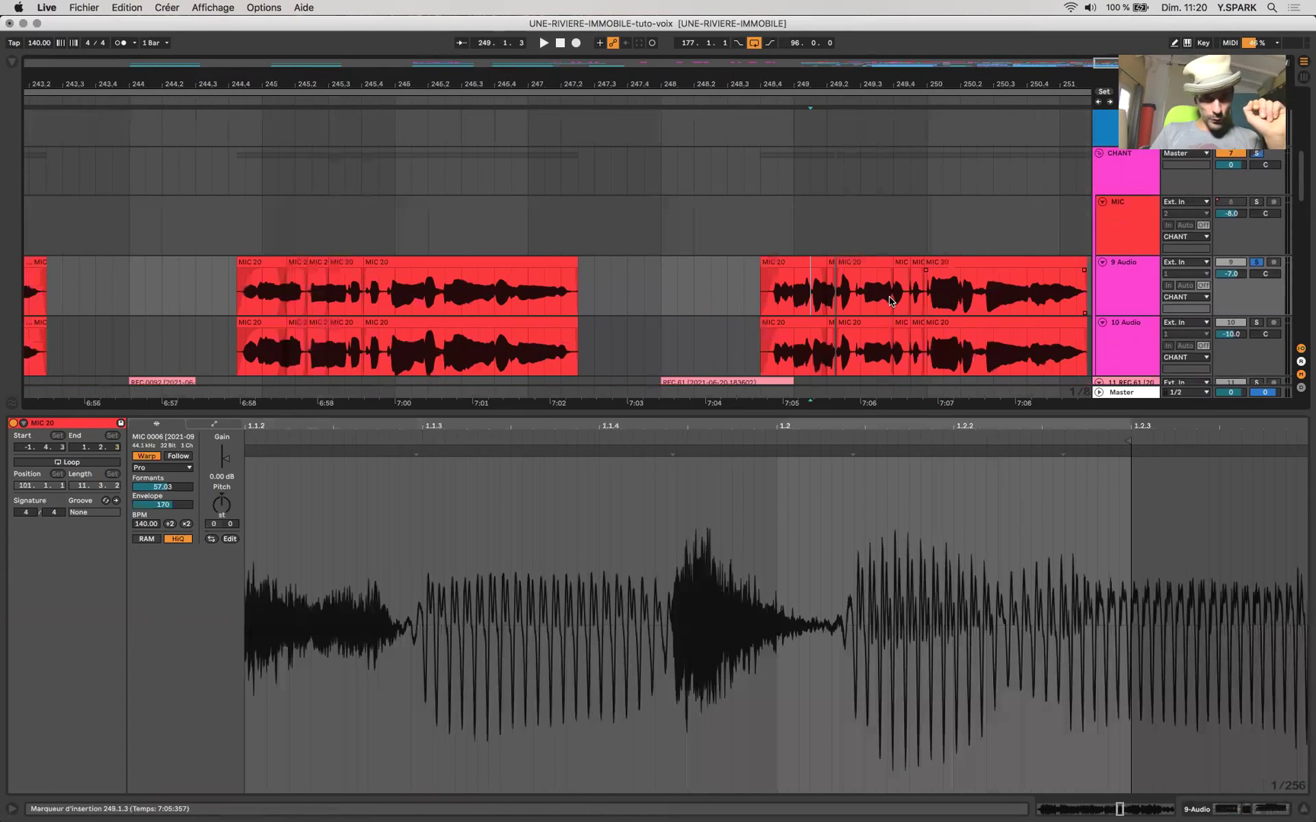
{"action": "left_click", "coordinate": [841, 262]}
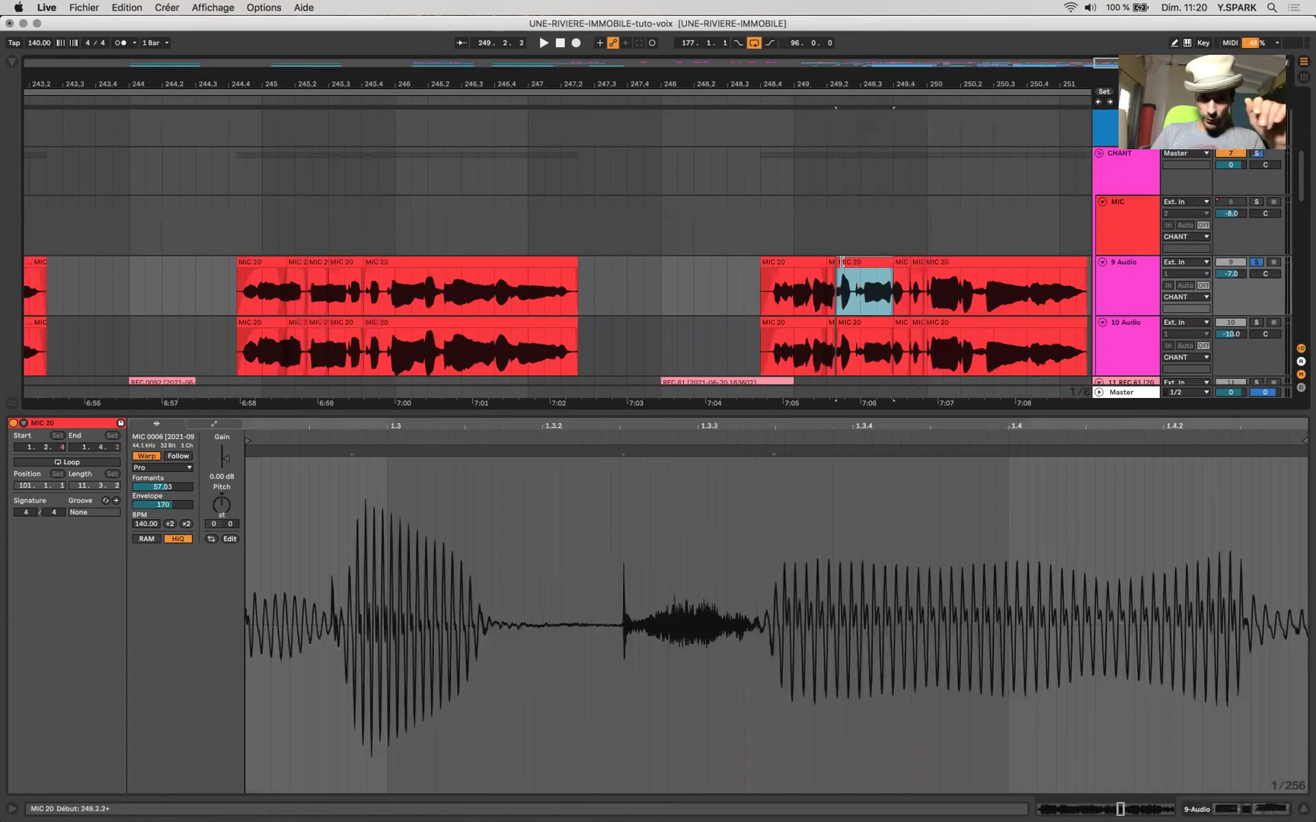
{"action": "left_click", "coordinate": [914, 264]}
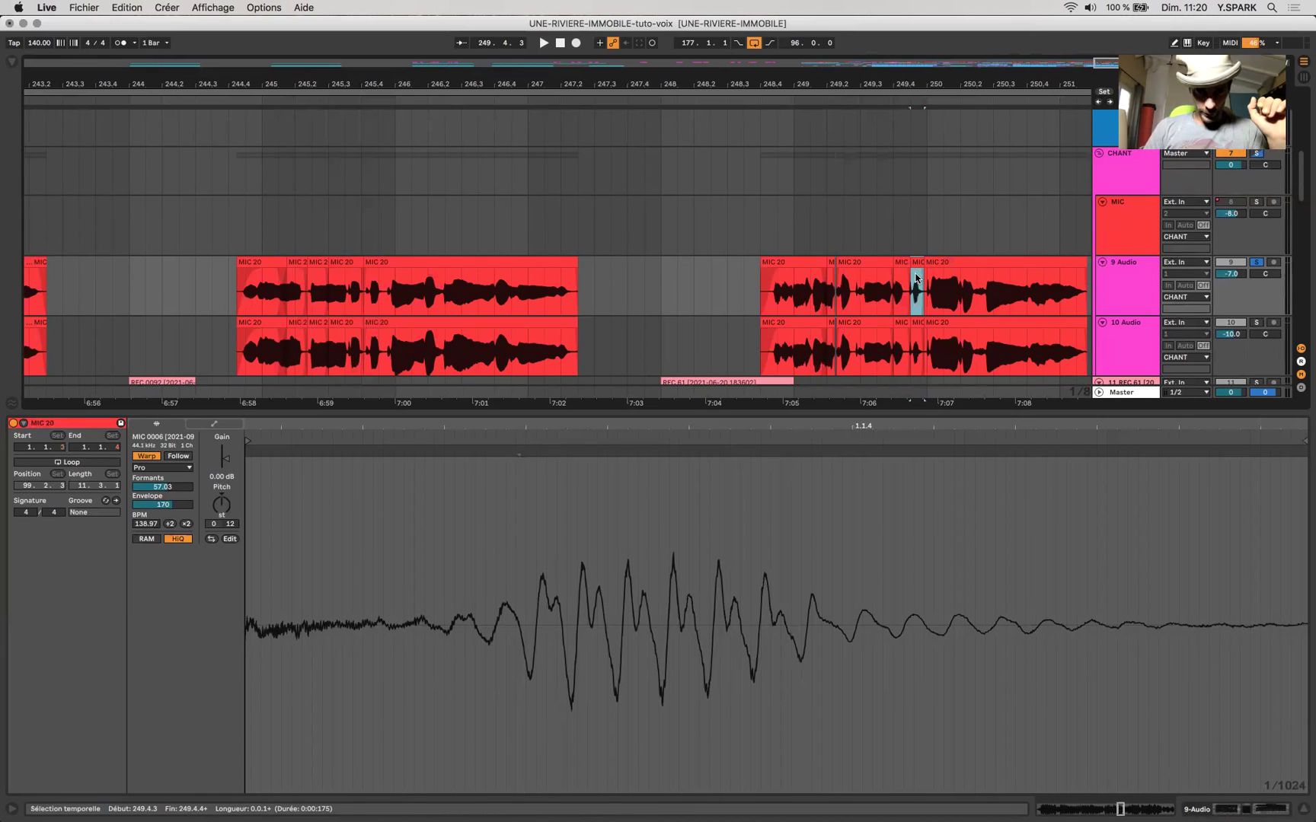
{"action": "left_click", "coordinate": [233, 526]}
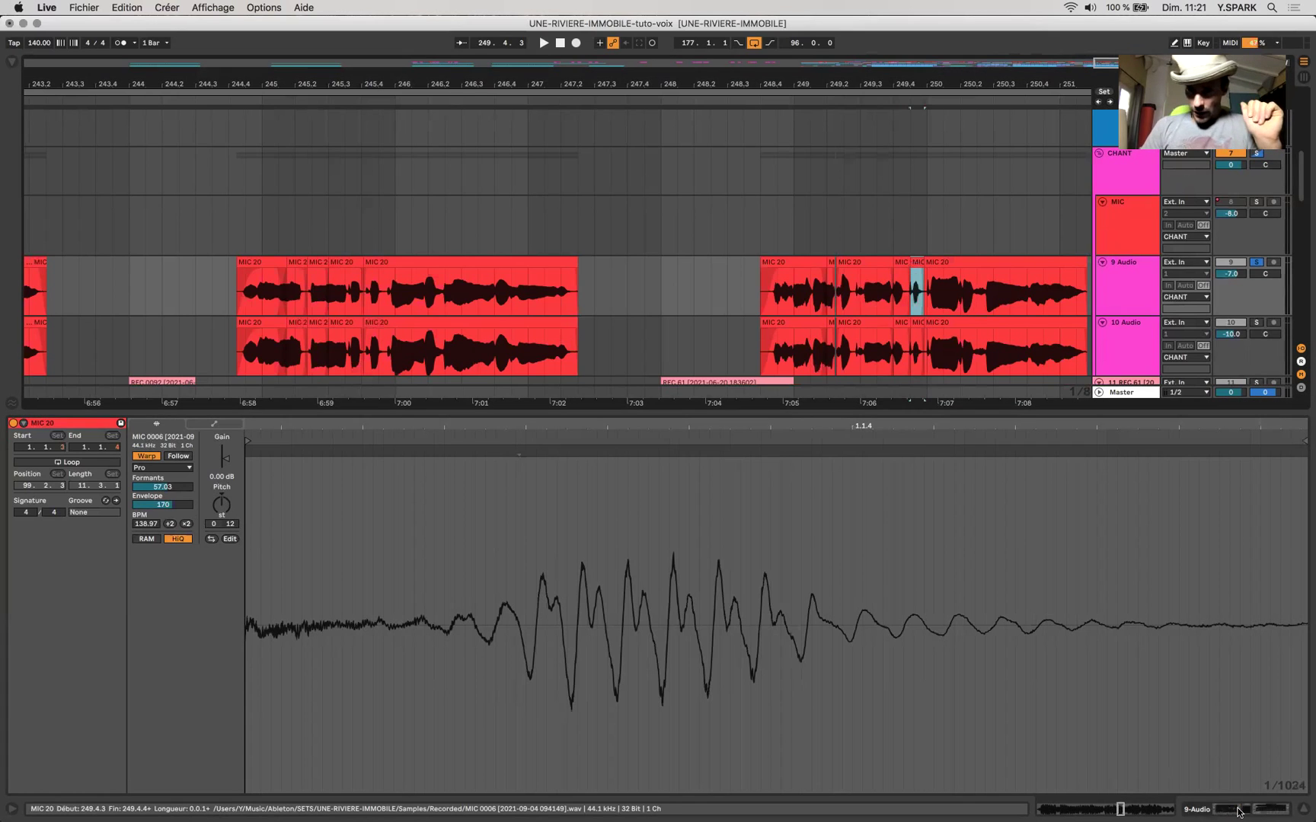
- Show 9 Audio's effect chain and select the whole vocal phrase from 248.4.1 to bar 251 on that track
{"action": "left_click", "coordinate": [1260, 812]}
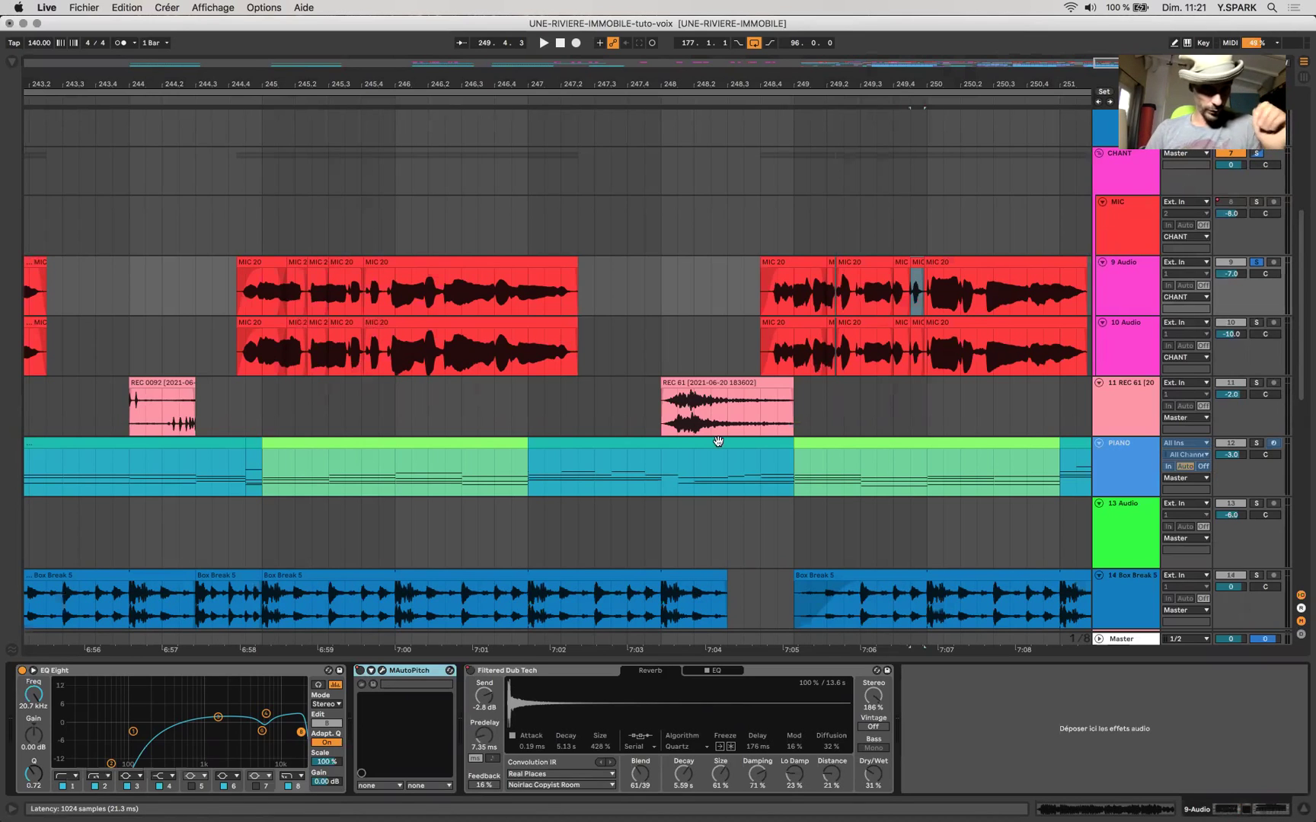
{"action": "left_click", "coordinate": [913, 298]}
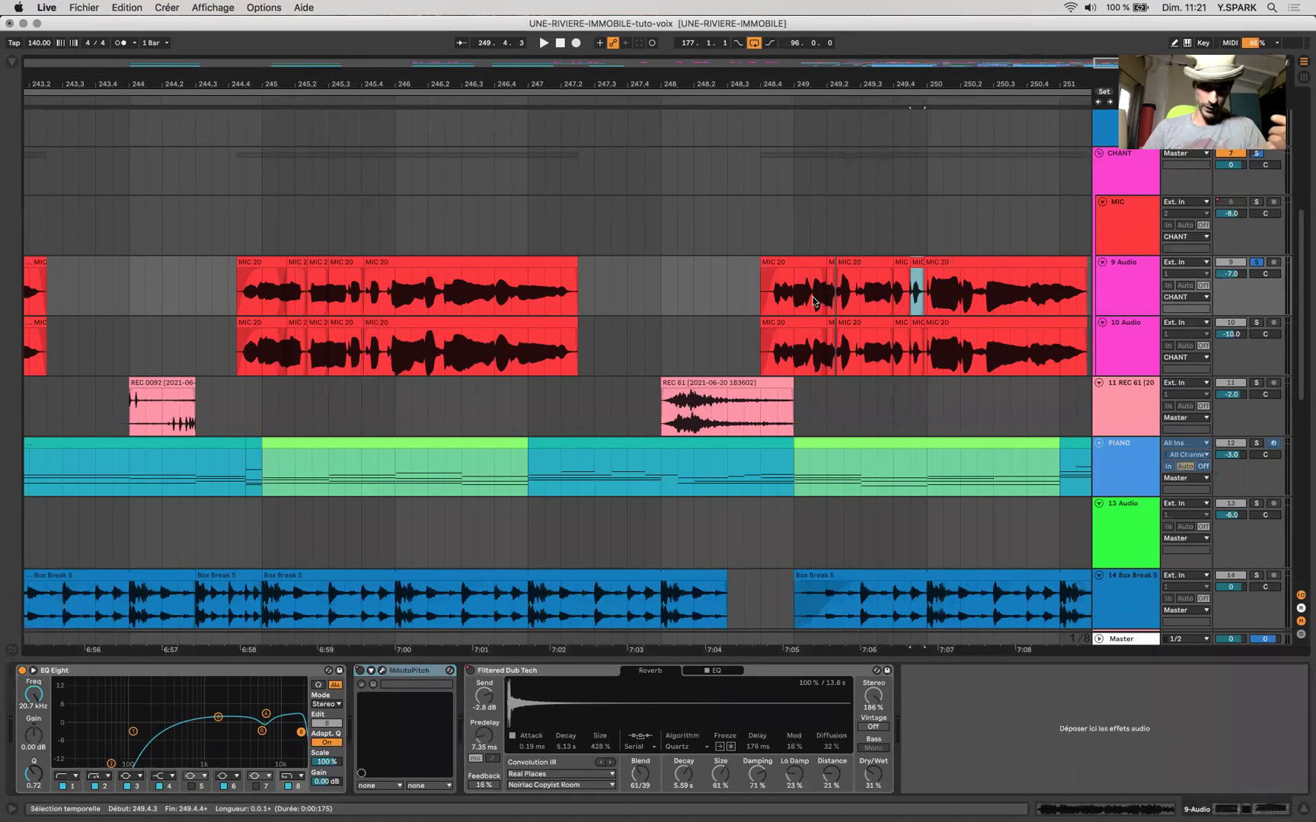
{"action": "left_click_drag", "start_coordinate": [742, 285], "coordinate": [1082, 295]}
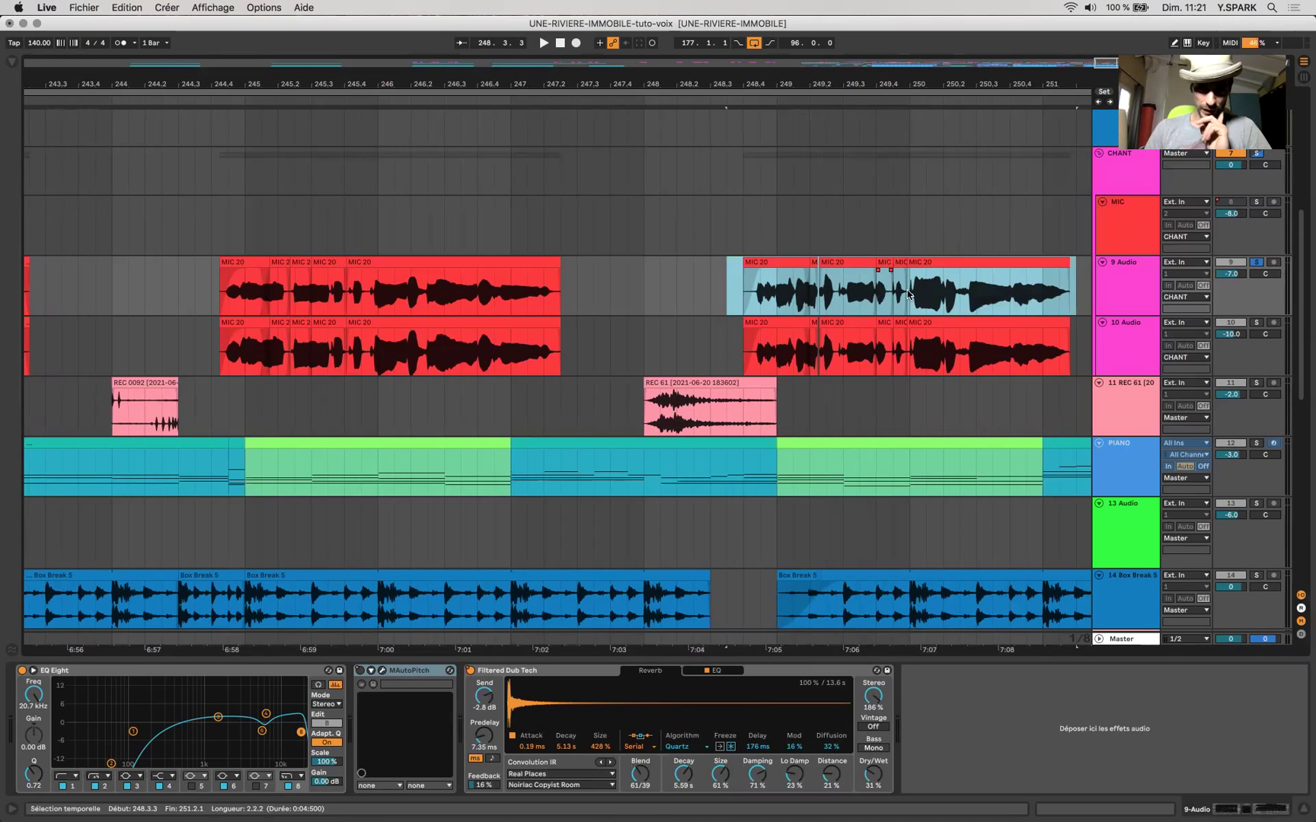
{"action": "left_click_drag", "start_coordinate": [745, 291], "coordinate": [1065, 293]}
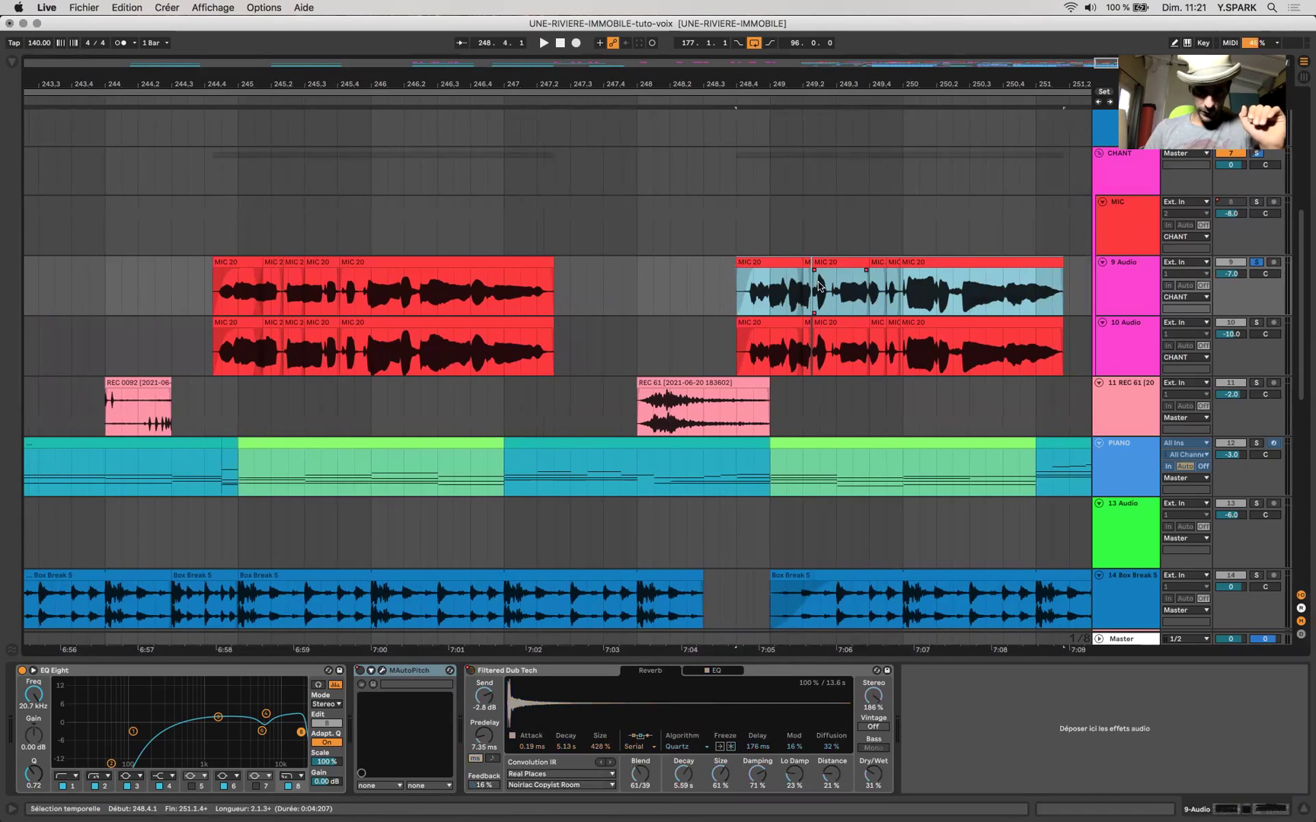
- Try turning off Warp on the MIC 20 clip at 248.4.1 on 9 Audio without keeping its current timing, and undo it
{"action": "double_click", "coordinate": [773, 257]}
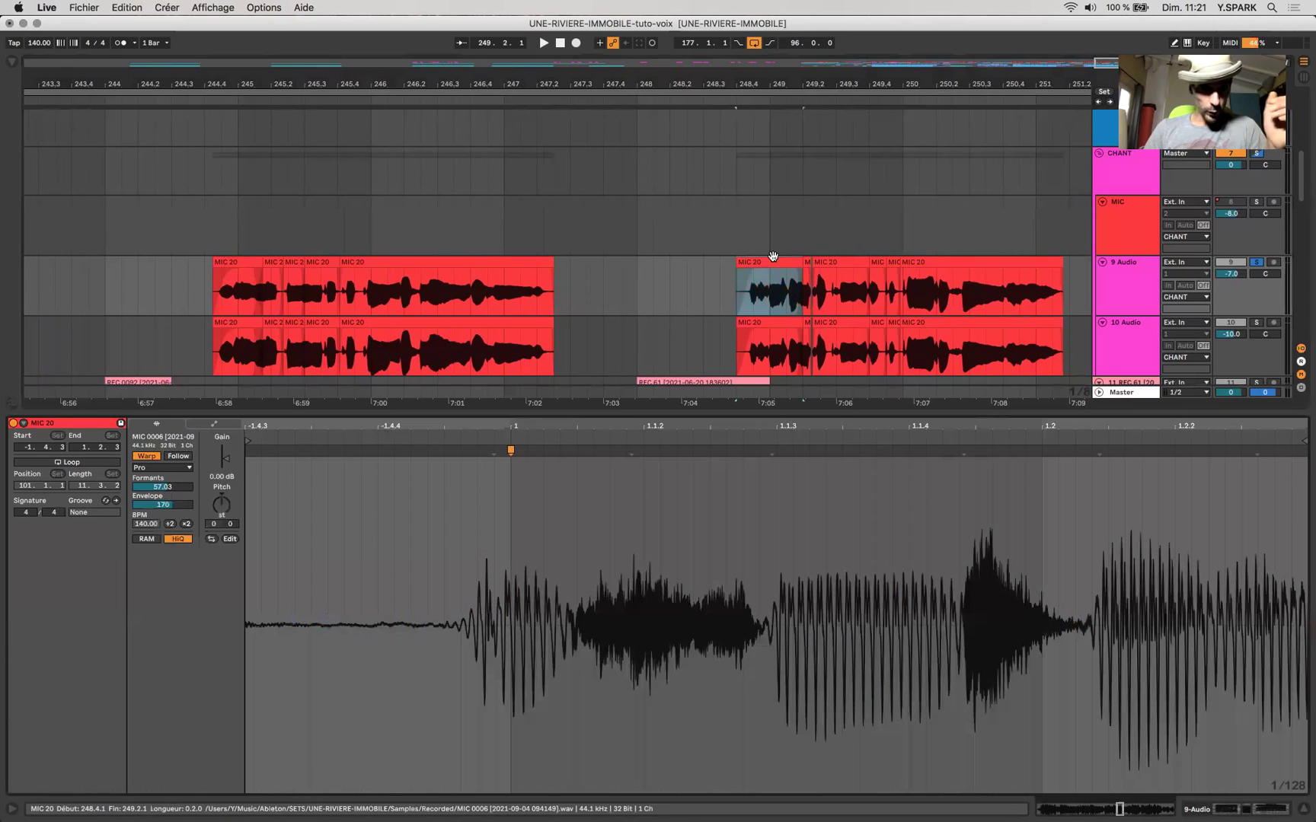
{"action": "left_click", "coordinate": [153, 460]}
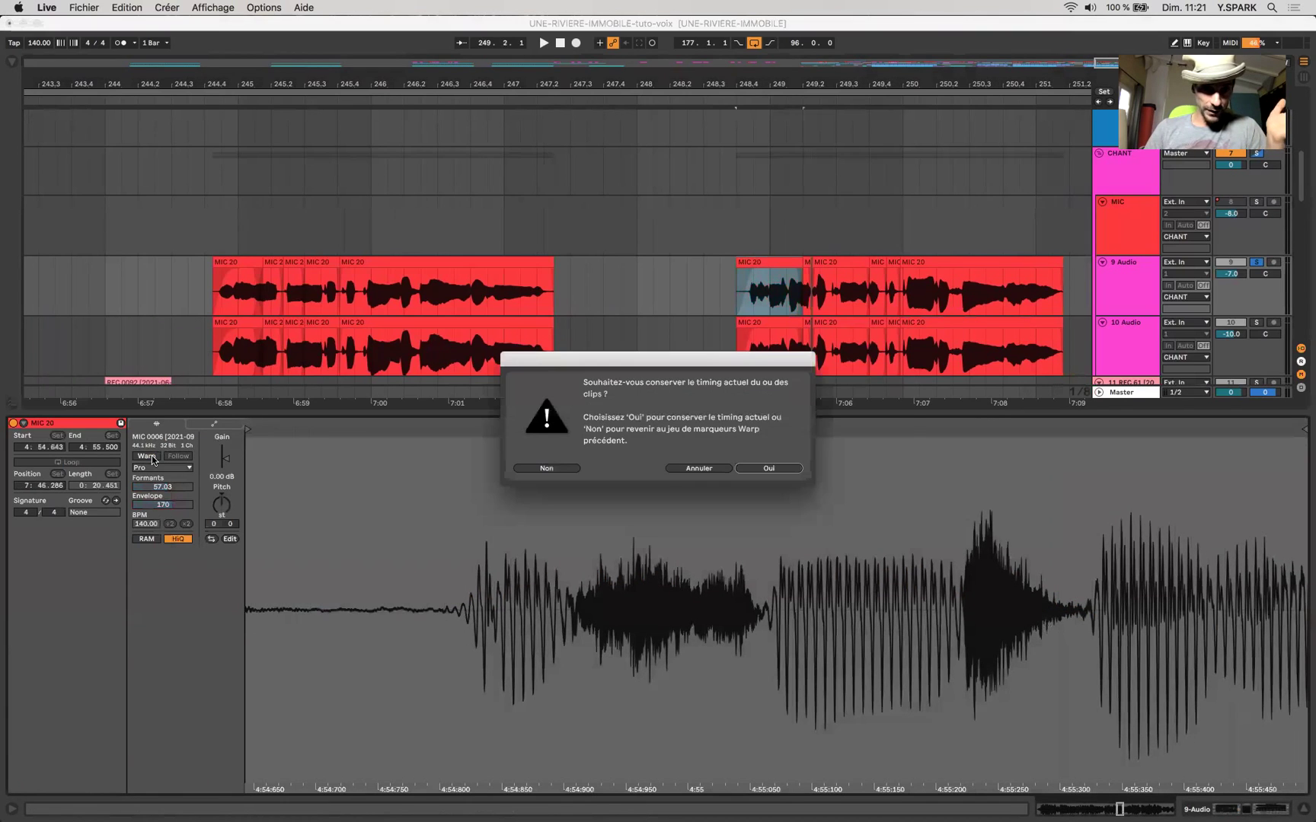
{"action": "left_click", "coordinate": [545, 469]}
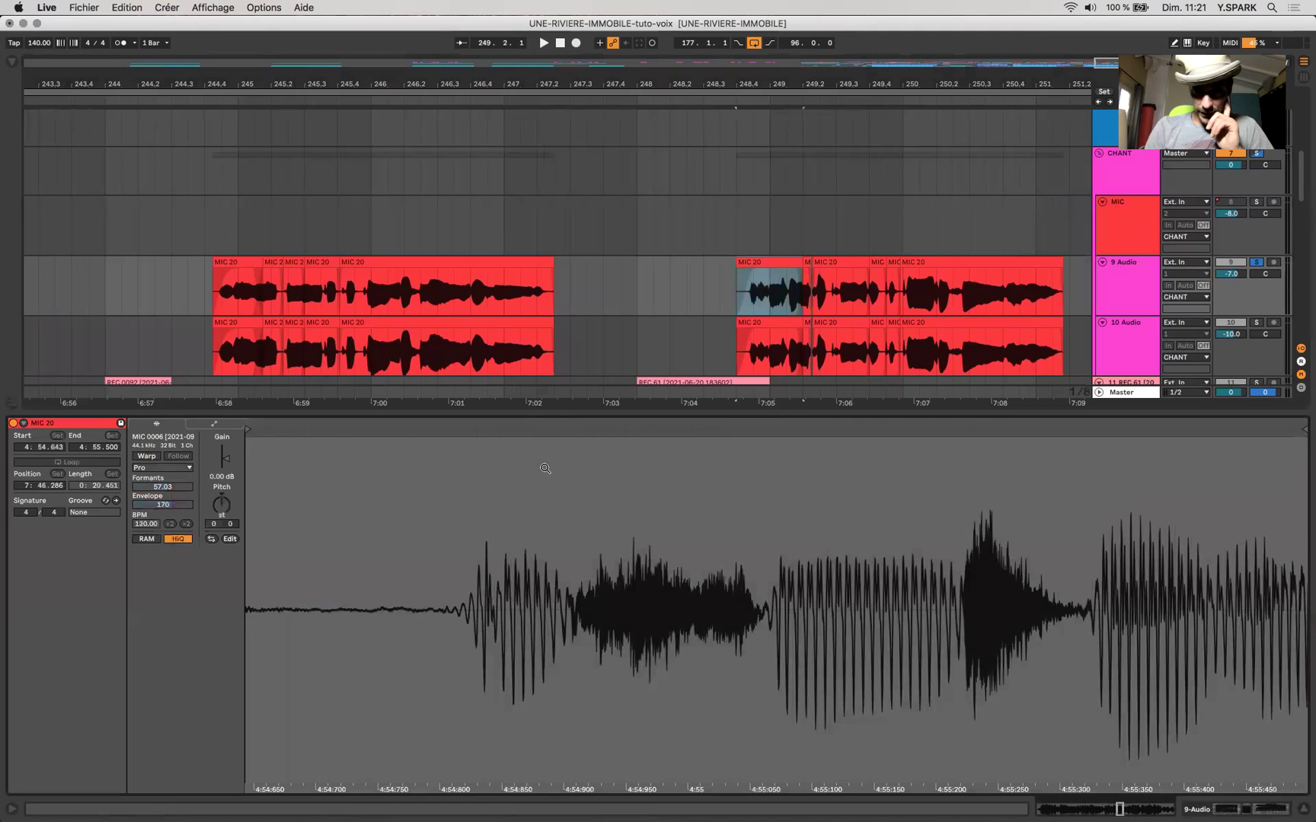
{"action": "key", "text": "super+z"}
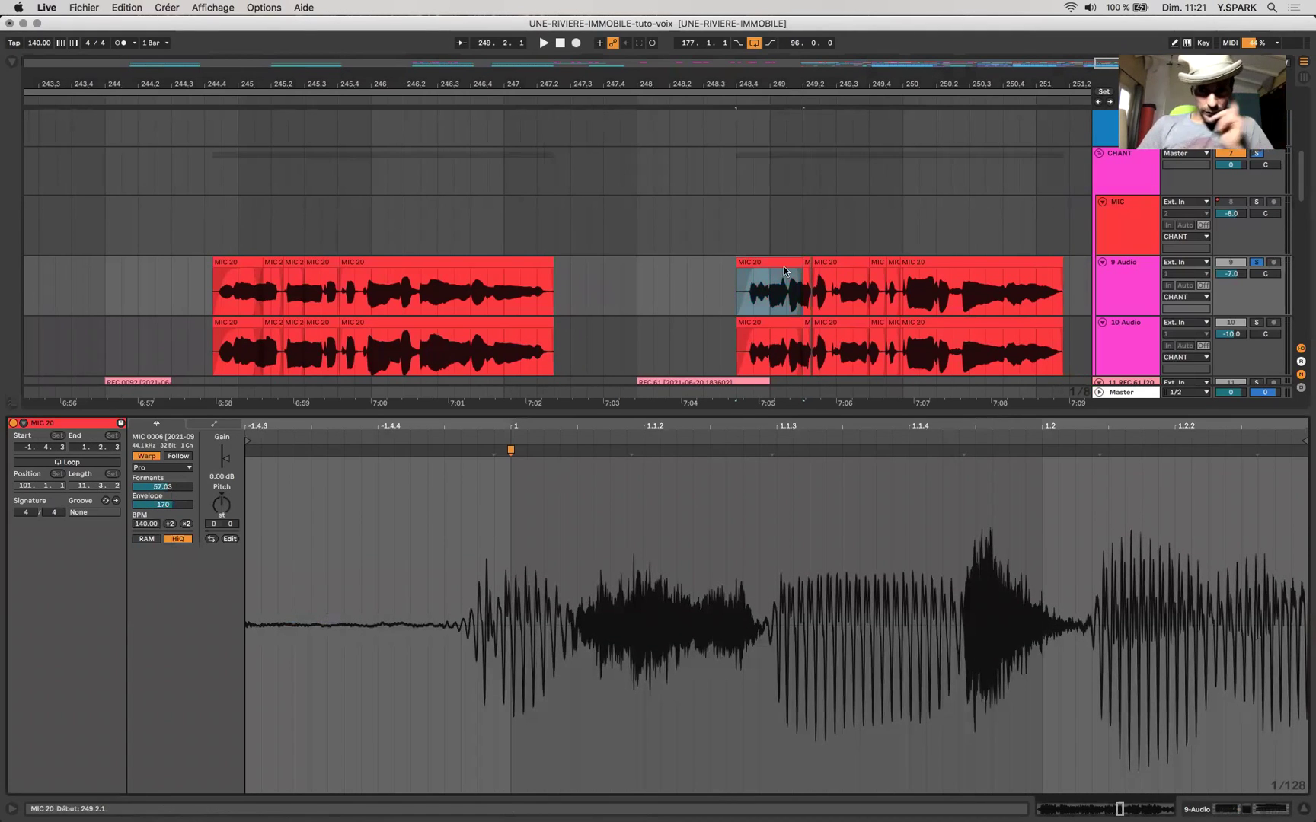
- Select a short passage at 249.1.1 on 9 Audio and the whole vocal phrase from 248.4.1 to bar 251
{"action": "left_click", "coordinate": [767, 297]}
{"action": "left_click_drag", "start_coordinate": [767, 297], "coordinate": [792, 297]}
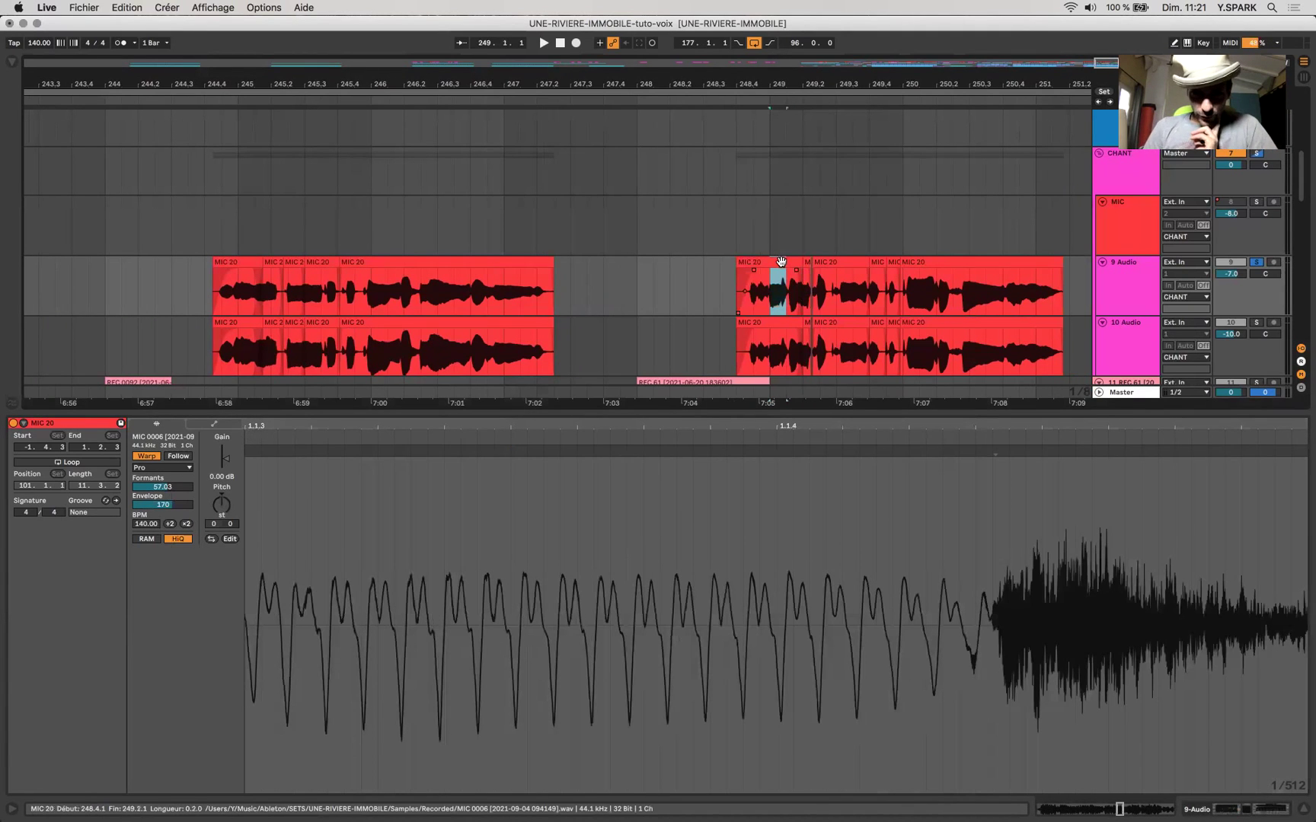
{"action": "double_click", "coordinate": [743, 276]}
{"action": "left_click_drag", "start_coordinate": [743, 278], "coordinate": [1063, 294]}
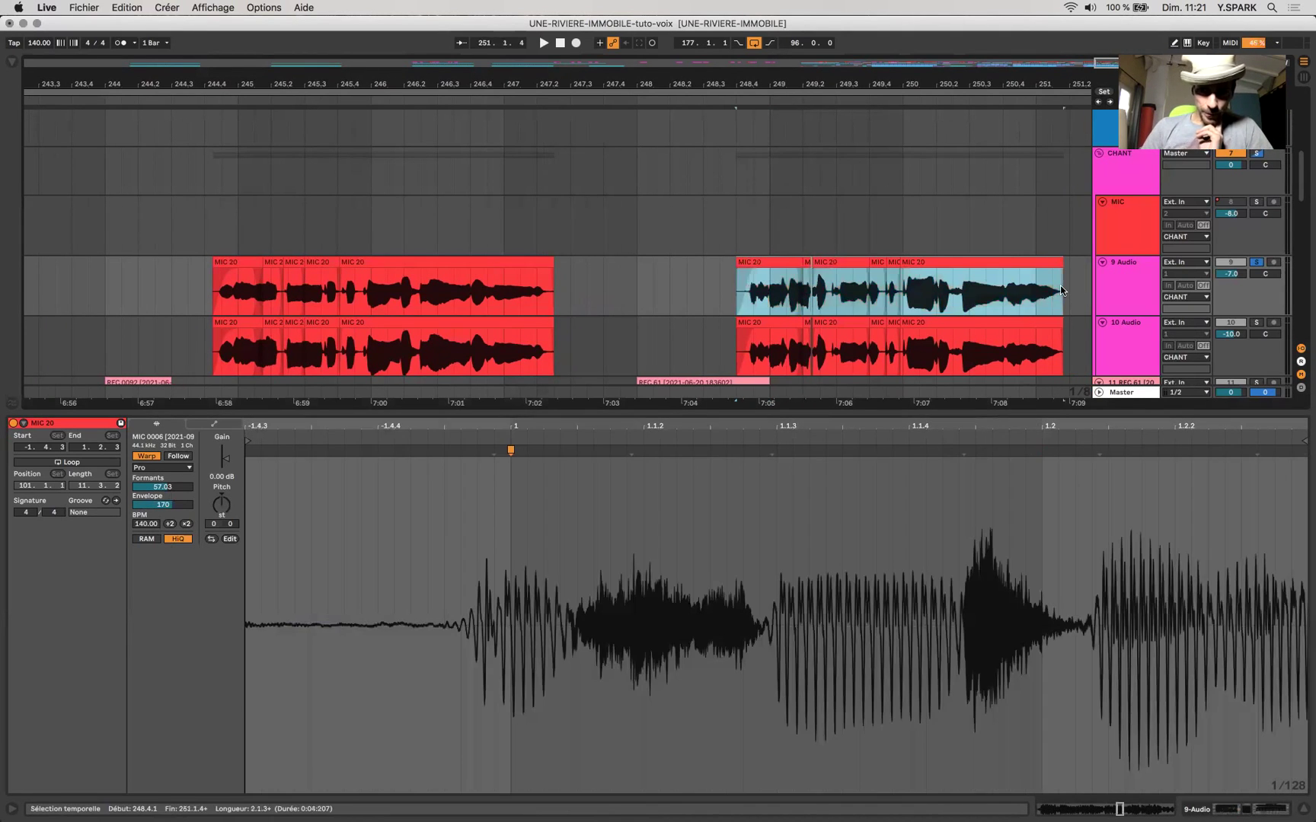
- Extend the last MIC 20 clip of the phrase on 9 Audio back to about 249.4.1, over the short clip at 249.4.3
{"action": "left_click", "coordinate": [889, 262]}
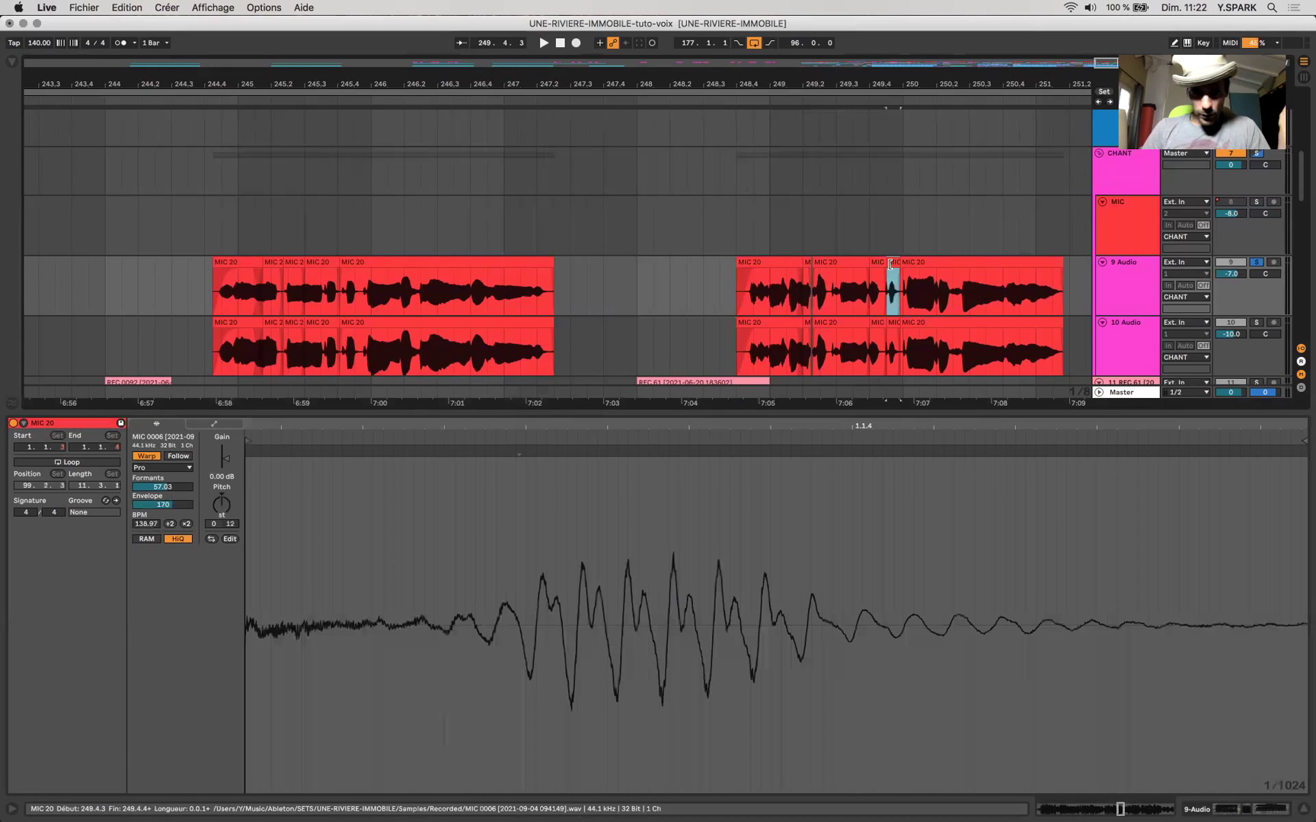
{"action": "key", "text": "z"}
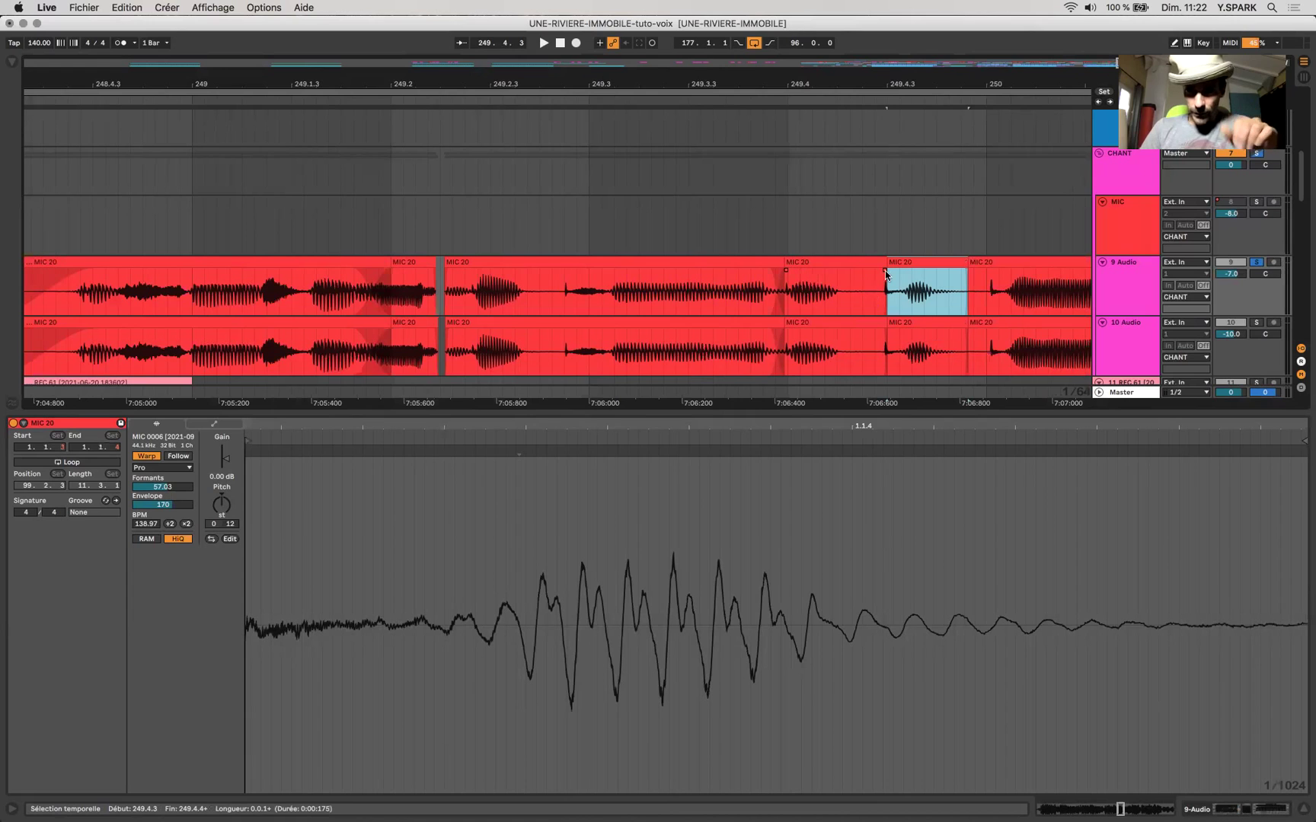
{"action": "mouse_move", "coordinate": [886, 265]}
{"action": "left_mouse_down"}
{"action": "mouse_move", "coordinate": [874, 264]}
{"action": "mouse_move", "coordinate": [883, 270]}
{"action": "left_mouse_up"}
{"action": "left_click_drag", "start_coordinate": [971, 266], "coordinate": [800, 274]}
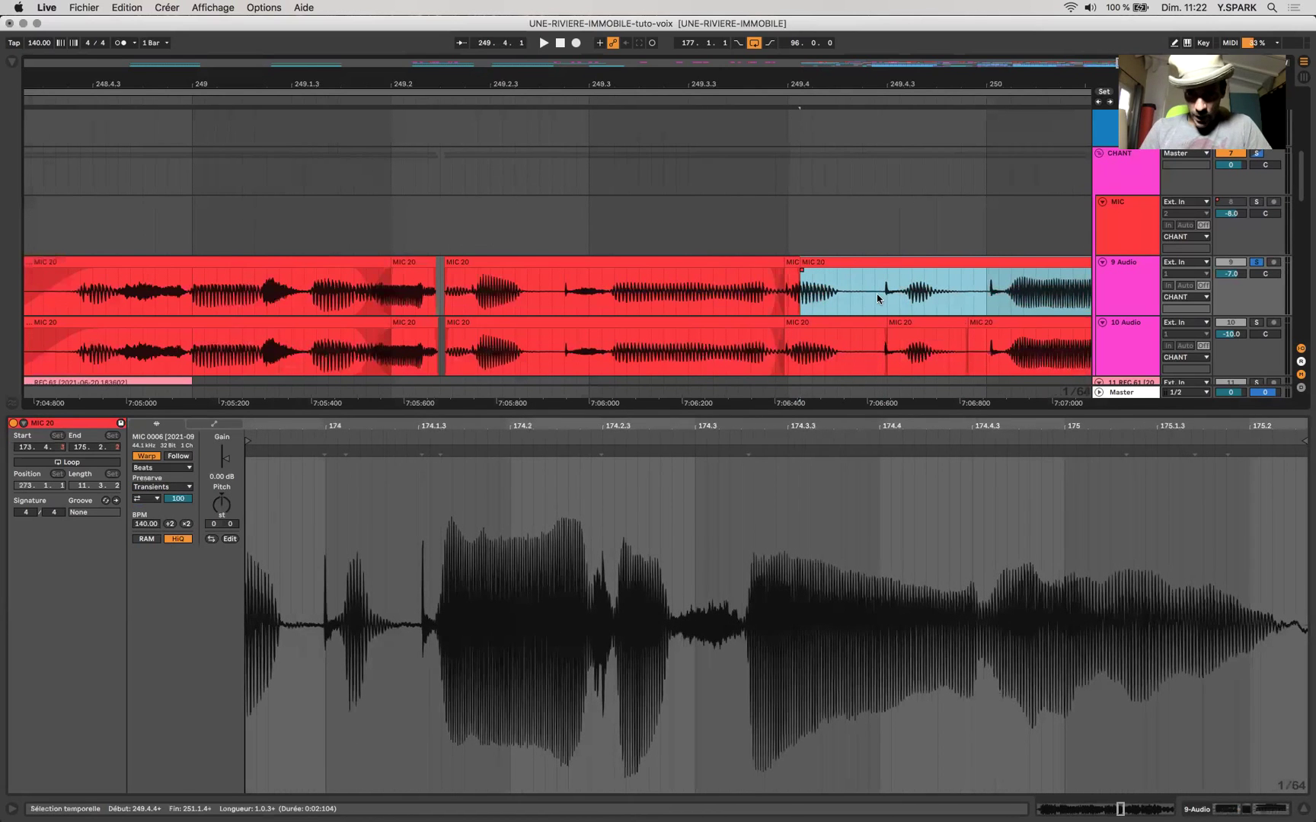
- Split the syllable from about 249.4.2 to 249.4.4 into its own clip on 9 Audio and fine-tune its start and end
{"action": "left_click_drag", "start_coordinate": [883, 299], "coordinate": [967, 295]}
{"action": "key", "text": "super+e"}
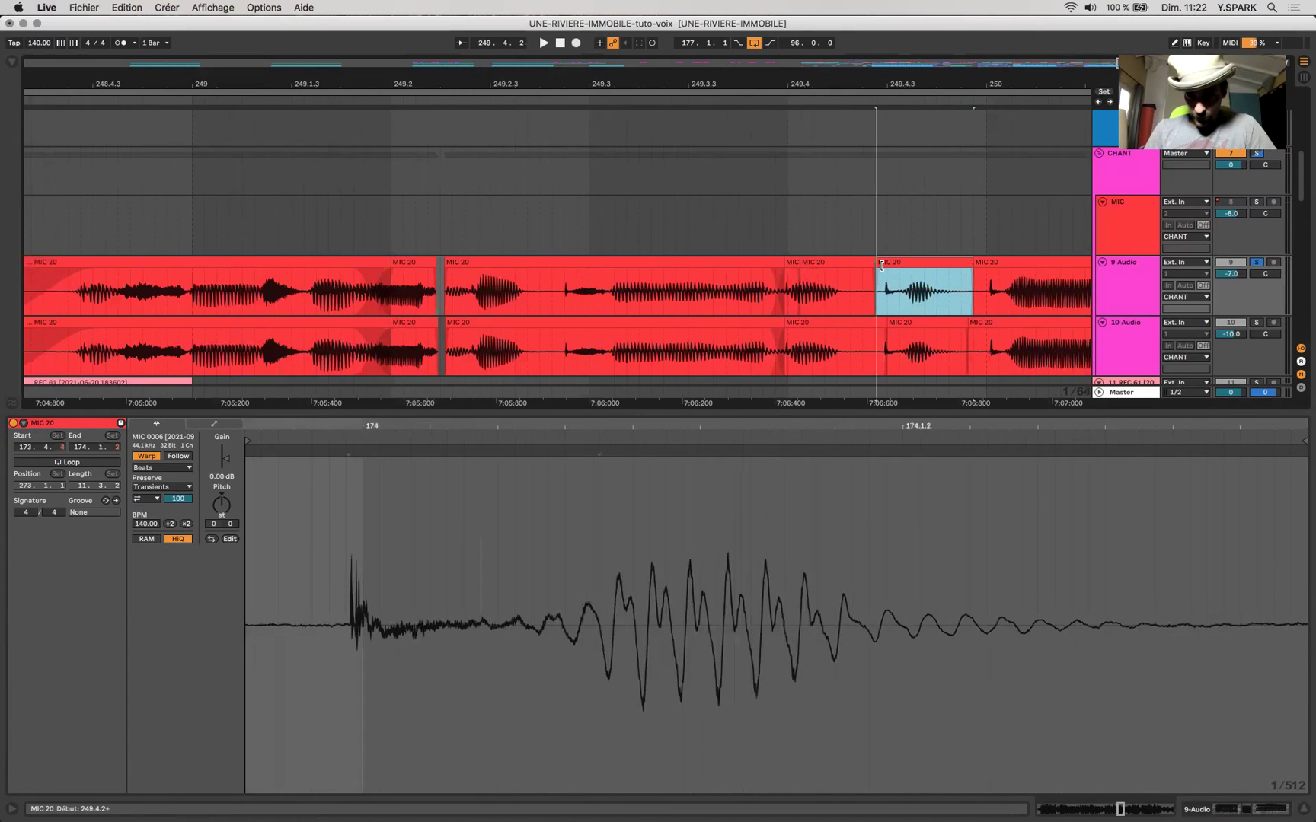
{"action": "left_click", "coordinate": [876, 266]}
{"action": "left_click_drag", "start_coordinate": [876, 266], "coordinate": [883, 266]}
{"action": "mouse_move", "coordinate": [975, 263]}
{"action": "left_mouse_down"}
{"action": "mouse_move", "coordinate": [962, 262]}
{"action": "mouse_move", "coordinate": [977, 265]}
{"action": "left_mouse_up"}
{"action": "left_click", "coordinate": [974, 265]}
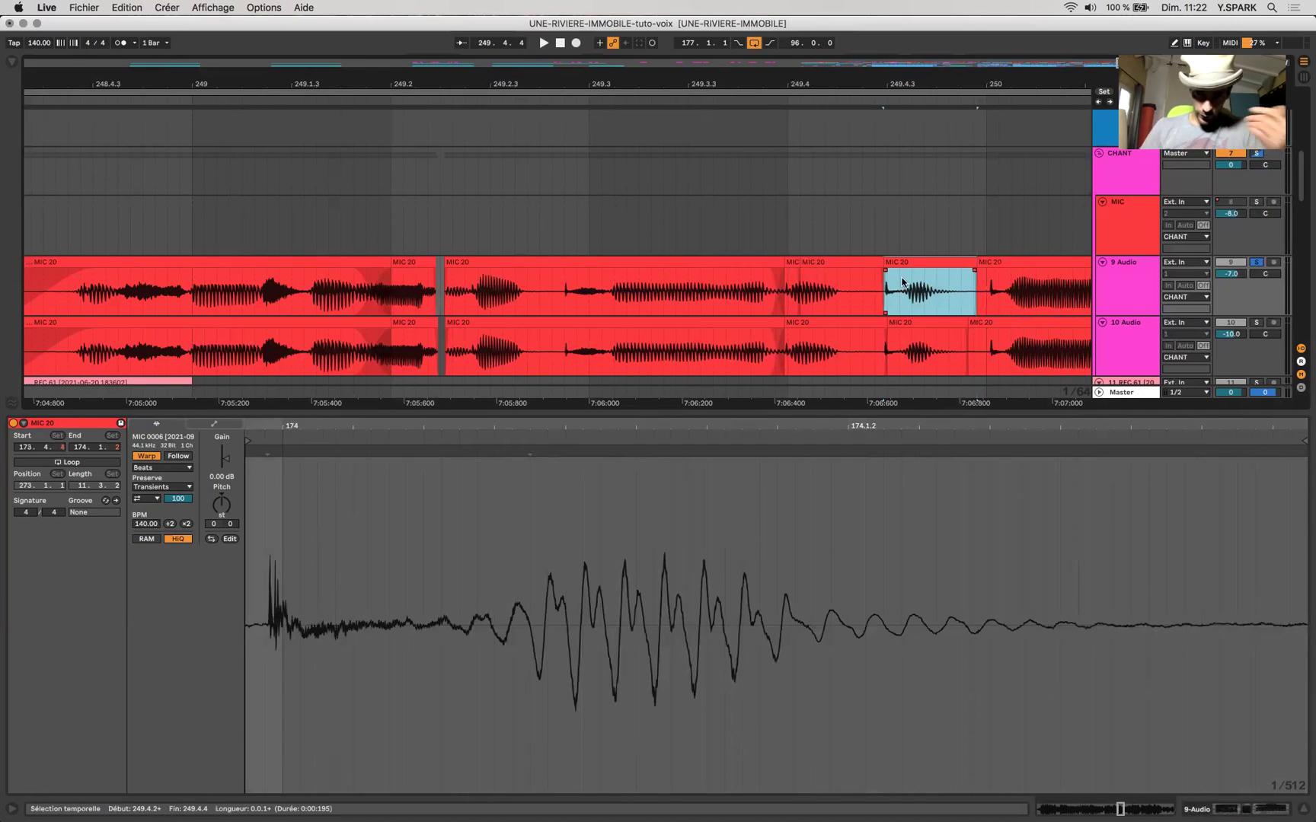
- Examine the newly split clip and the neighbouring MIC 20 clips between 249.2 and 249.4 on 9 Audio
{"action": "scroll", "coordinate": [902, 261], "scroll_direction": "right", "scroll_amount": 3}
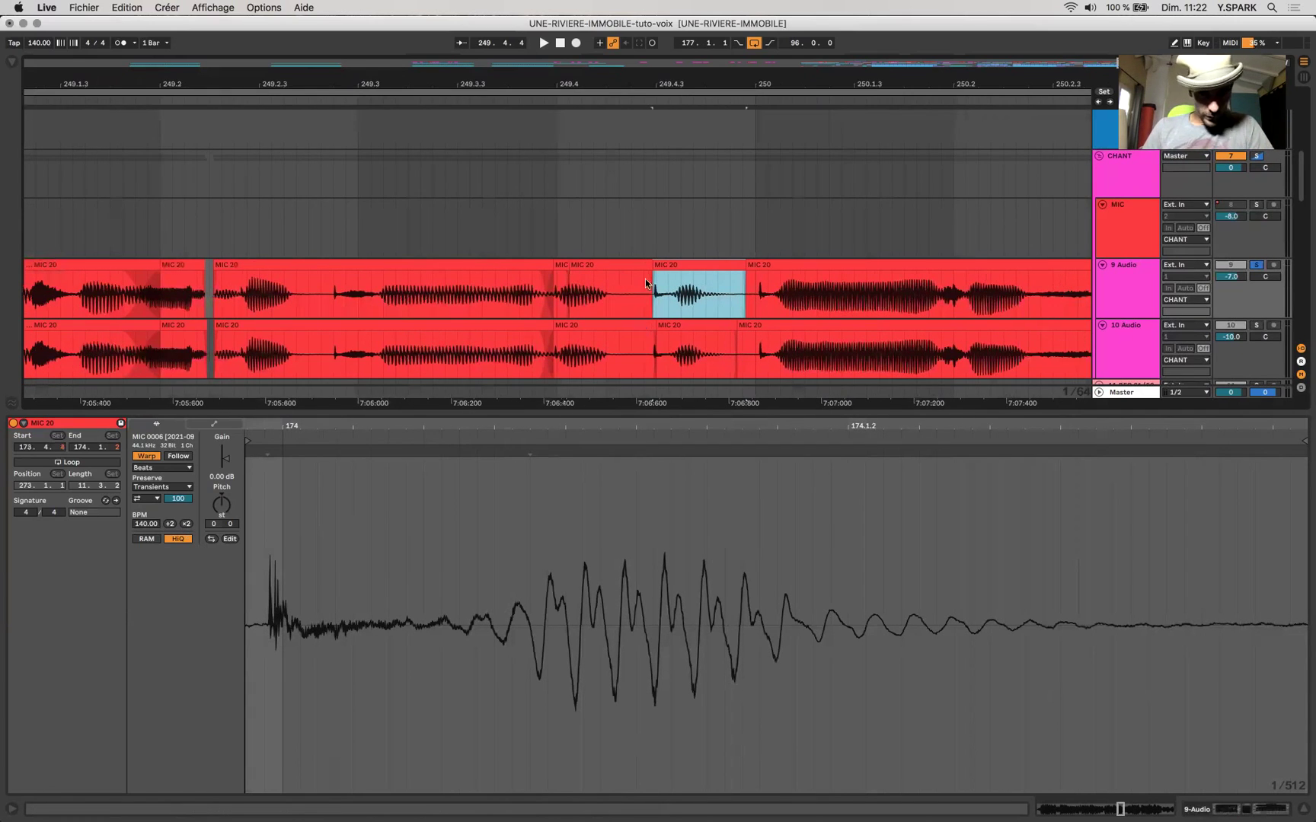
{"action": "left_click", "coordinate": [684, 274]}
{"action": "left_click", "coordinate": [685, 268]}
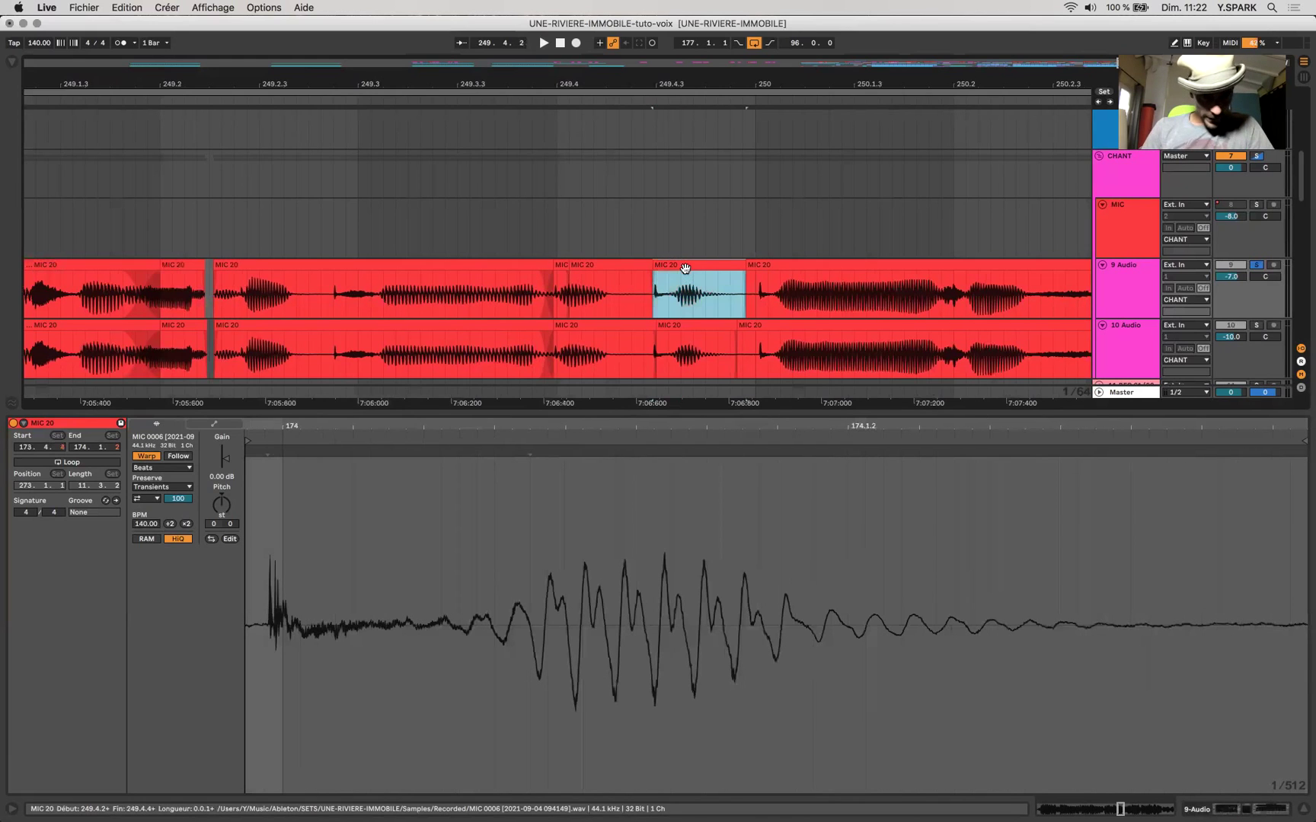
{"action": "scroll", "coordinate": [684, 268], "scroll_direction": "down", "scroll_amount": 3}
{"action": "left_click", "coordinate": [653, 267]}
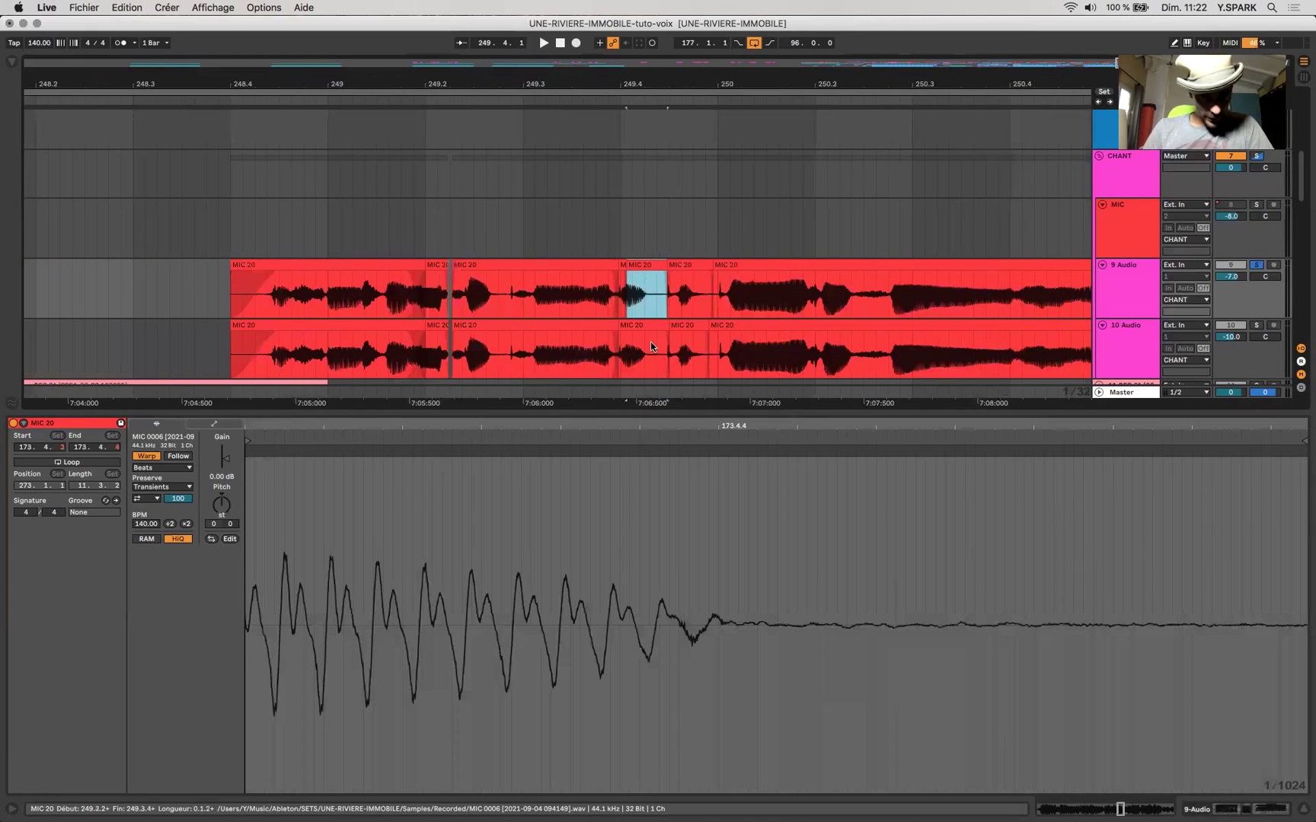
{"action": "left_click", "coordinate": [509, 267]}
{"action": "left_click", "coordinate": [642, 347]}
- Reset the fine pitch of the short MIC 20 clip at 249.2.1 on 9 Audio to 0 cents and audition it
{"action": "left_click", "coordinate": [434, 264]}
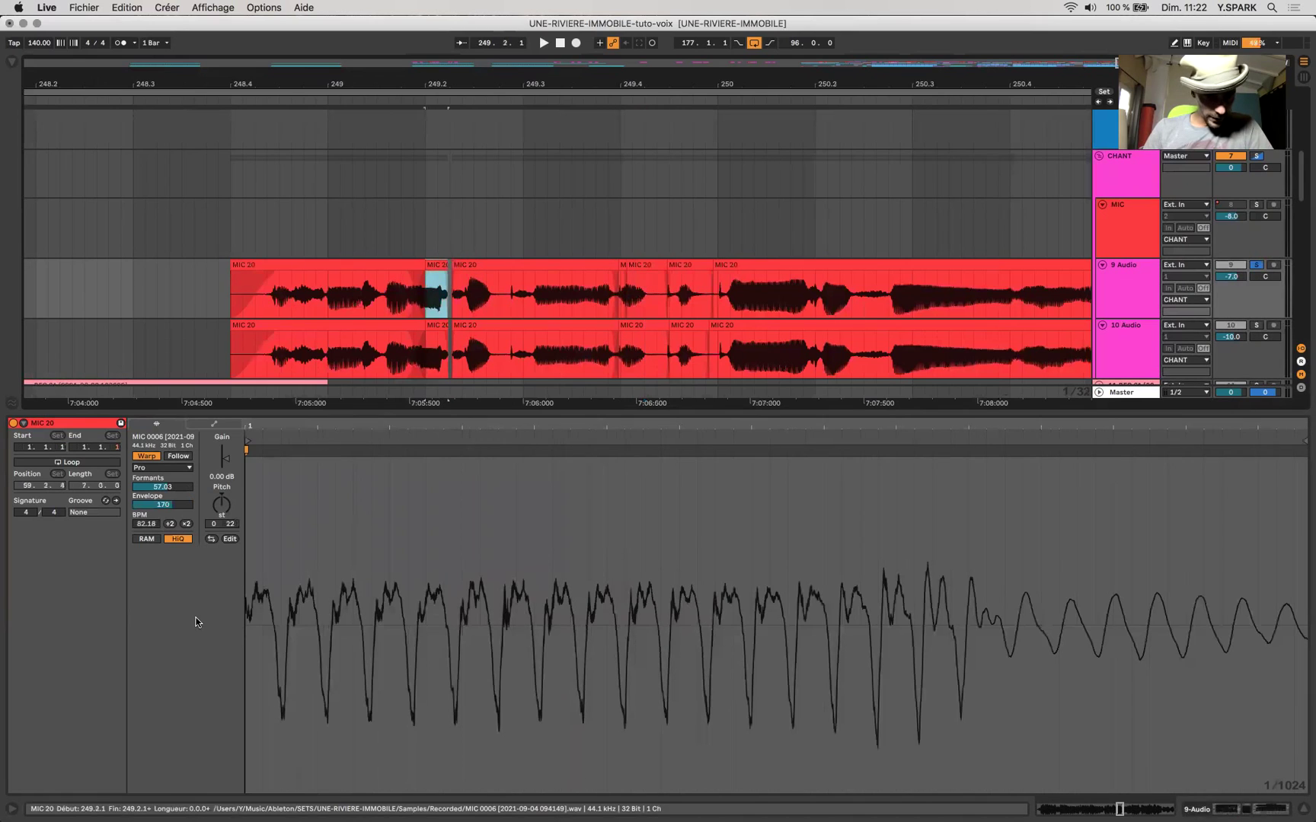
{"action": "left_click", "coordinate": [232, 523]}
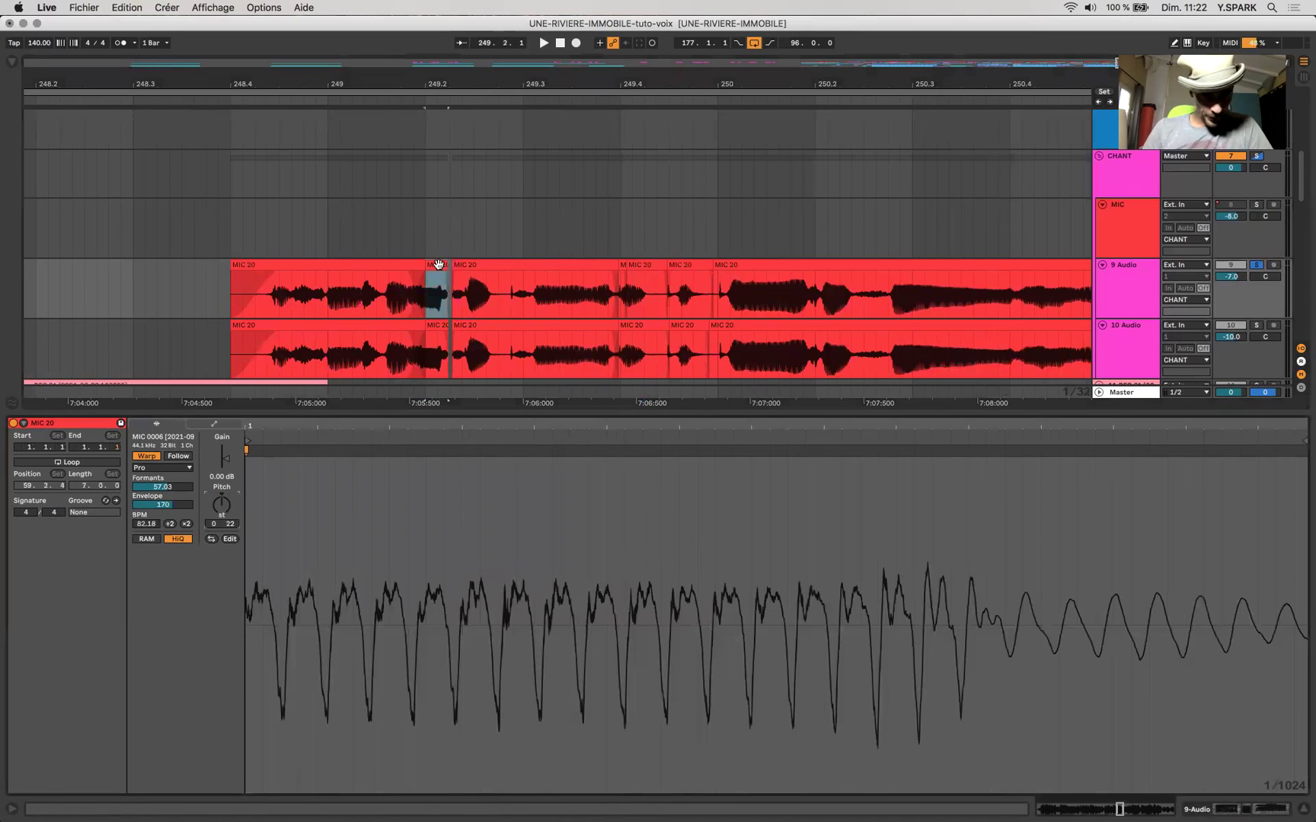
{"action": "left_click", "coordinate": [352, 411]}
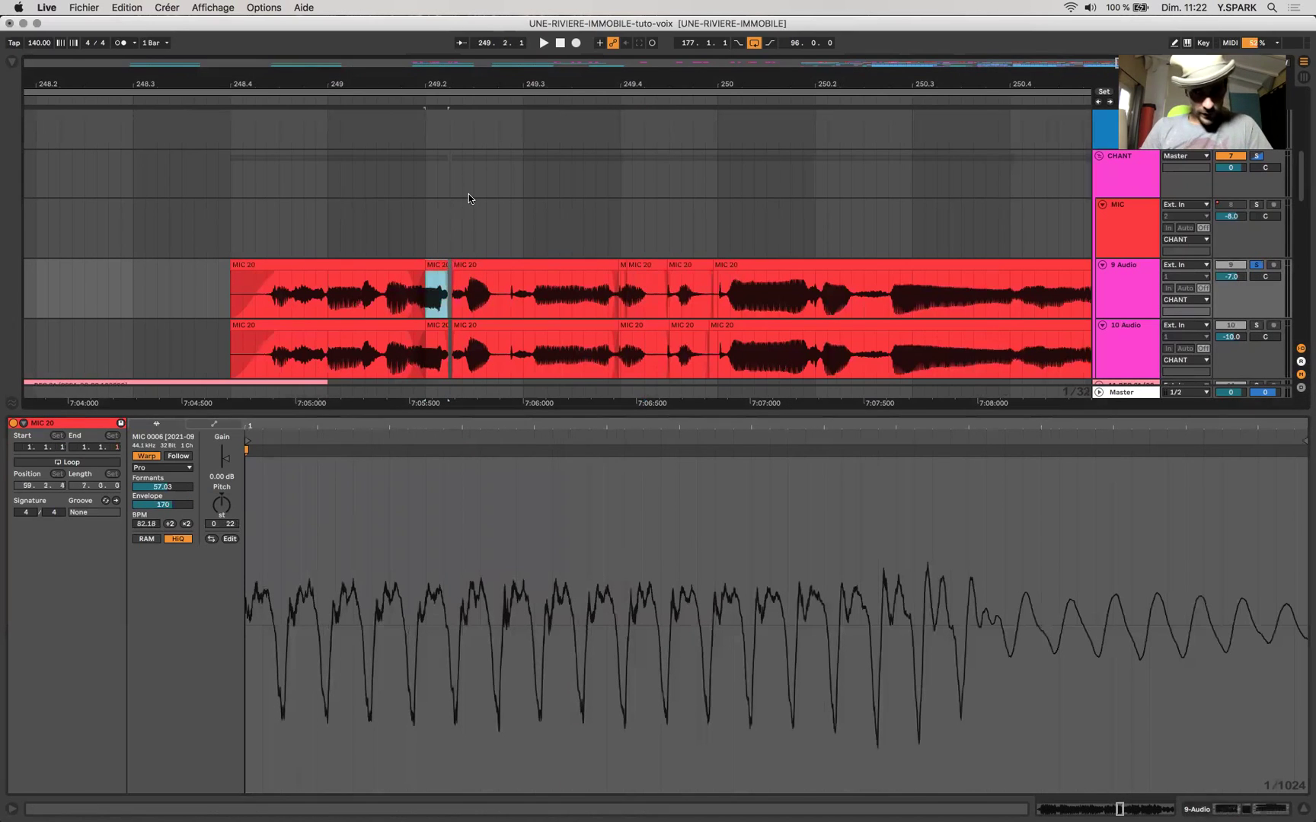
{"action": "left_click", "coordinate": [228, 523]}
{"action": "key", "text": "space"}
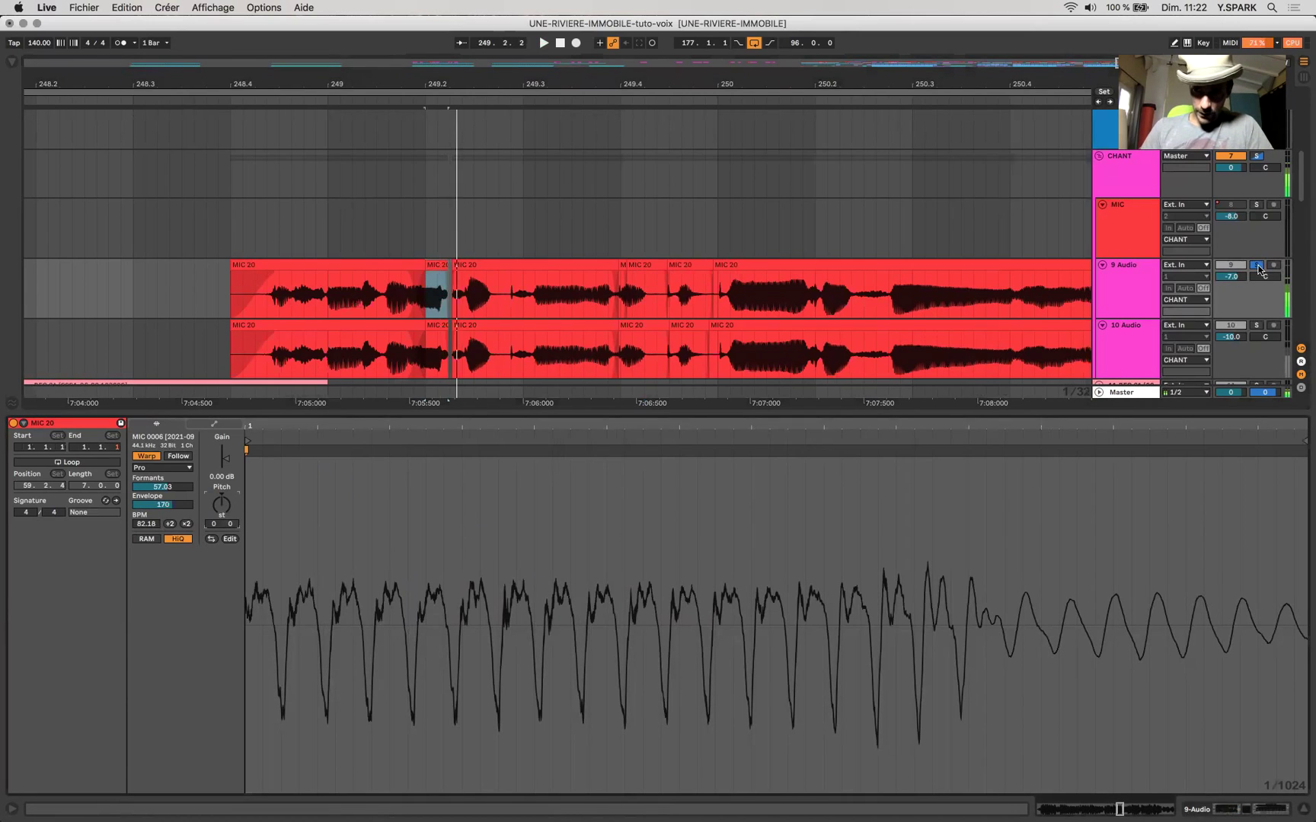
{"action": "key", "text": "space"}
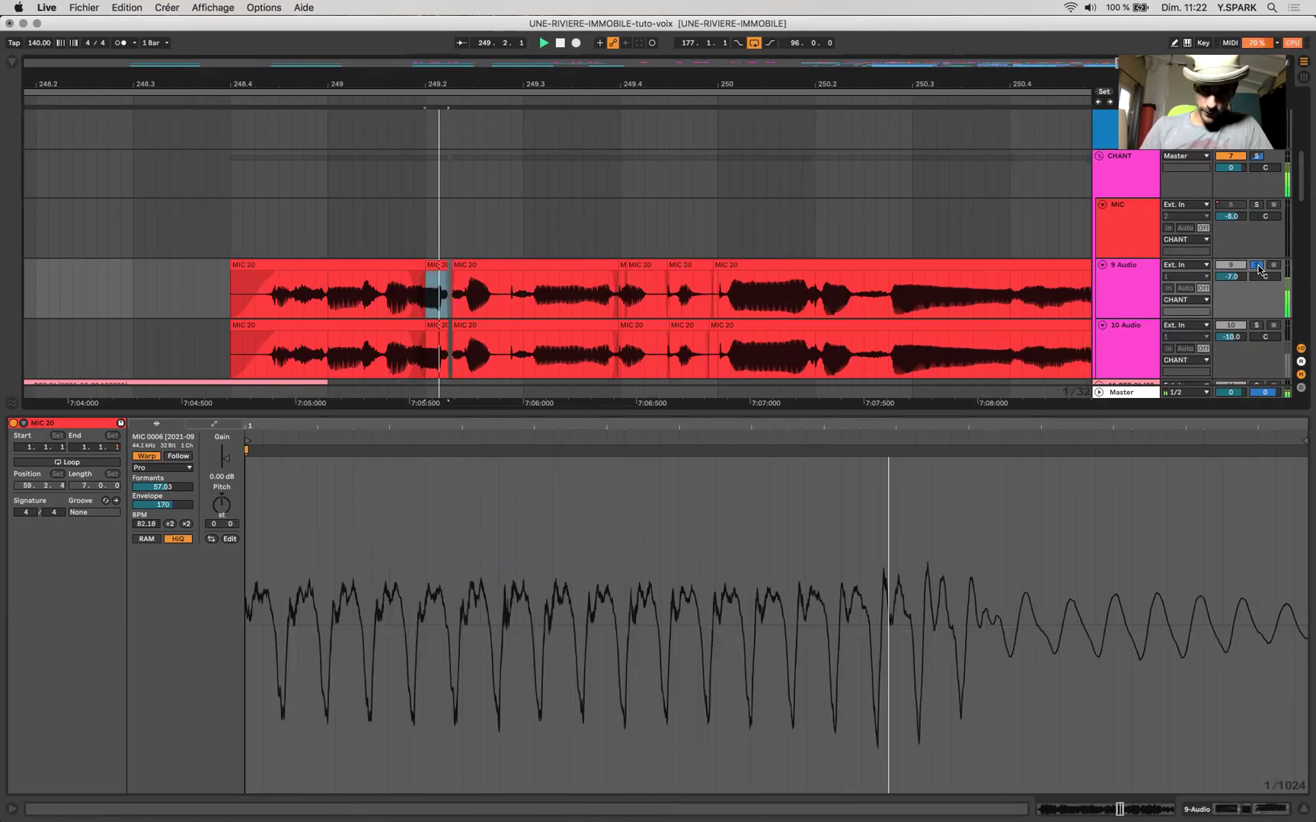
- Switch the system sound output to the device whose name starts with ABLE and raise the volume to maximum
{"action": "key", "text": "XF86AudioRaiseVolume"}
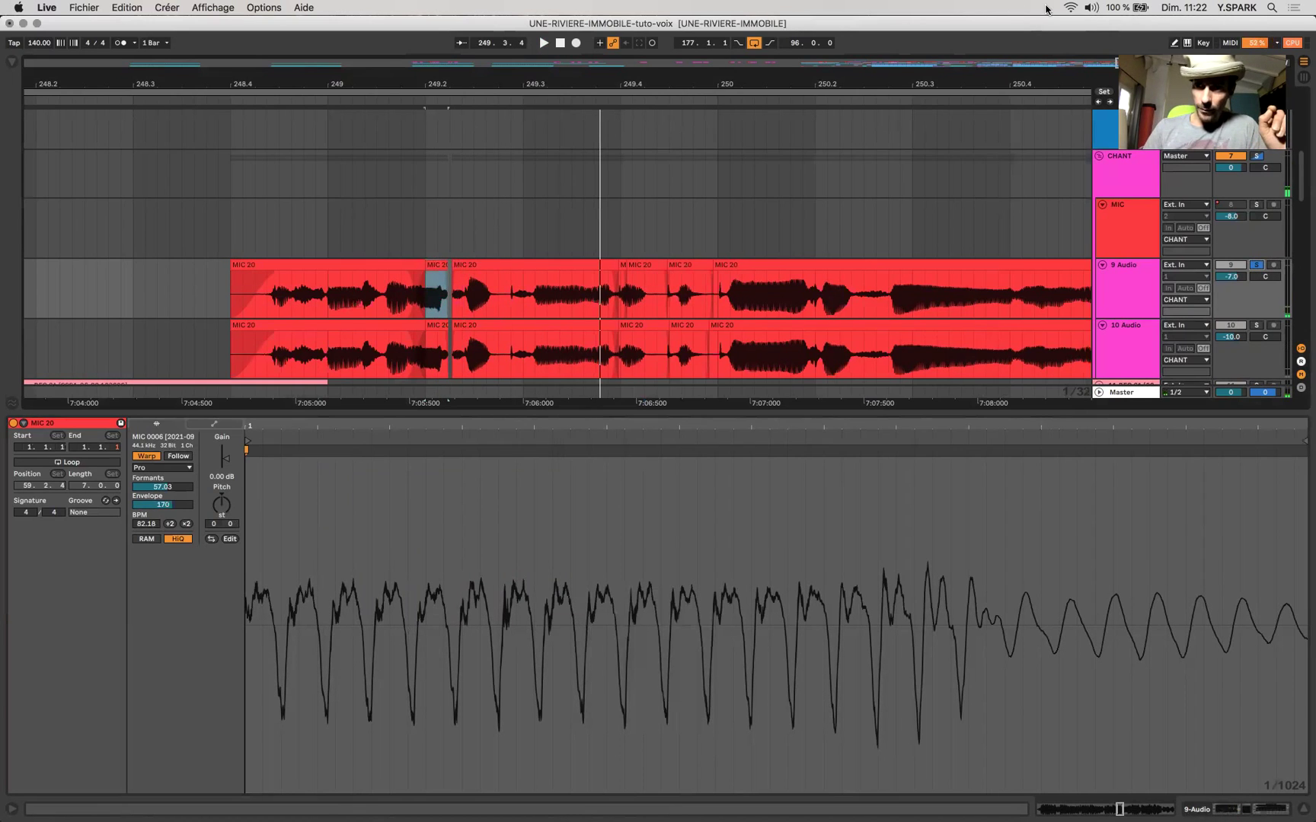
{"action": "left_click", "coordinate": [1047, 8]}
{"action": "left_click", "coordinate": [1051, 8]}
{"action": "left_click", "coordinate": [1076, 7]}
{"action": "left_click", "coordinate": [1089, 8]}
{"action": "left_click", "coordinate": [1090, 7]}
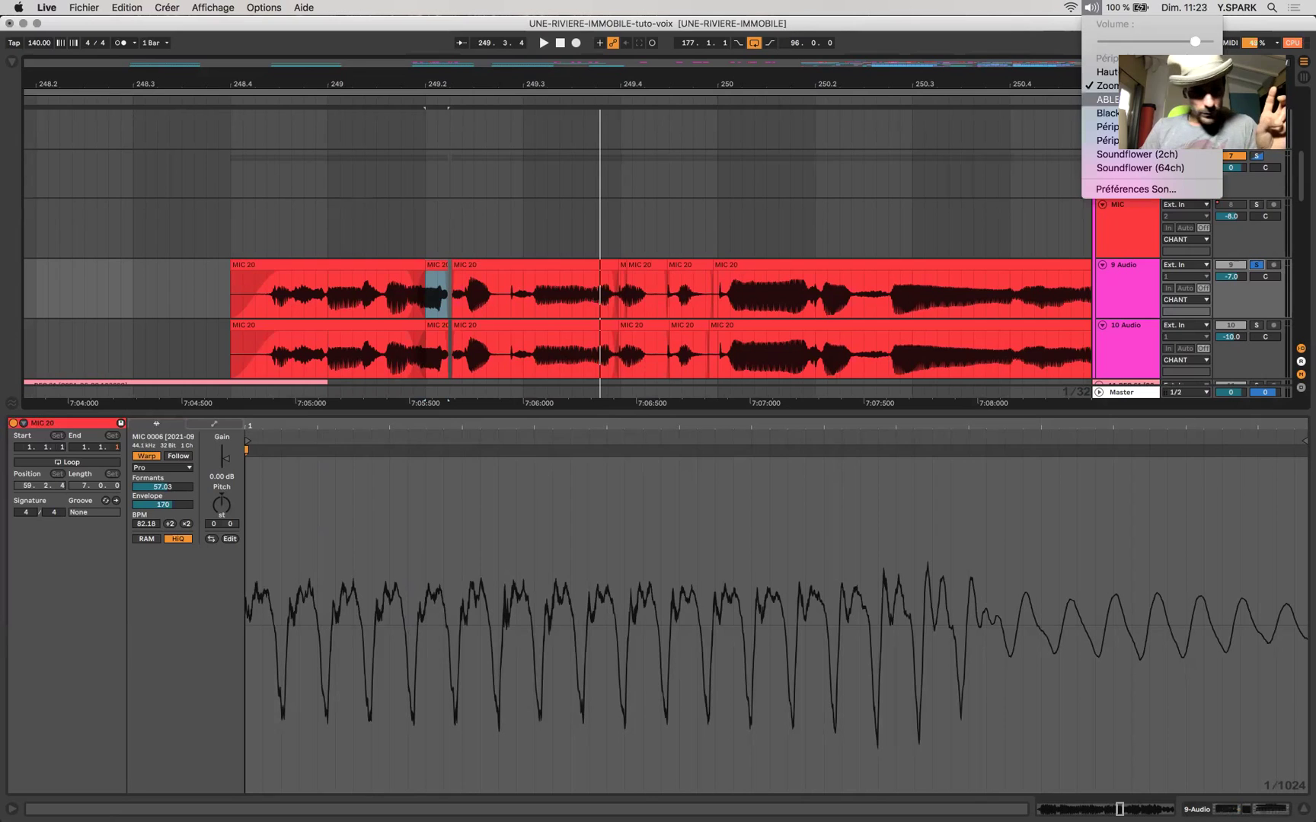
{"action": "left_click", "coordinate": [1104, 99]}
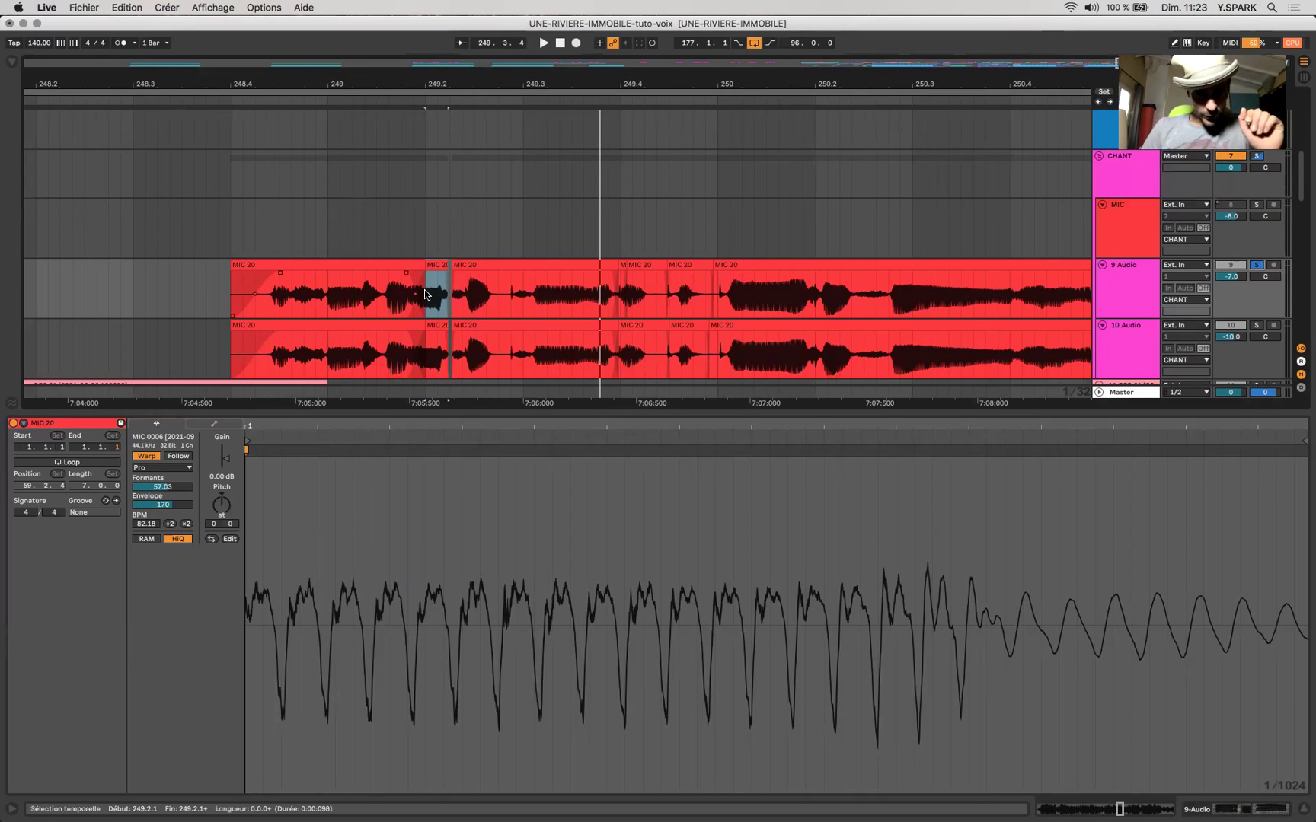
{"action": "scroll", "coordinate": [424, 295], "scroll_direction": "down", "scroll_amount": 5}
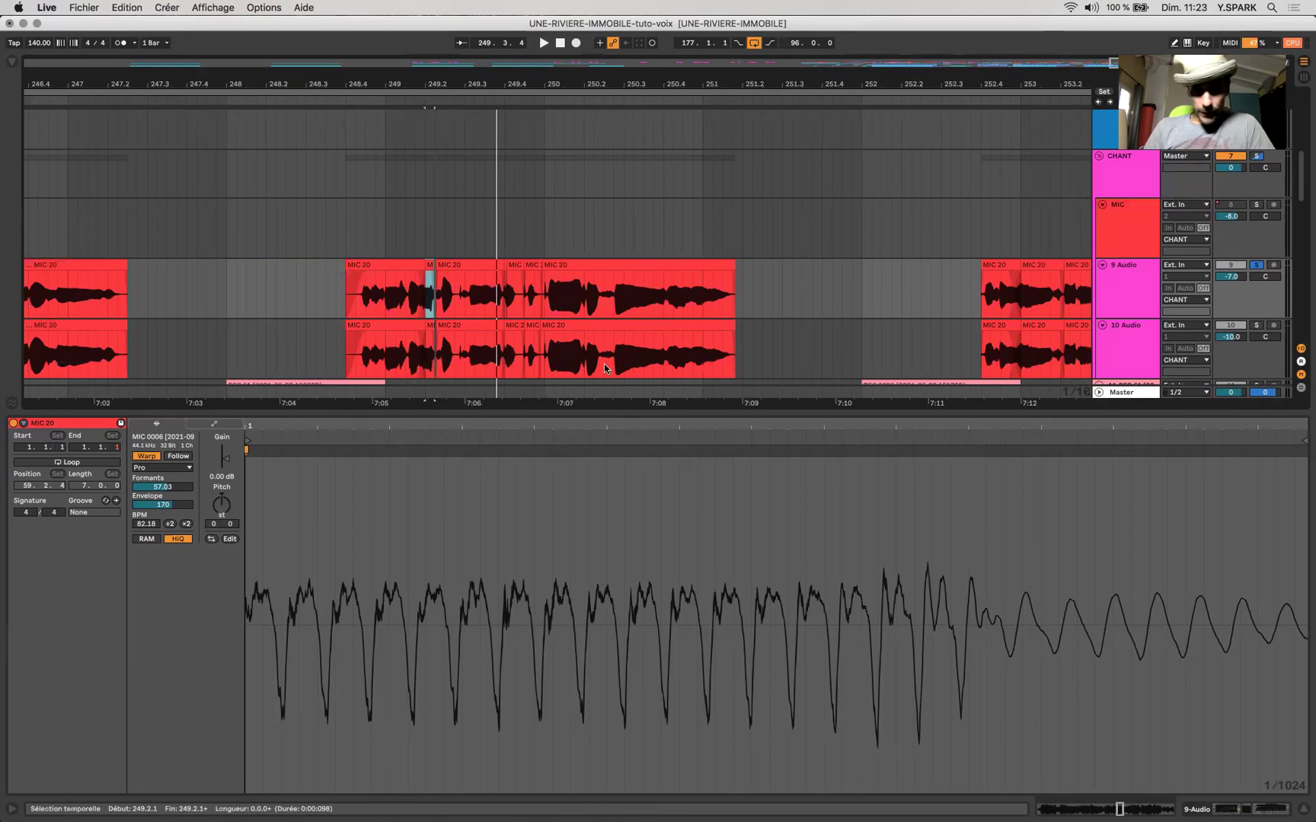
{"action": "key", "text": "XF86AudioRaiseVolume"}
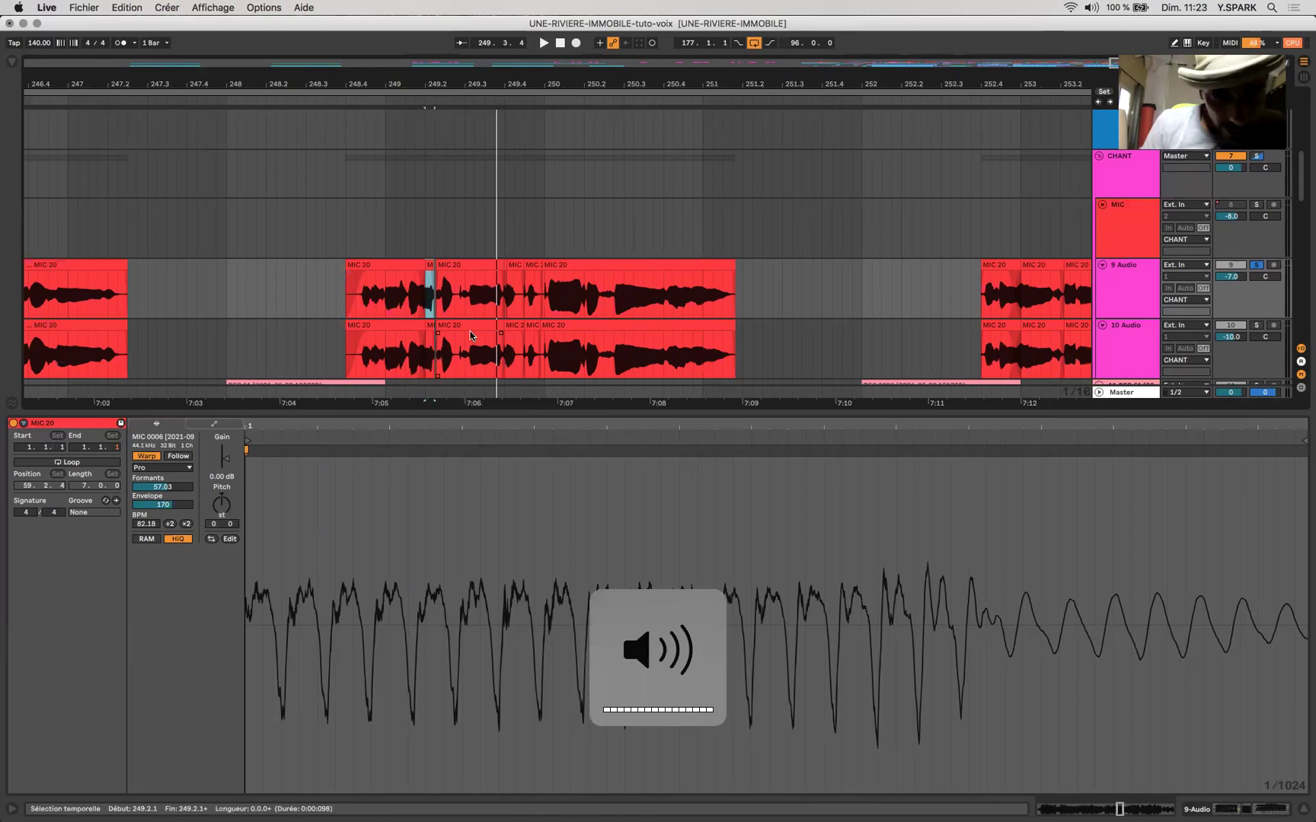
- Turn off solo on 9 Audio and repeatedly audition the short MIC 20 clip at 249.2.1
{"action": "key", "text": "space"}
{"action": "key", "text": "space"}
{"action": "key", "text": "space"}
{"action": "key", "text": "plus"}
{"action": "key", "text": "plus"}
{"action": "key", "text": "plus"}
{"action": "key", "text": "space"}
{"action": "key", "text": "space"}
{"action": "key", "text": "space"}
{"action": "key", "text": "space"}
{"action": "key", "text": "space"}
{"action": "key", "text": "space"}
{"action": "key", "text": "space"}
{"action": "left_click", "coordinate": [1256, 265]}
{"action": "key", "text": "space"}
{"action": "key", "text": "space"}
{"action": "key", "text": "space"}
{"action": "key", "text": "space"}
{"action": "key", "text": "space"}
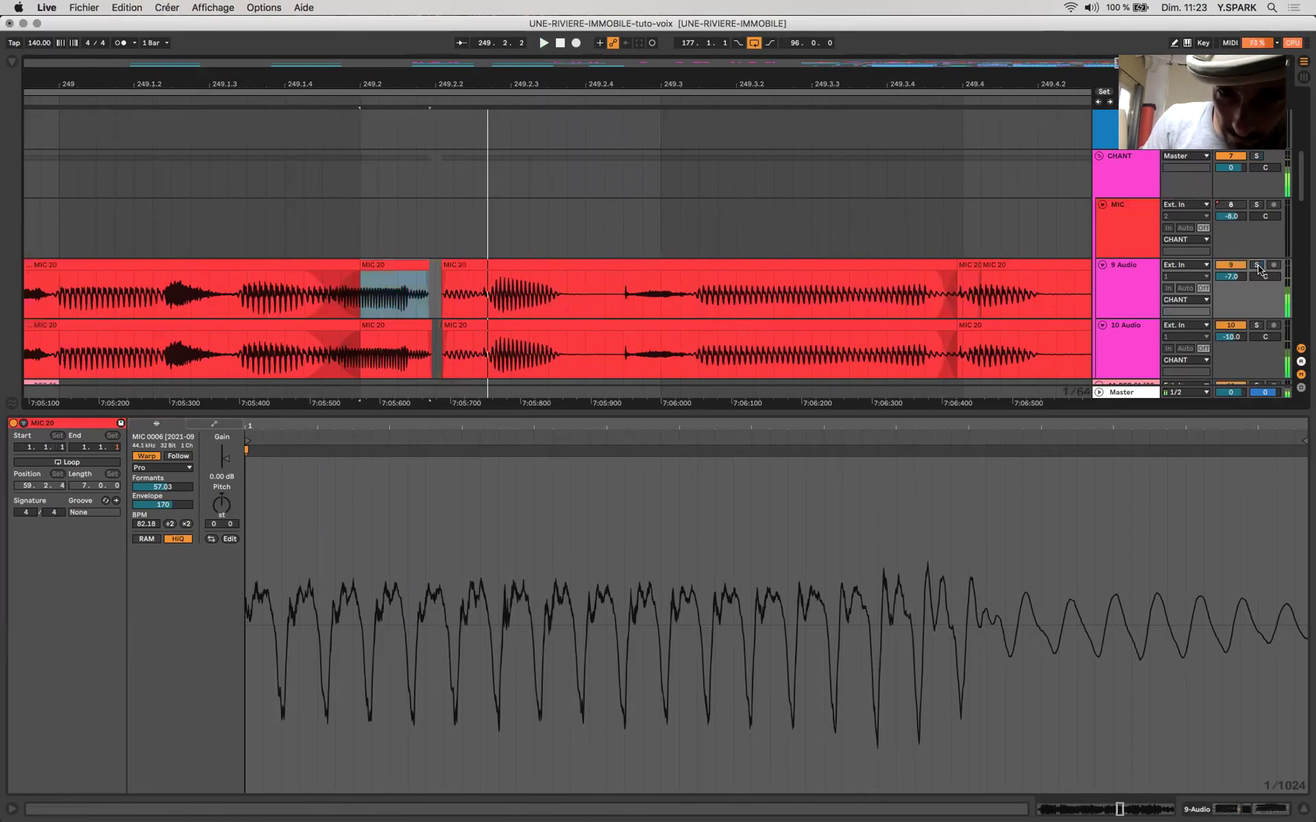
{"action": "key", "text": "space"}
{"action": "key", "text": "space"}
{"action": "key", "text": "space"}
{"action": "key", "text": "space"}
{"action": "key", "text": "space"}
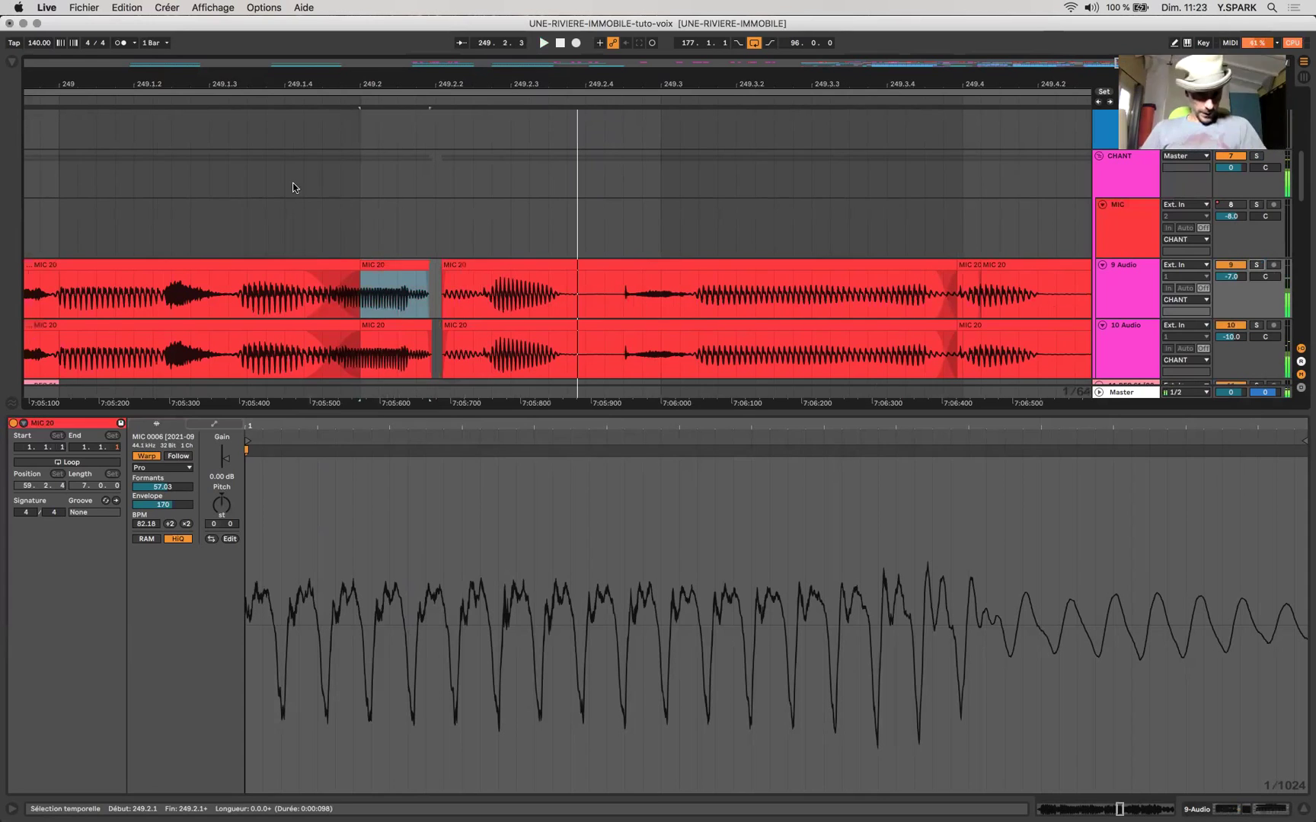
- Deactivate the parallel track 10 Audio and audition the clip at 249.2.1 on 9 Audio
{"action": "left_click", "coordinate": [401, 276]}
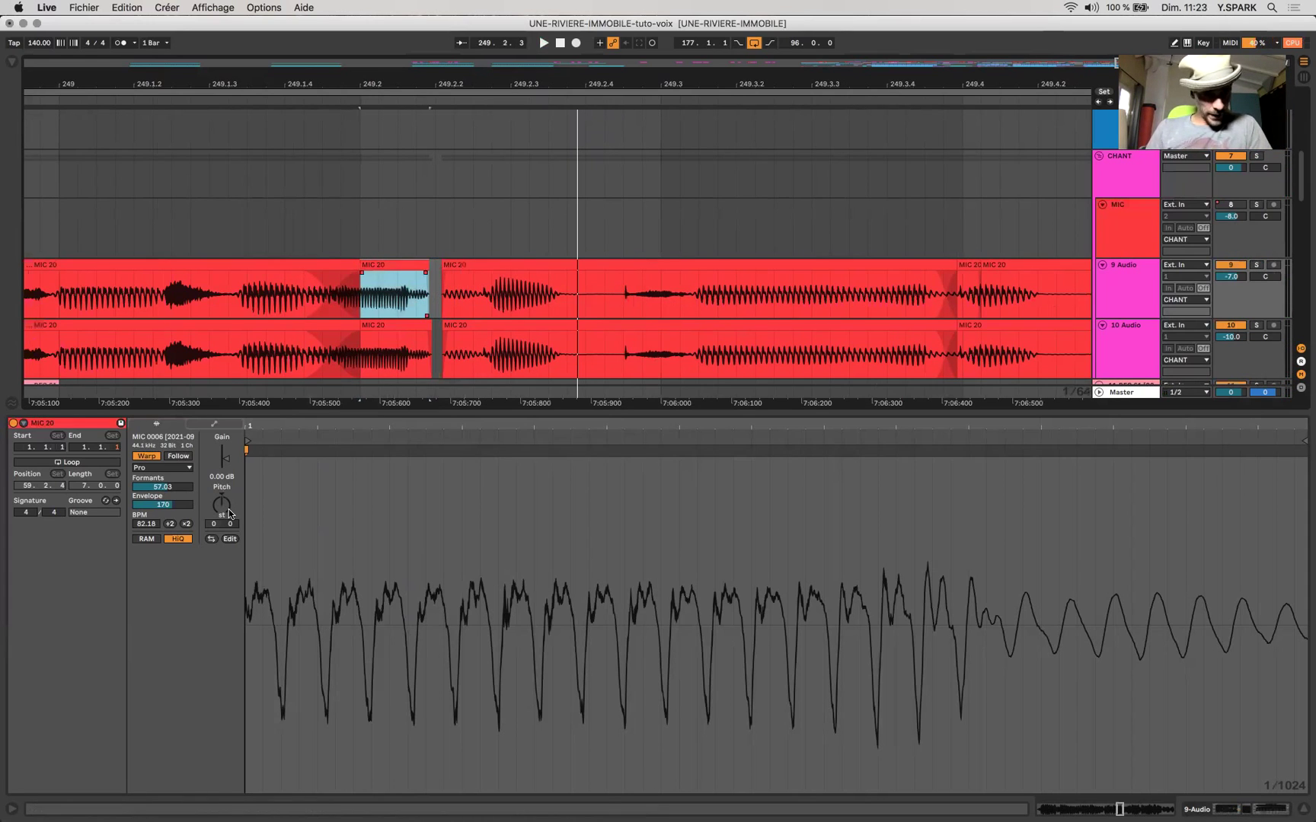
{"action": "left_click", "coordinate": [1230, 325]}
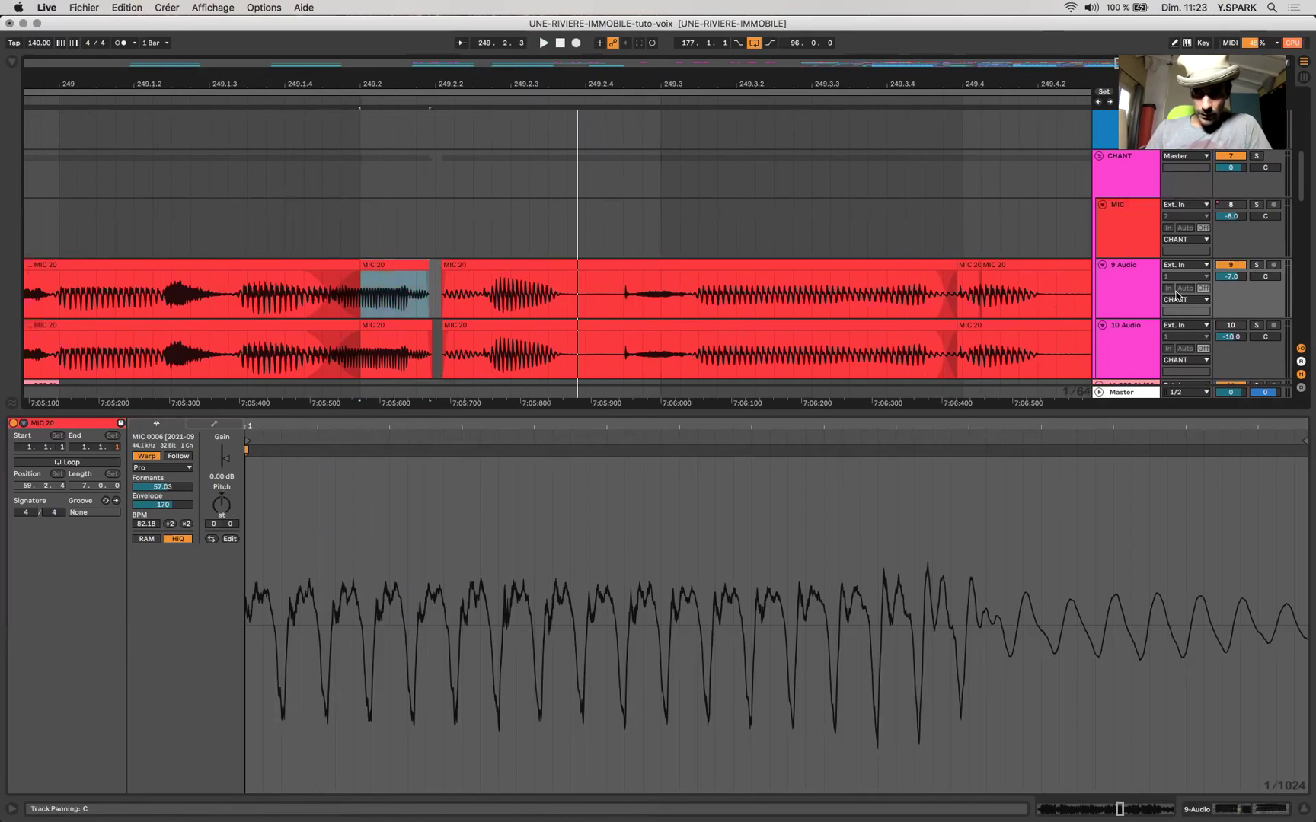
{"action": "left_click", "coordinate": [369, 267]}
{"action": "key", "text": "space"}
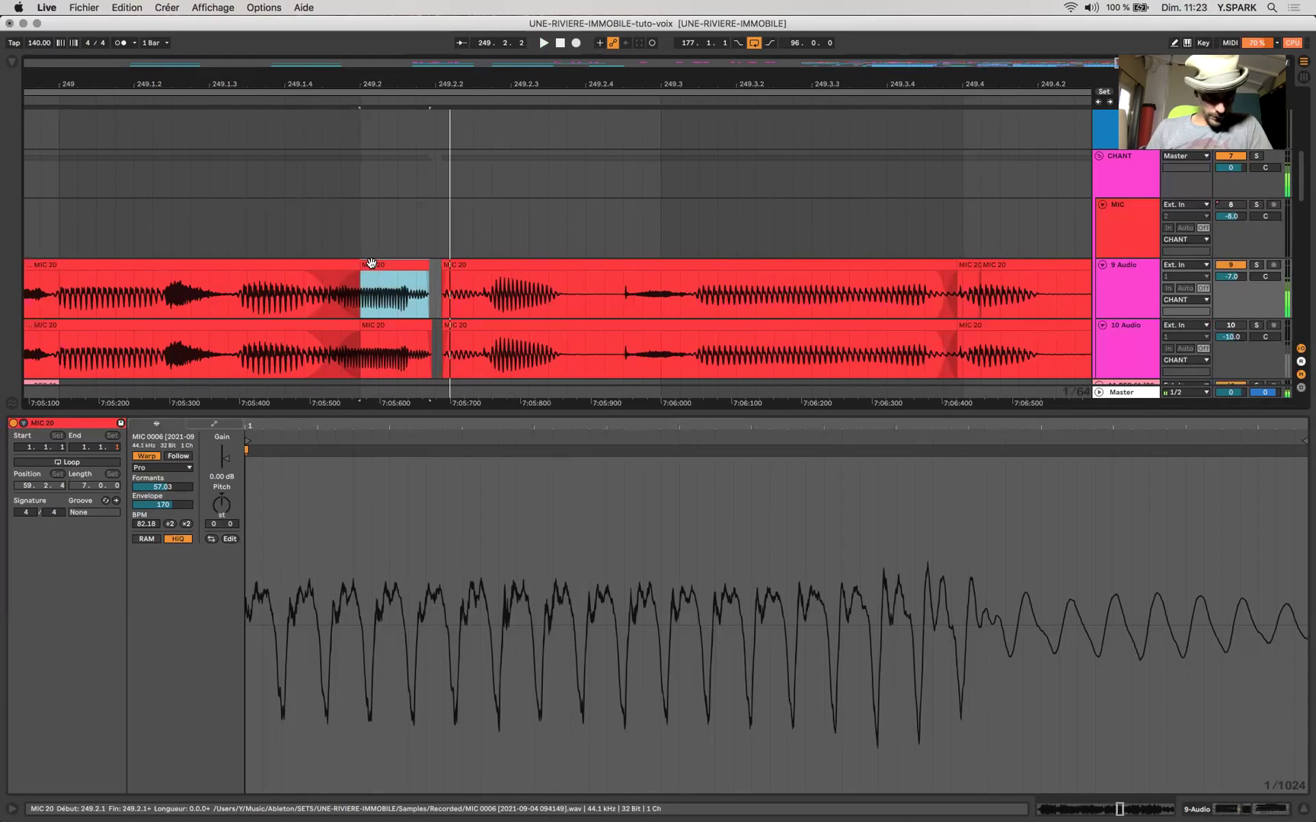
{"action": "key", "text": "space"}
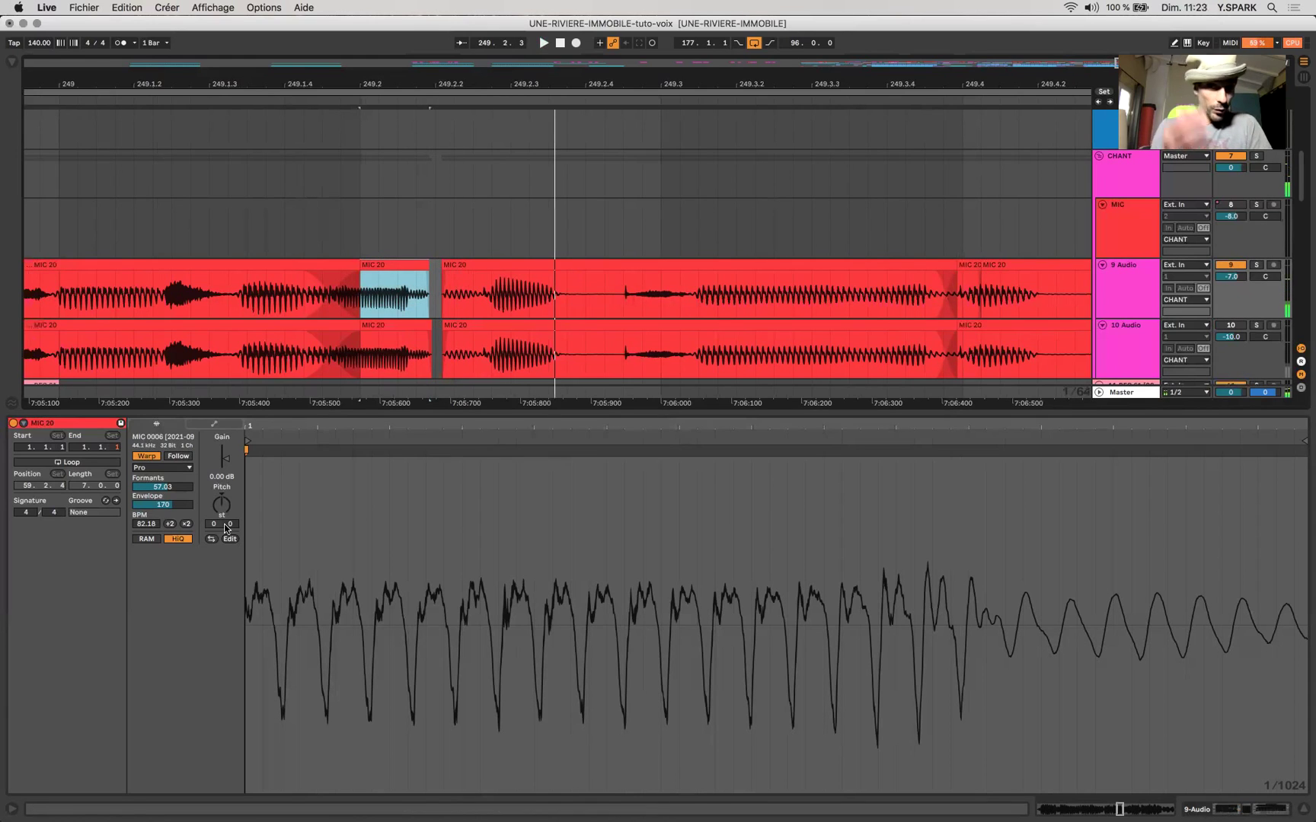
- Audition the MIC 20 clip at 249.2.1 several times and set its fine pitch to 22 cents
{"action": "left_click", "coordinate": [227, 524]}
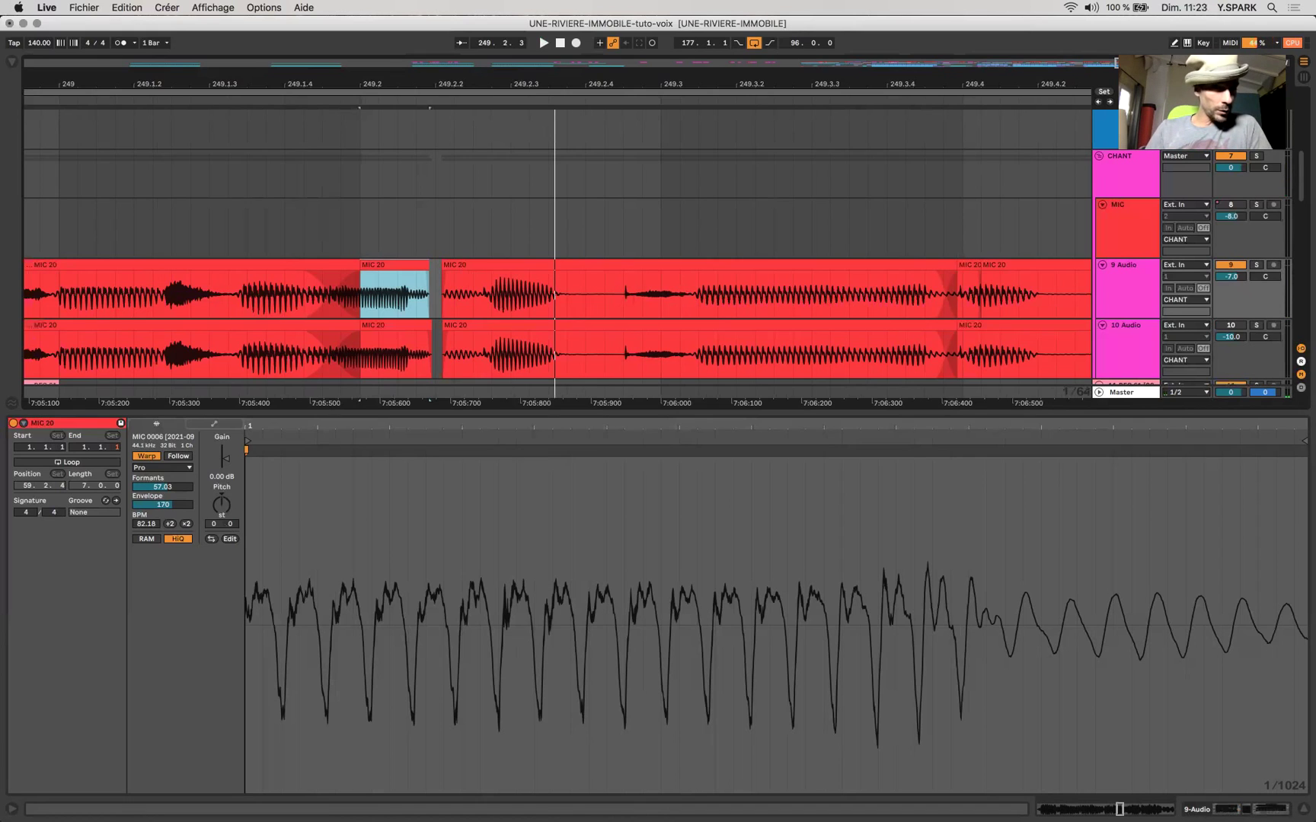
{"action": "key", "text": "space"}
{"action": "key", "text": "space"}
{"action": "key", "text": "space"}
{"action": "key", "text": "space"}
{"action": "key", "text": "space"}
{"action": "key", "text": "space"}
{"action": "key", "text": "space"}
{"action": "left_click_drag", "start_coordinate": [227, 523], "coordinate": [228, 515]}
- Play the clip at 249.2.1 repeatedly to judge its corrected pitch against the following phrase
{"action": "key", "text": "space"}
{"action": "key", "text": "space"}
{"action": "key", "text": "space"}
{"action": "key", "text": "space"}
{"action": "key", "text": "space"}
{"action": "key", "text": "space"}
{"action": "key", "text": "space"}
{"action": "key", "text": "space"}
{"action": "key", "text": "space"}
{"action": "key", "text": "space"}
{"action": "key", "text": "space"}
{"action": "key", "text": "space"}
{"action": "key", "text": "space"}
{"action": "key", "text": "space"}
{"action": "key", "text": "space"}
{"action": "key", "text": "space"}
{"action": "key", "text": "space"}
{"action": "key", "text": "space"}
{"action": "key", "text": "space"}
{"action": "key", "text": "space"}
{"action": "key", "text": "space"}
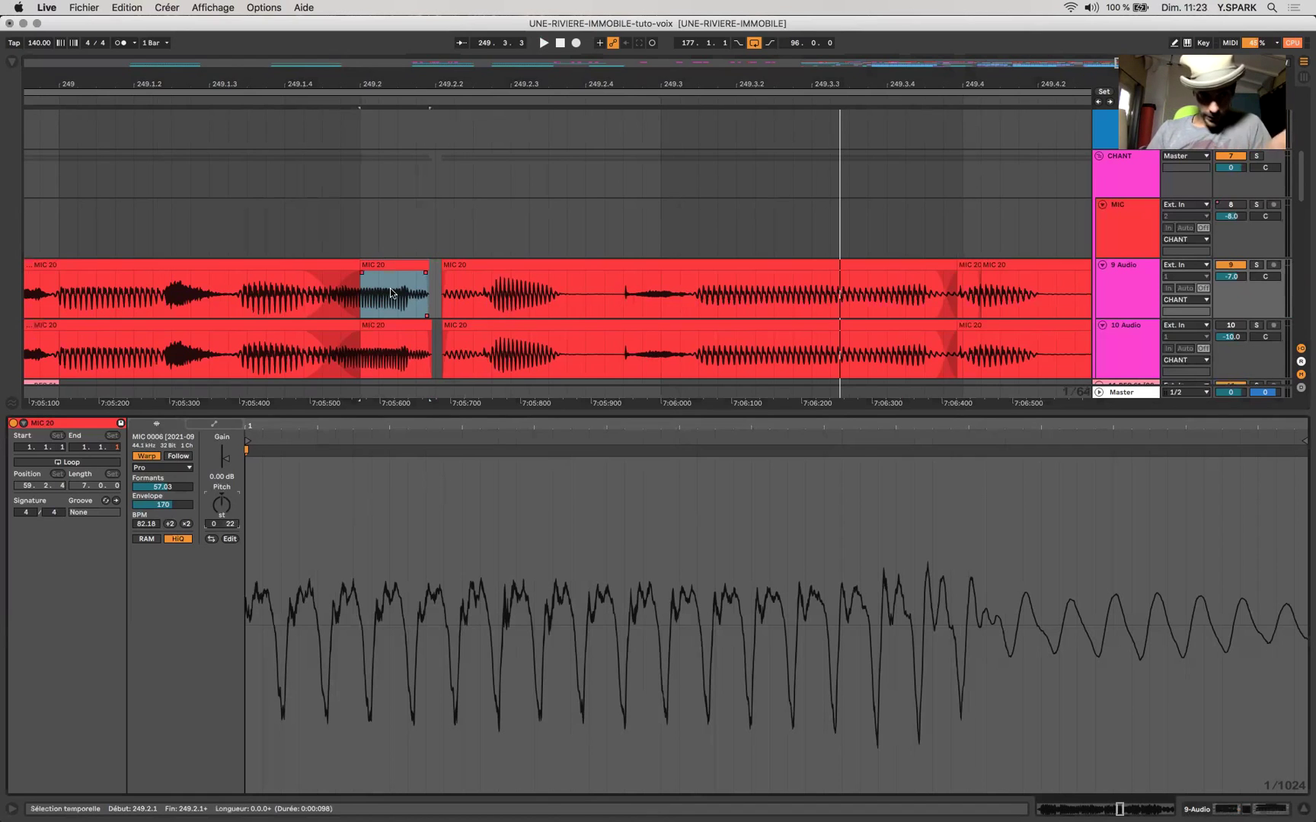
- Review the bar 249 phrase on 9 Audio and place the insert marker inside the short clip at 249.2.1
{"action": "scroll", "coordinate": [393, 268], "scroll_direction": "down", "scroll_amount": 5}
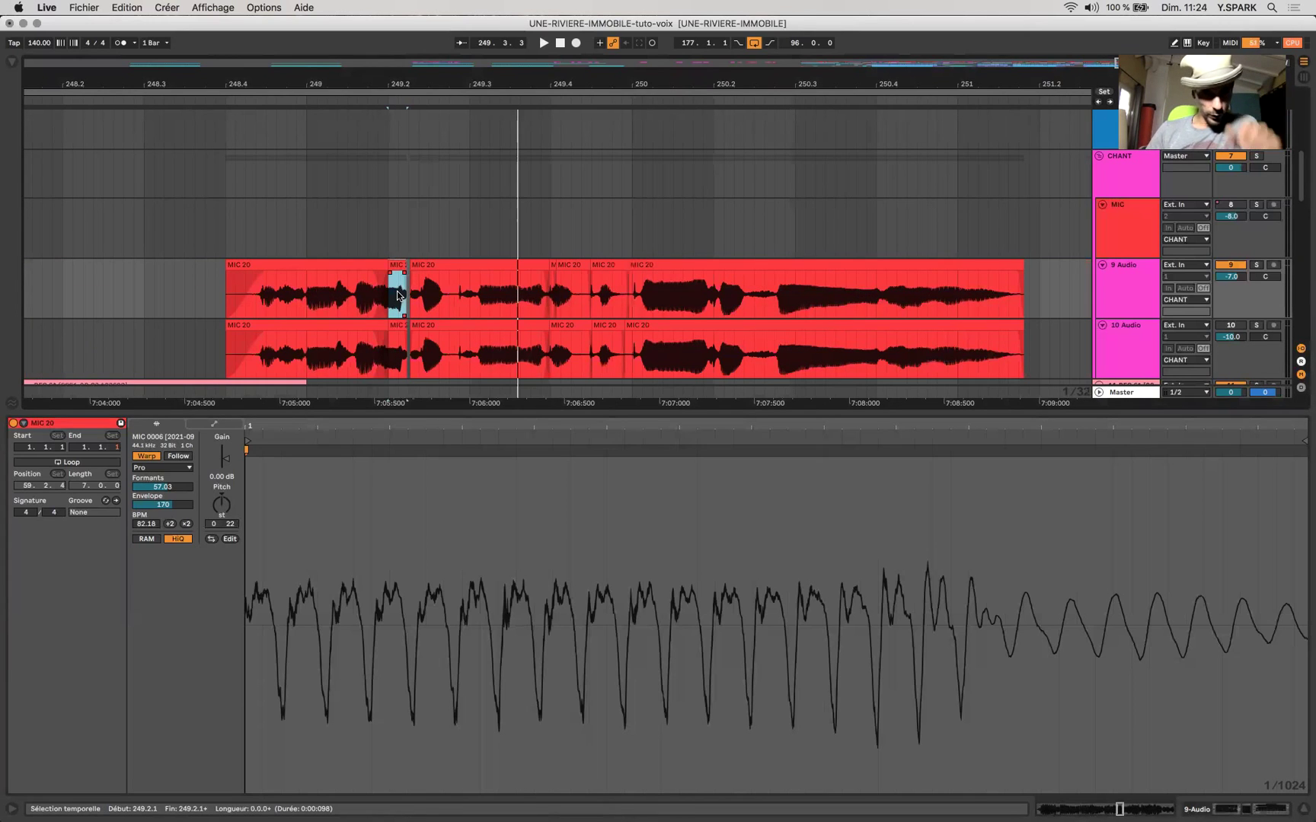
{"action": "scroll", "coordinate": [401, 296], "scroll_direction": "up", "scroll_amount": 5}
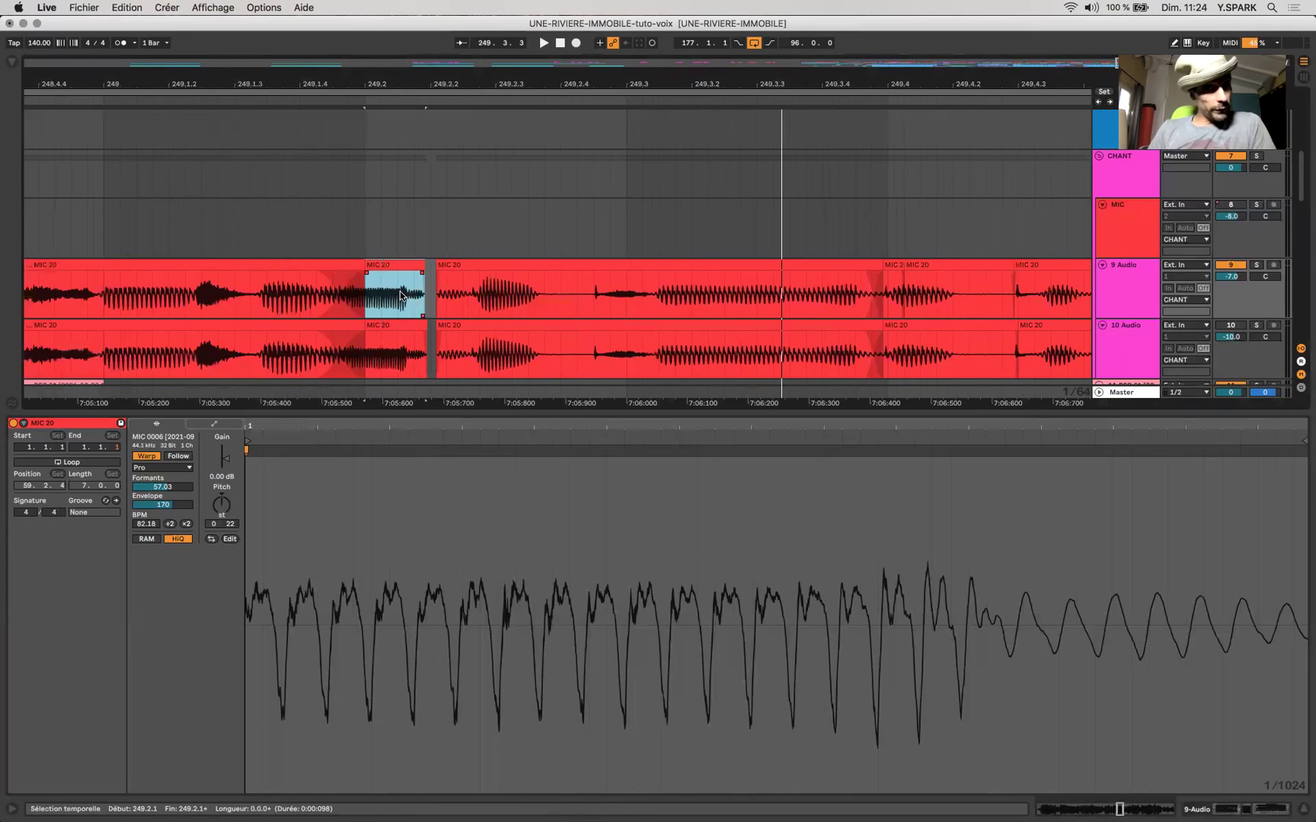
{"action": "left_click", "coordinate": [396, 294]}
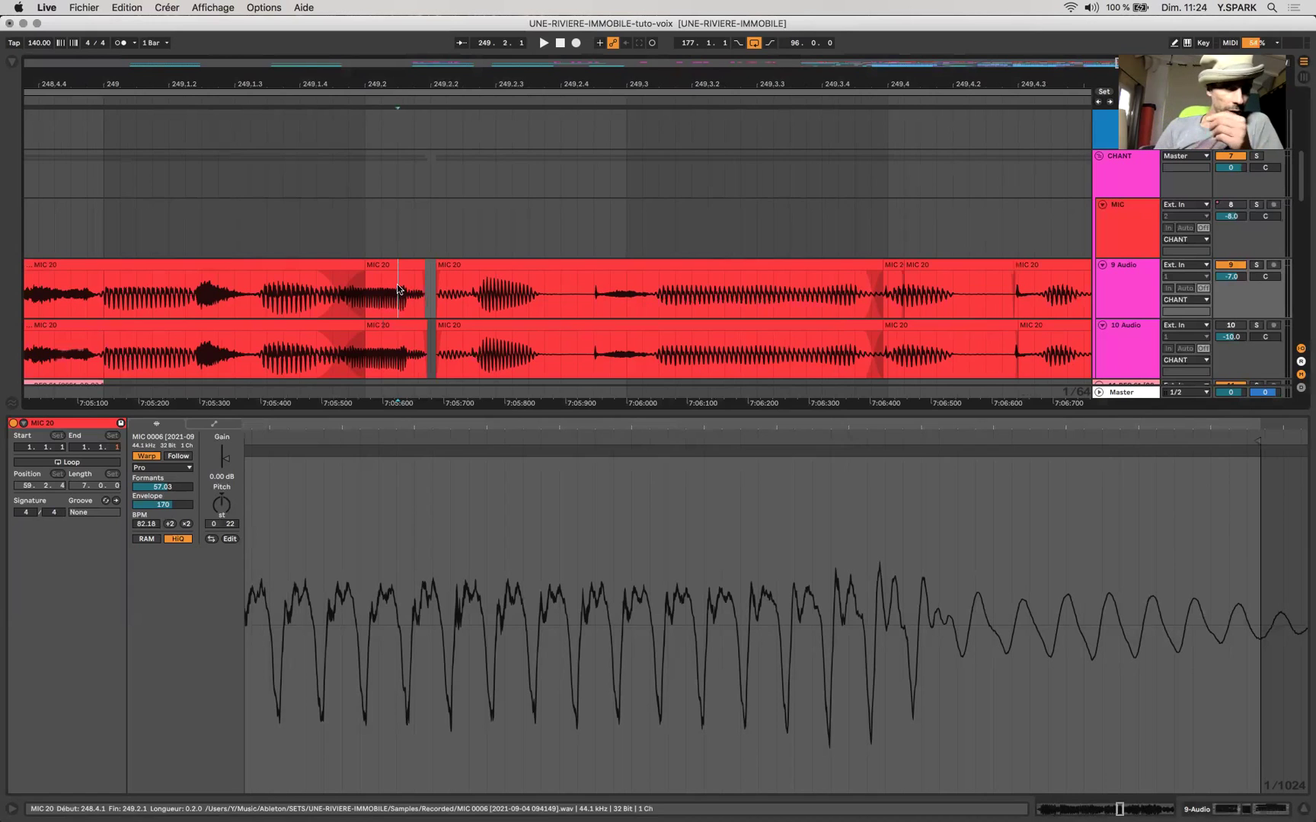
{"action": "left_click", "coordinate": [381, 262]}
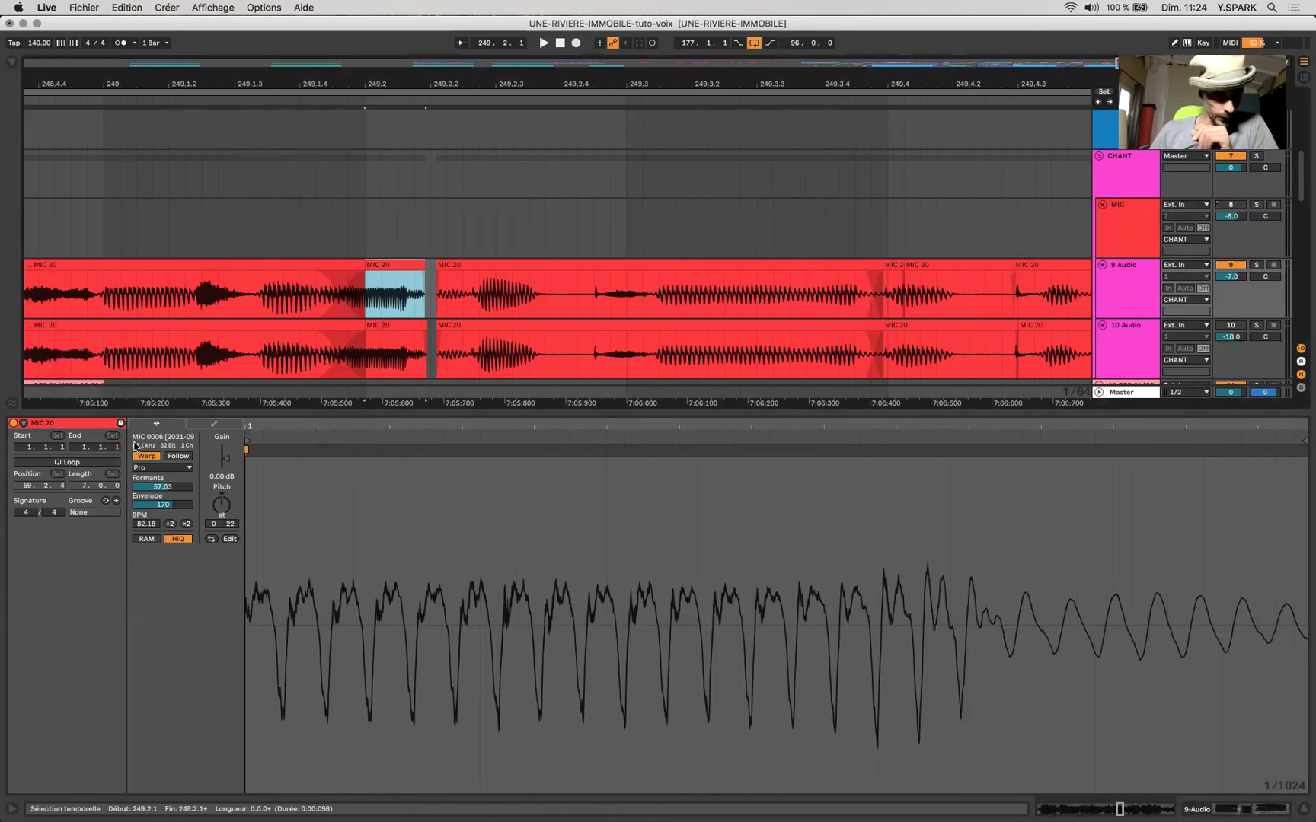
{"action": "left_click", "coordinate": [141, 455]}
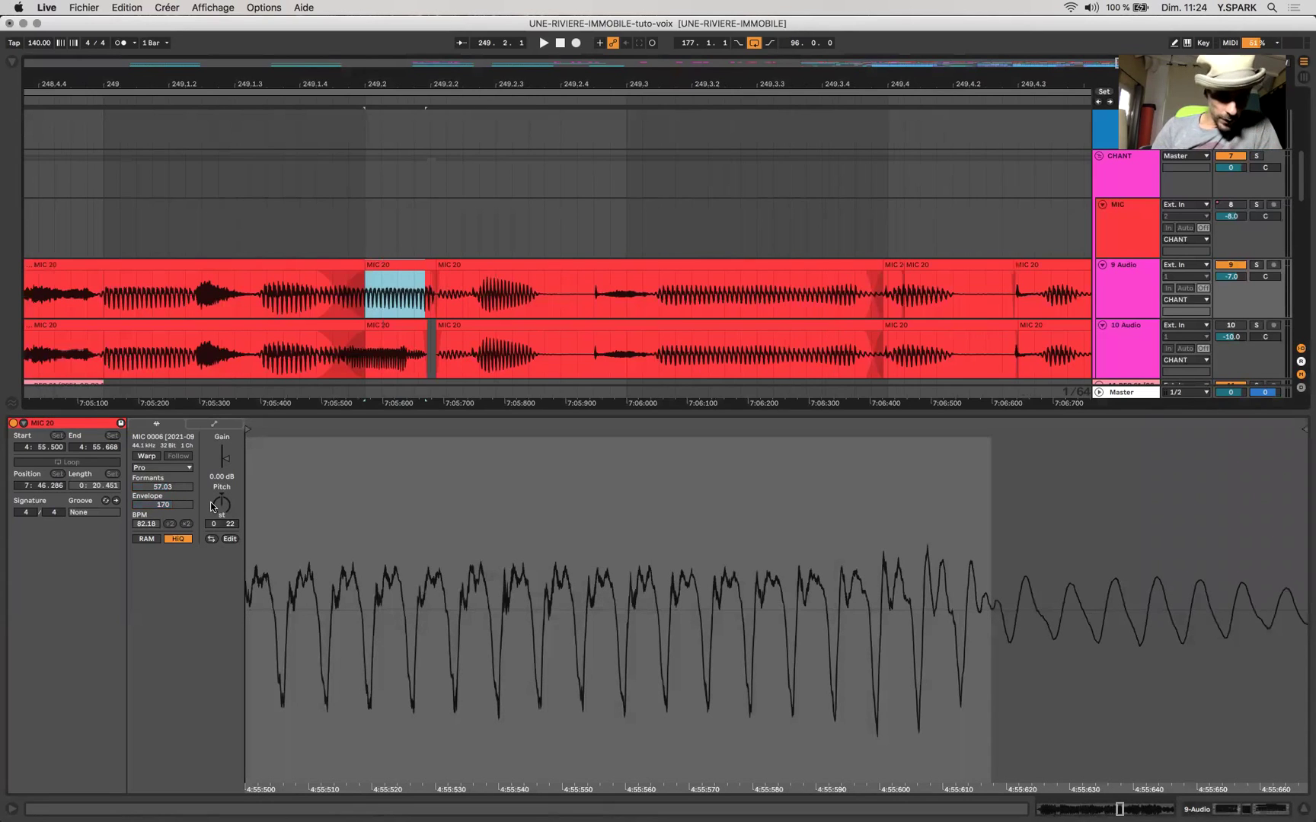
{"action": "key", "text": "super+z"}
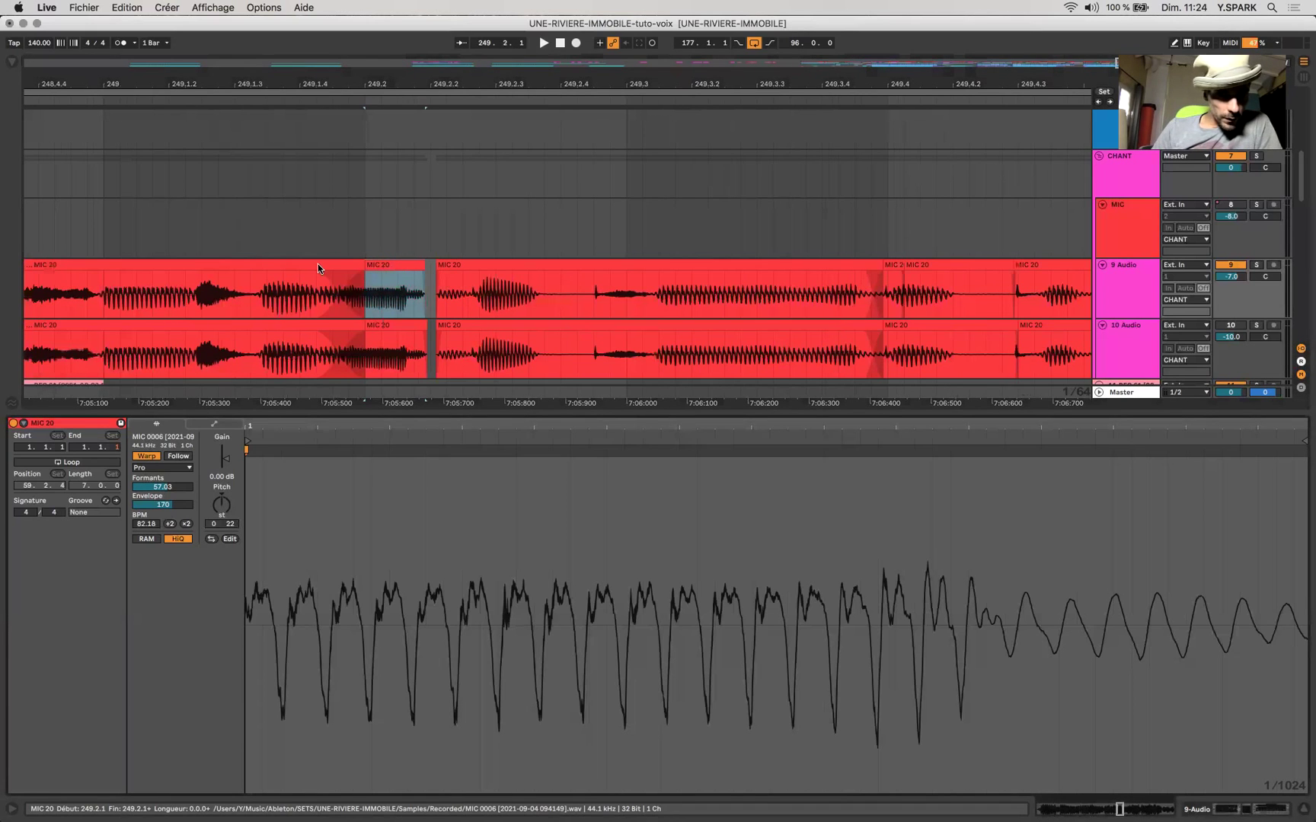
{"action": "left_click_drag", "start_coordinate": [367, 266], "coordinate": [265, 266]}
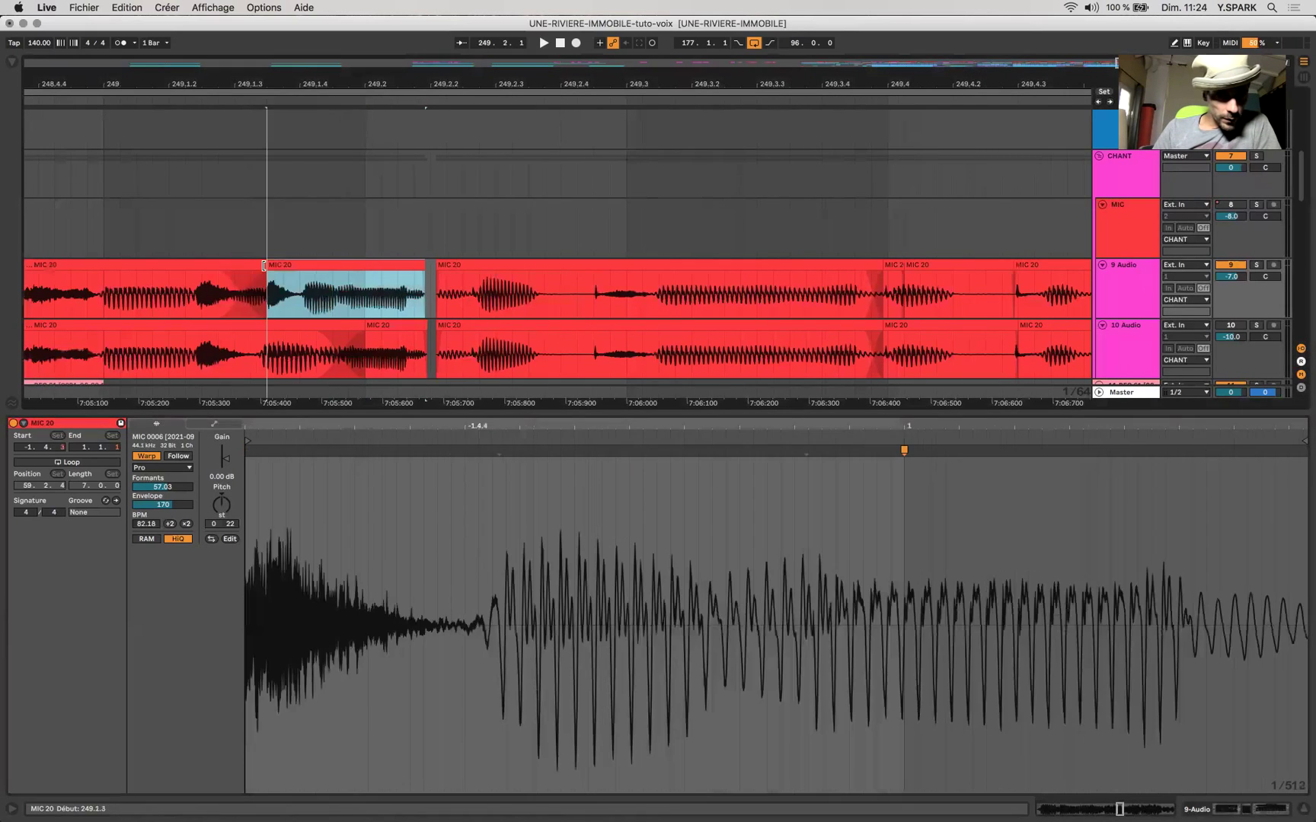
{"action": "left_click", "coordinate": [141, 457]}
{"action": "key", "text": "space"}
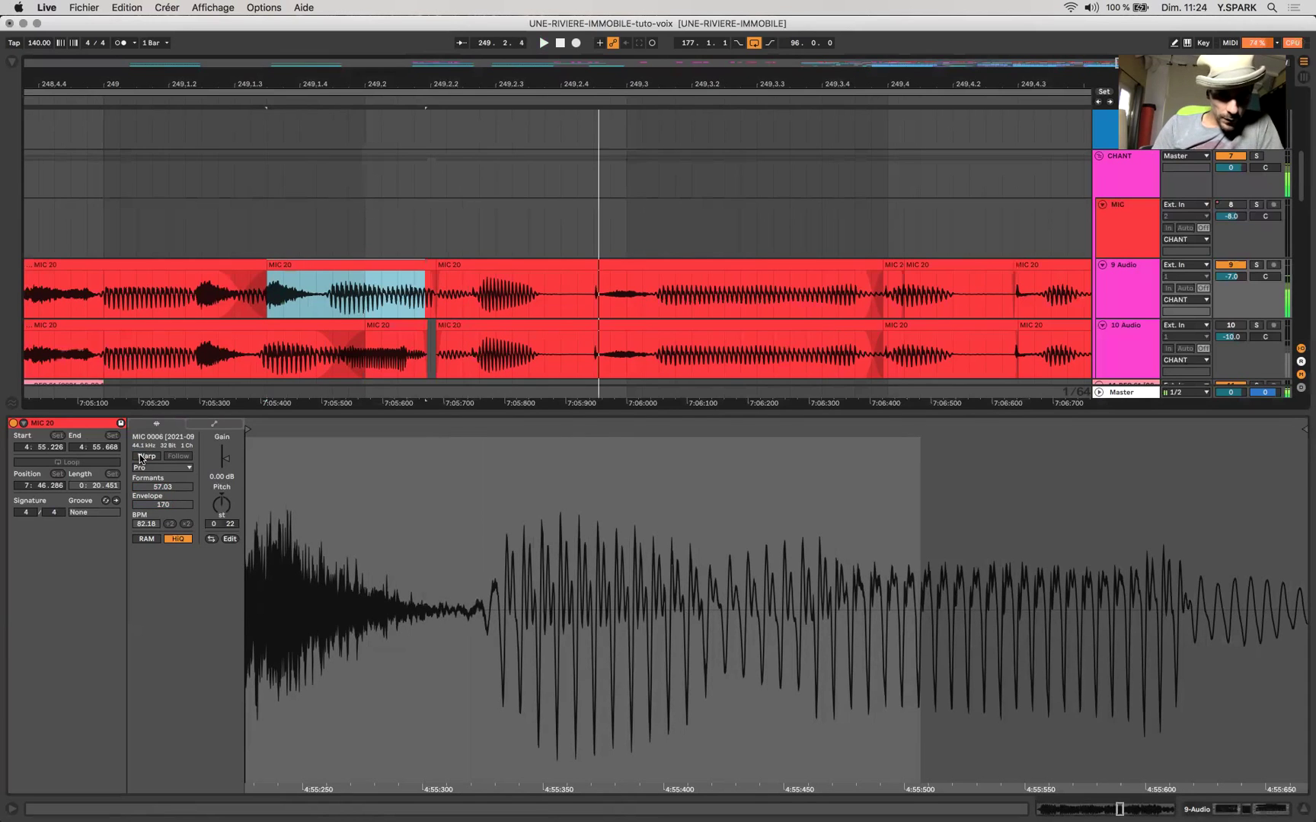
{"action": "left_click", "coordinate": [140, 457]}
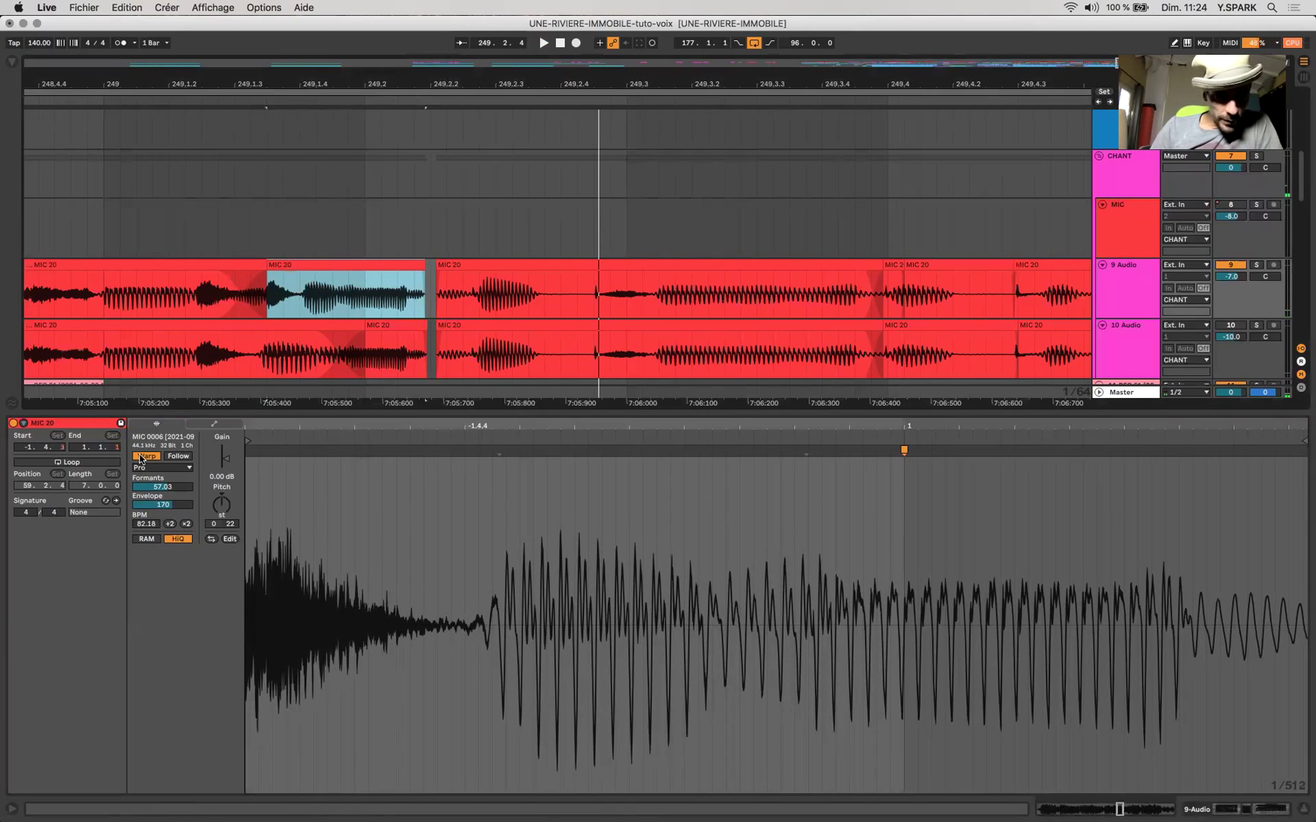
{"action": "key", "text": "super+z"}
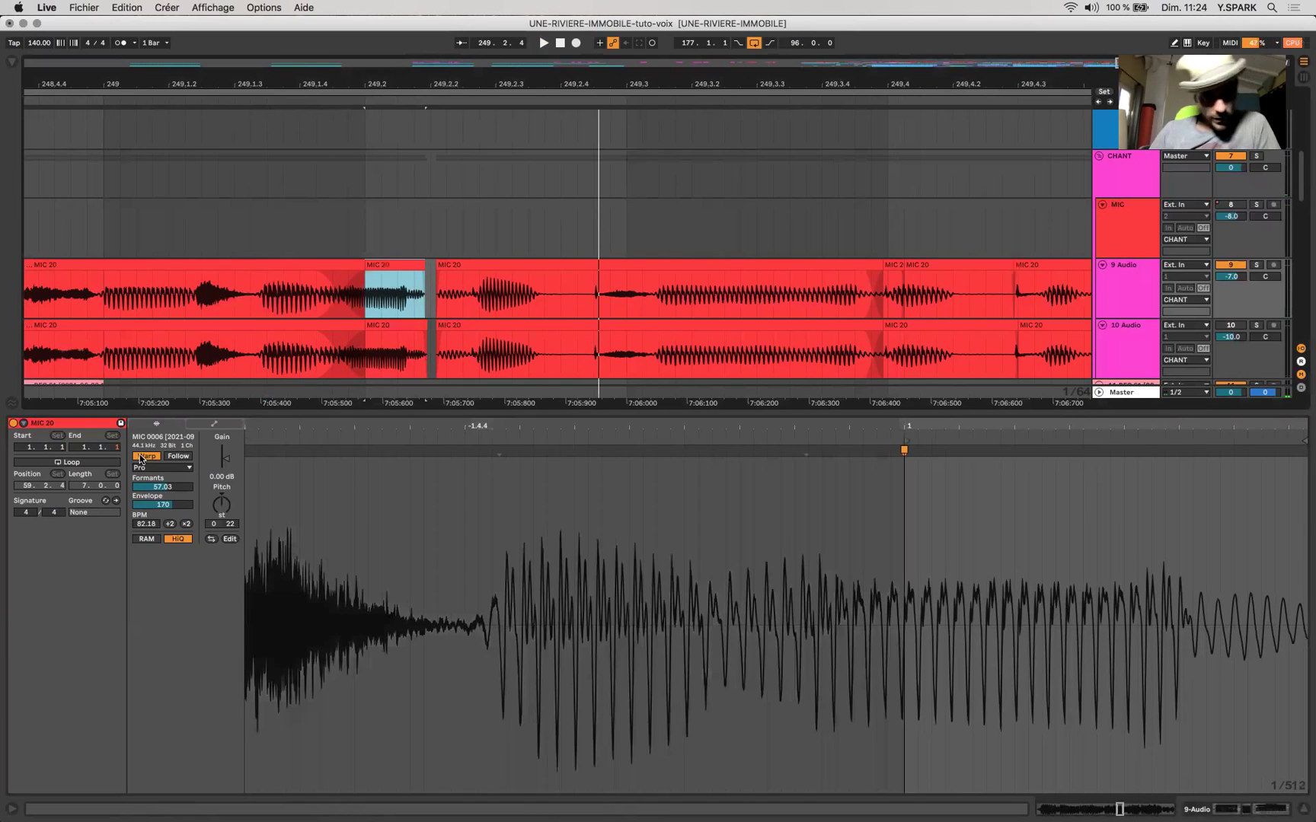
- Turn off warp on the 9 Audio clip at 249.2.1 and extend its end to meet the following clip
{"action": "left_click", "coordinate": [377, 267]}
{"action": "left_click", "coordinate": [152, 461]}
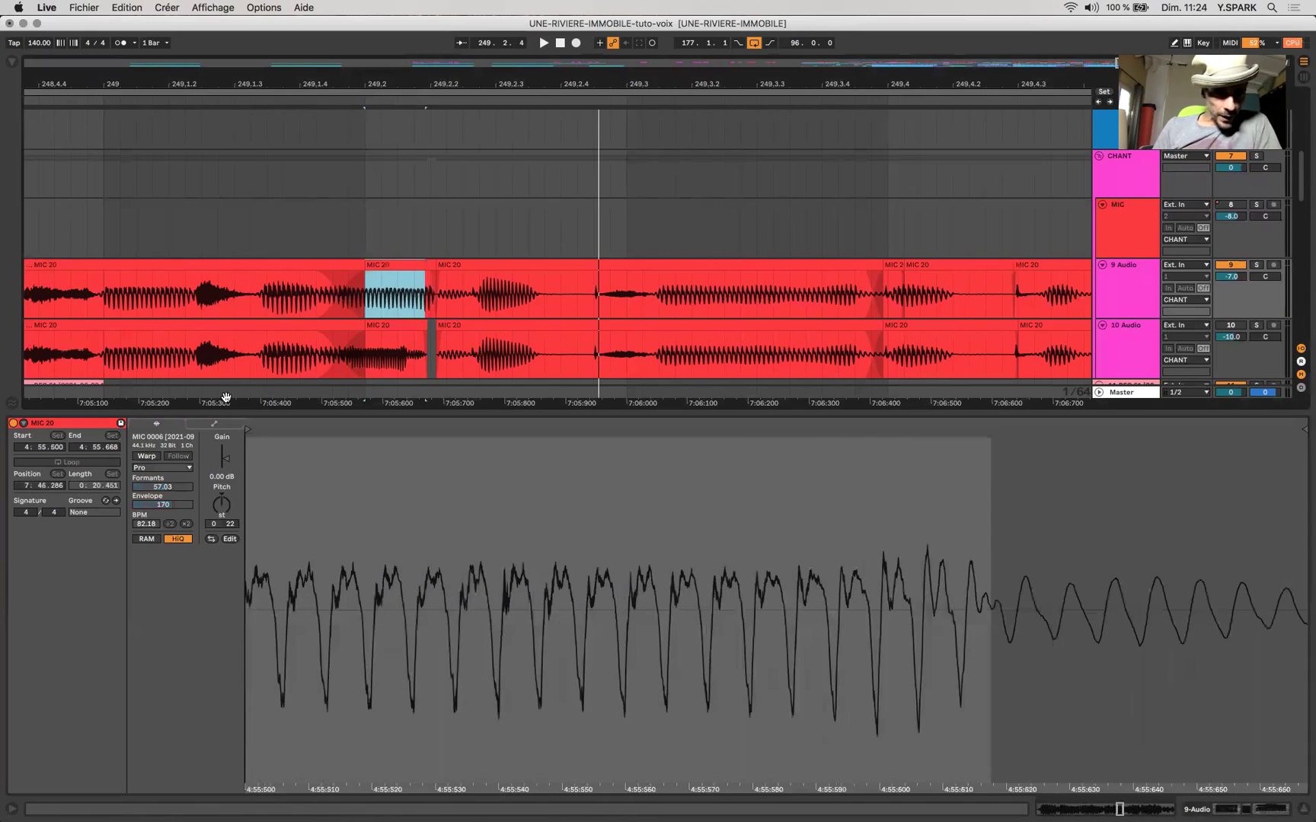
{"action": "left_click", "coordinate": [382, 259]}
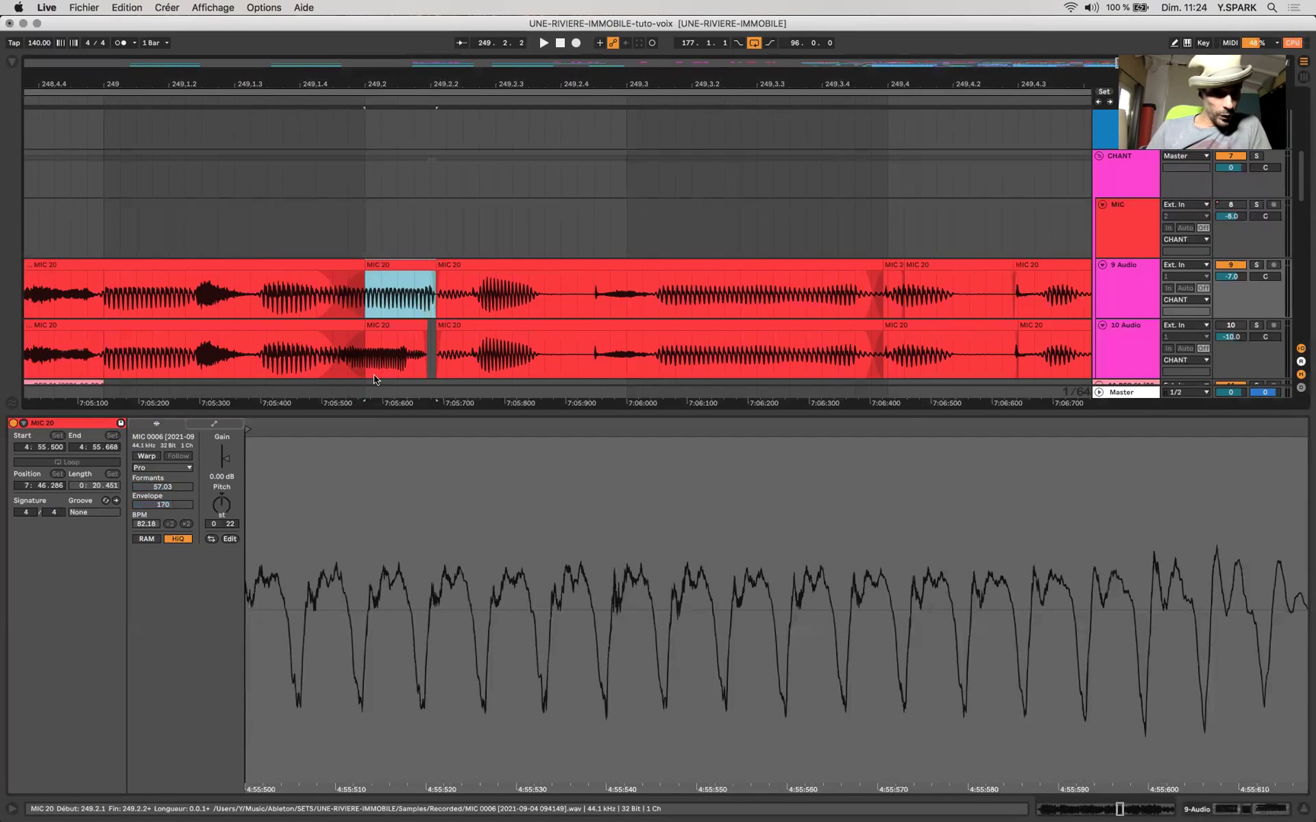
- Set the fine pitch of the unwarped clip at 249.2.1 to 3 cents and audition the passage
{"action": "key", "text": "space"}
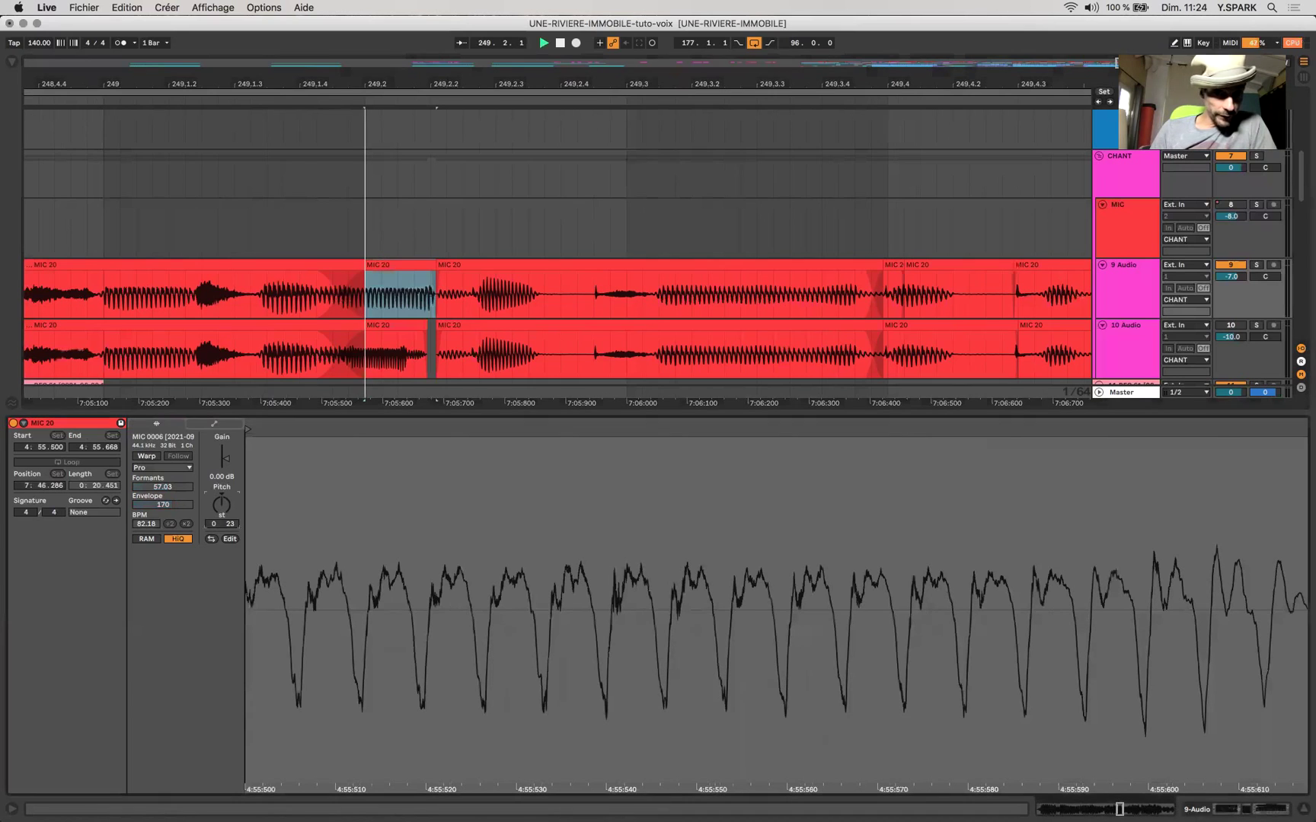
{"action": "key", "text": "space"}
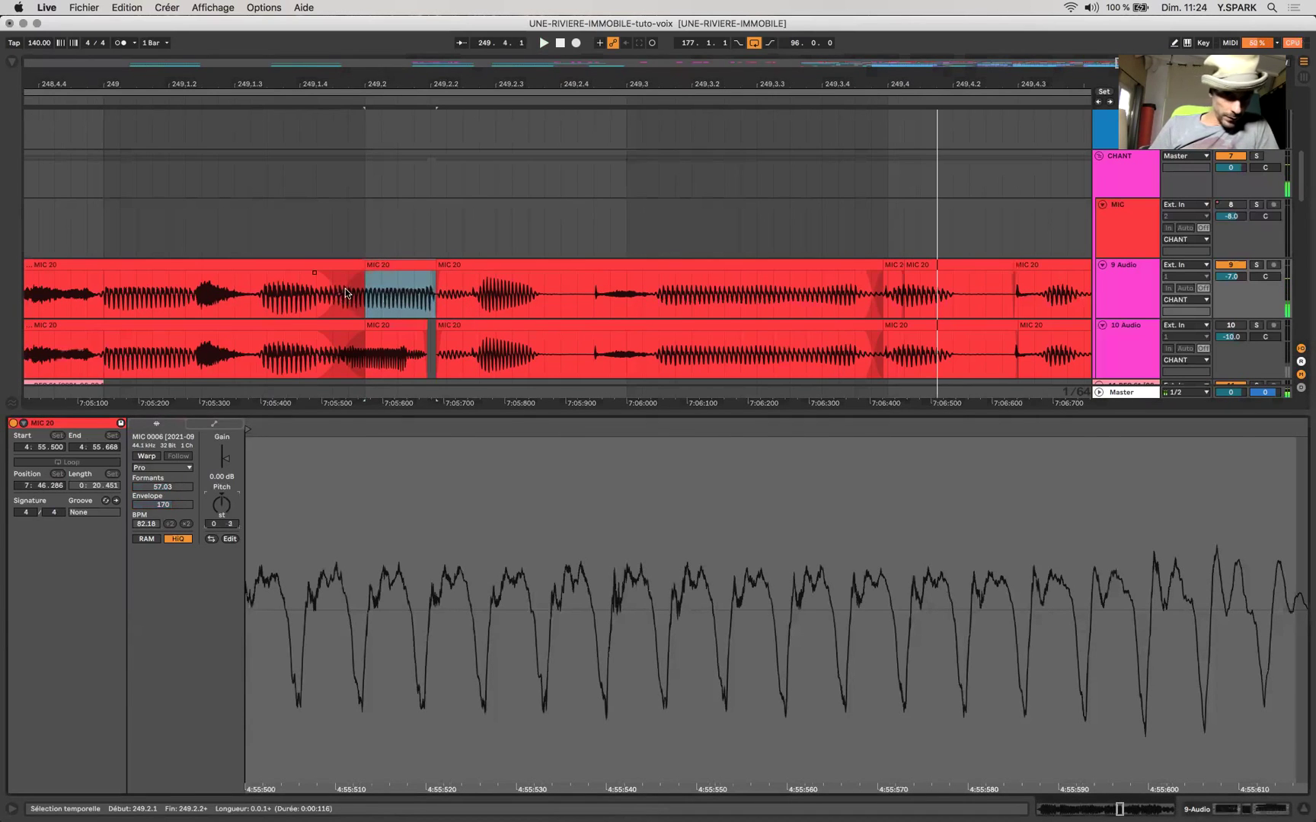
- Move the start of the repitched clip slightly before 249.2.1 and shorten its crossfade with the preceding clip on 9 Audio
{"action": "left_click", "coordinate": [348, 297]}
{"action": "mouse_move", "coordinate": [318, 272]}
{"action": "left_mouse_down"}
{"action": "mouse_move", "coordinate": [369, 275]}
{"action": "mouse_move", "coordinate": [284, 275]}
{"action": "mouse_move", "coordinate": [310, 301]}
{"action": "left_mouse_up"}
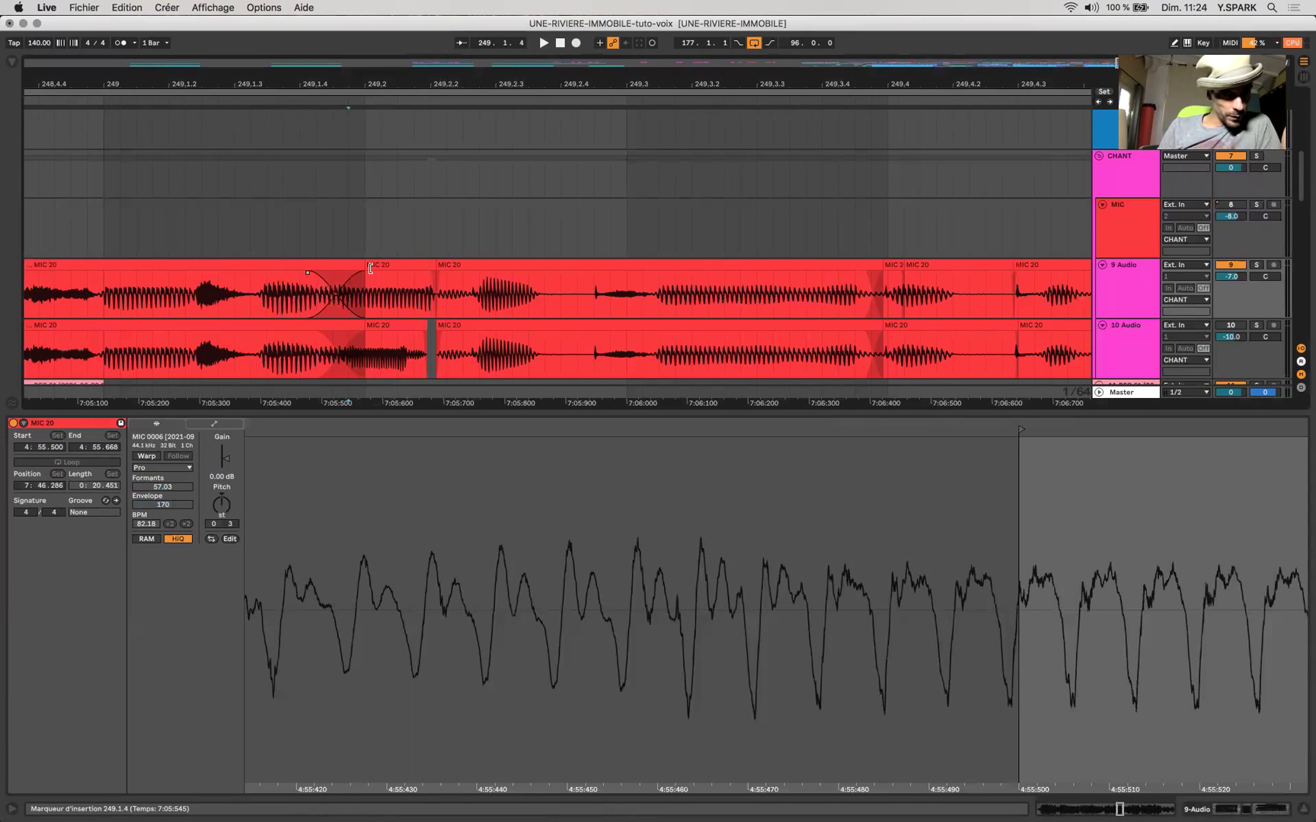
{"action": "left_click", "coordinate": [364, 274]}
{"action": "left_click_drag", "start_coordinate": [347, 271], "coordinate": [360, 276]}
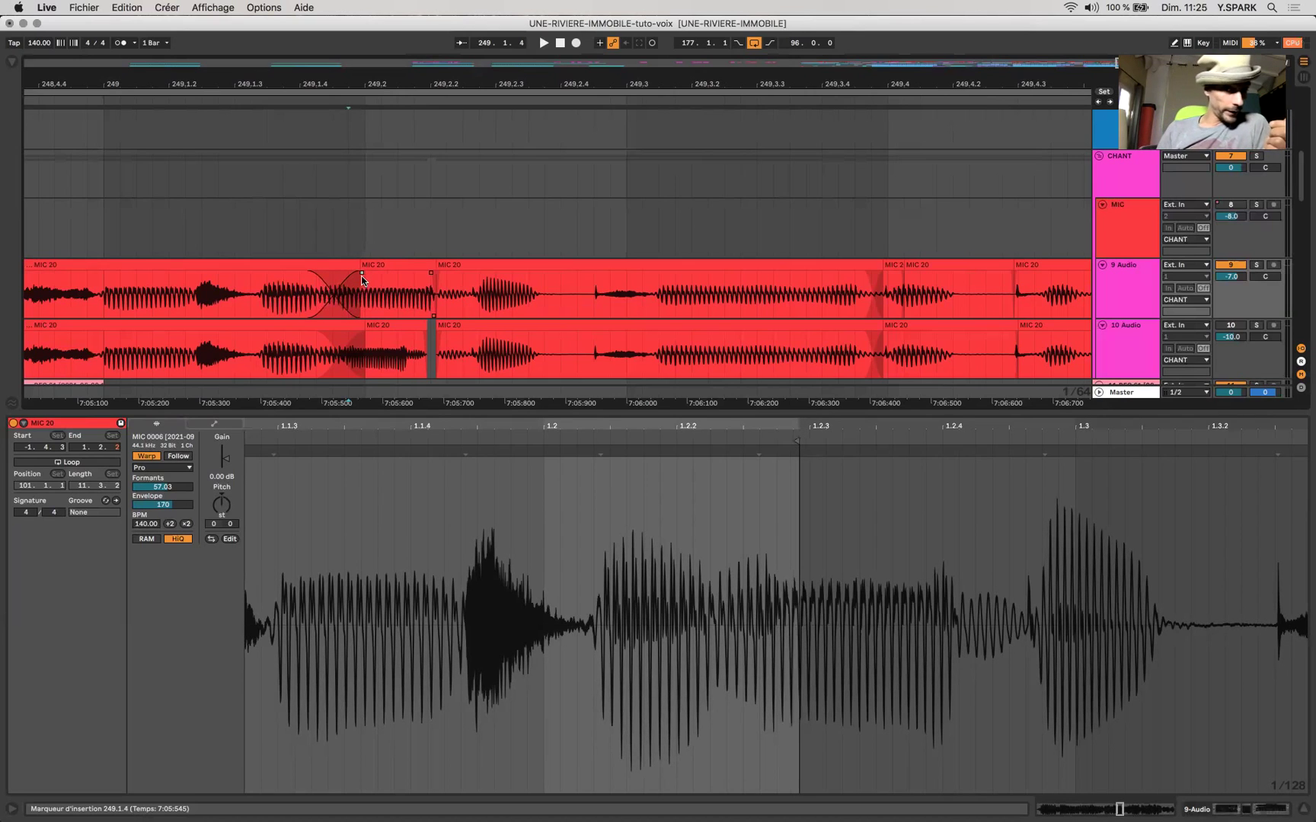
{"action": "left_click_drag", "start_coordinate": [309, 273], "coordinate": [240, 275]}
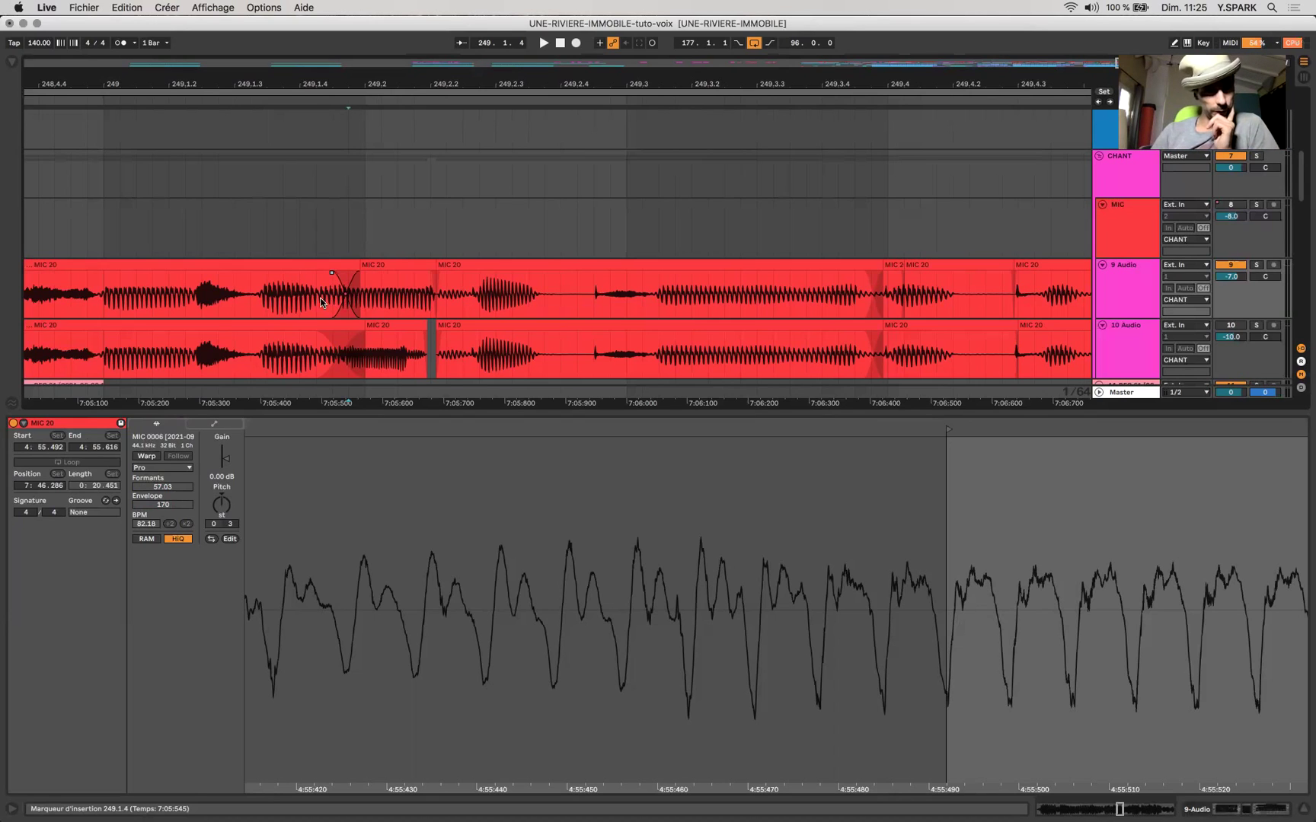
- Show the whole 9 Audio vocal part with the track's effect chain and inspect the EQ Eight low-cut band
{"action": "left_click", "coordinate": [320, 301]}
{"action": "scroll", "coordinate": [407, 305], "scroll_direction": "down", "scroll_amount": 5}
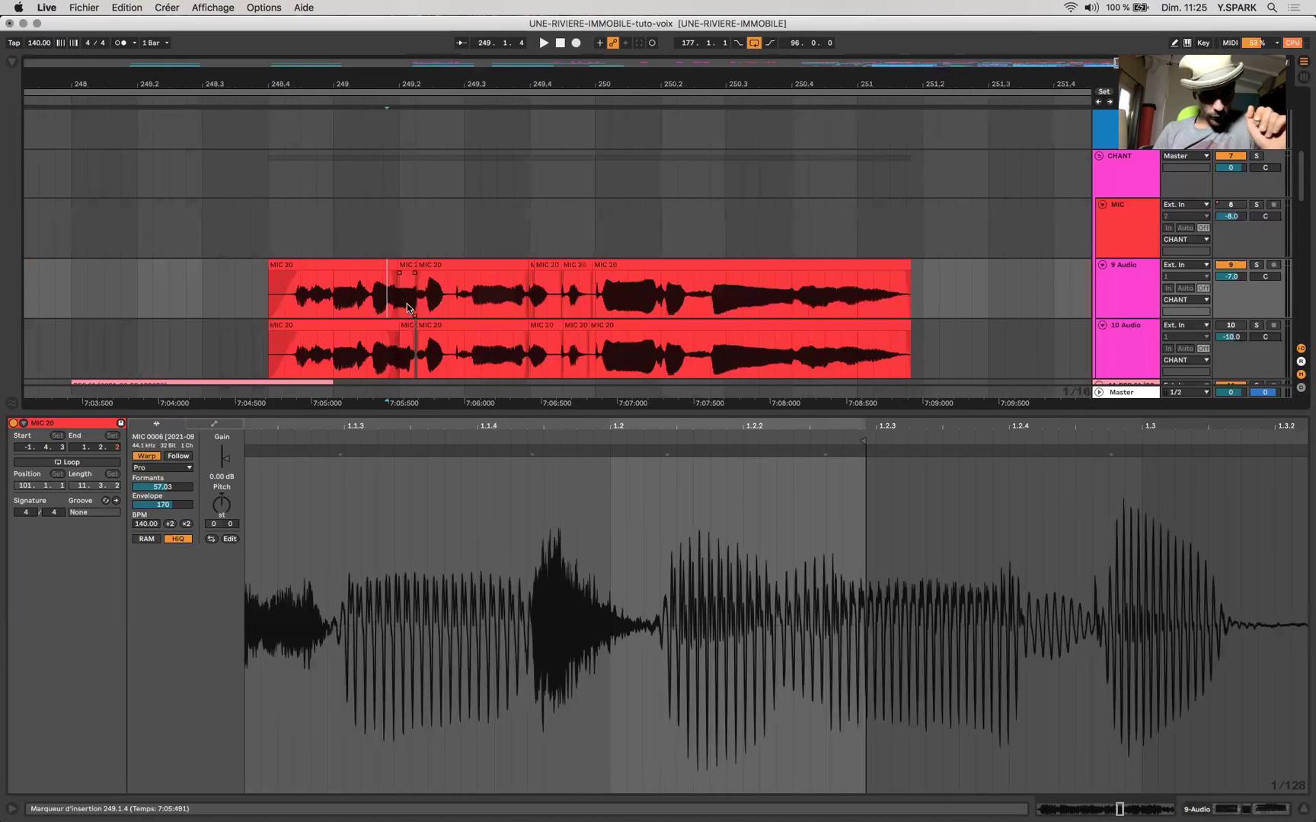
{"action": "left_click", "coordinate": [410, 262]}
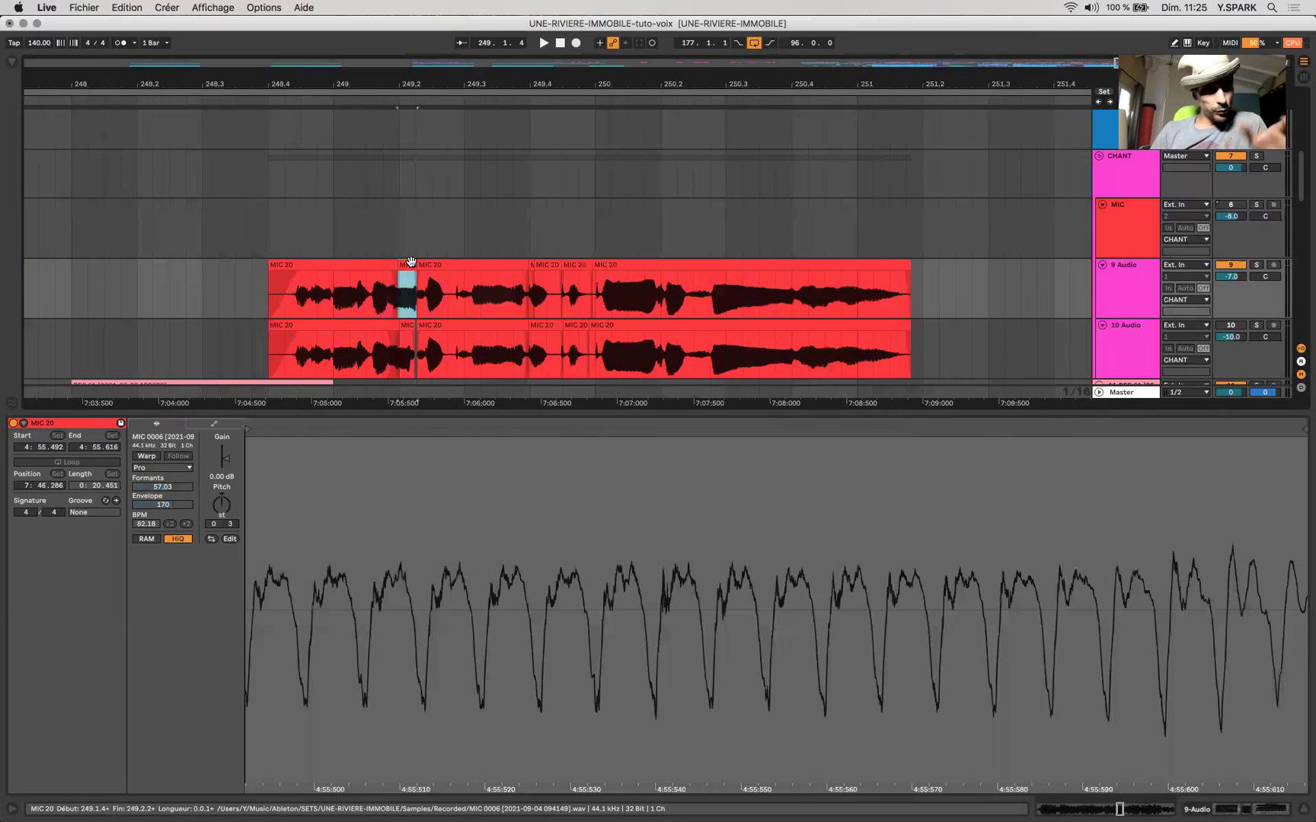
{"action": "scroll", "coordinate": [411, 262], "scroll_direction": "down", "scroll_amount": 5}
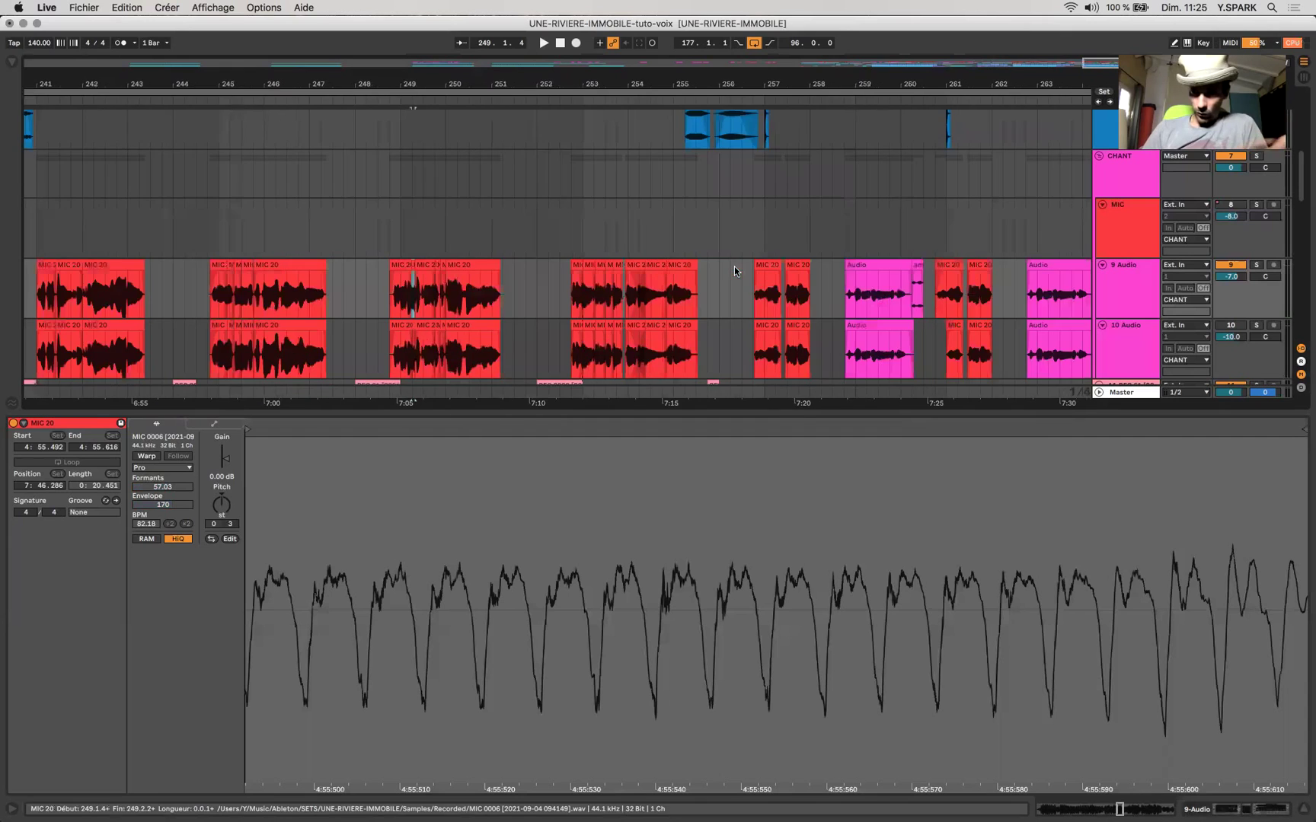
{"action": "scroll", "coordinate": [738, 270], "scroll_direction": "down", "scroll_amount": 1}
{"action": "scroll", "coordinate": [945, 277], "scroll_direction": "down", "scroll_amount": 5}
{"action": "left_click", "coordinate": [1134, 286]}
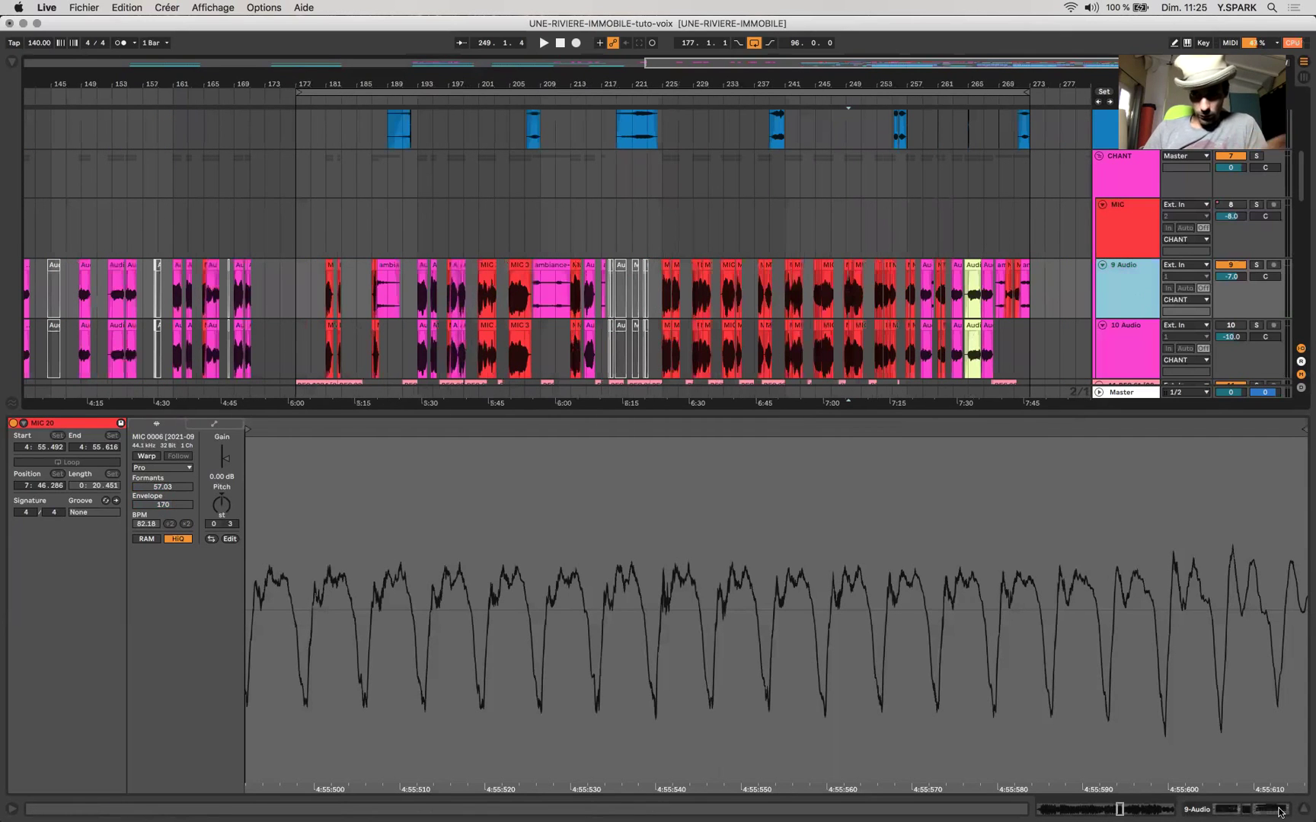
{"action": "left_click", "coordinate": [1262, 809]}
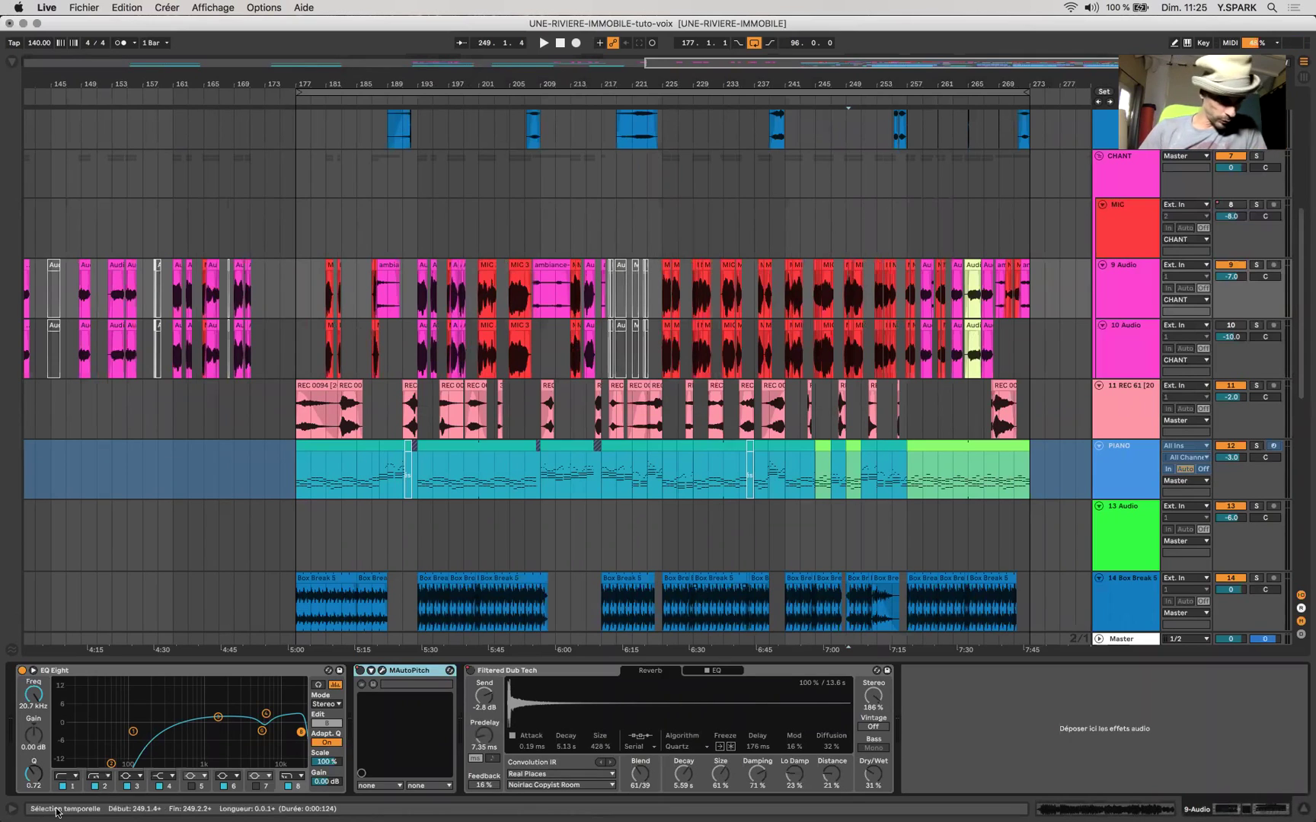
{"action": "mouse_move", "coordinate": [112, 762]}
{"action": "left_mouse_down"}
{"action": "mouse_move", "coordinate": [111, 740]}
{"action": "mouse_move", "coordinate": [110, 763]}
{"action": "left_mouse_up"}
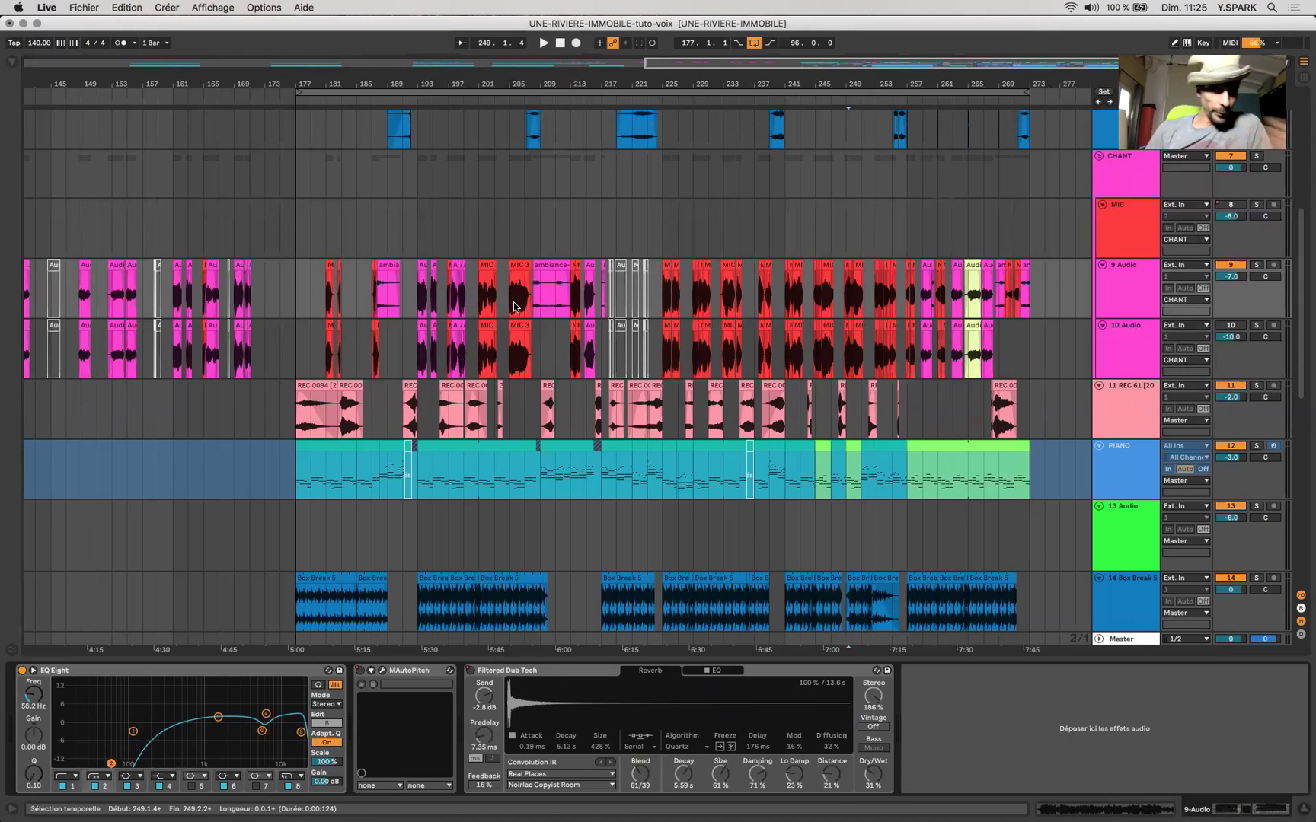
- Place the insert marker at 275.1.1 on 9 Audio and review the track's EQ Eight, MAutoPitch and Filtered Dub Tech reverb
{"action": "left_click", "coordinate": [667, 307]}
{"action": "left_click", "coordinate": [1039, 275]}
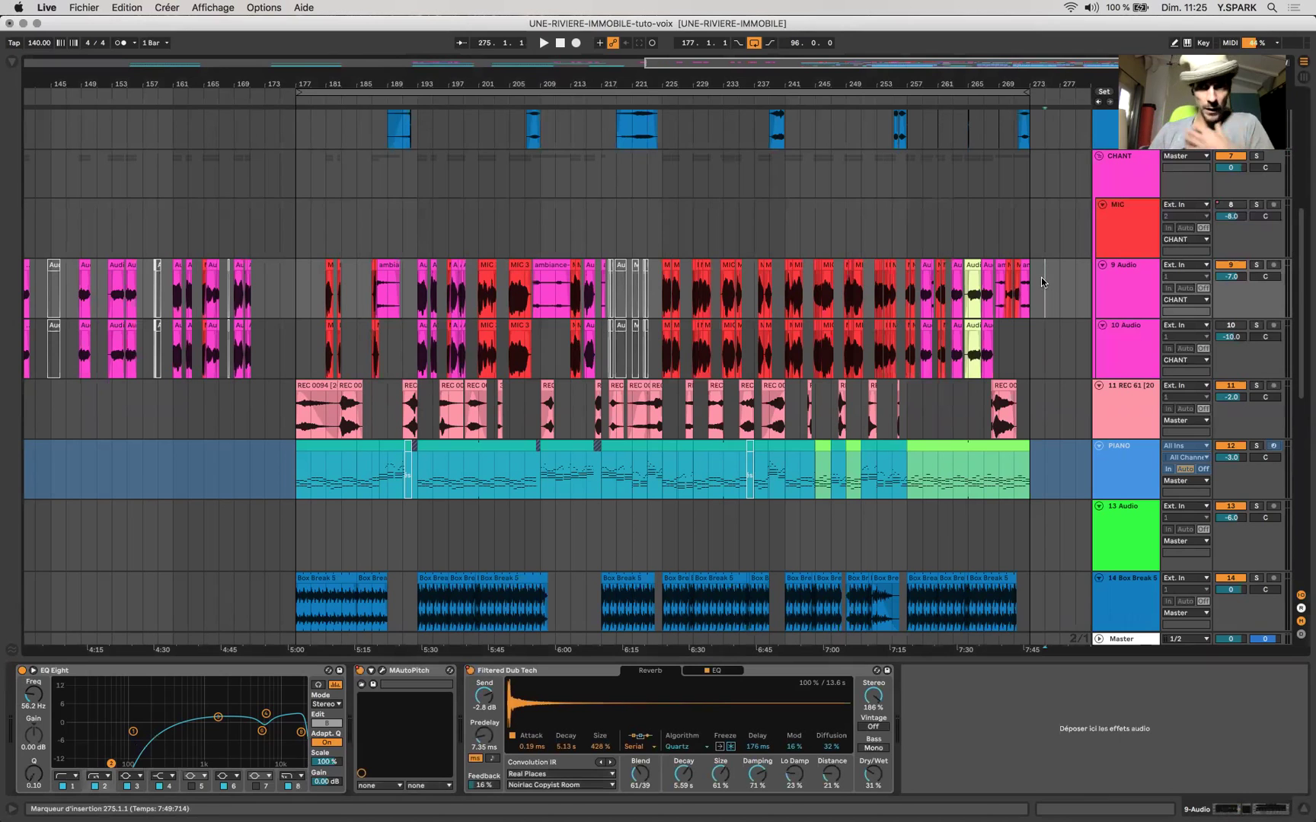
{"action": "scroll", "coordinate": [1041, 277], "scroll_direction": "up", "scroll_amount": 3}
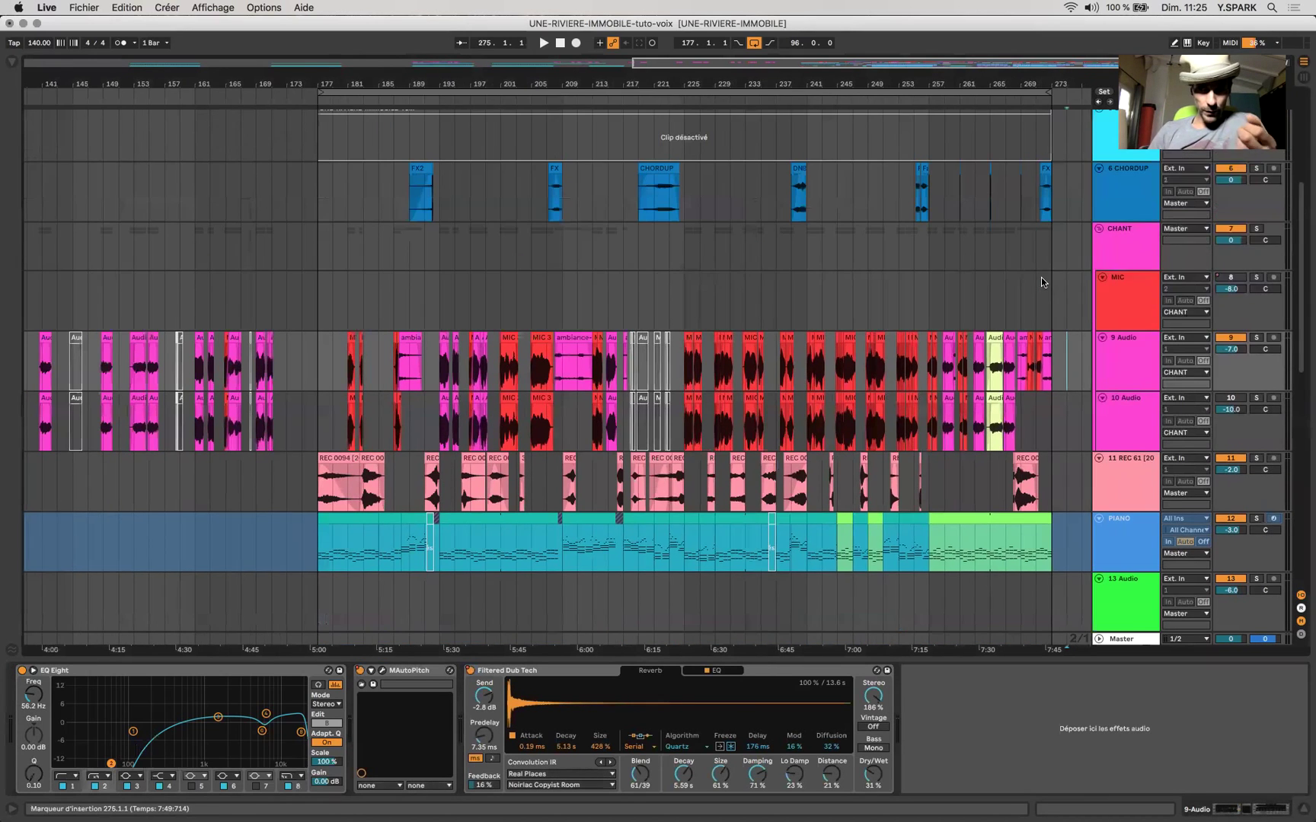
{"action": "left_click", "coordinate": [1127, 390]}
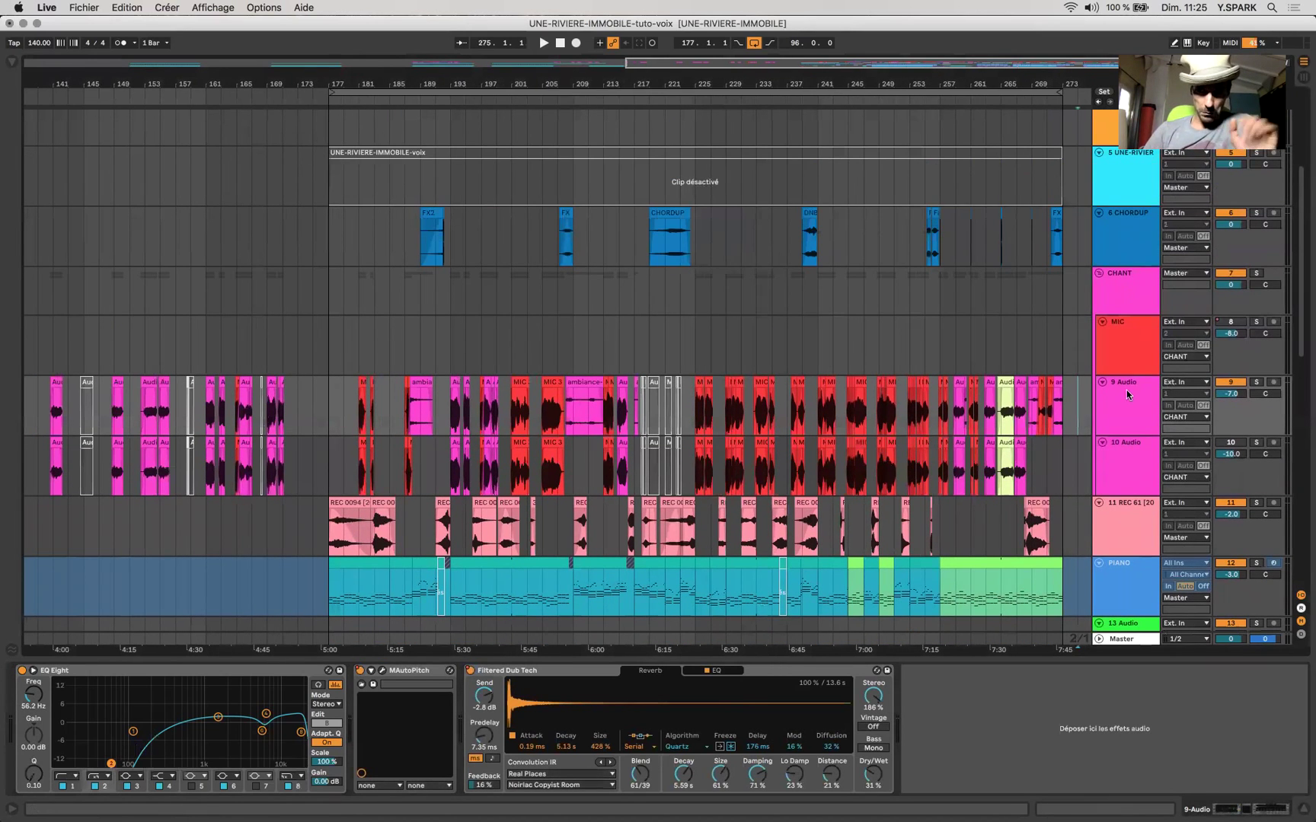
- Show the CHANT group's effect chain and examine its EQ Eight mid-frequency boost band alongside the grouped vocal tracks
{"action": "left_click", "coordinate": [1141, 295]}
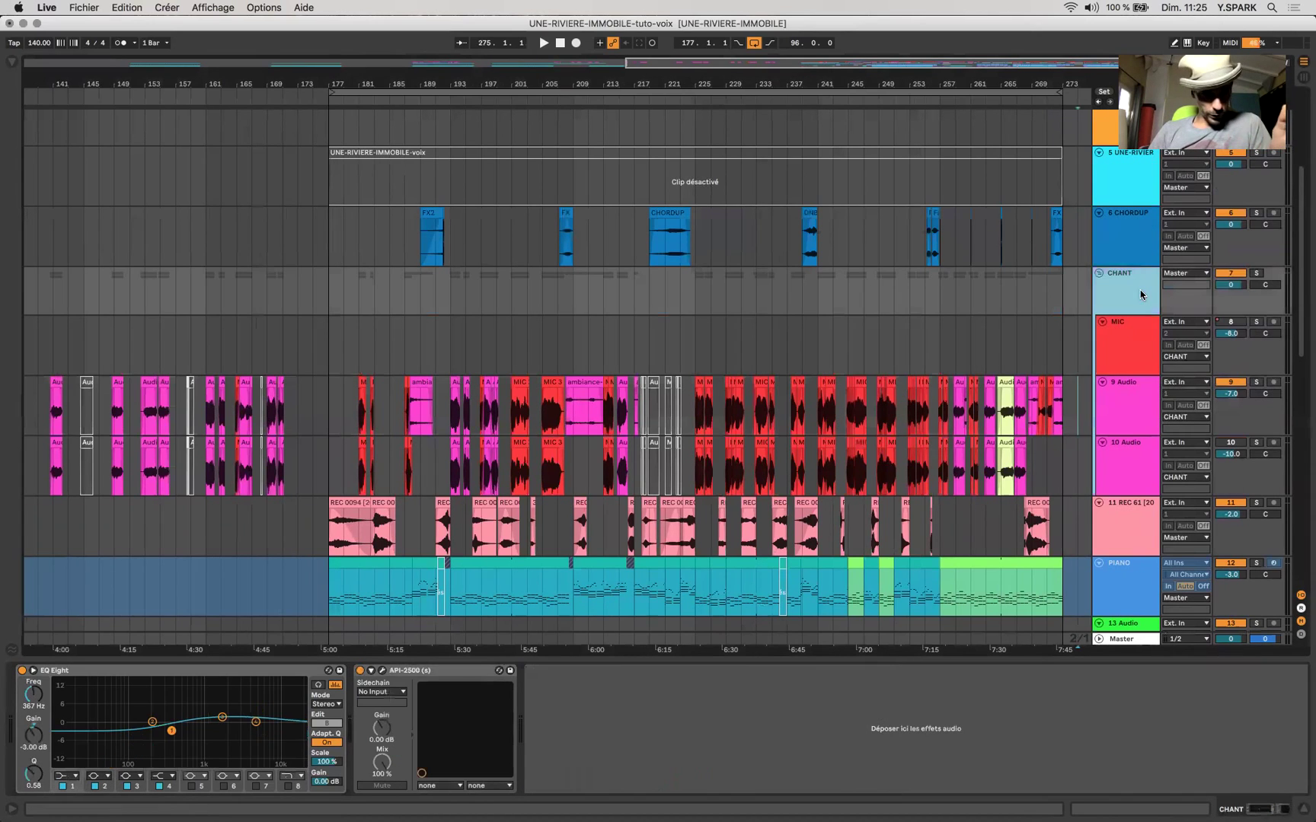
{"action": "left_click", "coordinate": [221, 718]}
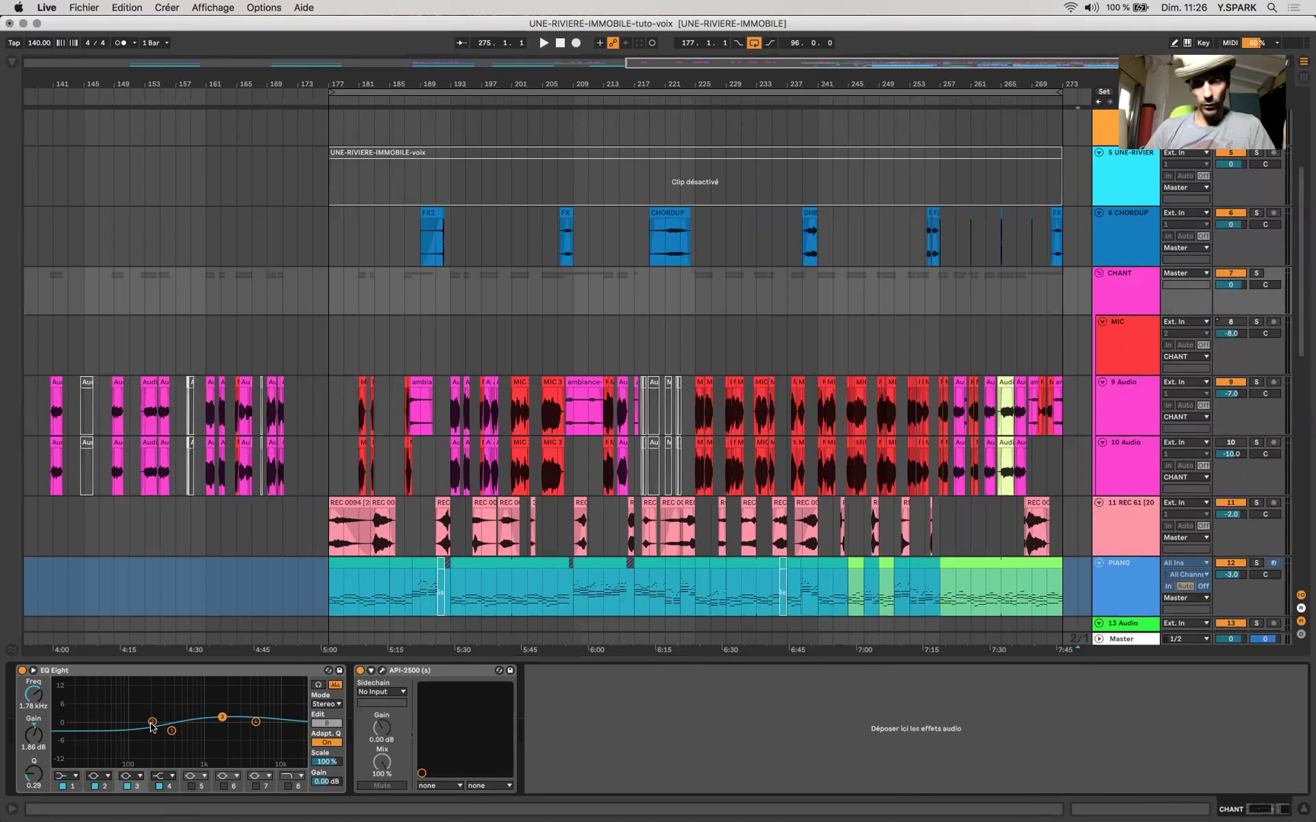
{"action": "scroll", "coordinate": [1124, 512], "scroll_direction": "down", "scroll_amount": 3}
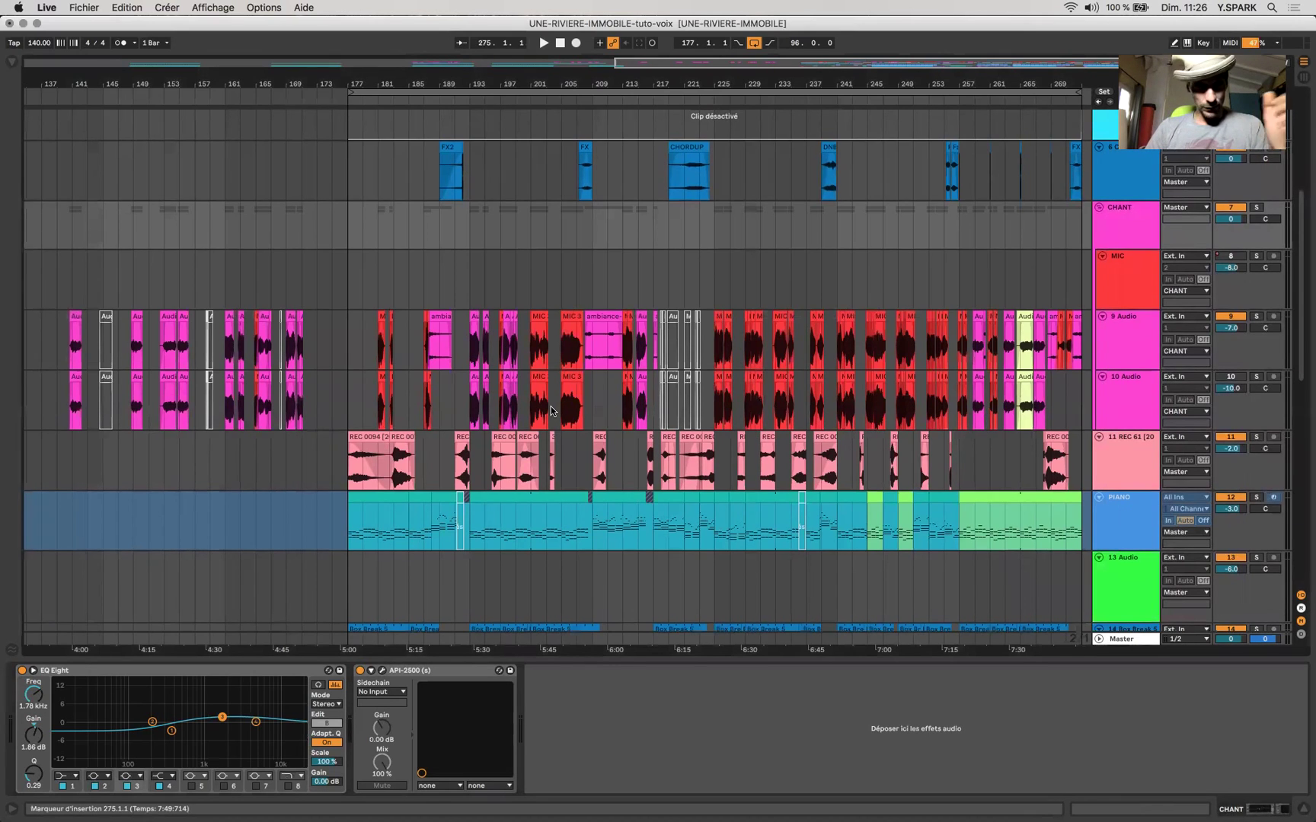
{"action": "scroll", "coordinate": [552, 411], "scroll_direction": "up", "scroll_amount": 6}
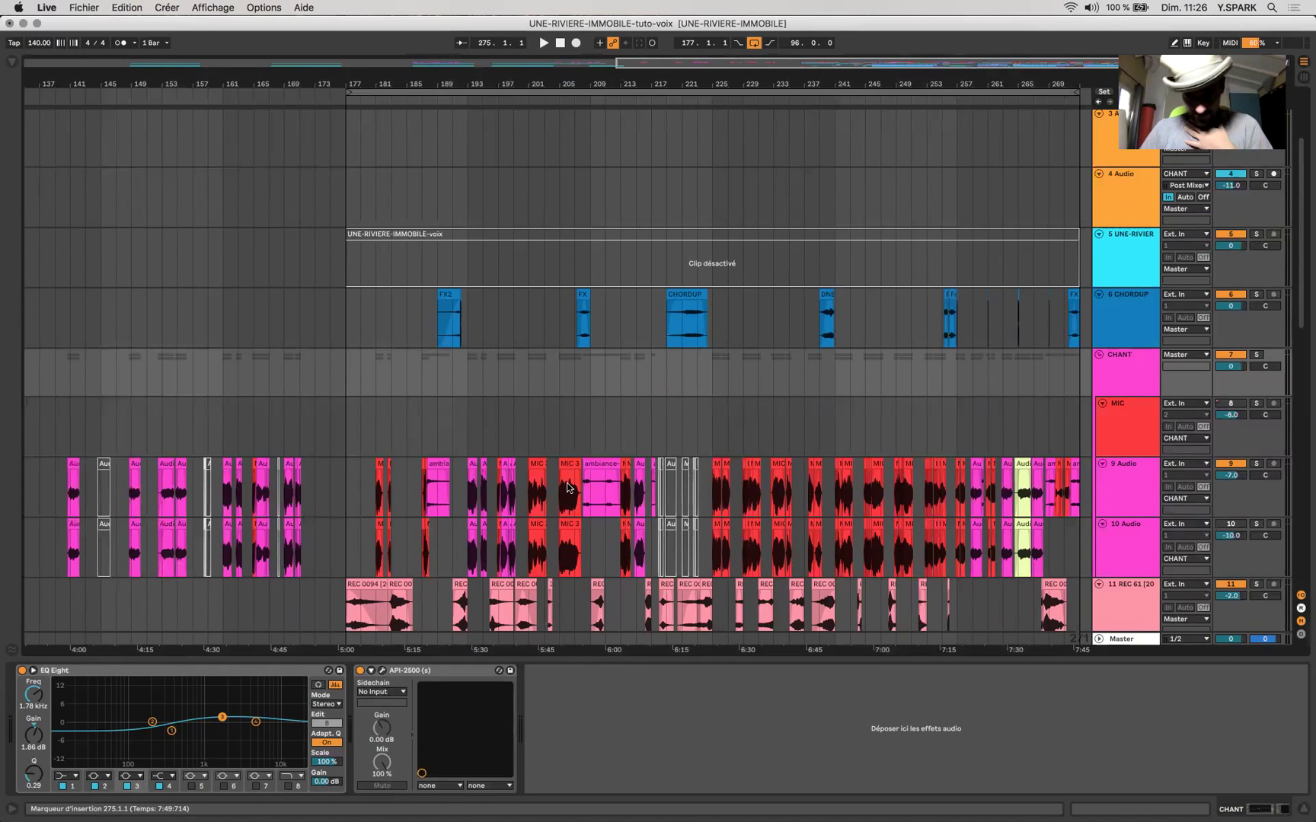
{"action": "scroll", "coordinate": [587, 404], "scroll_direction": "down", "scroll_amount": 3}
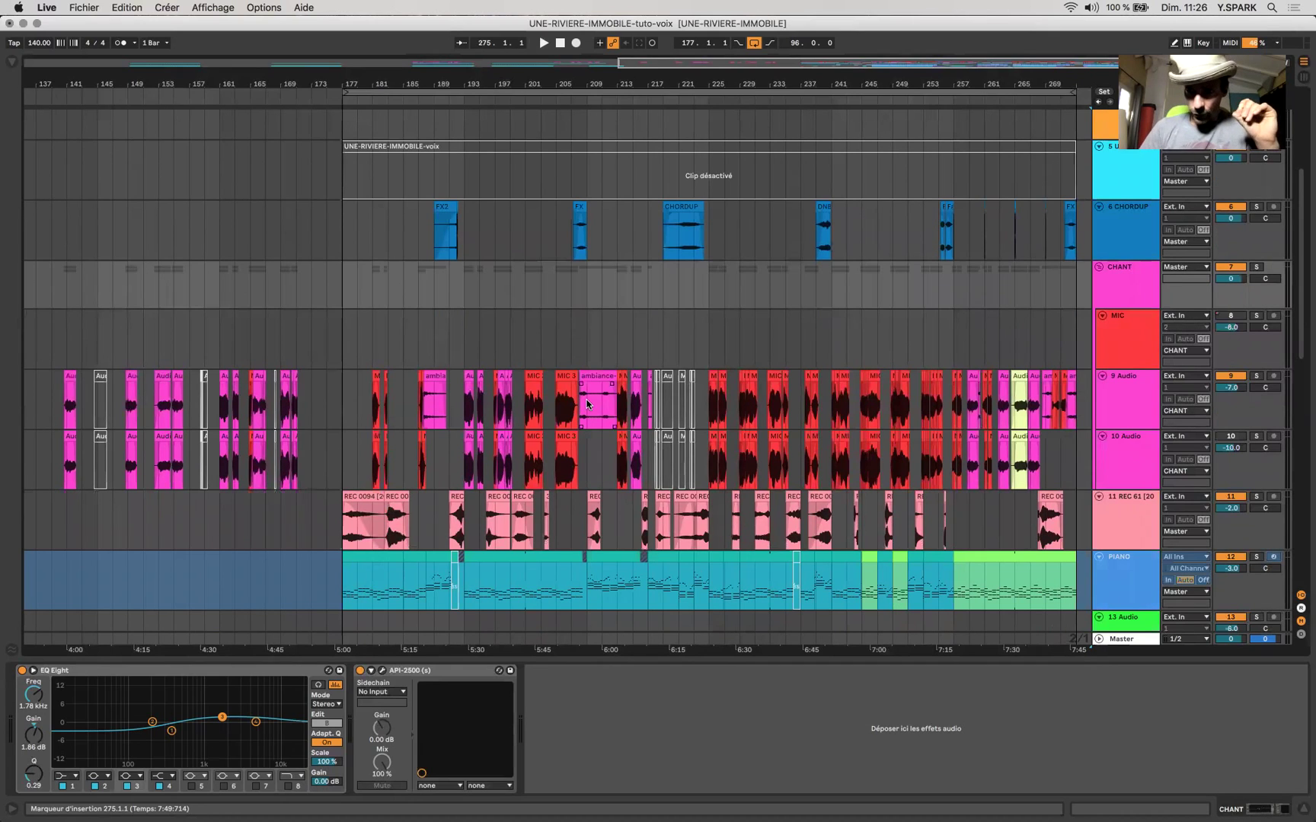
- Open the API-2500 compressor's interface on the CHANT group, review its settings and close it
{"action": "left_click", "coordinate": [1142, 299]}
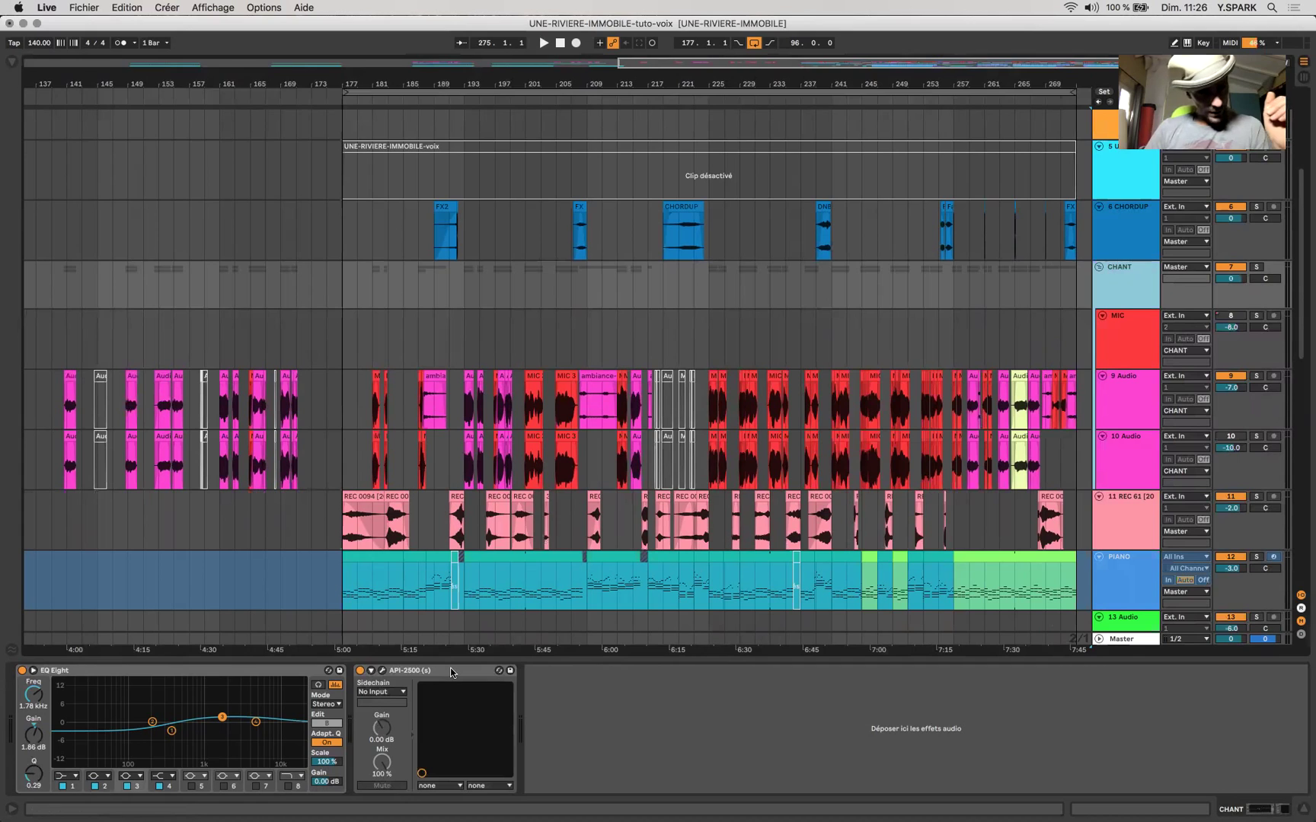
{"action": "left_click", "coordinate": [383, 673]}
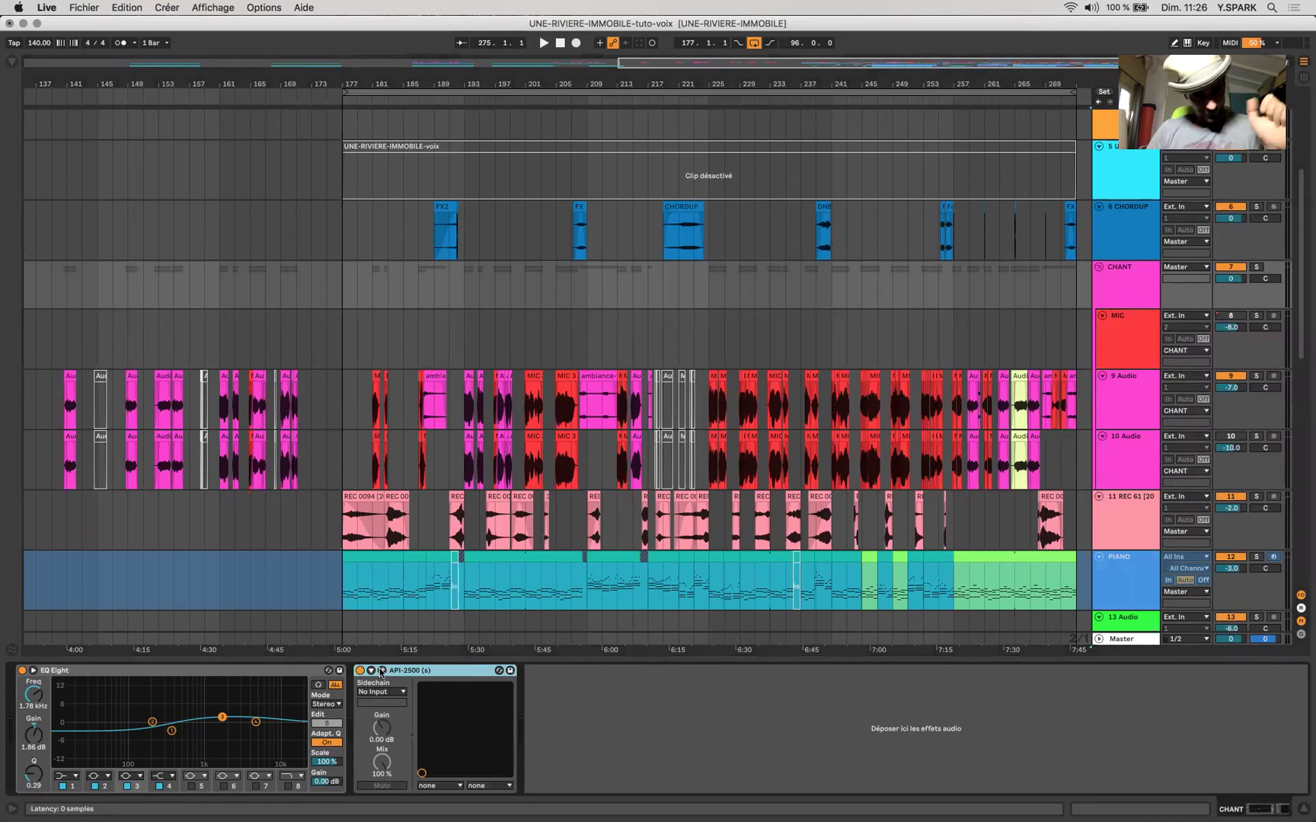
{"action": "left_click", "coordinate": [381, 672]}
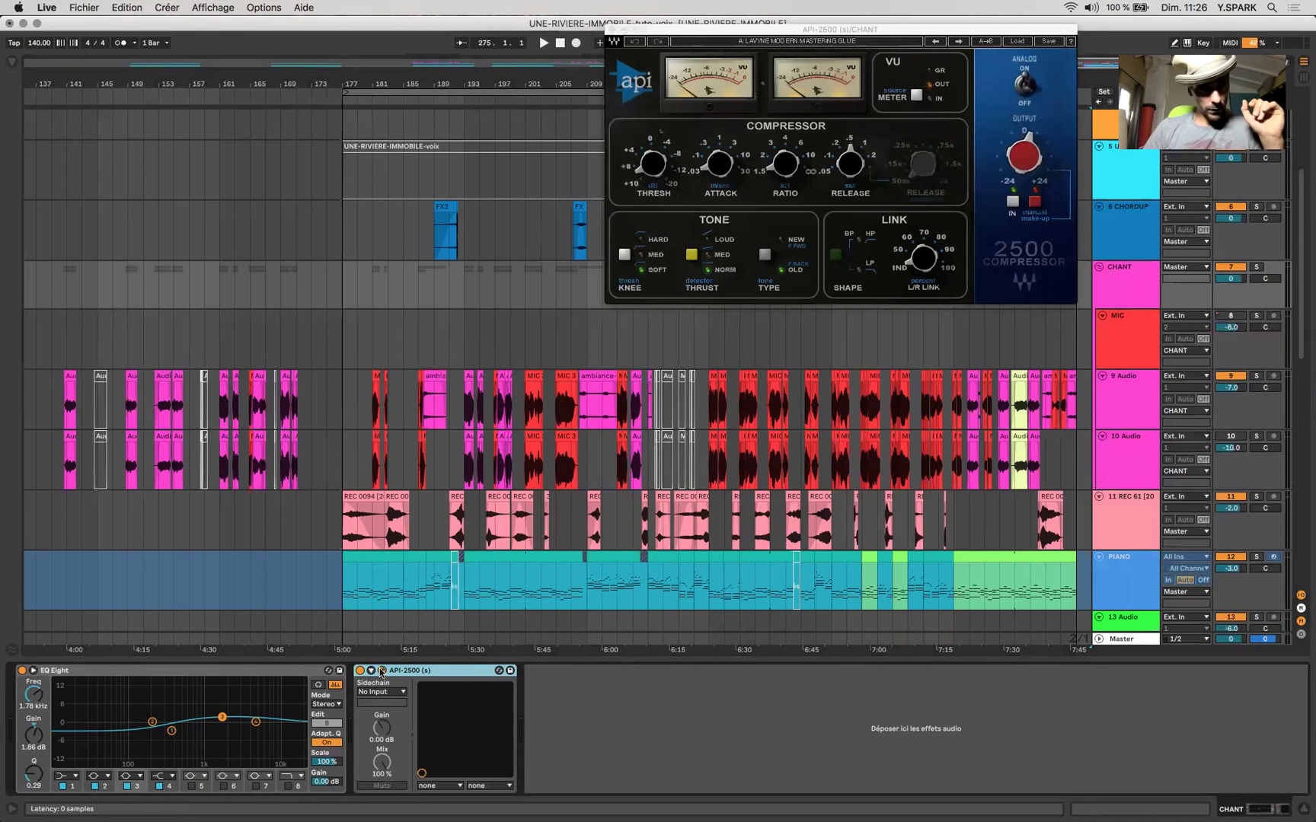
{"action": "left_click", "coordinate": [381, 672]}
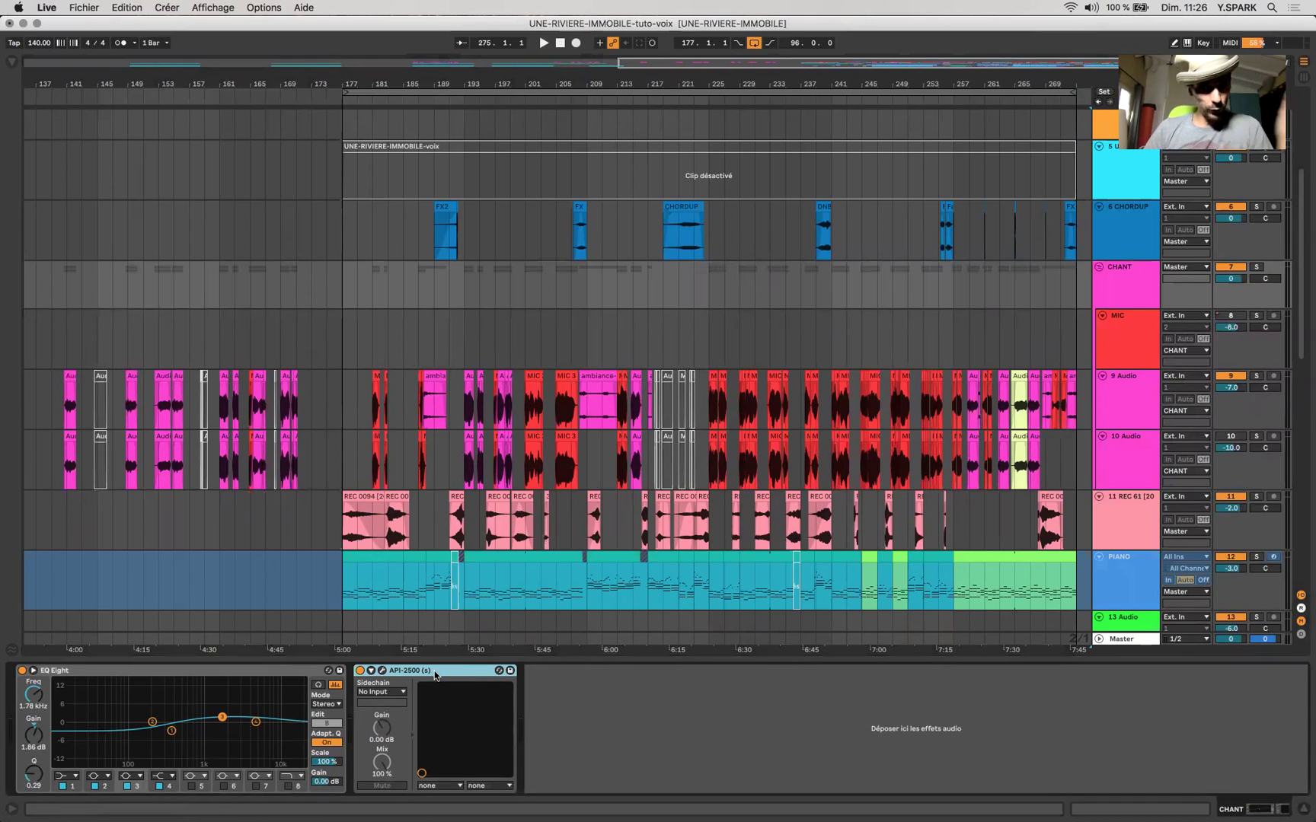
{"action": "left_click", "coordinate": [1122, 291]}
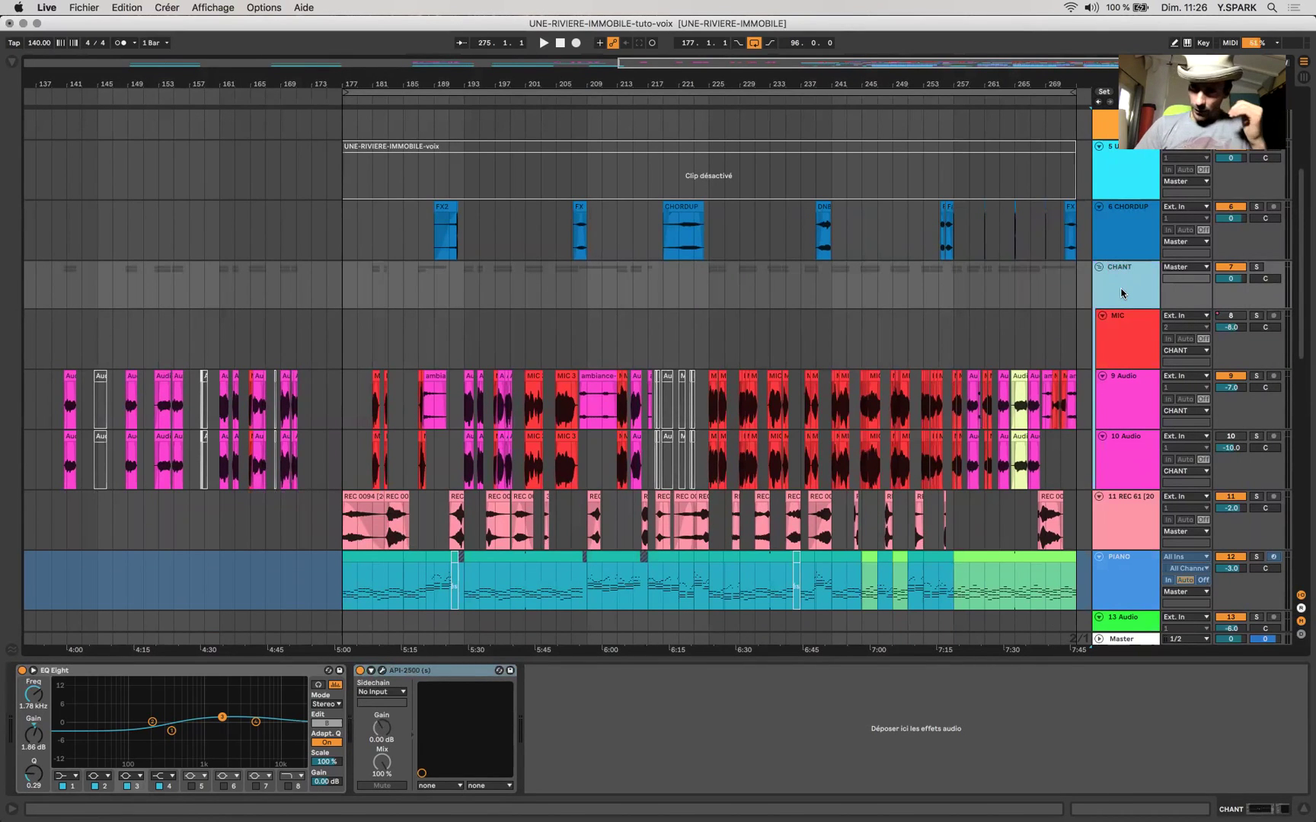
- Display the effect chain of 3 Audio, one of the parallel tracks fed from the CHANT group
{"action": "scroll", "coordinate": [1121, 293], "scroll_direction": "up", "scroll_amount": 5}
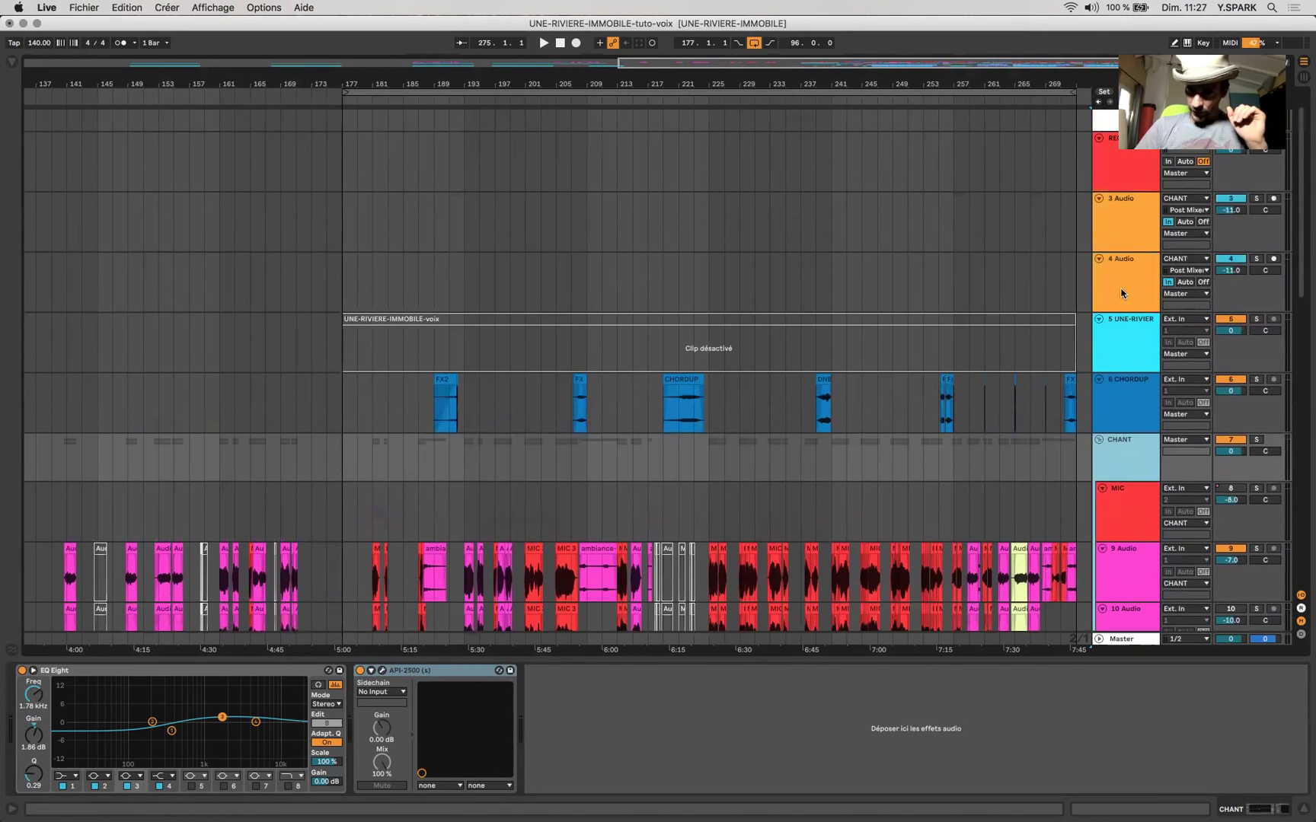
{"action": "left_click", "coordinate": [1122, 293]}
{"action": "left_click", "coordinate": [1127, 219]}
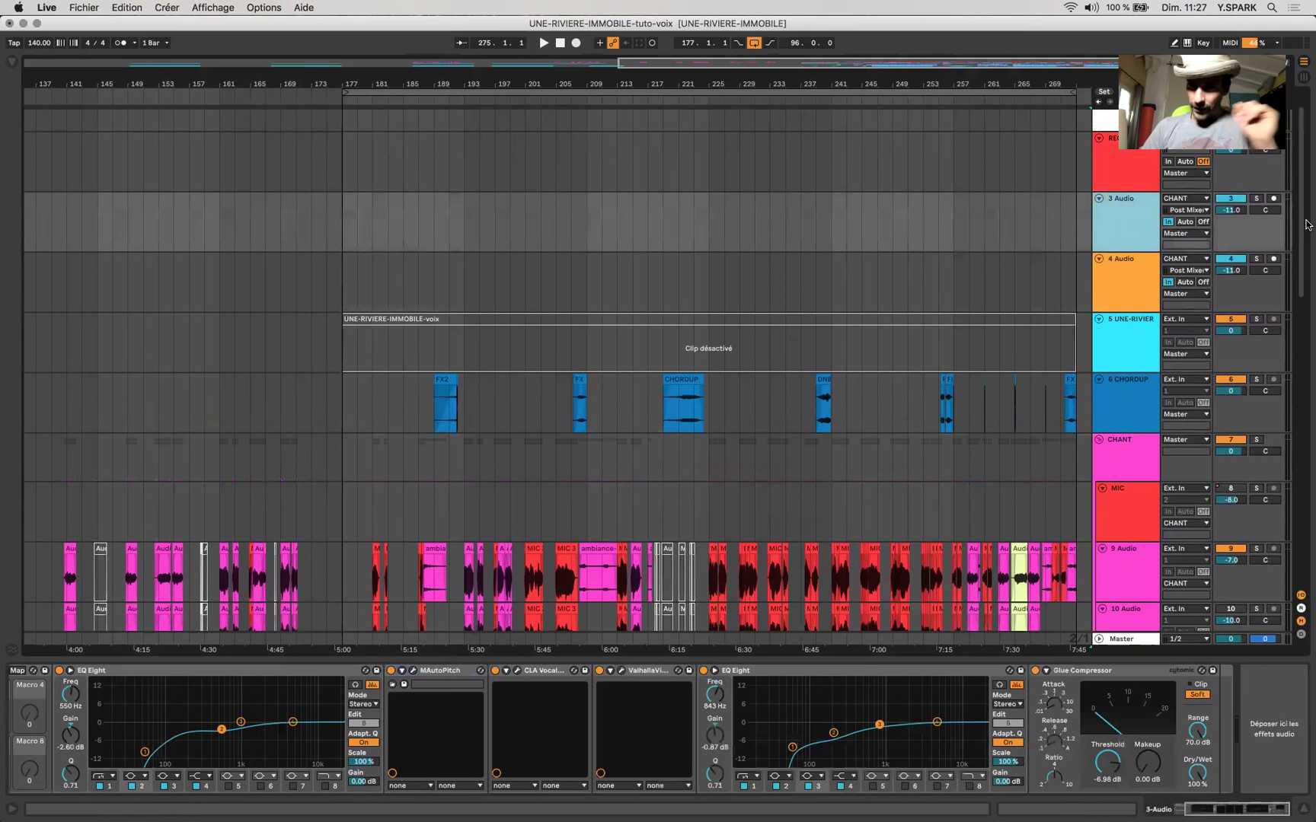
- Review how 3 Audio takes its input from CHANT and compare the effect chains of 4 Audio, the CHANT group and 3 Audio
{"action": "left_click", "coordinate": [1181, 199]}
{"action": "left_click", "coordinate": [1179, 202]}
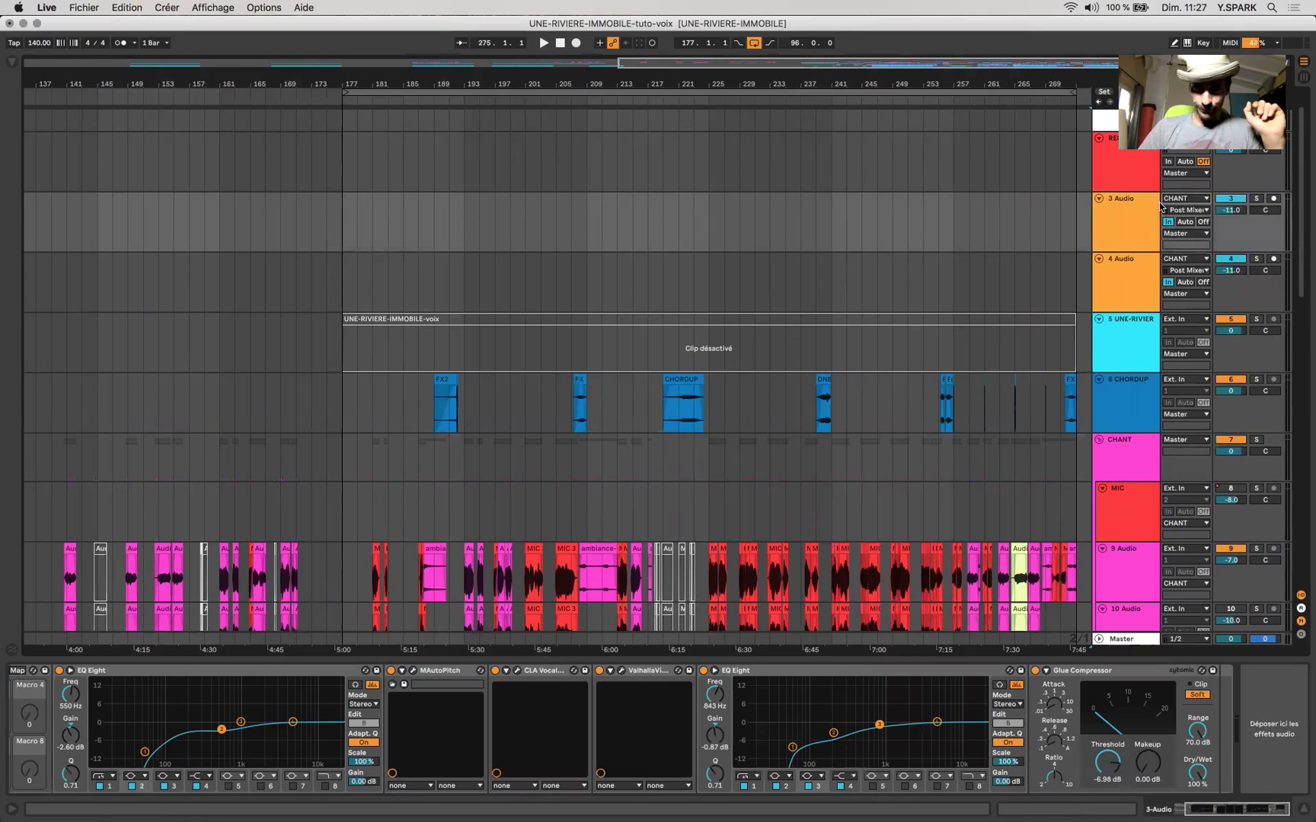
{"action": "left_click", "coordinate": [1138, 301]}
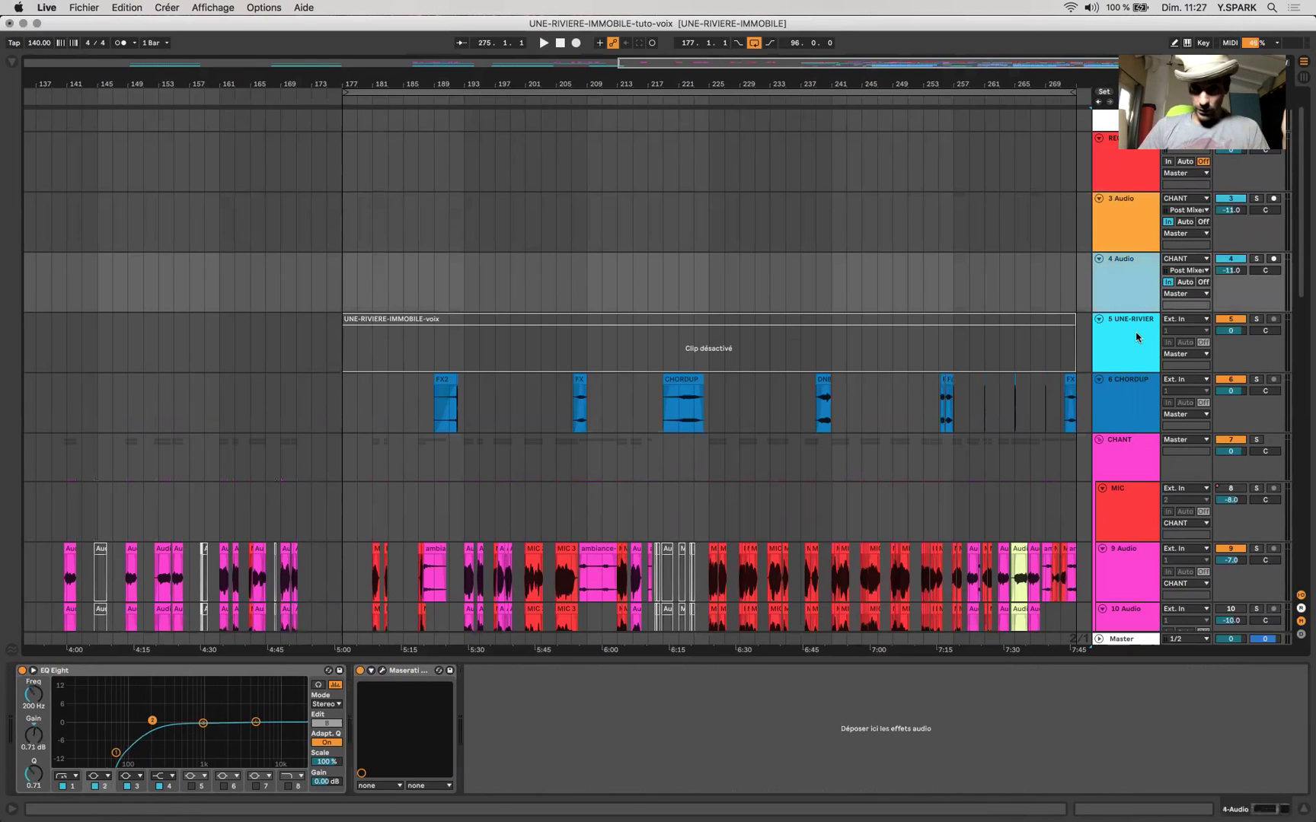
{"action": "left_click", "coordinate": [1138, 445]}
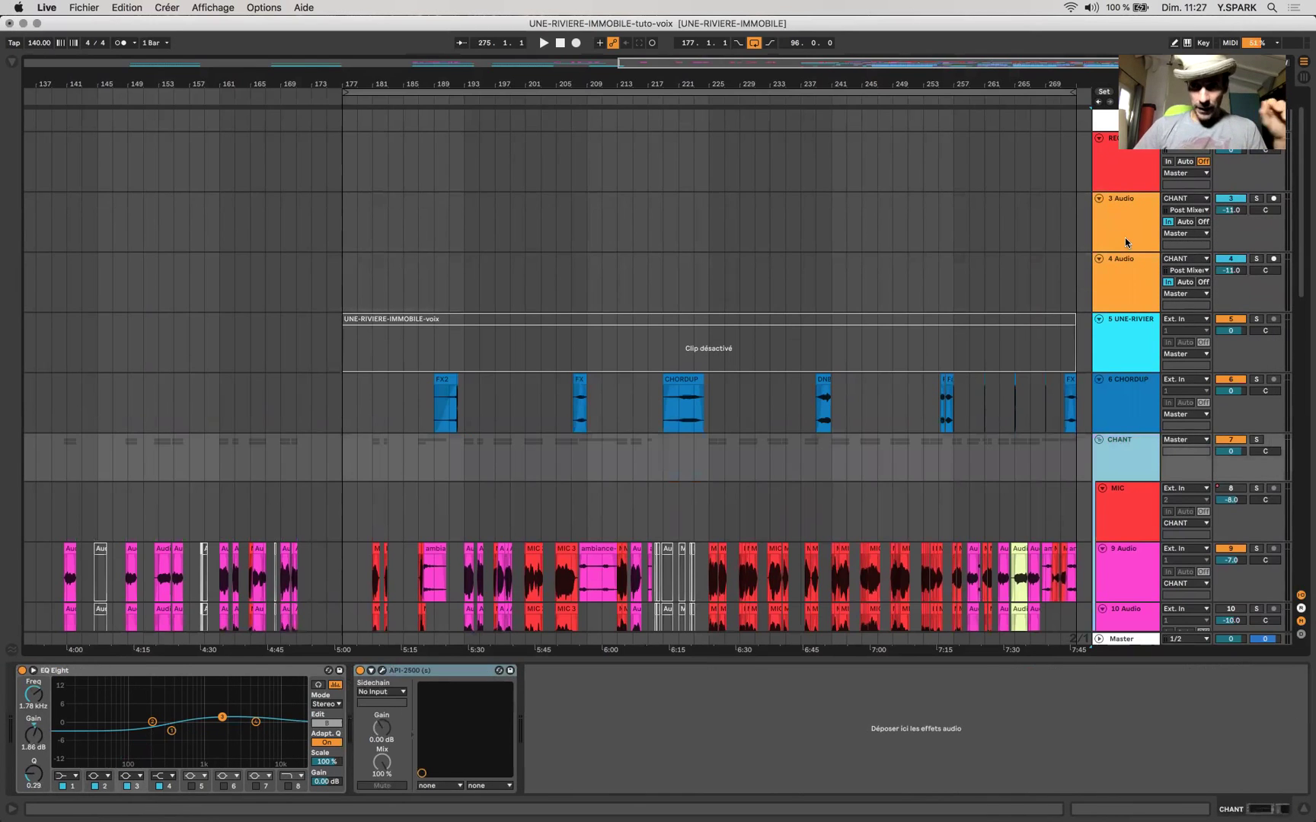
{"action": "left_click", "coordinate": [1124, 238]}
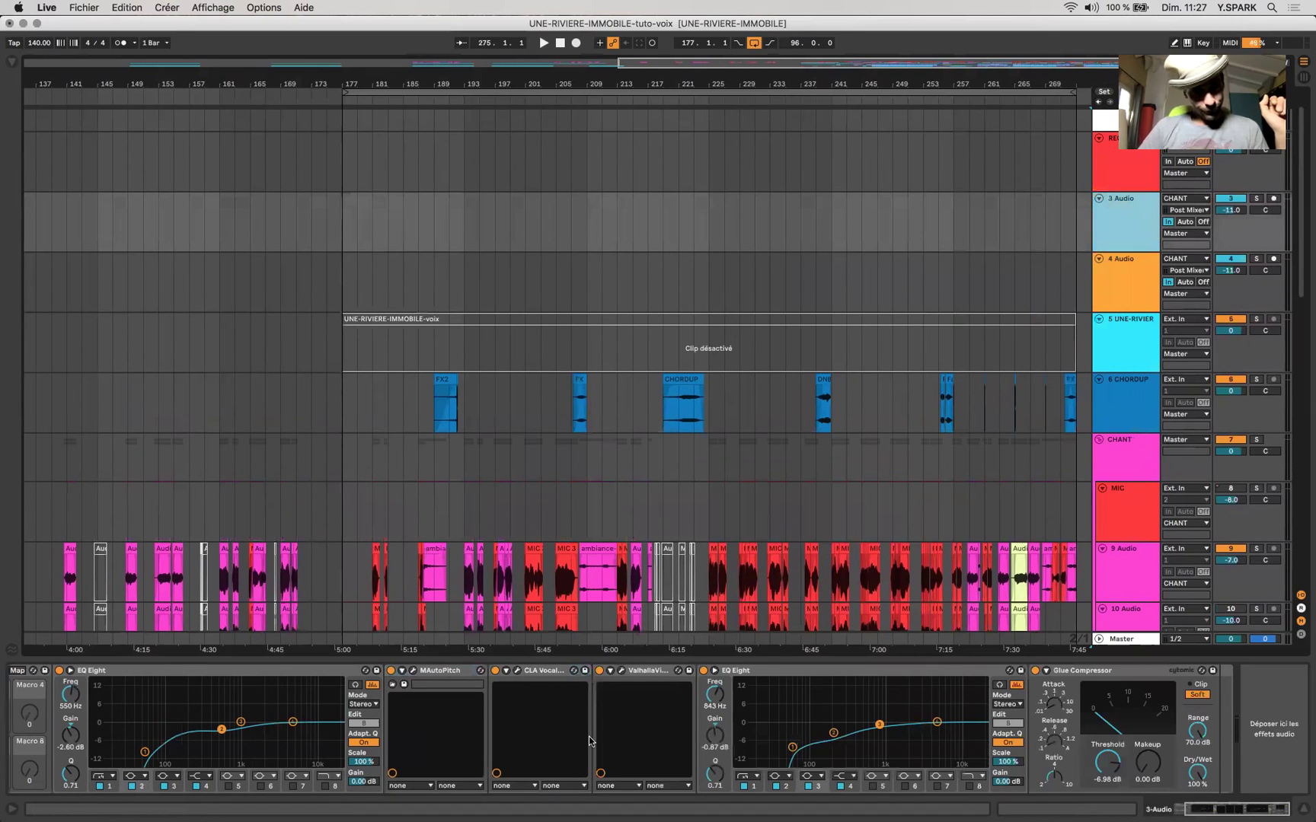
- Examine the VOCAL-PARALLELE rack on 3 Audio, from its macros through its full device chain
{"action": "scroll", "coordinate": [589, 736], "scroll_direction": "left", "scroll_amount": 3}
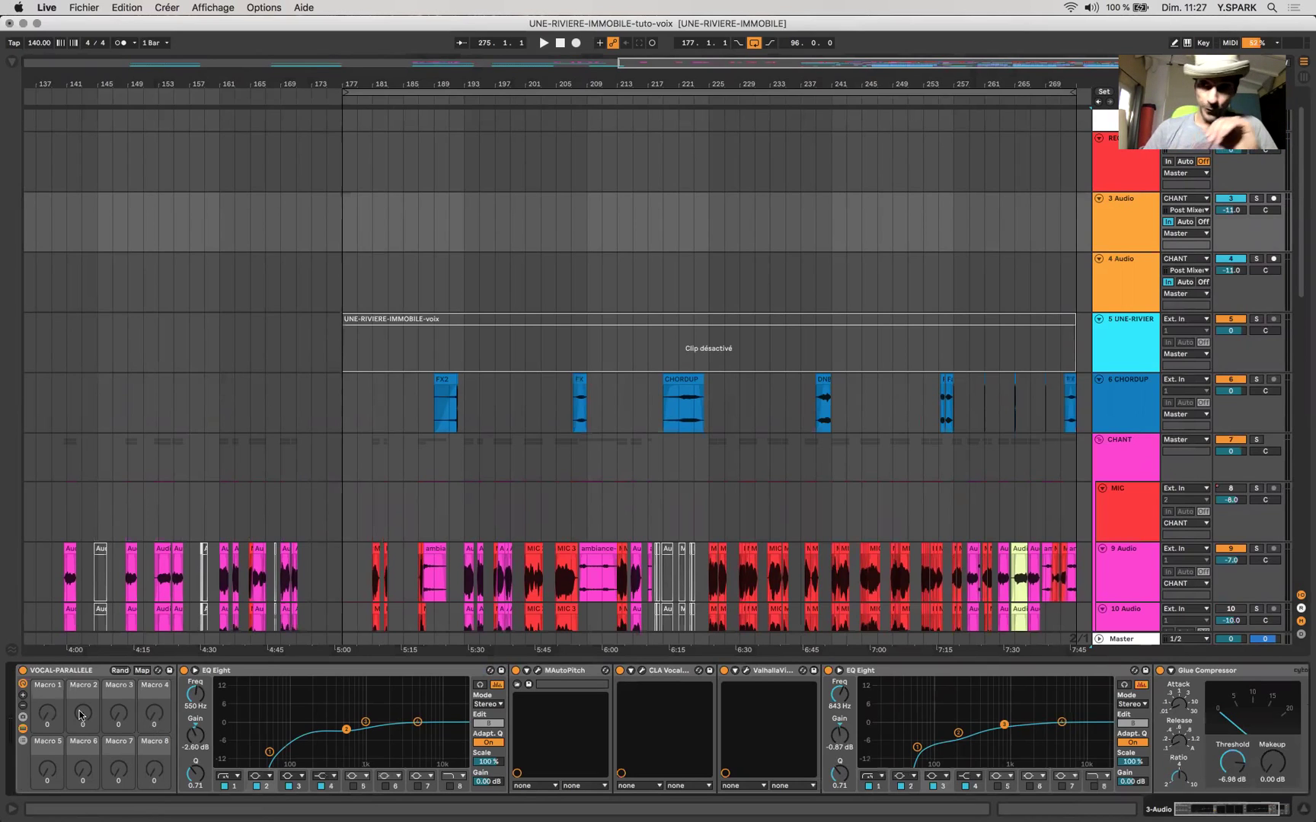
{"action": "left_click", "coordinate": [1108, 227]}
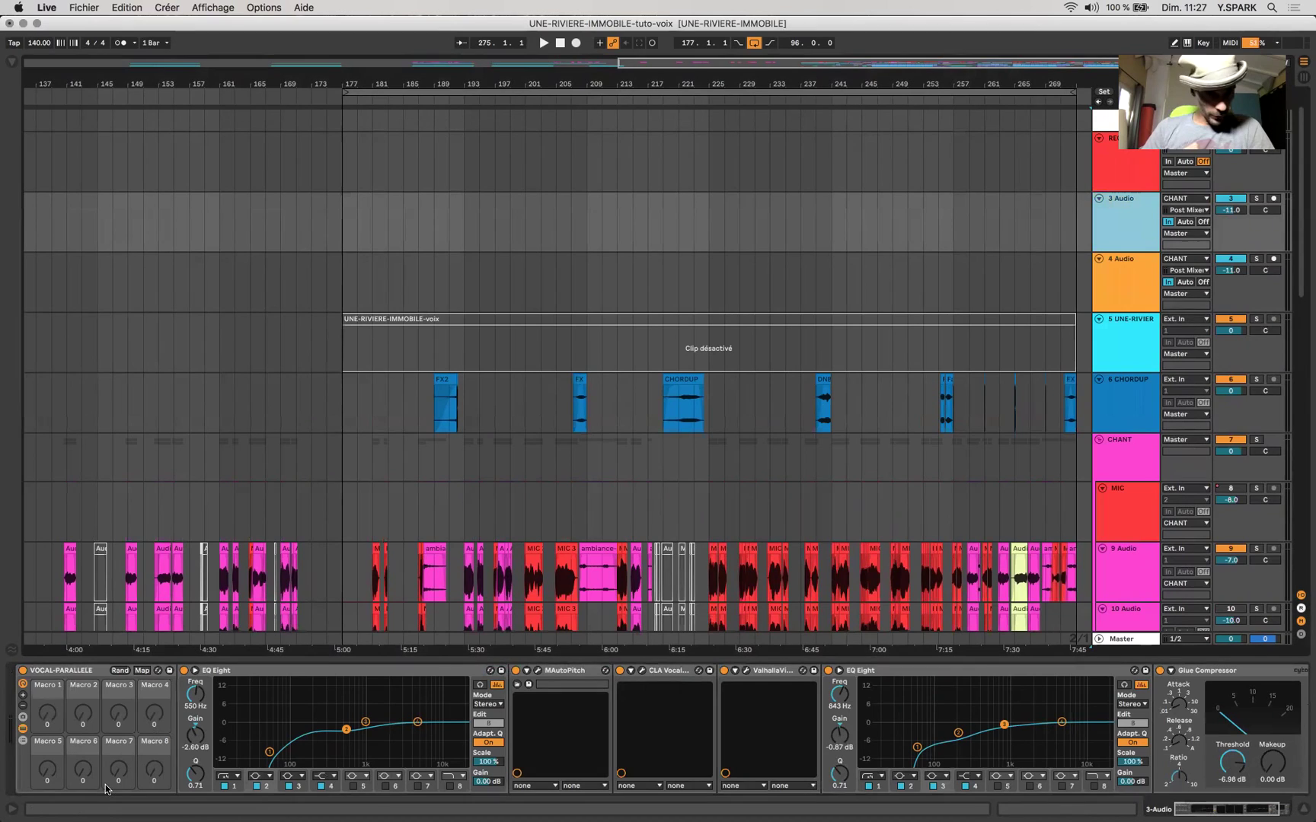
{"action": "scroll", "coordinate": [280, 704], "scroll_direction": "right", "scroll_amount": 4}
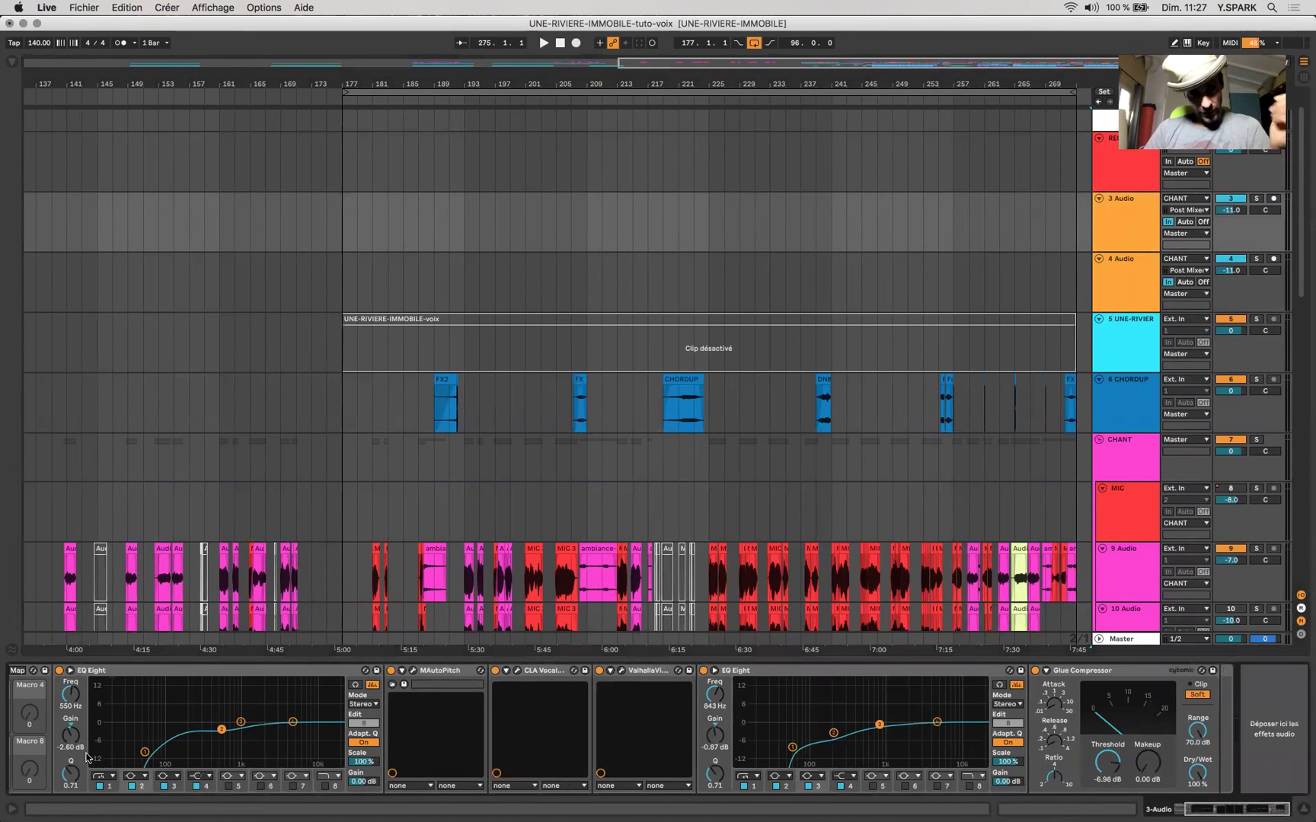
{"action": "scroll", "coordinate": [103, 761], "scroll_direction": "left", "scroll_amount": 4}
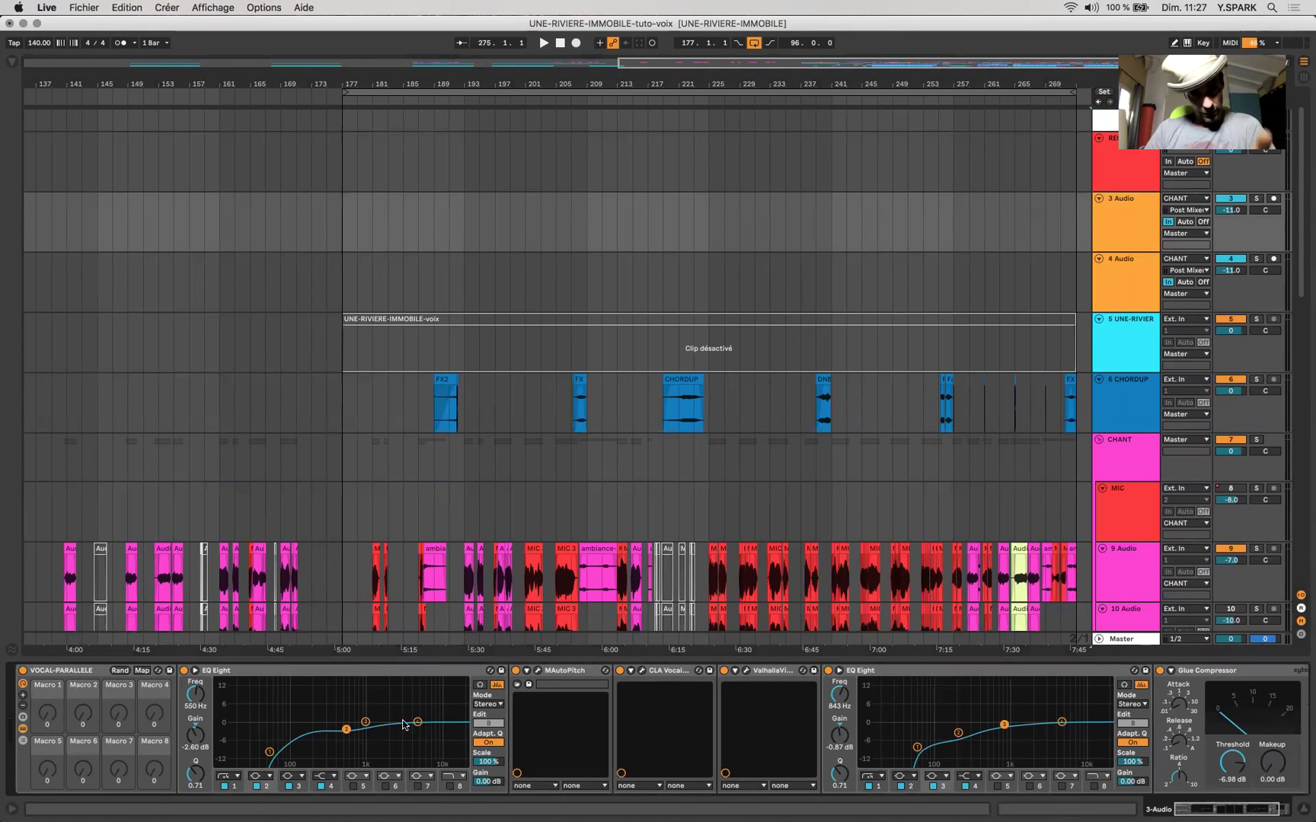
{"action": "scroll", "coordinate": [404, 725], "scroll_direction": "right", "scroll_amount": 4}
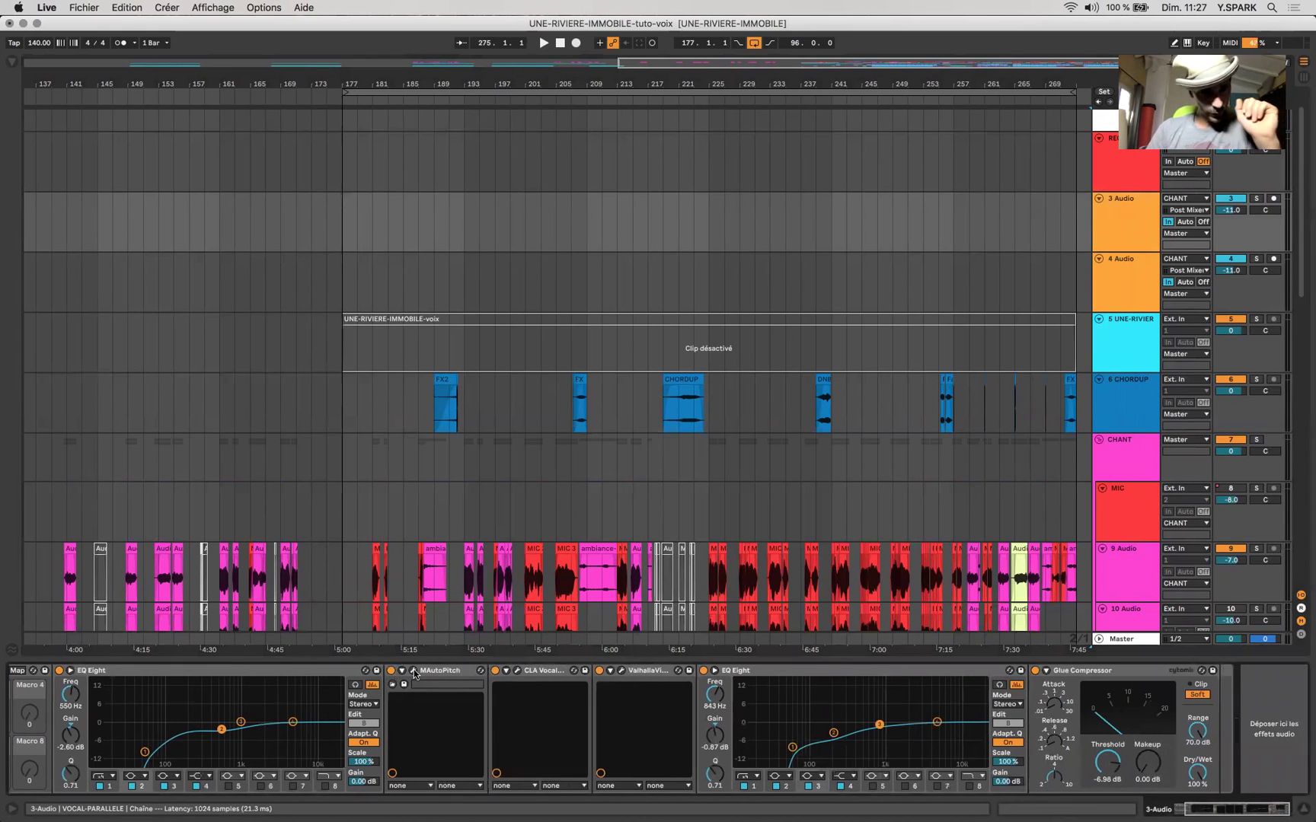
- Open the MAutoPitch interface on 3 Audio, review its tuning, width and formant settings, and close it
{"action": "left_click", "coordinate": [414, 671]}
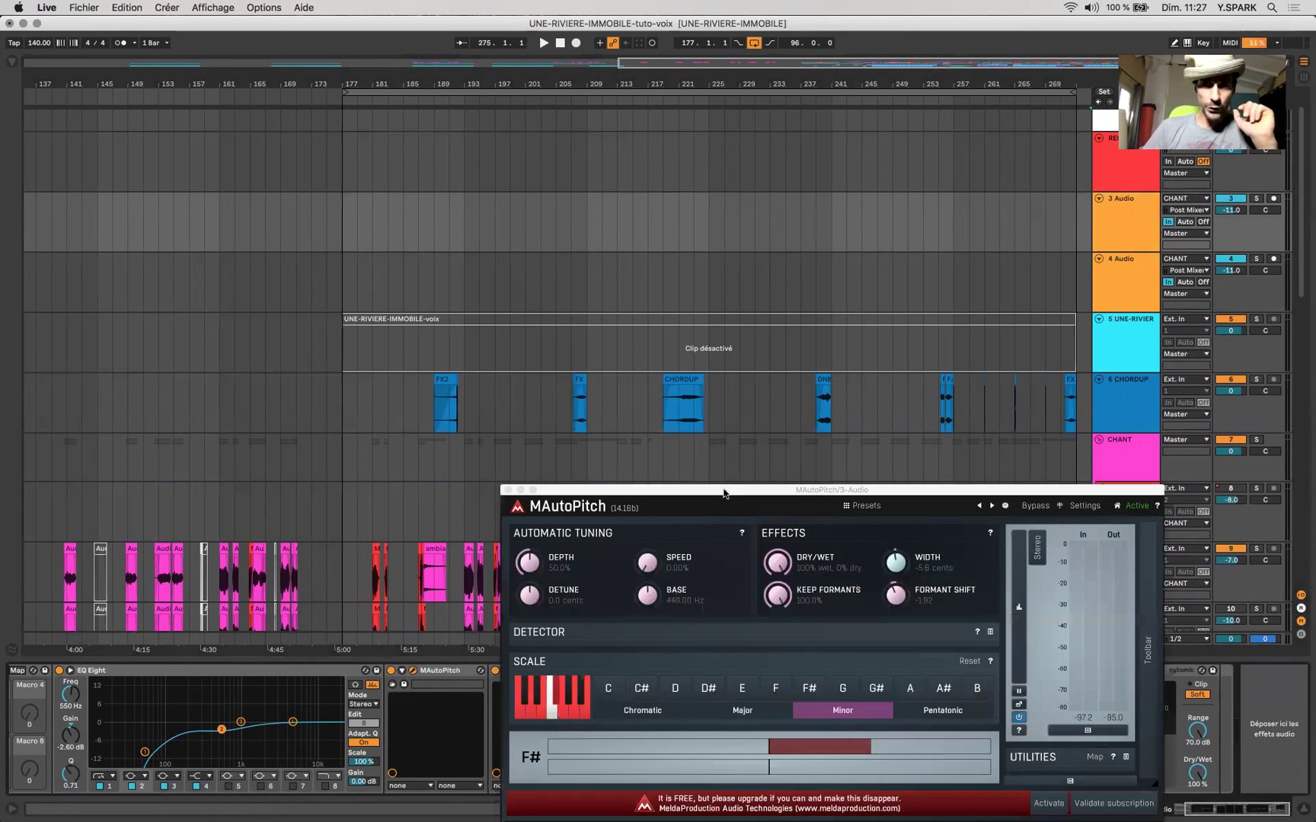
{"action": "left_click_drag", "start_coordinate": [540, 410], "coordinate": [368, 290]}
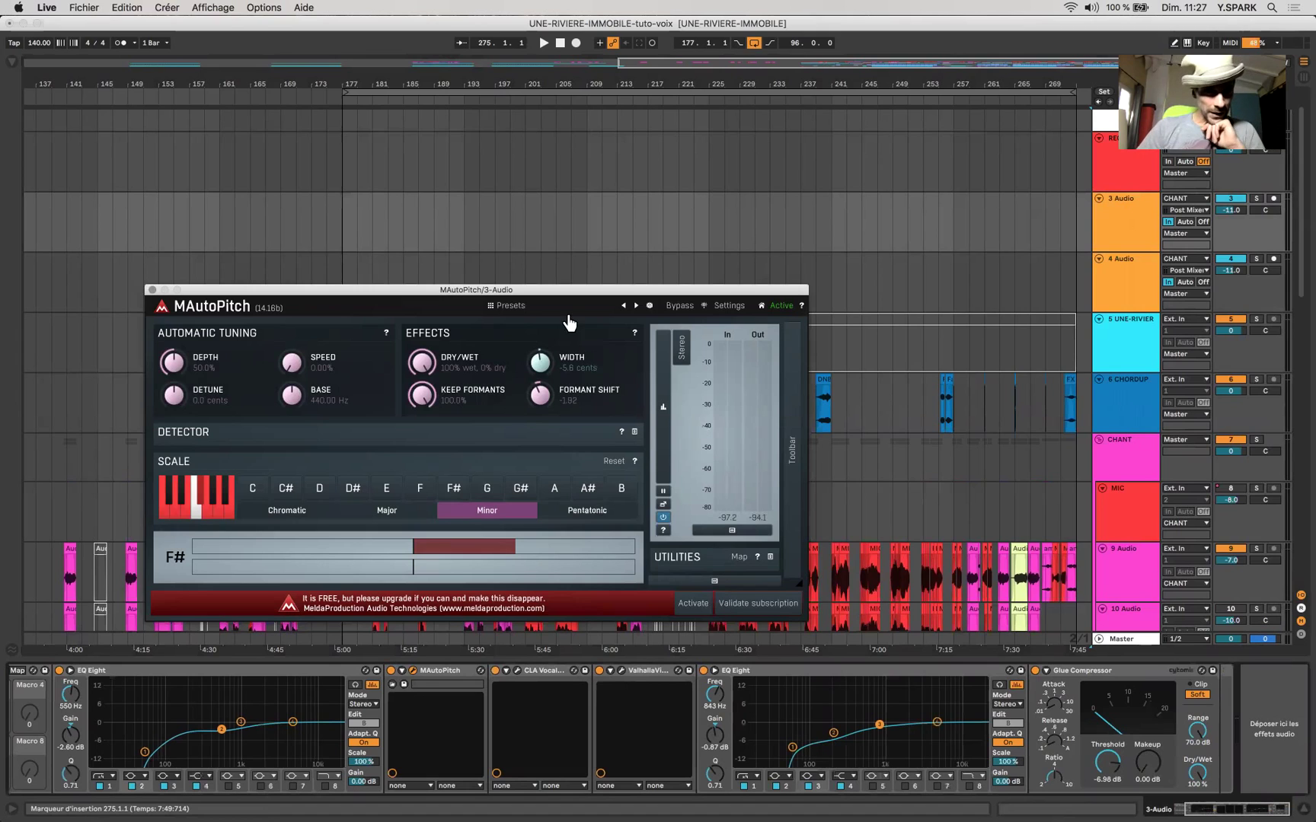
{"action": "left_click_drag", "start_coordinate": [549, 290], "coordinate": [534, 225]}
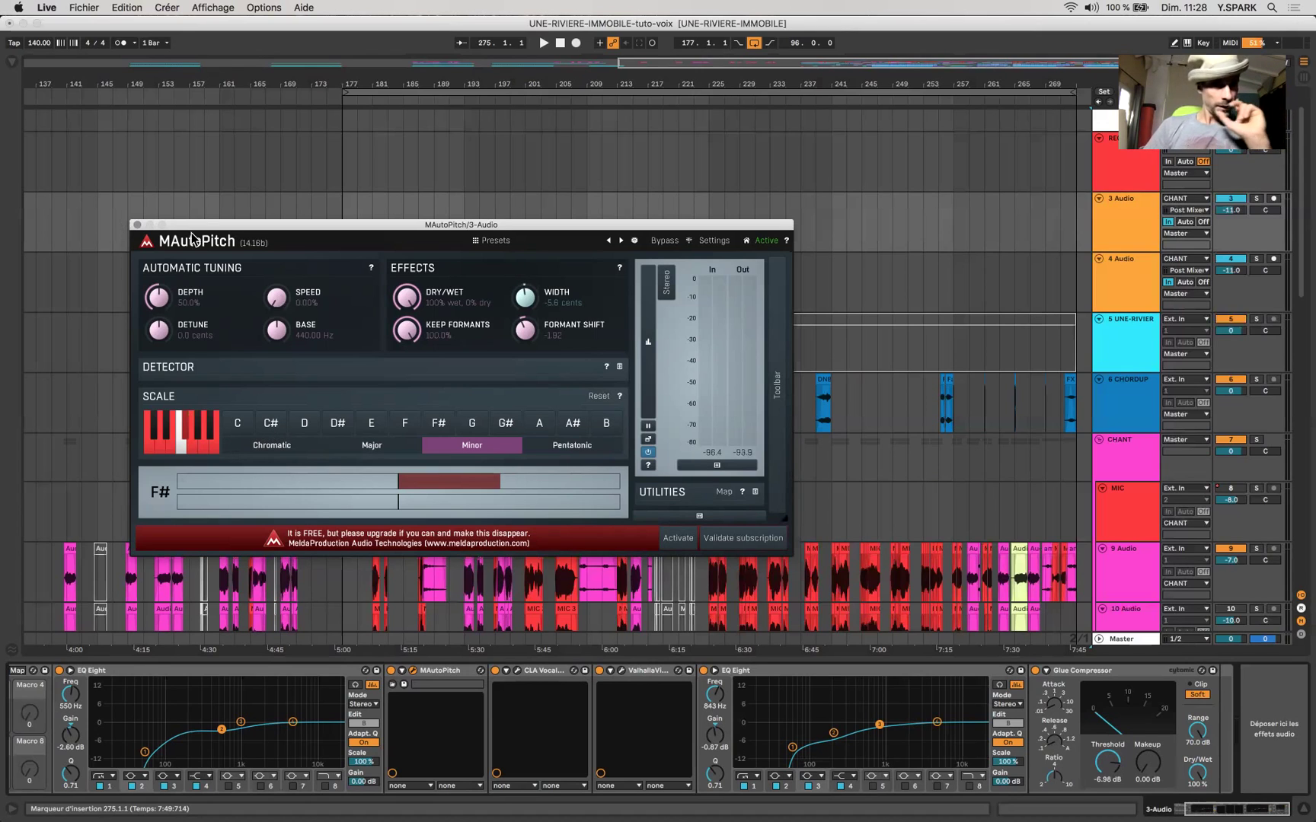
{"action": "left_click", "coordinate": [137, 227]}
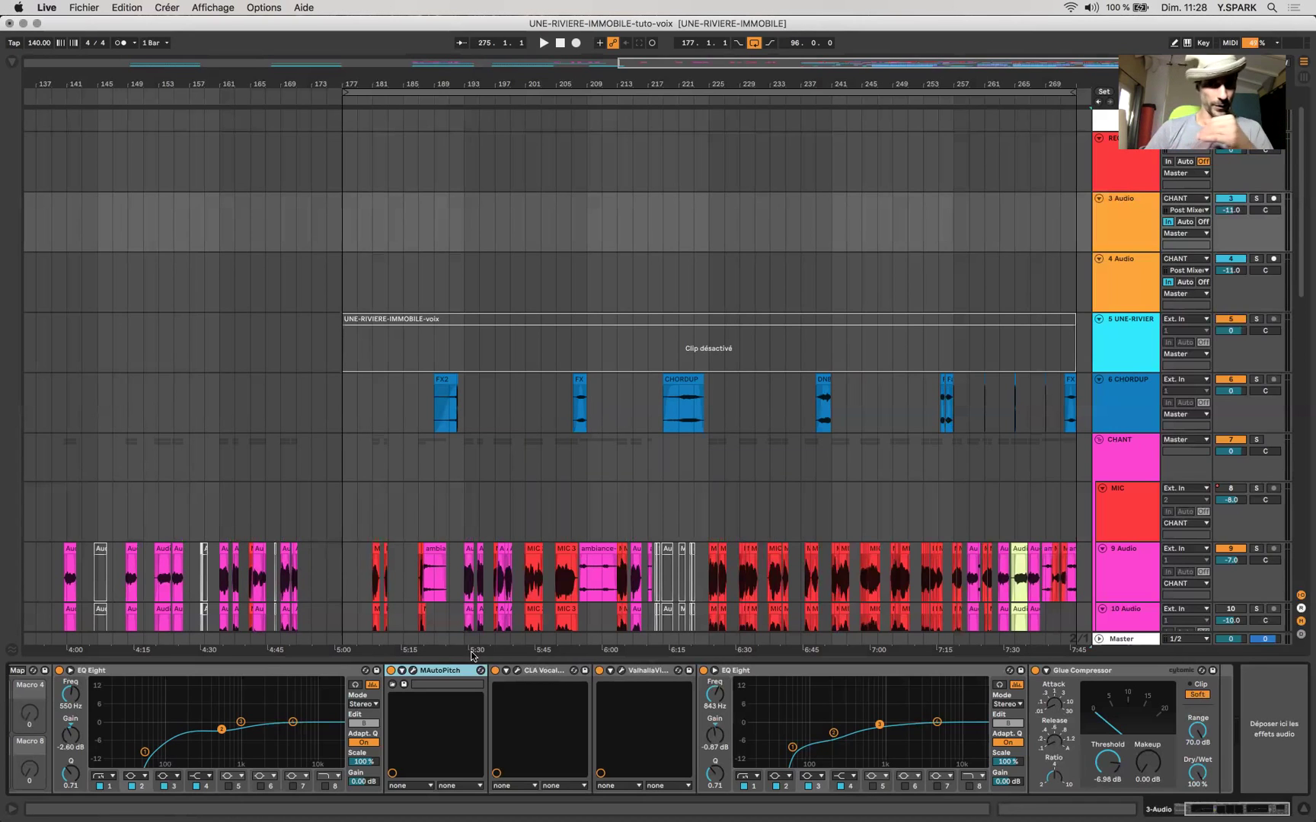
- Display the effect chain of 9 Audio for comparison with the parallel tracks
{"action": "scroll", "coordinate": [747, 480], "scroll_direction": "down", "scroll_amount": 1}
{"action": "scroll", "coordinate": [1150, 485], "scroll_direction": "down", "scroll_amount": 3}
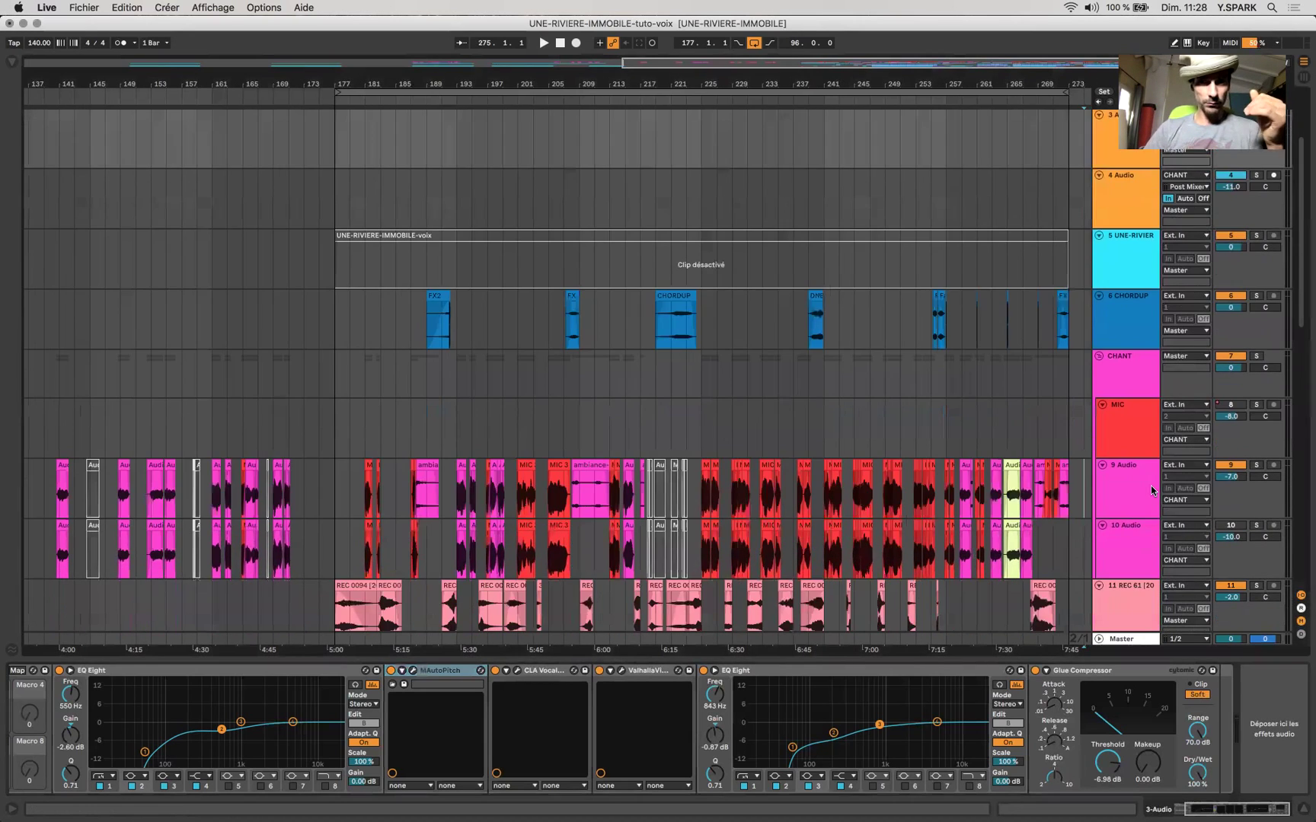
{"action": "left_click", "coordinate": [1151, 485]}
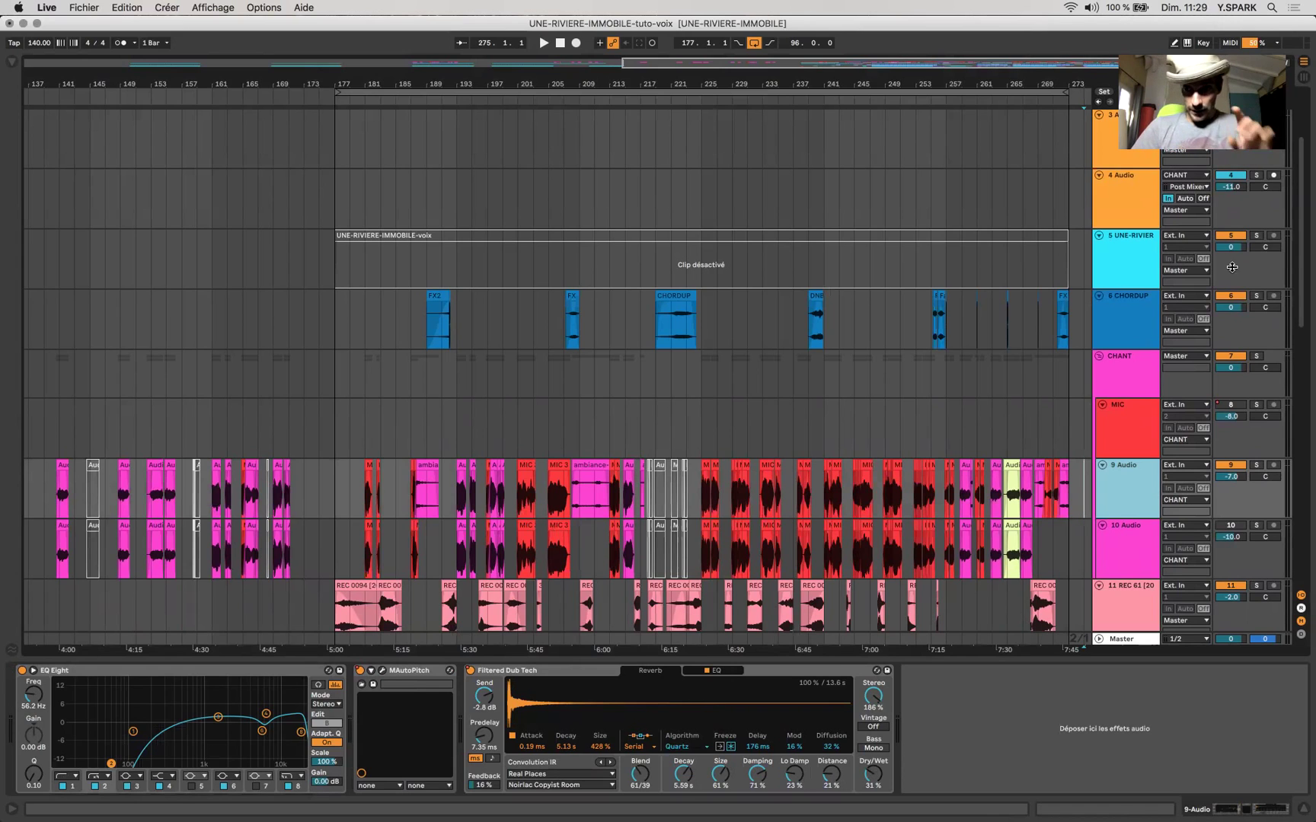
- Solo the CHANT group with 4 Audio deactivated, and select the MIC 3 clip near bar 205 on 9 Audio
{"action": "scroll", "coordinate": [1164, 265], "scroll_direction": "up", "scroll_amount": 4}
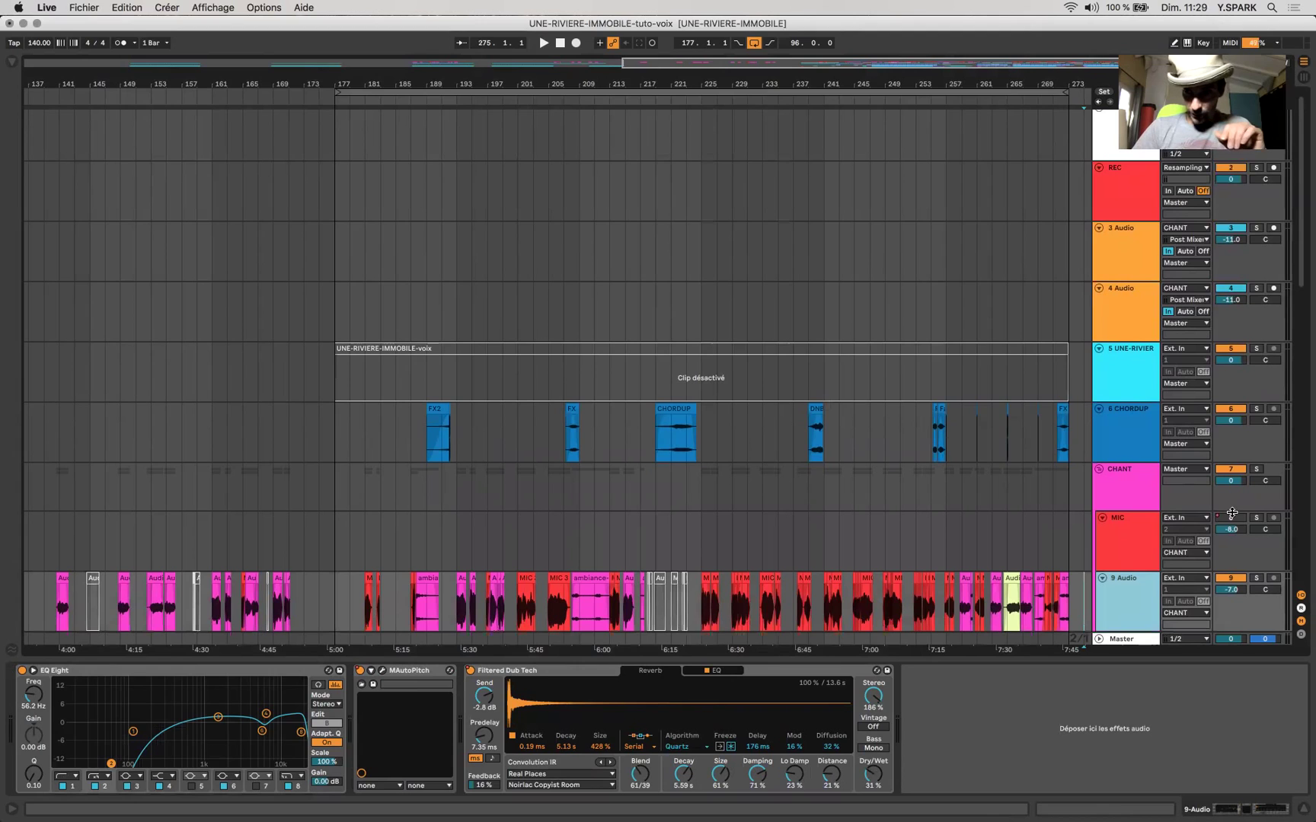
{"action": "left_click", "coordinate": [1228, 289]}
{"action": "left_click", "coordinate": [1258, 470]}
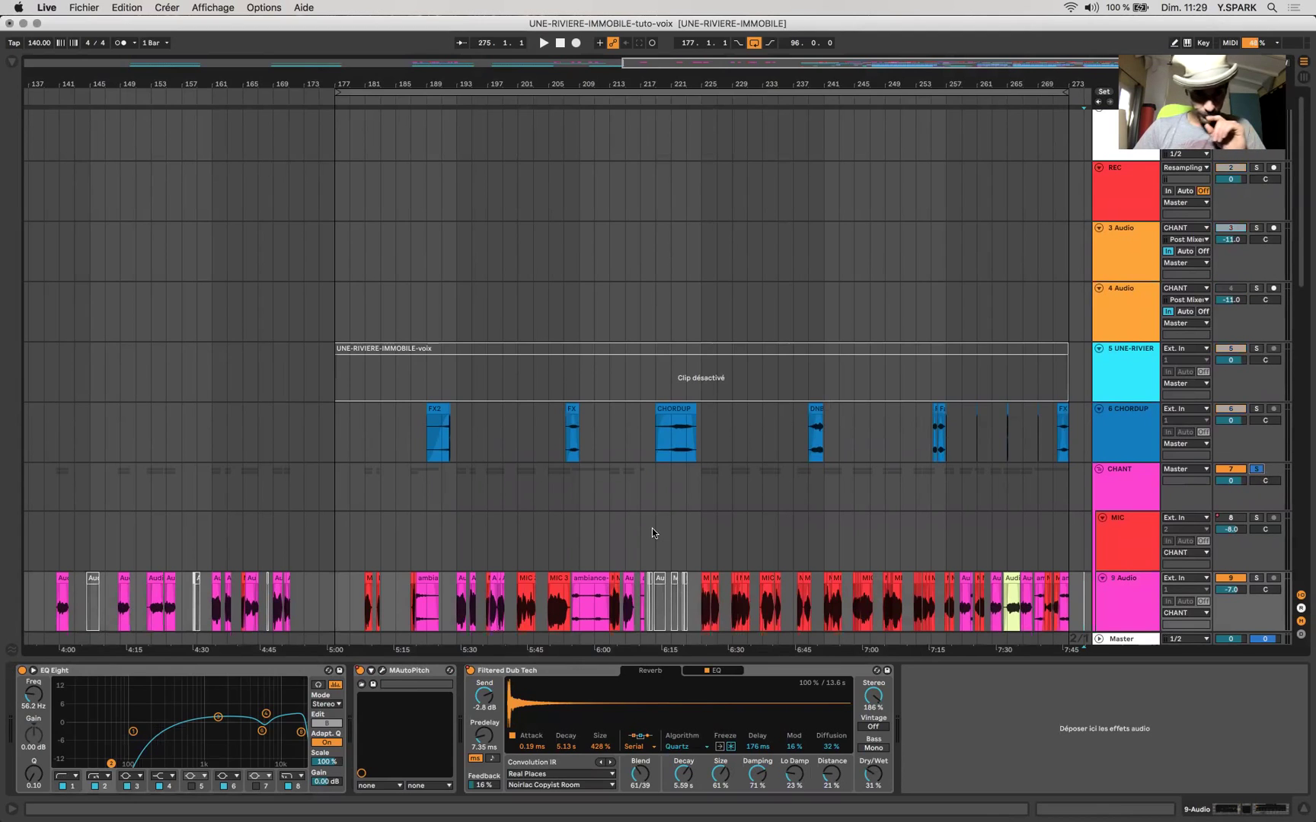
{"action": "left_click", "coordinate": [560, 579]}
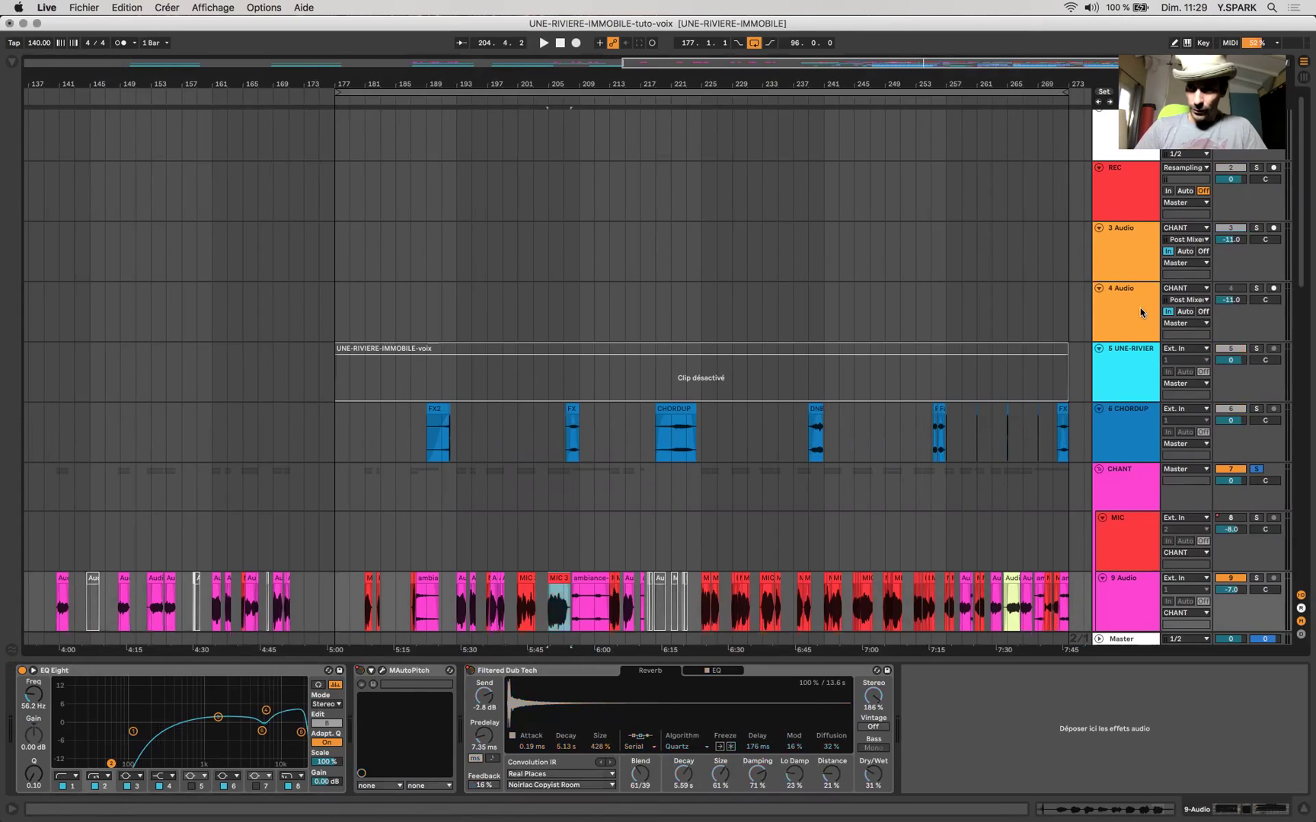
{"action": "left_click", "coordinate": [1130, 246]}
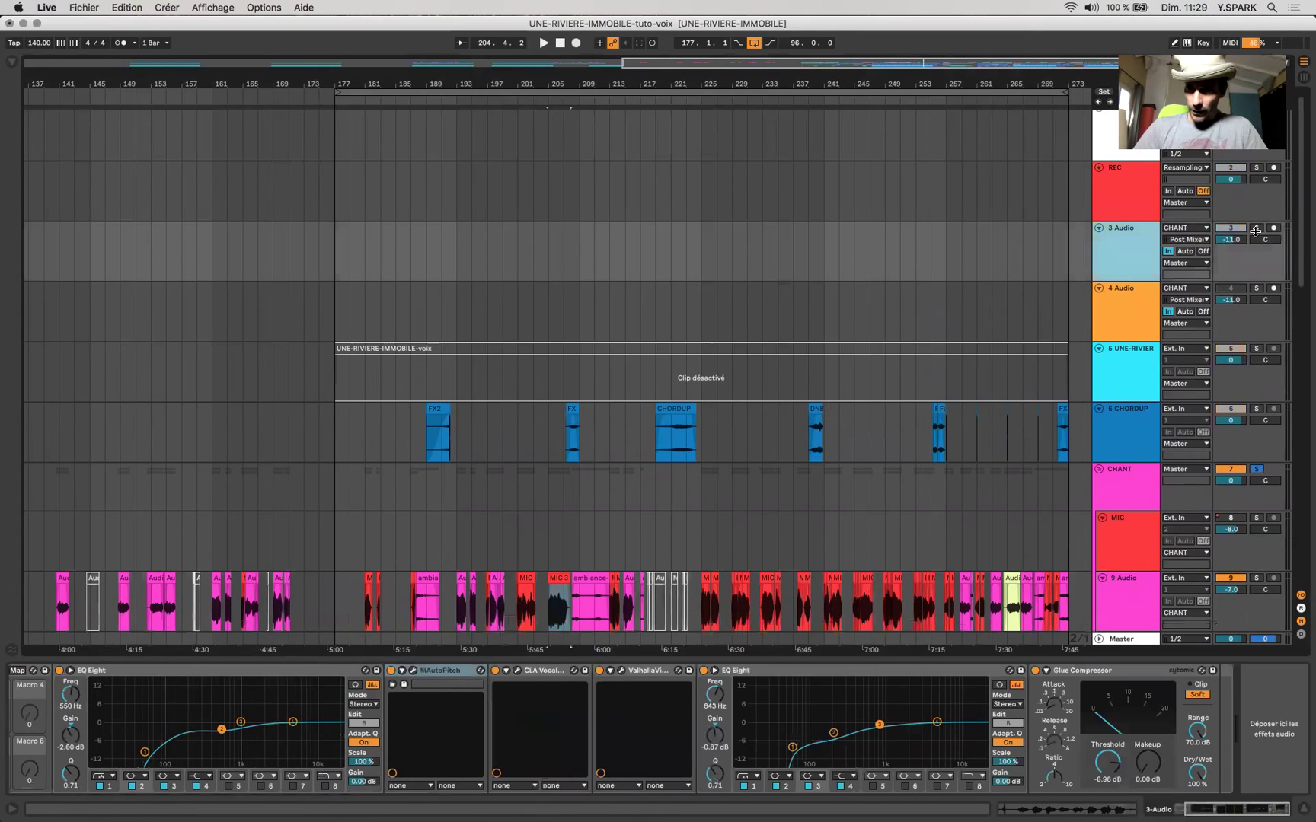
{"action": "left_click", "coordinate": [1256, 227]}
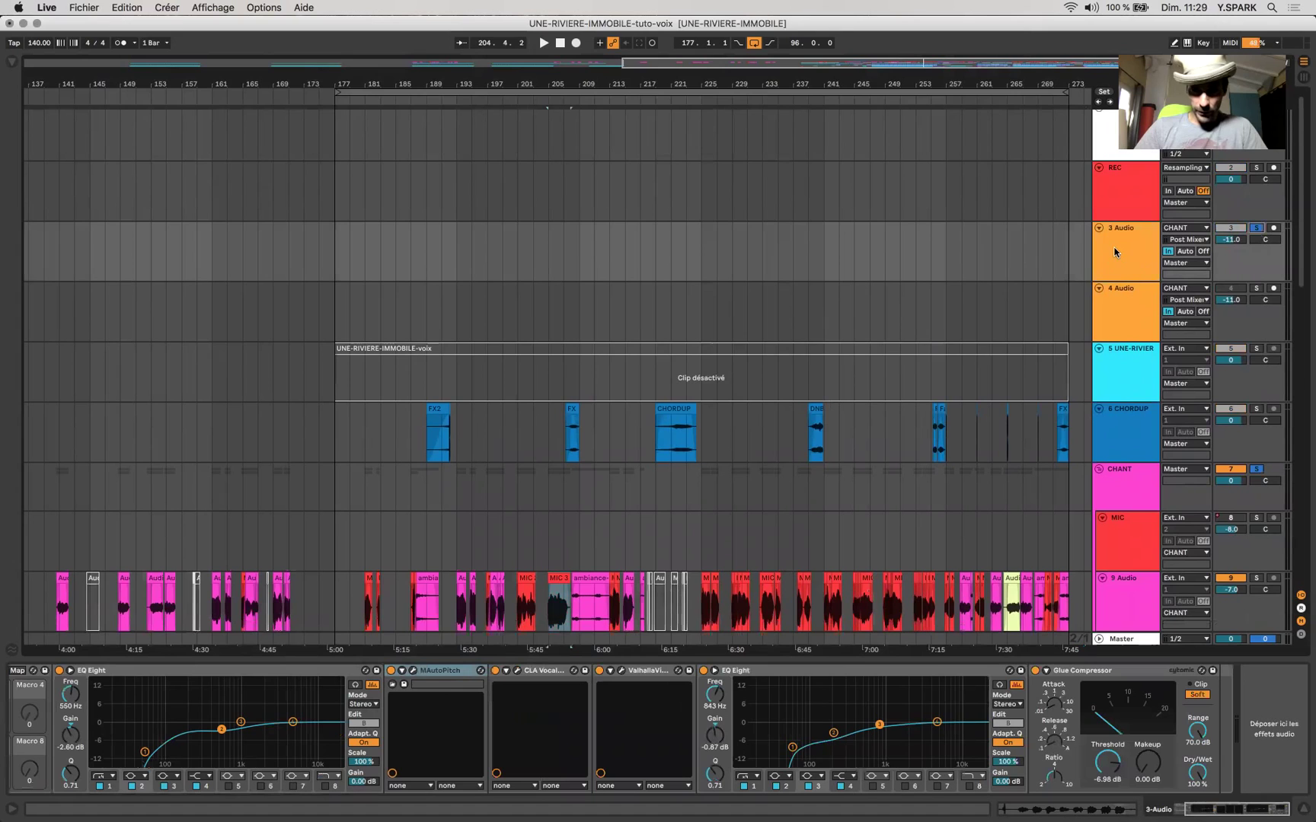
{"action": "left_click", "coordinate": [1120, 324]}
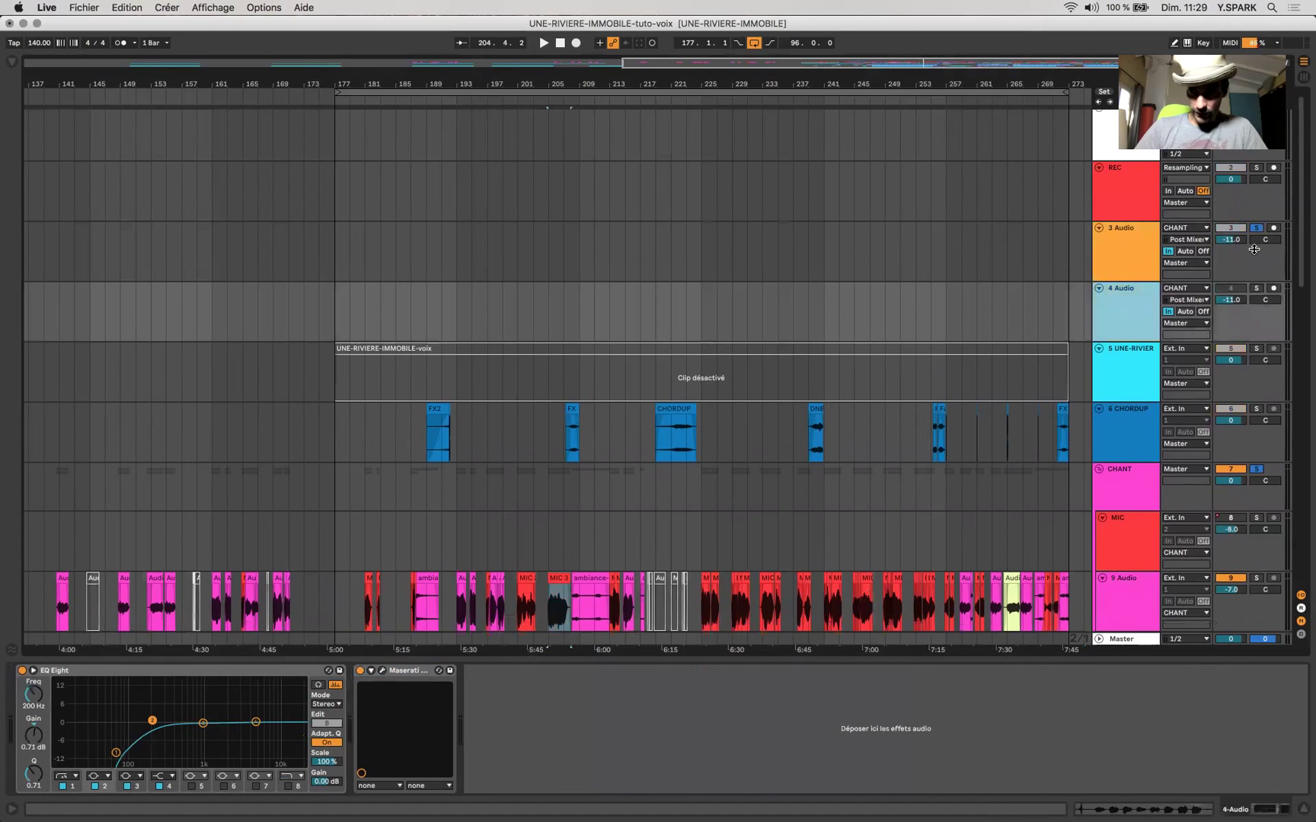
{"action": "left_click", "coordinate": [1256, 228]}
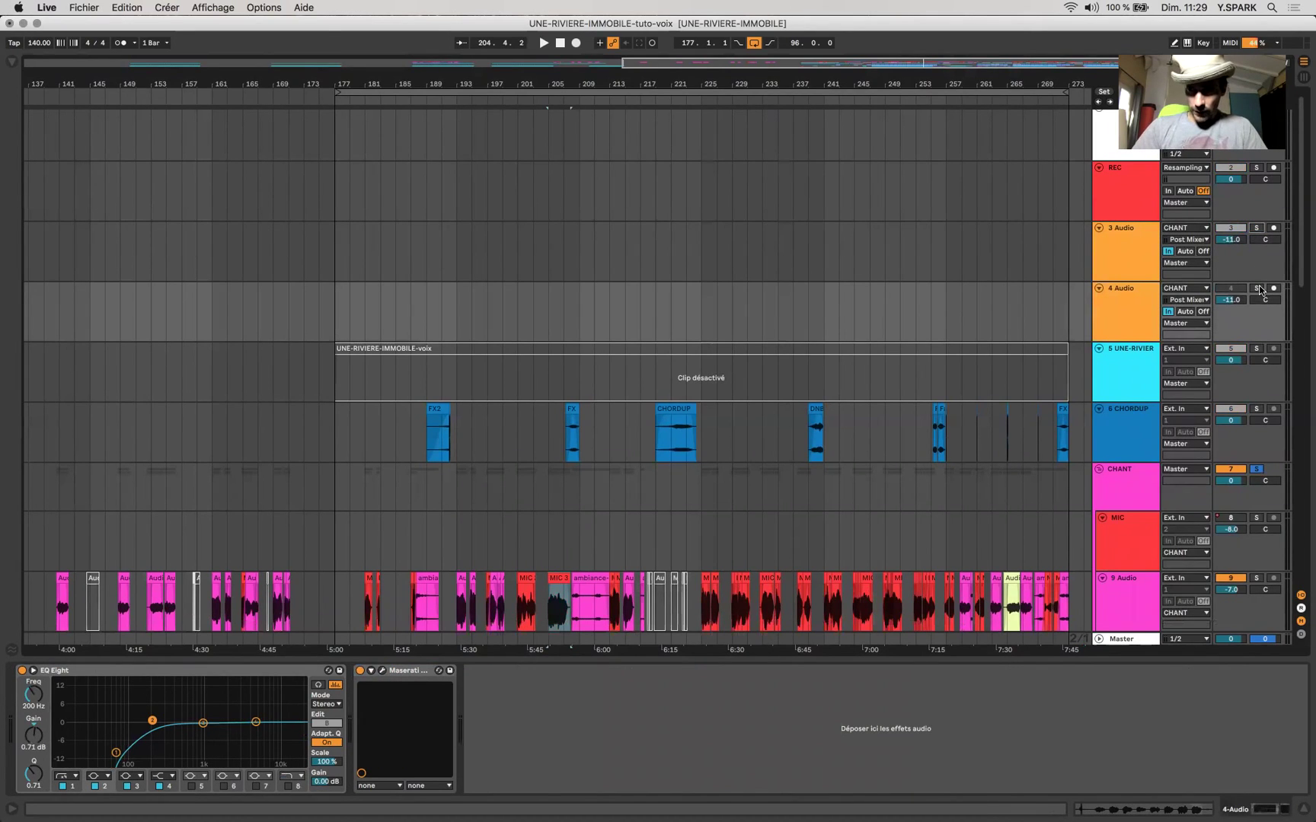
- Play the selected MIC 3 clip with 4 Audio soloed alongside CHANT and again without it to compare the parallel effect
{"action": "left_click", "coordinate": [1256, 288]}
{"action": "key", "text": "space"}
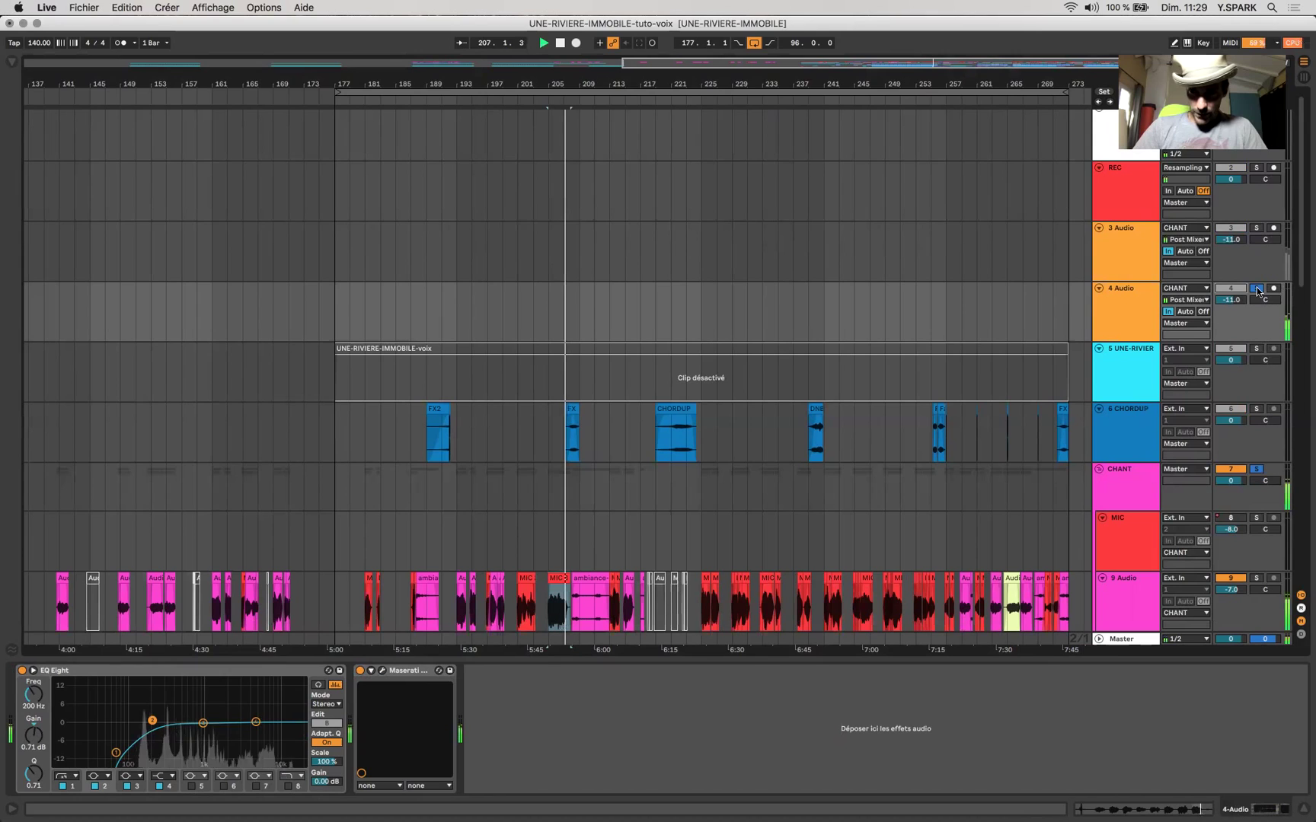
{"action": "left_click", "coordinate": [1256, 288]}
{"action": "key", "text": "space"}
{"action": "key", "text": "space"}
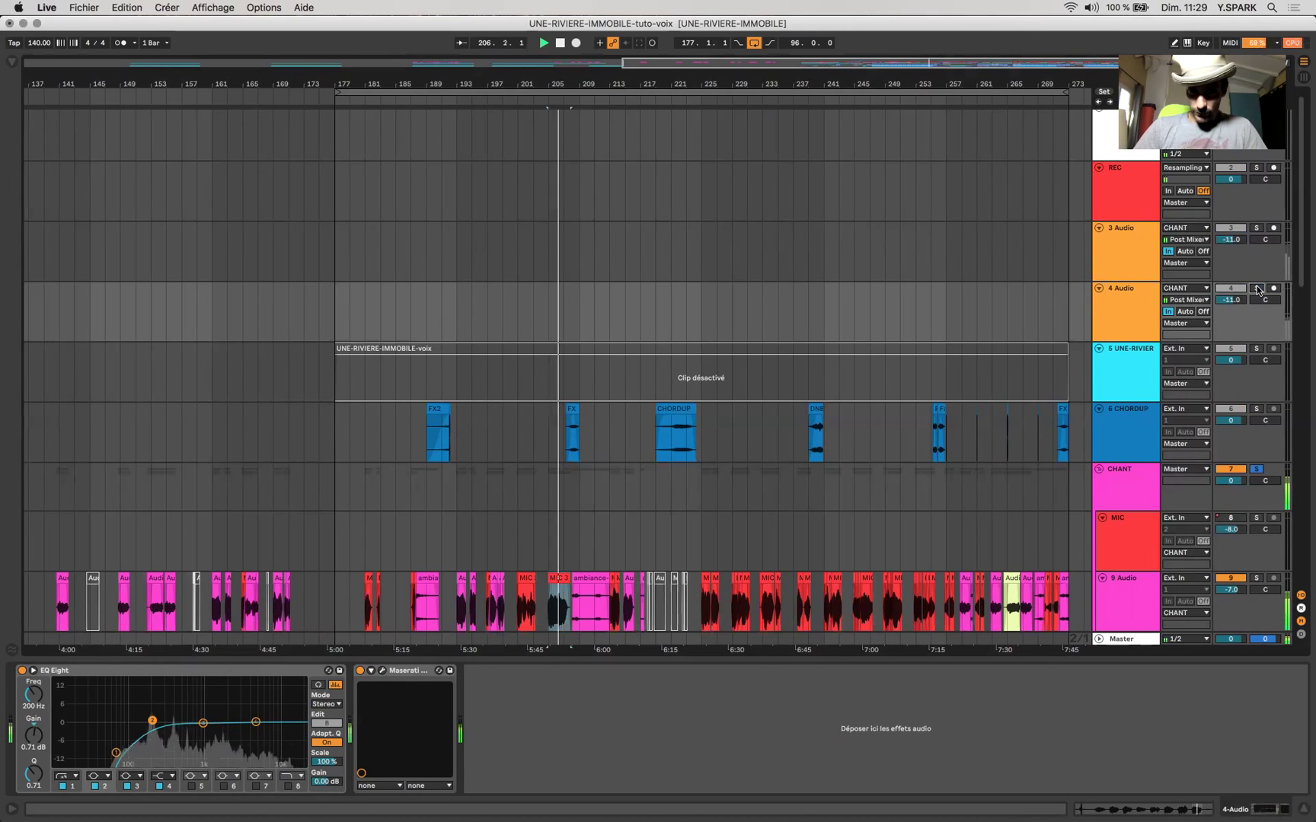
{"action": "key", "text": "space"}
{"action": "left_click", "coordinate": [1255, 289]}
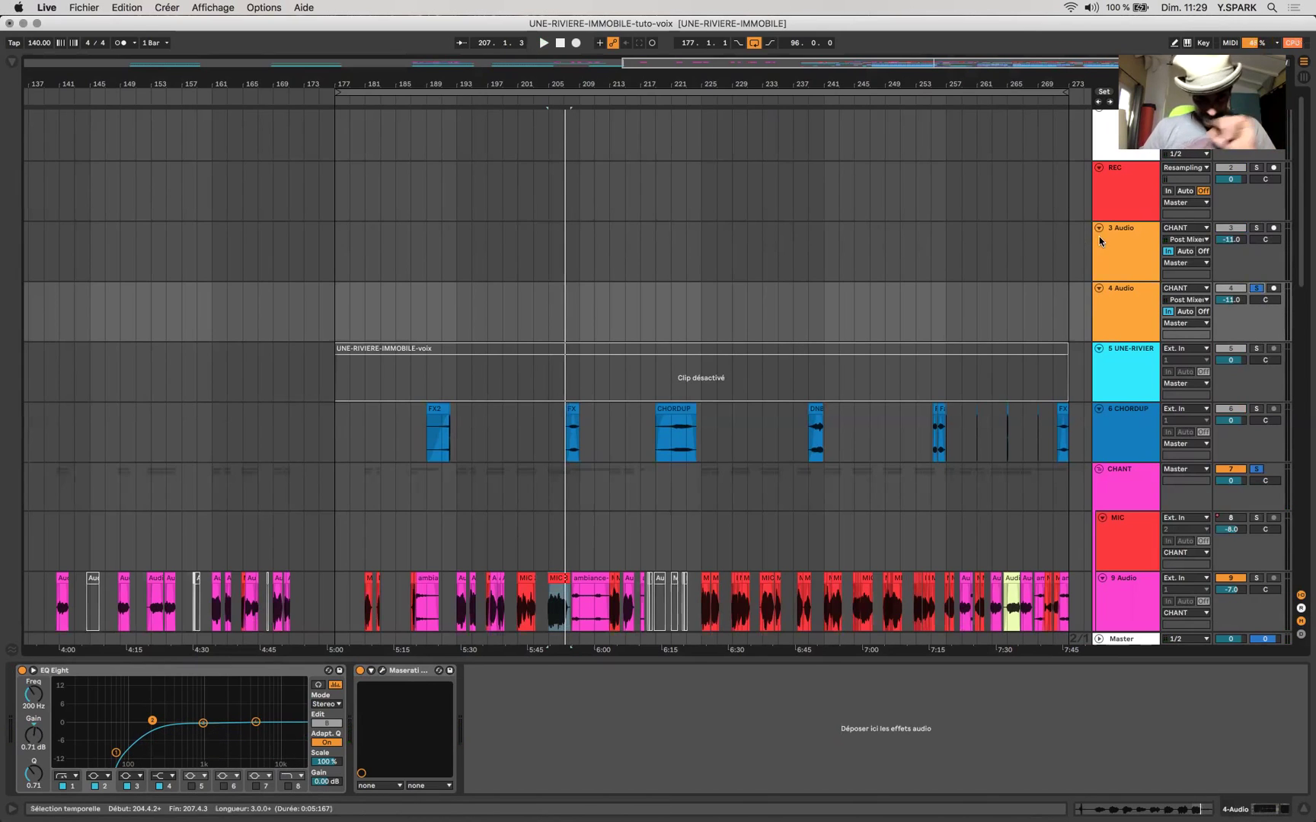
- Switch the solo from 4 Audio to 3 Audio, play the vocal clip alongside CHANT, and turn 3 Audio's solo off
{"action": "scroll", "coordinate": [907, 224], "scroll_direction": "down", "scroll_amount": 2}
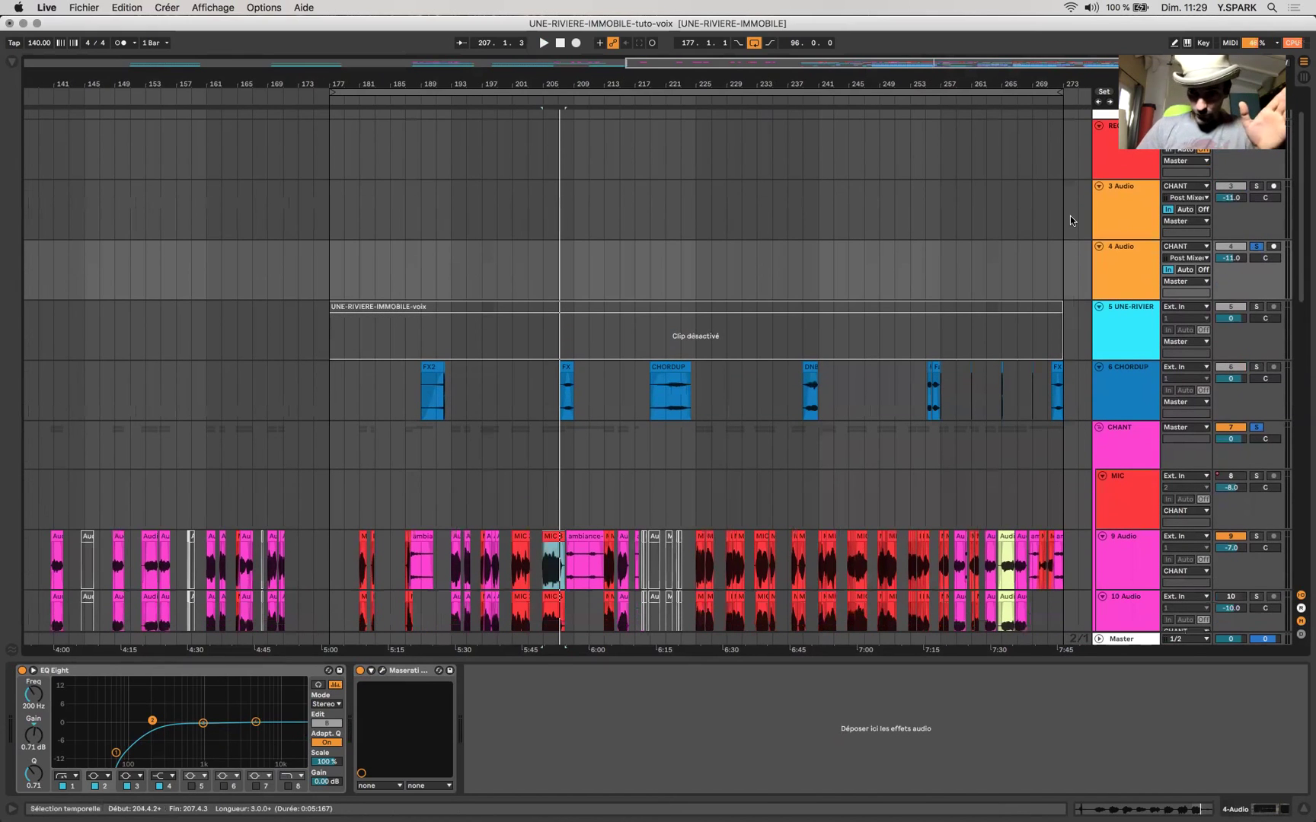
{"action": "left_click", "coordinate": [1114, 254]}
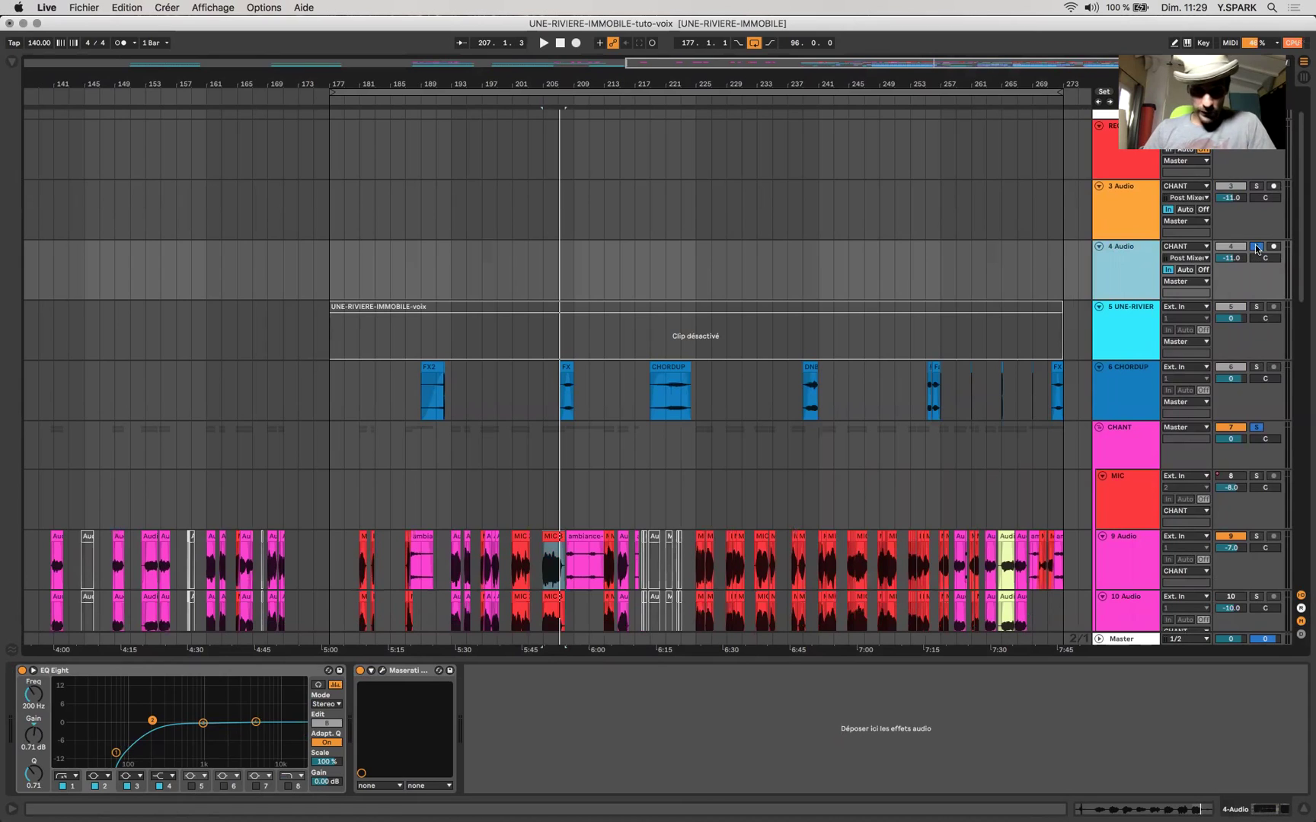
{"action": "left_click", "coordinate": [1257, 186]}
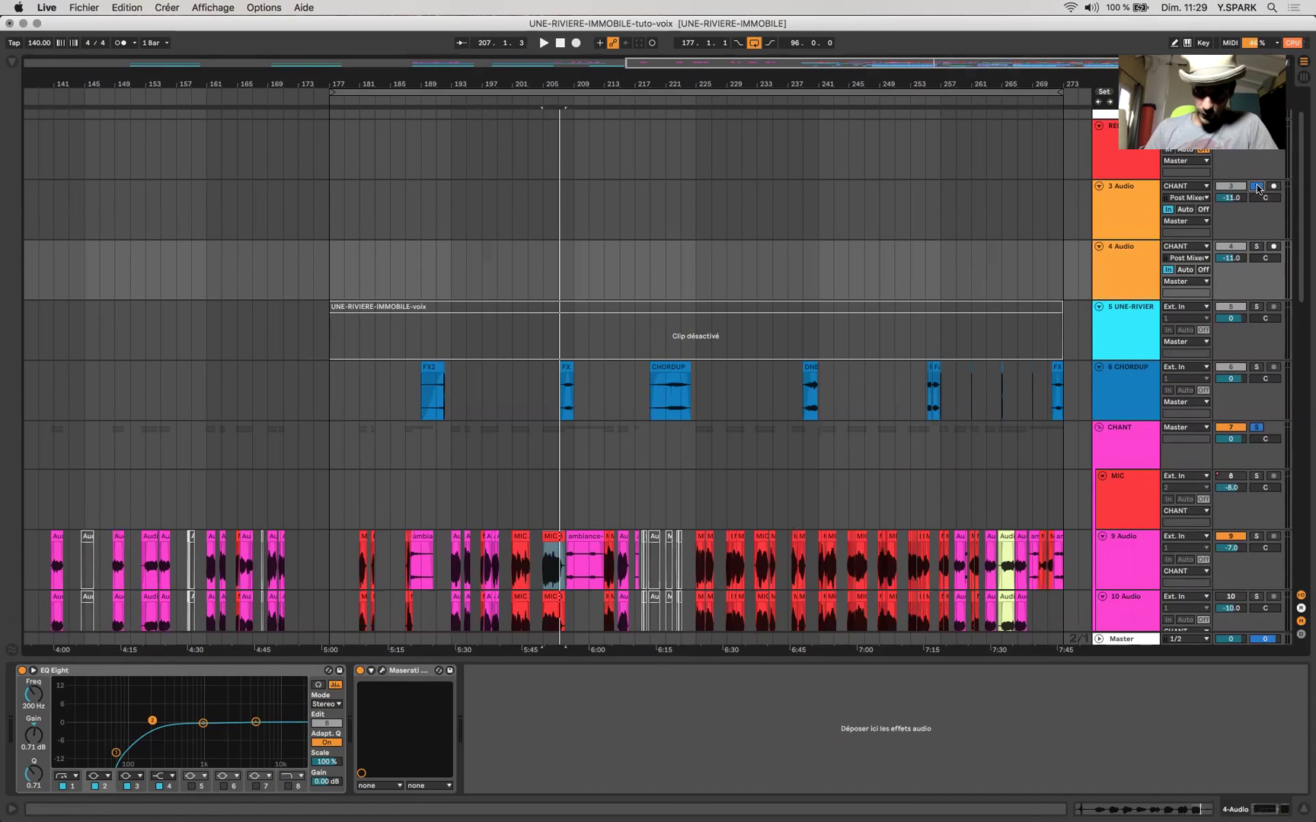
{"action": "key", "text": "space"}
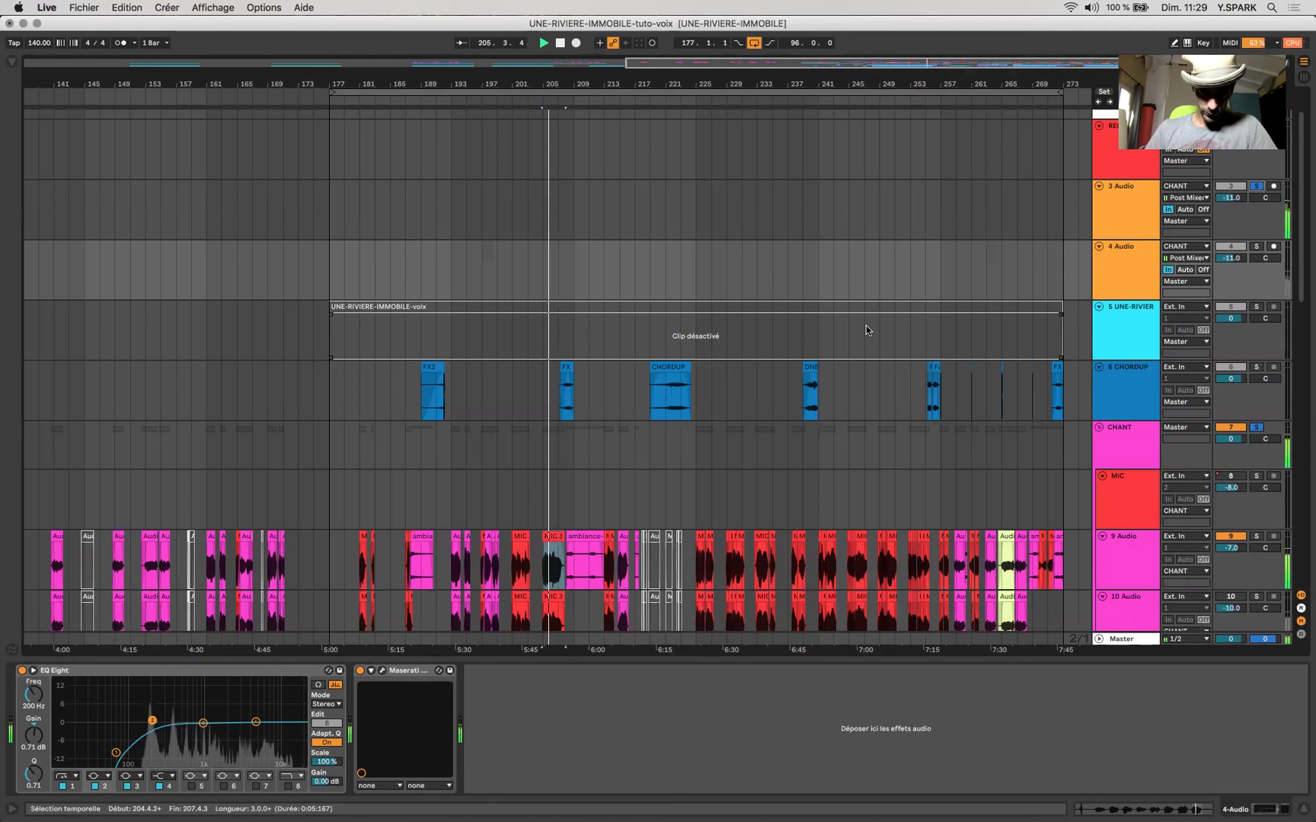
{"action": "left_click", "coordinate": [1256, 189]}
{"action": "key", "text": "space"}
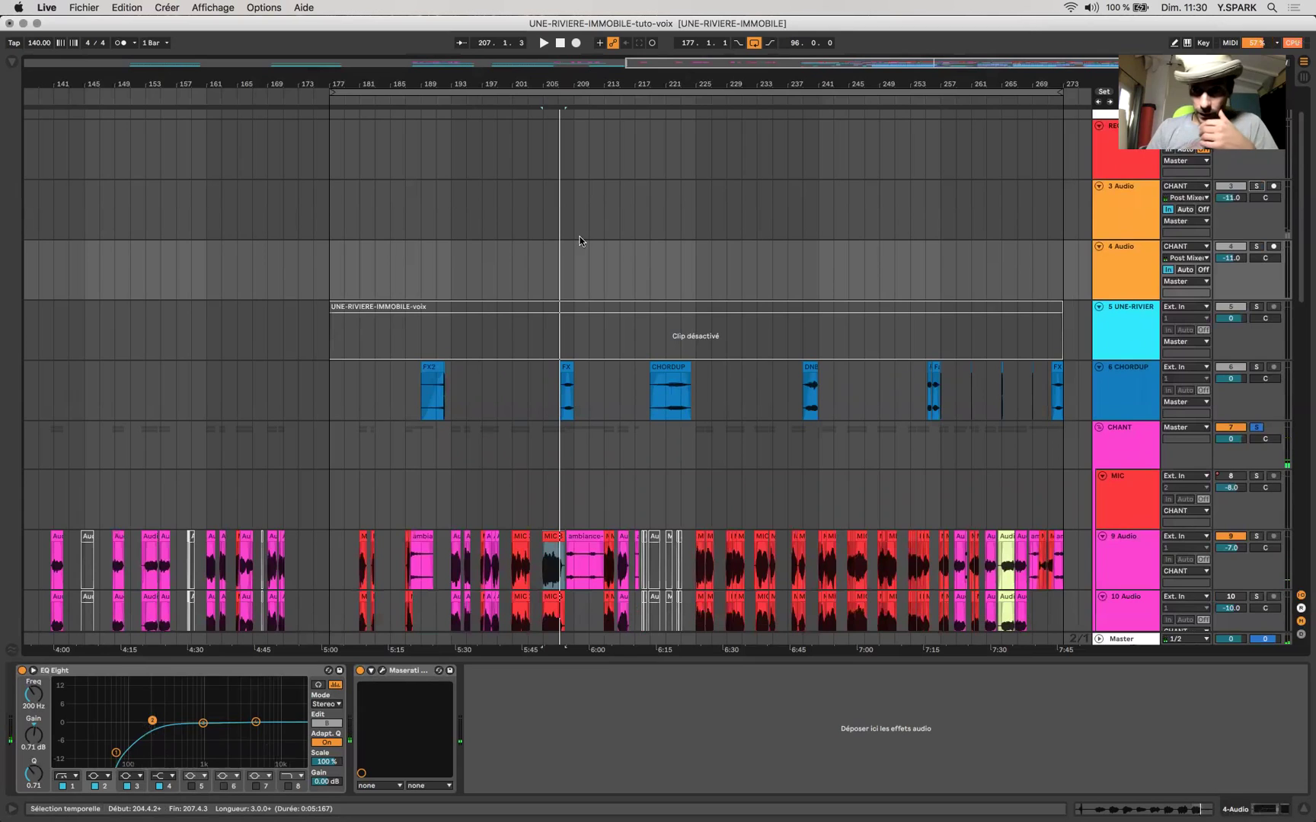
- Place the insert marker at bars 205 and 207 on the parallel tracks to compare 4 Audio's chain with 3 Audio's VOCAL-PARALLELE rack
{"action": "left_click", "coordinate": [561, 255]}
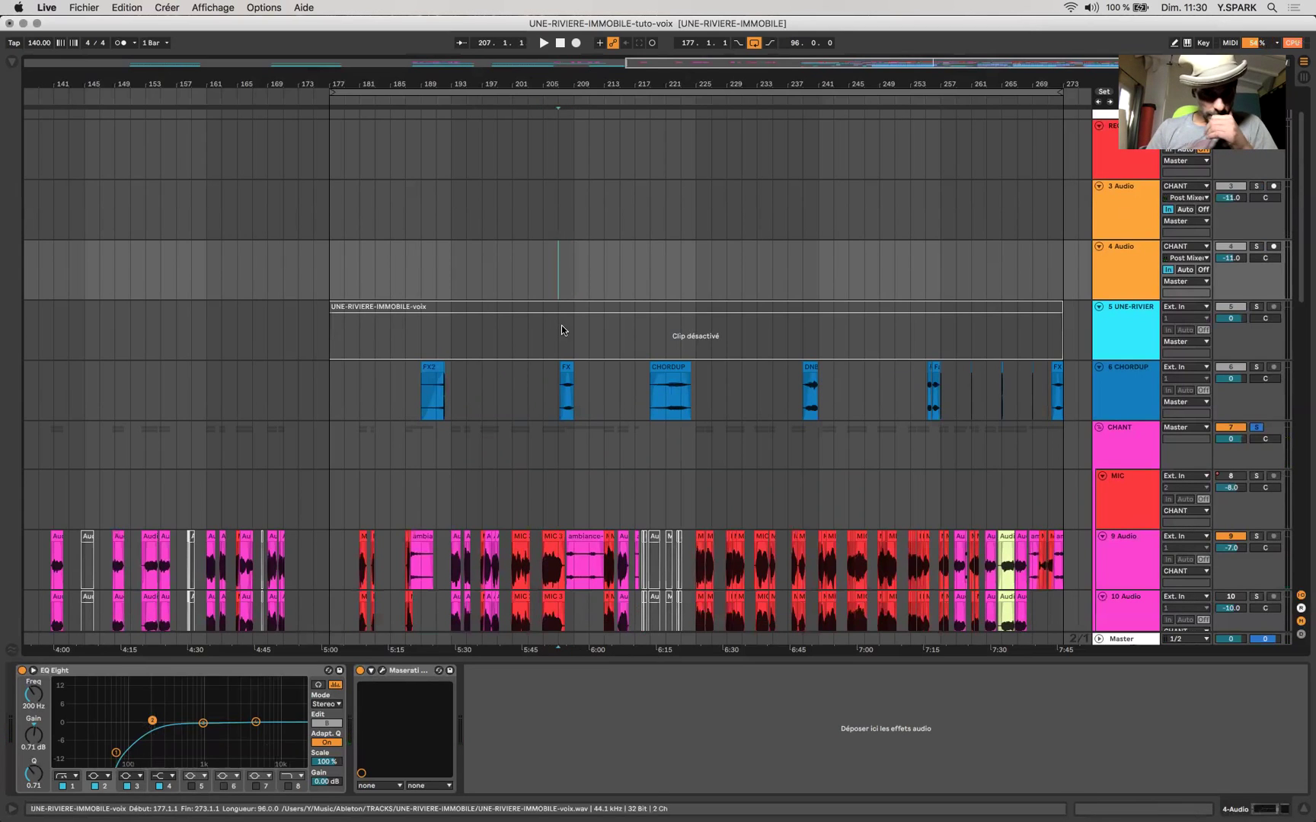
{"action": "left_click", "coordinate": [561, 330]}
{"action": "left_click", "coordinate": [544, 267]}
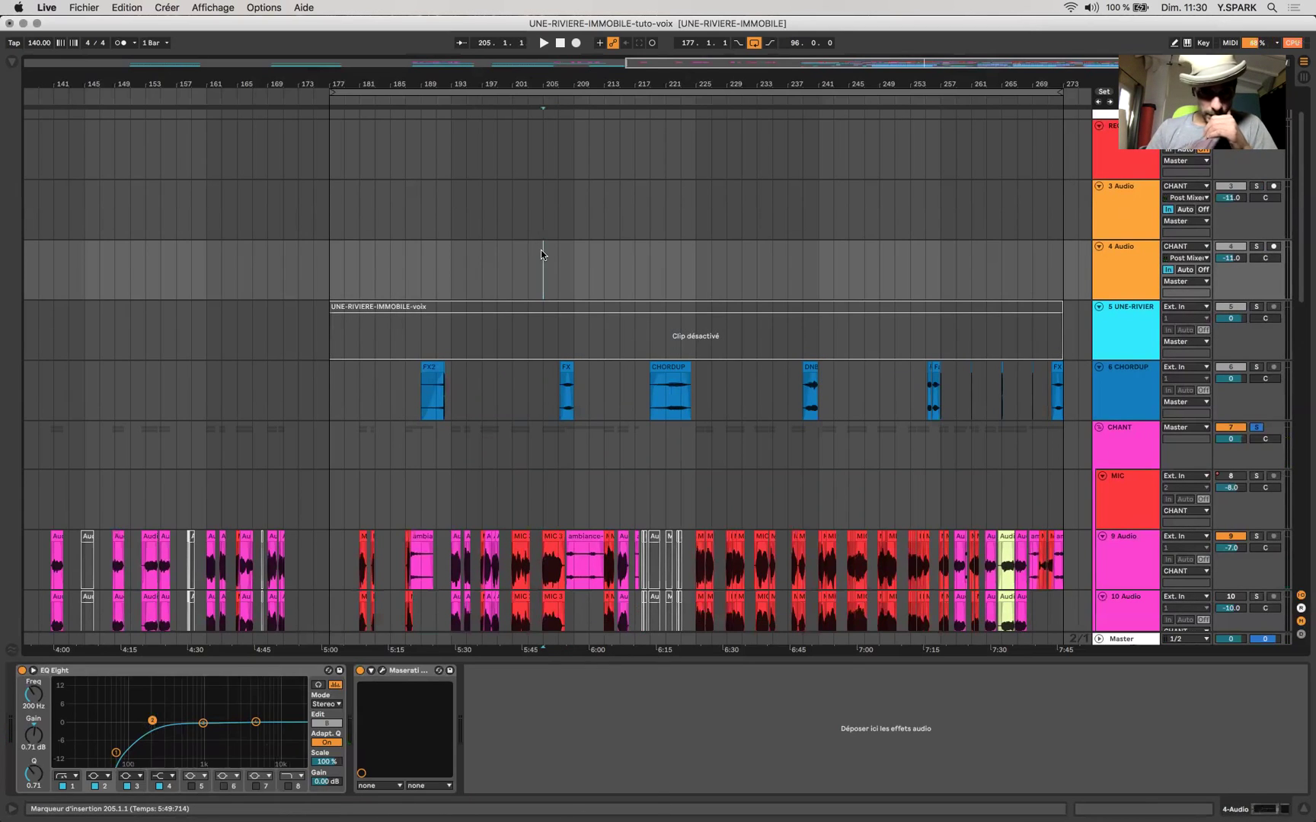
{"action": "left_click", "coordinate": [557, 196]}
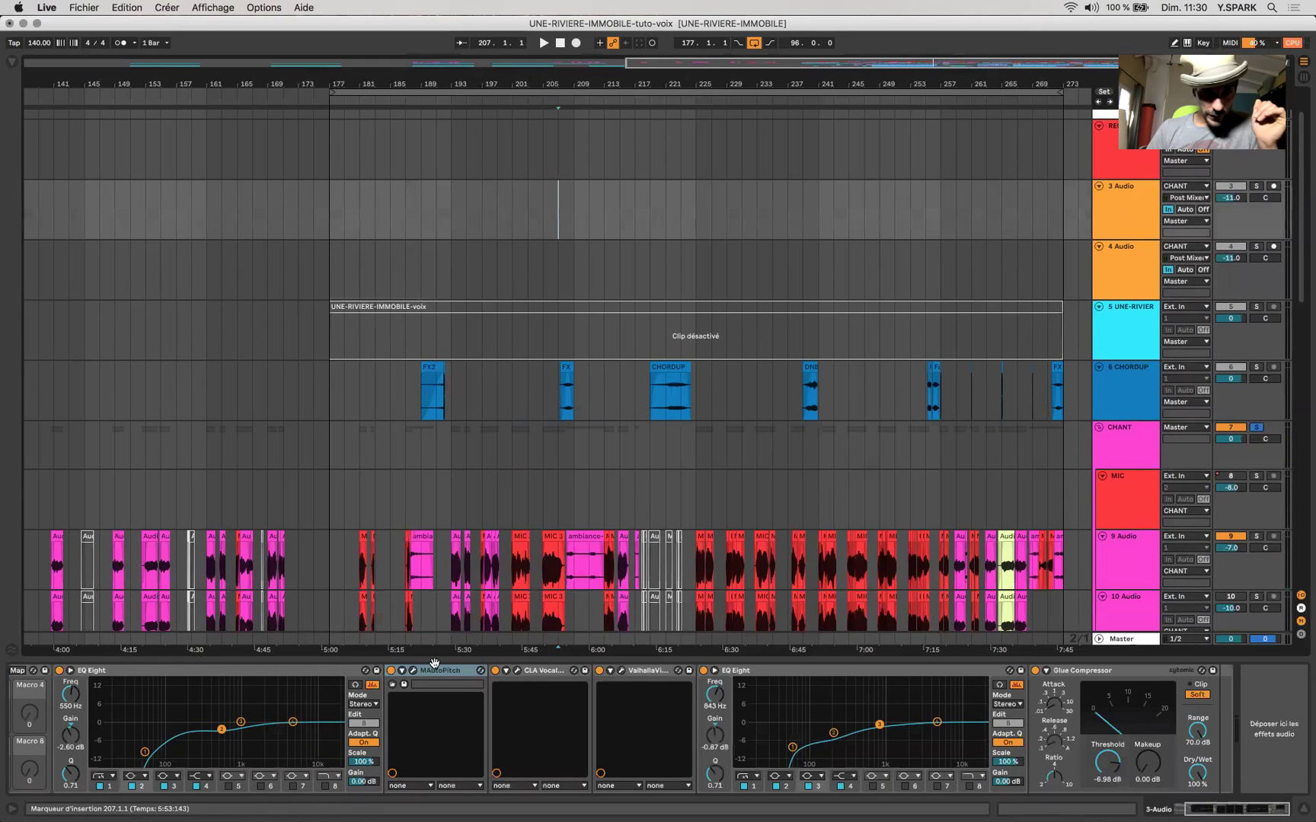
{"action": "scroll", "coordinate": [412, 710], "scroll_direction": "left", "scroll_amount": 3}
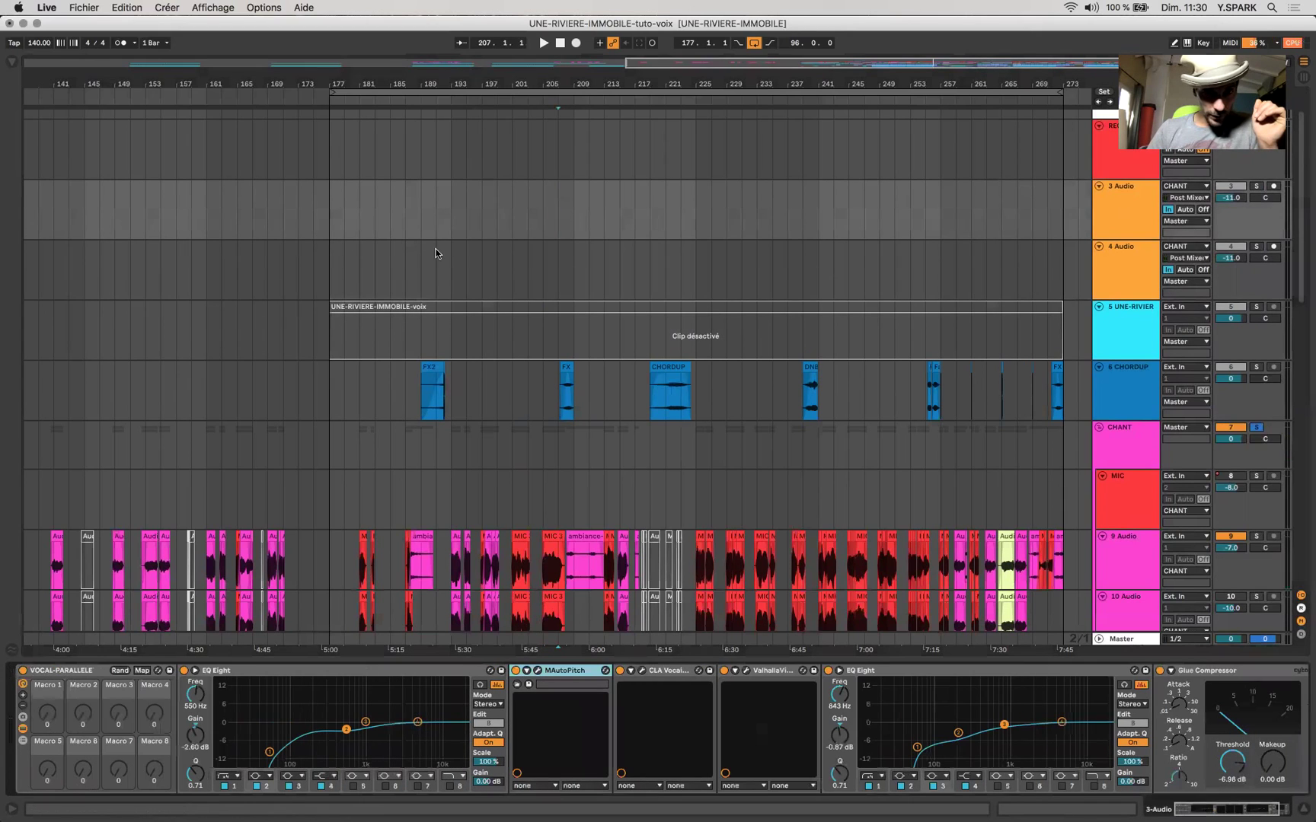
{"action": "left_click", "coordinate": [546, 249]}
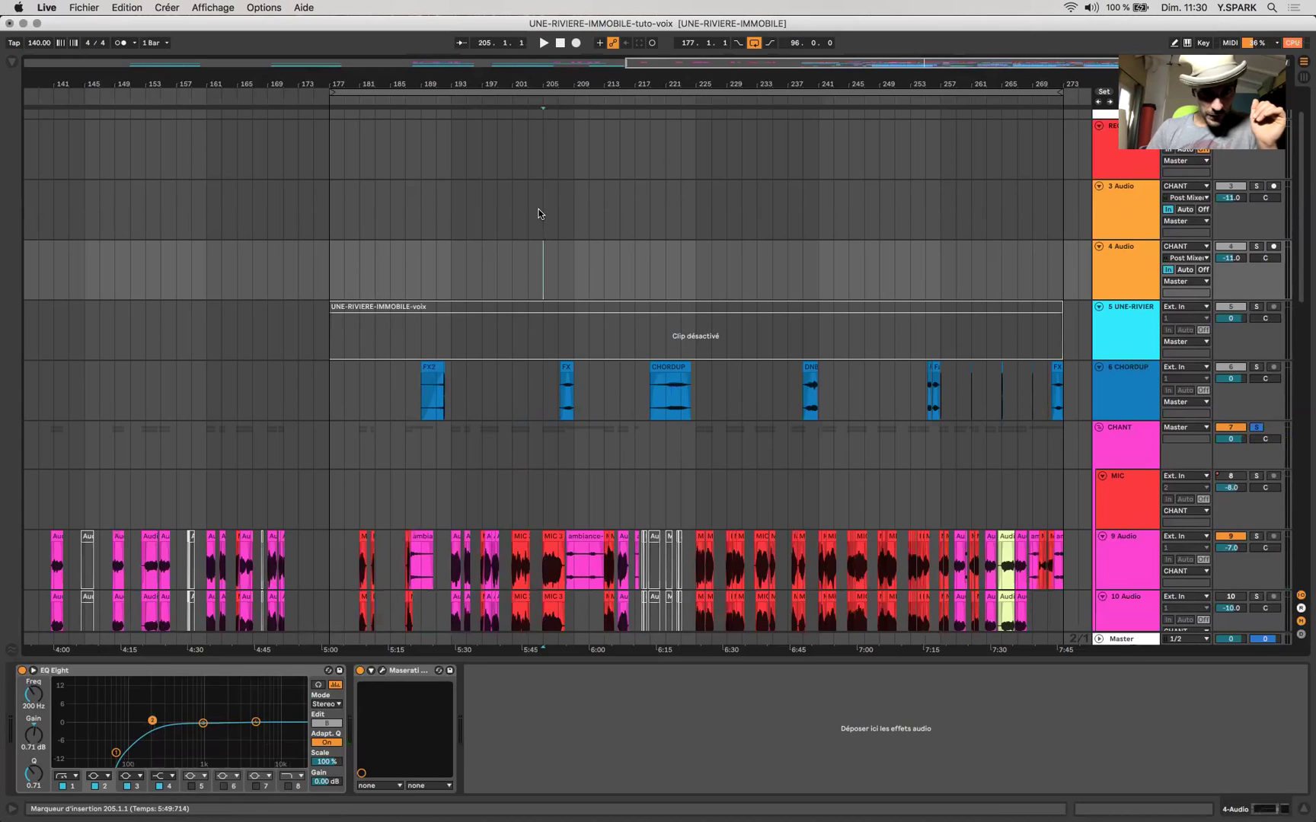
- Examine the CLA Vocals plug-in in 3 Audio's VOCAL-PARALLELE rack and close its window
{"action": "left_click", "coordinate": [538, 213]}
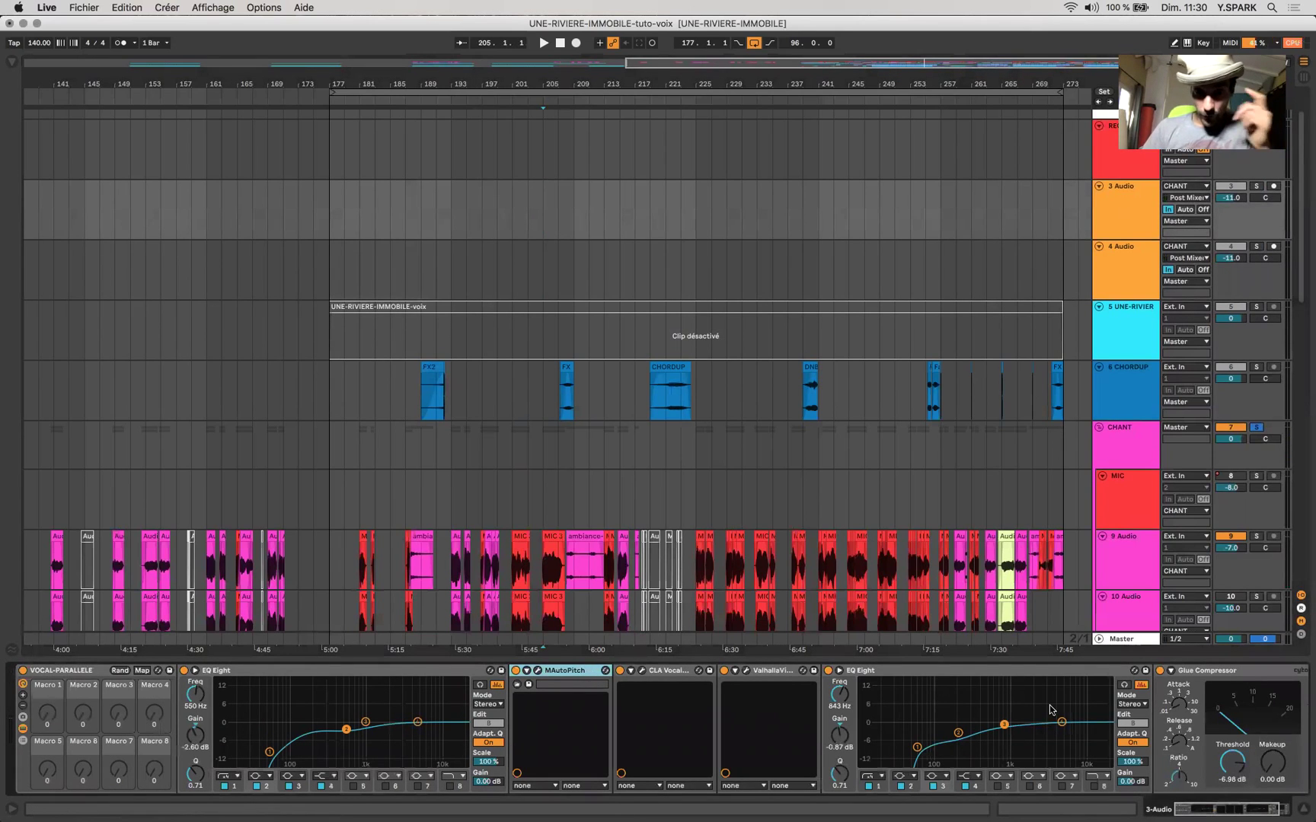
{"action": "scroll", "coordinate": [1050, 710], "scroll_direction": "right", "scroll_amount": 3}
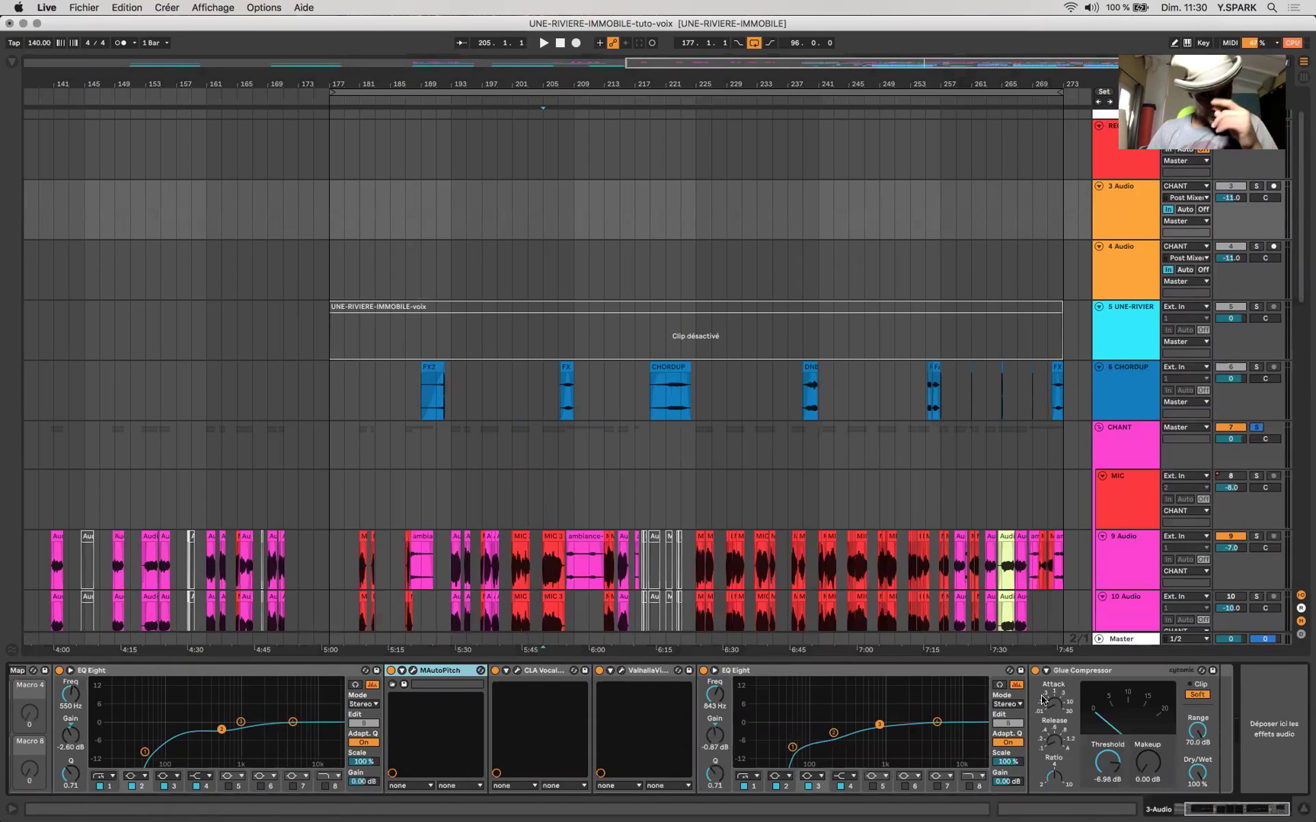
{"action": "left_click", "coordinate": [524, 677]}
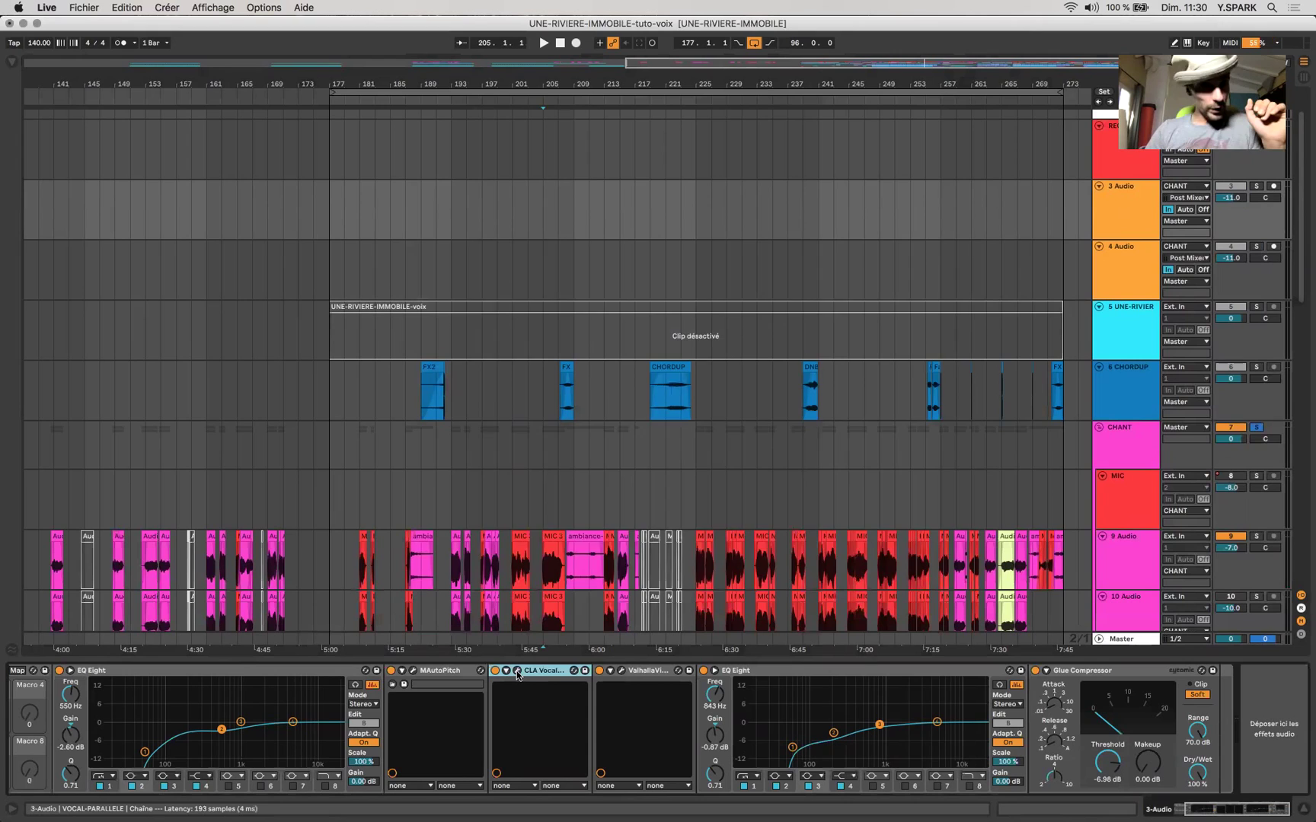
{"action": "left_click", "coordinate": [517, 671]}
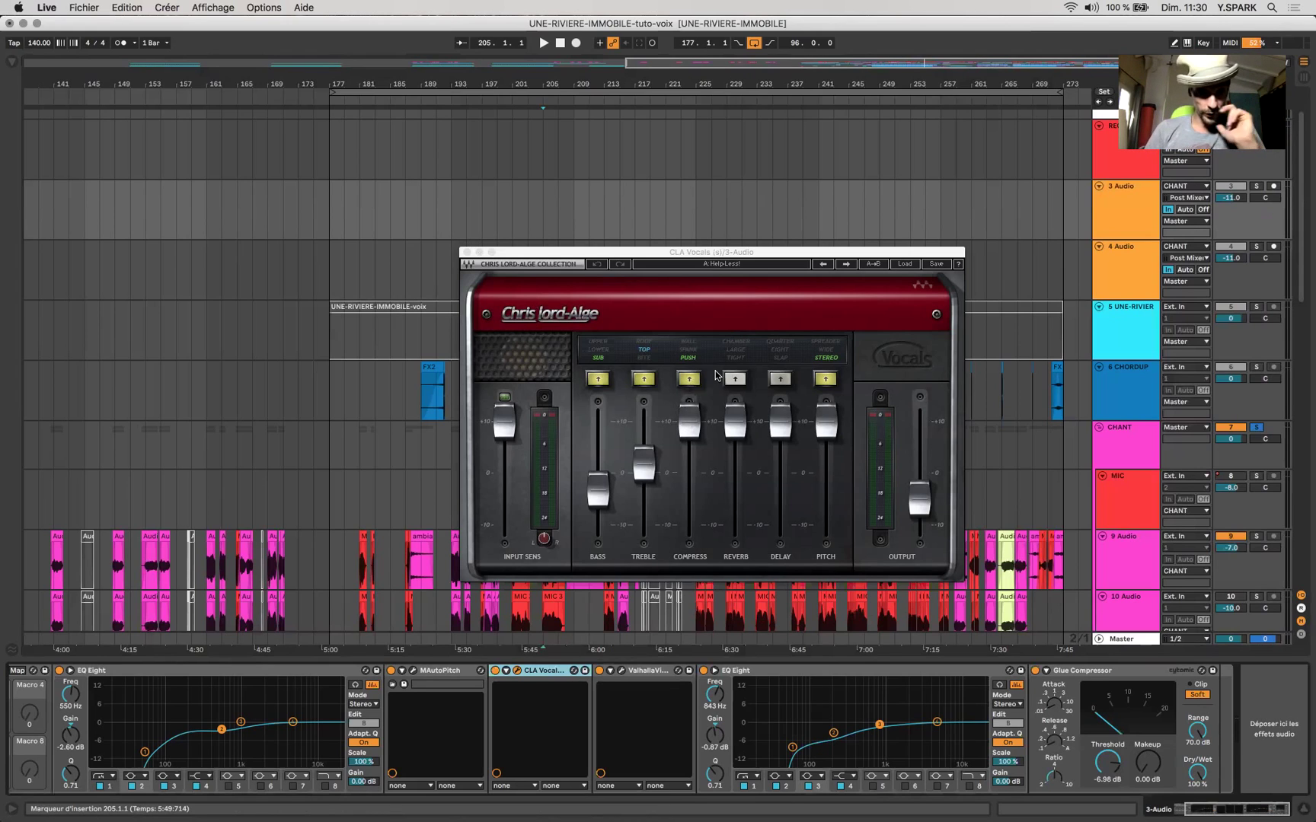
{"action": "left_click", "coordinate": [467, 253]}
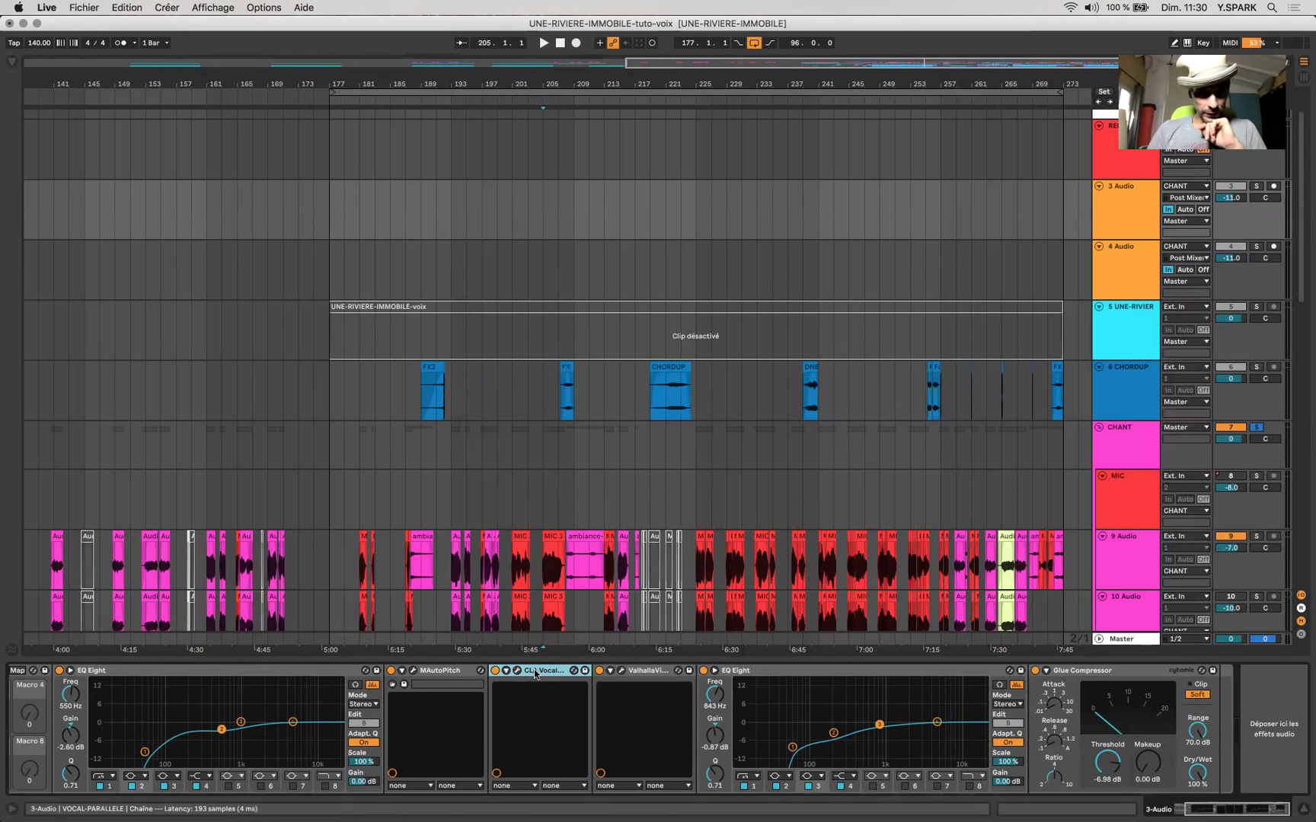
- Examine the ValhallaVintageVerb settings in 3 Audio's rack, moving its window clear of the device chain before closing it
{"action": "left_click", "coordinate": [622, 673]}
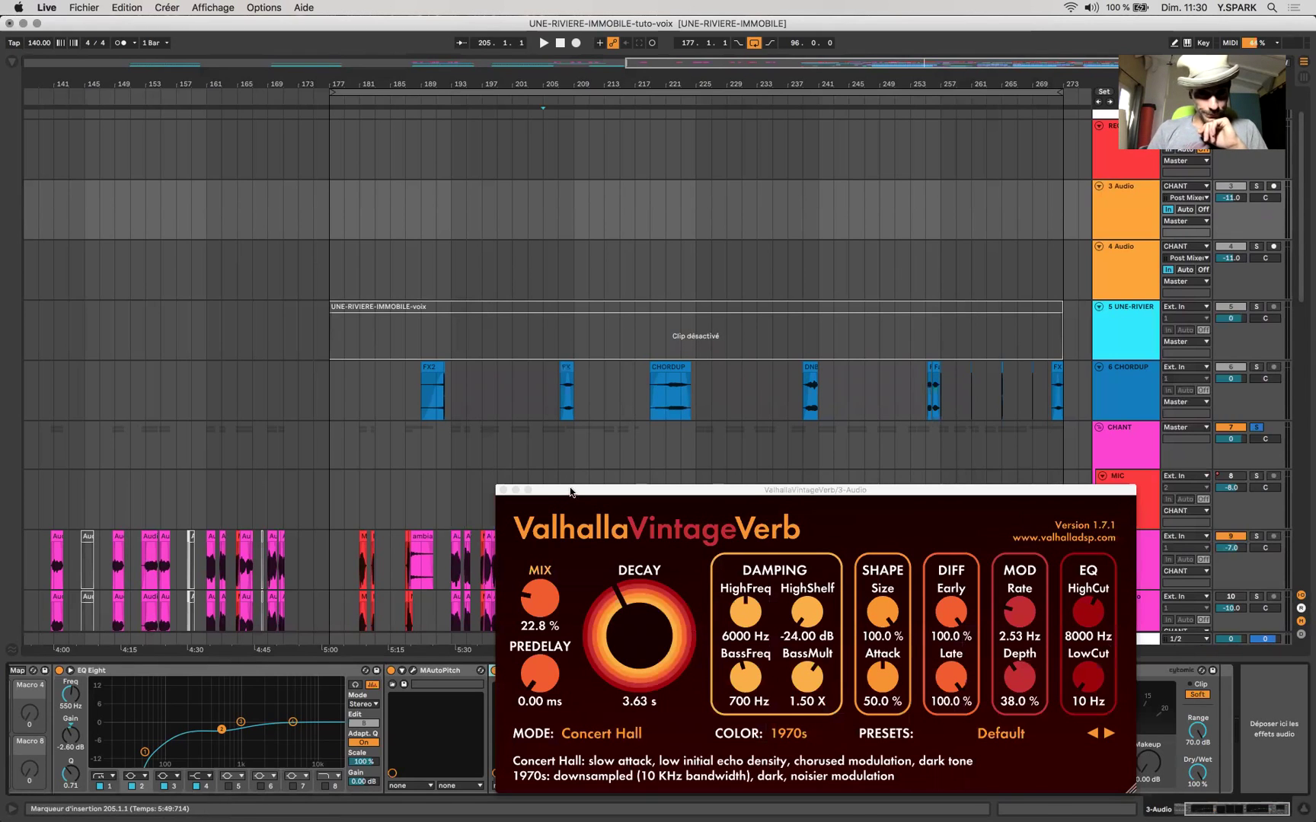
{"action": "left_click_drag", "start_coordinate": [571, 491], "coordinate": [388, 222]}
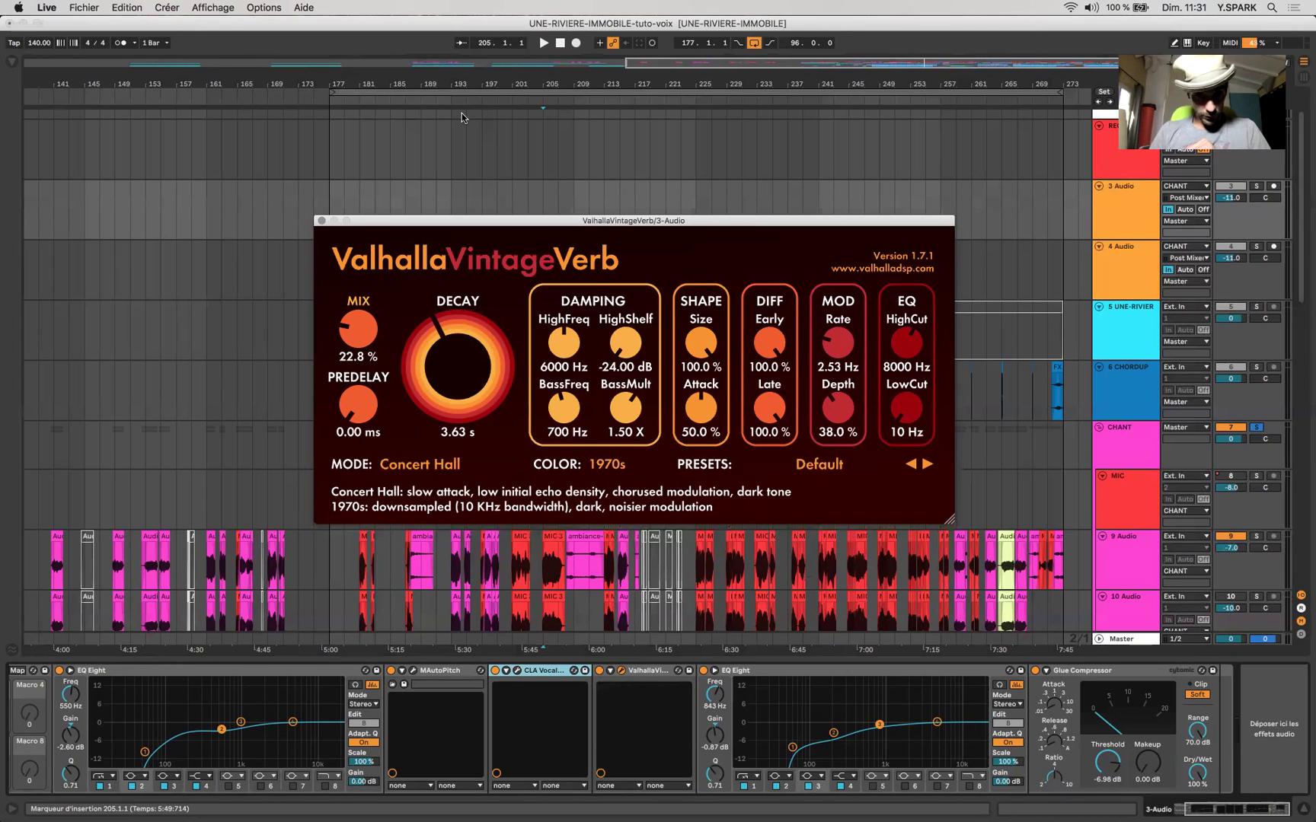
{"action": "left_click", "coordinate": [321, 221]}
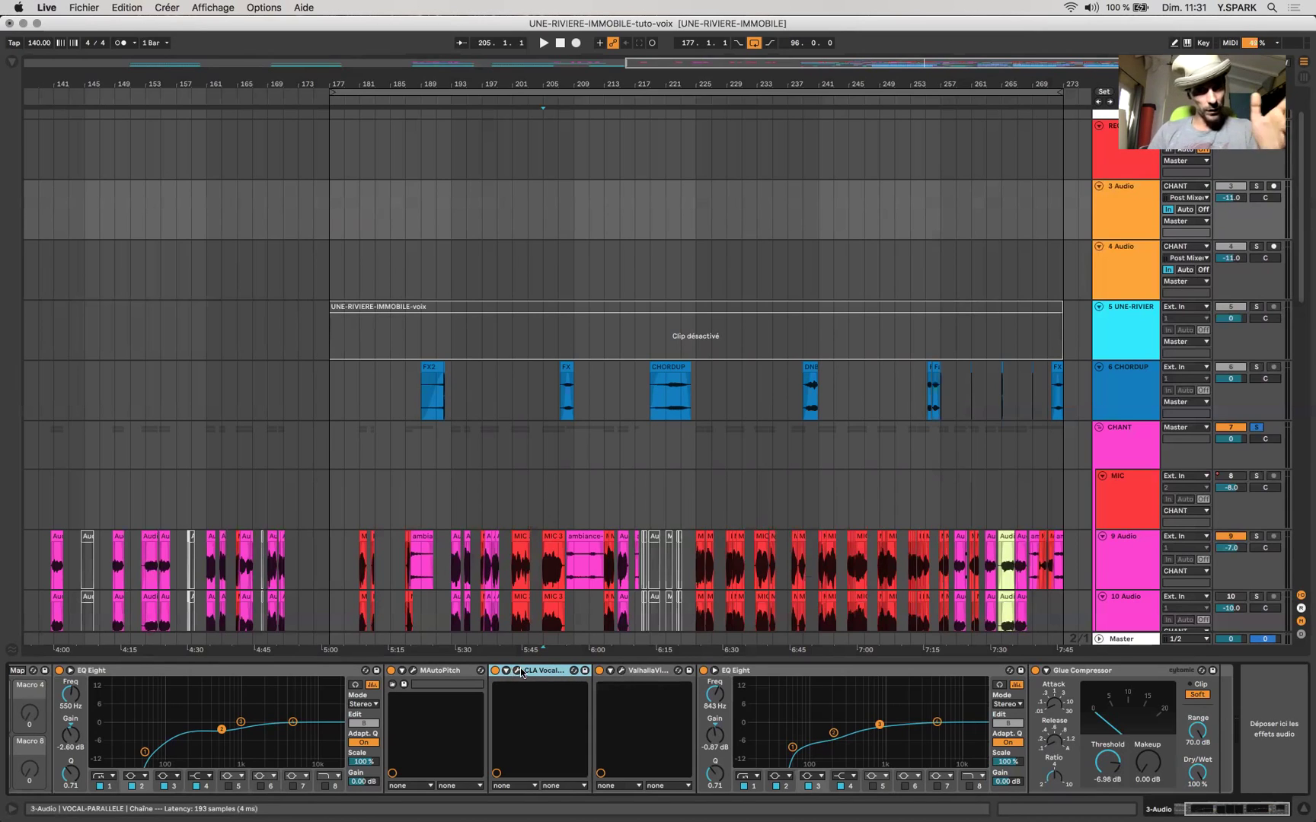
- Review the second EQ Eight and the Glue Compressor's attack and threshold within 3 Audio's VOCAL-PARALLELE rack
{"action": "left_click", "coordinate": [654, 671]}
{"action": "left_click", "coordinate": [864, 671]}
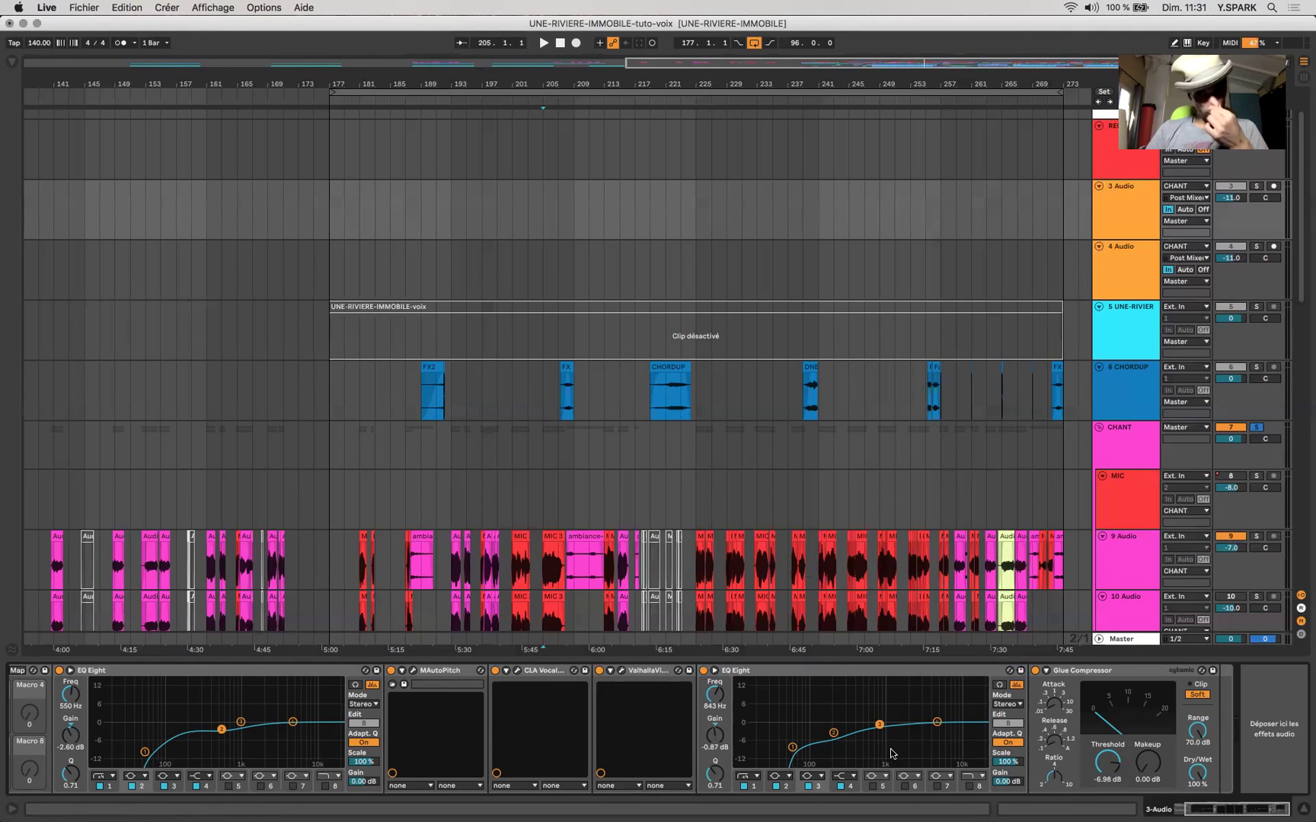
{"action": "left_click", "coordinate": [1068, 676]}
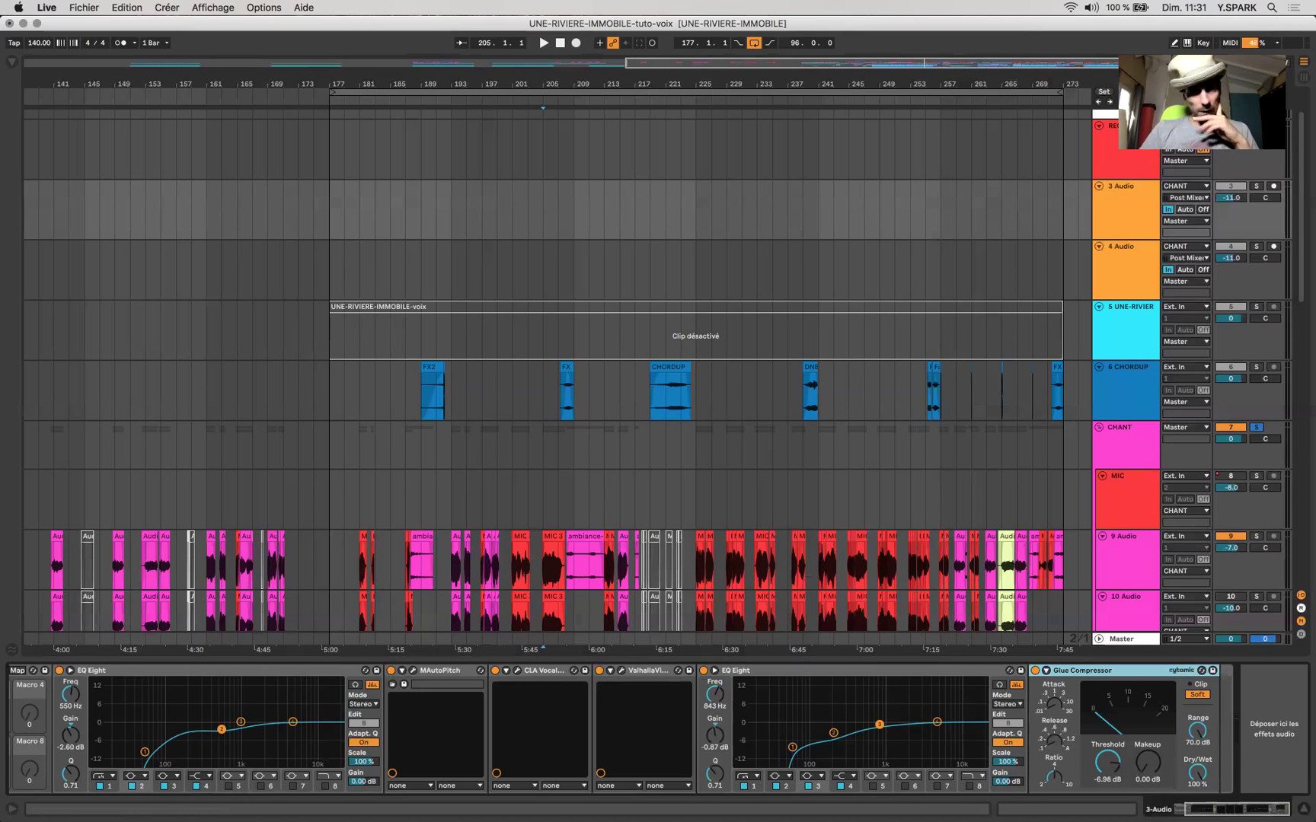
{"action": "left_click", "coordinate": [1059, 698]}
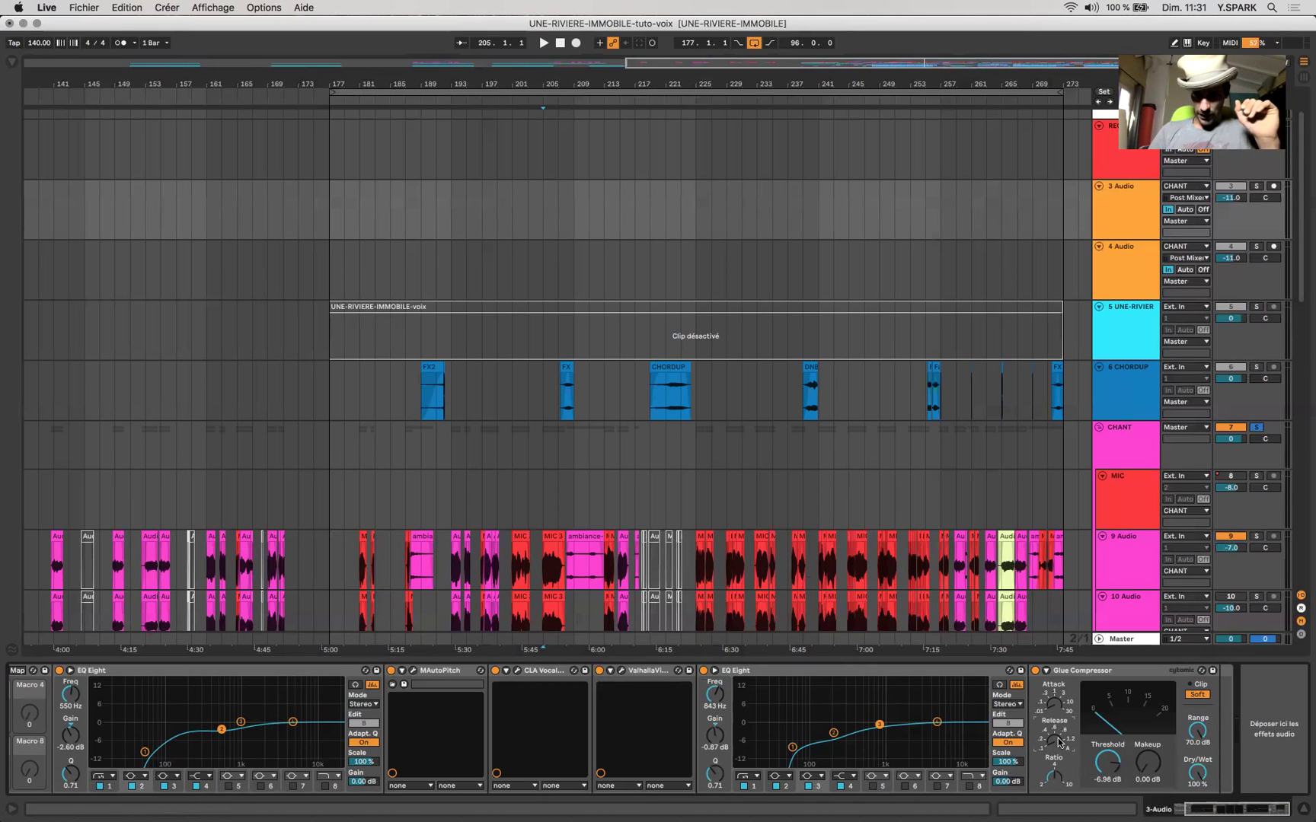
{"action": "left_click", "coordinate": [1115, 771]}
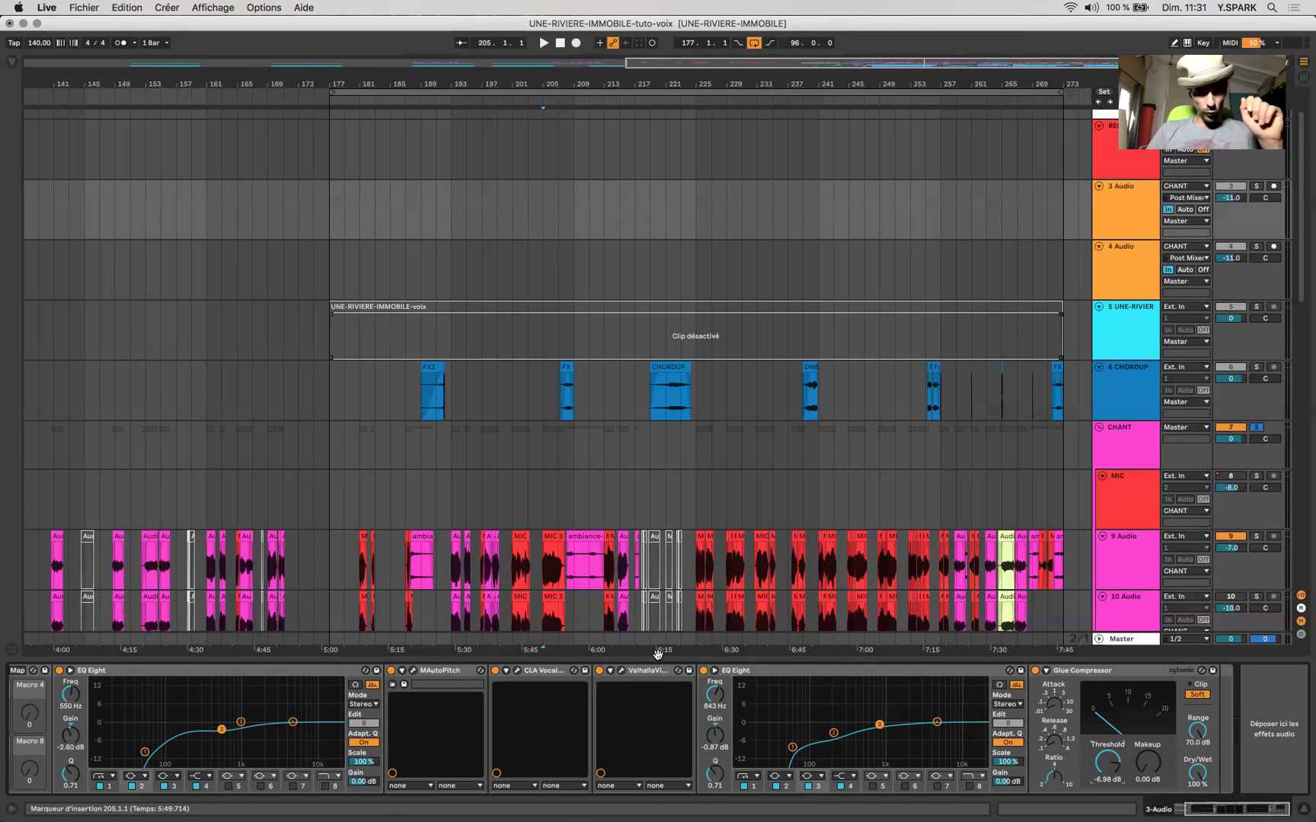
{"action": "scroll", "coordinate": [618, 764], "scroll_direction": "left", "scroll_amount": 3}
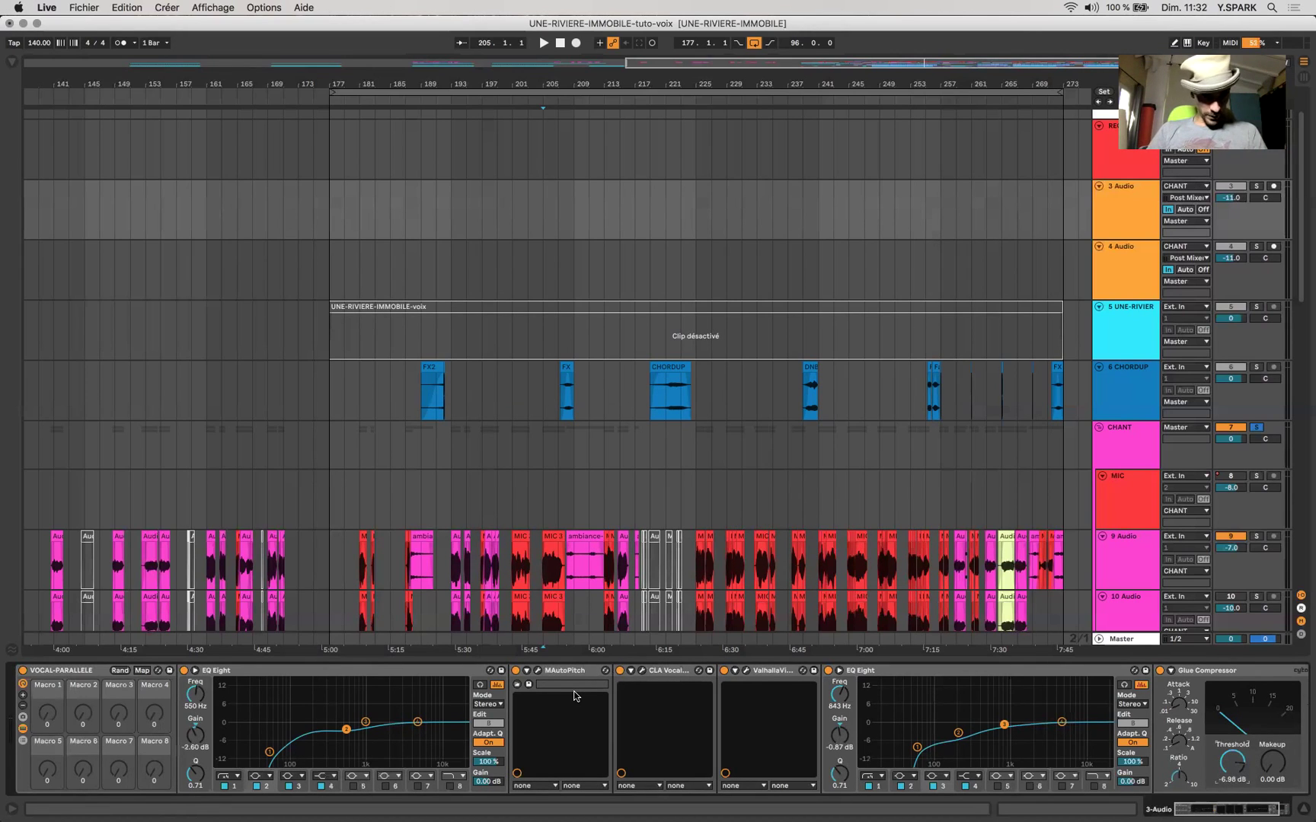
{"action": "scroll", "coordinate": [534, 685], "scroll_direction": "right", "scroll_amount": 3}
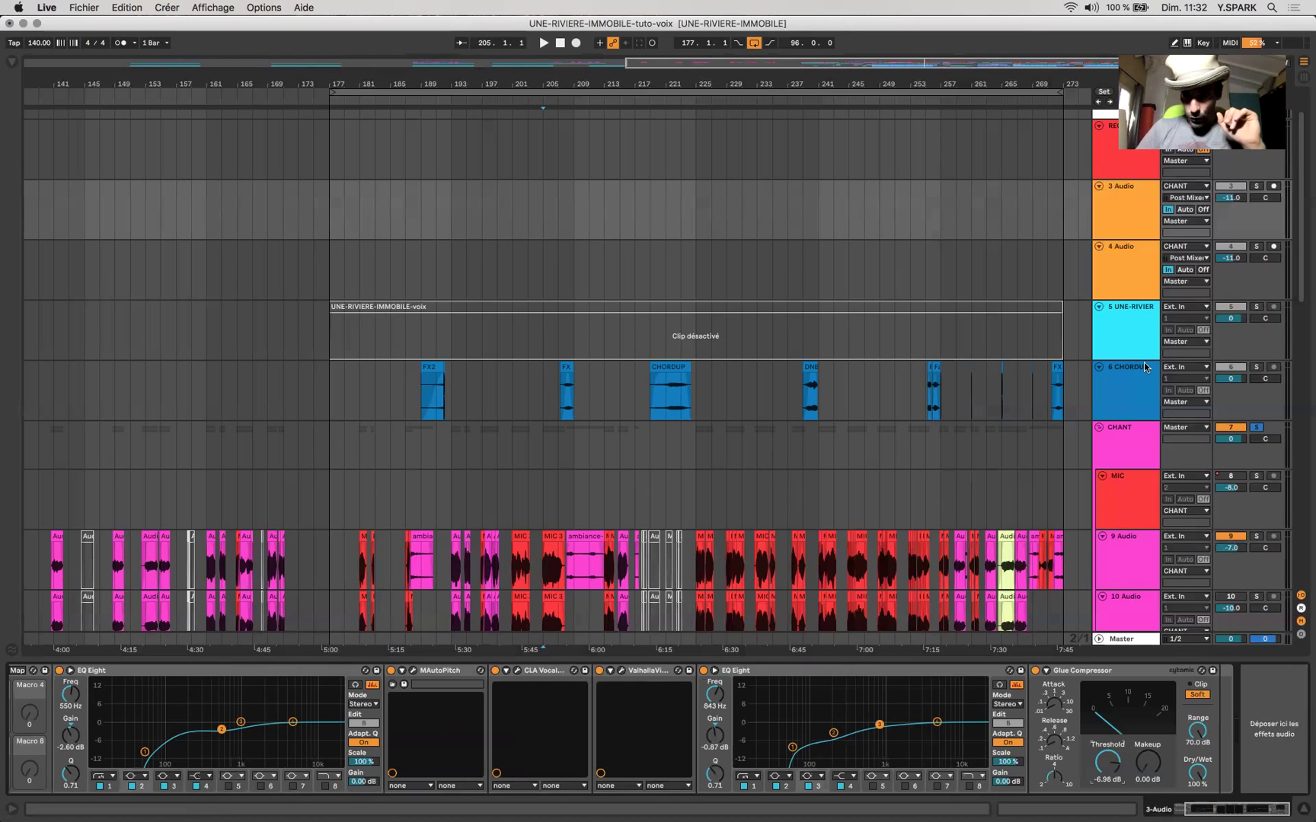
- Inspect 4 Audio's EQ Eight low band and the Maserati VX1 plug-in's Insert/Send switch, and close the plug-in window
{"action": "left_click", "coordinate": [1157, 257]}
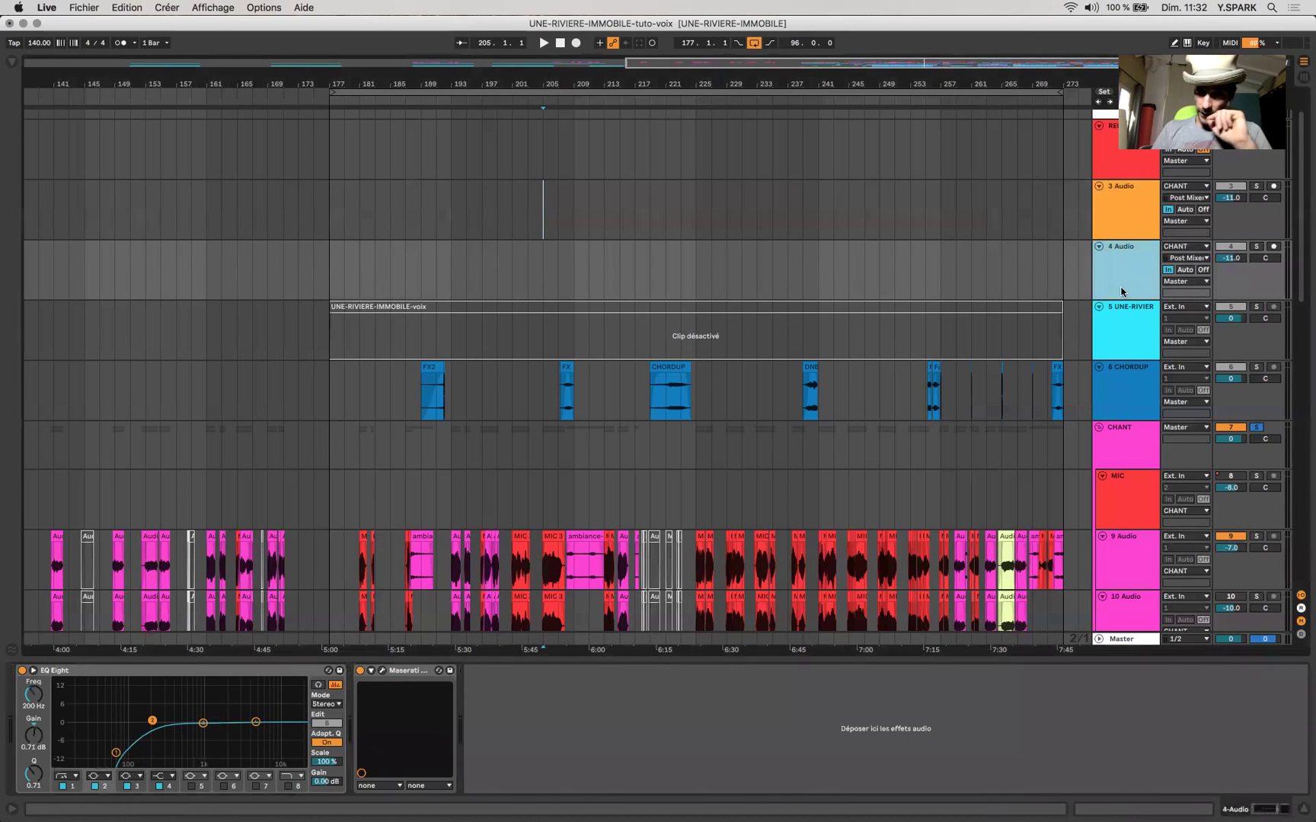
{"action": "left_click", "coordinate": [115, 753]}
{"action": "left_click", "coordinate": [383, 671]}
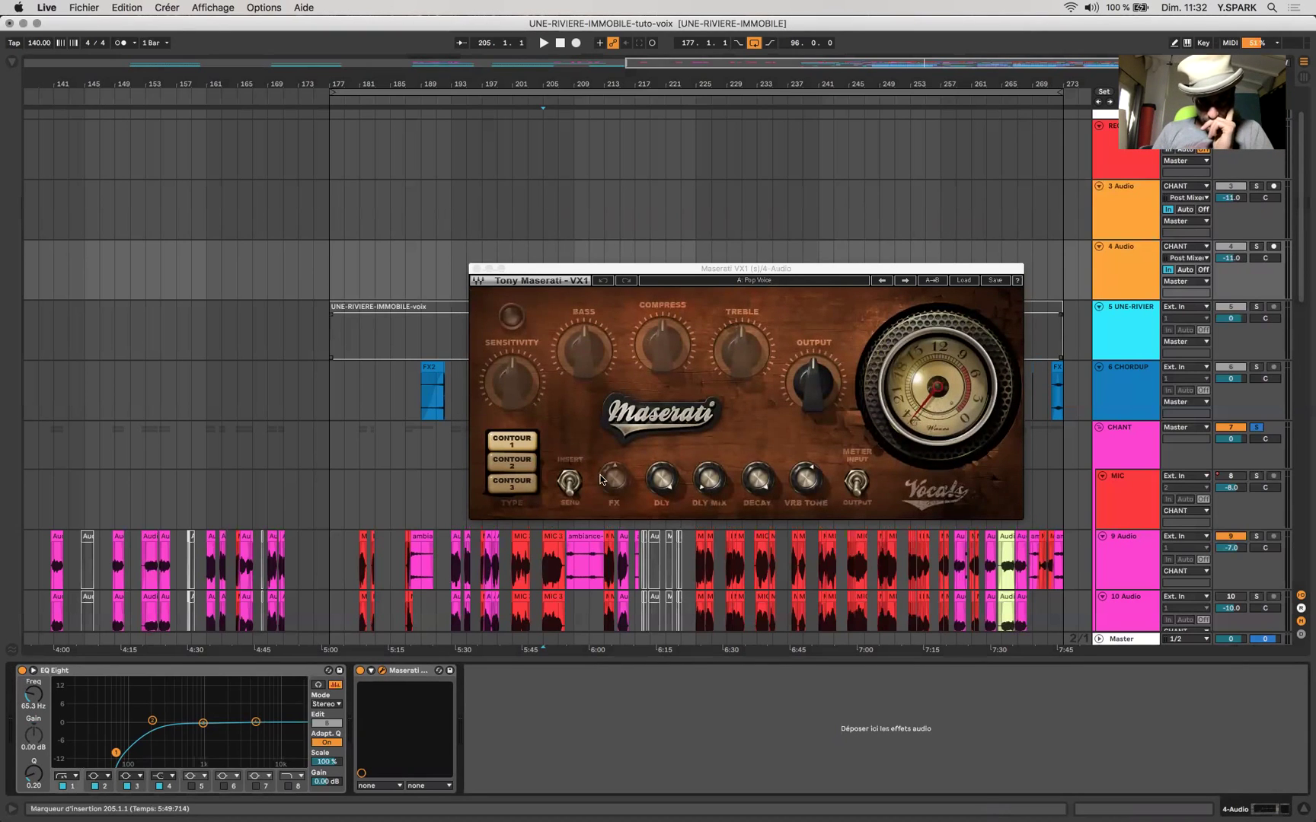
{"action": "left_click", "coordinate": [569, 482]}
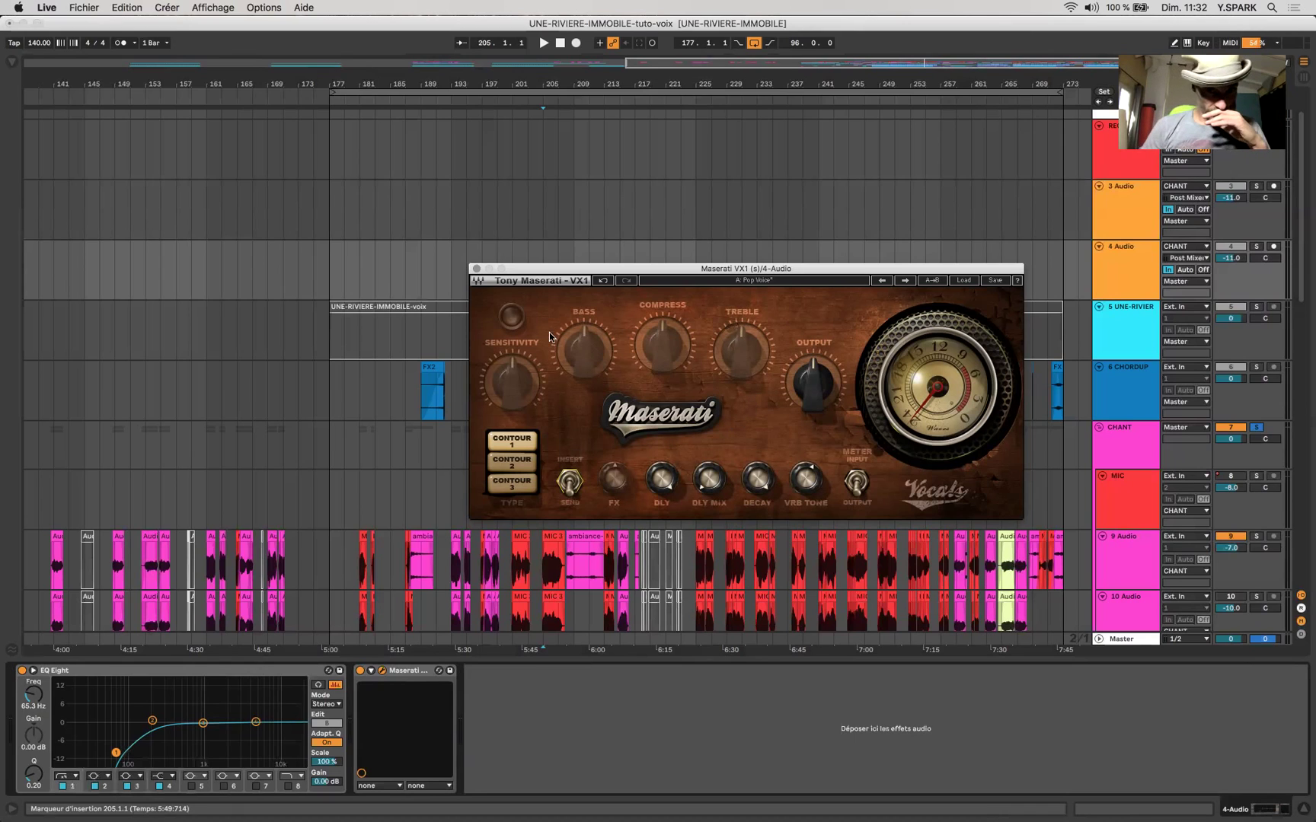
{"action": "left_click", "coordinate": [476, 268]}
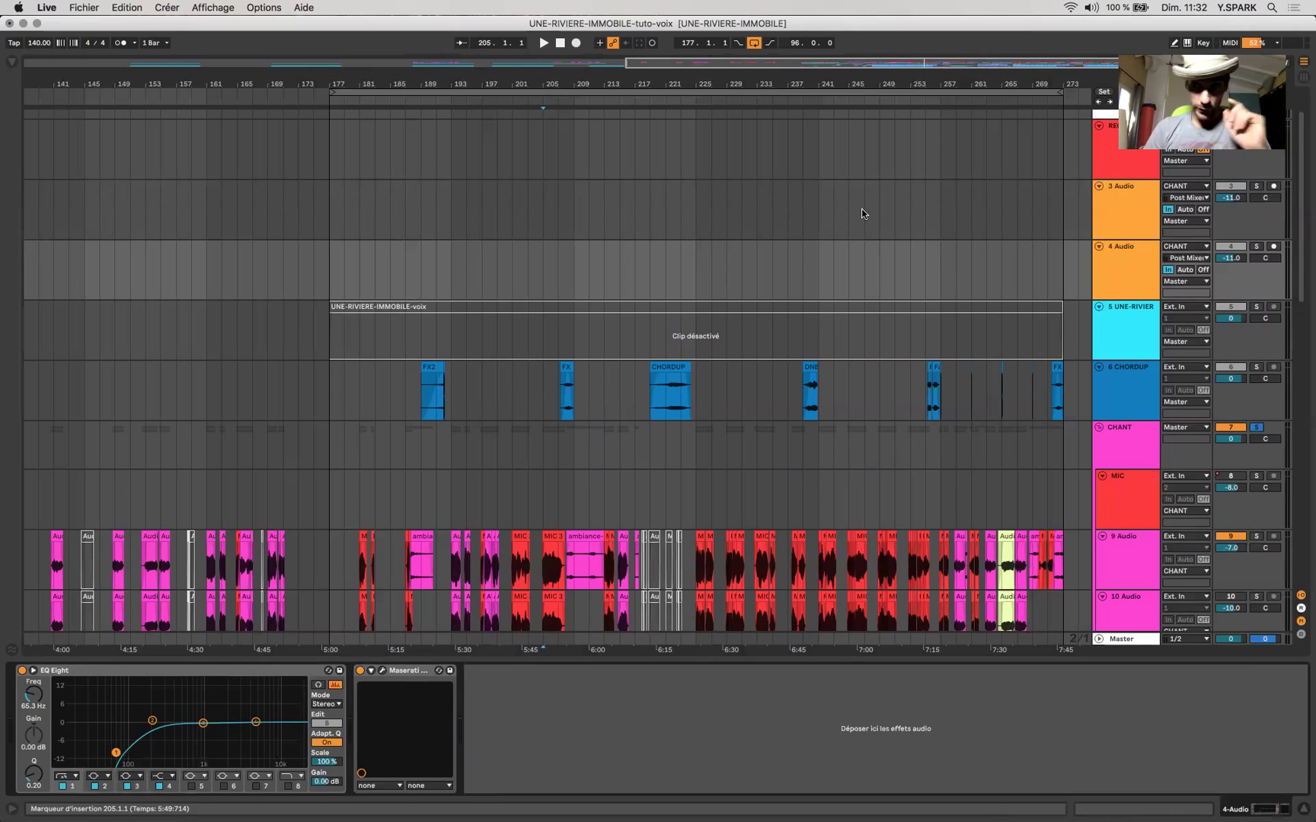
- Turn off CHANT's solo, and display the effect chains of the CHANT group and 9 Audio in turn
{"action": "left_click", "coordinate": [1254, 247]}
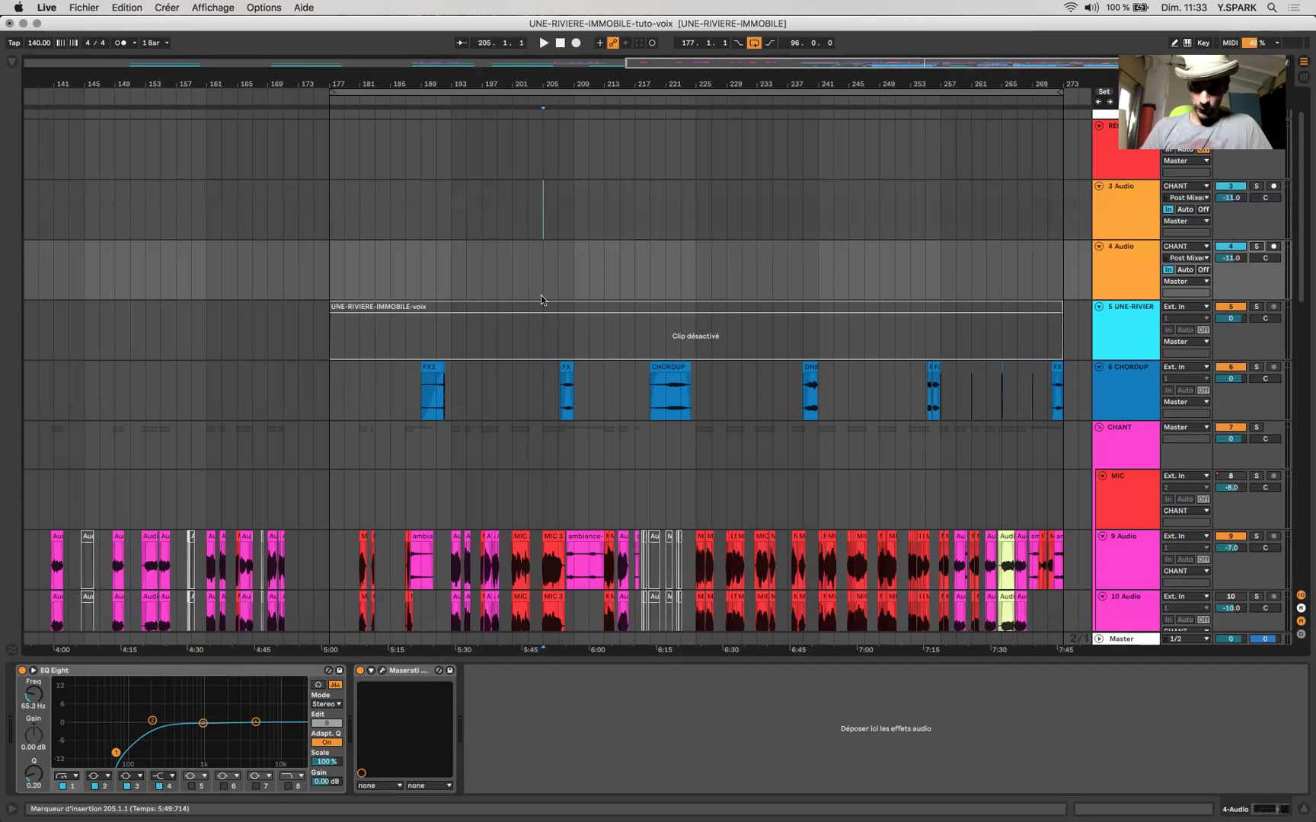
{"action": "left_click", "coordinate": [1109, 456]}
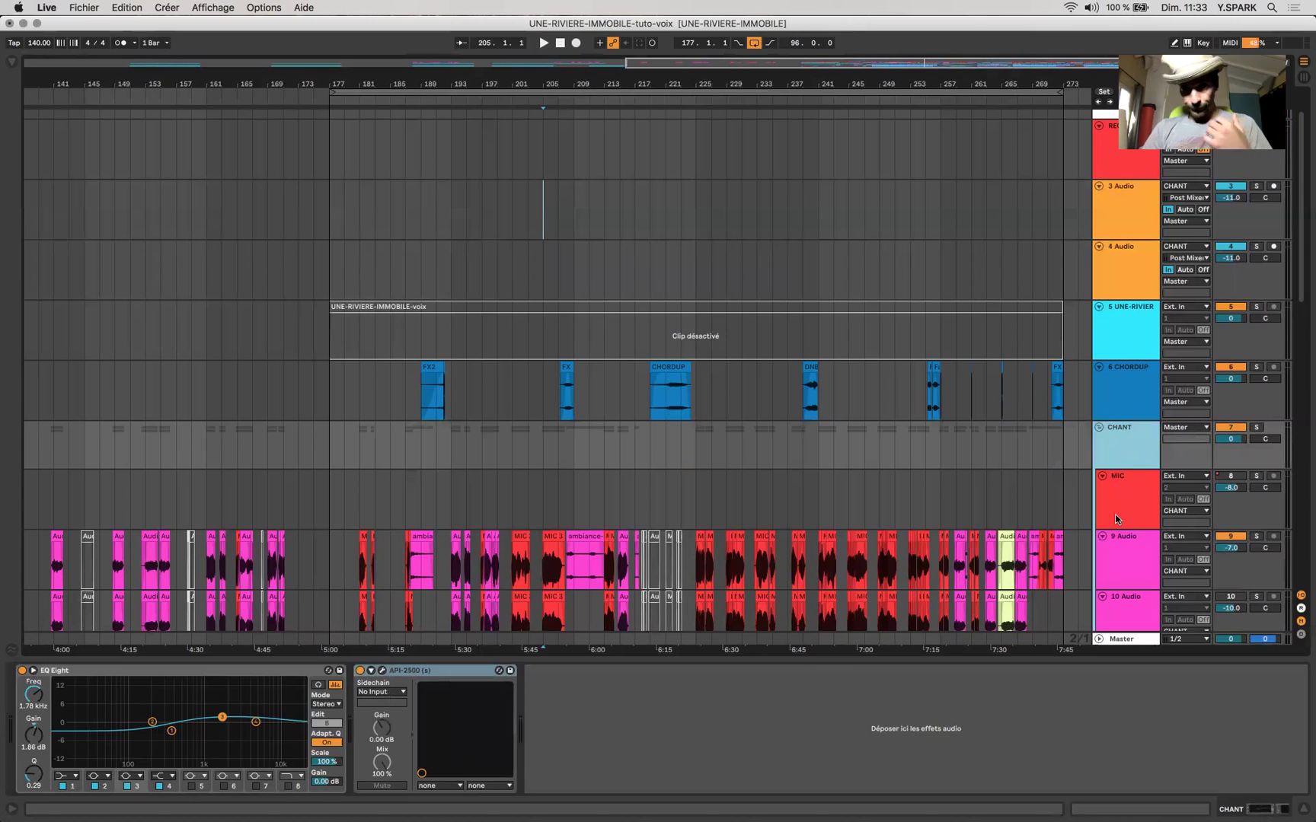
{"action": "left_click", "coordinate": [1131, 546]}
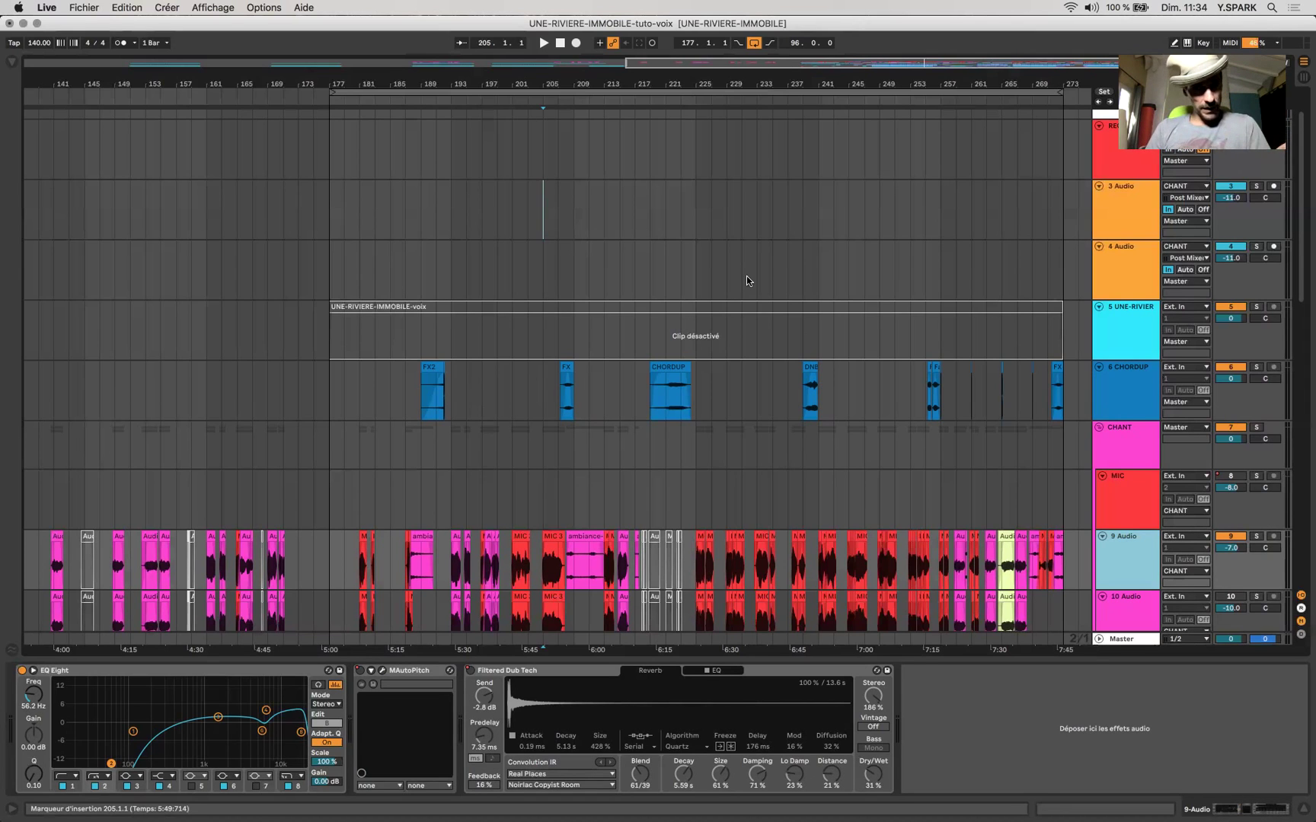
- Highlight bars 177 to 275 across 9 Audio and 10 Audio, and place the insert marker at bar 193 on CHANT
{"action": "scroll", "coordinate": [569, 461], "scroll_direction": "down", "scroll_amount": 3}
{"action": "left_click_drag", "start_coordinate": [340, 467], "coordinate": [1127, 601]}
{"action": "left_click_drag", "start_coordinate": [1068, 519], "coordinate": [1070, 497]}
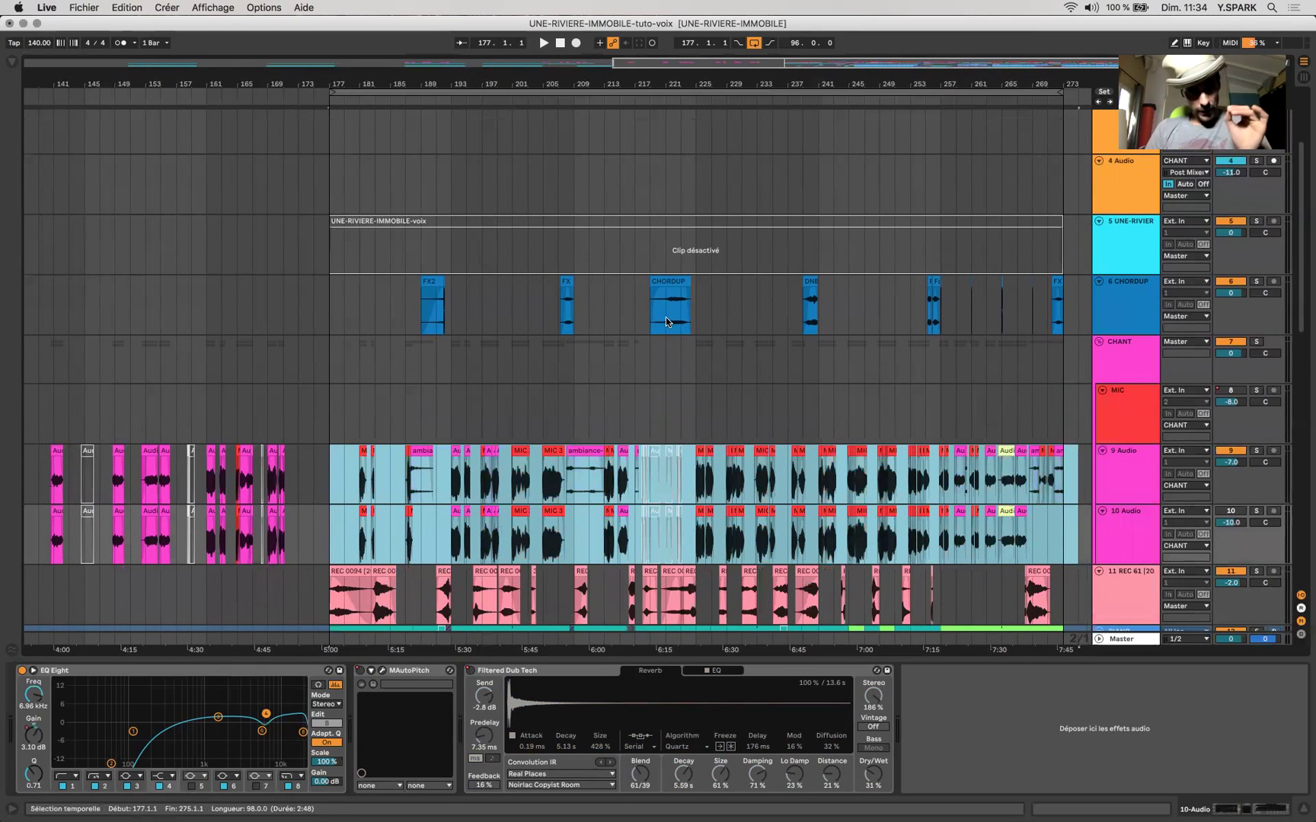
{"action": "left_click", "coordinate": [453, 361]}
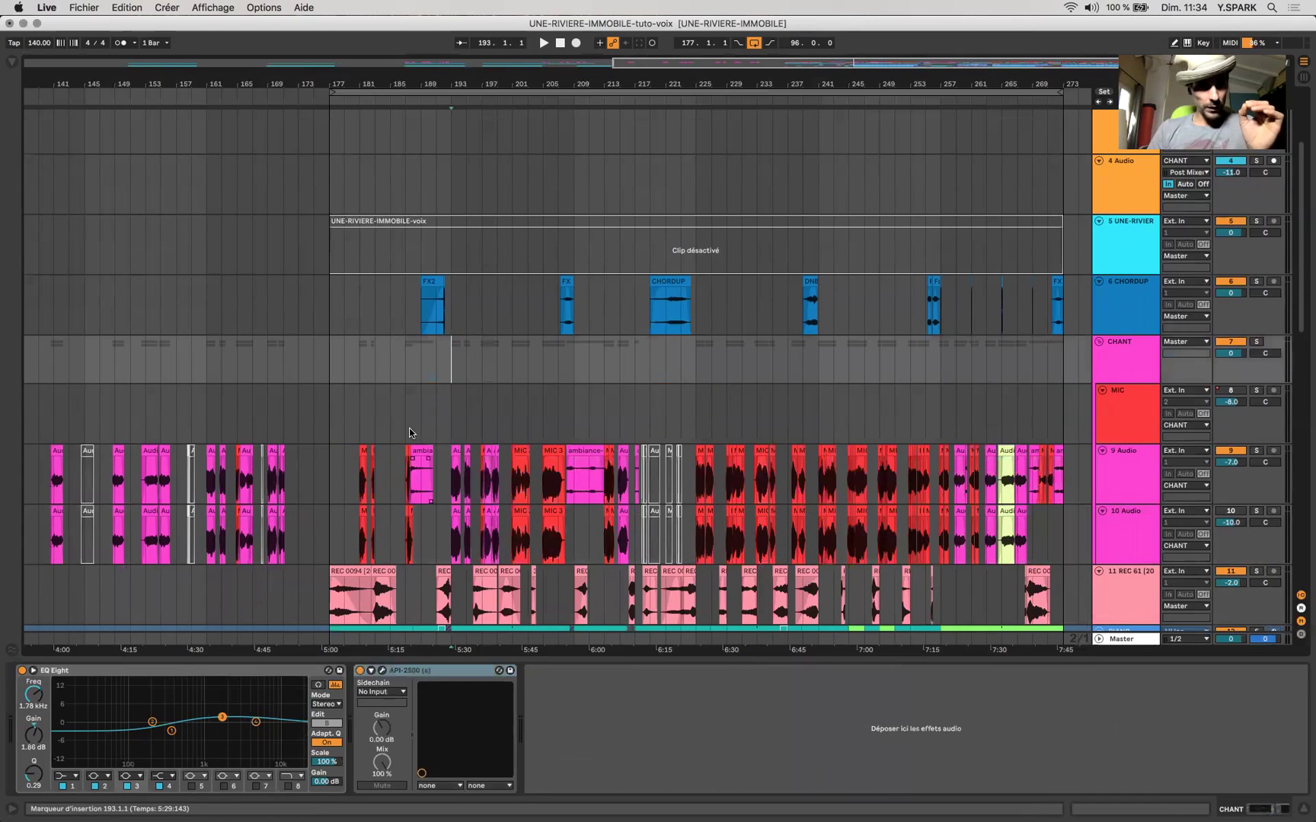
- Point out the ambiance-oiseau-duplan clip and the neighbouring MIC 12 clip near bar 187 on 9 Audio, ending at bar 193
{"action": "key", "text": "plus"}
{"action": "left_click", "coordinate": [452, 449]}
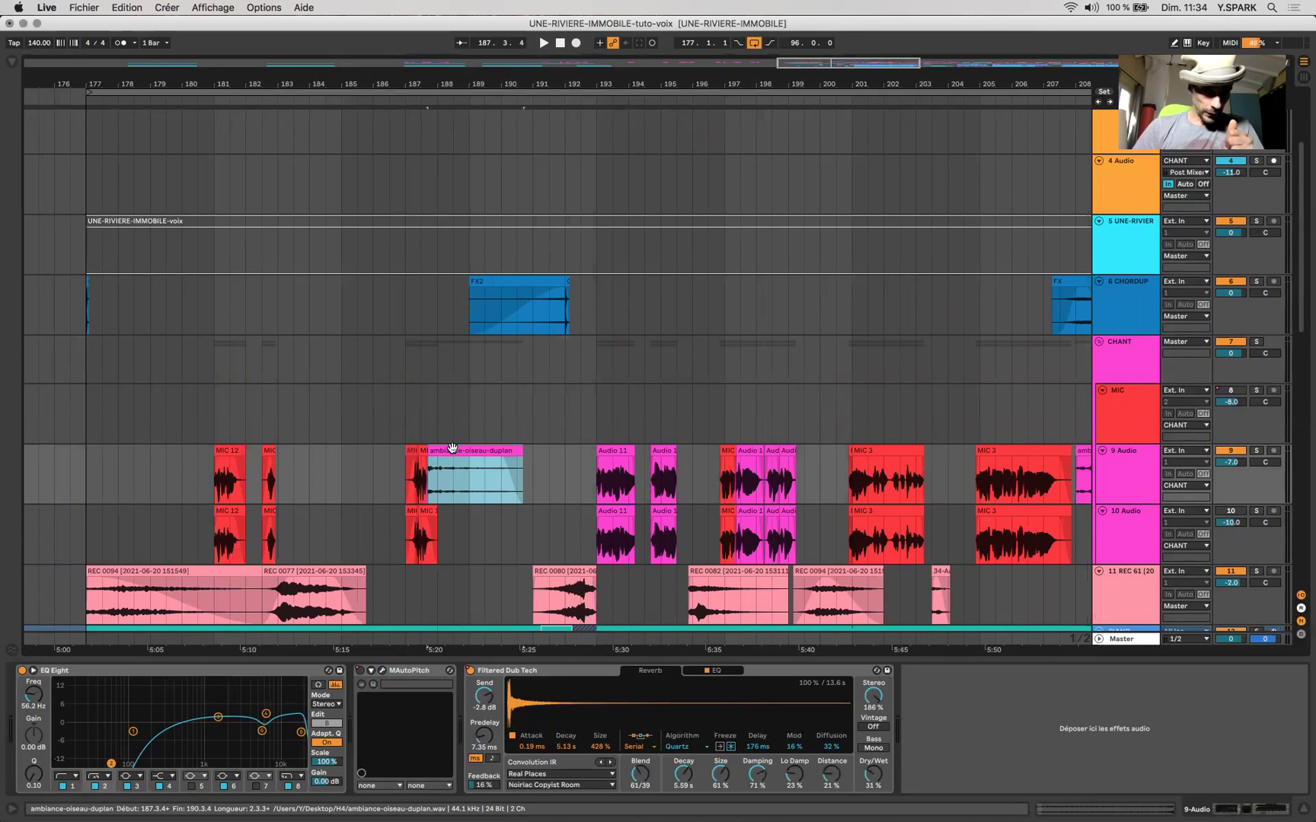
{"action": "left_click", "coordinate": [411, 450]}
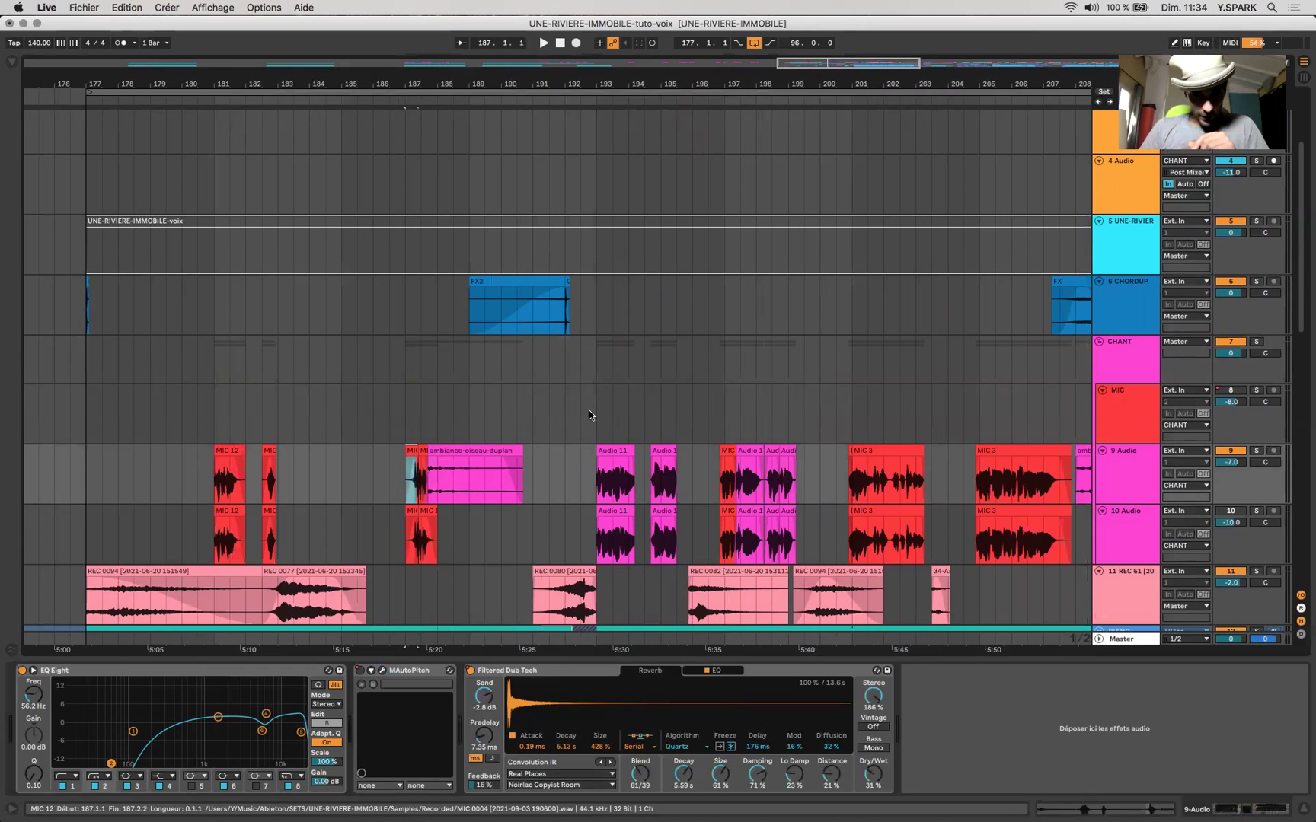
{"action": "key", "text": "minus"}
{"action": "left_click", "coordinate": [517, 468]}
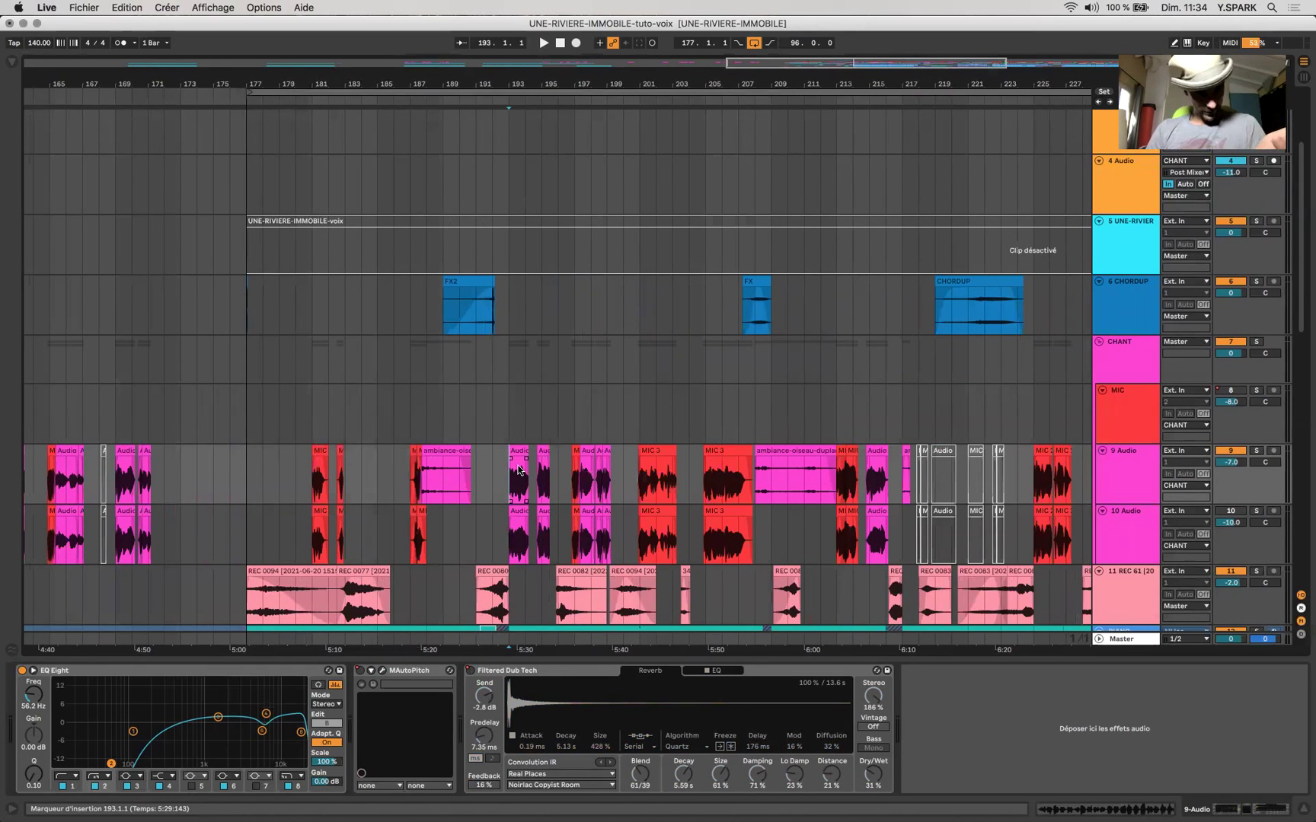
- Select the ambiance-oiseau-duplan clip near bar 187 on 9 Audio and examine its waveform in the clip view
{"action": "left_click", "coordinate": [451, 449]}
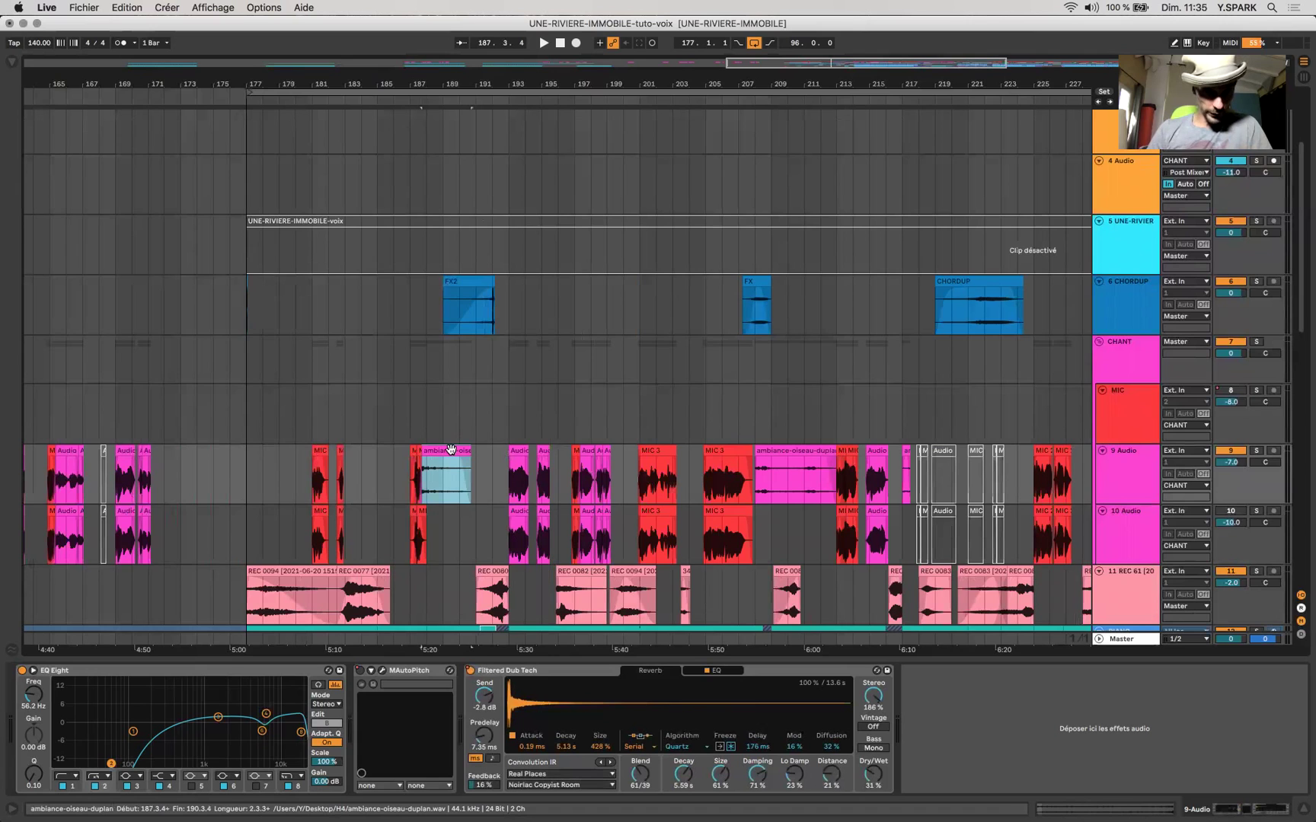
{"action": "scroll", "coordinate": [451, 449], "scroll_direction": "up", "scroll_amount": 5}
{"action": "key", "text": "shift+Tab"}
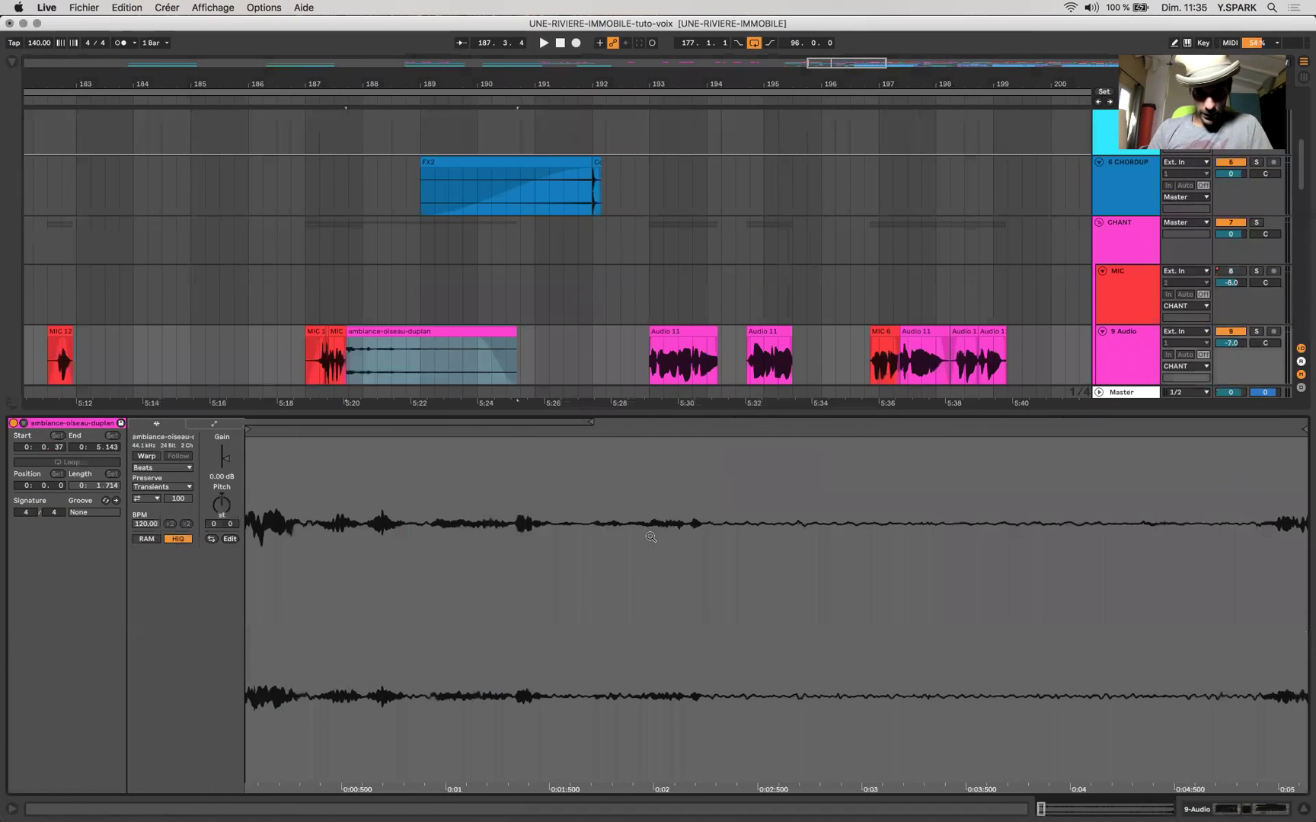
{"action": "scroll", "coordinate": [581, 569], "scroll_direction": "down", "scroll_amount": 5}
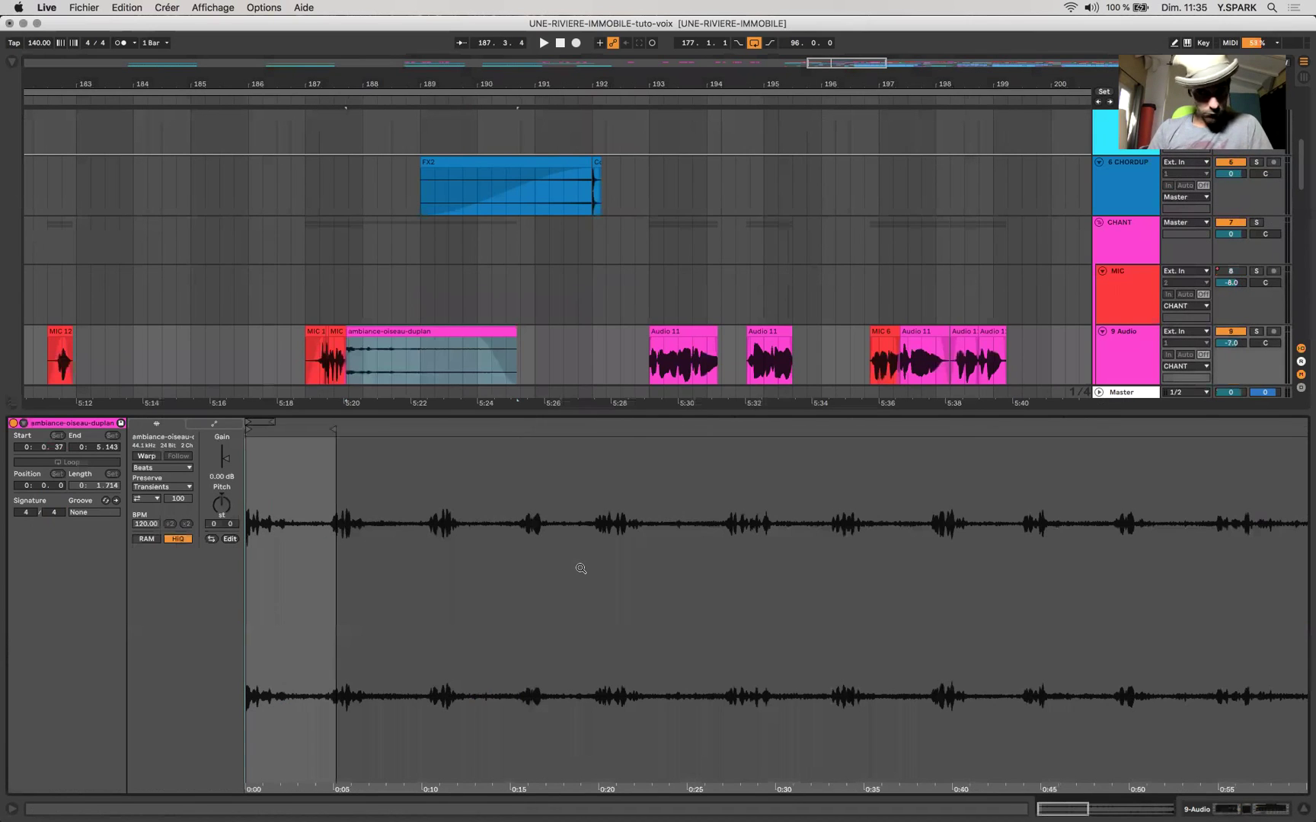
- Solo 9 Audio and play the ambiance-oiseau-duplan clip near bar 187
{"action": "left_click", "coordinate": [1258, 333]}
{"action": "key", "text": "space"}
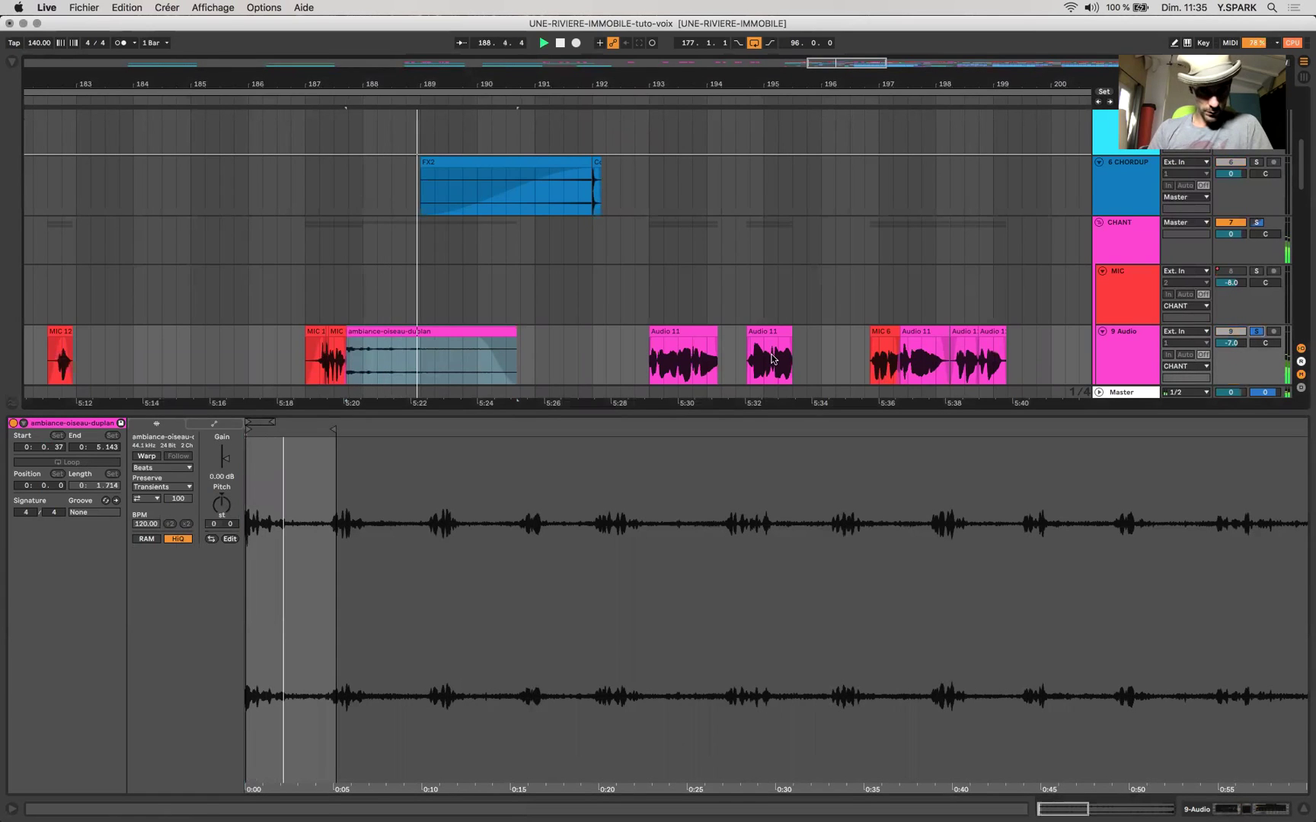
{"action": "scroll", "coordinate": [772, 360], "scroll_direction": "down", "scroll_amount": 5}
{"action": "scroll", "coordinate": [772, 320], "scroll_direction": "right", "scroll_amount": 5}
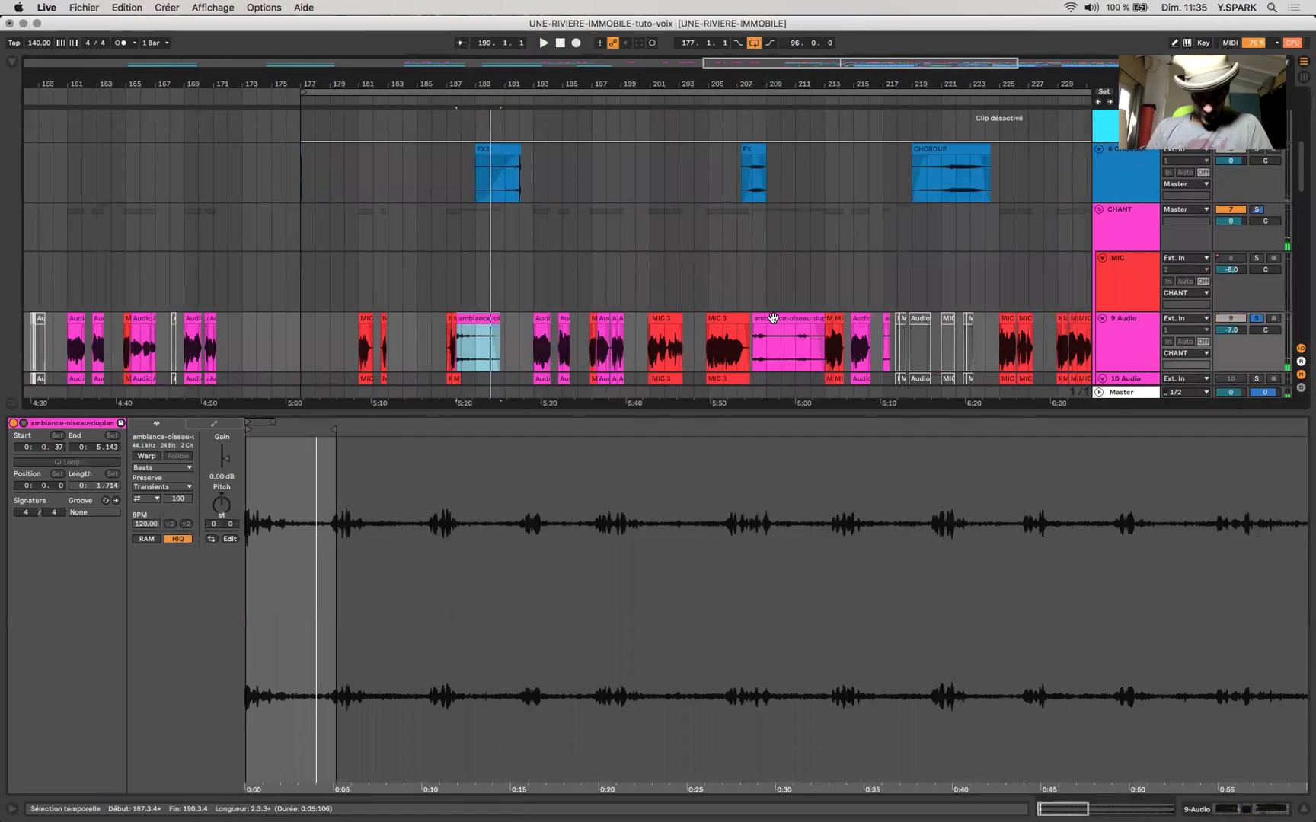
- Select the ambiance-oiseau-duplan clip at bar 208 on 9 Audio and play it to hear the ambience between the vocals
{"action": "left_click", "coordinate": [772, 317]}
{"action": "key", "text": "space"}
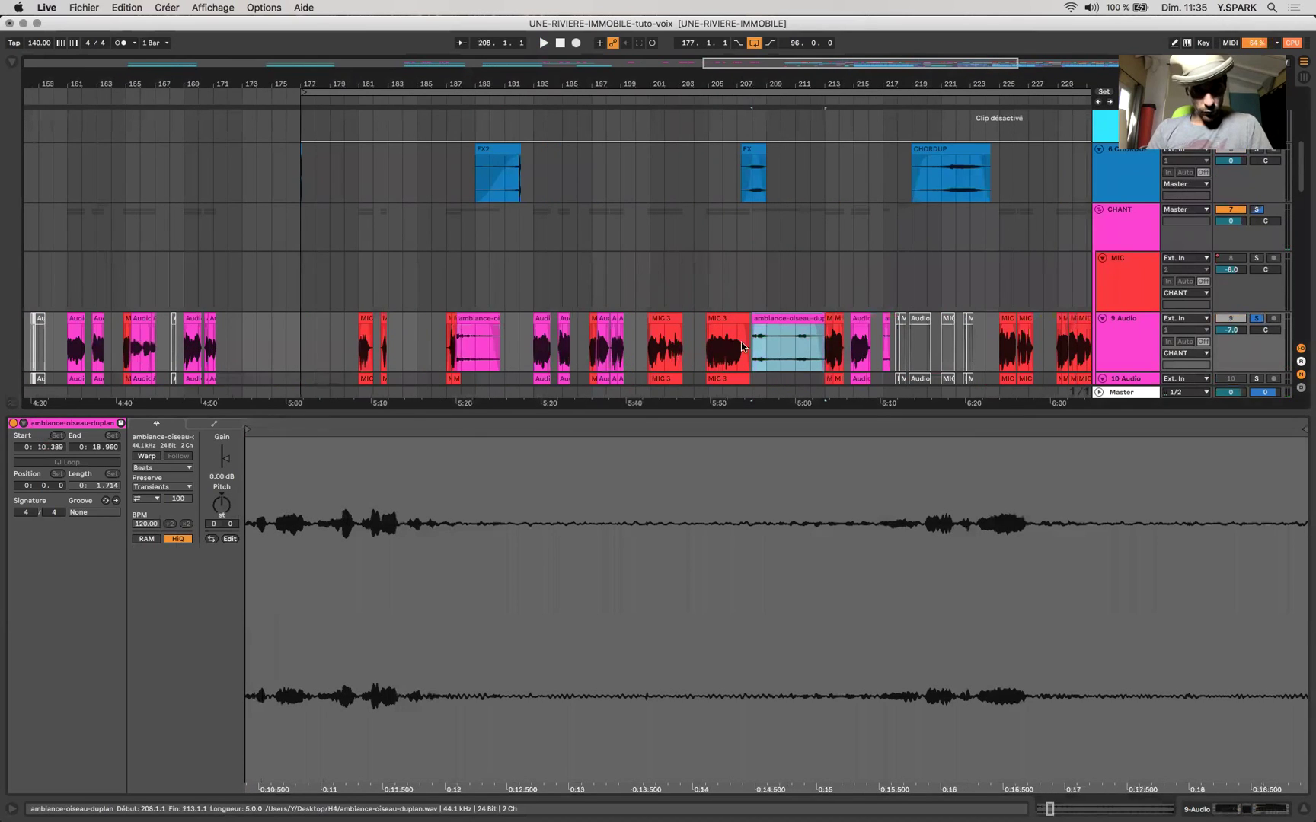
{"action": "scroll", "coordinate": [777, 344], "scroll_direction": "down", "scroll_amount": 5}
{"action": "scroll", "coordinate": [814, 346], "scroll_direction": "up", "scroll_amount": 7}
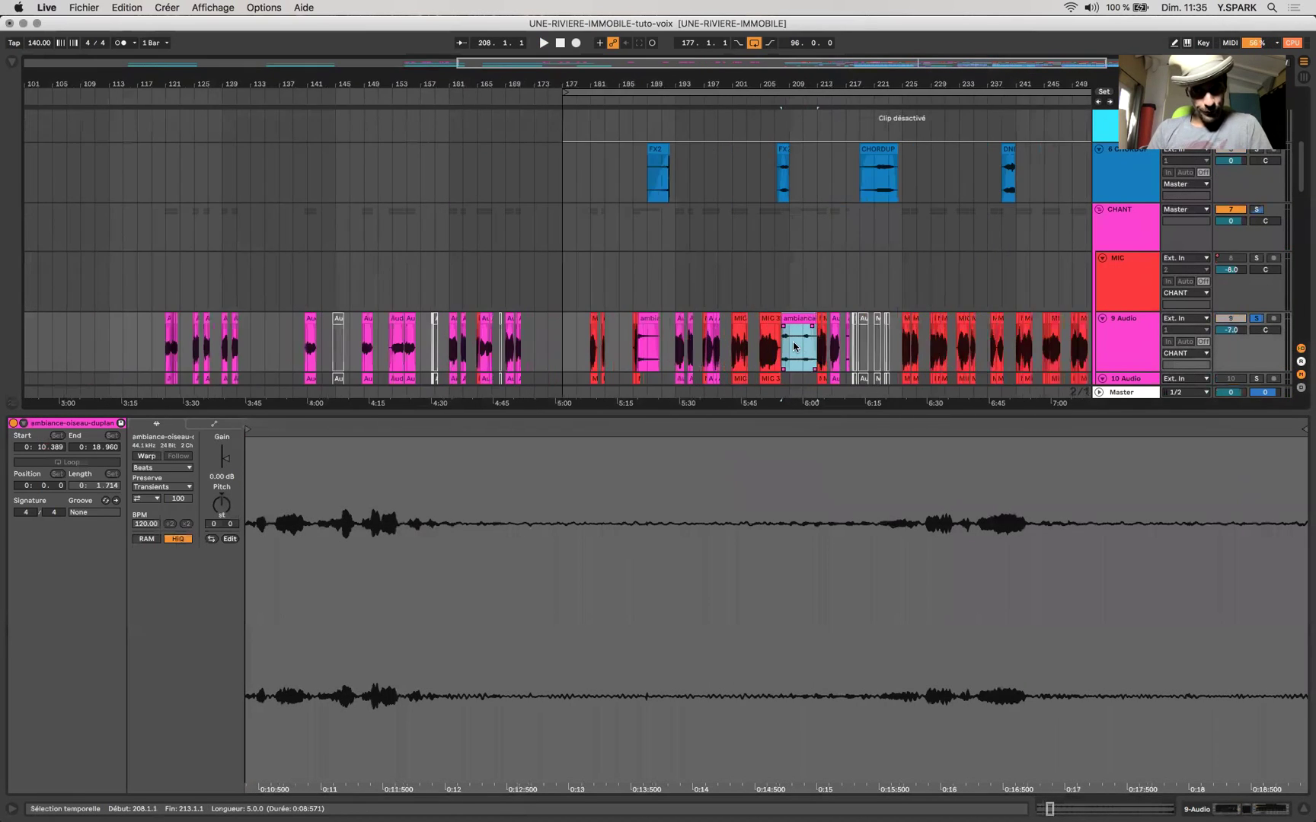
{"action": "key", "text": "space"}
{"action": "scroll", "coordinate": [793, 346], "scroll_direction": "right", "scroll_amount": 5}
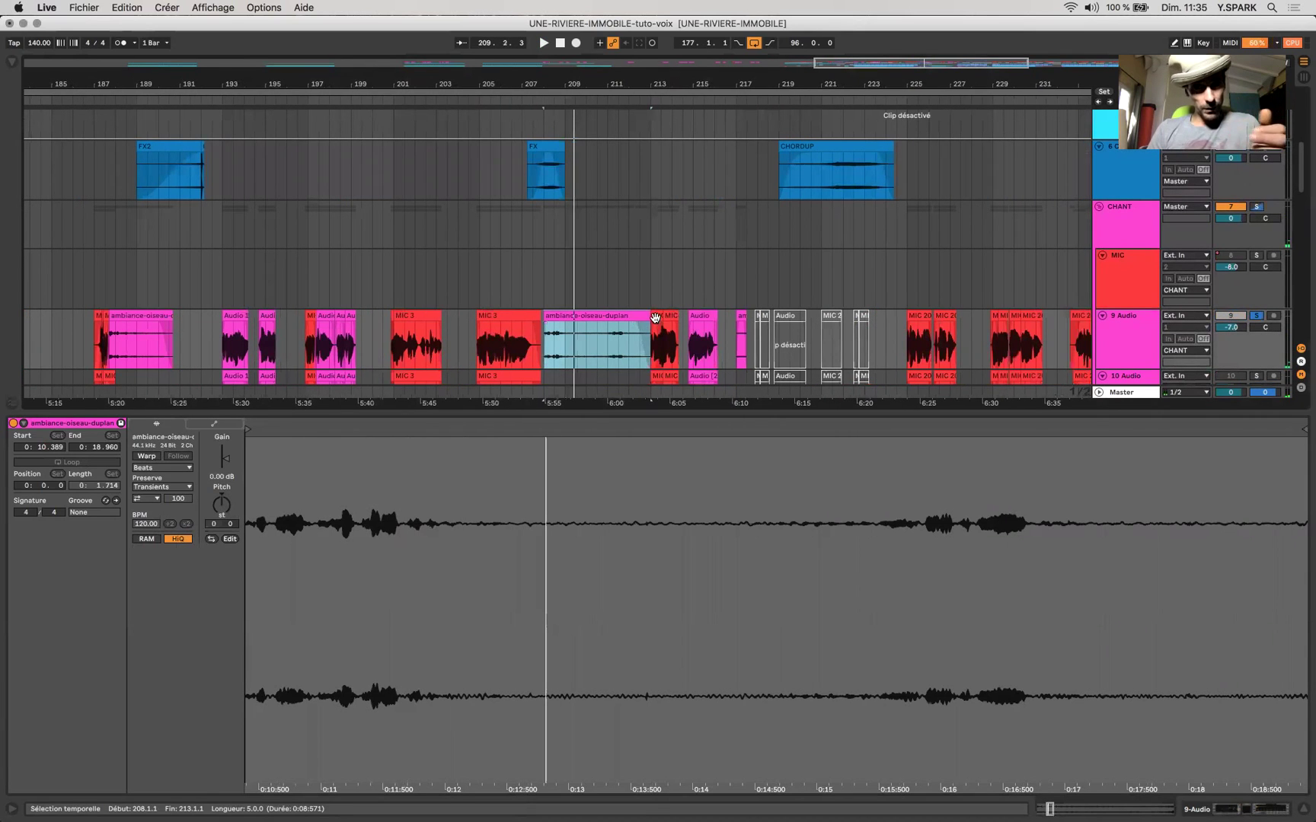
{"action": "scroll", "coordinate": [655, 324], "scroll_direction": "down", "scroll_amount": 2}
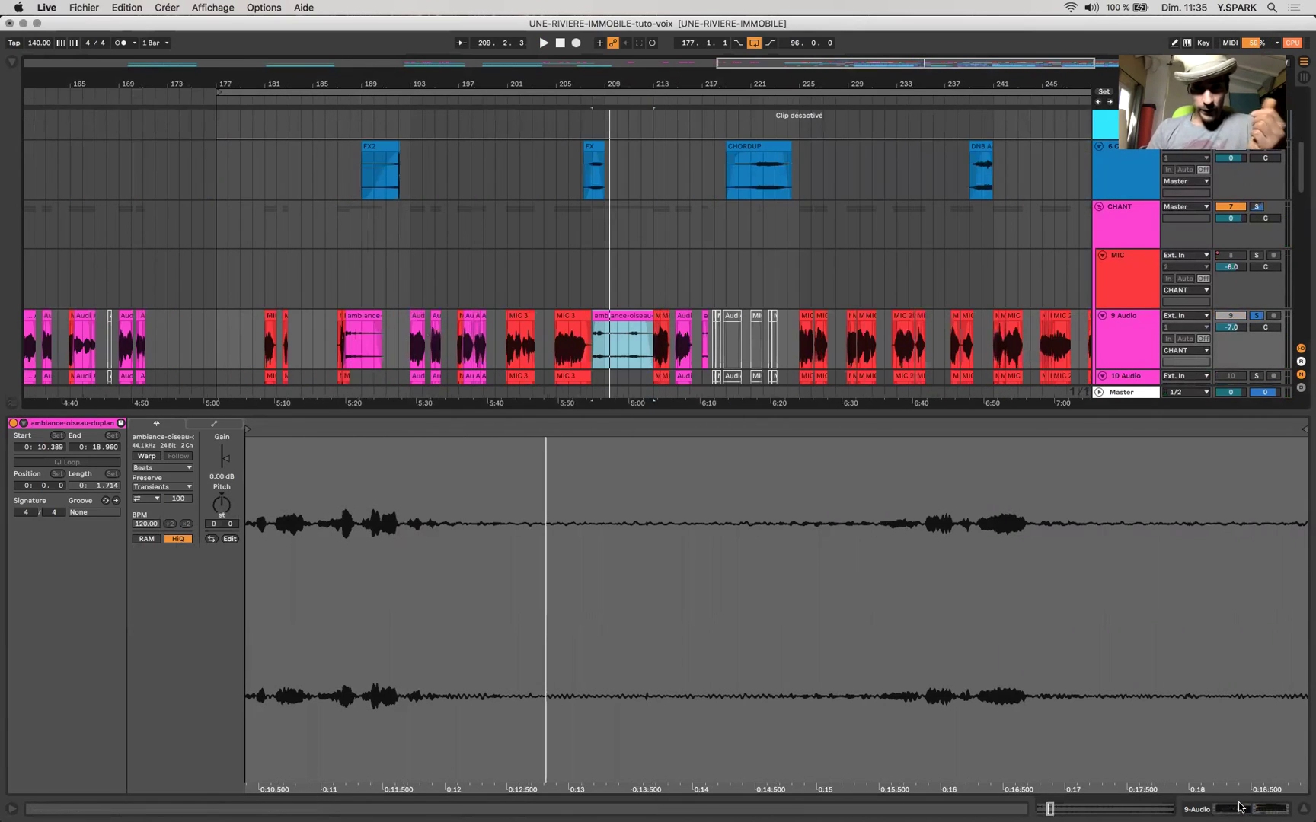
- Display the Filtered Dub Tech on/off automation on 9 Audio, examine it along the song, and return to the clip-only arrangement
{"action": "key", "text": "shift+Tab"}
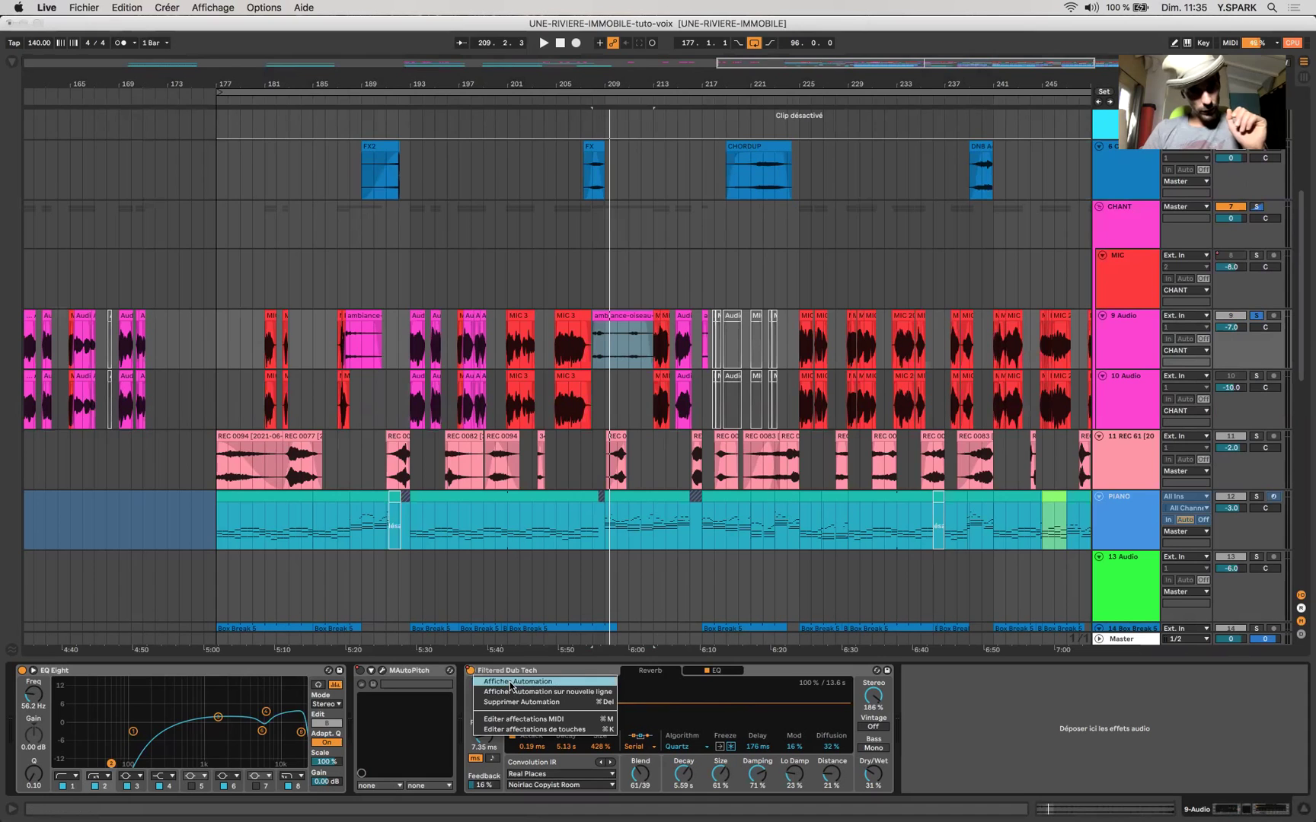
{"action": "key", "text": "a"}
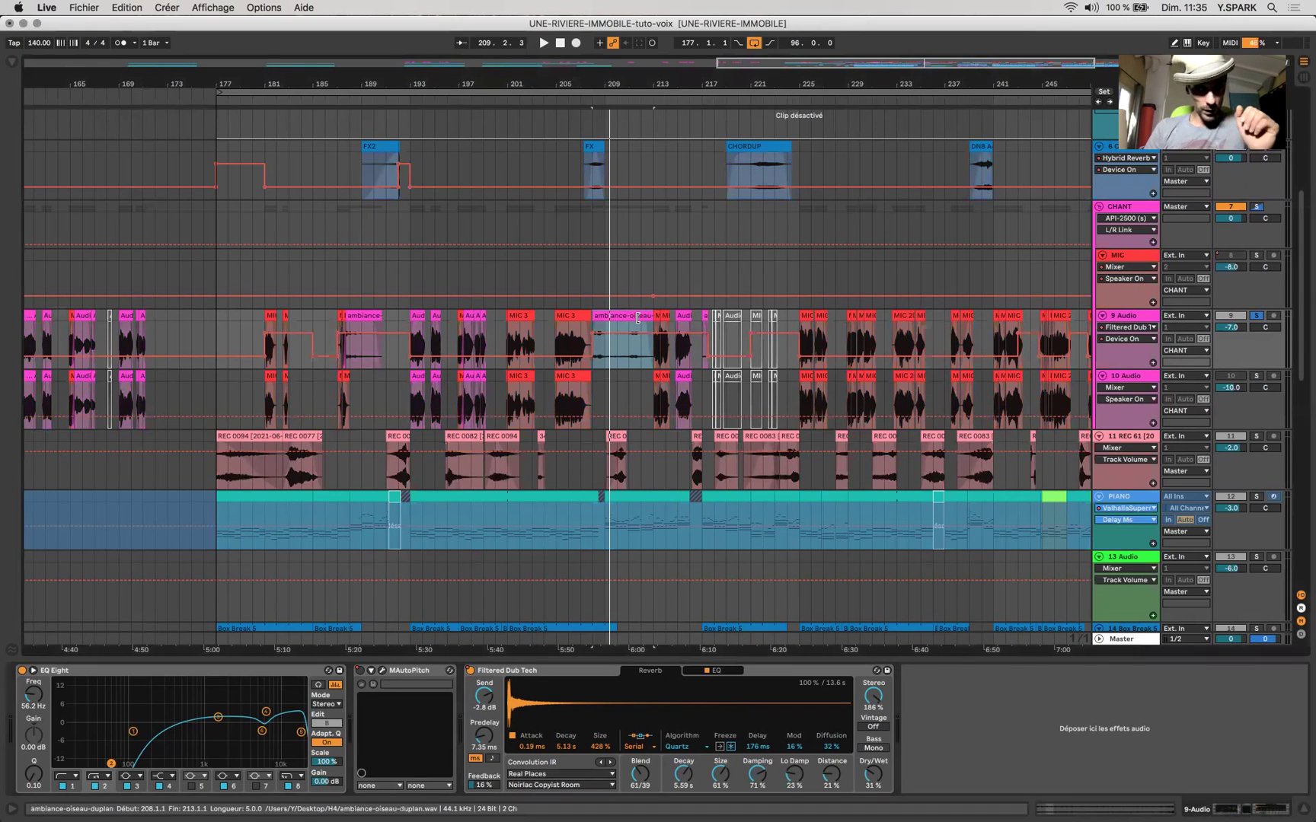
{"action": "key", "text": "w"}
{"action": "scroll", "coordinate": [1046, 344], "scroll_direction": "up", "scroll_amount": 5}
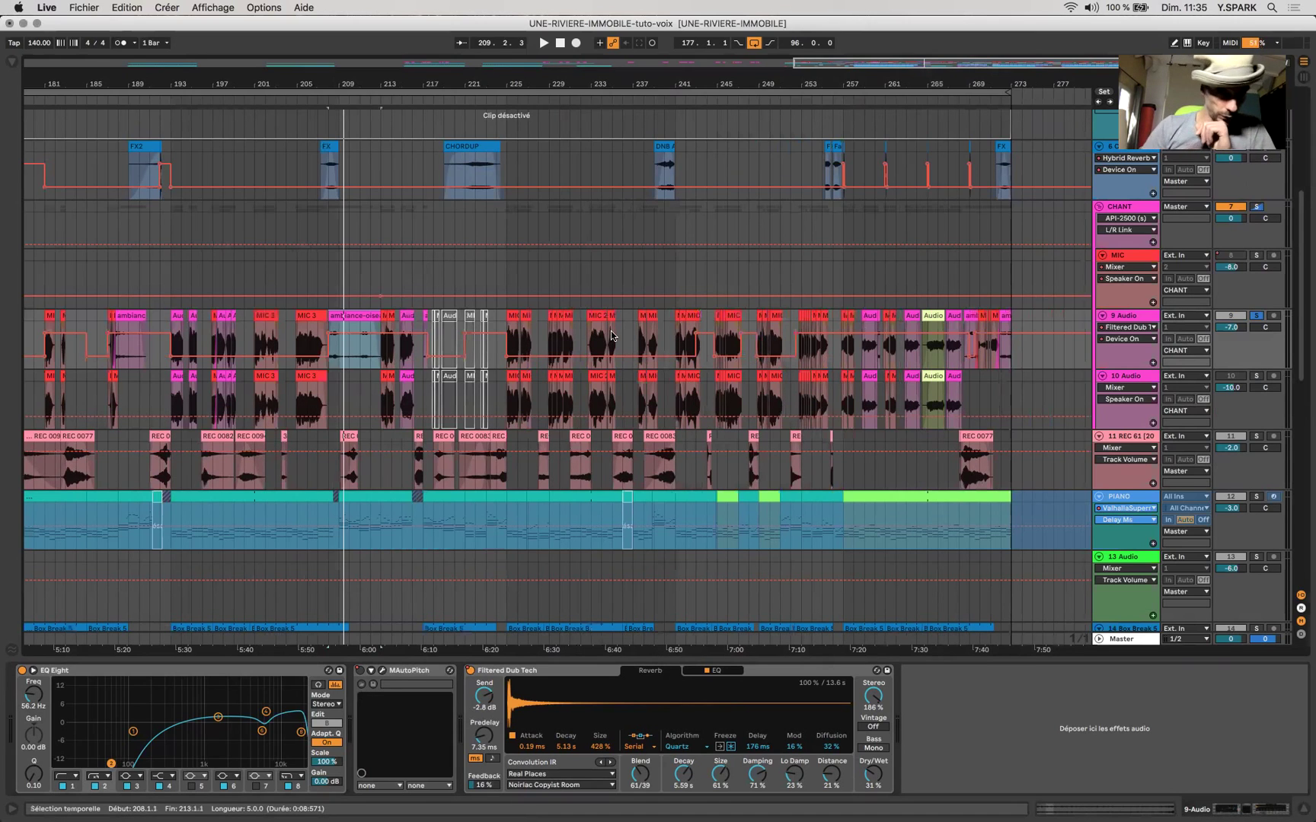
{"action": "key", "text": "a"}
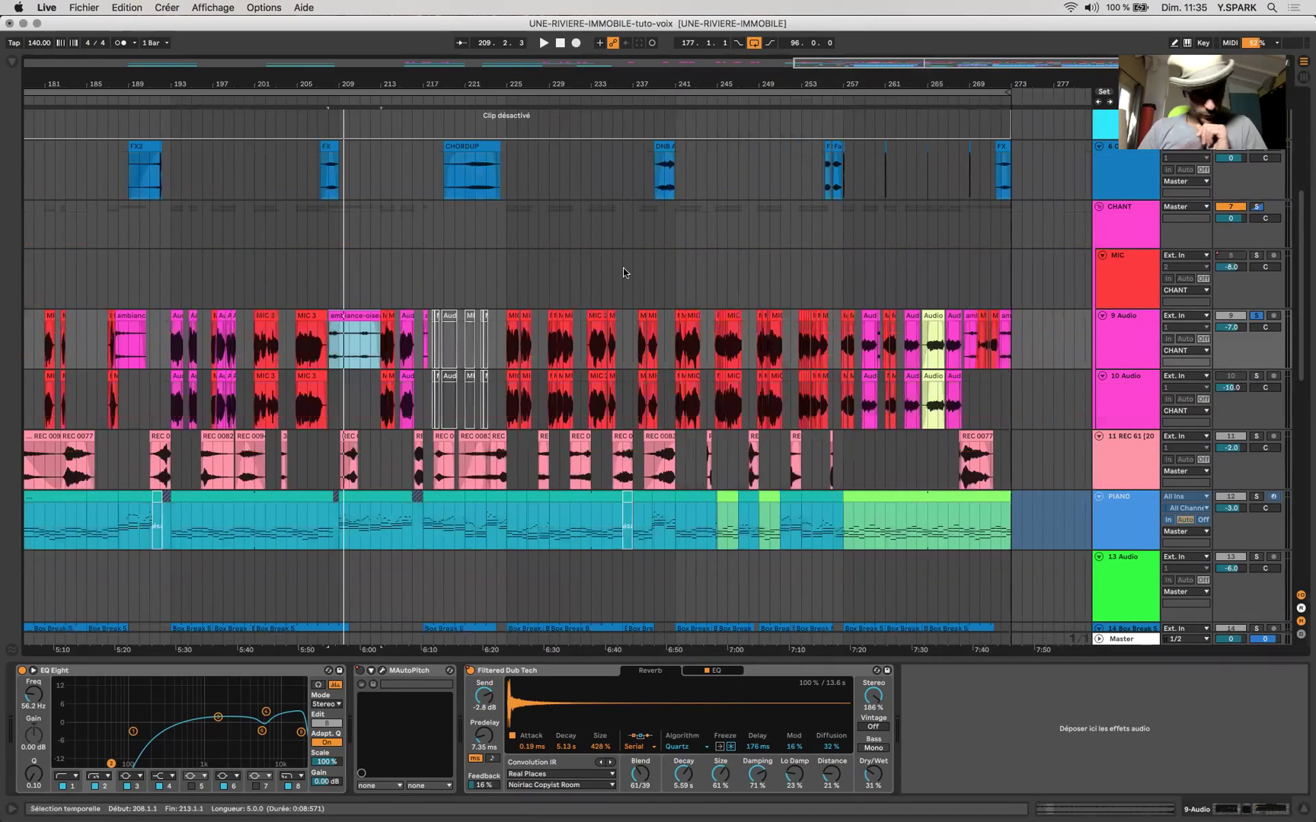
- Select the short MIC 20 clip just before bar 270 on 9 Audio, beside the ambiance-oiseau-duplan clip at the end of the song
{"action": "left_click", "coordinate": [337, 362]}
{"action": "scroll", "coordinate": [877, 390], "scroll_direction": "up", "scroll_amount": 6}
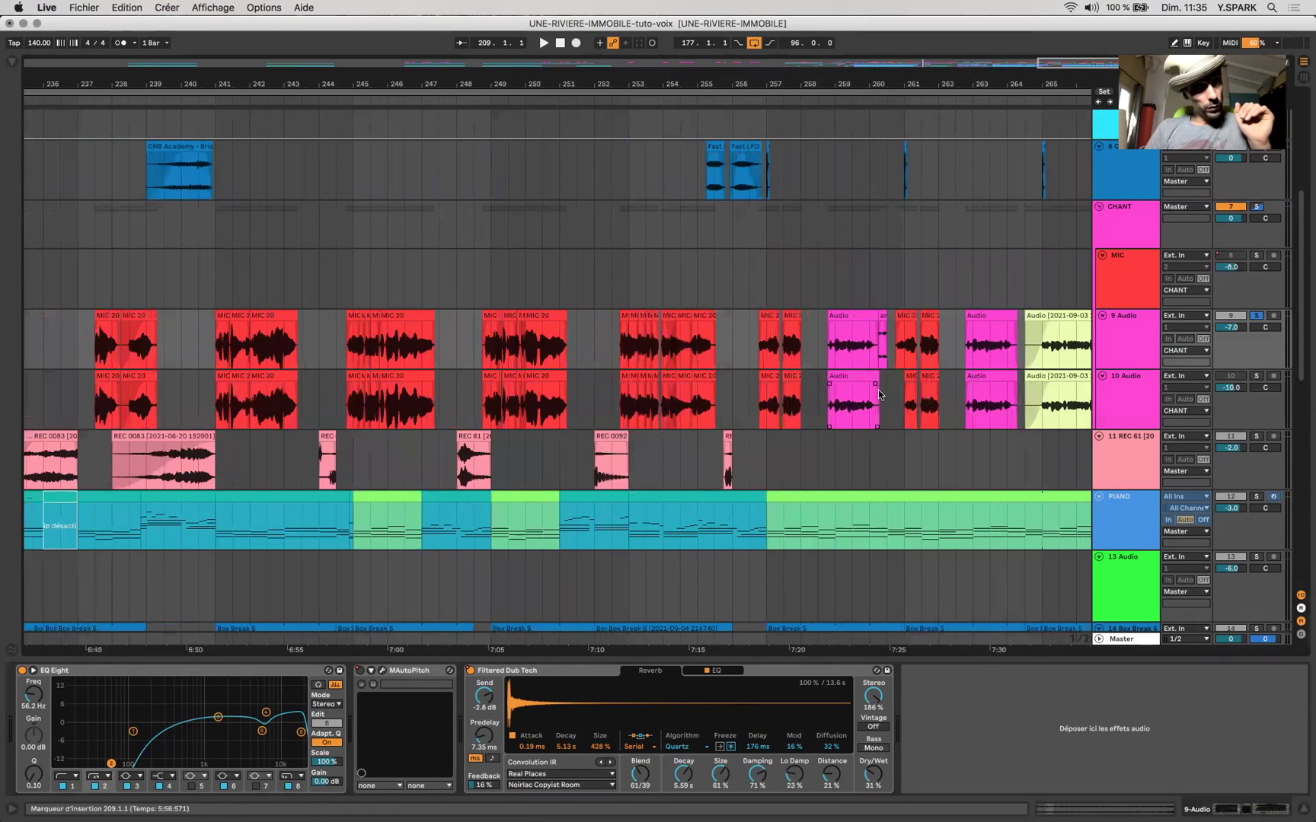
{"action": "scroll", "coordinate": [878, 390], "scroll_direction": "right", "scroll_amount": 6}
{"action": "scroll", "coordinate": [878, 390], "scroll_direction": "right", "scroll_amount": 4}
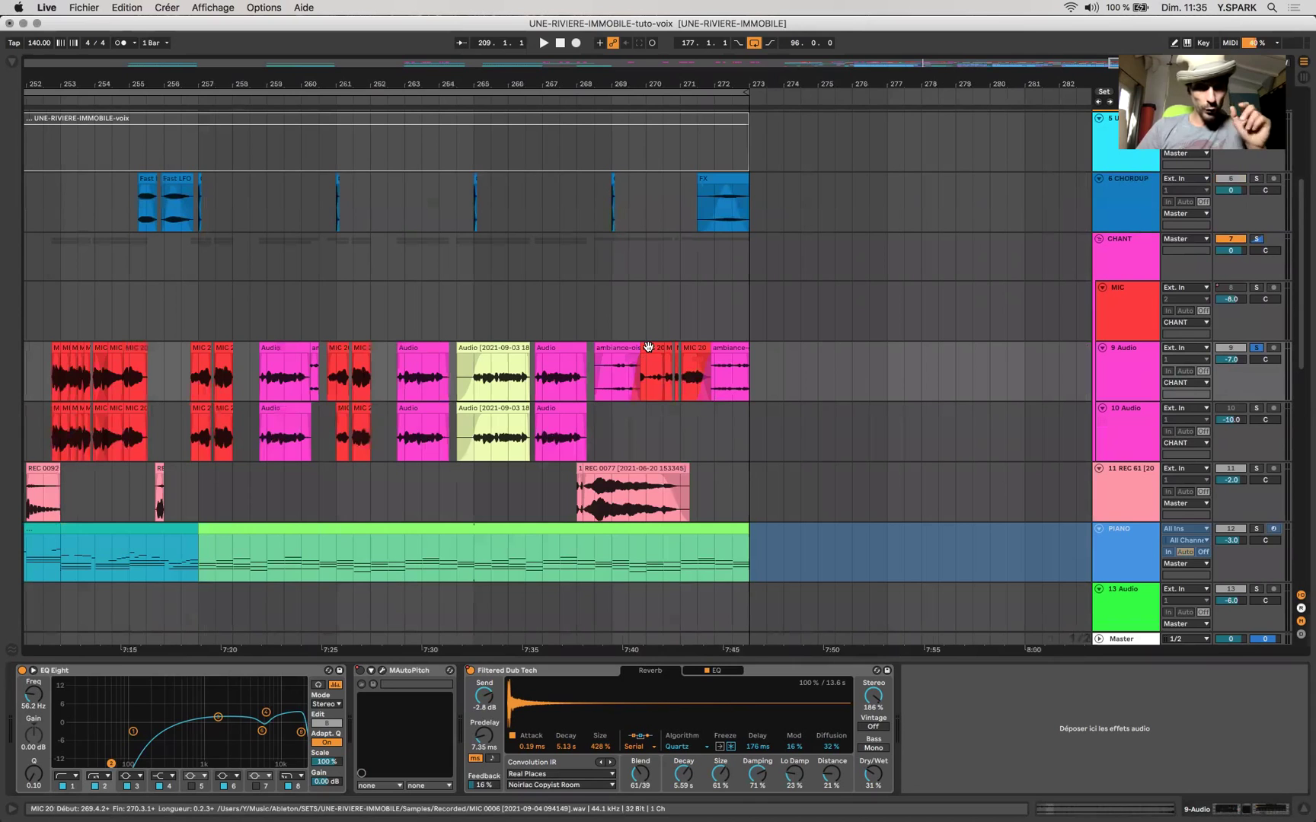
{"action": "left_click", "coordinate": [647, 347]}
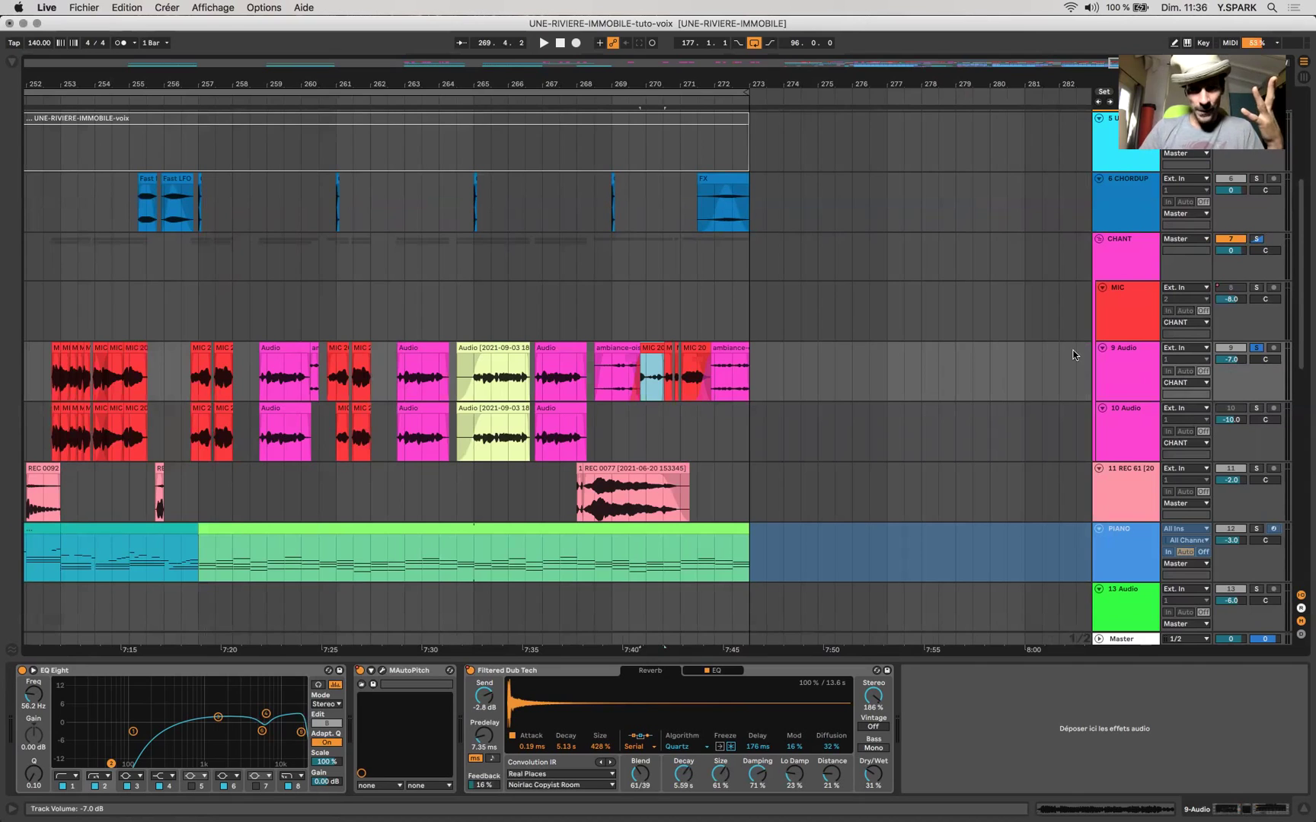
{"action": "left_click", "coordinate": [617, 367]}
{"action": "left_click", "coordinate": [652, 349]}
{"action": "left_click", "coordinate": [654, 384]}
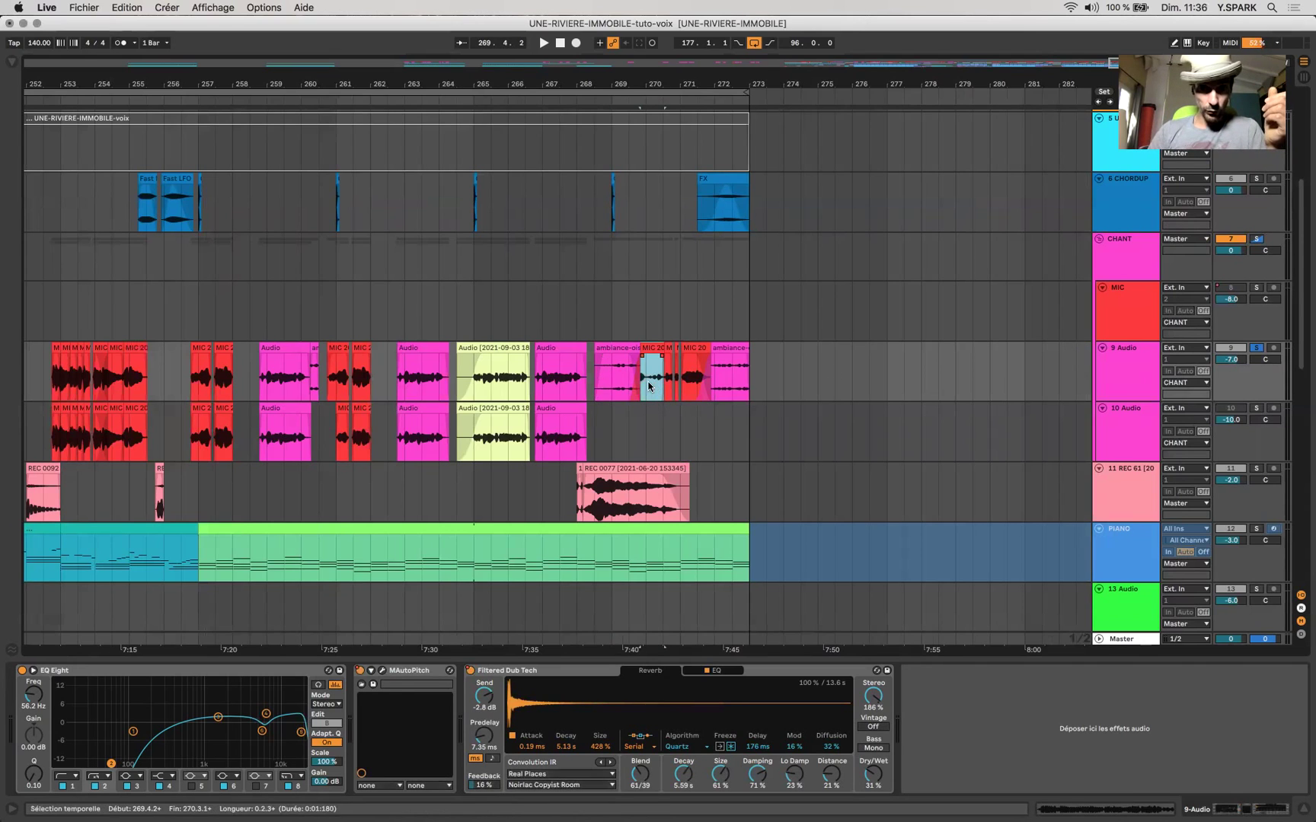
- Play 9 Audio from bar 269.2 through the closing ambience and MIC 20 clips, and turn off the track's solo
{"action": "scroll", "coordinate": [774, 368], "scroll_direction": "up", "scroll_amount": 5}
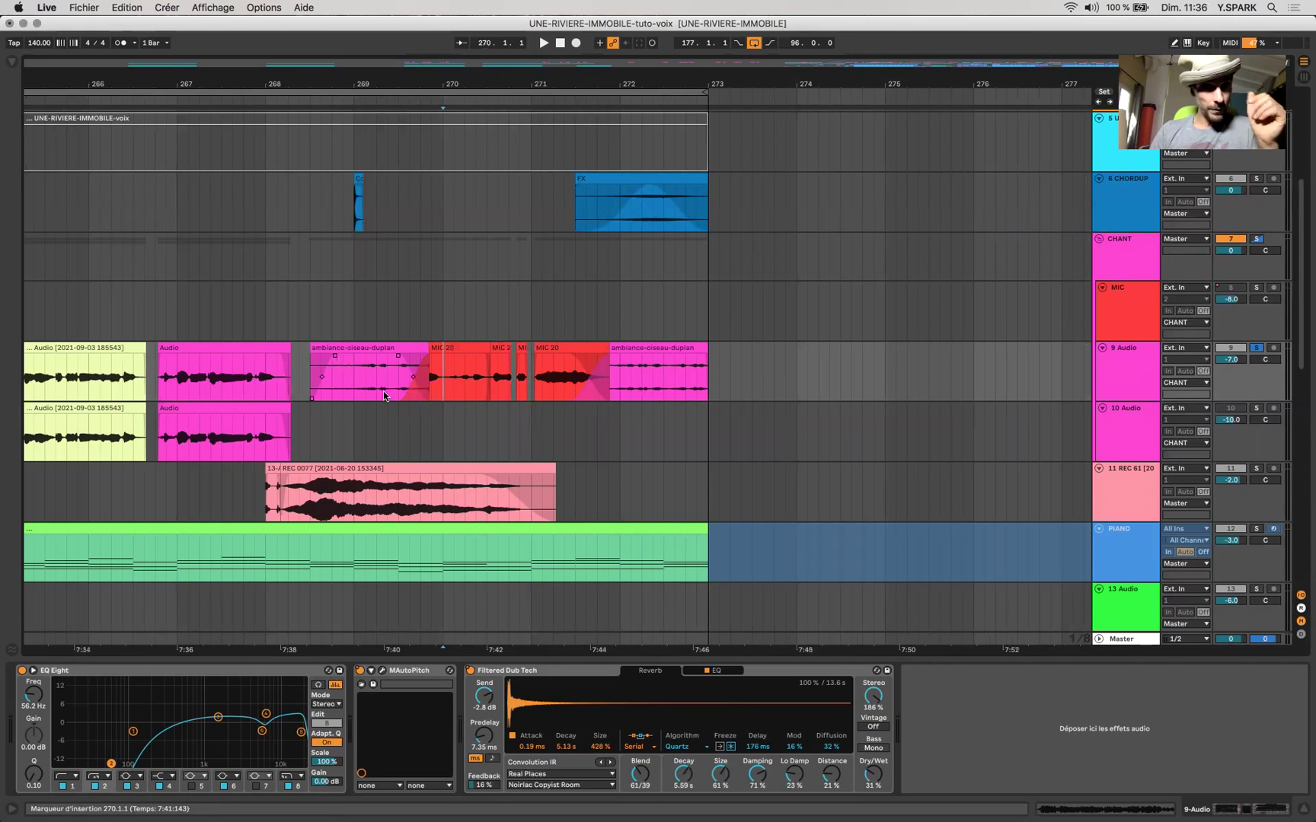
{"action": "left_click", "coordinate": [388, 392]}
{"action": "key", "text": "Left"}
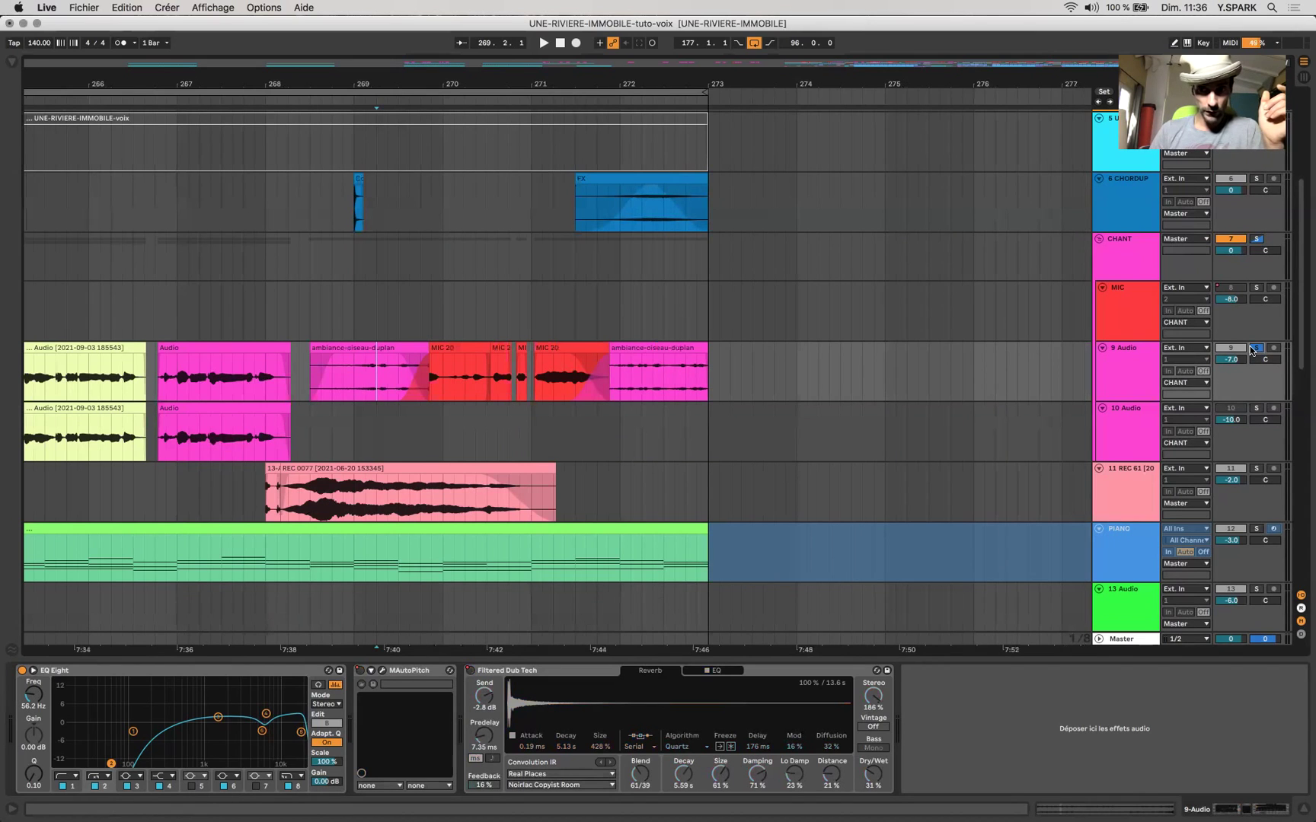
{"action": "key", "text": "space"}
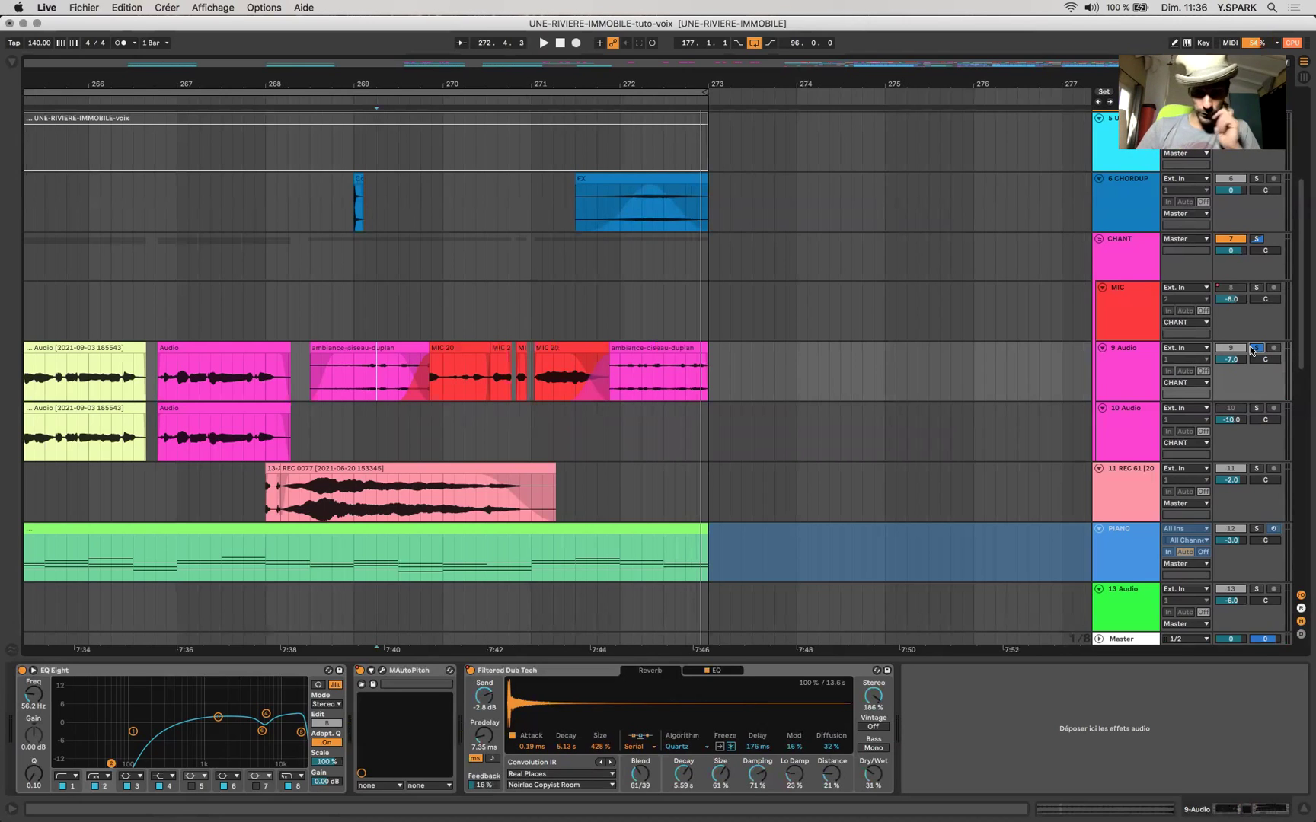
{"action": "left_click", "coordinate": [1257, 349]}
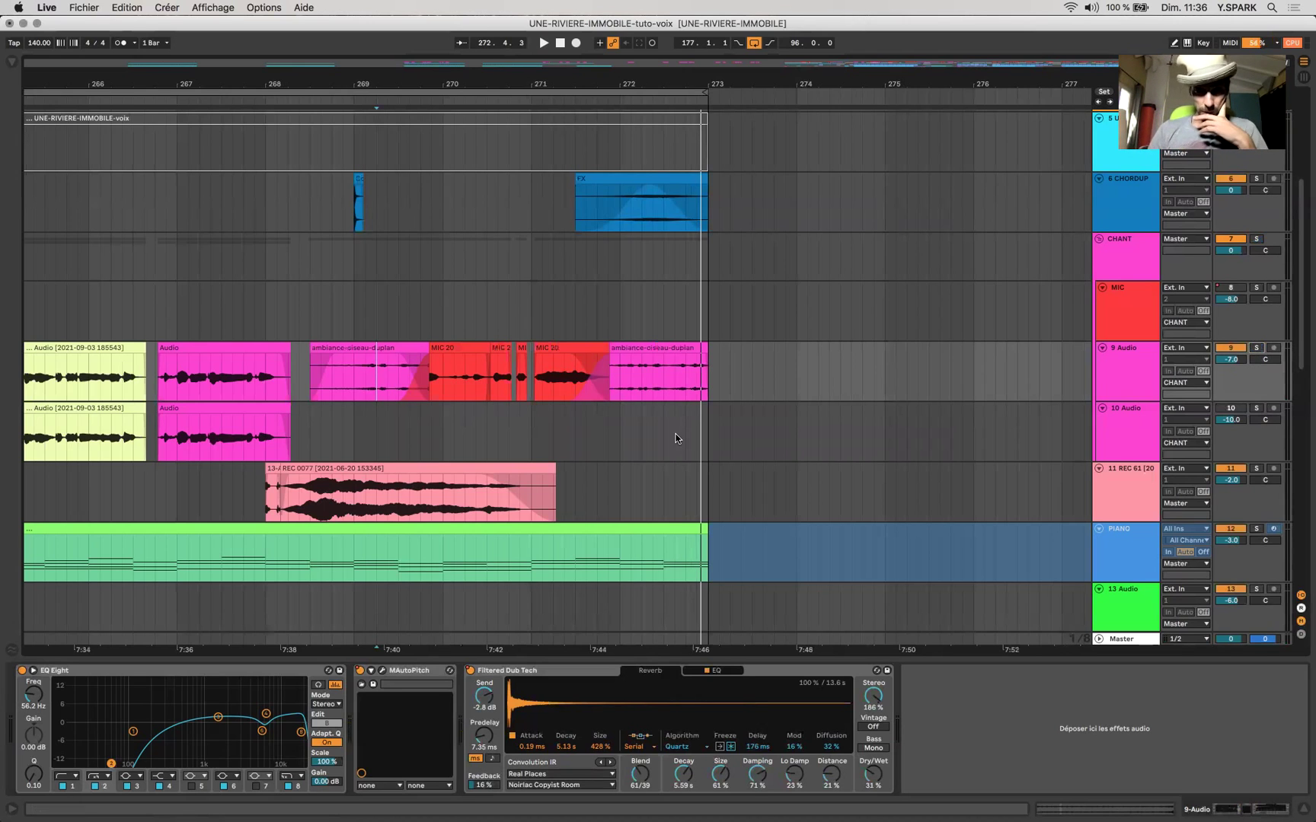
- Review the whole arrangement and select the 10 Audio track to show its effect chain
{"action": "scroll", "coordinate": [666, 463], "scroll_direction": "down", "scroll_amount": 8}
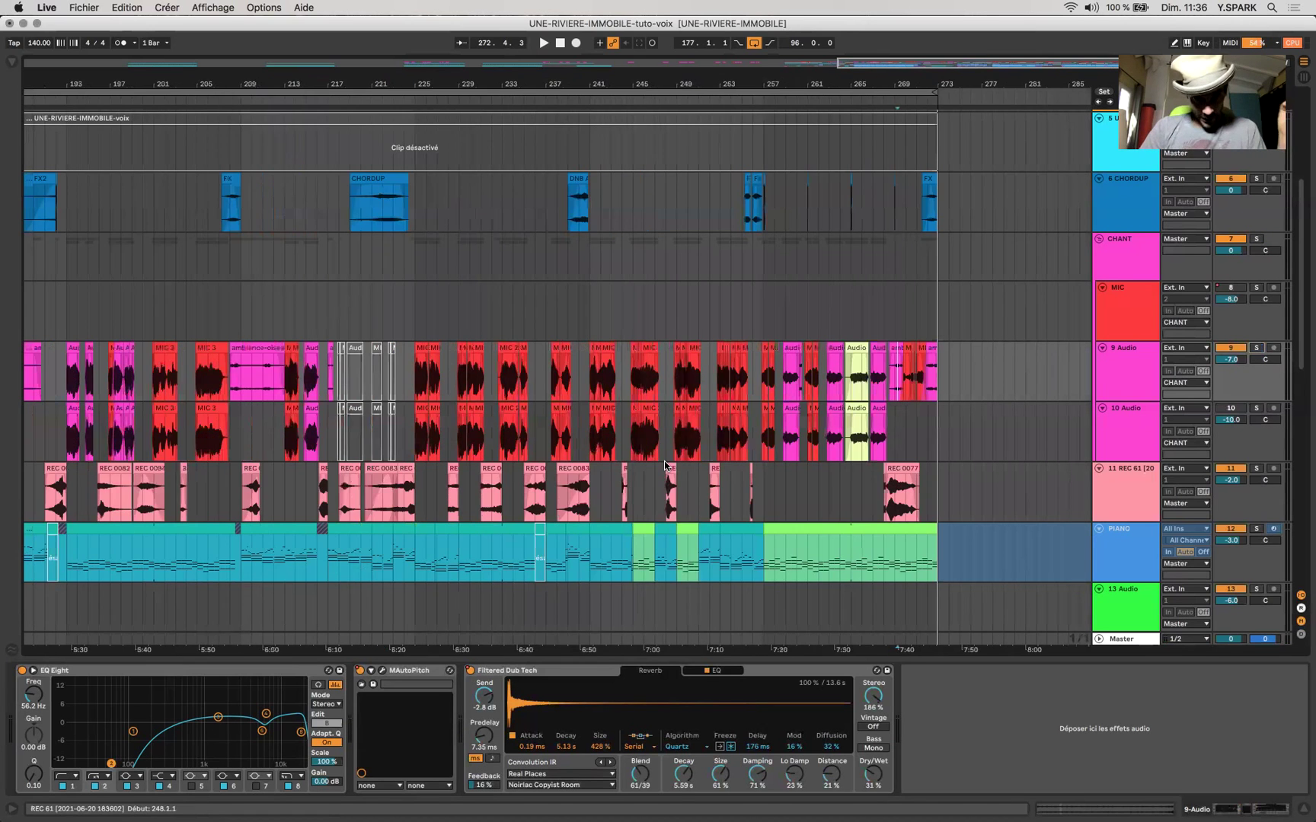
{"action": "scroll", "coordinate": [970, 265], "scroll_direction": "down", "scroll_amount": 5}
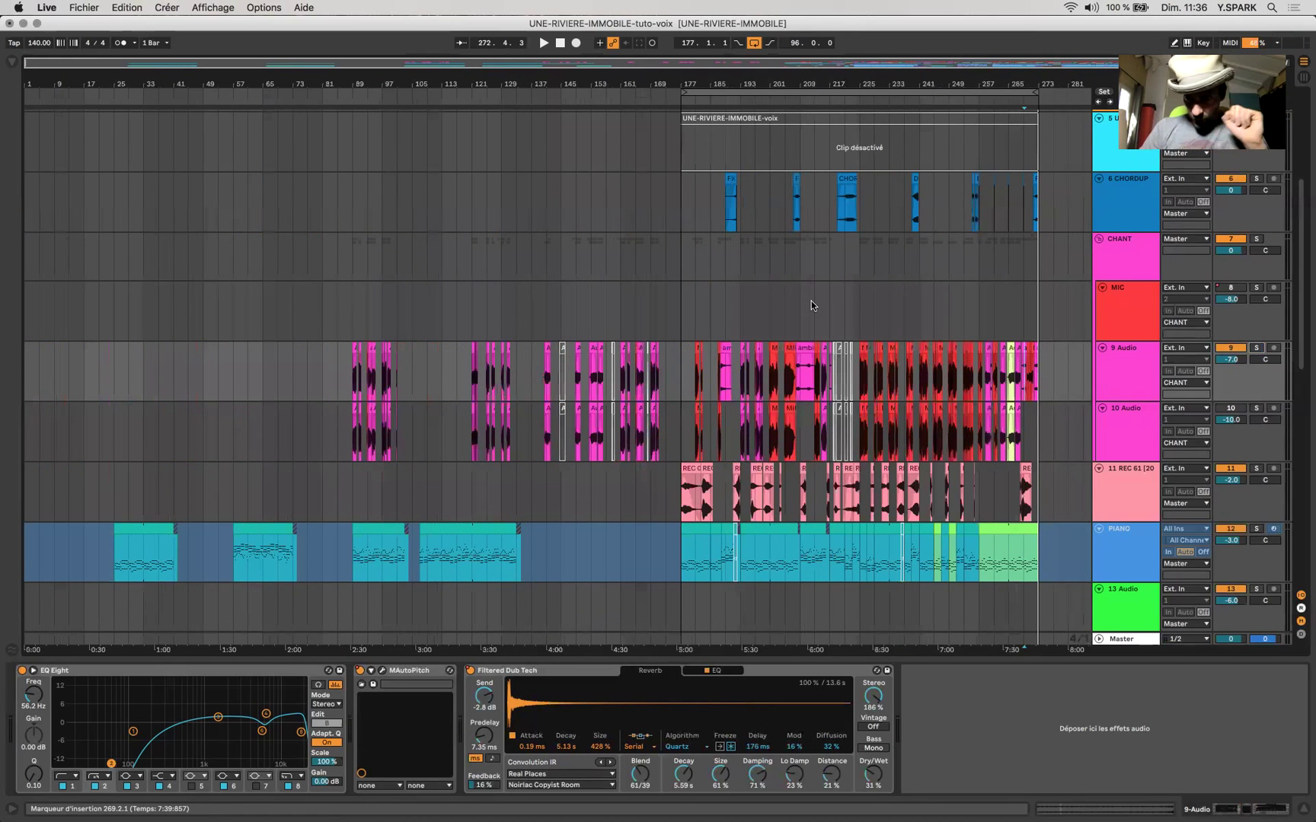
{"action": "scroll", "coordinate": [810, 302], "scroll_direction": "up", "scroll_amount": 5}
{"action": "scroll", "coordinate": [811, 448], "scroll_direction": "up", "scroll_amount": 5}
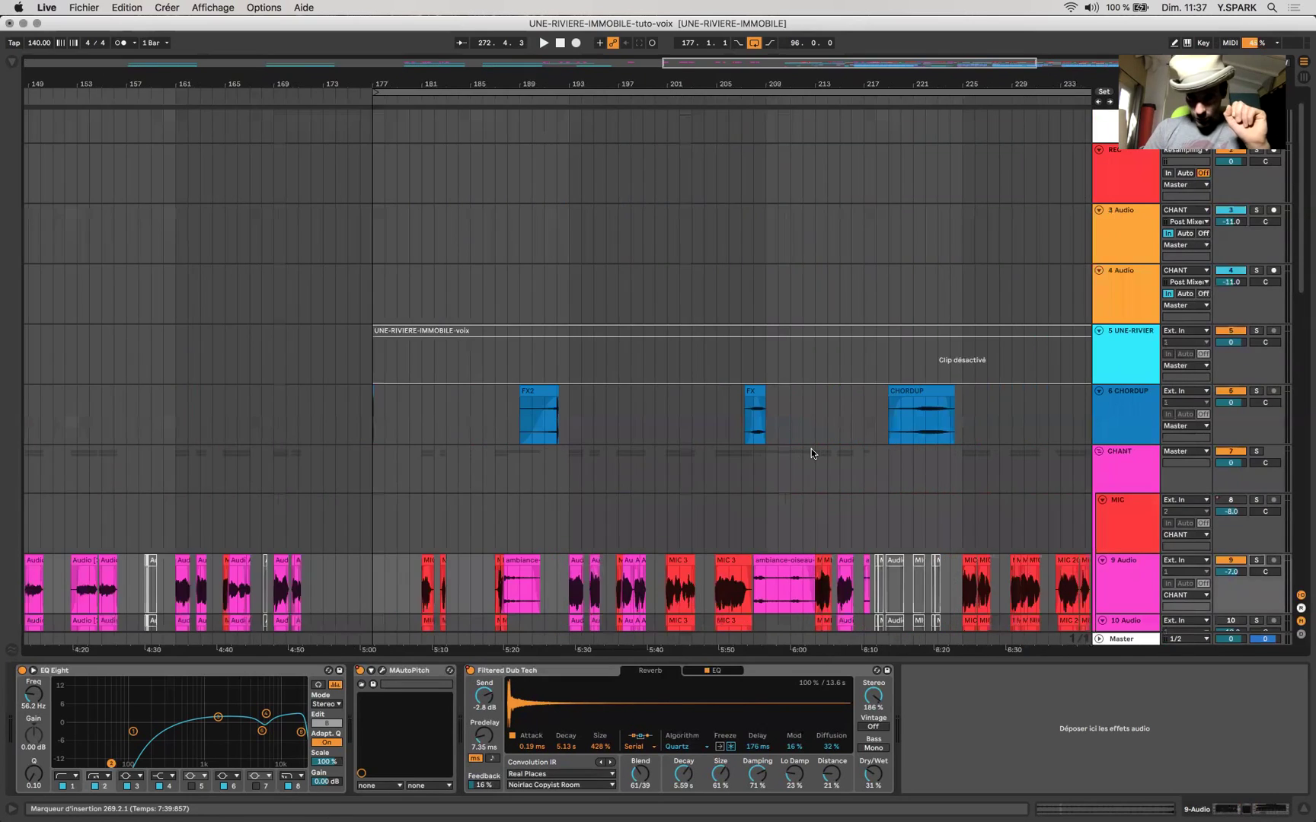
{"action": "scroll", "coordinate": [891, 358], "scroll_direction": "down", "scroll_amount": 6}
{"action": "left_click", "coordinate": [1140, 342]}
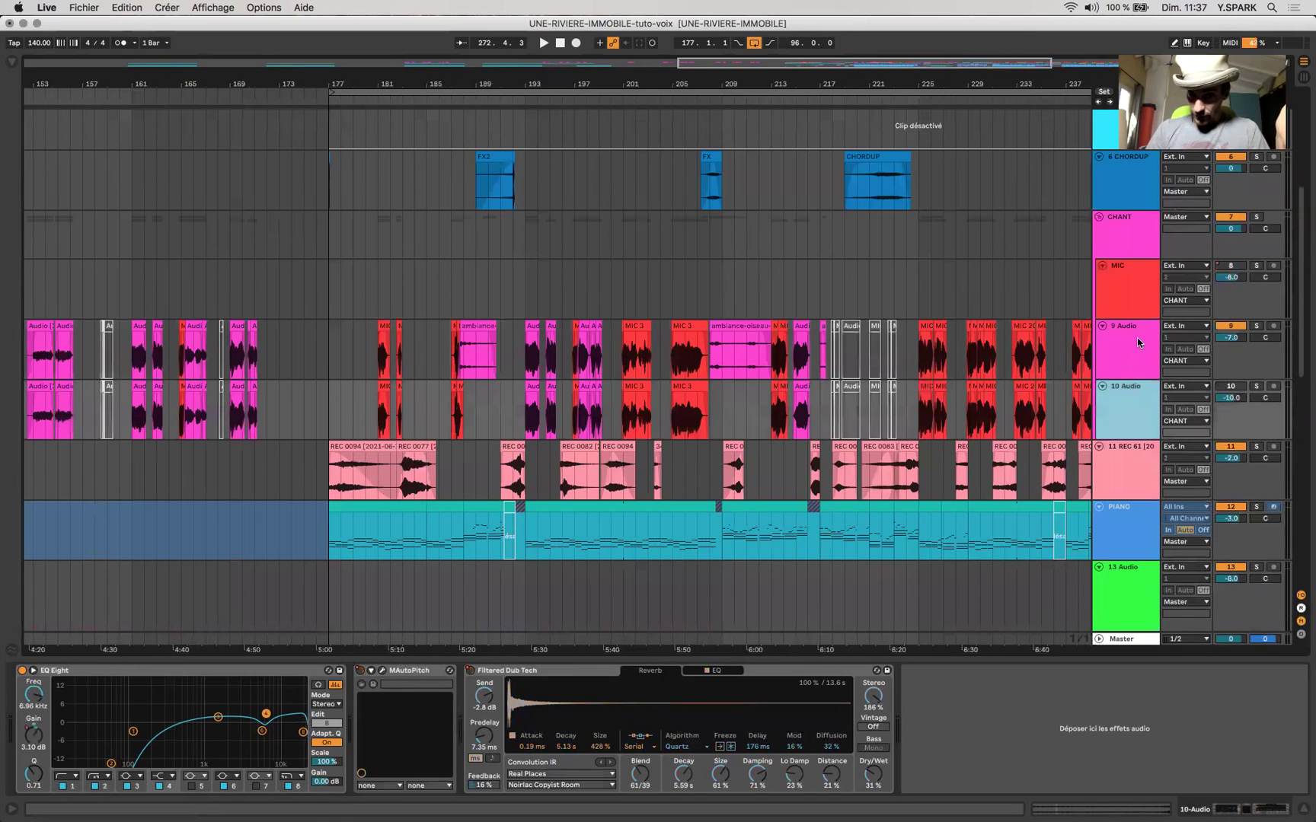
{"action": "left_click", "coordinate": [1113, 427]}
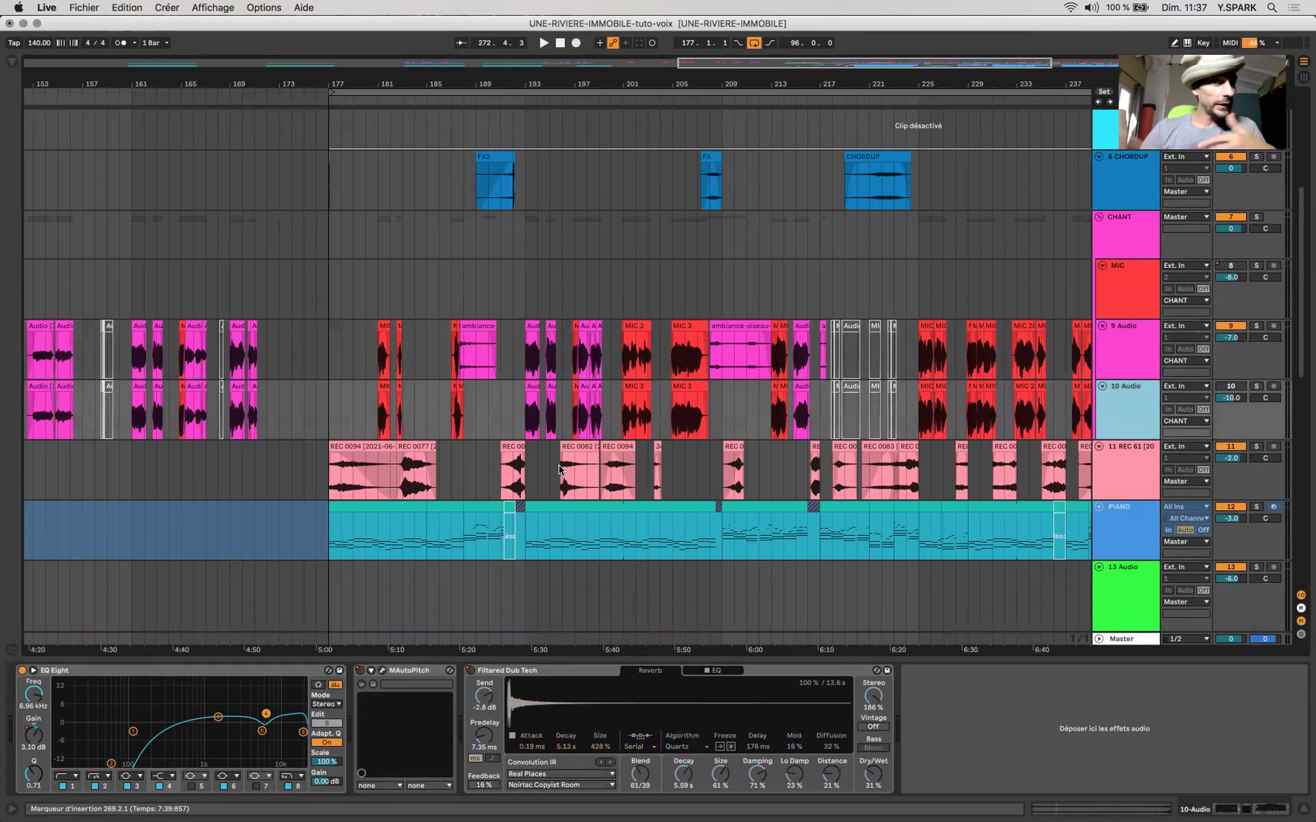
- Display the MAutoPitch Device On automation on 9 Audio and 10 Audio and examine it through the end of the song
{"action": "scroll", "coordinate": [542, 422], "scroll_direction": "up", "scroll_amount": 2}
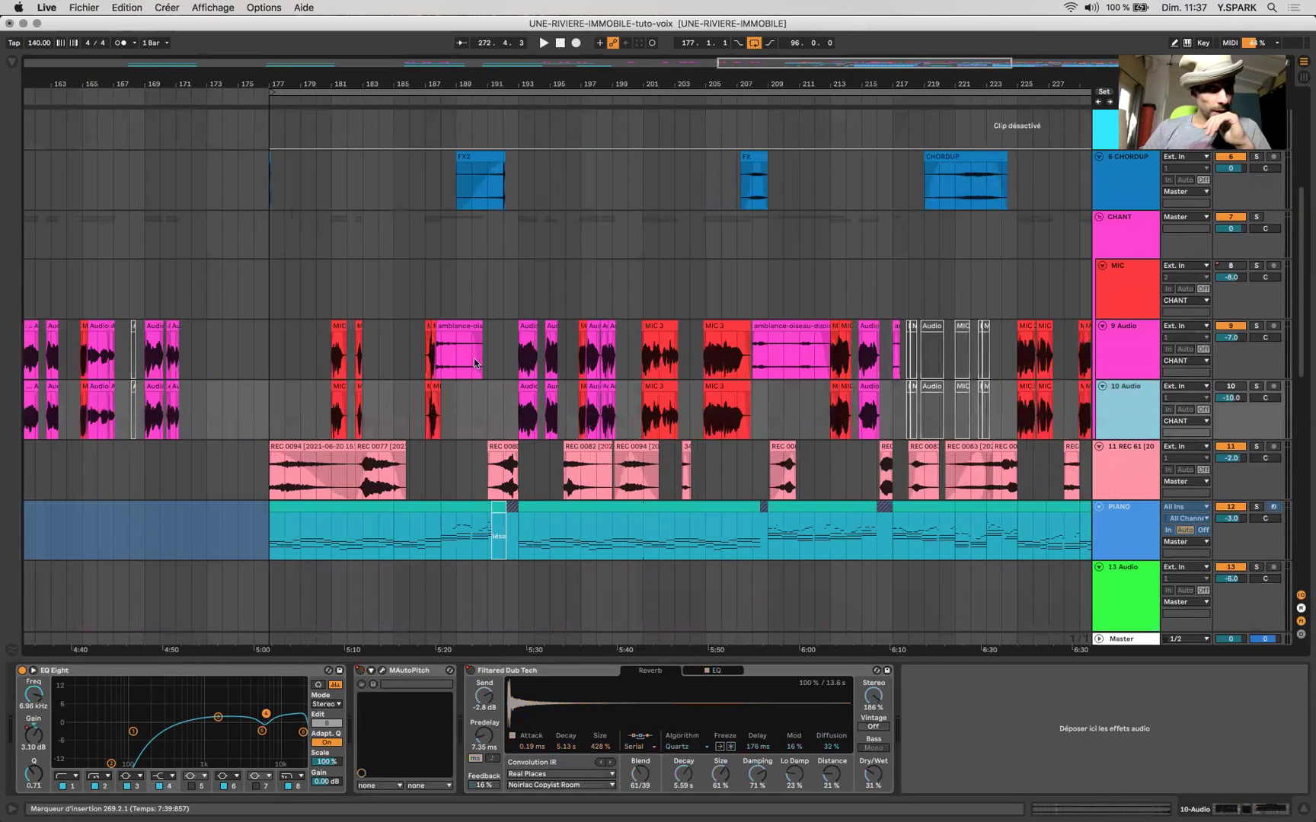
{"action": "scroll", "coordinate": [474, 358], "scroll_direction": "up", "scroll_amount": 3}
{"action": "left_click", "coordinate": [472, 358]}
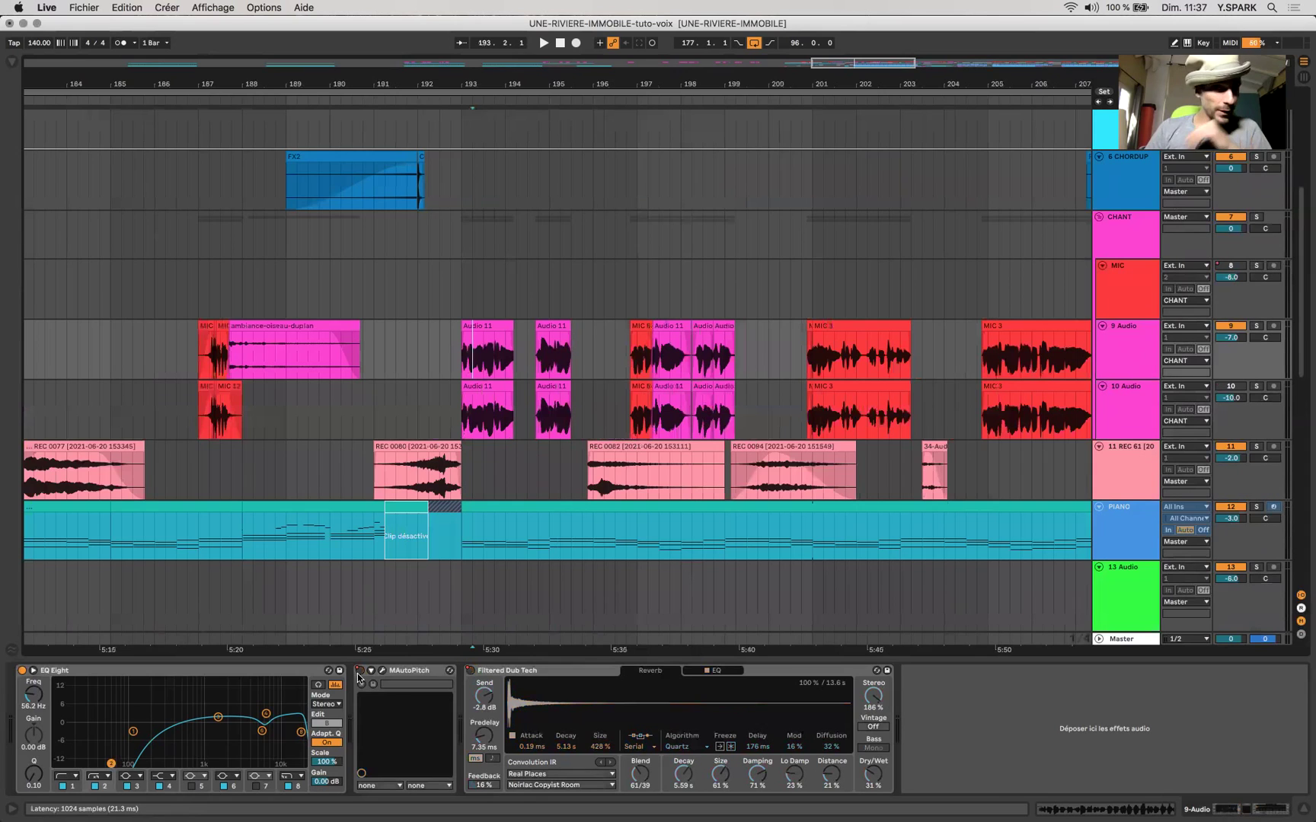
{"action": "key", "text": "a"}
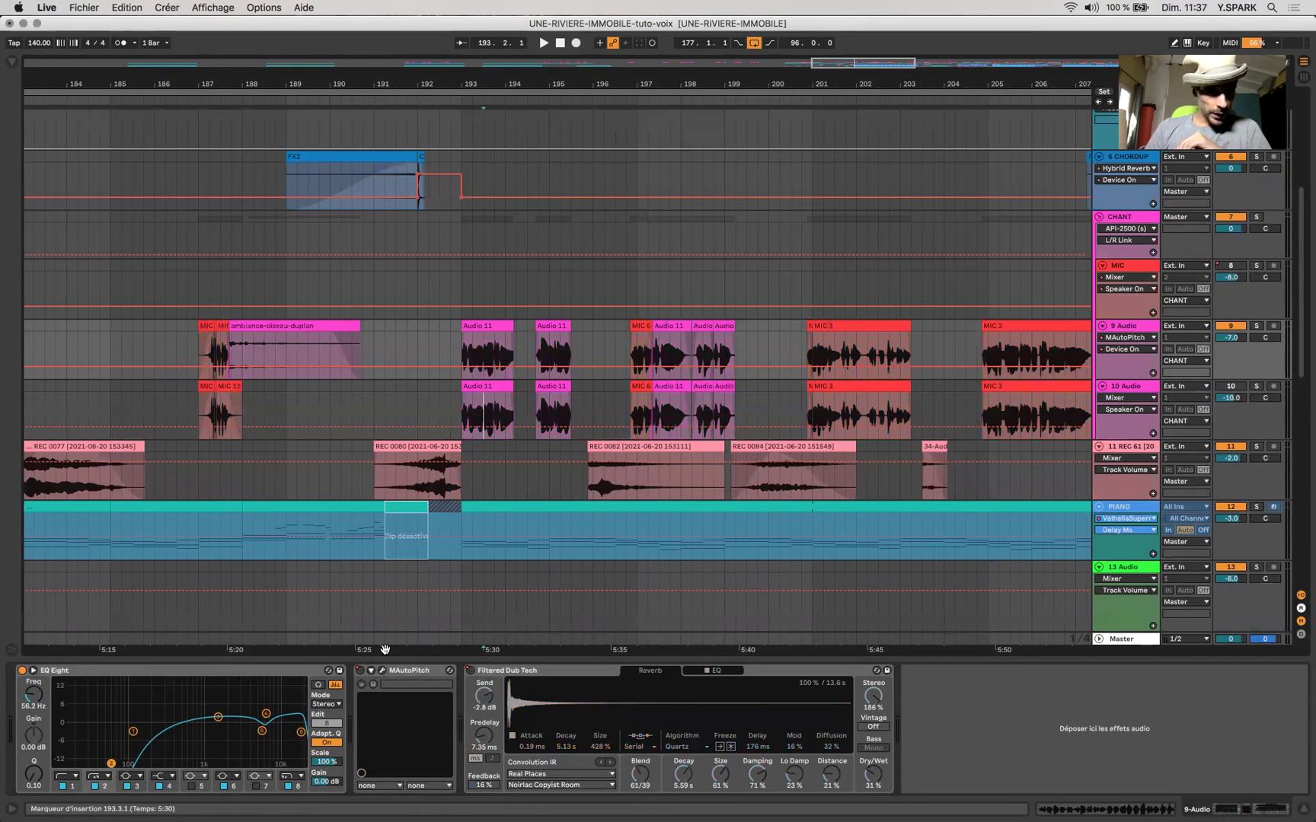
{"action": "left_click", "coordinate": [483, 411]}
{"action": "right_click", "coordinate": [360, 674]}
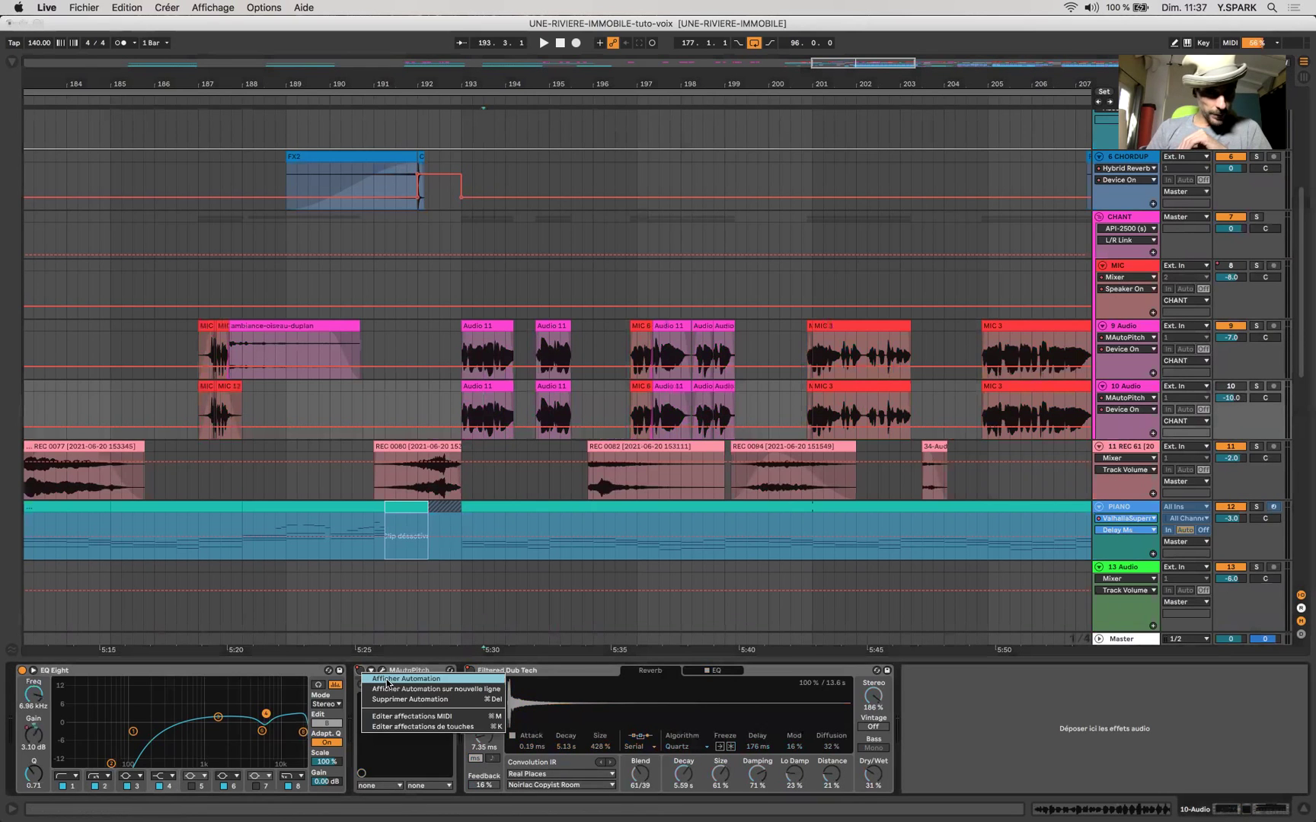
{"action": "scroll", "coordinate": [541, 529], "scroll_direction": "down", "scroll_amount": 10}
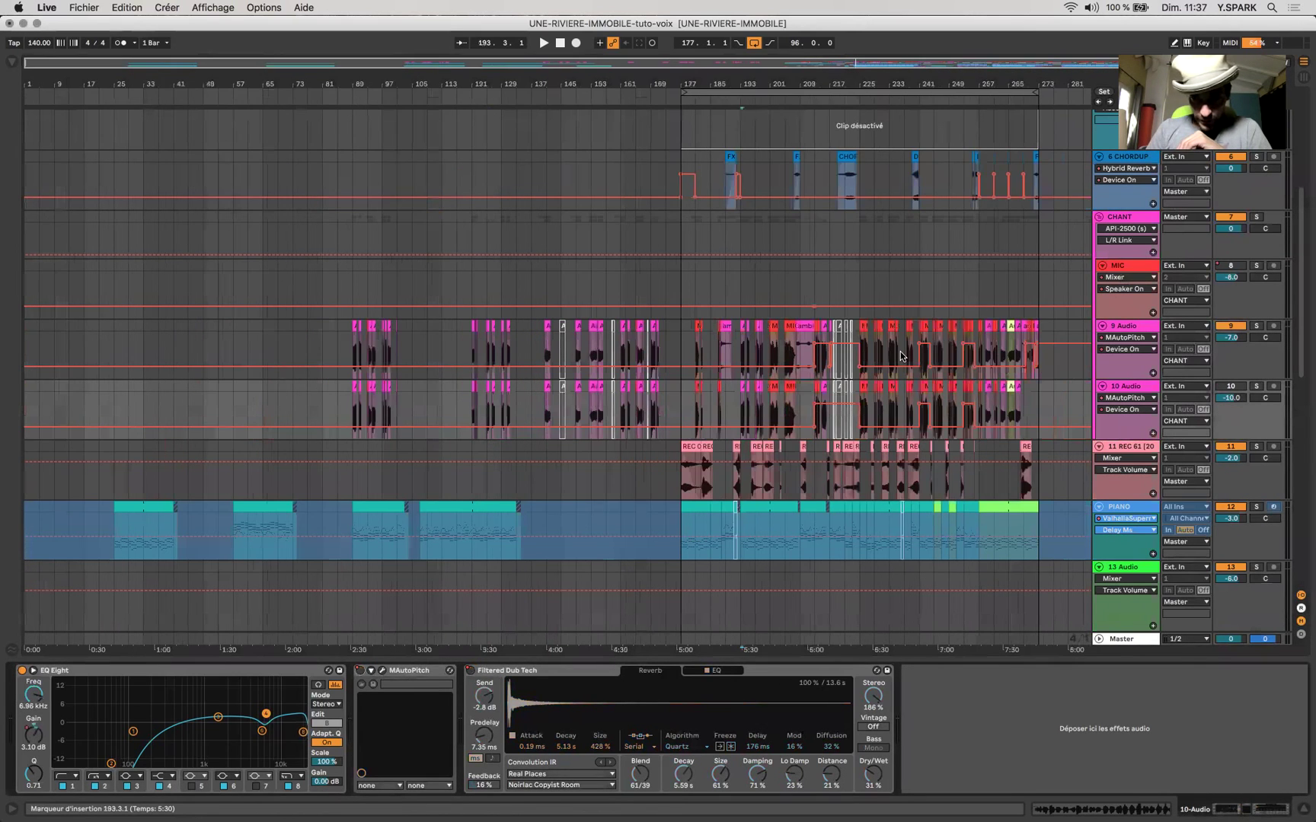
{"action": "scroll", "coordinate": [901, 356], "scroll_direction": "up", "scroll_amount": 5}
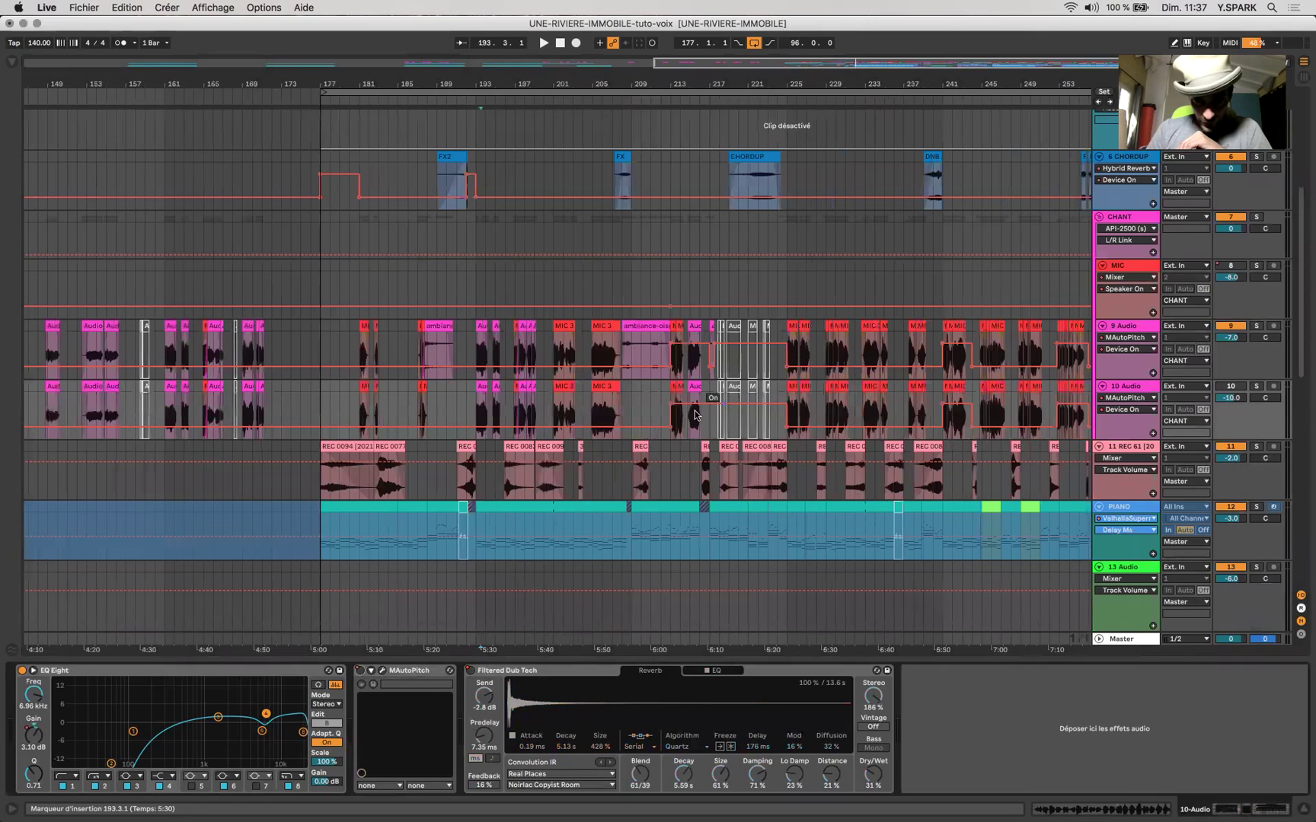
{"action": "scroll", "coordinate": [693, 413], "scroll_direction": "up", "scroll_amount": 4}
{"action": "scroll", "coordinate": [693, 413], "scroll_direction": "right", "scroll_amount": 10}
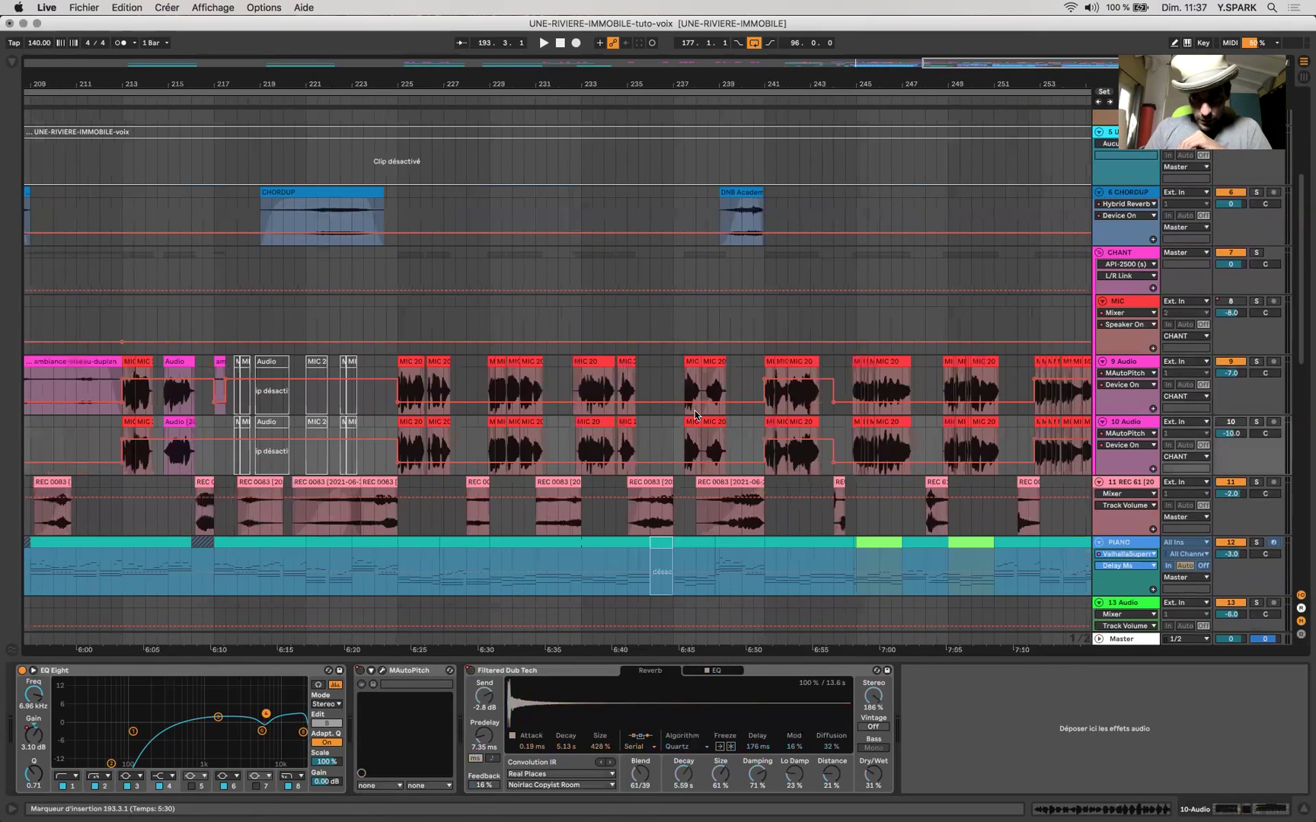
{"action": "scroll", "coordinate": [694, 413], "scroll_direction": "right", "scroll_amount": 6}
{"action": "scroll", "coordinate": [694, 414], "scroll_direction": "down", "scroll_amount": 2}
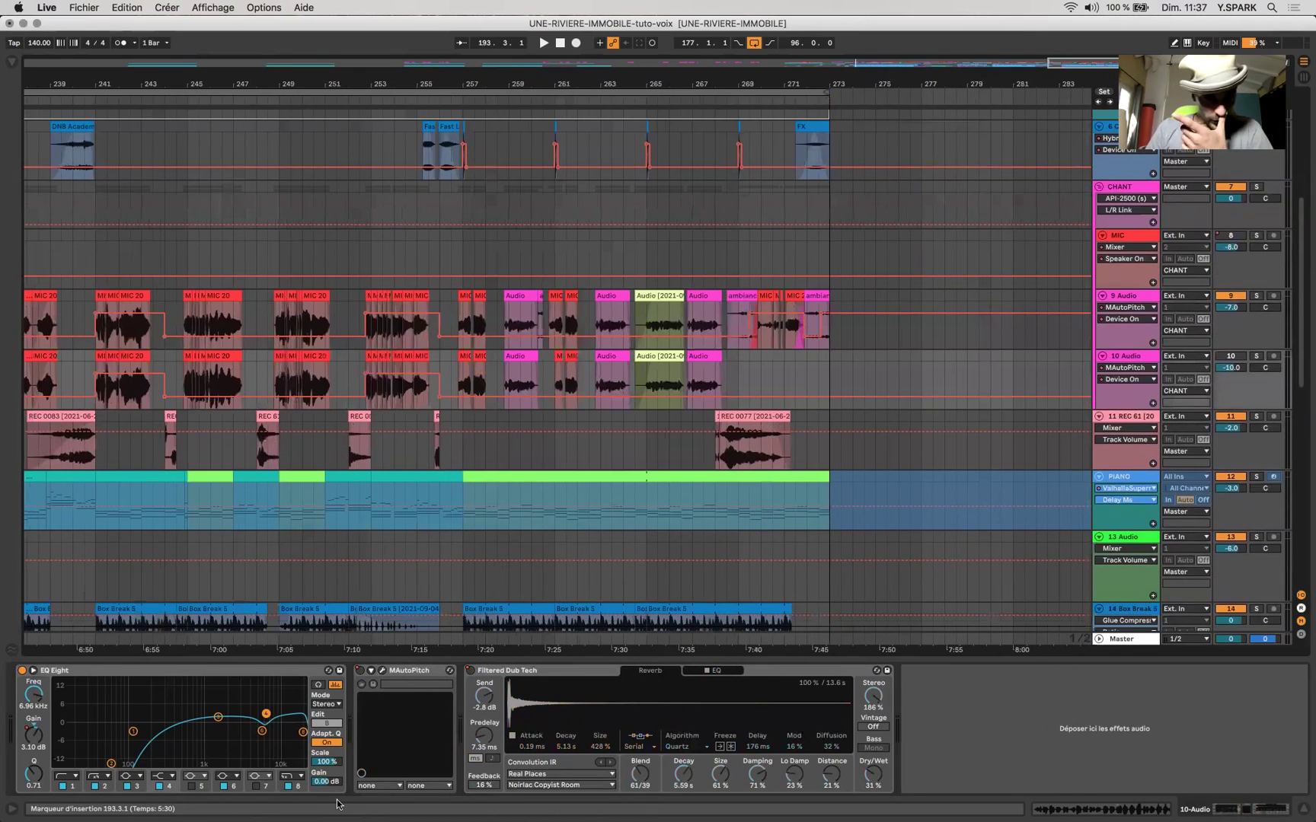
- Display the Filtered Dub Tech Device On automation on 10 Audio and 9 Audio
{"action": "right_click", "coordinate": [497, 680]}
{"action": "left_click", "coordinate": [498, 679]}
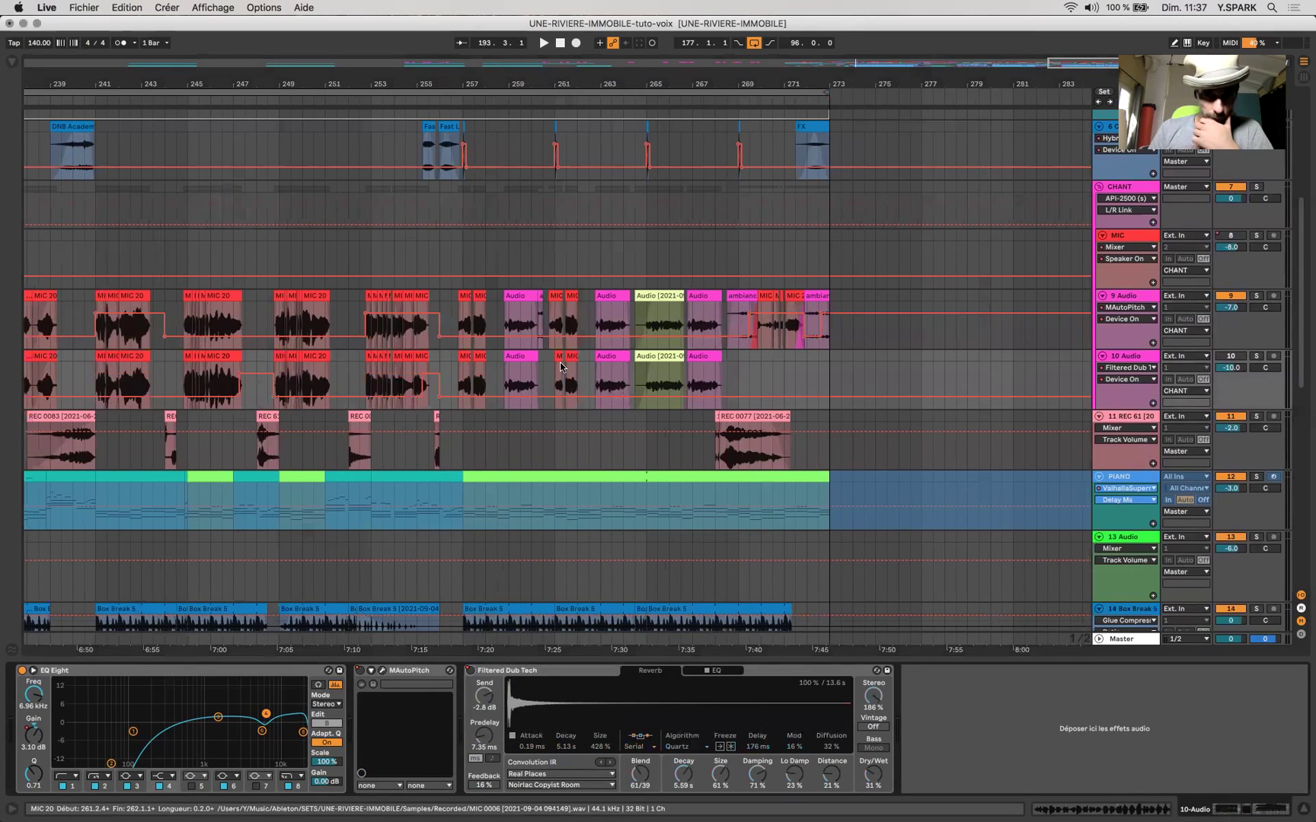
{"action": "left_click", "coordinate": [552, 312]}
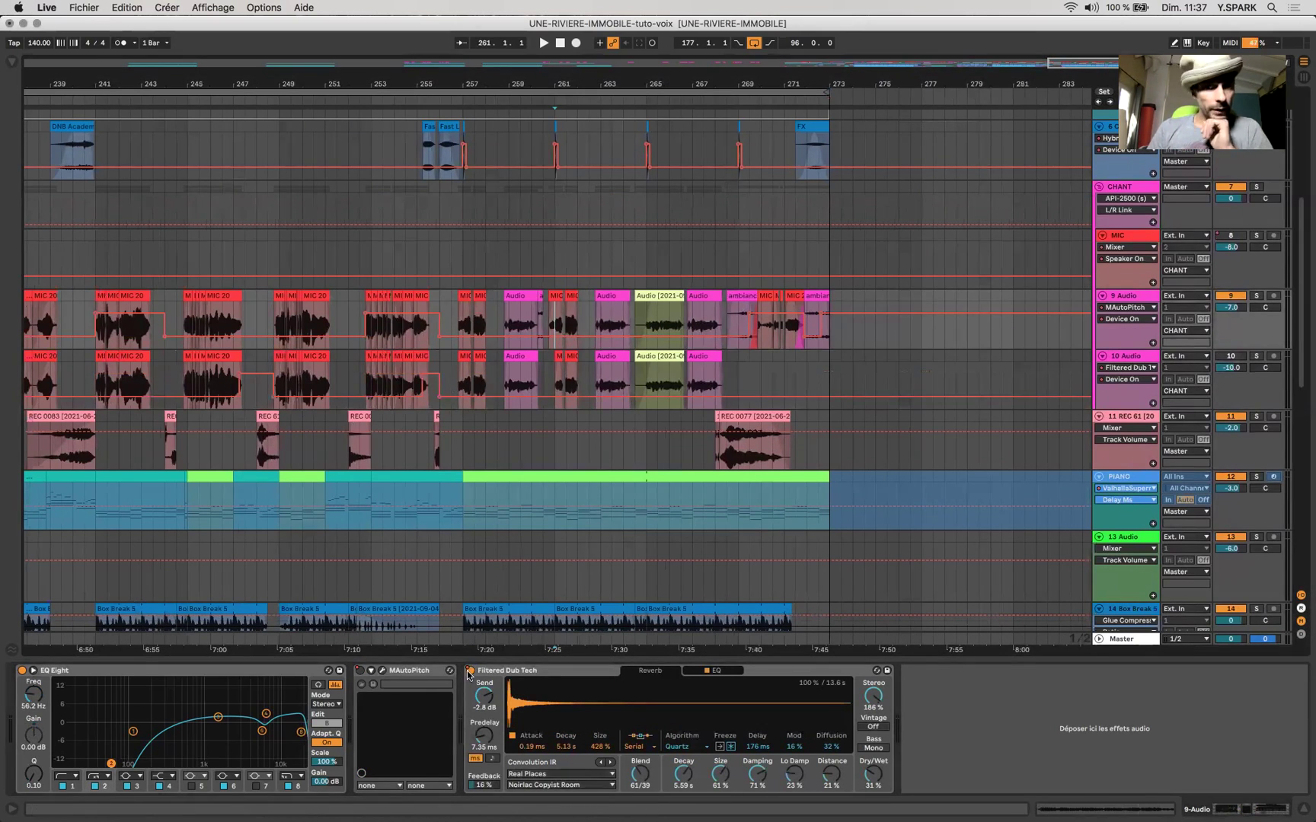
{"action": "left_click", "coordinate": [469, 674]}
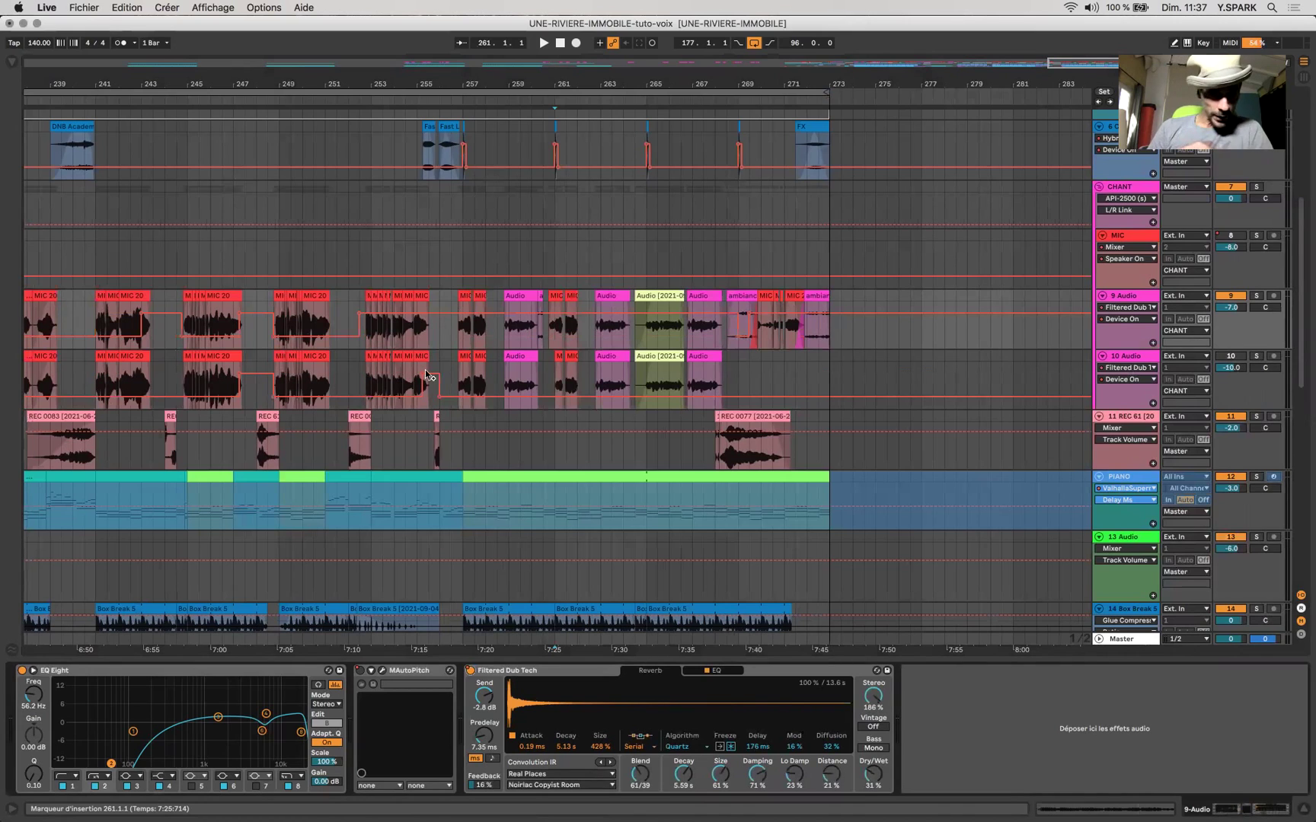
- Select bar 253 to 254 on 9 Audio to point out the vocal clips, and hide the automation
{"action": "left_click", "coordinate": [371, 378]}
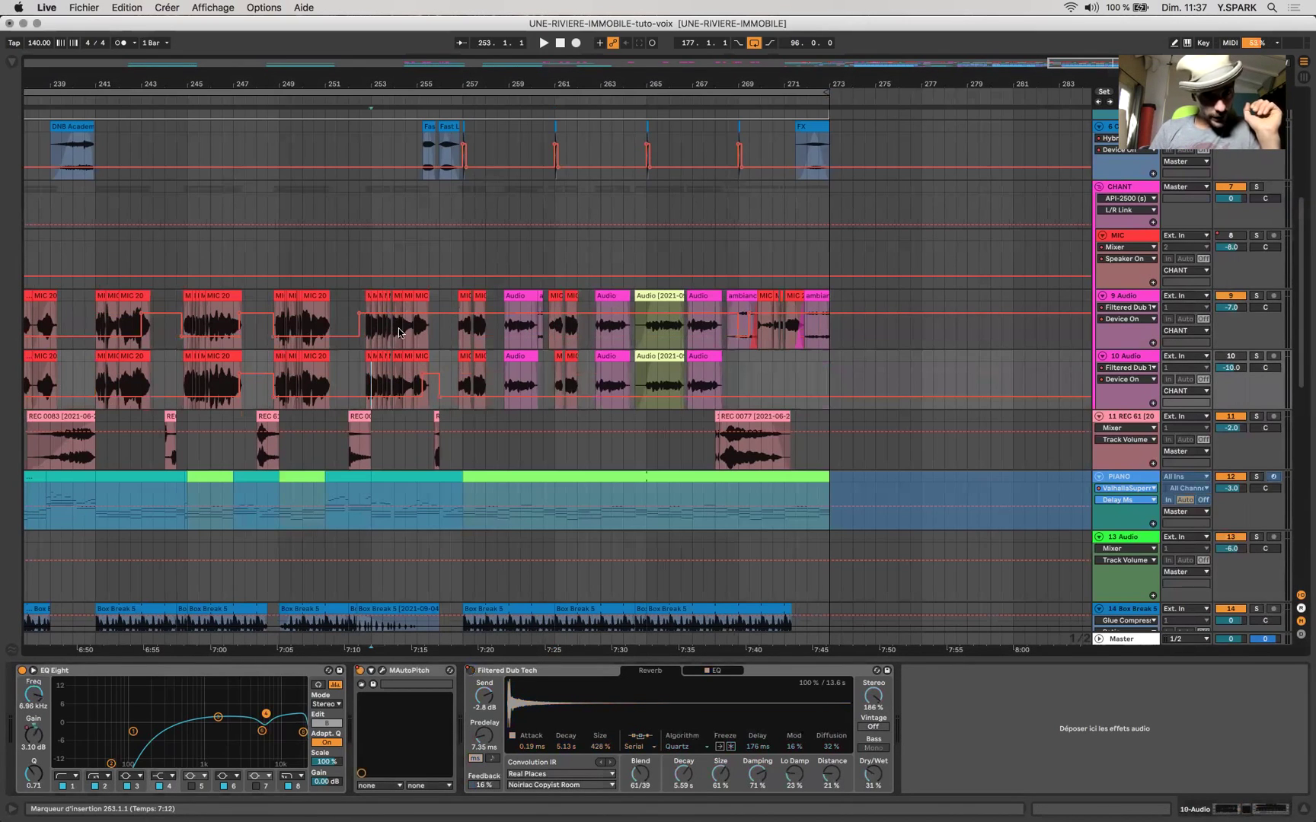
{"action": "left_click_drag", "start_coordinate": [374, 331], "coordinate": [399, 332]}
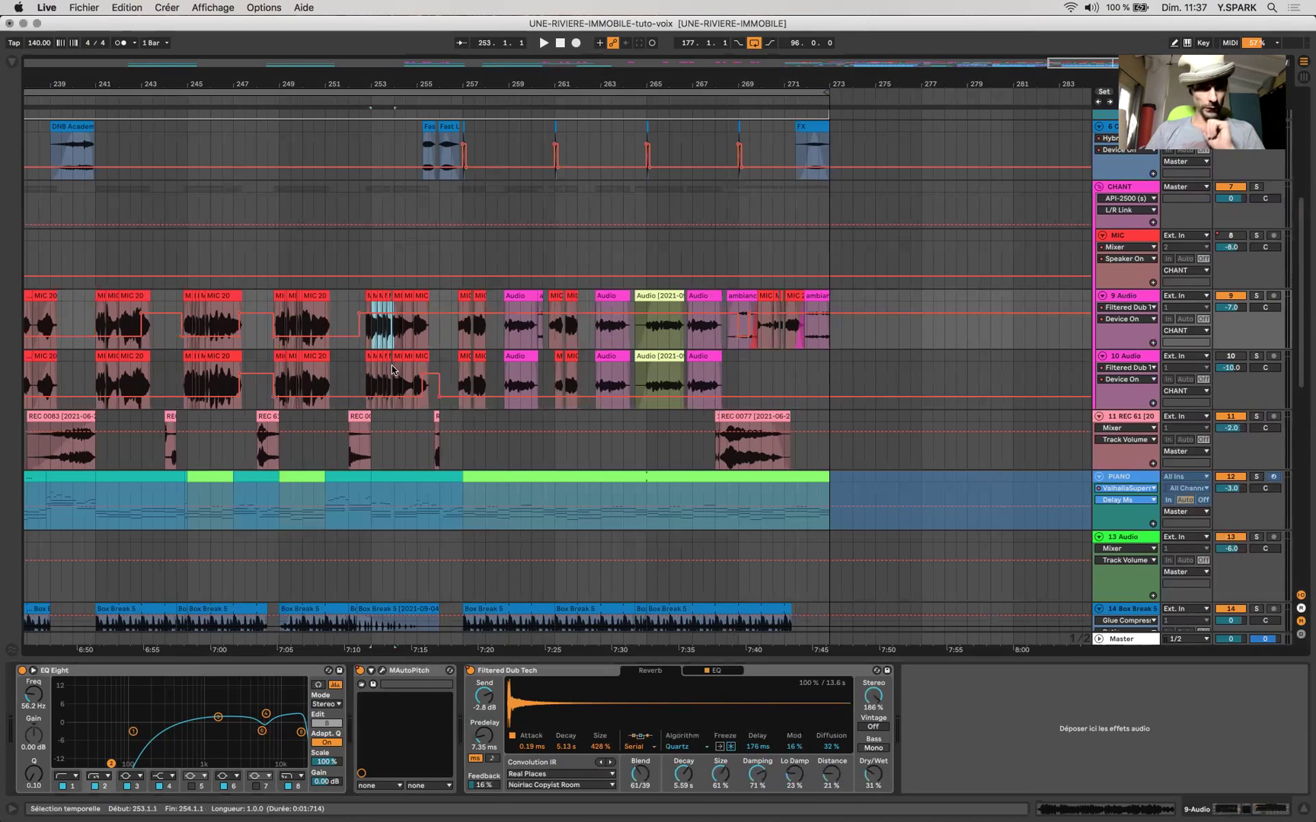
{"action": "key", "text": "a"}
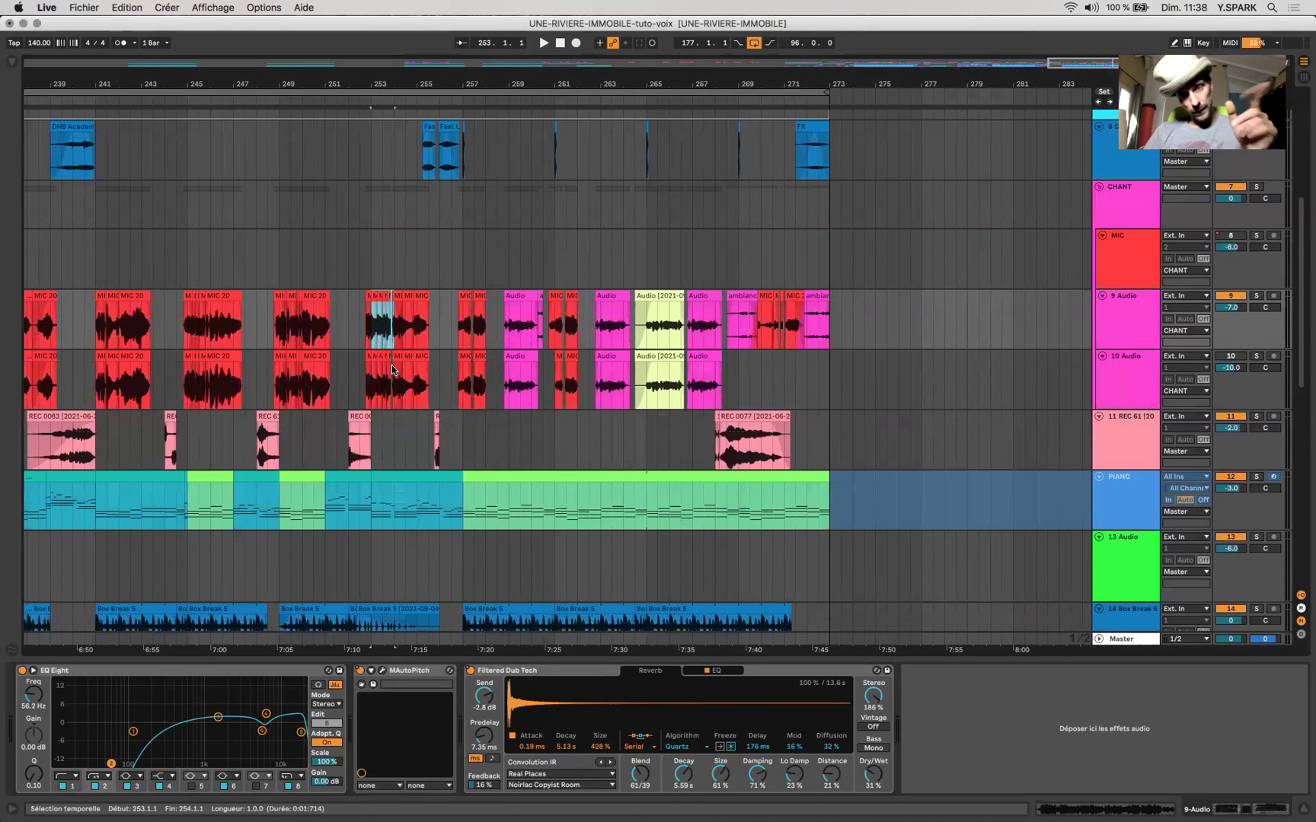
- Select the range from 253.2 to 255.3 across 9 Audio and 10 Audio to compare their duplicated MIC 20 clips
{"action": "scroll", "coordinate": [391, 366], "scroll_direction": "up", "scroll_amount": 5}
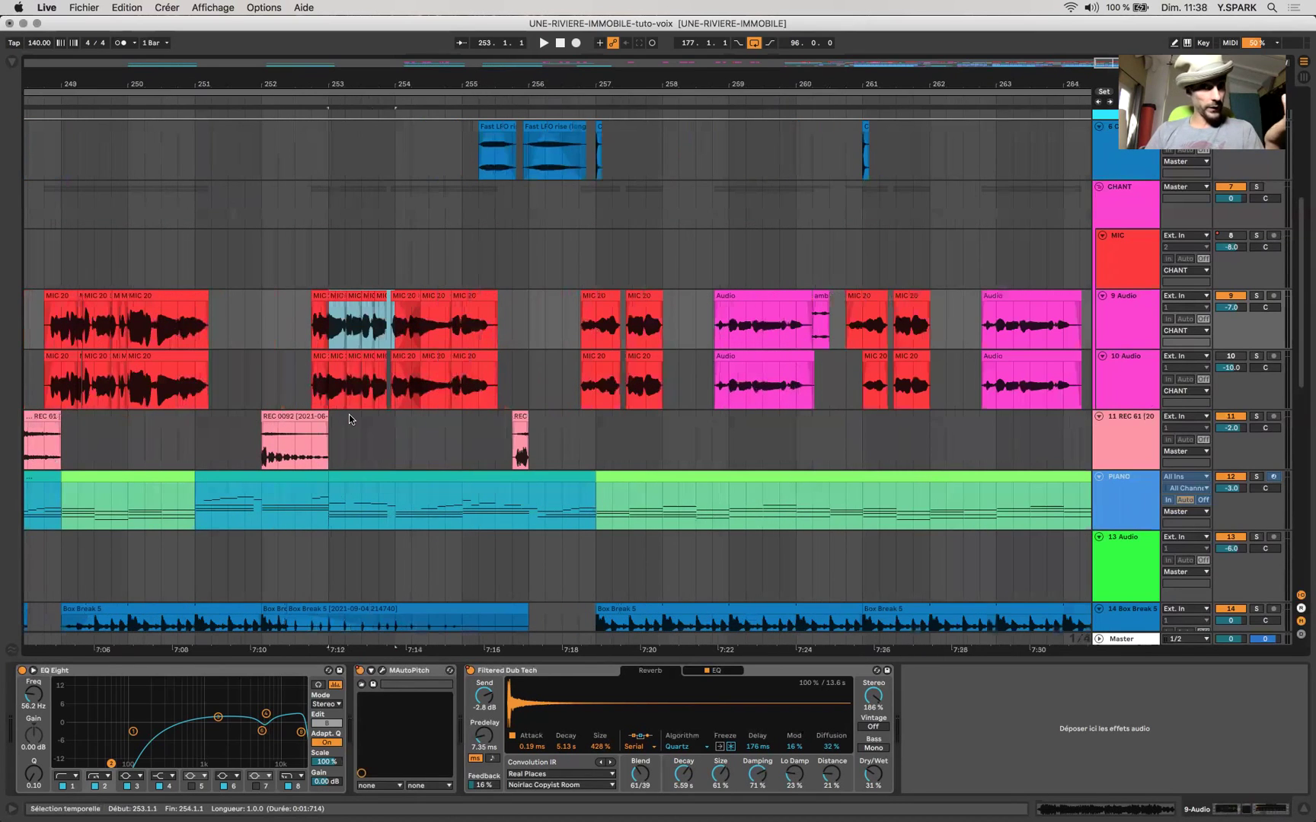
{"action": "left_click", "coordinate": [340, 431]}
{"action": "left_click_drag", "start_coordinate": [329, 374], "coordinate": [502, 312]}
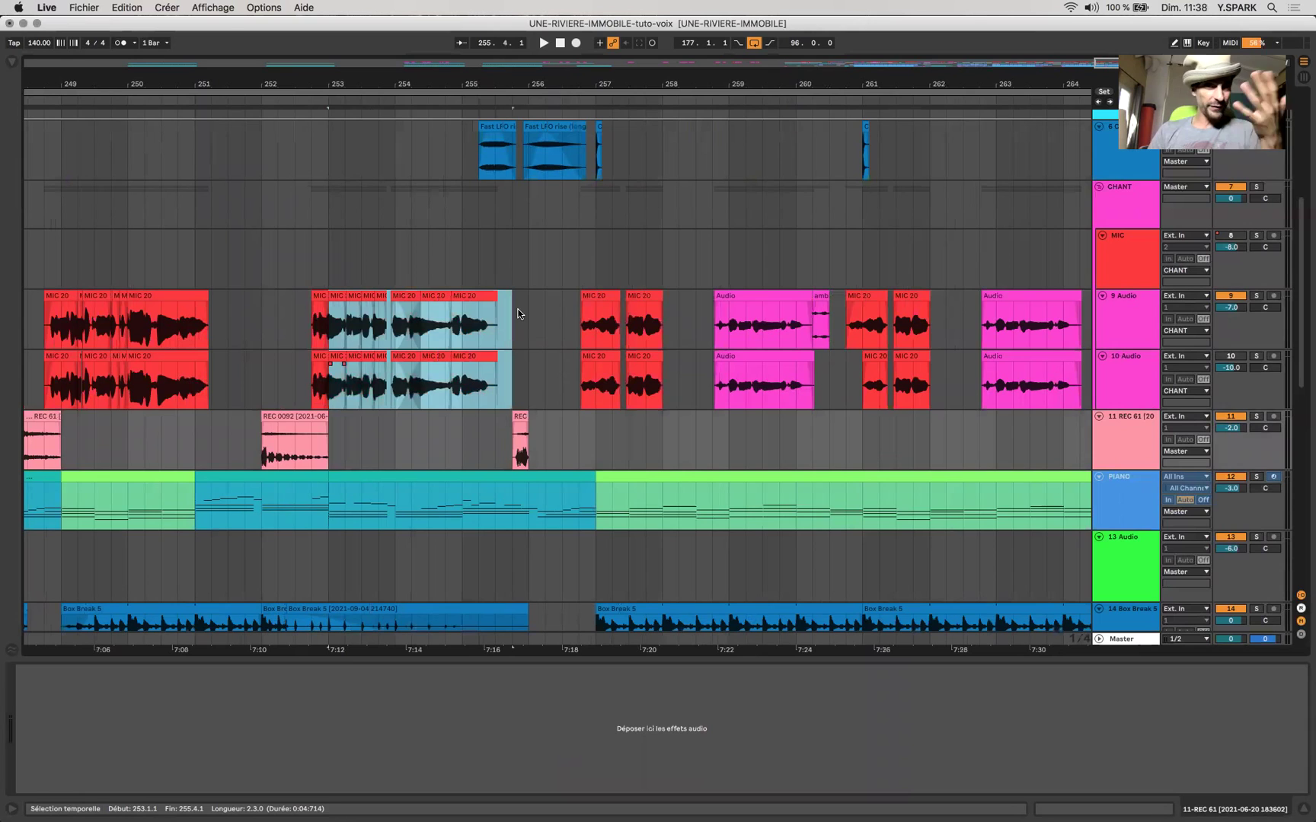
{"action": "left_click_drag", "start_coordinate": [498, 376], "coordinate": [339, 326]}
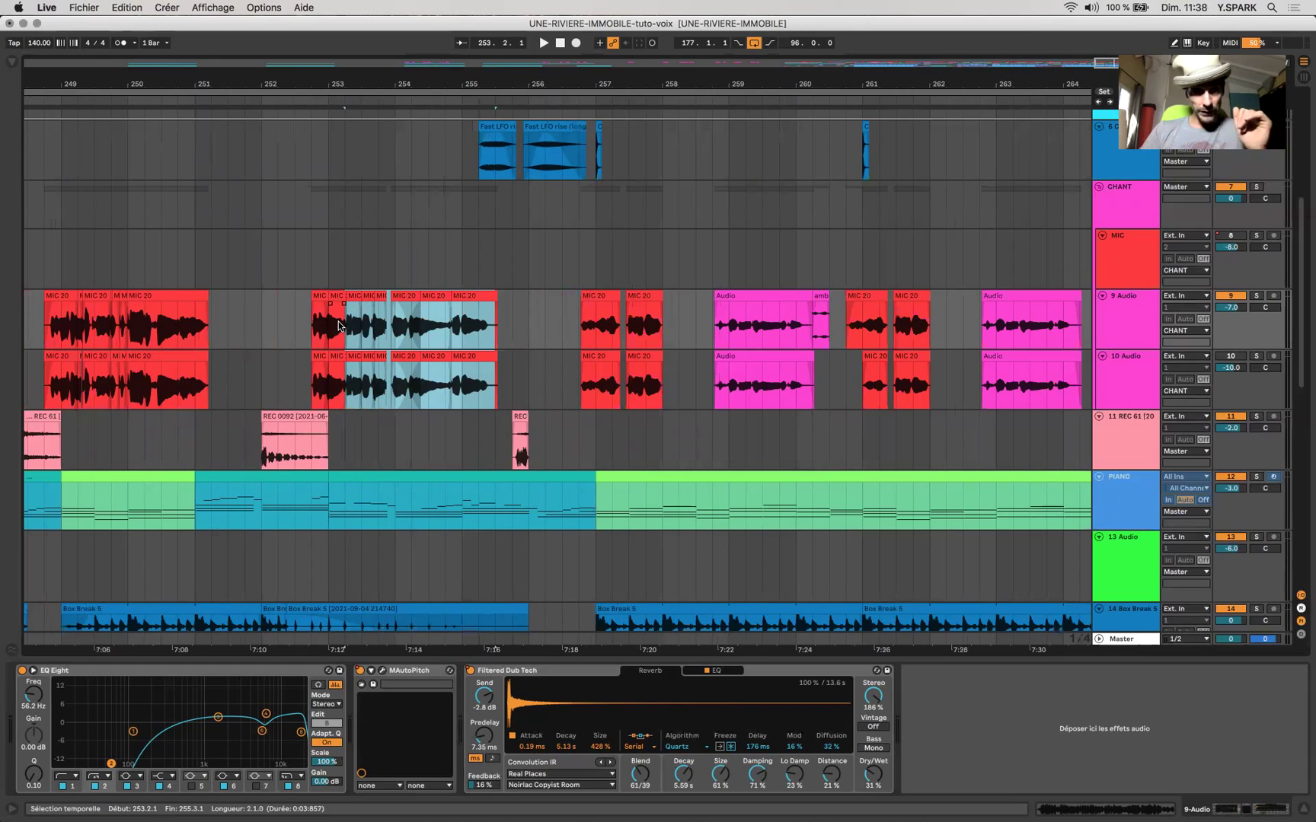
{"action": "key", "text": "minus"}
{"action": "key", "text": "minus"}
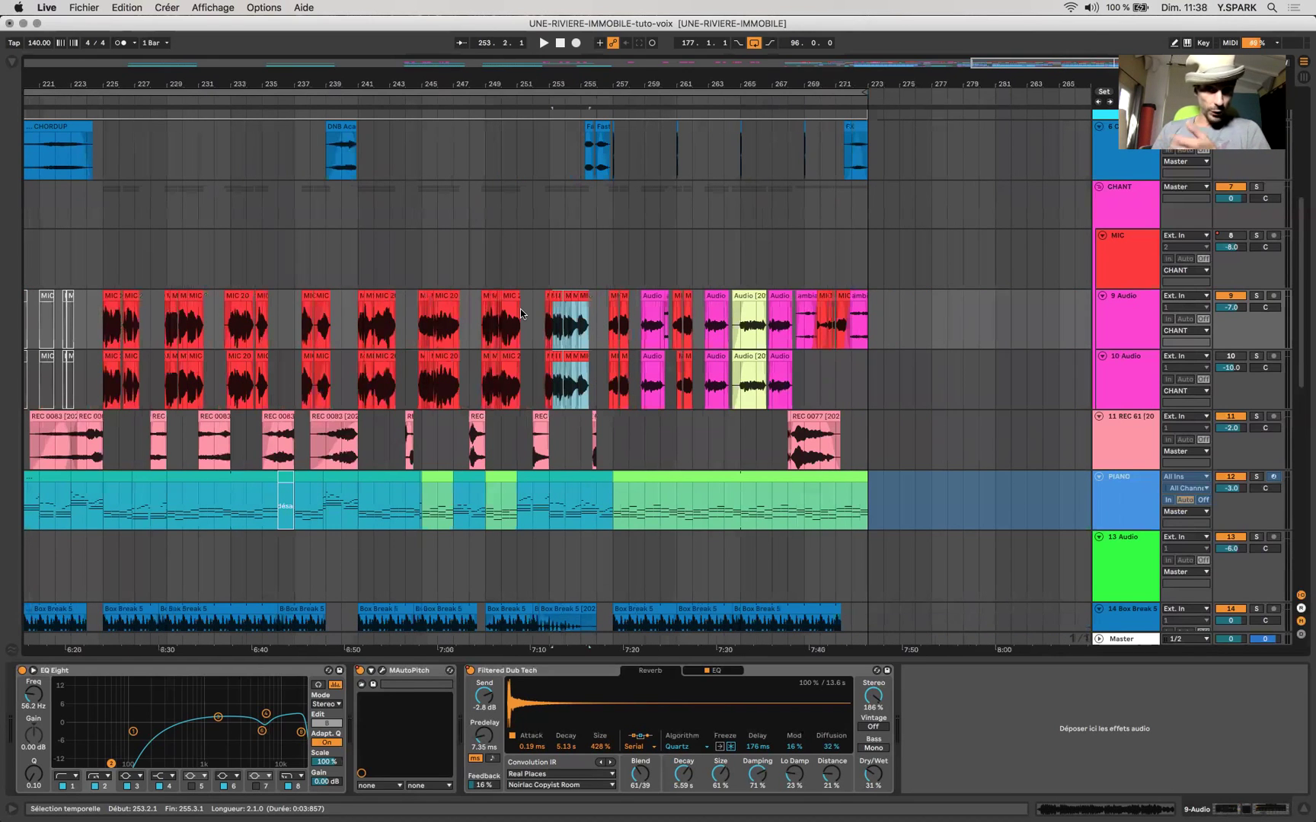
- Clear the time selection on 10 Audio and view the vocal tracks across the whole arrangement
{"action": "left_click", "coordinate": [538, 382]}
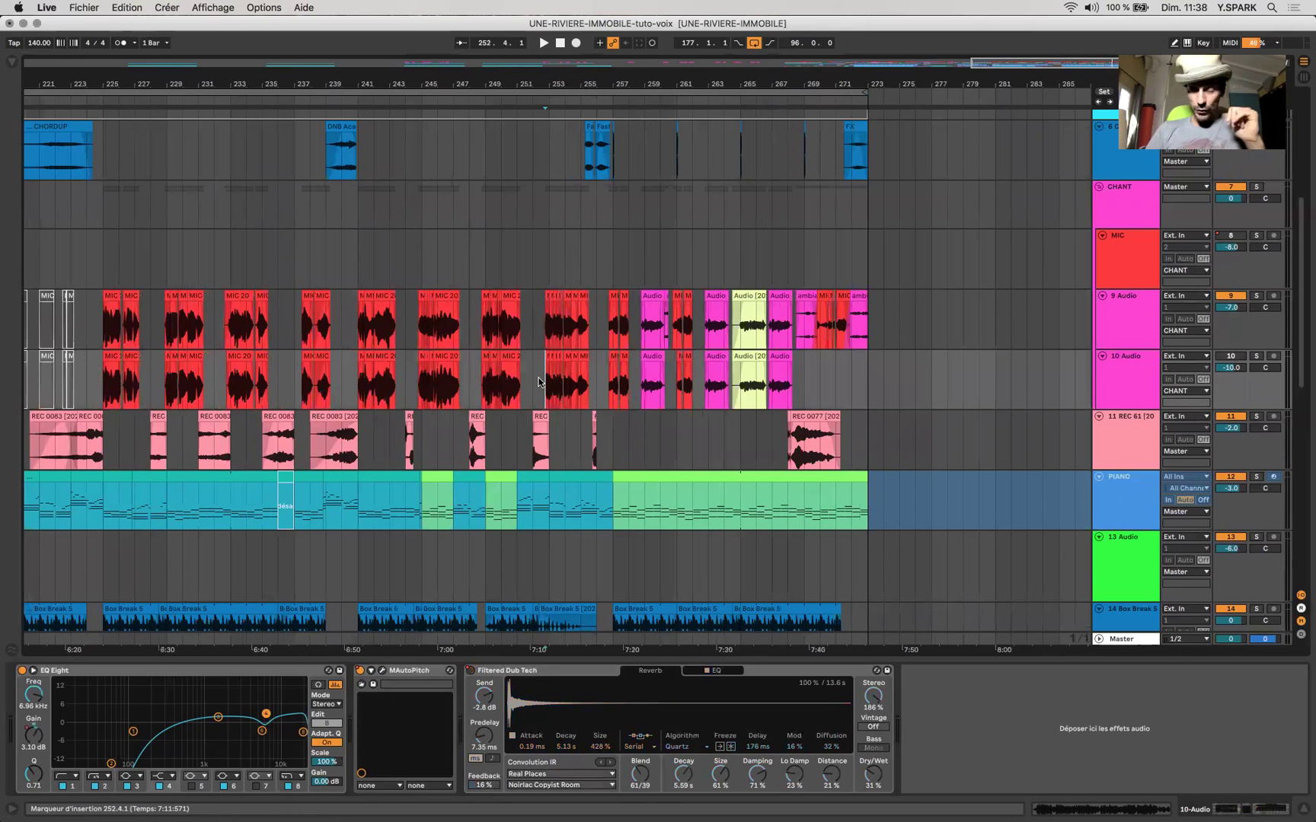
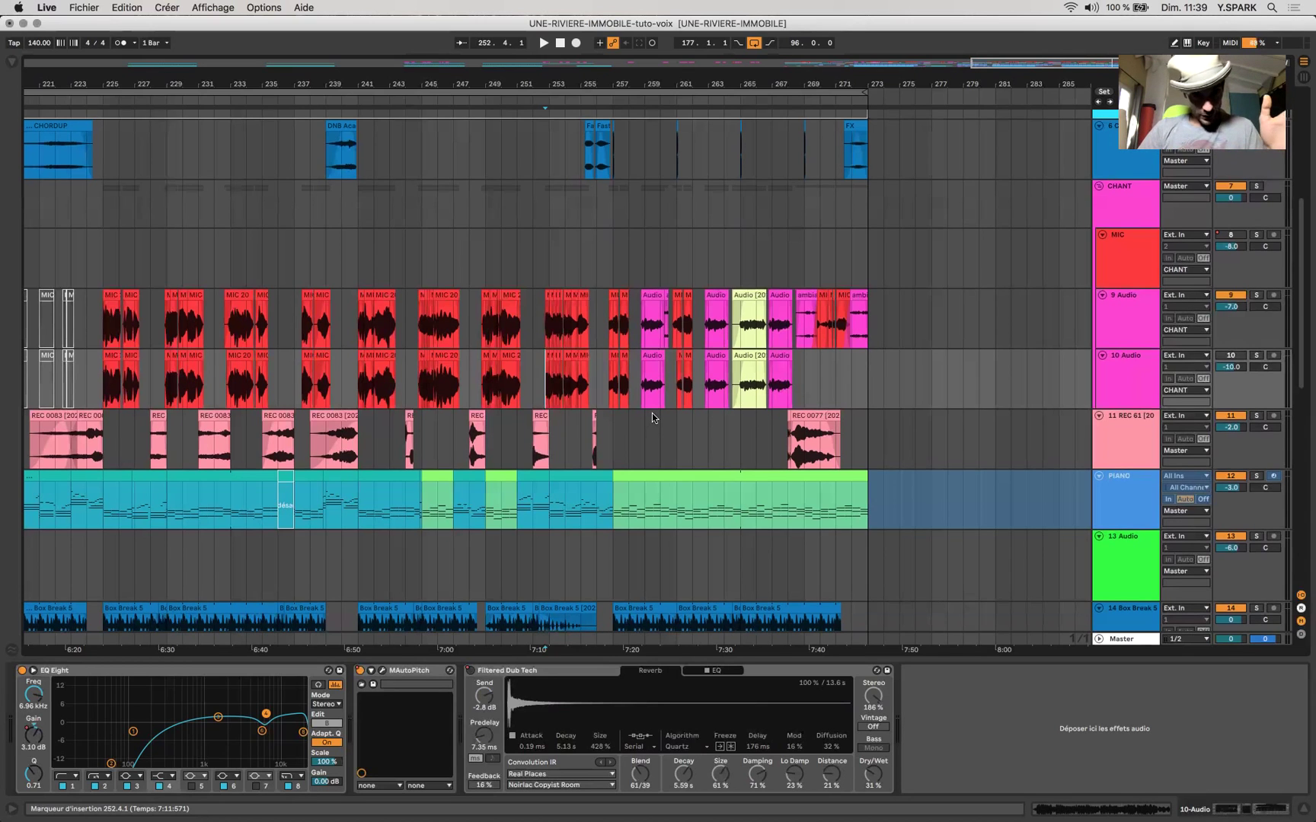
{"action": "scroll", "coordinate": [652, 411], "scroll_direction": "down", "scroll_amount": 2}
{"action": "key", "text": "w"}
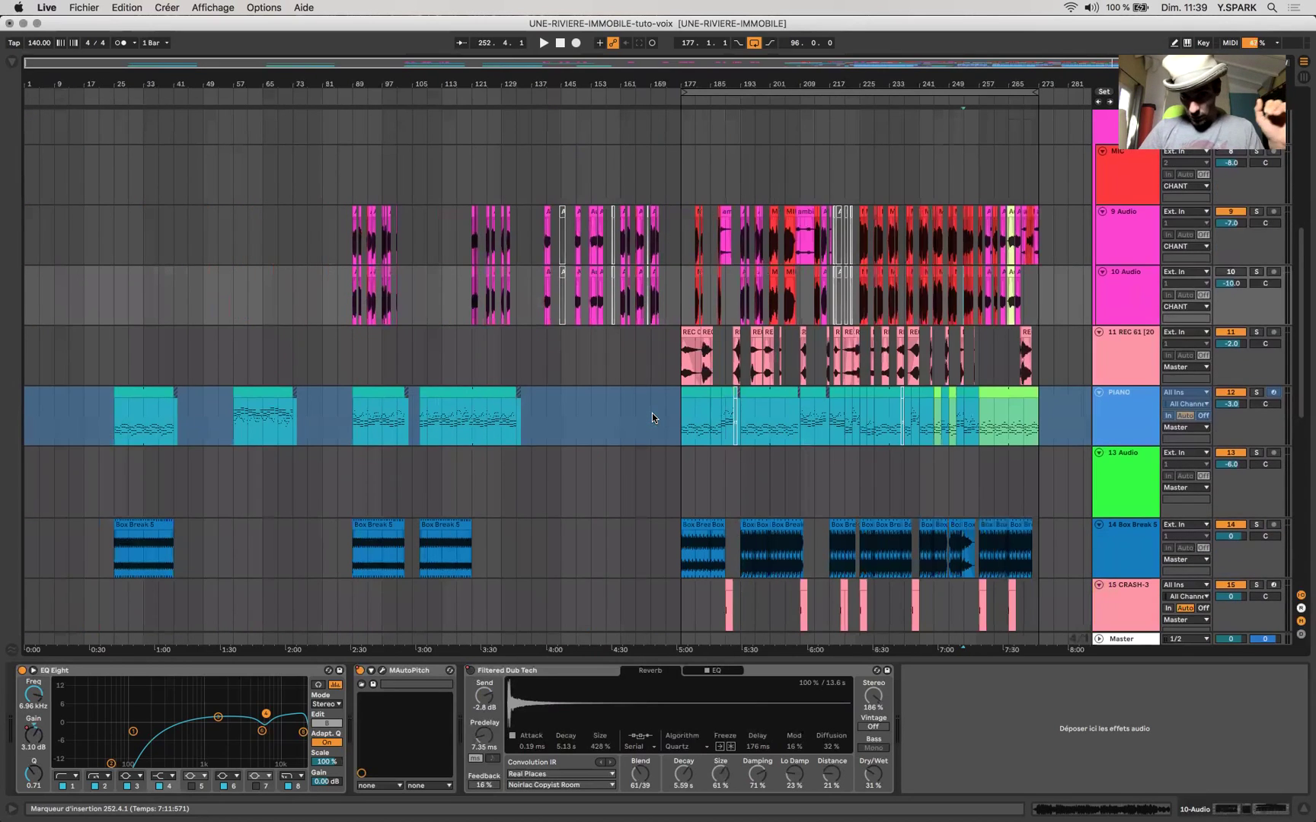
{"action": "scroll", "coordinate": [652, 412], "scroll_direction": "up", "scroll_amount": 5}
{"action": "scroll", "coordinate": [836, 504], "scroll_direction": "down", "scroll_amount": 3}
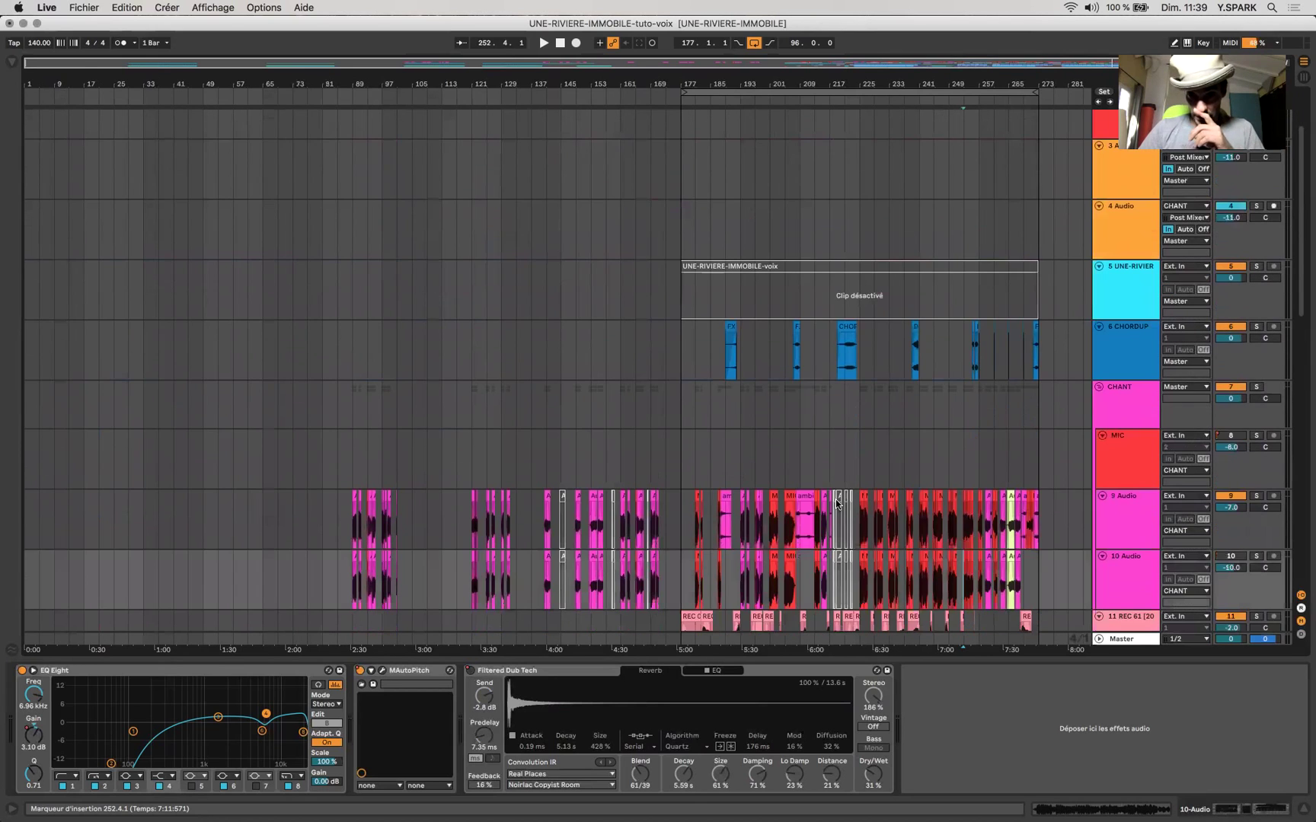
- Select 9 Audio and 10 Audio in turn to point out their effect chains and volumes
{"action": "scroll", "coordinate": [837, 504], "scroll_direction": "up", "scroll_amount": 3}
{"action": "left_click", "coordinate": [1151, 438]}
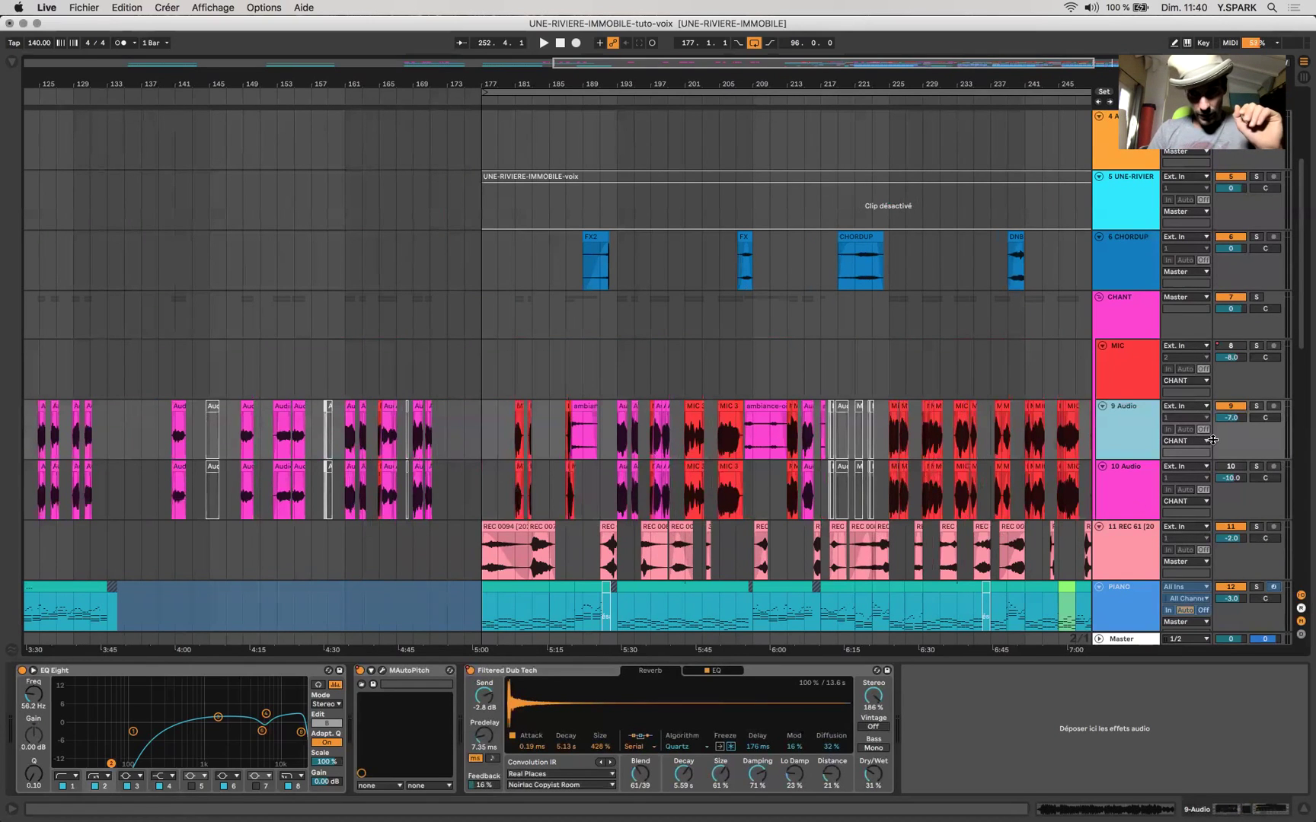
{"action": "left_click", "coordinate": [1142, 441]}
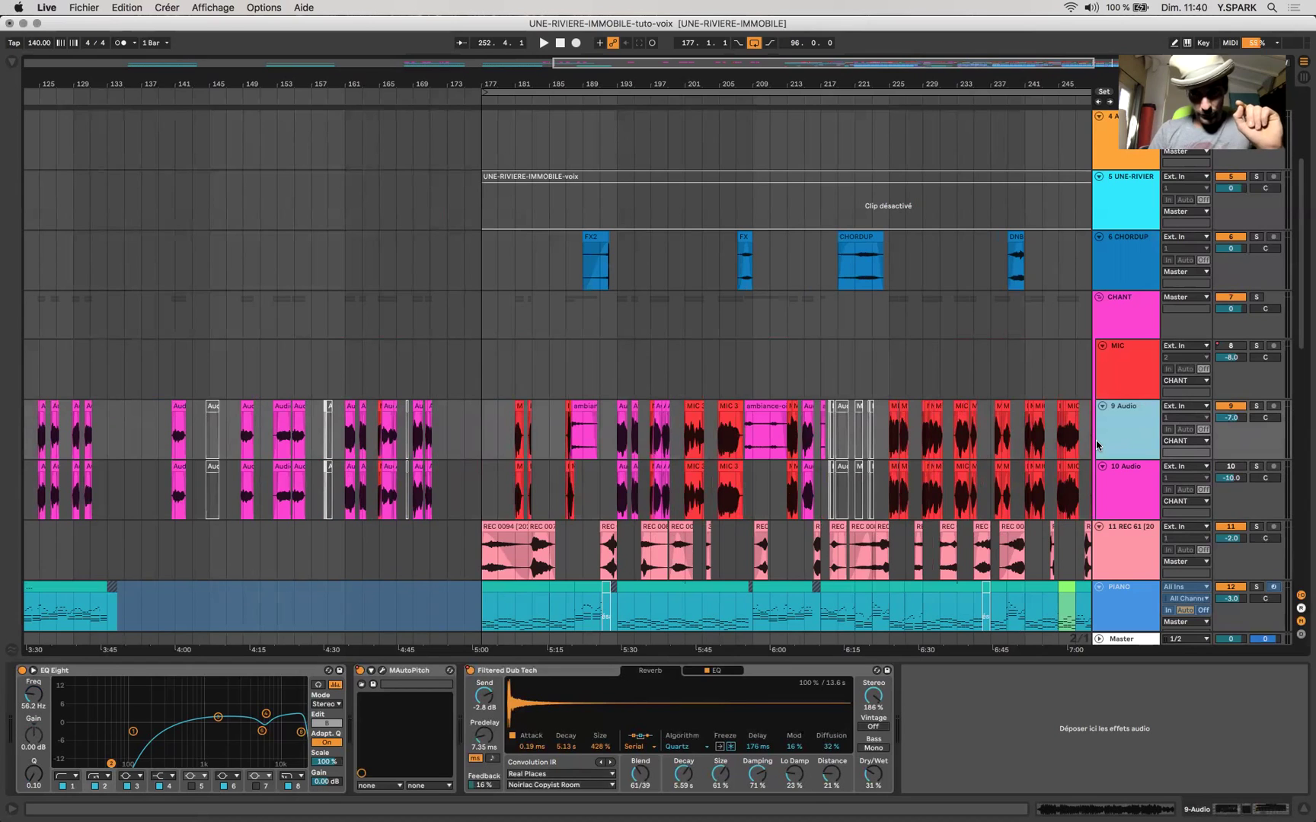
{"action": "left_click", "coordinate": [1231, 479]}
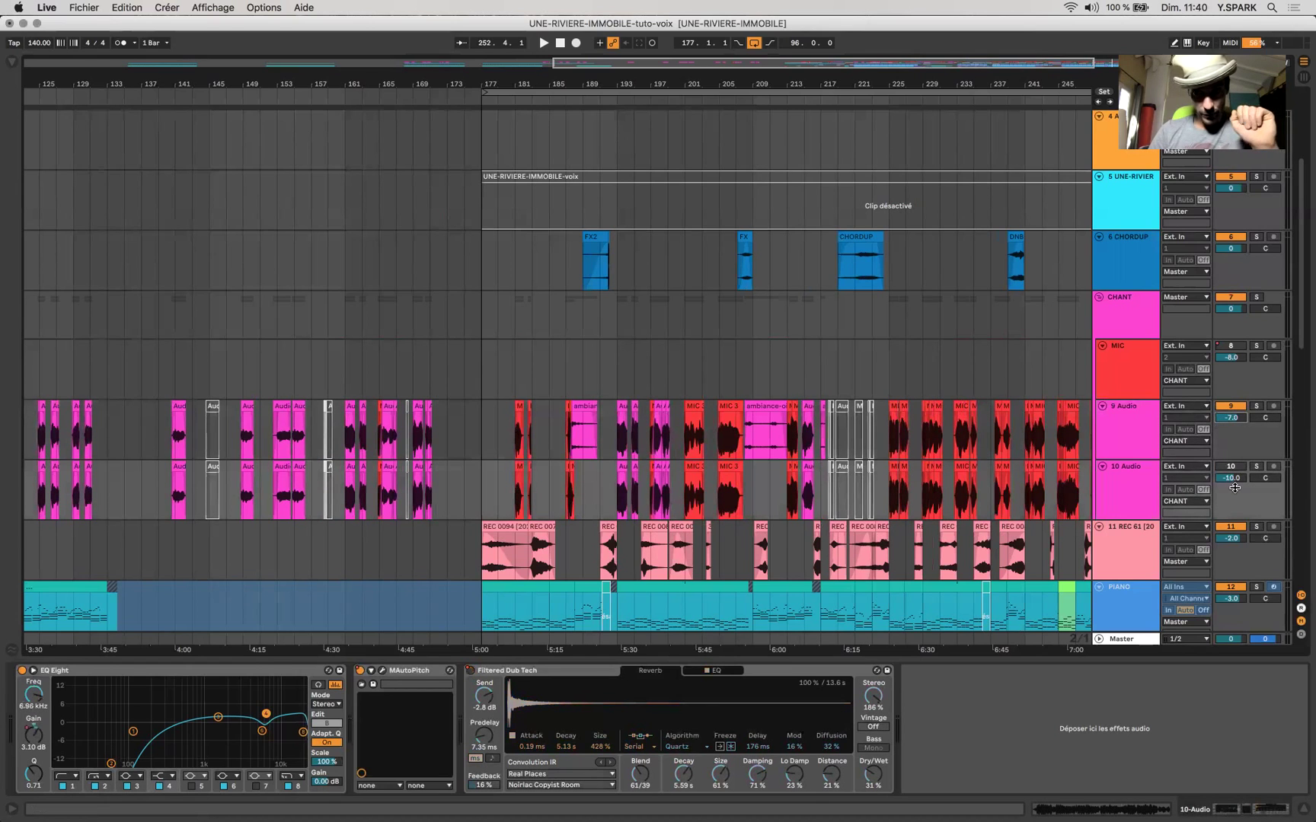
- Display the effect chains of 4 Audio and 3 Audio, and set the volume of 3 Audio to -10.0 dB
{"action": "scroll", "coordinate": [1119, 308], "scroll_direction": "up", "scroll_amount": 5}
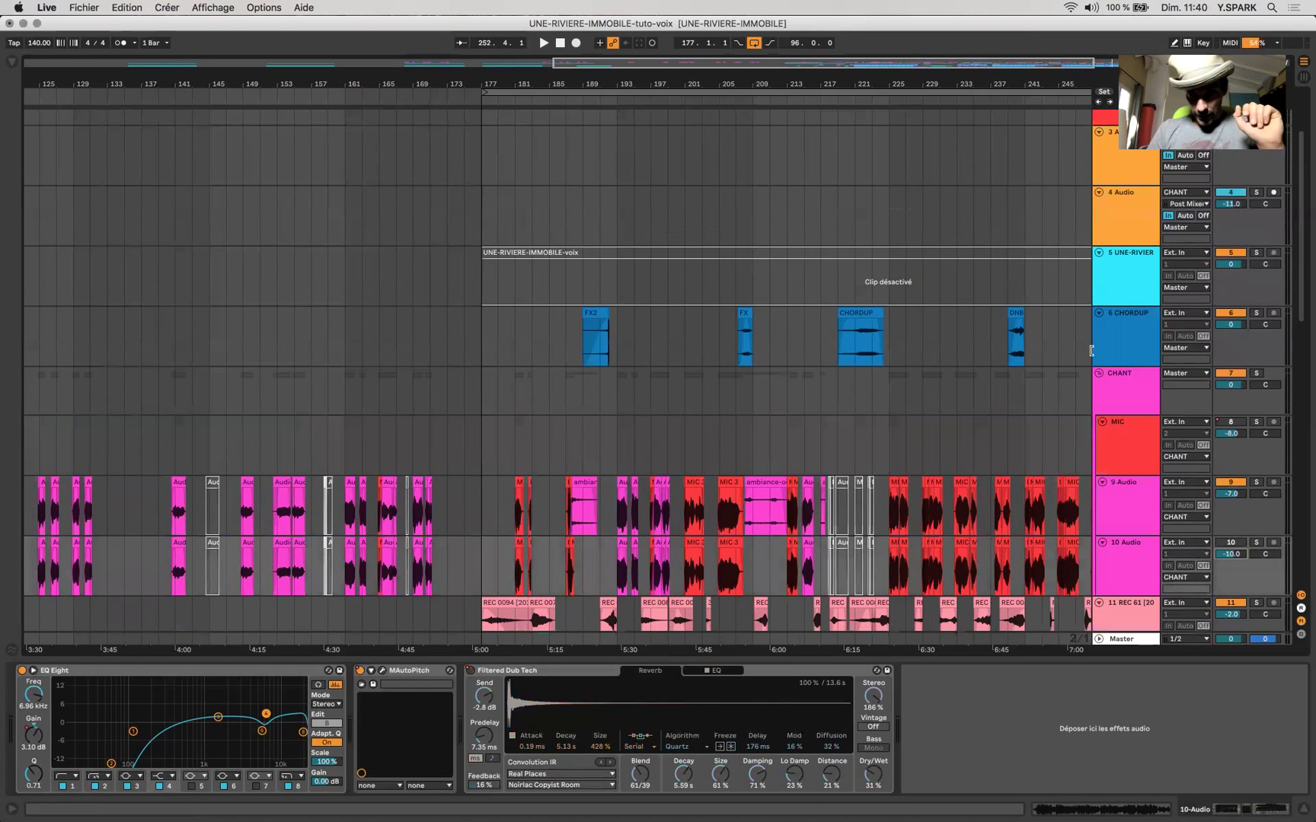
{"action": "scroll", "coordinate": [1119, 289], "scroll_direction": "up", "scroll_amount": 1}
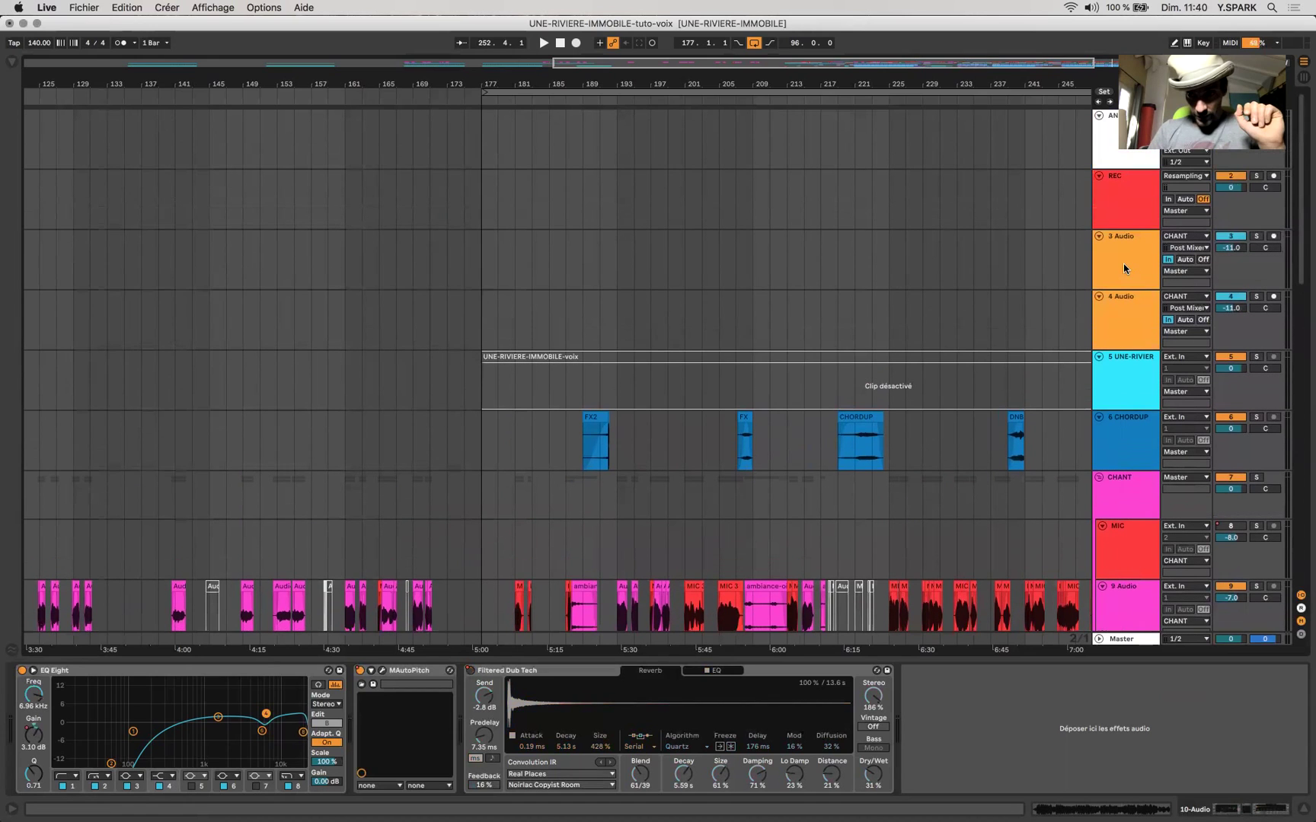
{"action": "left_click", "coordinate": [1130, 251]}
{"action": "key", "text": "Down"}
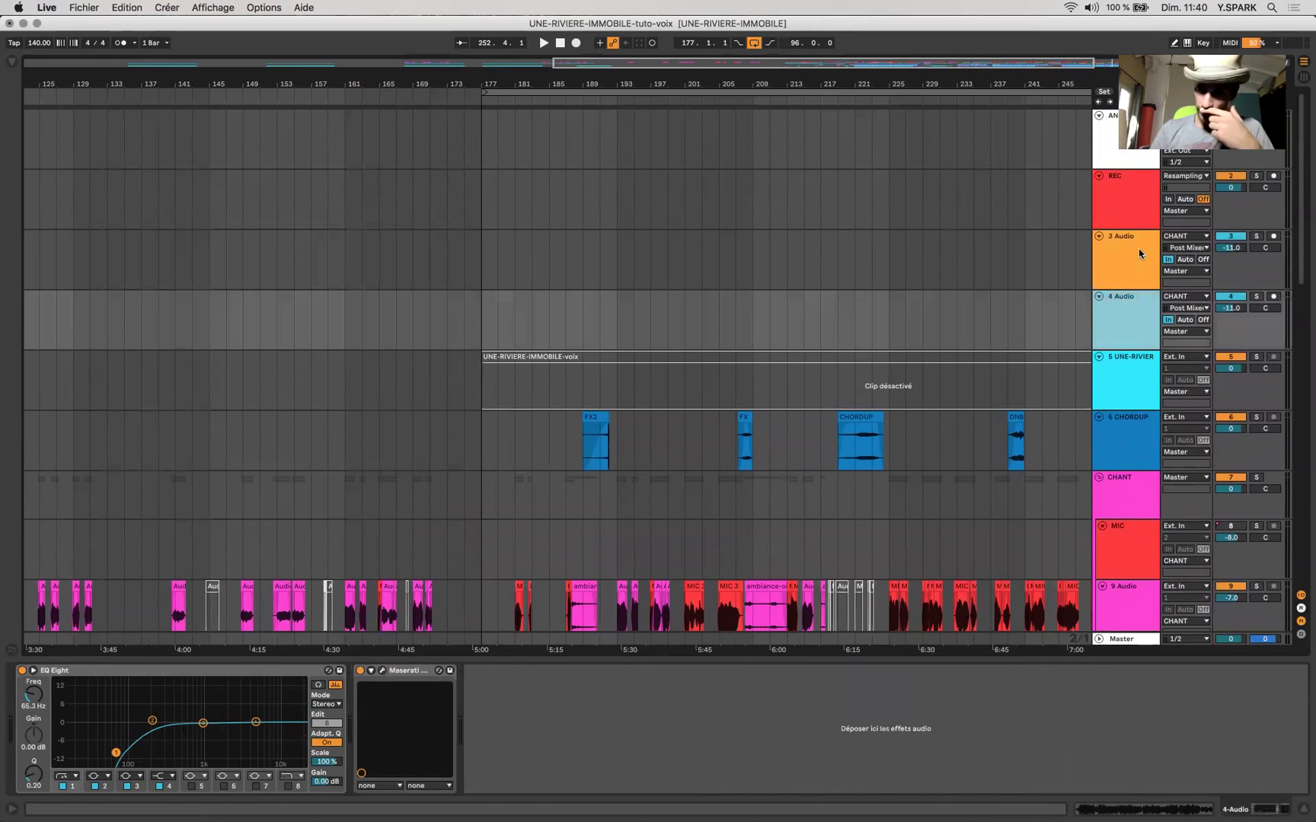
{"action": "left_click", "coordinate": [1138, 249]}
{"action": "left_click", "coordinate": [1241, 248]}
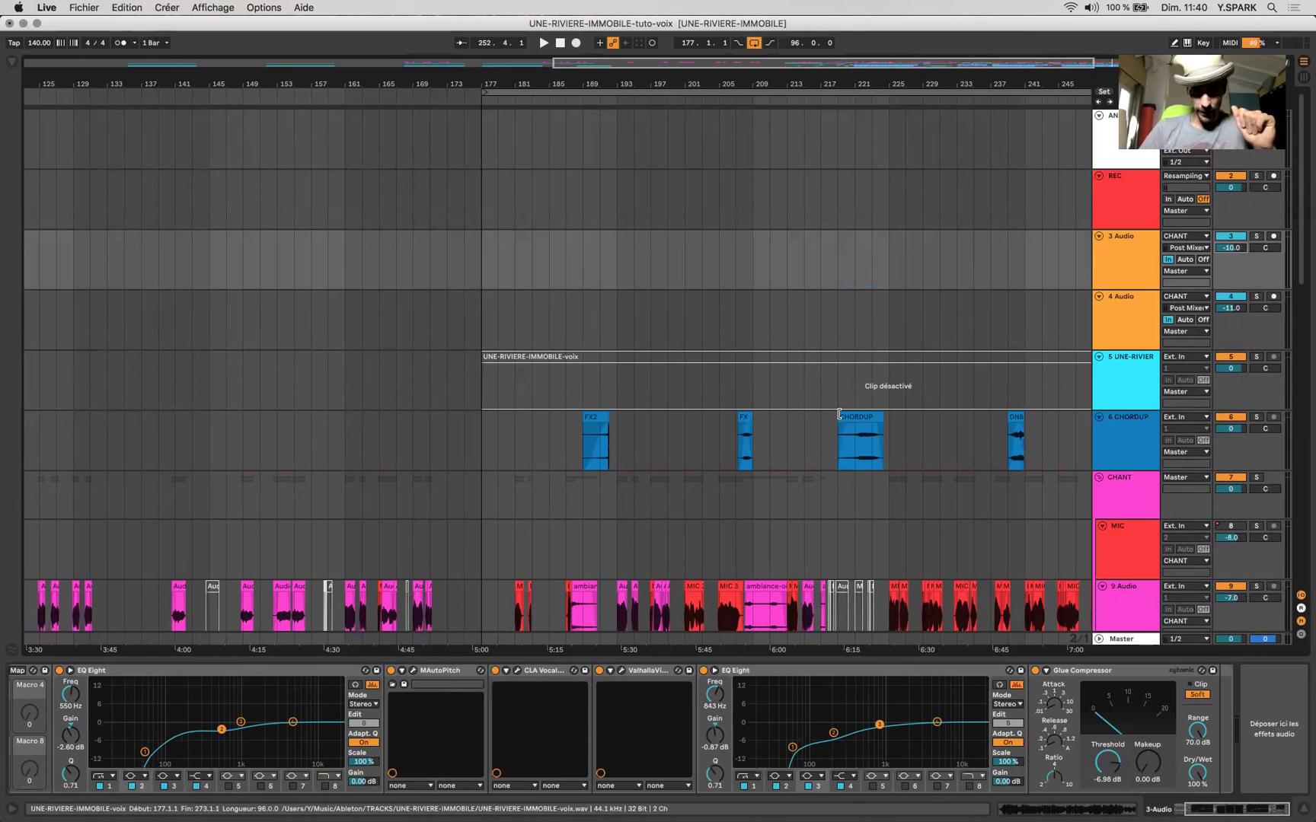
- Display the KICK-VITAL-TECHNO rack of the 22 KICK-VITA track and select its Vital chain
{"action": "scroll", "coordinate": [840, 414], "scroll_direction": "down", "scroll_amount": 3}
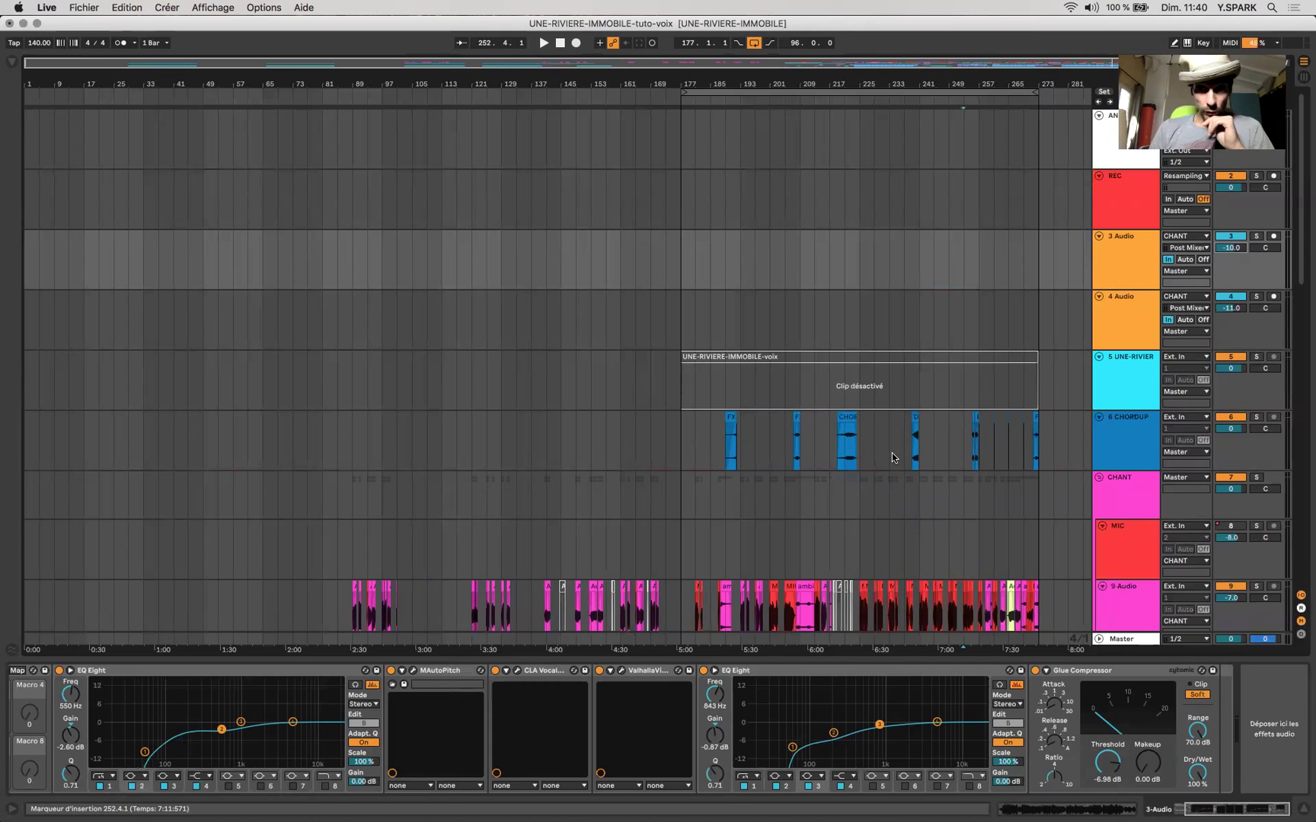
{"action": "scroll", "coordinate": [829, 515], "scroll_direction": "up", "scroll_amount": 5}
{"action": "scroll", "coordinate": [829, 515], "scroll_direction": "right", "scroll_amount": 5}
{"action": "scroll", "coordinate": [828, 515], "scroll_direction": "down", "scroll_amount": 4}
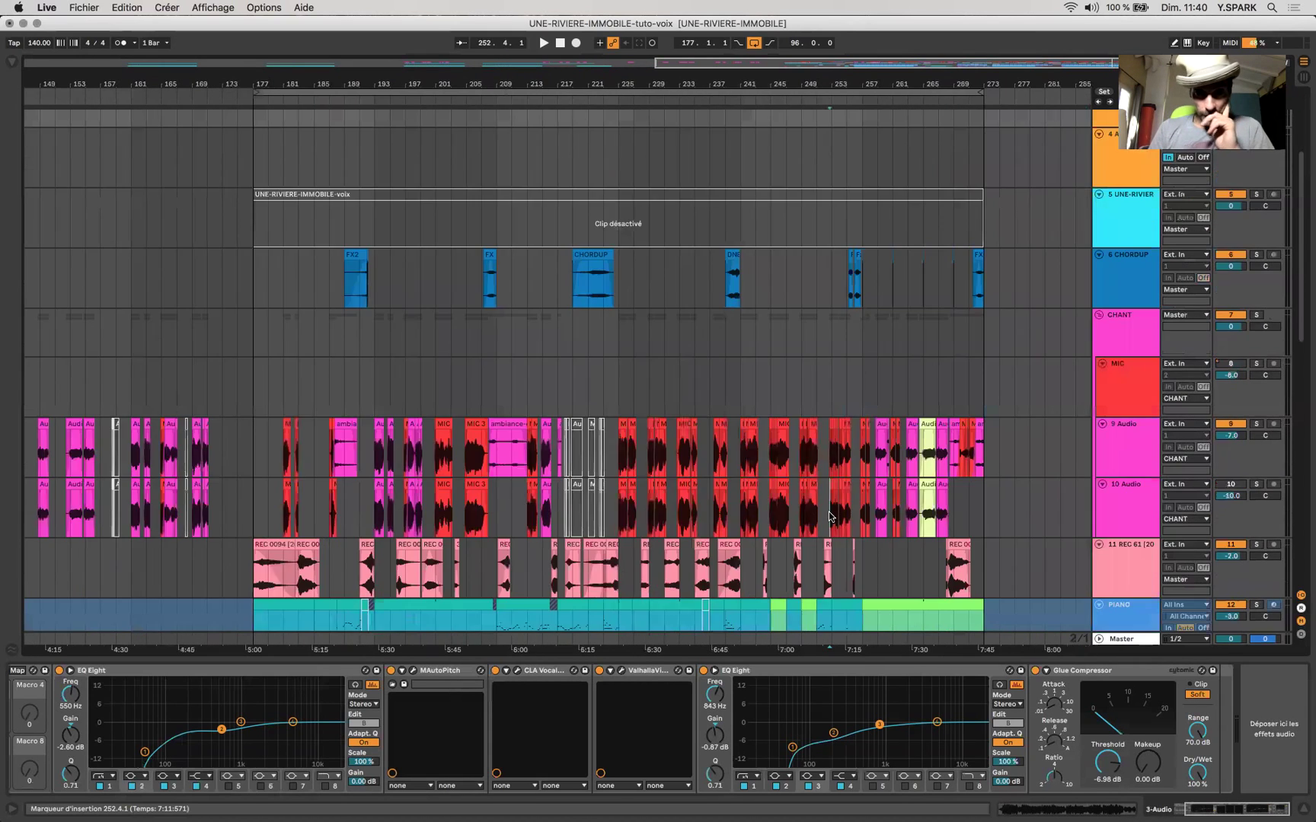
{"action": "scroll", "coordinate": [829, 515], "scroll_direction": "down", "scroll_amount": 10}
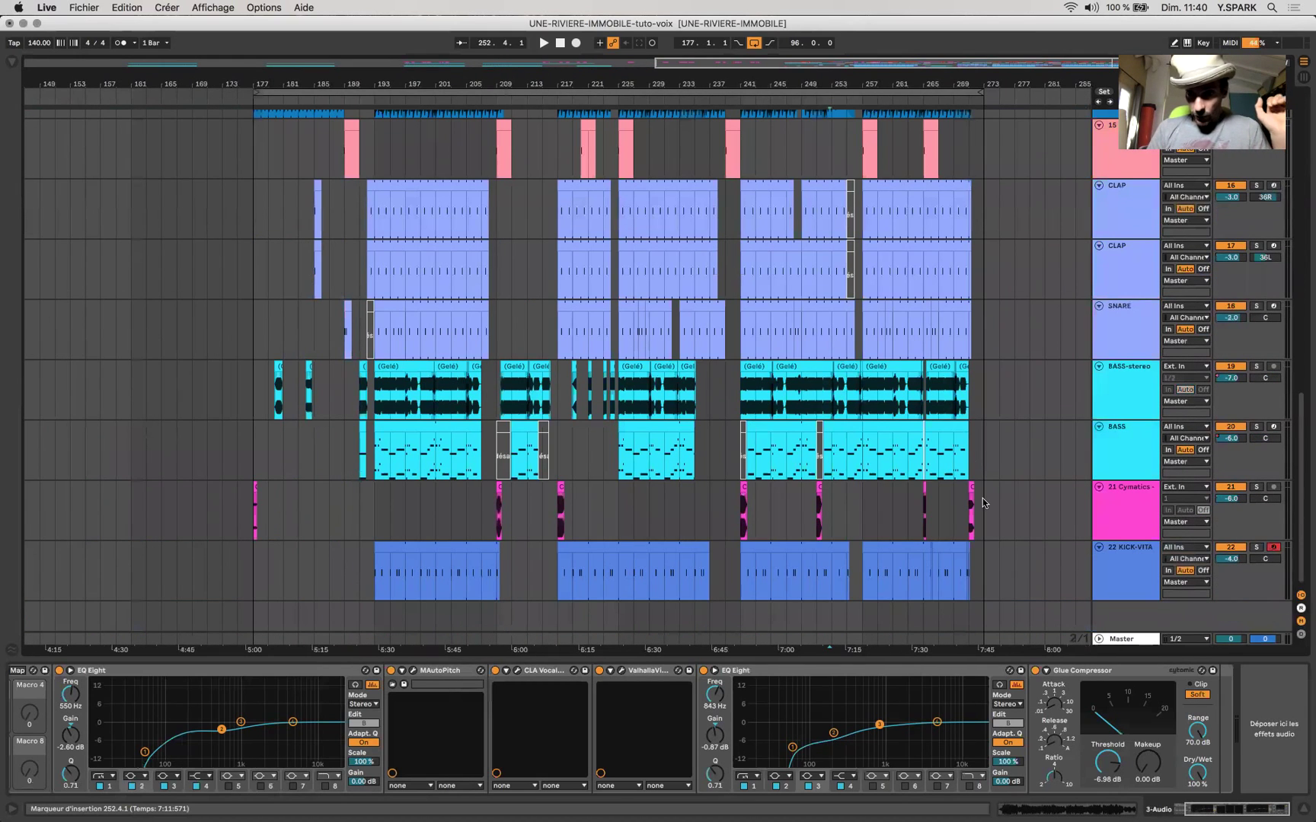
{"action": "left_click", "coordinate": [409, 574]}
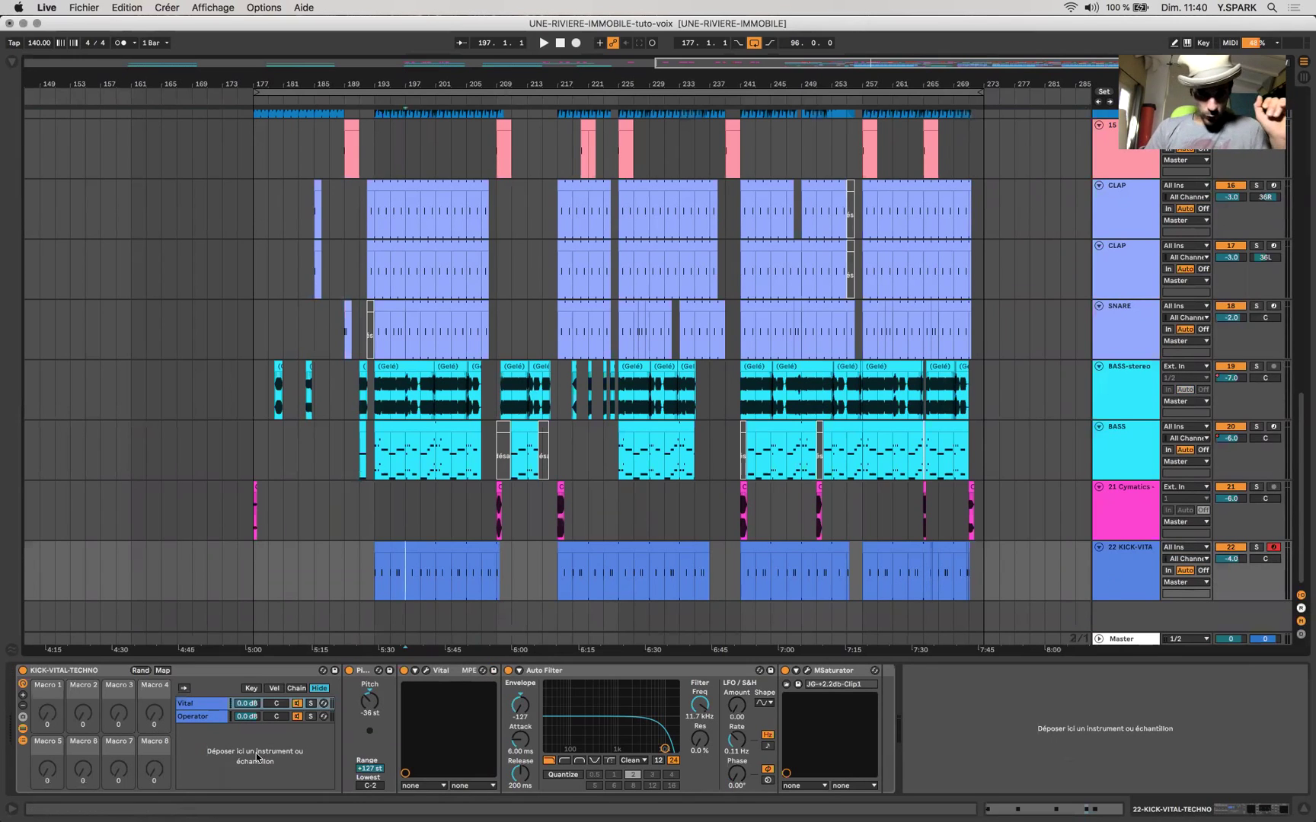
{"action": "left_click", "coordinate": [209, 704]}
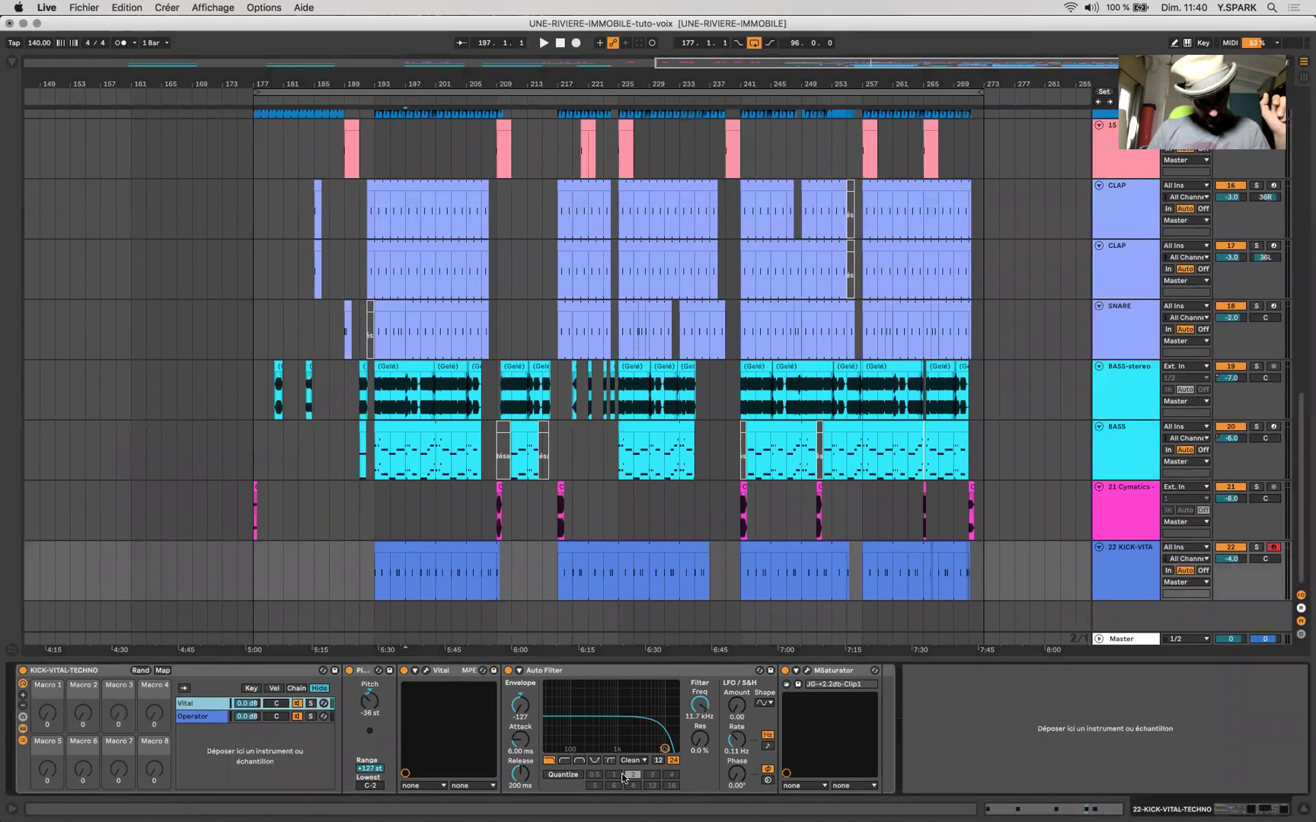
- Open the kick's MSaturator, point out the Auto Filter beside it, and move the plug-in window clear of the kick clips
{"action": "left_click", "coordinate": [807, 671]}
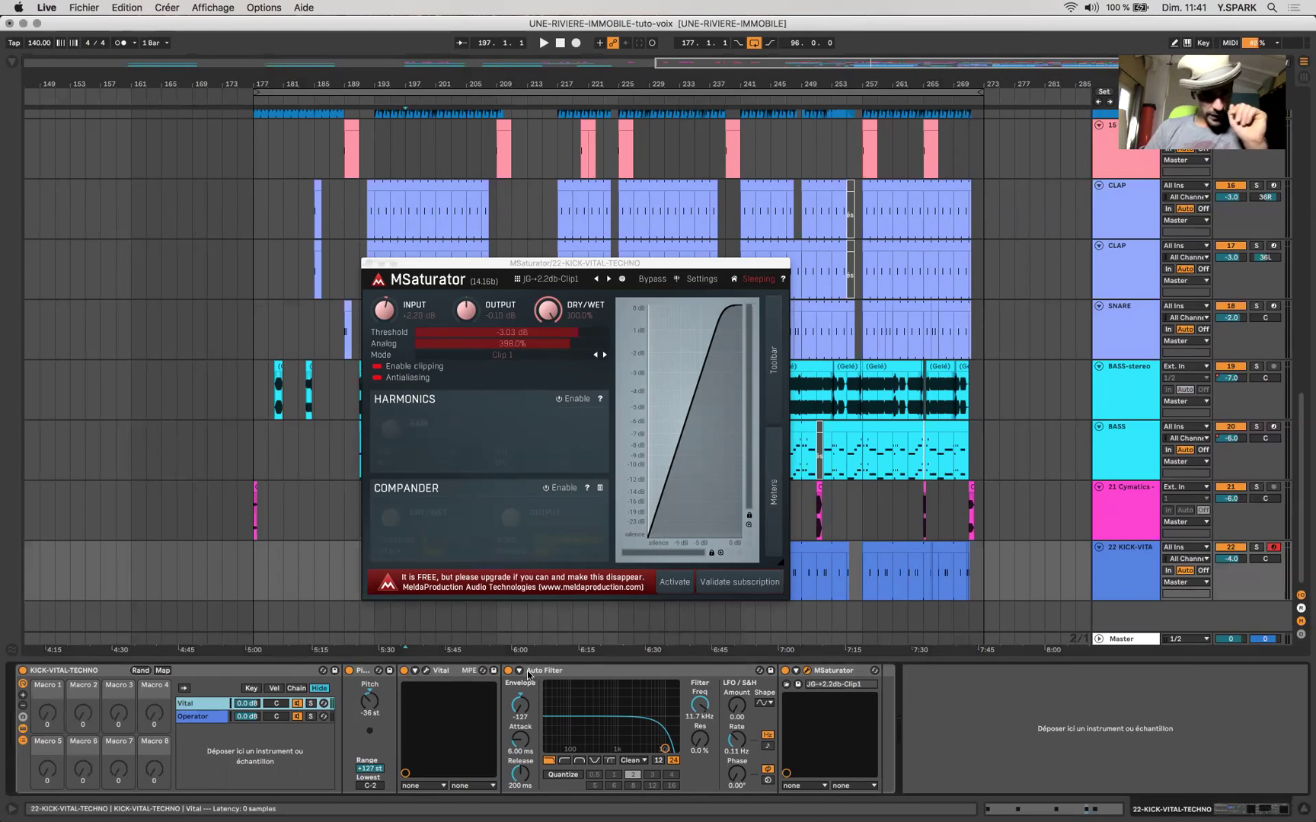
{"action": "left_click", "coordinate": [520, 705]}
{"action": "left_click", "coordinate": [520, 706]}
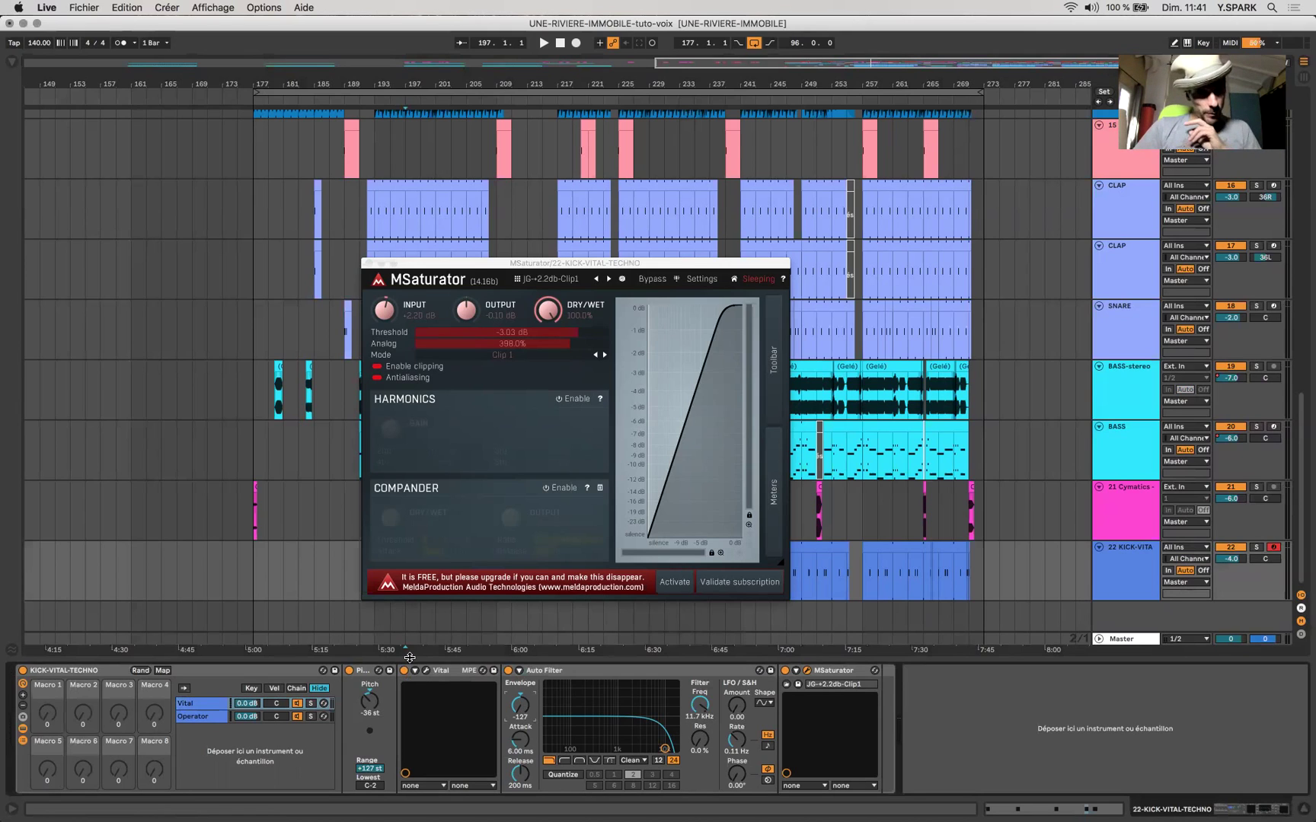
{"action": "left_click", "coordinate": [687, 675]}
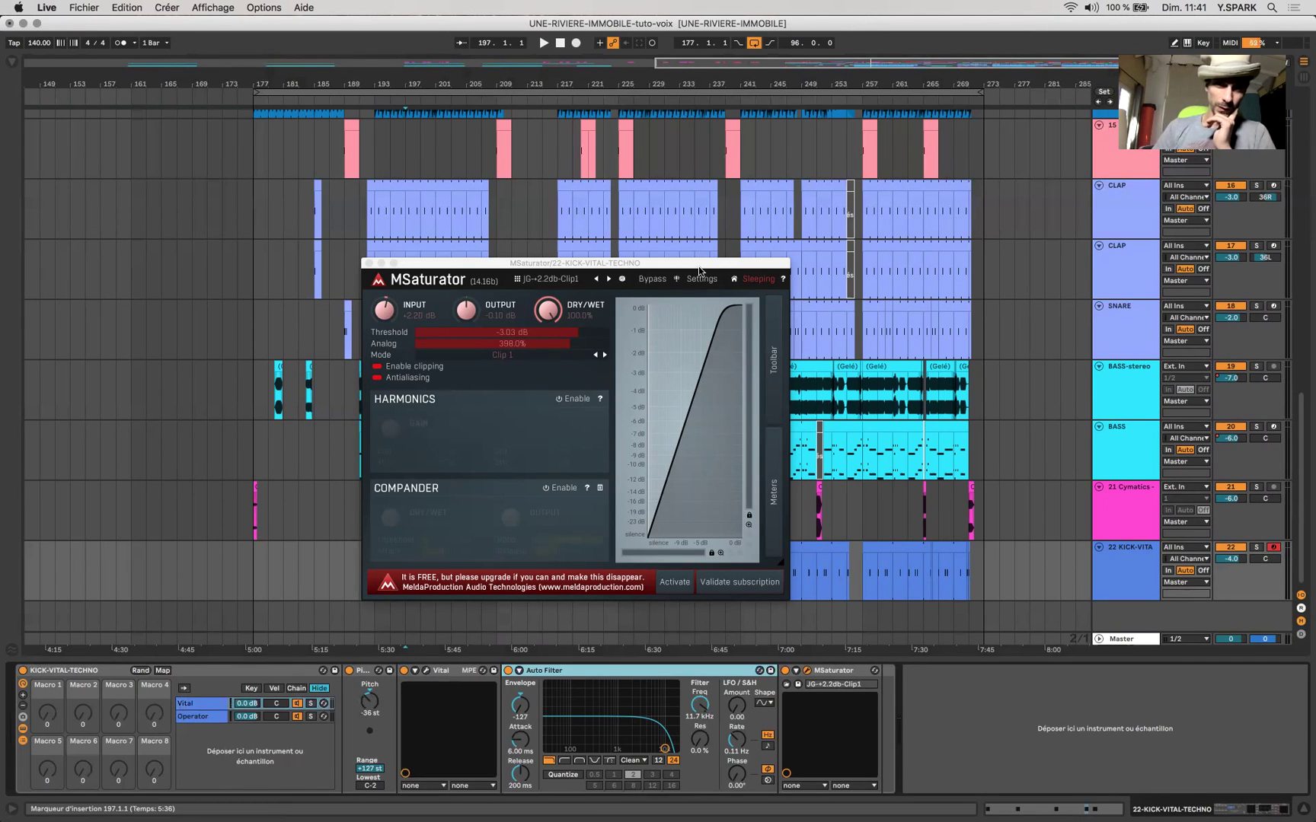
{"action": "left_click_drag", "start_coordinate": [696, 264], "coordinate": [638, 162]}
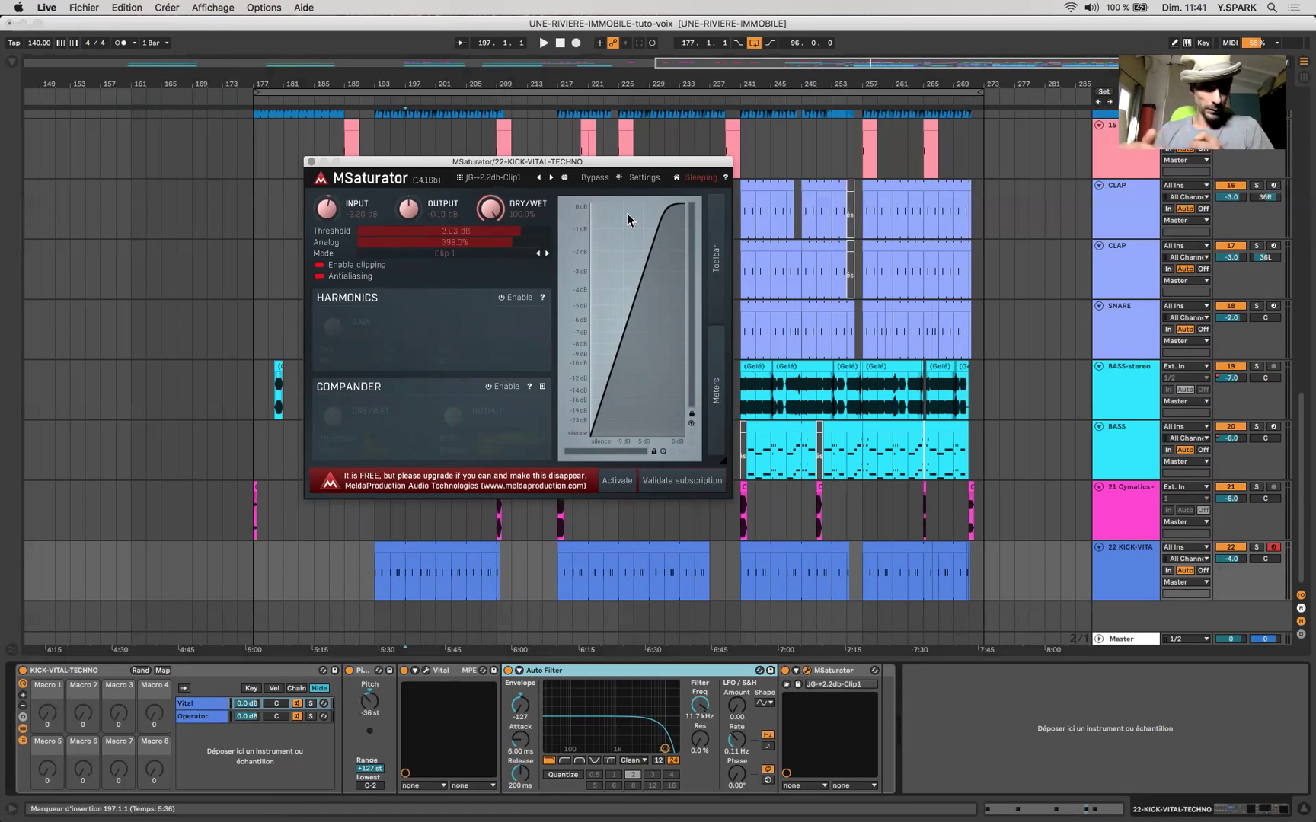
- Demonstrate MSaturator's threshold on the kick at 0.00 dB and -9.58 dB, and leave it at -1.22 dB
{"action": "left_click_drag", "start_coordinate": [520, 231], "coordinate": [548, 230]}
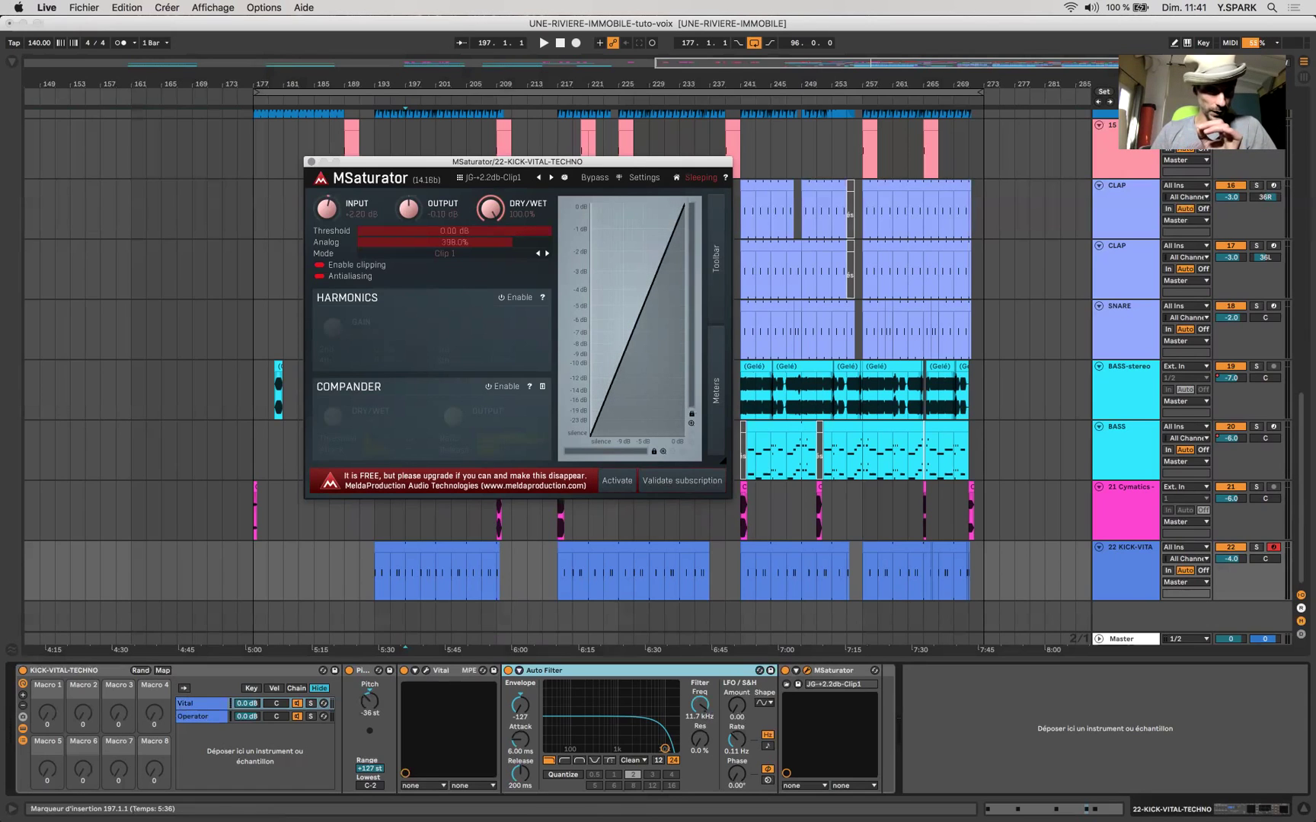
{"action": "left_click_drag", "start_coordinate": [548, 230], "coordinate": [464, 230]}
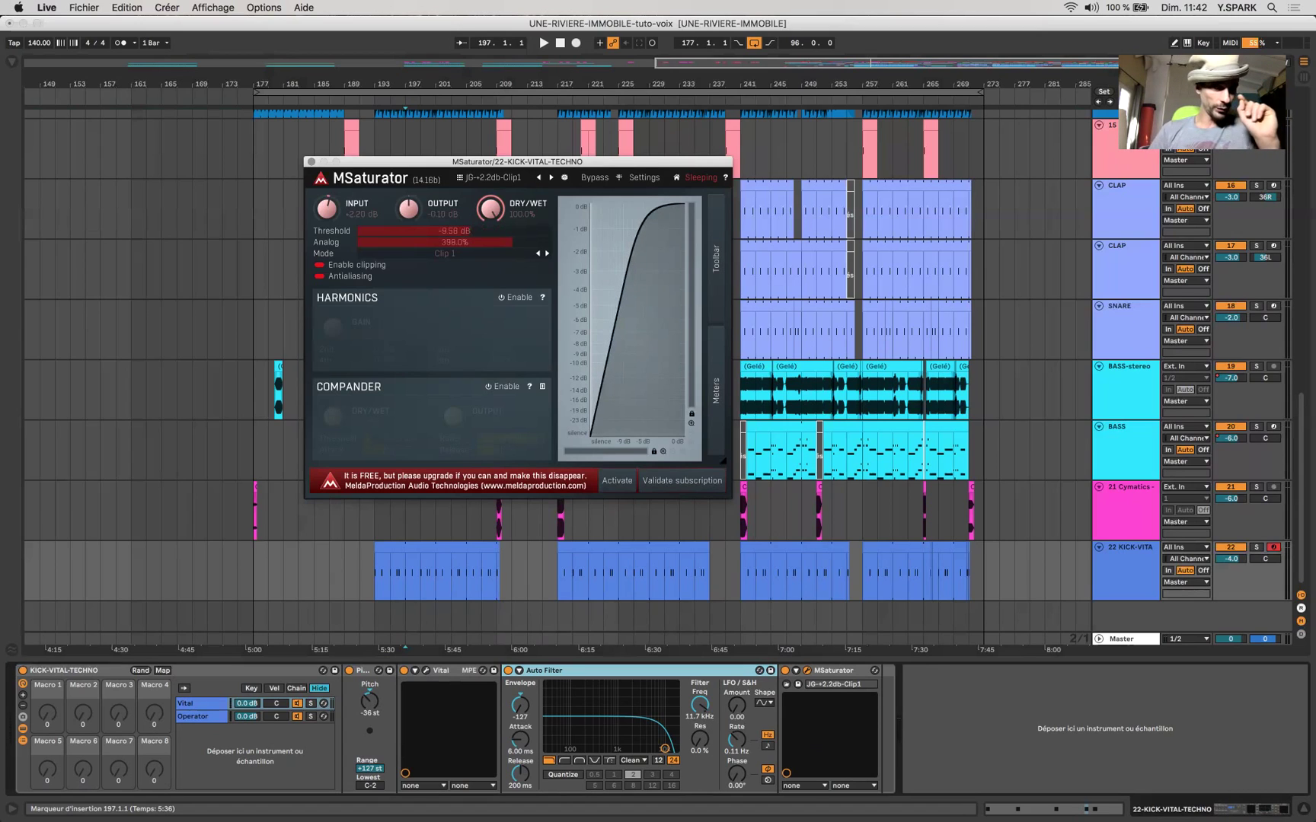
{"action": "left_click_drag", "start_coordinate": [464, 230], "coordinate": [537, 230]}
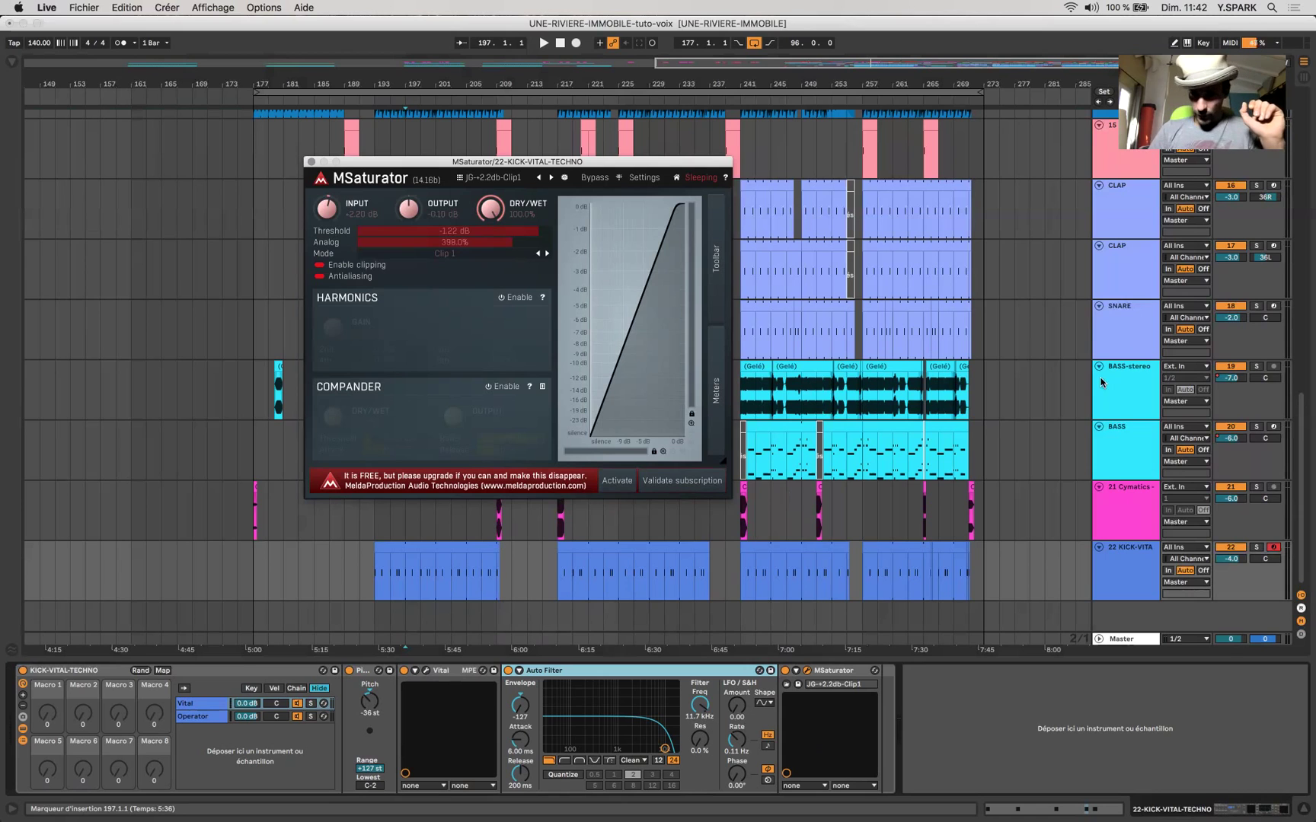
- Open the Cymatics Boomin 808 clip at bar 209 on track 21 to examine its waveform
{"action": "left_click", "coordinate": [464, 537]}
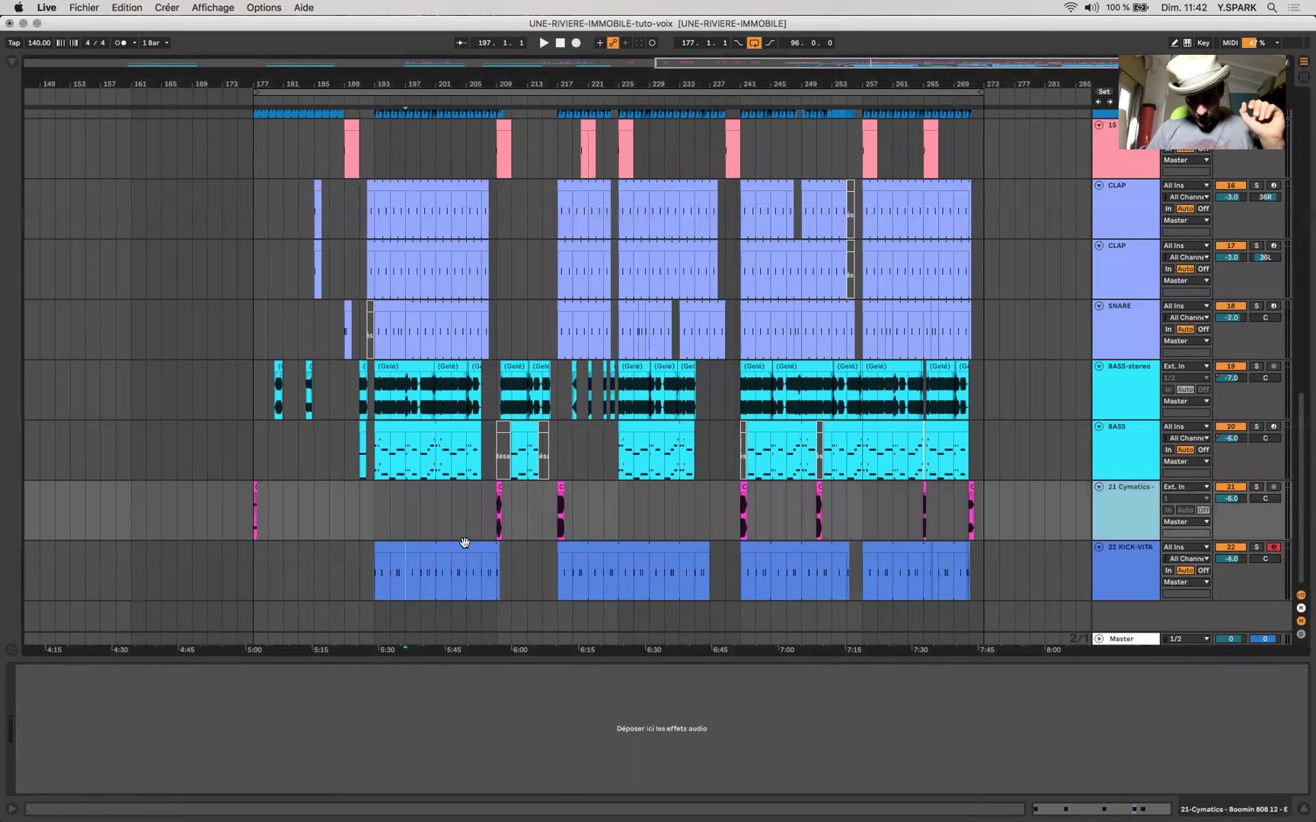
{"action": "double_click", "coordinate": [499, 494]}
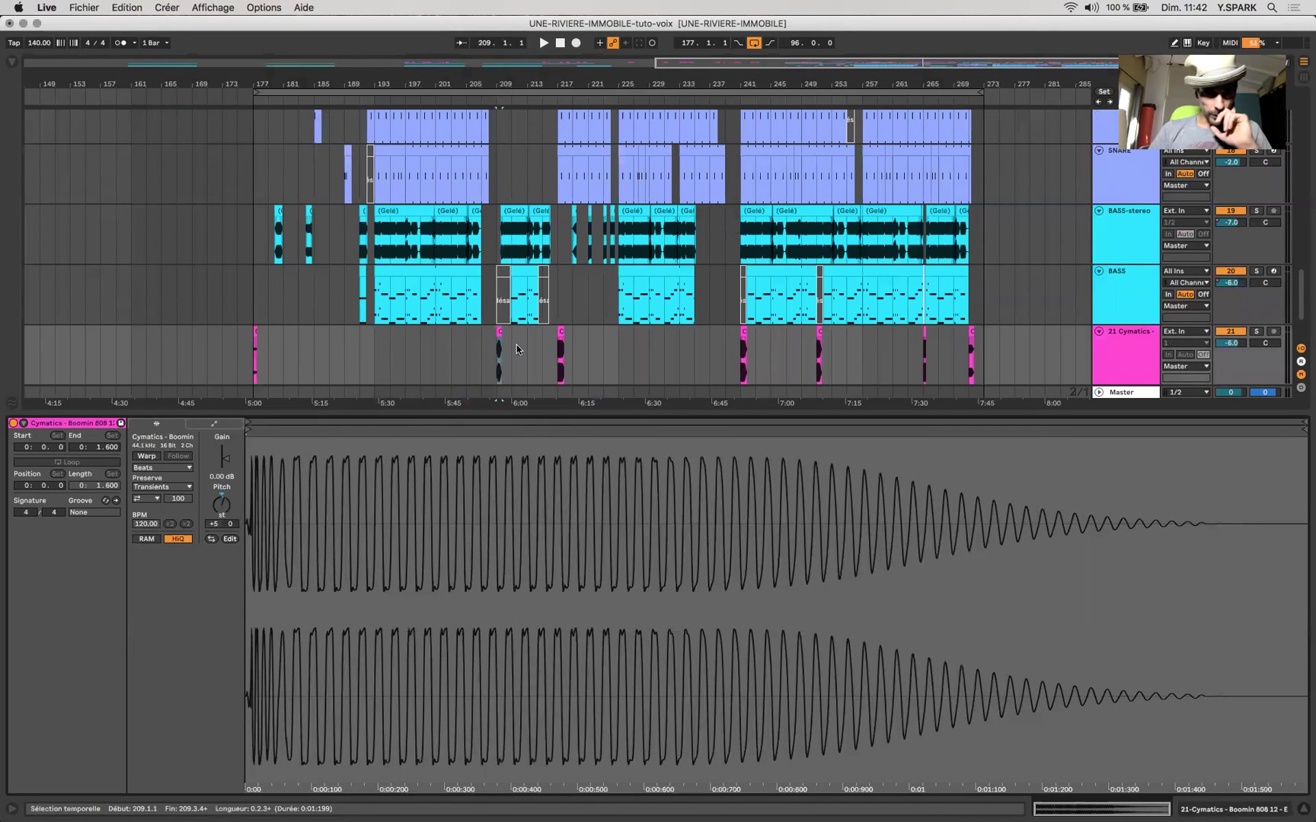
{"action": "scroll", "coordinate": [517, 349], "scroll_direction": "up", "scroll_amount": 10}
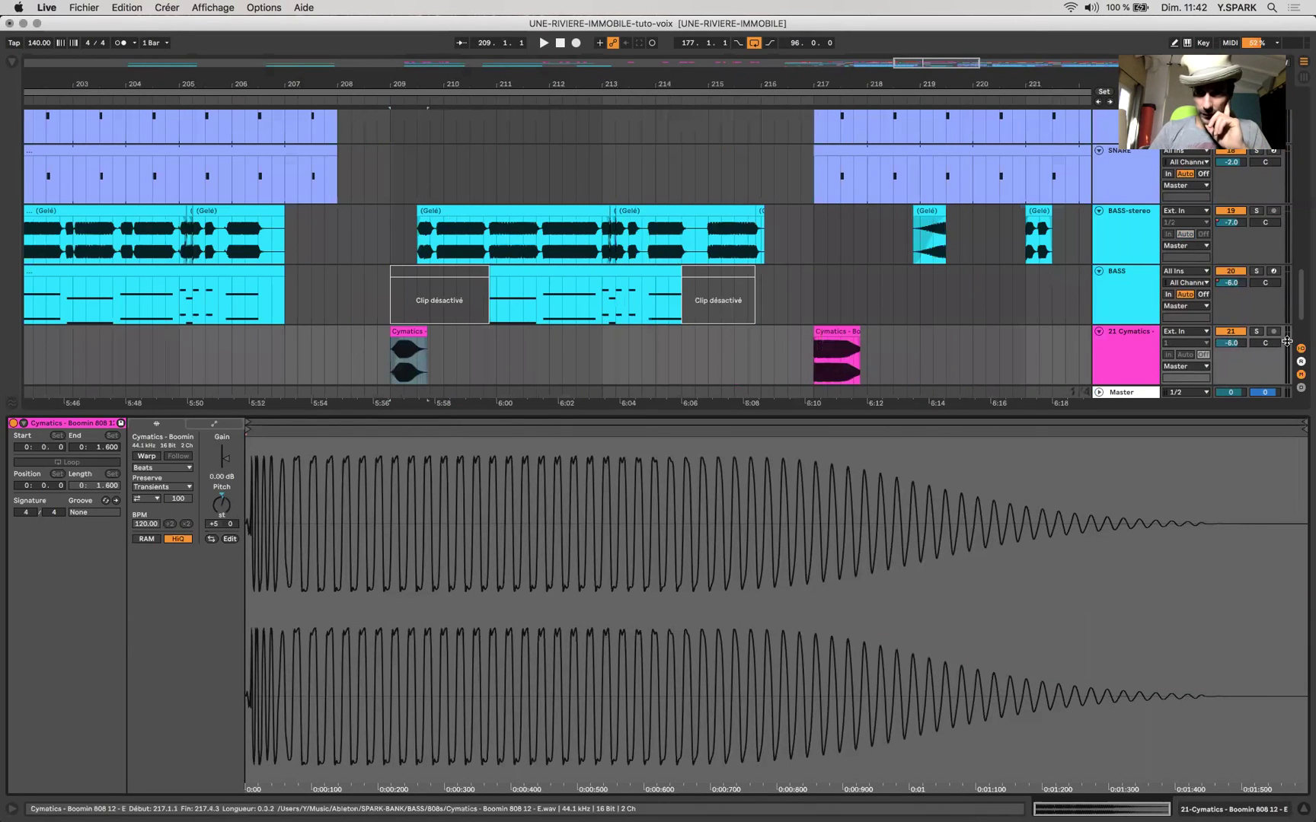
- Play the Cymatics 808 clip at bar 217 with track 21 soloed, and then remove the solo
{"action": "left_click", "coordinate": [847, 335]}
{"action": "left_click", "coordinate": [1257, 332]}
{"action": "key", "text": "space"}
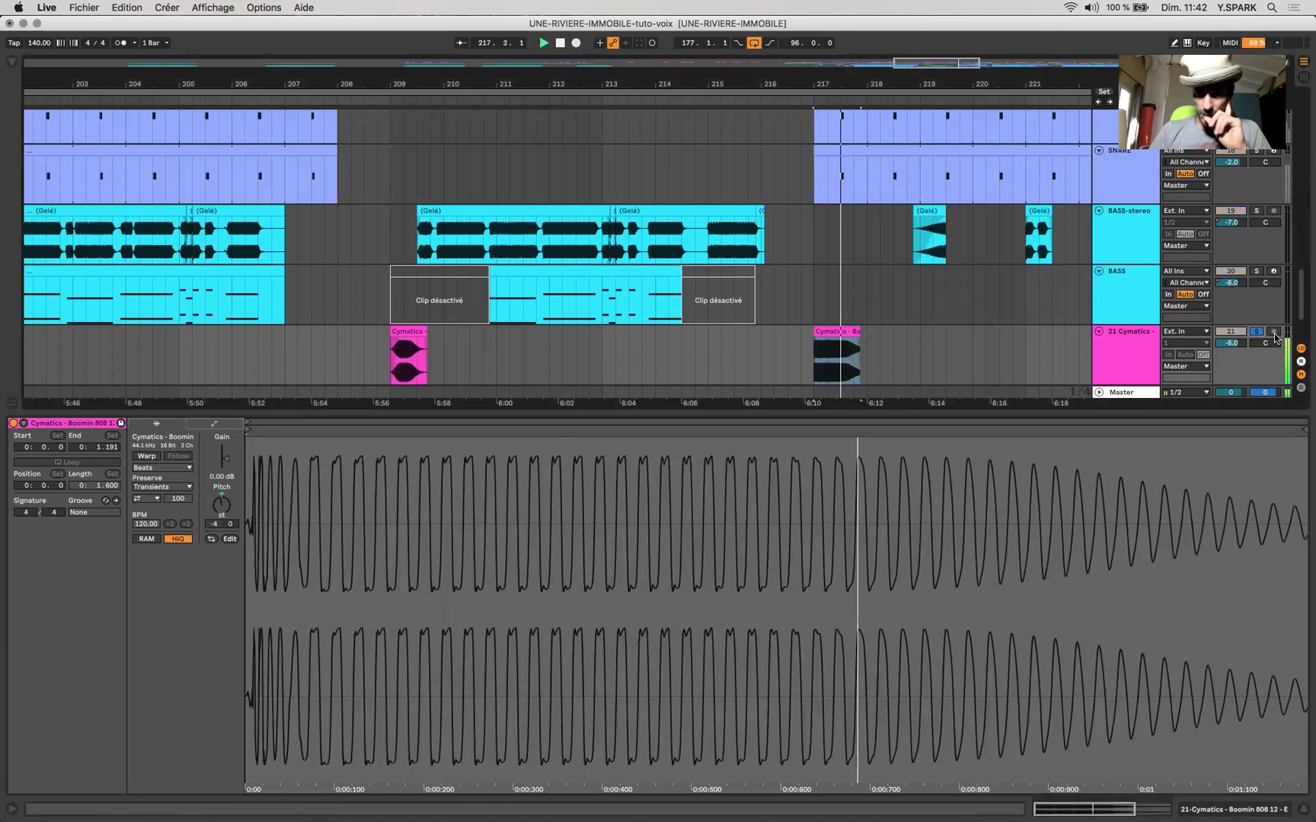
{"action": "left_click", "coordinate": [1257, 333]}
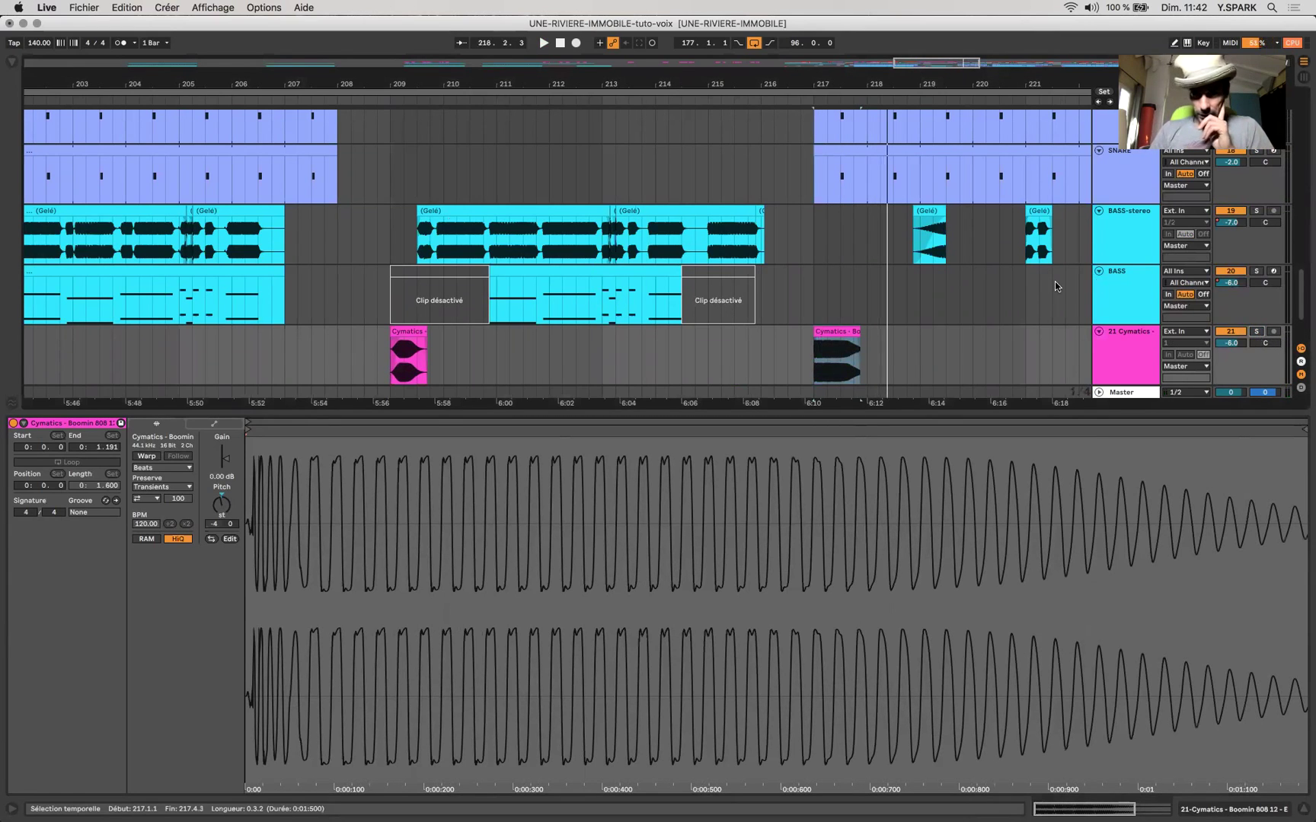
- Open the BASS track's MIDI clip at bar 199 to view its notes, and switch to the track's devices
{"action": "scroll", "coordinate": [1054, 286], "scroll_direction": "down", "scroll_amount": 5}
{"action": "scroll", "coordinate": [766, 307], "scroll_direction": "right", "scroll_amount": 4}
{"action": "scroll", "coordinate": [767, 307], "scroll_direction": "down", "scroll_amount": 4}
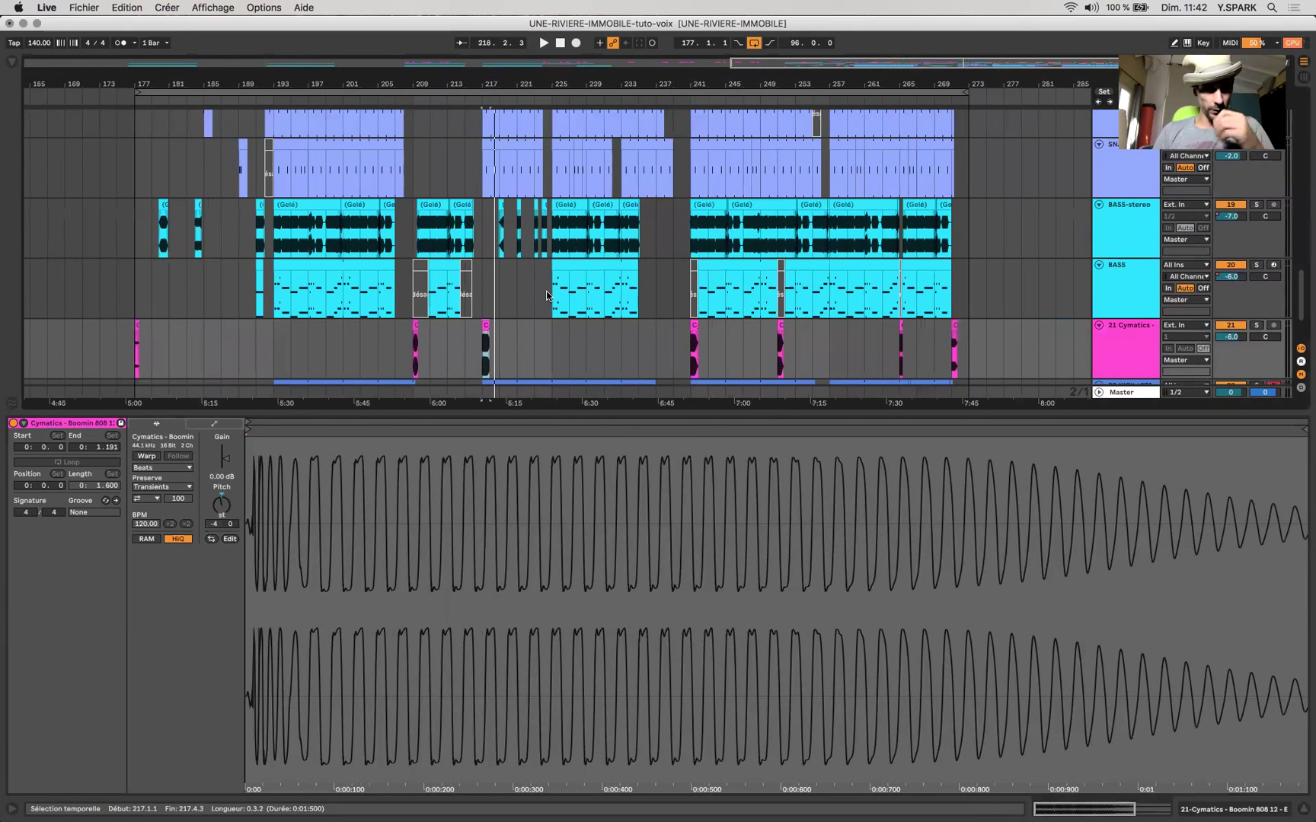
{"action": "left_click", "coordinate": [325, 290]}
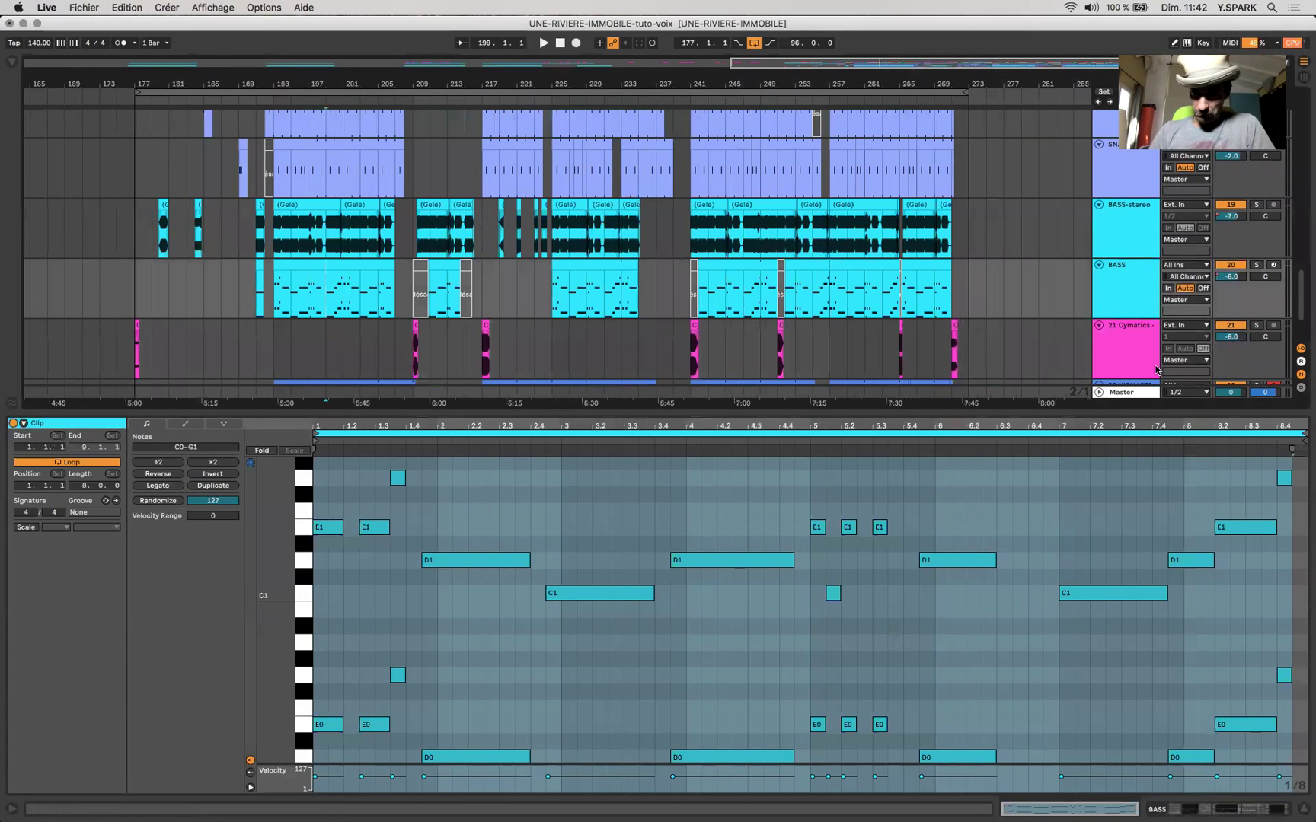
{"action": "left_click", "coordinate": [1252, 808]}
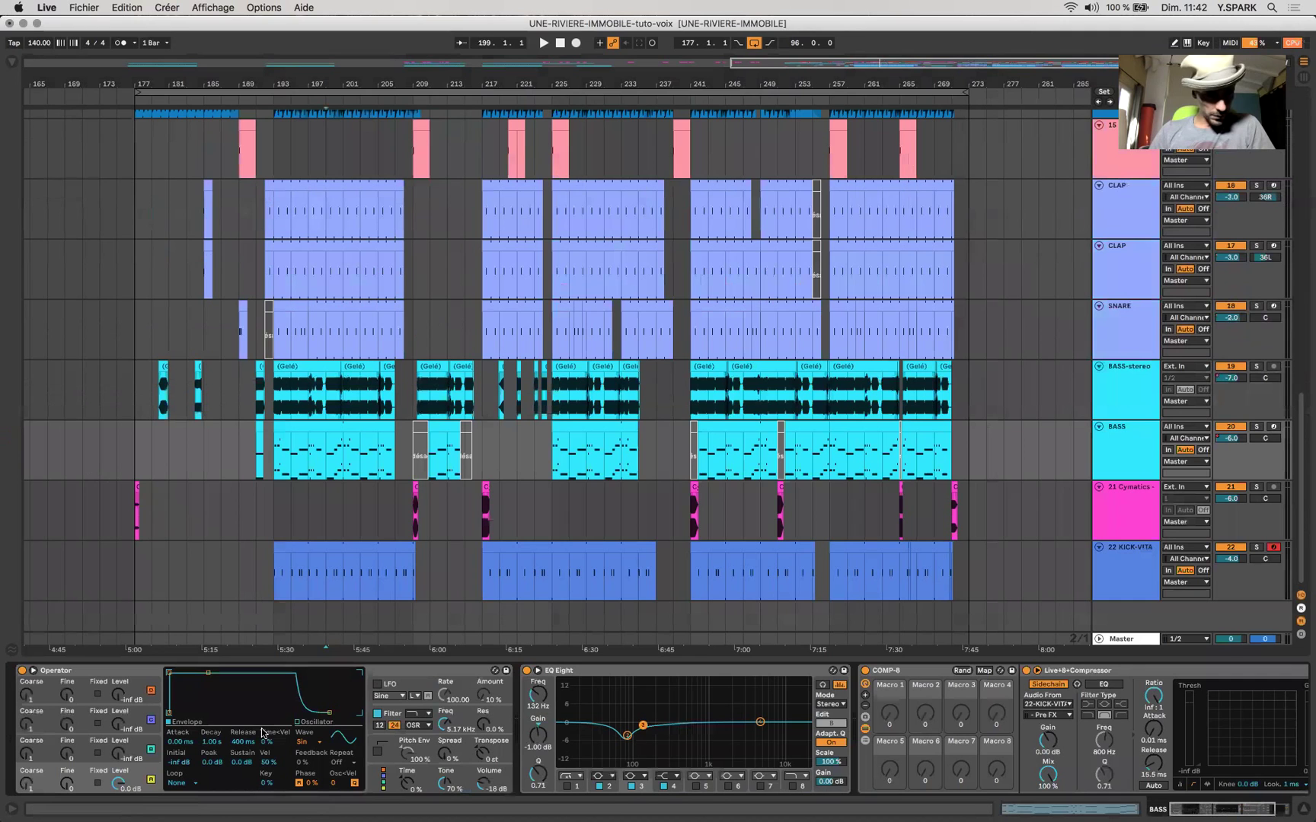
- Display the filter settings of the Operator on the BASS track and examine its frequency and circuit type
{"action": "left_click", "coordinate": [60, 673]}
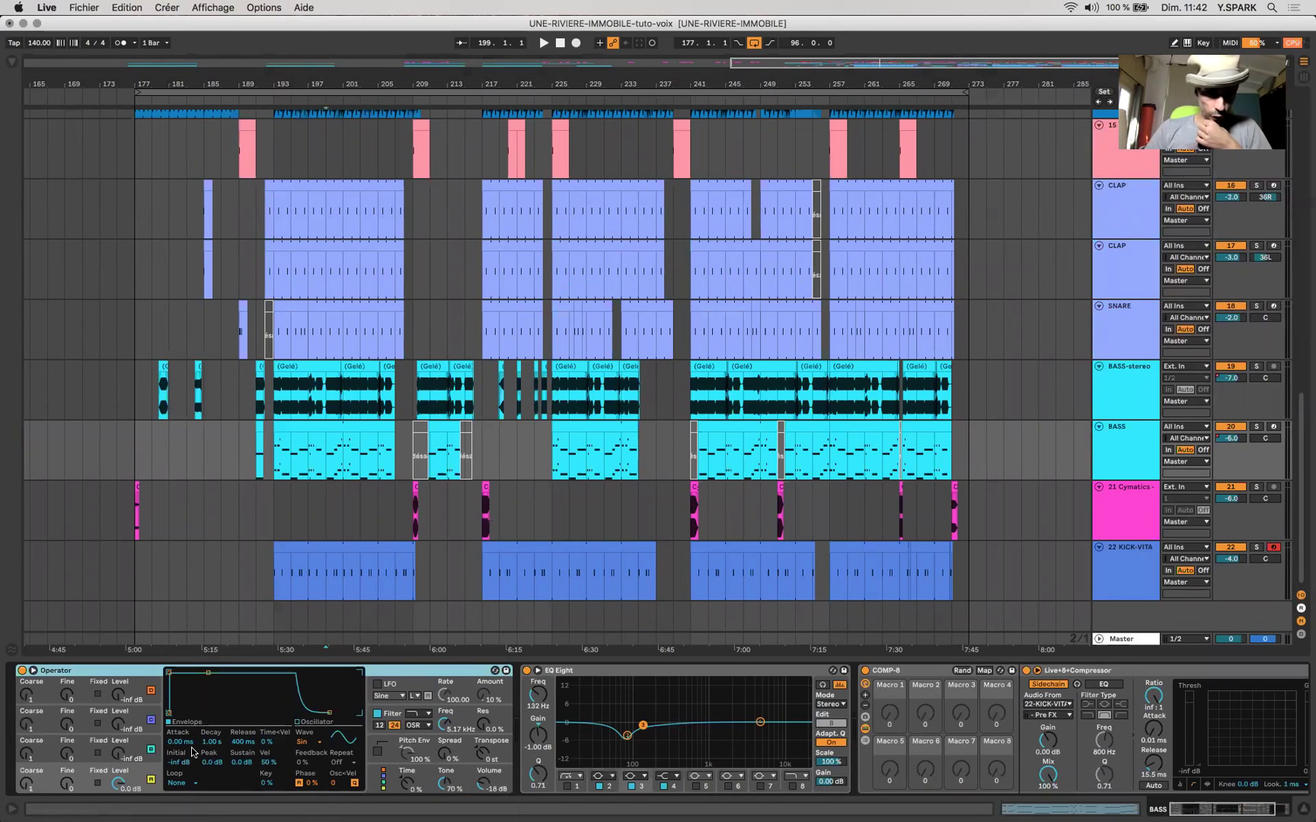
{"action": "left_click", "coordinate": [376, 714]}
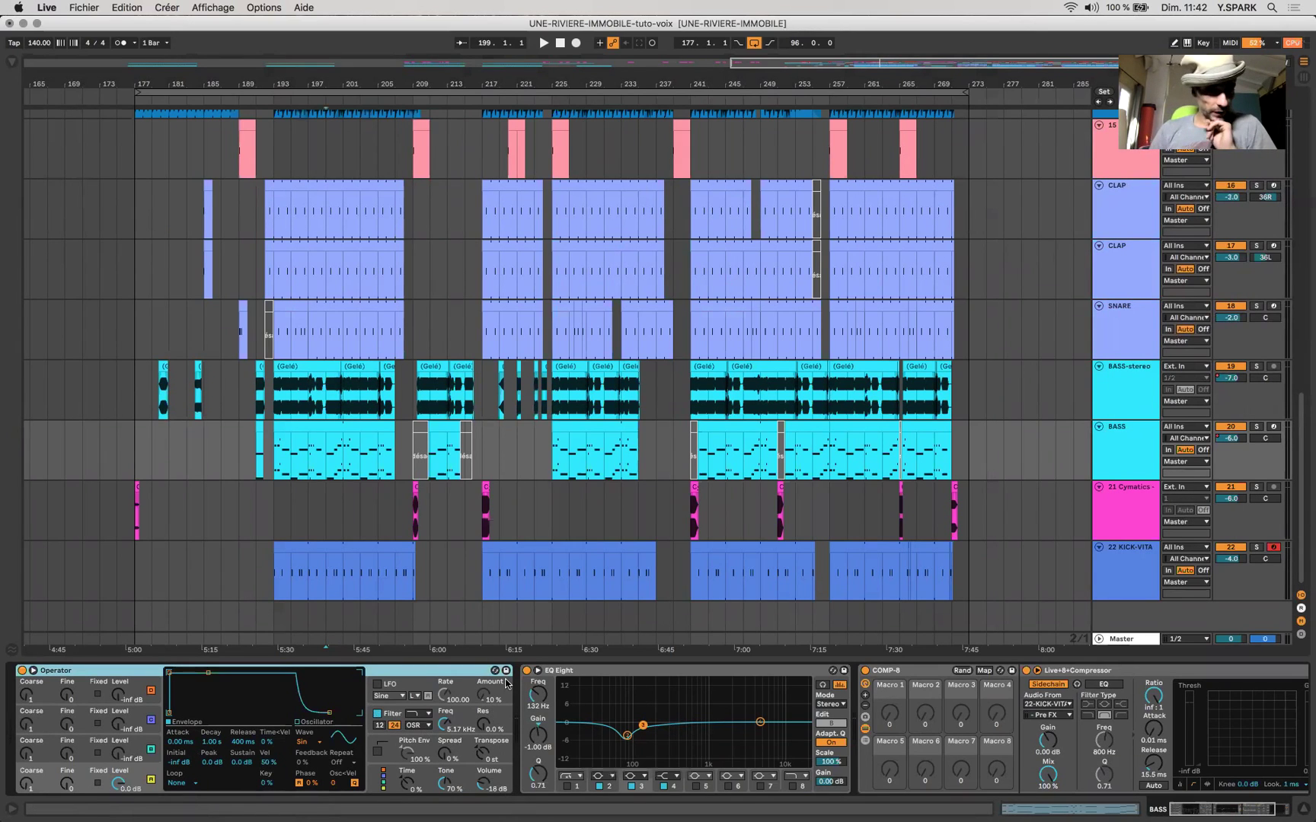
{"action": "left_click", "coordinate": [459, 724]}
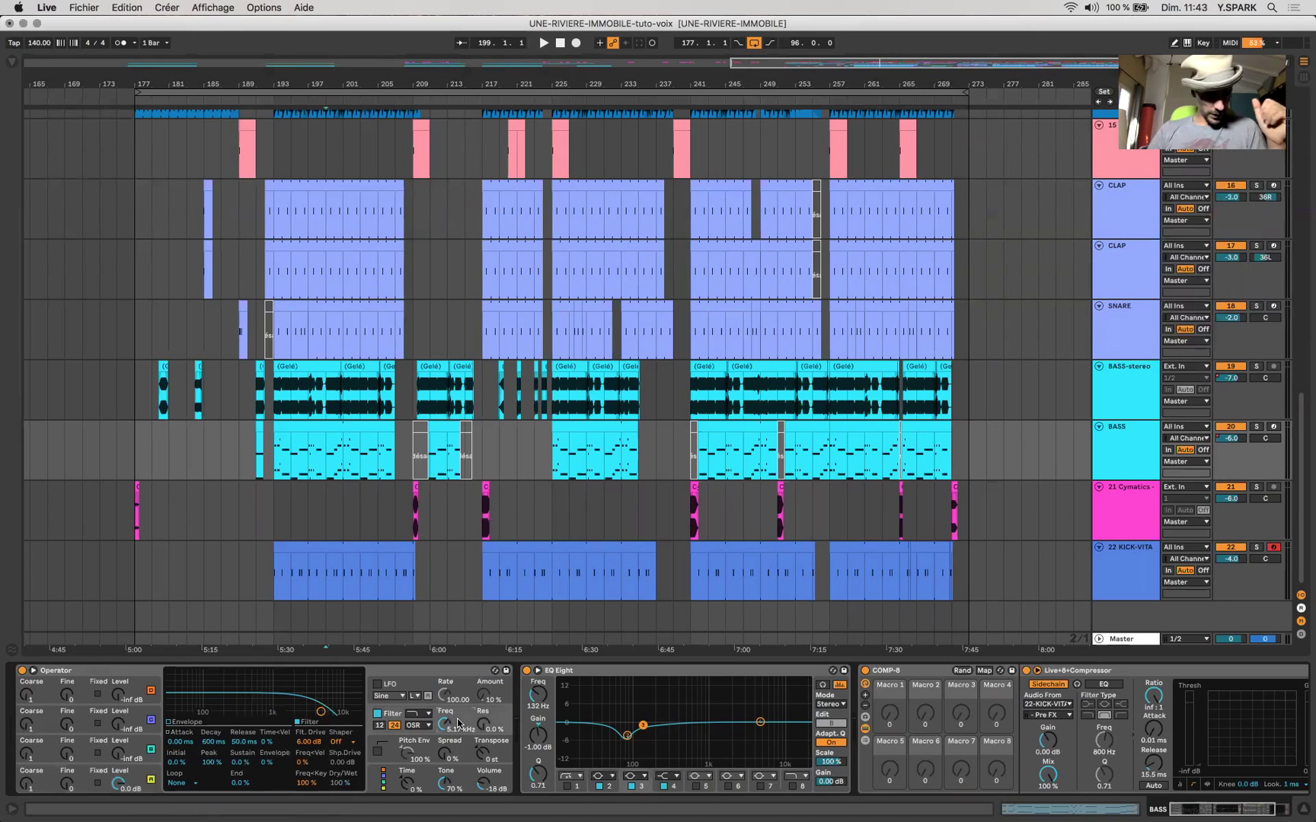
{"action": "left_click", "coordinate": [419, 728]}
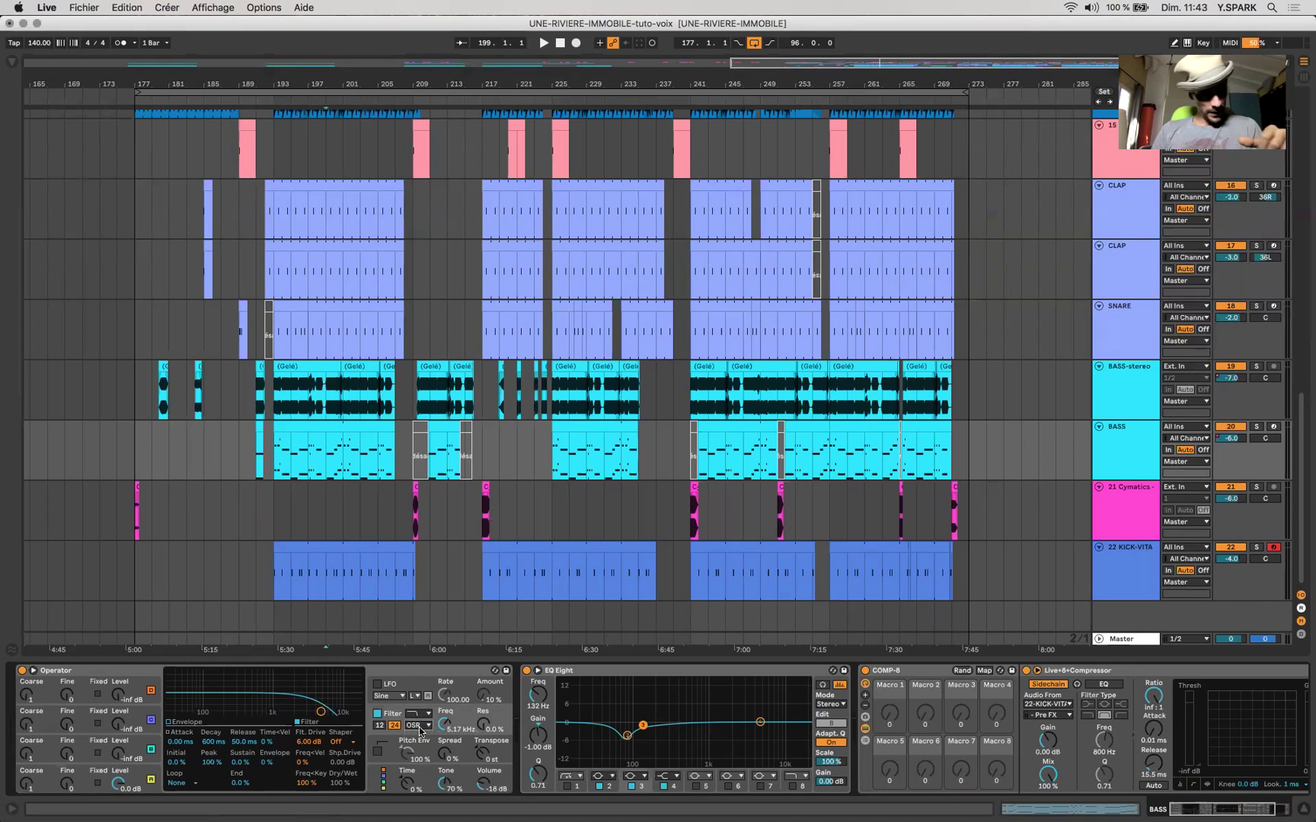
- Examine the BASS track's Operator filter settings and the EQ Eight curve that follows it
{"action": "left_click", "coordinate": [415, 746]}
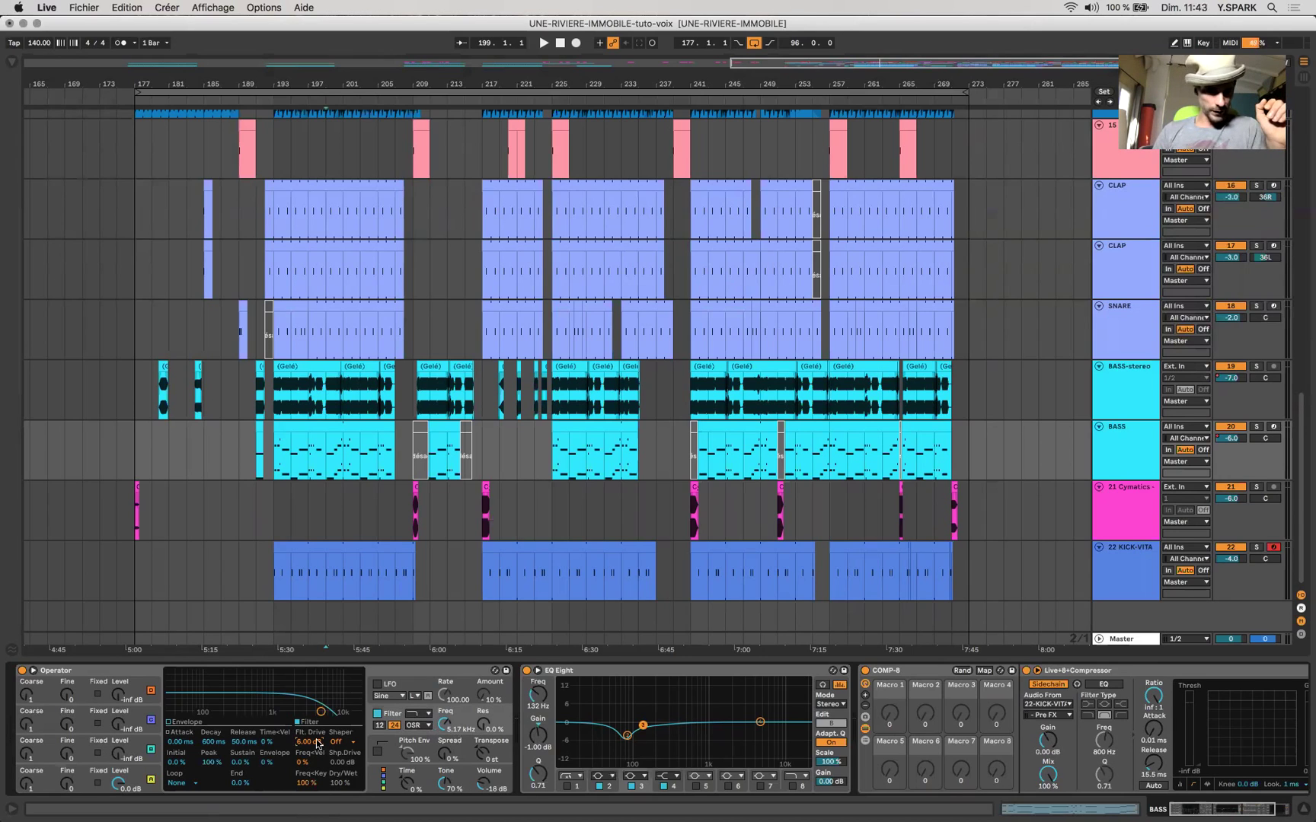
{"action": "scroll", "coordinate": [317, 744], "scroll_direction": "right", "scroll_amount": 2}
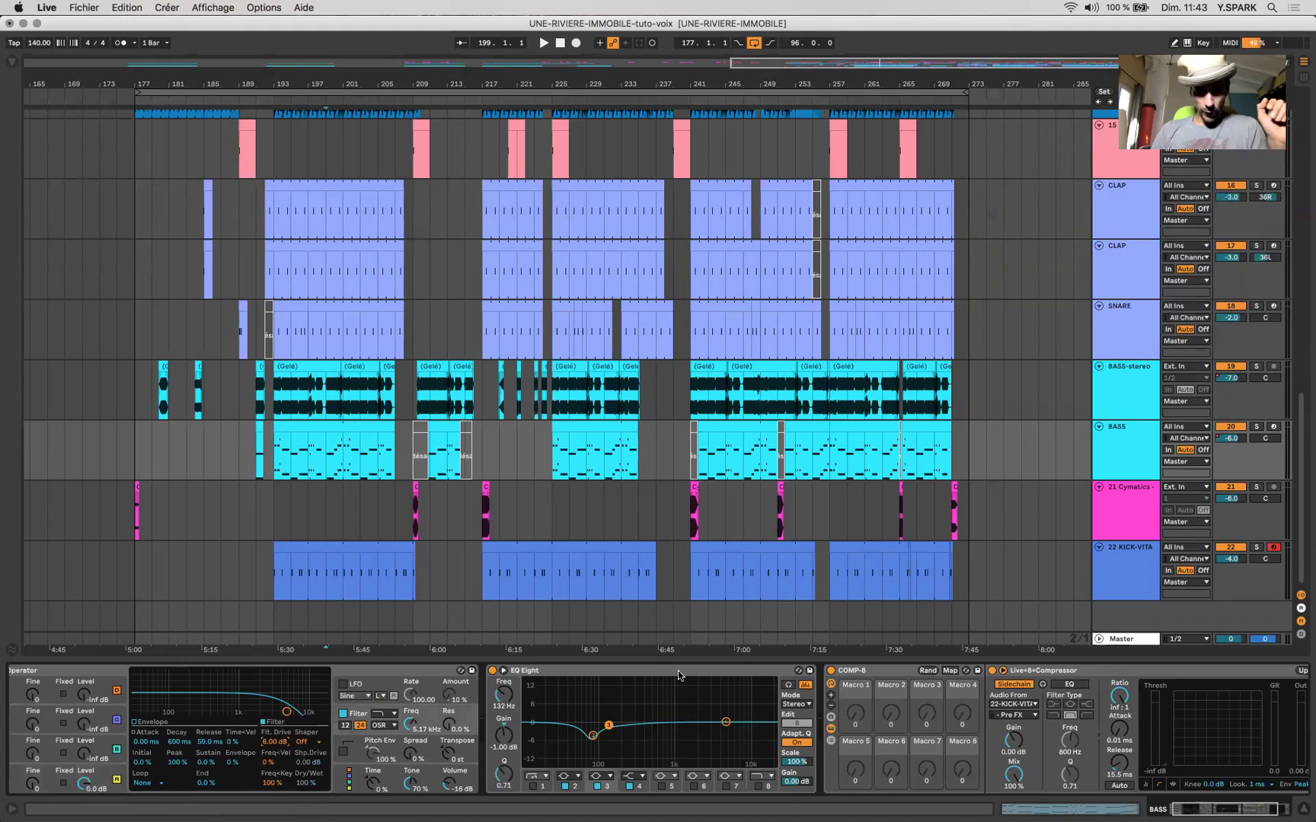
{"action": "left_click", "coordinate": [593, 737]}
{"action": "scroll", "coordinate": [593, 736], "scroll_direction": "right", "scroll_amount": 5}
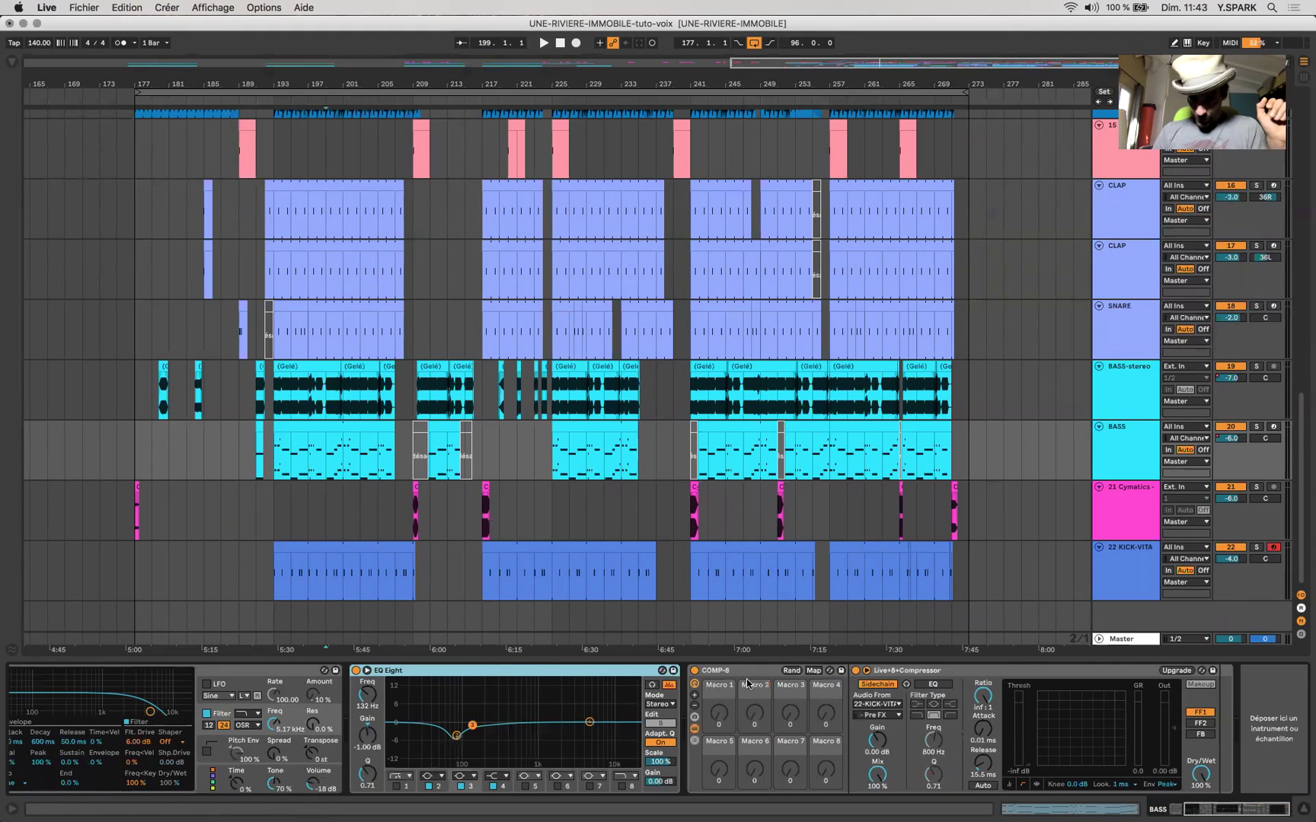
- Examine the COMP-8 rack's sidechain compressor on the BASS track and its available KICK-VITAL source tap points
{"action": "left_click", "coordinate": [736, 676]}
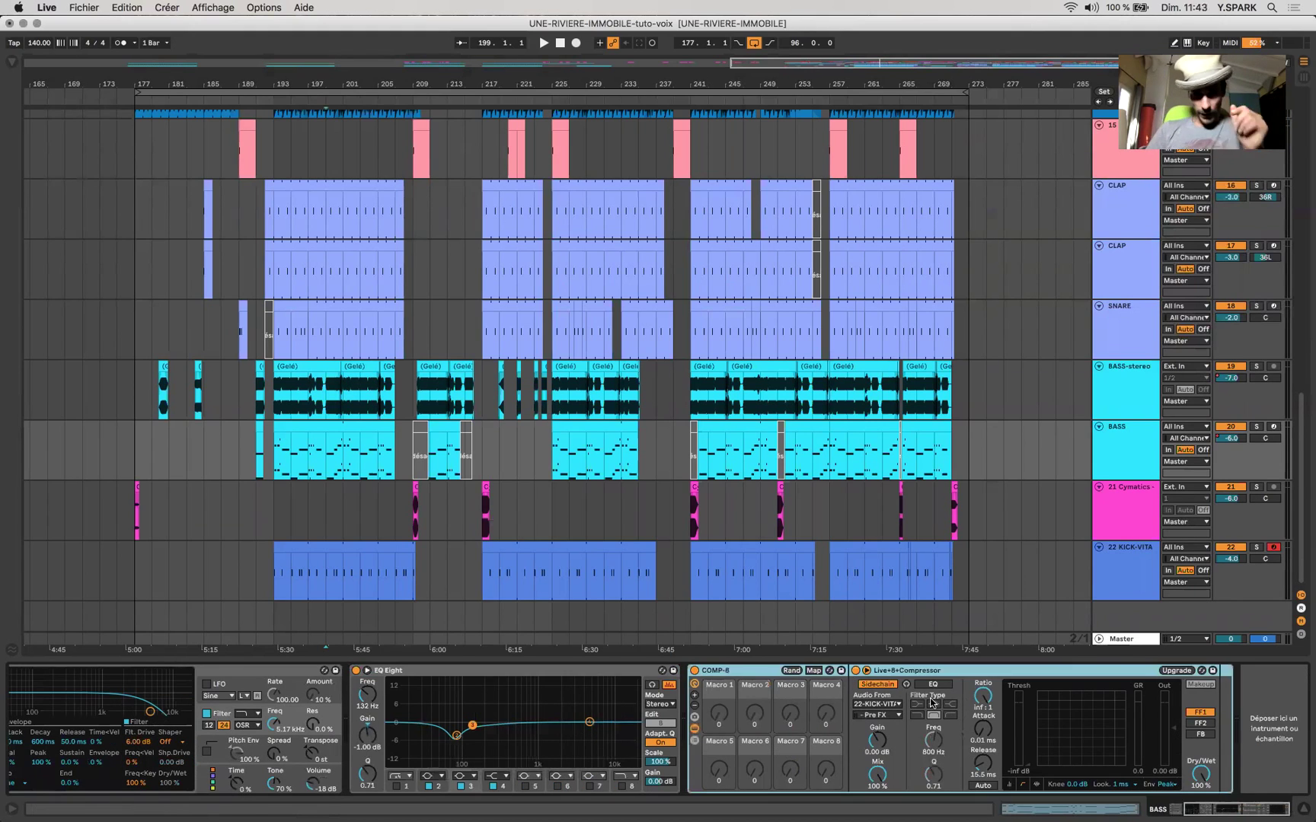
{"action": "left_click", "coordinate": [894, 719]}
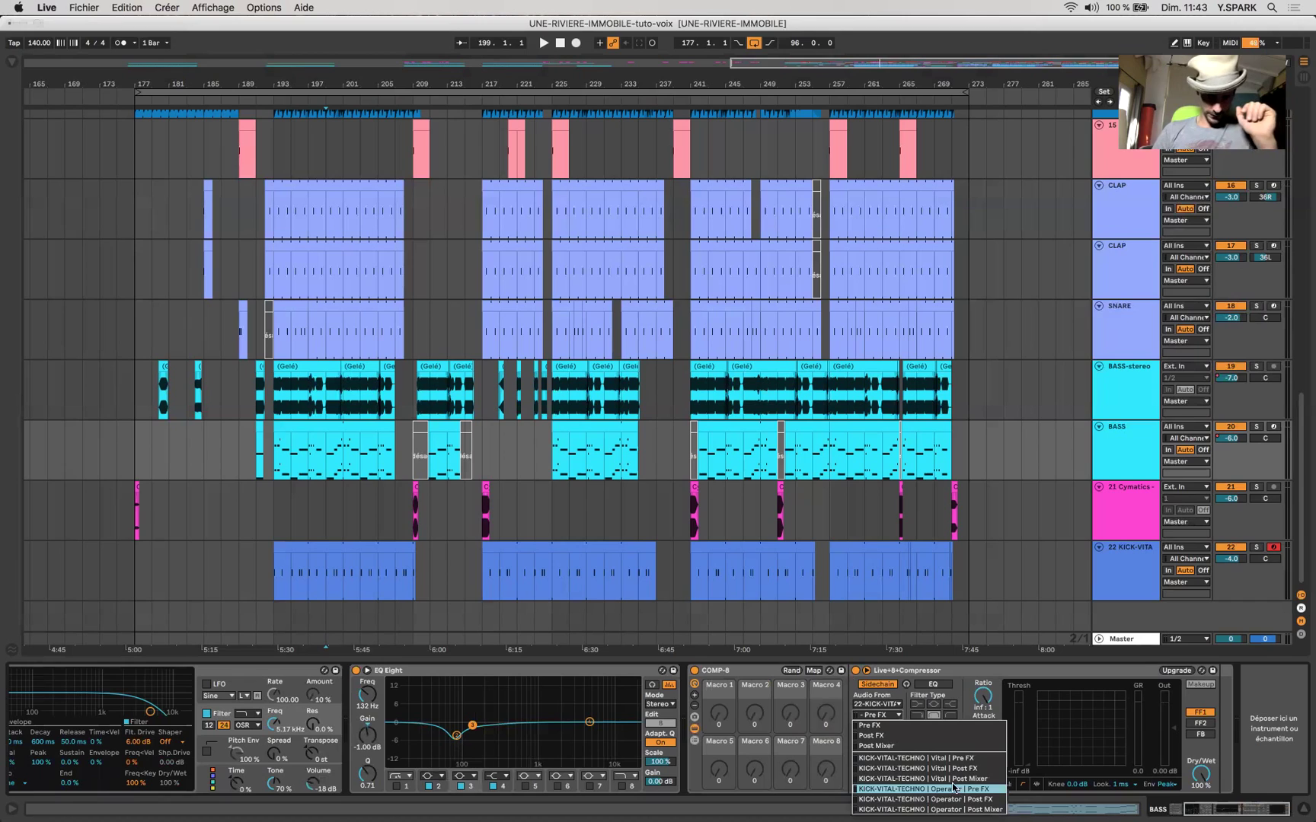
{"action": "left_click", "coordinate": [918, 673]}
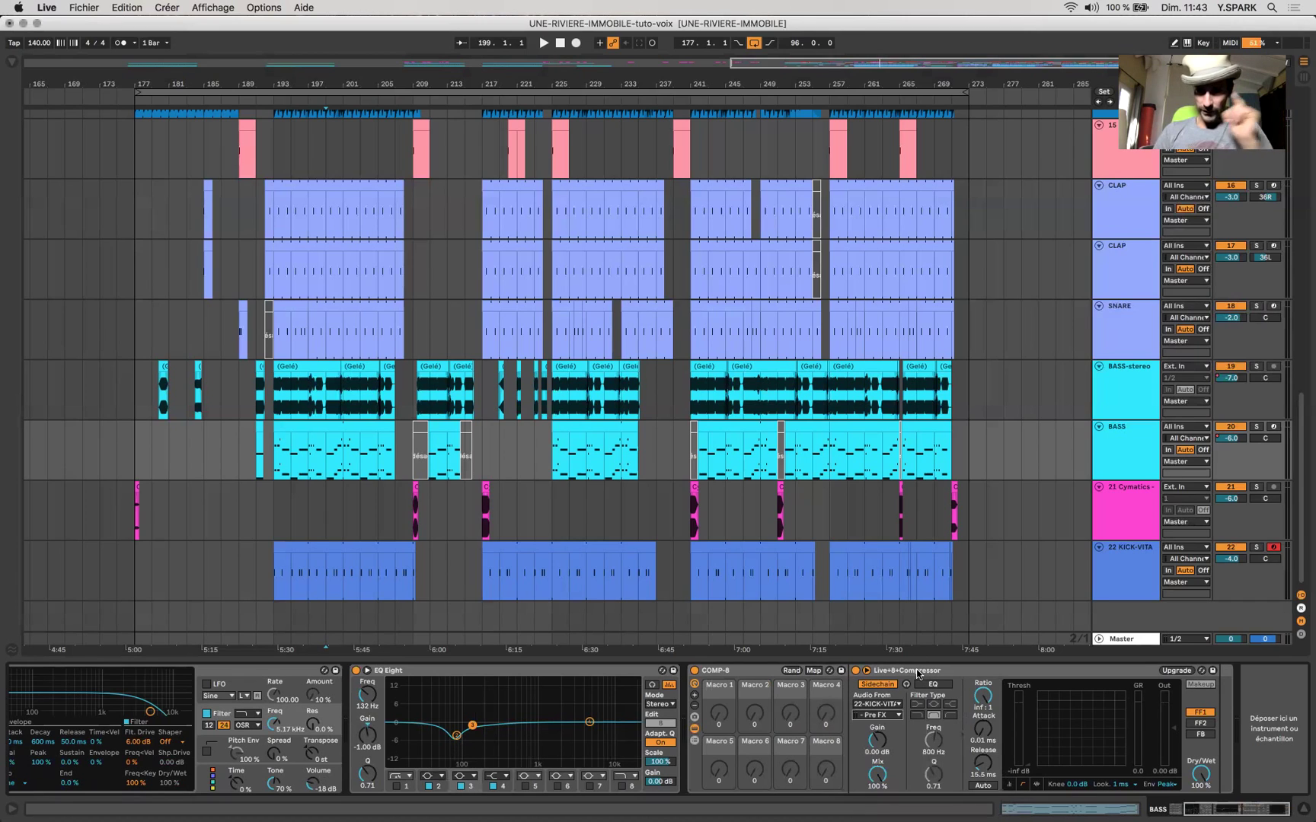
- Place the insertion marker at bar 197 on the BASS track and display the Operator's pitch envelope settings
{"action": "left_click", "coordinate": [349, 468]}
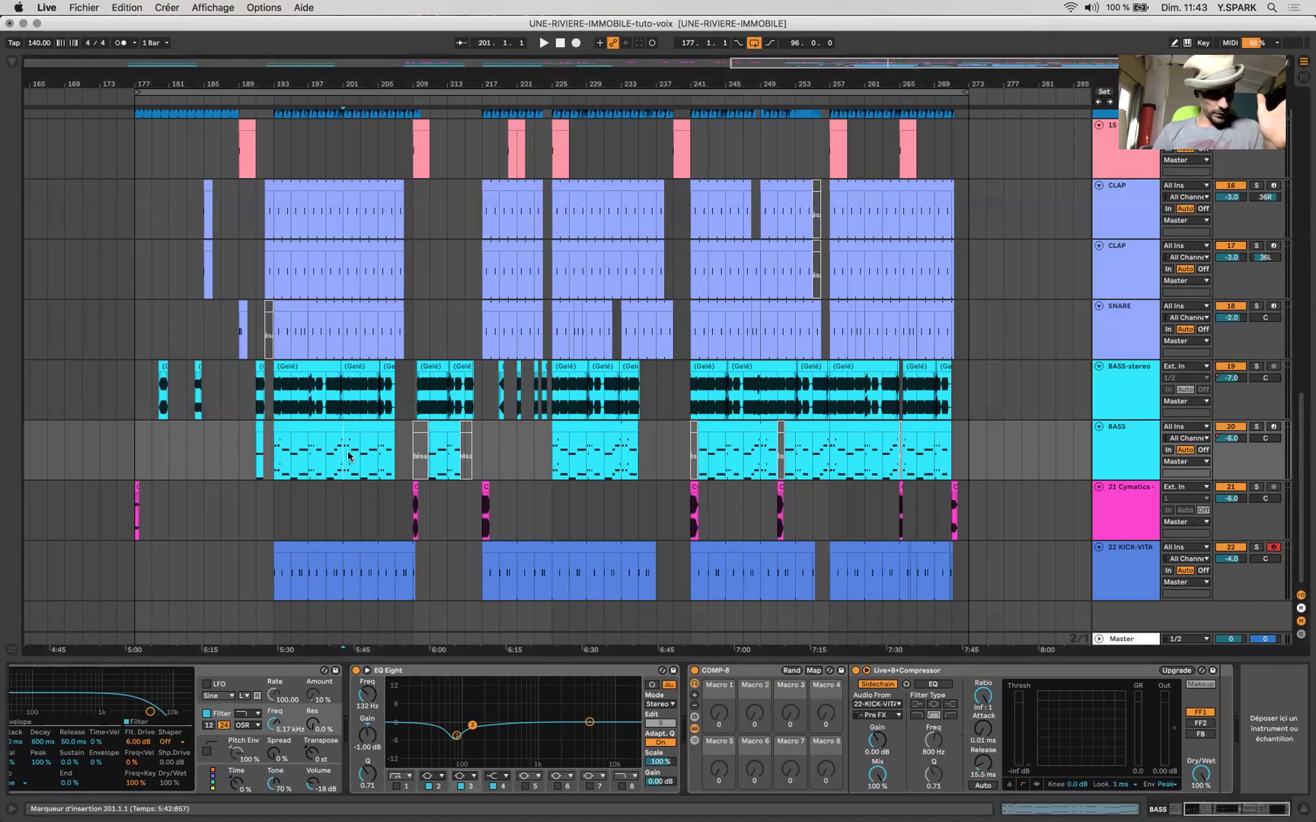
{"action": "left_click", "coordinate": [315, 453]}
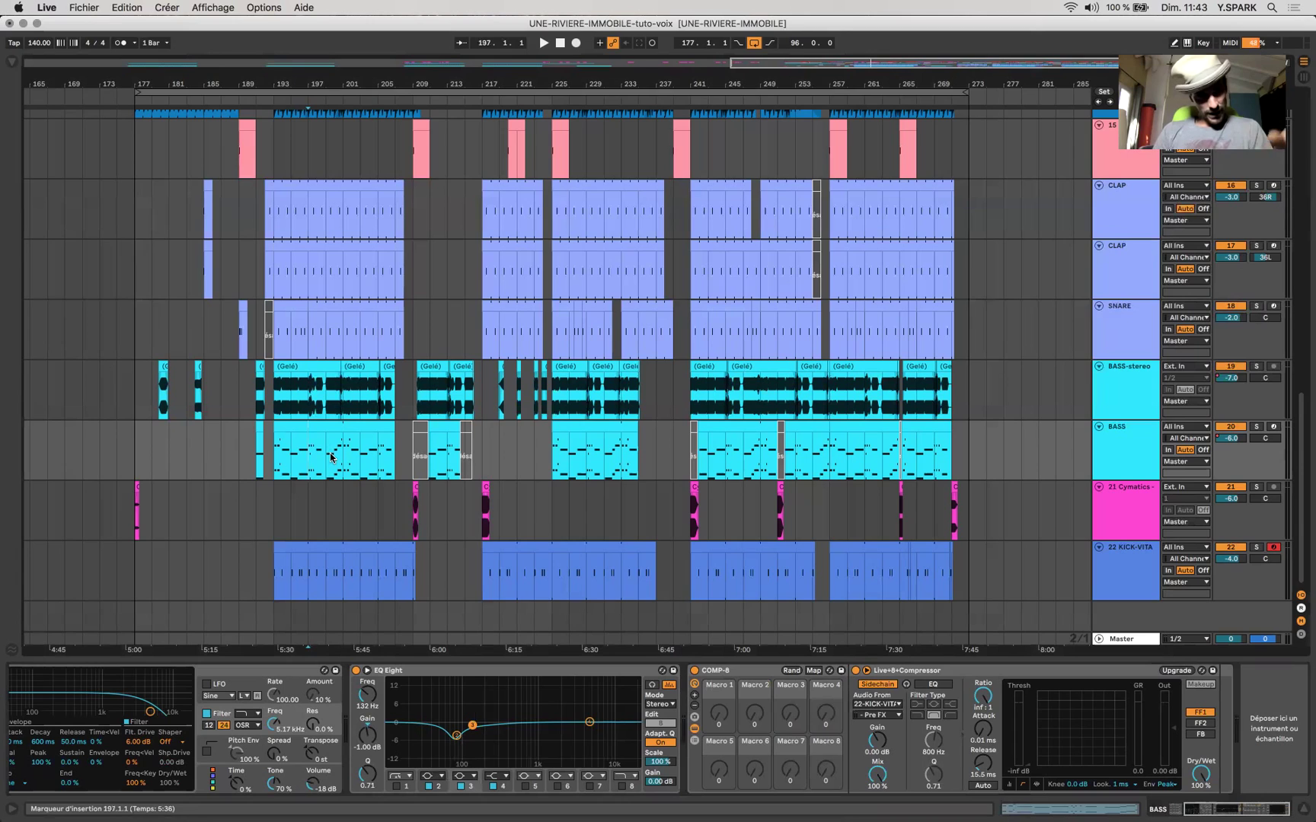
{"action": "mouse_move", "coordinate": [274, 753]}
{"action": "left_mouse_down"}
{"action": "mouse_move", "coordinate": [274, 704]}
{"action": "mouse_move", "coordinate": [274, 754]}
{"action": "left_mouse_up"}
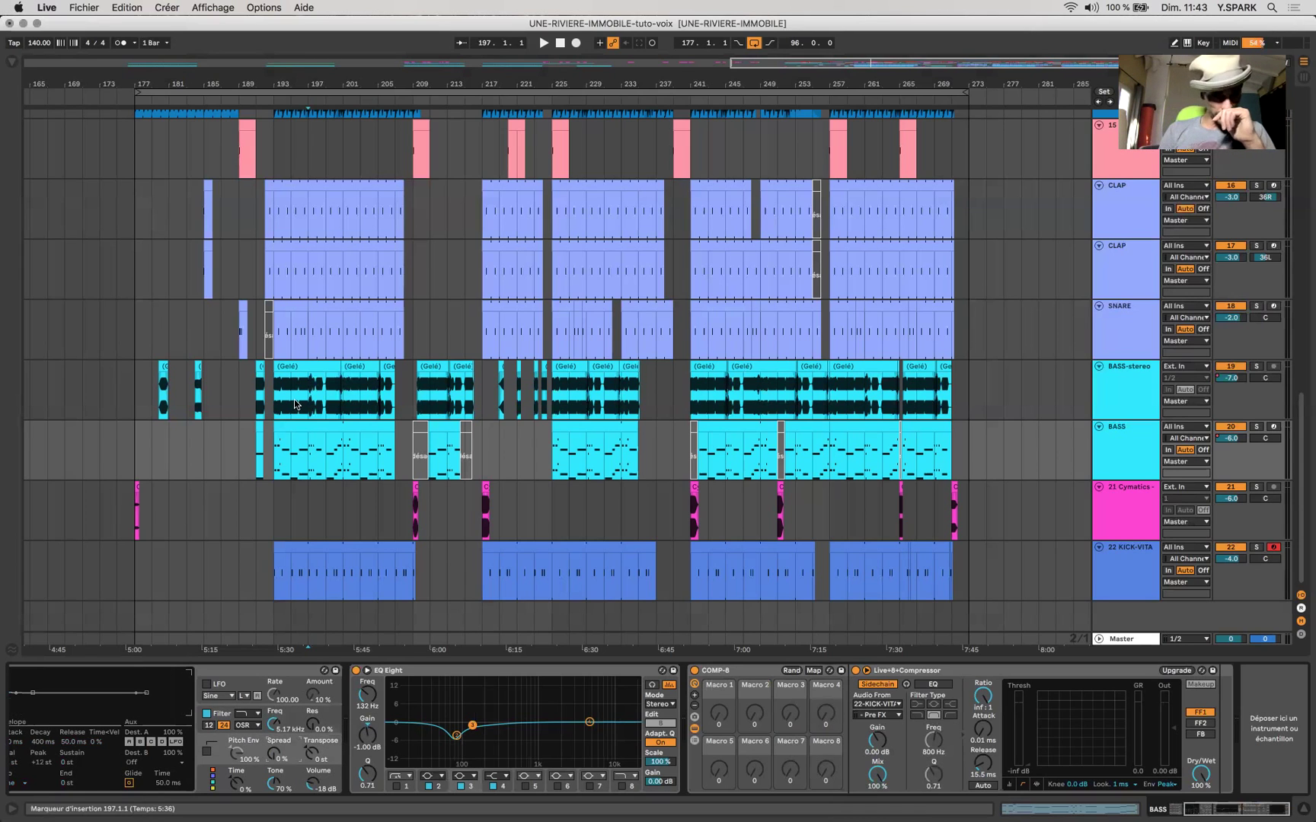
- Select the BASS-stereo clip at bar 193 and examine the track's Chorus-Ensemble and Bass Mono devices
{"action": "left_click", "coordinate": [295, 404]}
{"action": "scroll", "coordinate": [296, 405], "scroll_direction": "up", "scroll_amount": 5}
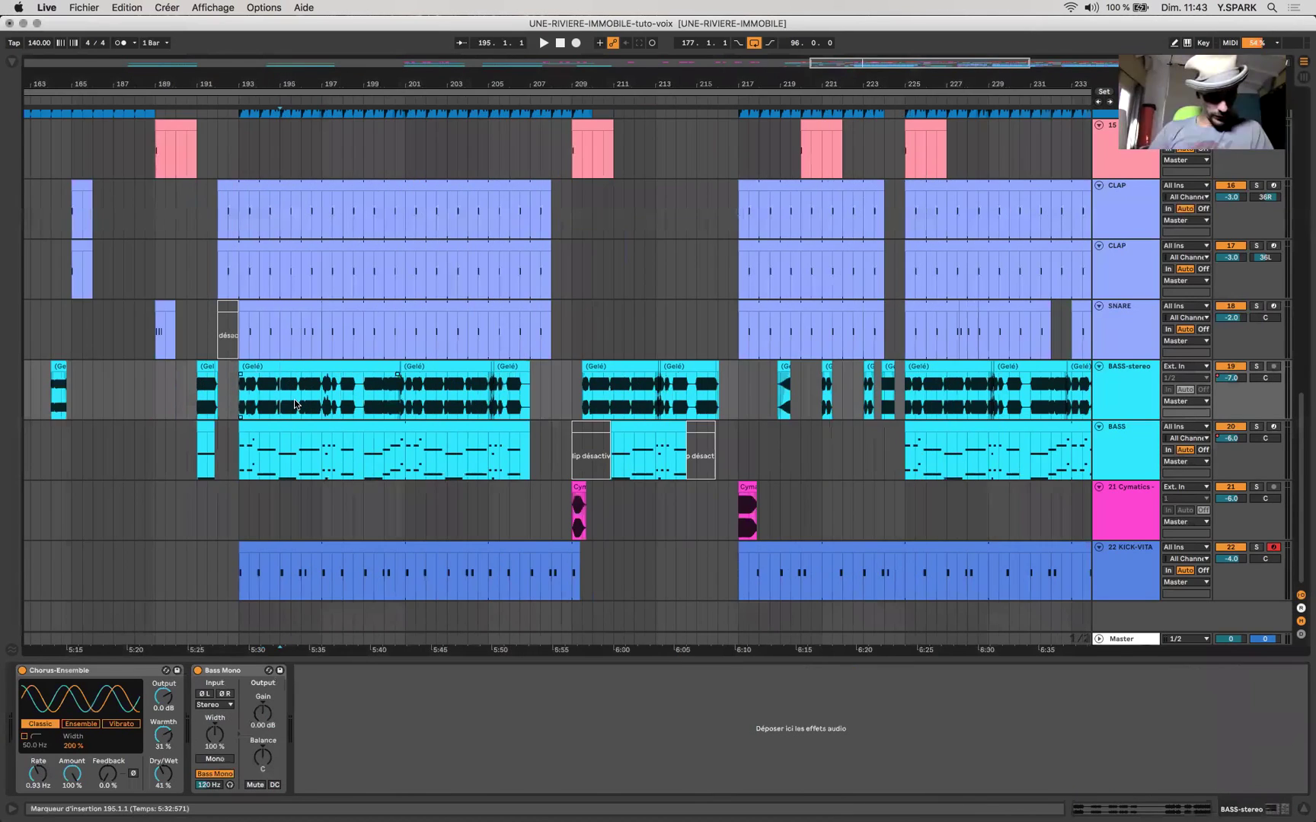
{"action": "left_click", "coordinate": [294, 364]}
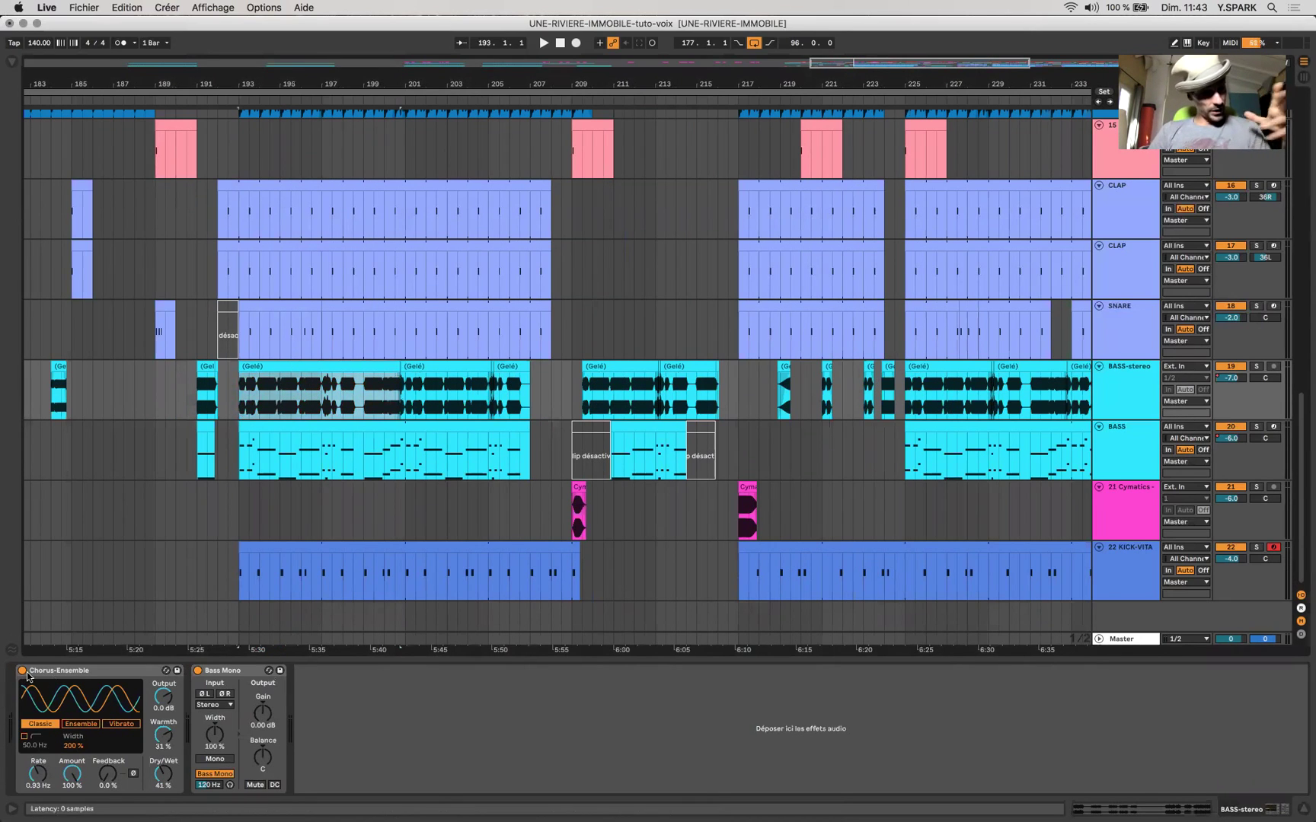
{"action": "left_click", "coordinate": [50, 673]}
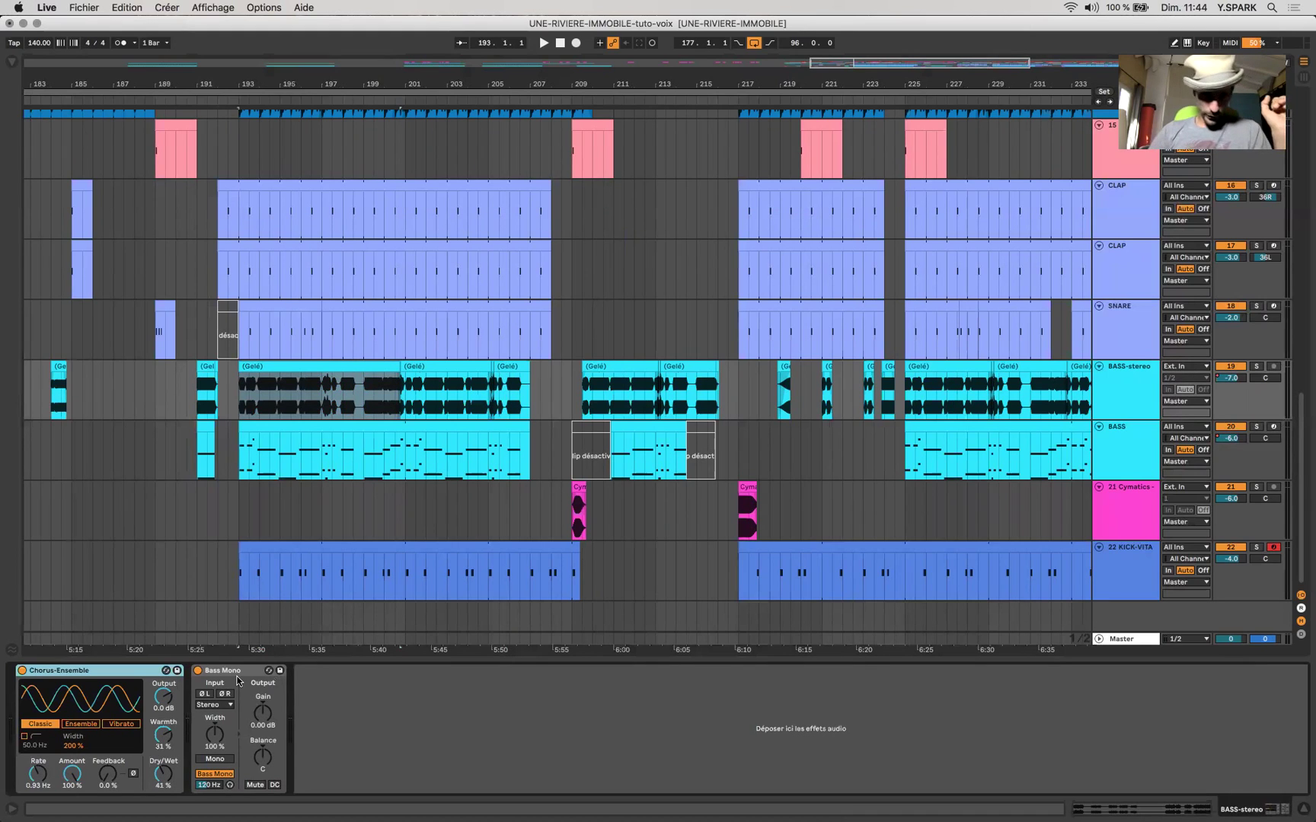
{"action": "left_click", "coordinate": [1138, 393]}
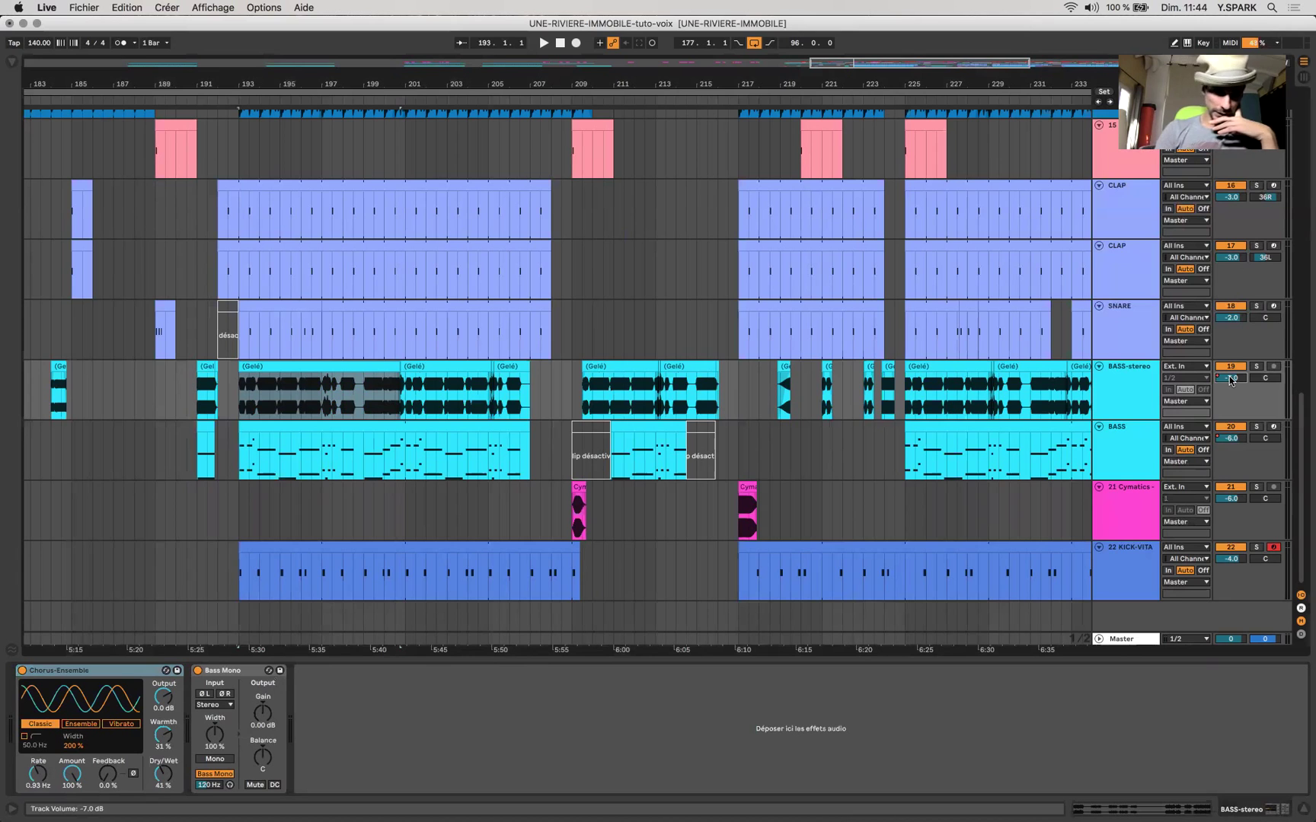
- Show the automation lanes to inspect the BASS-stereo track's volume automation, and hide the lanes again
{"action": "key", "text": "a"}
{"action": "scroll", "coordinate": [633, 471], "scroll_direction": "down", "scroll_amount": 5}
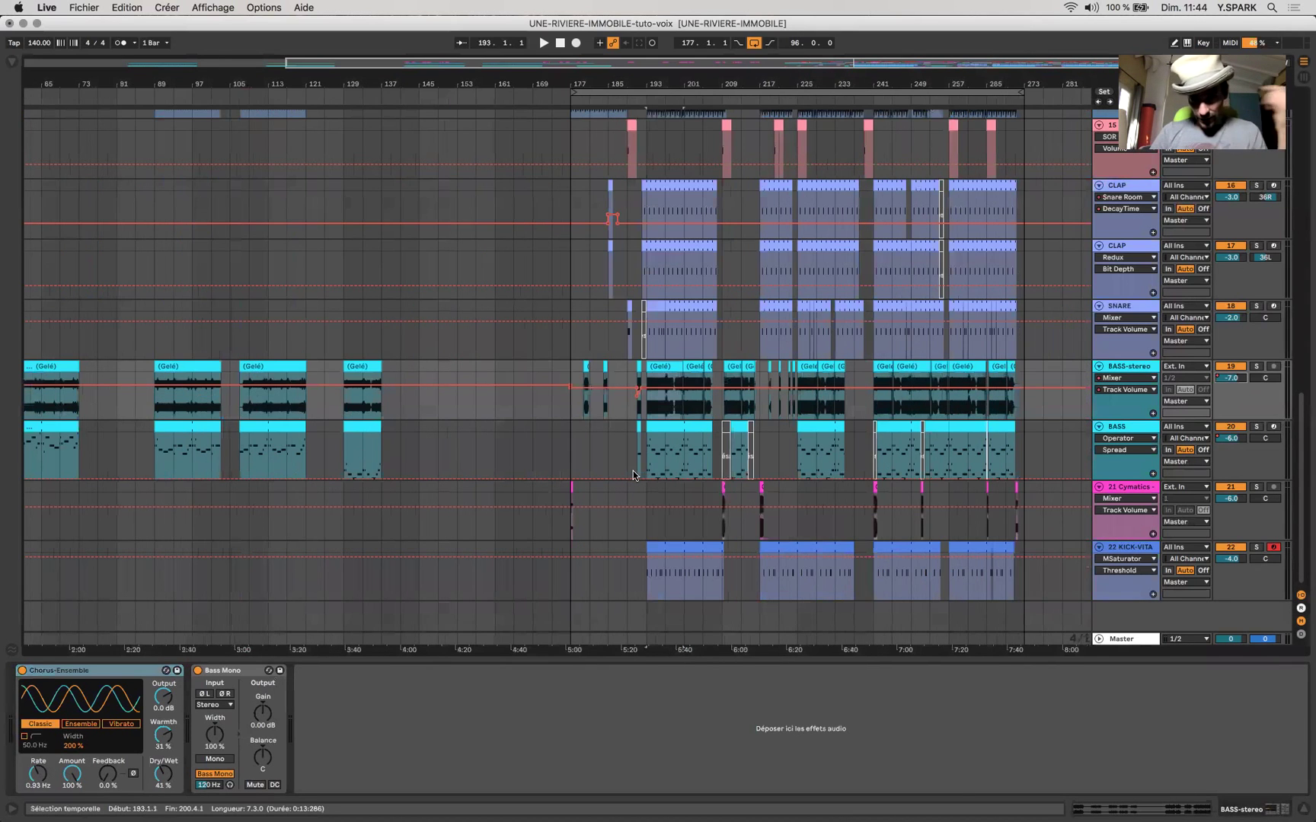
{"action": "scroll", "coordinate": [634, 475], "scroll_direction": "up", "scroll_amount": 5}
{"action": "scroll", "coordinate": [633, 475], "scroll_direction": "right", "scroll_amount": 5}
{"action": "scroll", "coordinate": [633, 475], "scroll_direction": "up", "scroll_amount": 1}
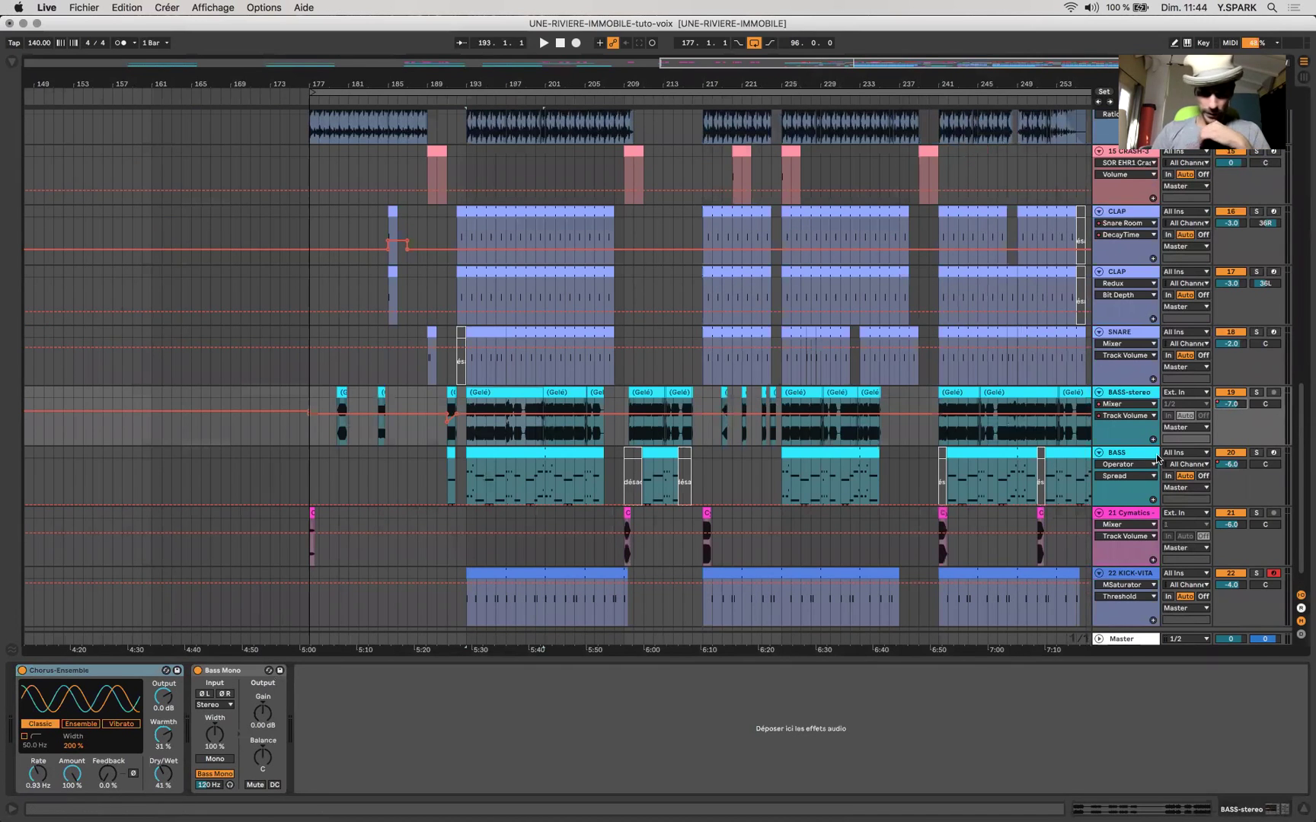
{"action": "key", "text": "a"}
- Select the SNARE clip at bar 197 and examine the Auto Filter in the track's device chain
{"action": "scroll", "coordinate": [594, 443], "scroll_direction": "up", "scroll_amount": 3}
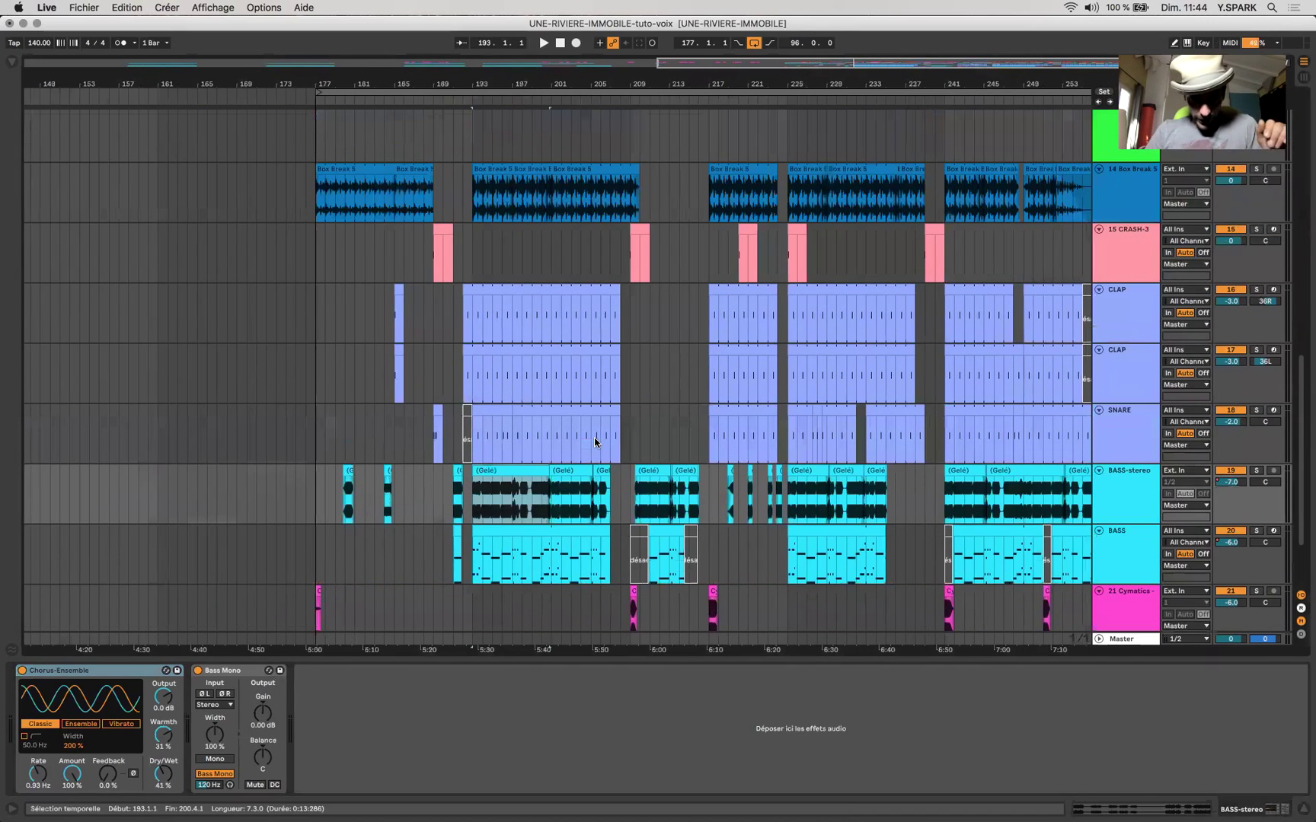
{"action": "left_click", "coordinate": [547, 424]}
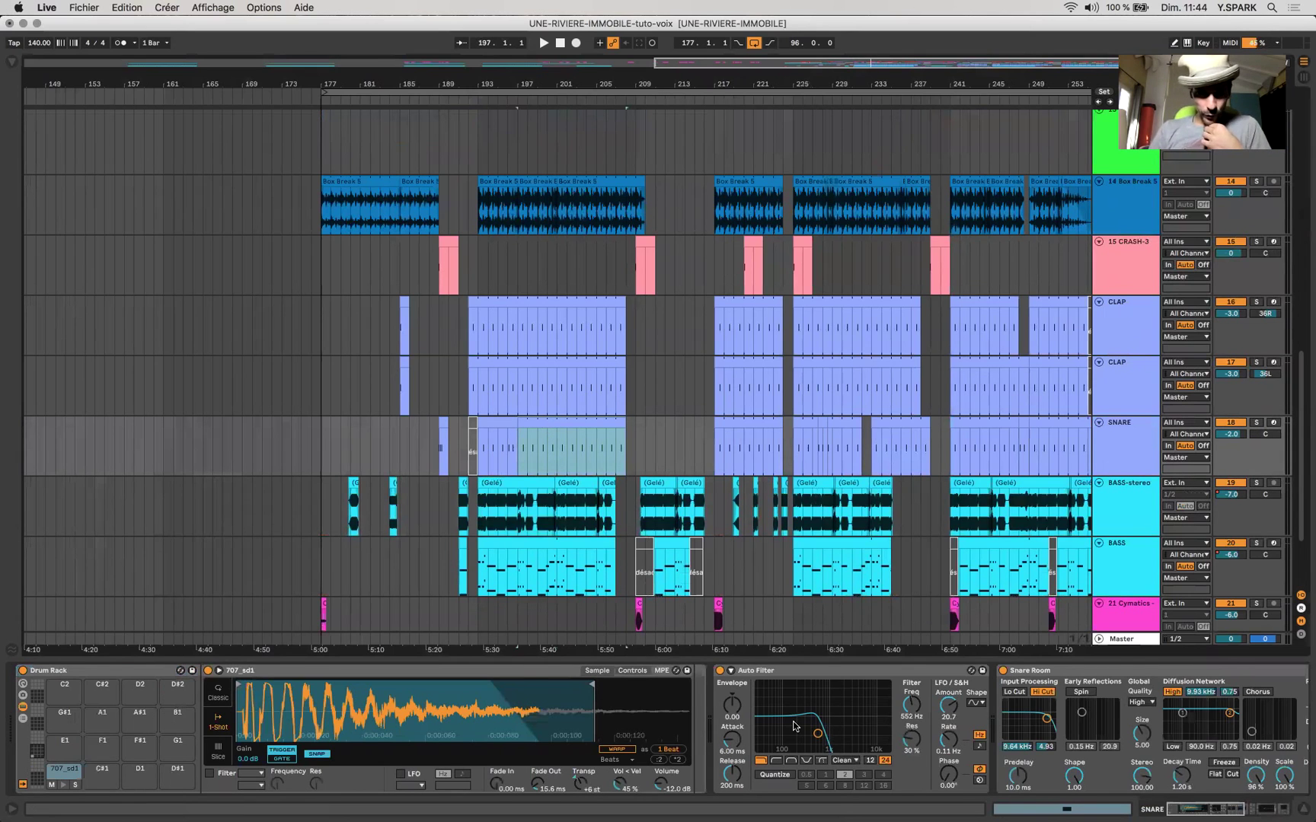
{"action": "scroll", "coordinate": [794, 725], "scroll_direction": "right", "scroll_amount": 10}
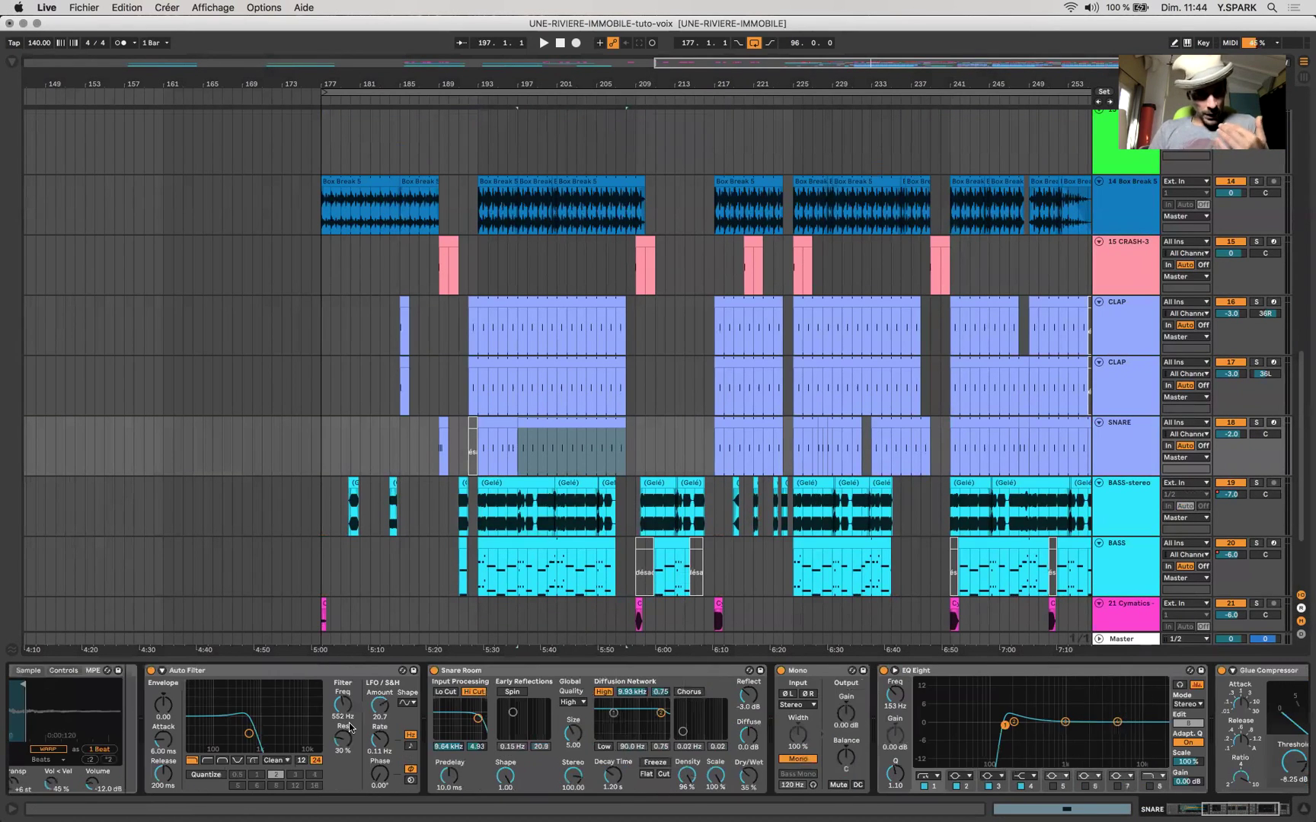
{"action": "left_click", "coordinate": [348, 720]}
{"action": "left_click", "coordinate": [375, 719]}
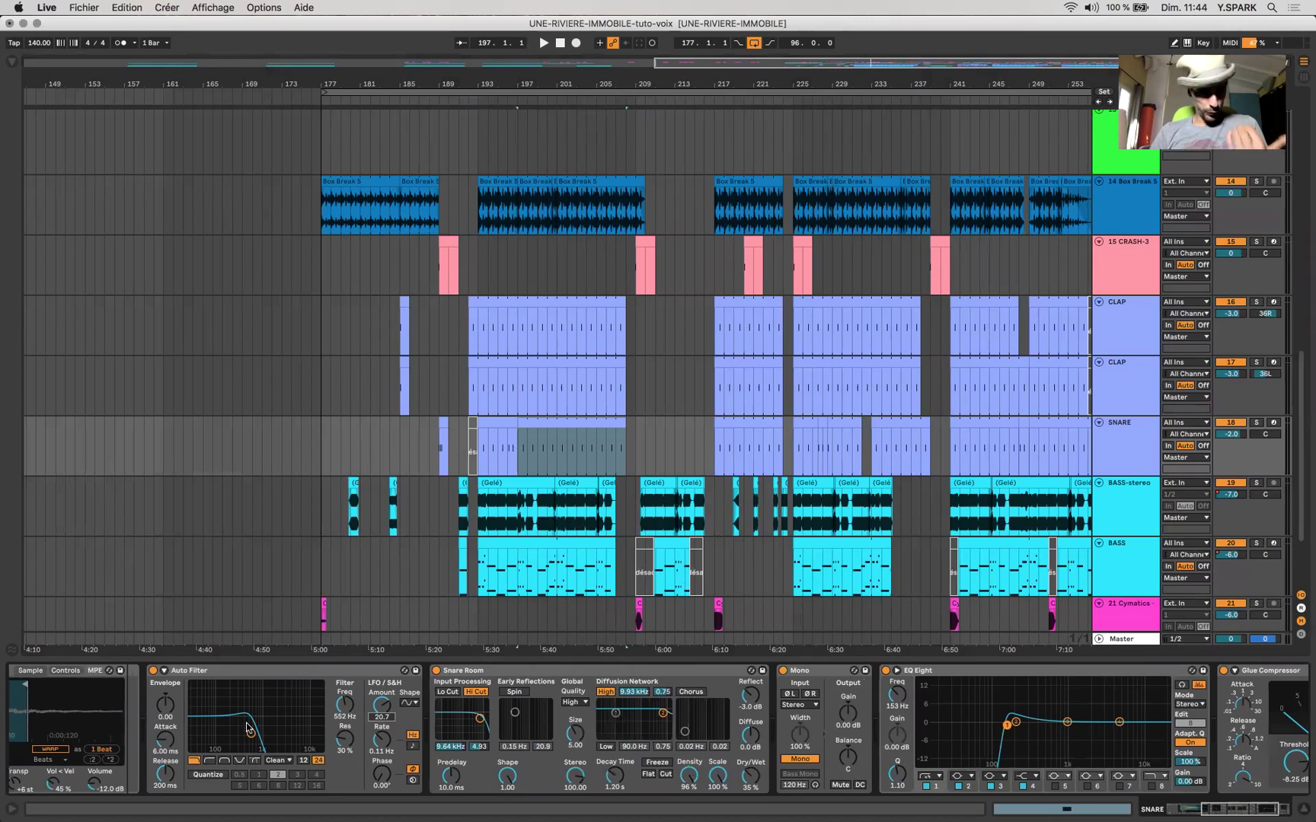
- Examine the Snare Room reverb and the Mono utility on the SNARE track
{"action": "left_click", "coordinate": [512, 672]}
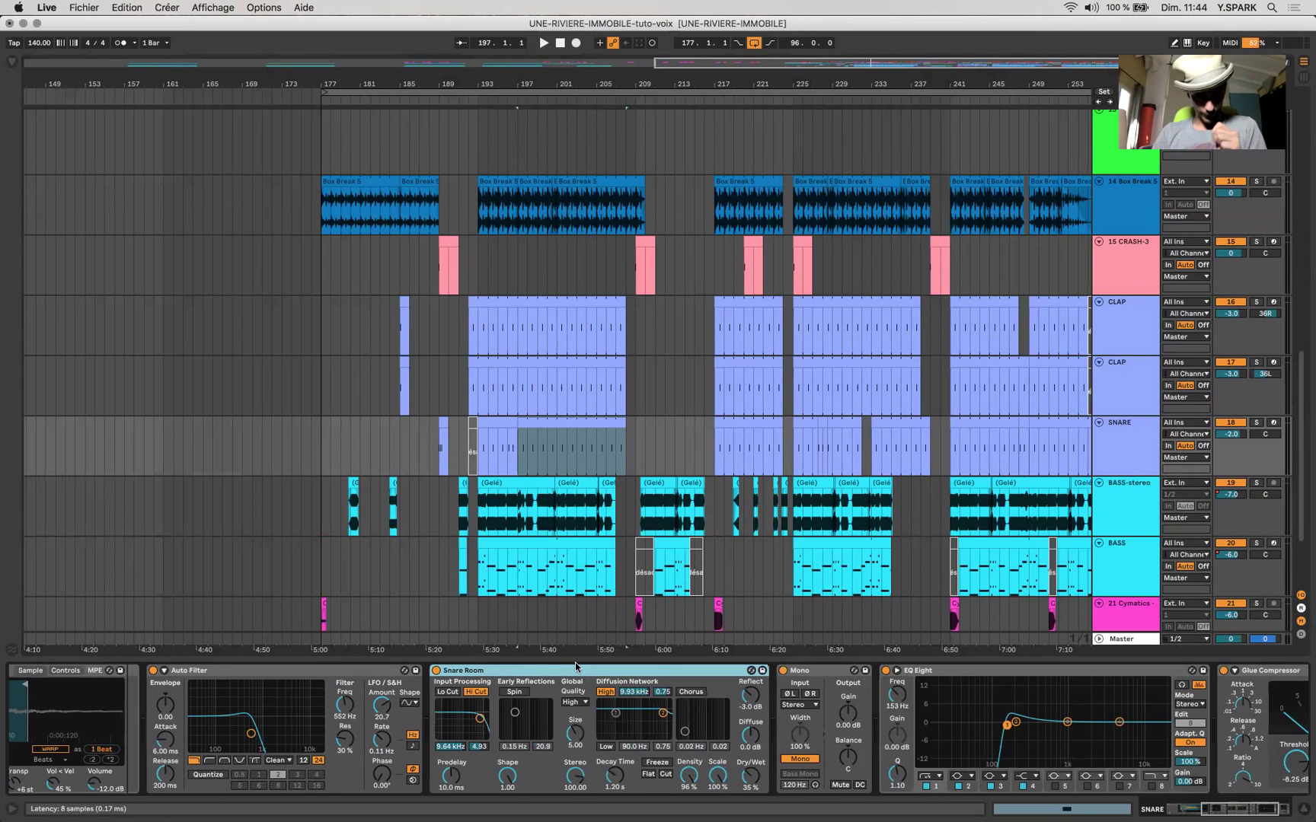
{"action": "scroll", "coordinate": [431, 684], "scroll_direction": "right", "scroll_amount": 5}
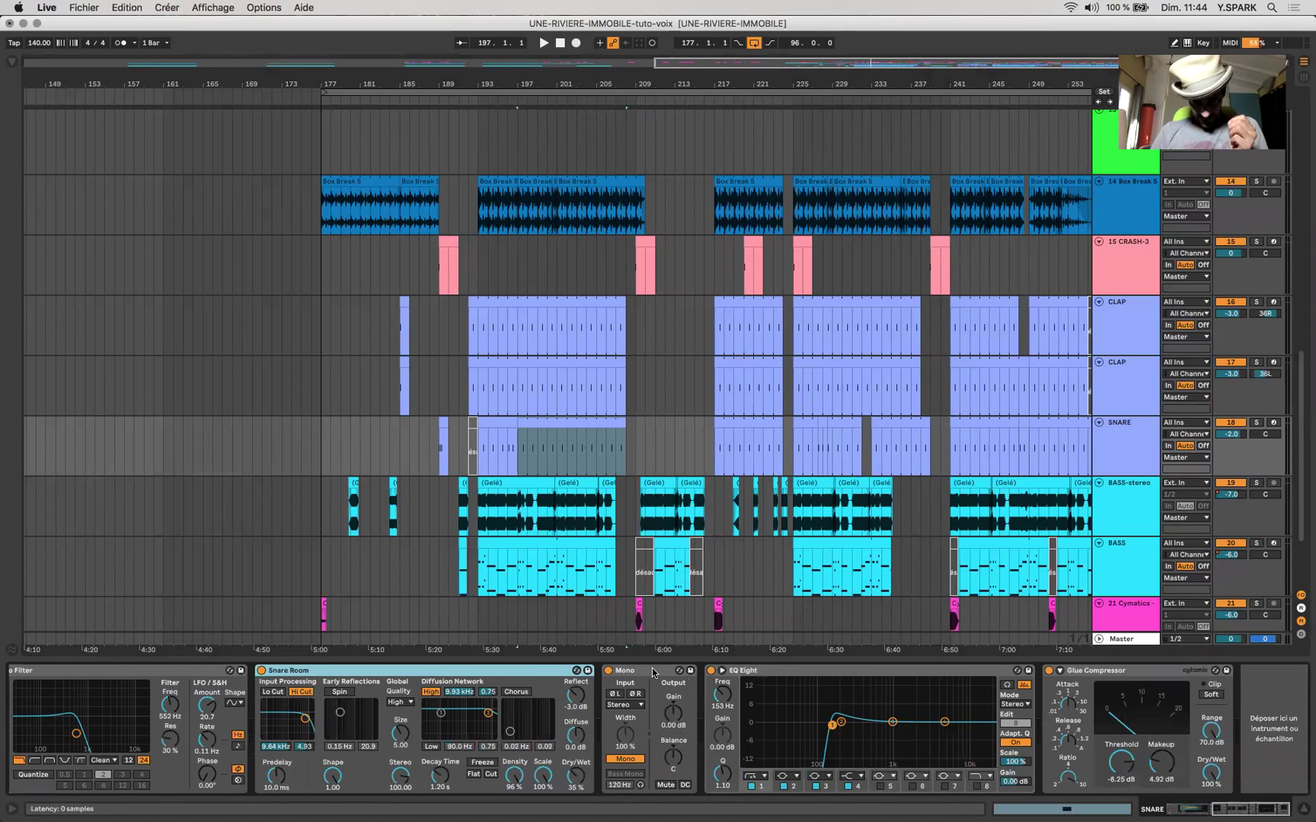
{"action": "left_click", "coordinate": [635, 669]}
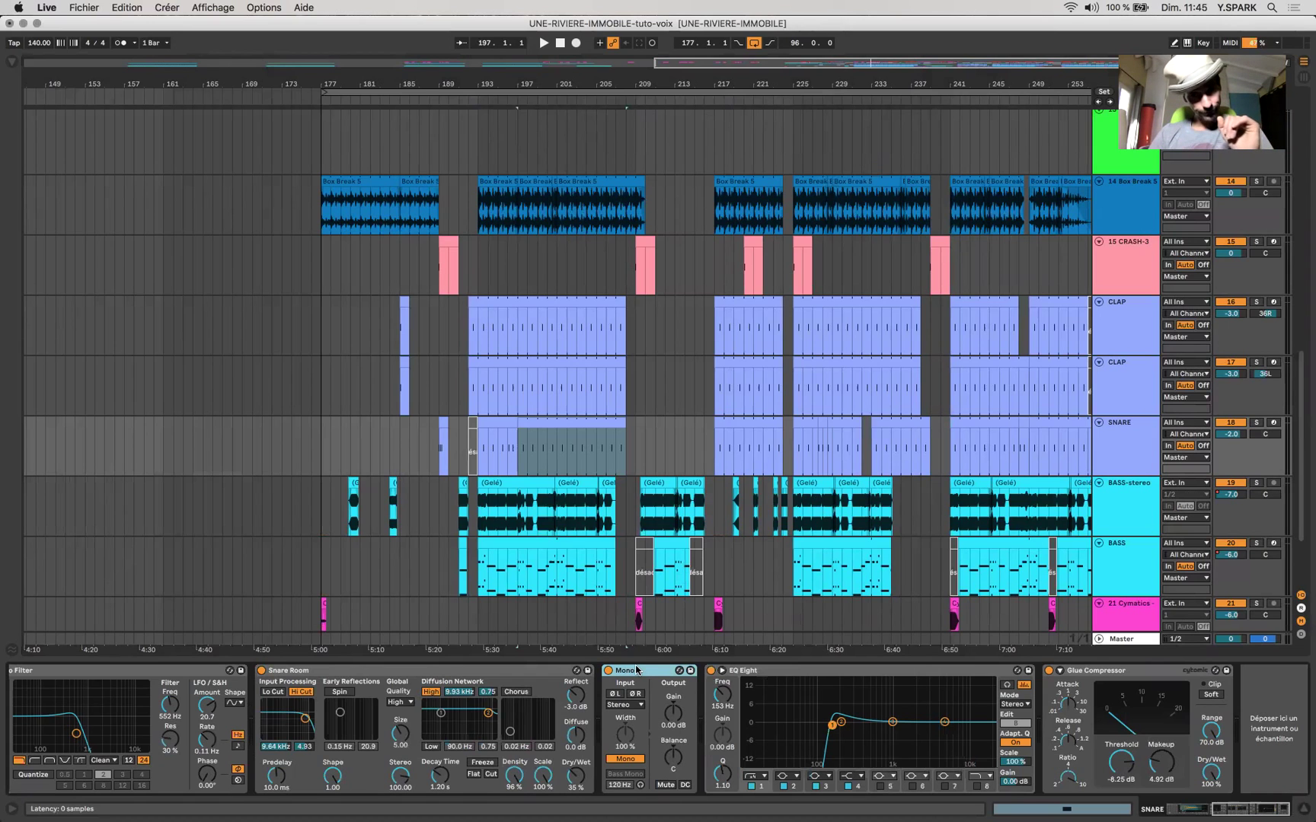
- Display the devices of CLAP track 17 and examine its Snare Room reverb and Auto Filter
{"action": "left_click", "coordinate": [1131, 386]}
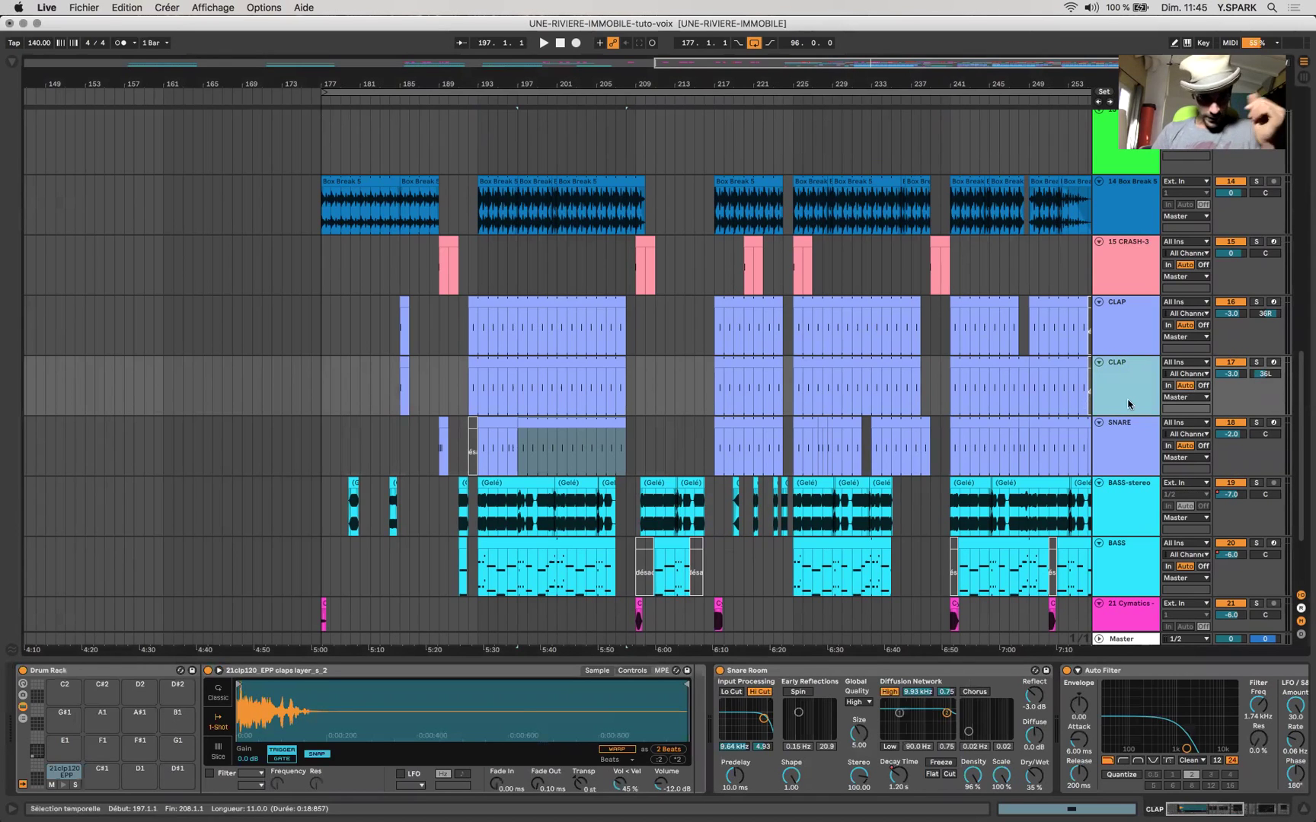
{"action": "scroll", "coordinate": [742, 740], "scroll_direction": "right", "scroll_amount": 5}
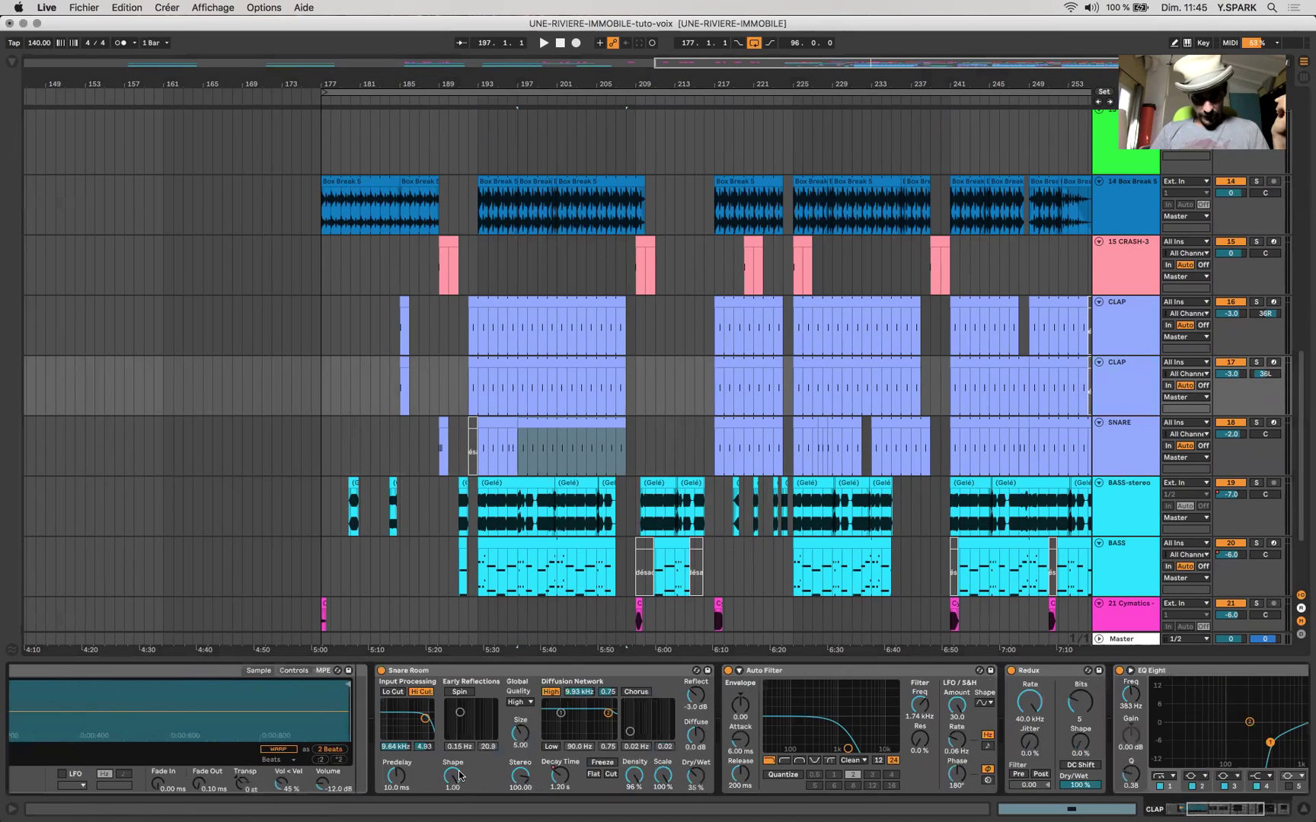
{"action": "scroll", "coordinate": [608, 714], "scroll_direction": "right", "scroll_amount": 5}
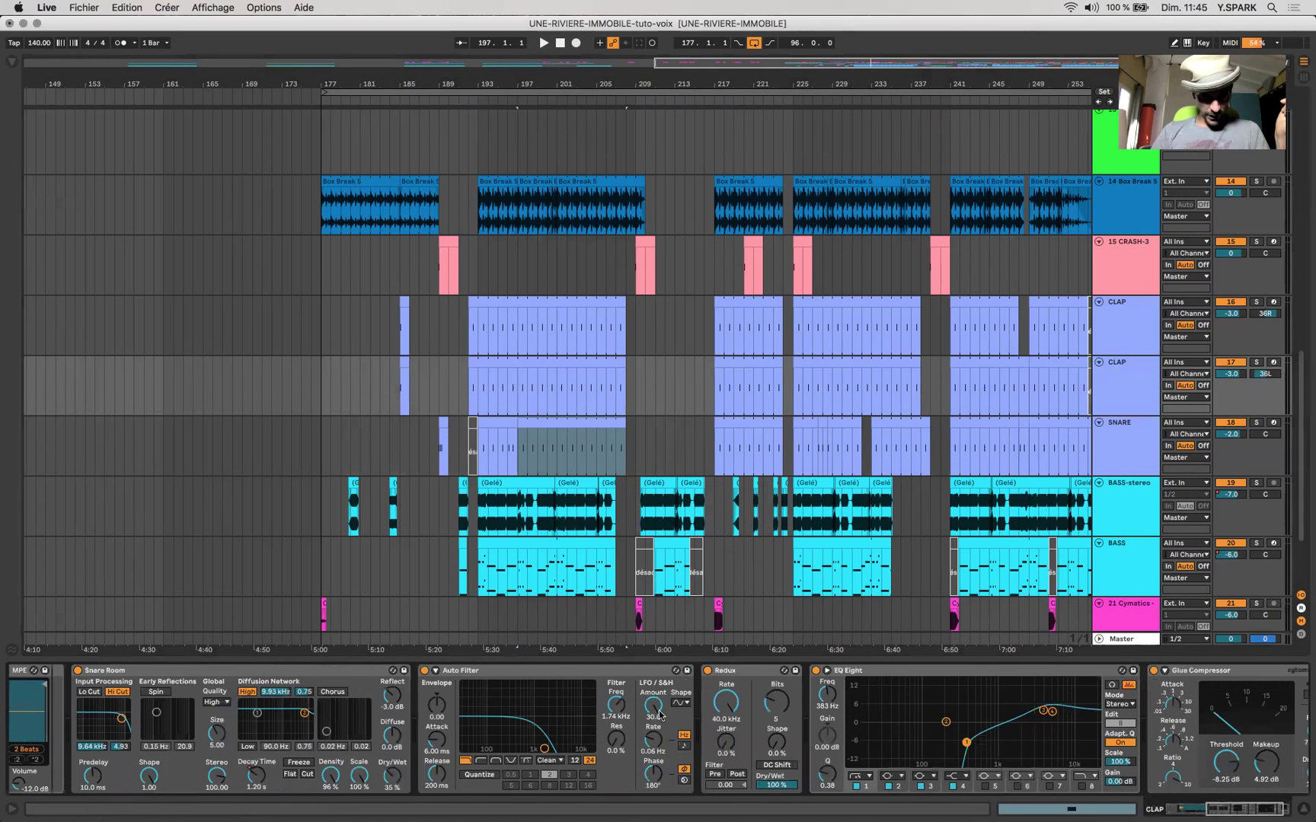
{"action": "left_click", "coordinate": [552, 674]}
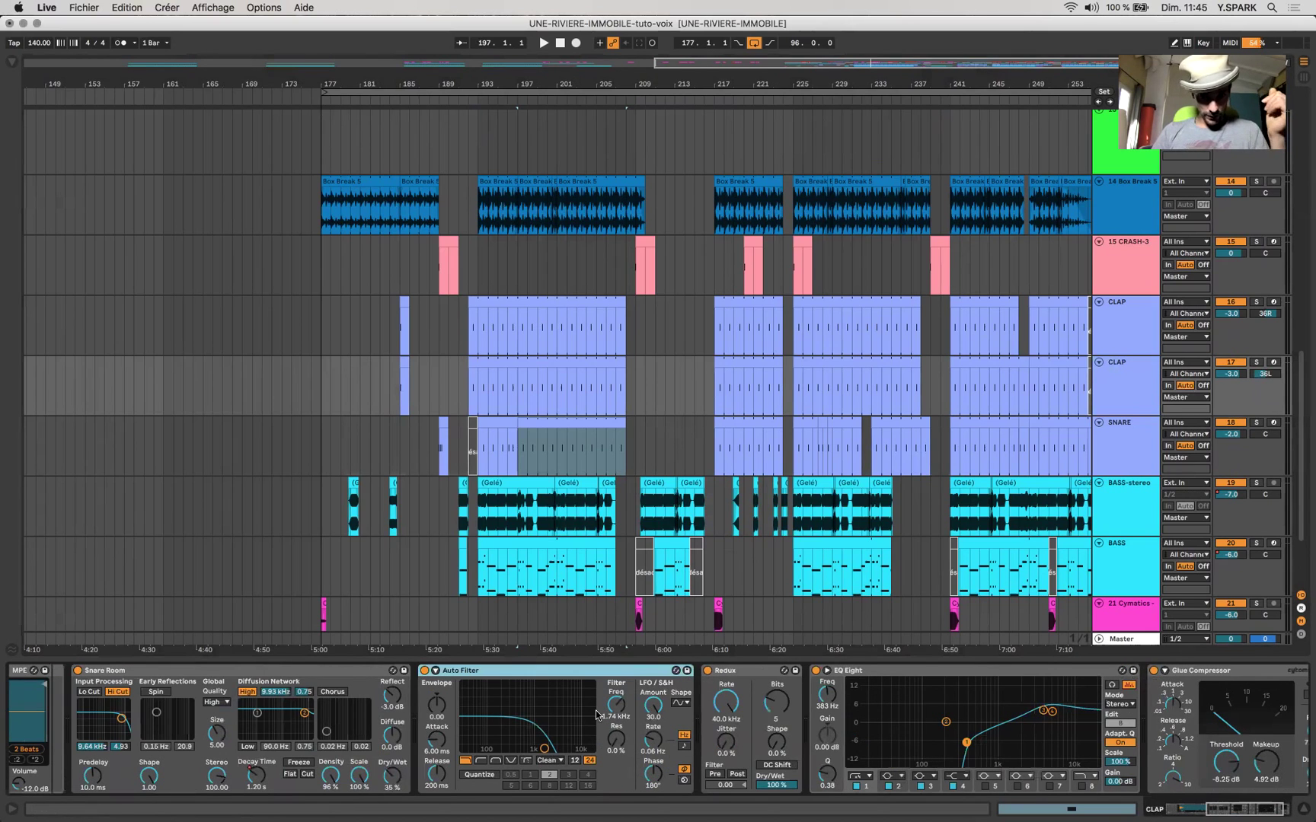
{"action": "scroll", "coordinate": [597, 715], "scroll_direction": "right", "scroll_amount": 2}
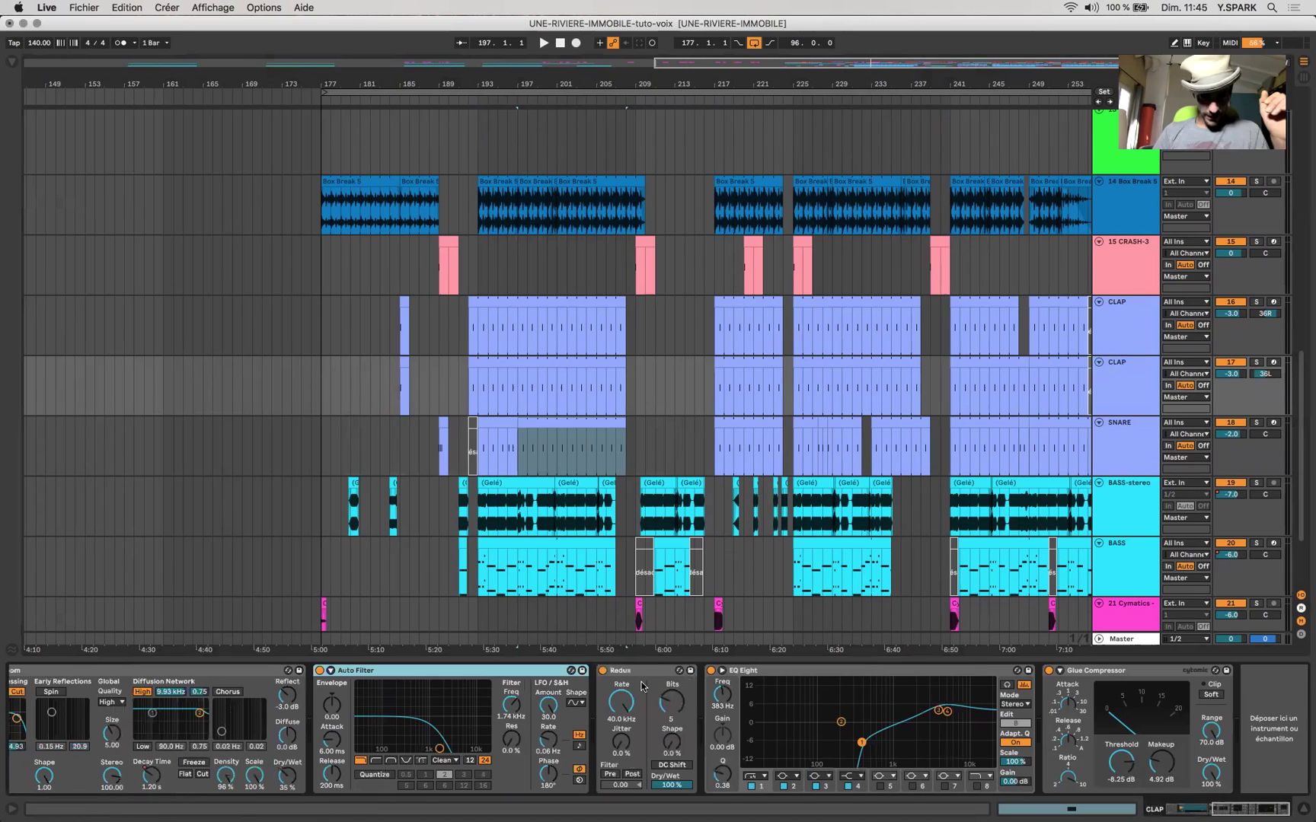
- Examine the Redux, EQ Eight low cut and Glue Compressor makeup settings on CLAP track 17
{"action": "left_click", "coordinate": [667, 729]}
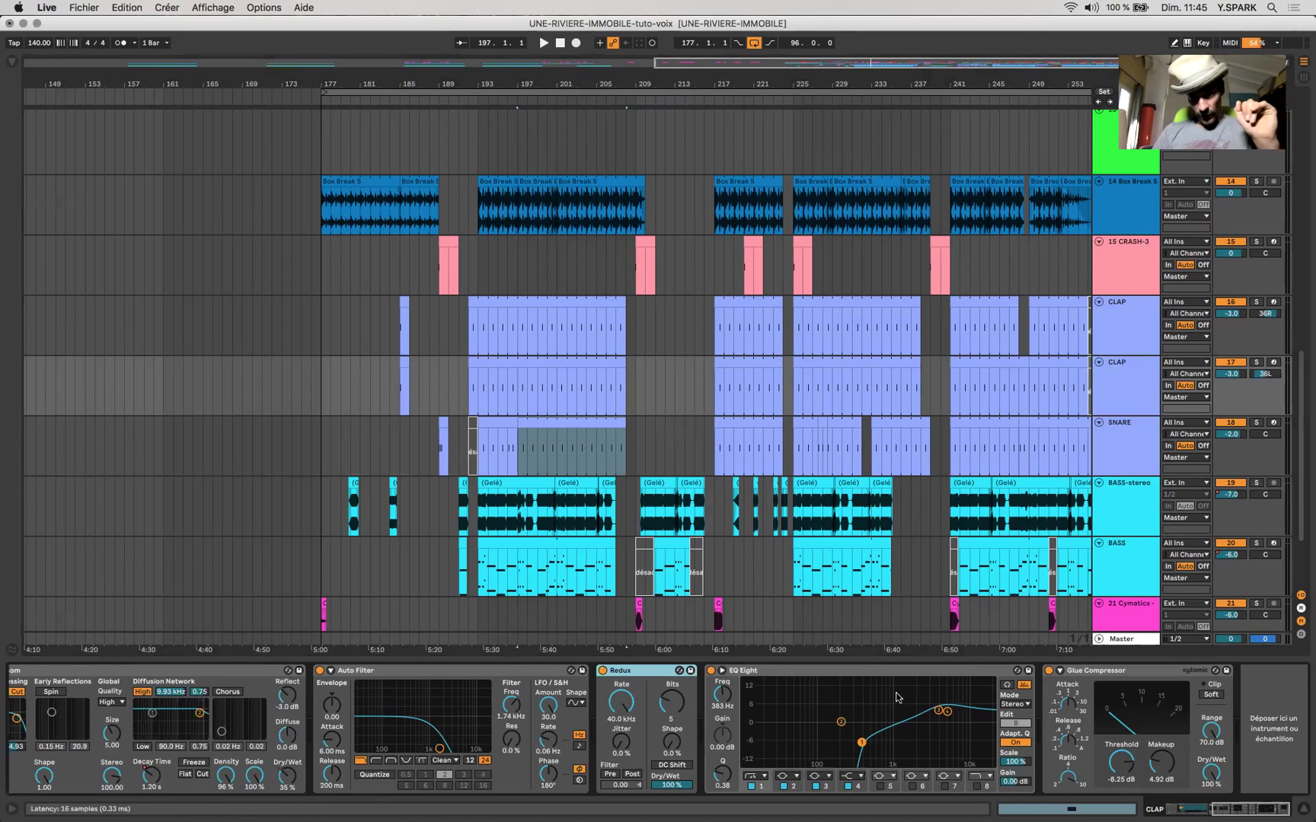
{"action": "left_click", "coordinate": [868, 753]}
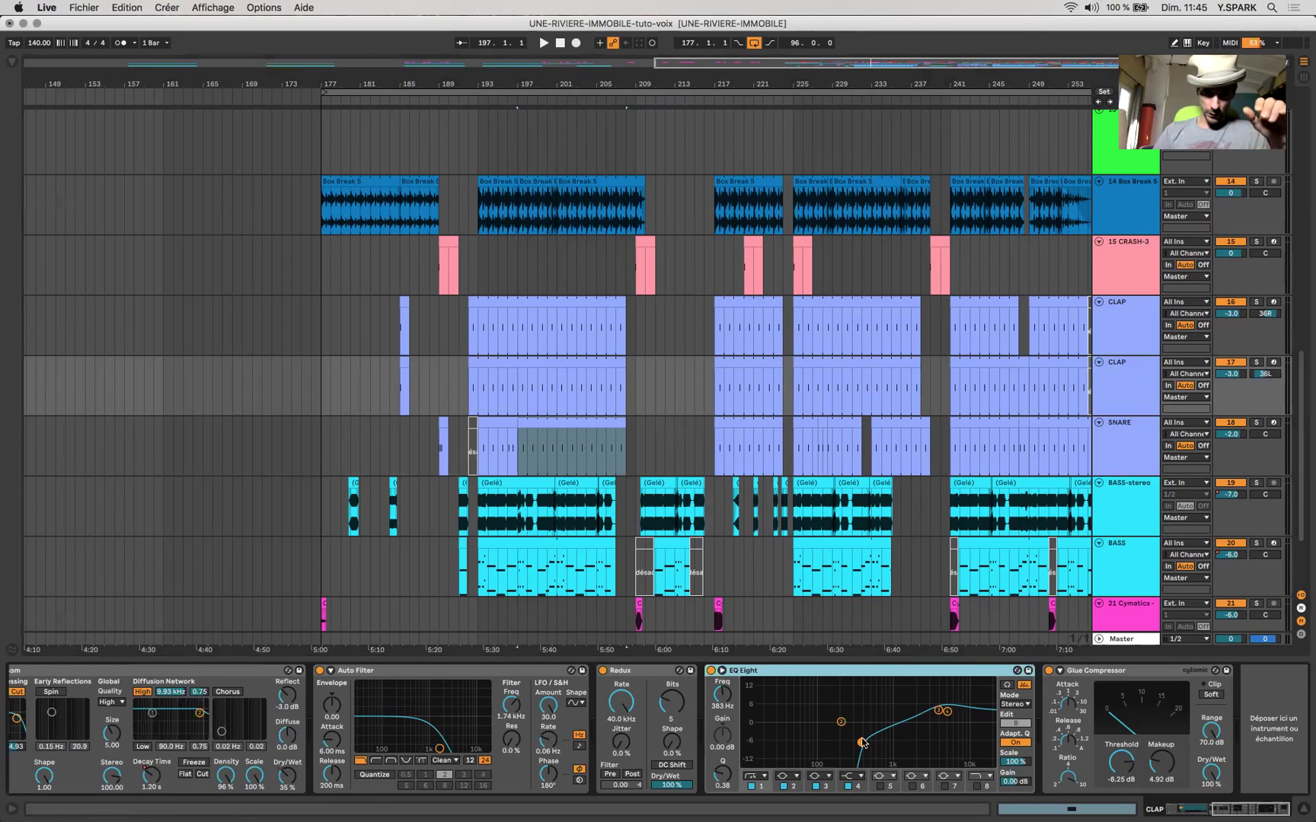
{"action": "left_click", "coordinate": [1107, 671]}
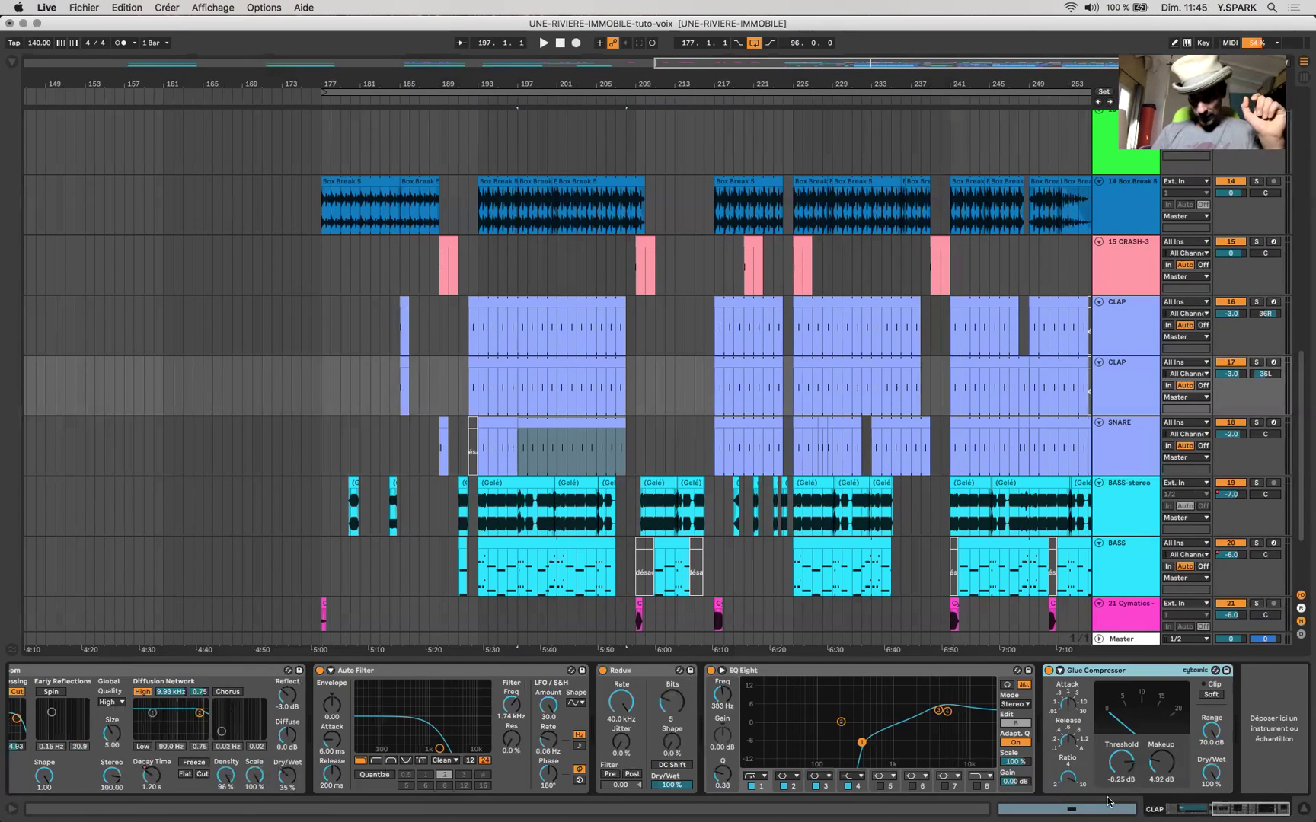
{"action": "left_click", "coordinate": [1157, 775]}
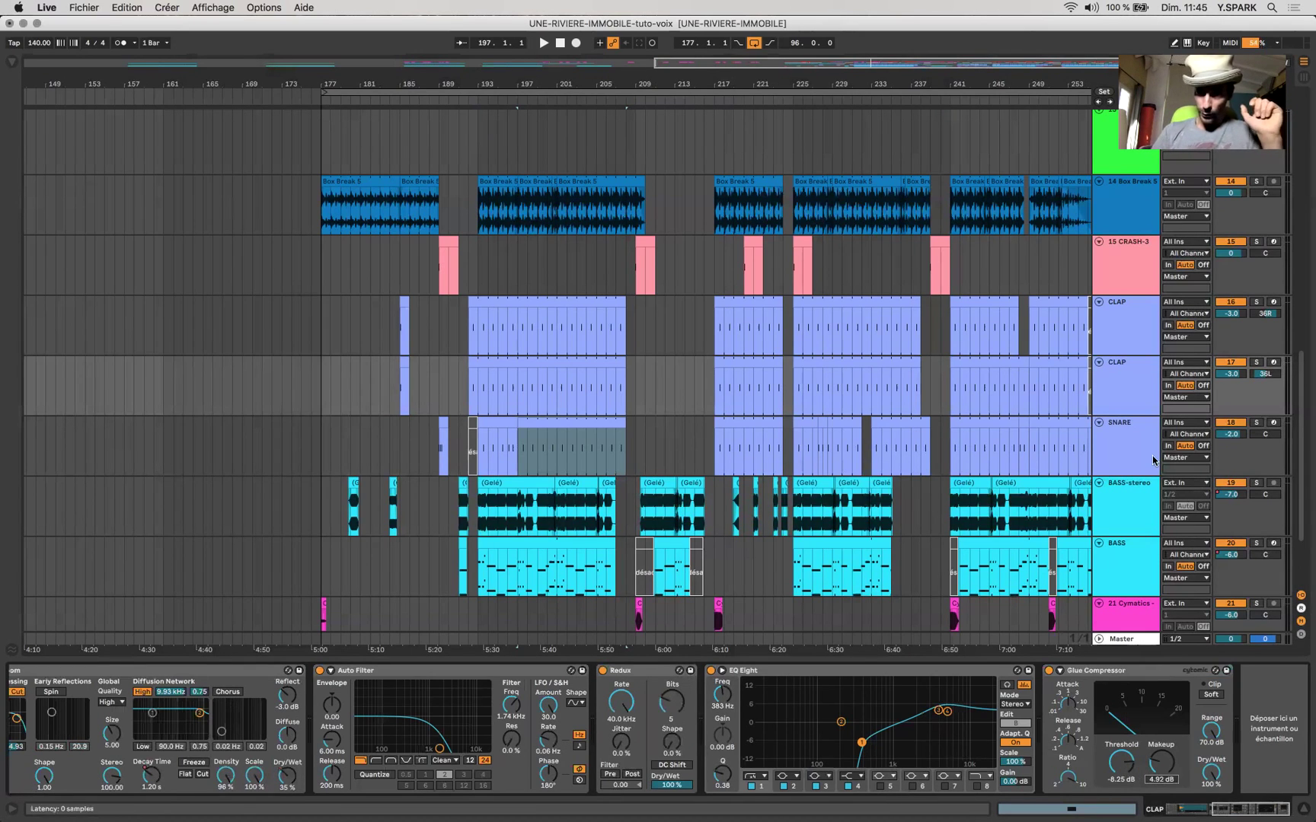
- Display the devices of CLAP track 16 and set its Auto Filter's LFO phase to 180°
{"action": "left_click", "coordinate": [1095, 347]}
{"action": "scroll", "coordinate": [880, 522], "scroll_direction": "up", "scroll_amount": 5}
{"action": "scroll", "coordinate": [880, 523], "scroll_direction": "up", "scroll_amount": 5}
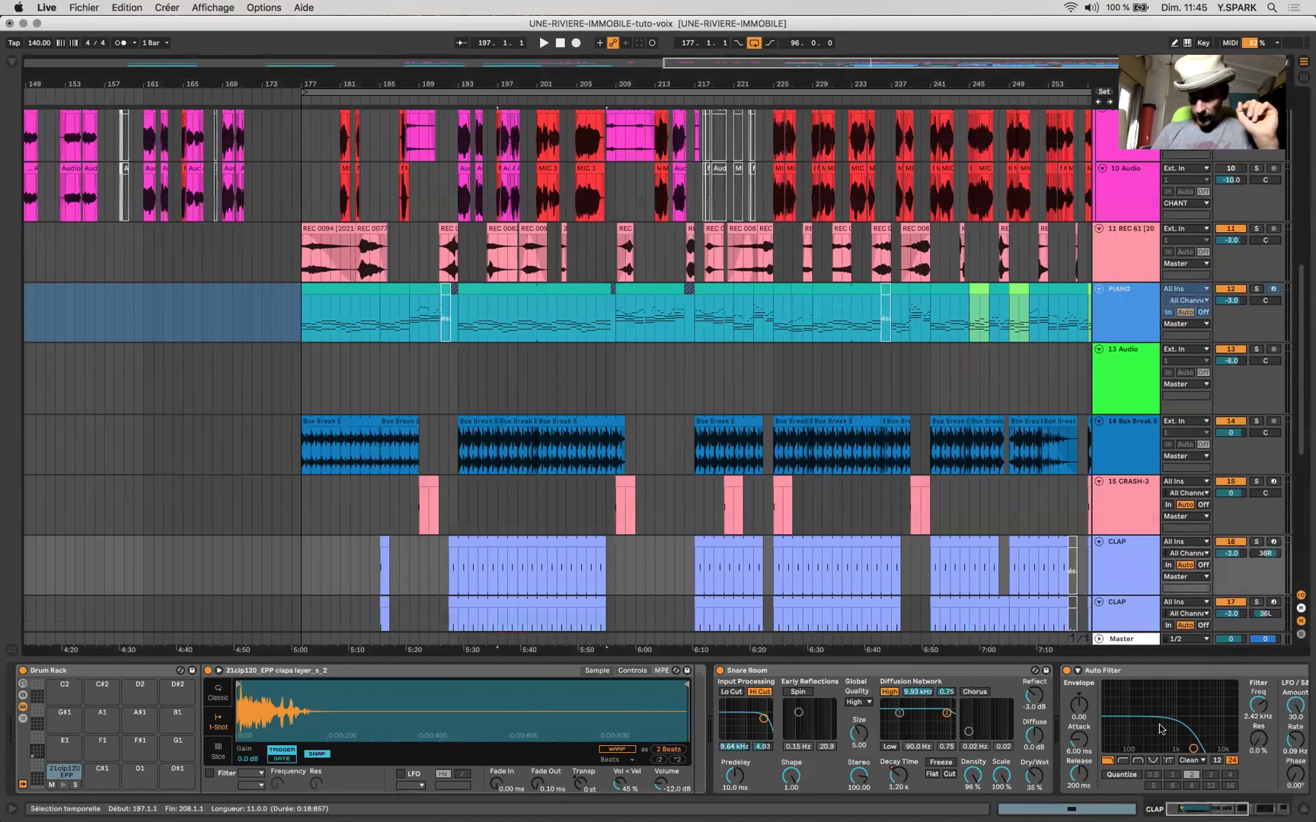
{"action": "scroll", "coordinate": [942, 672], "scroll_direction": "right", "scroll_amount": 5}
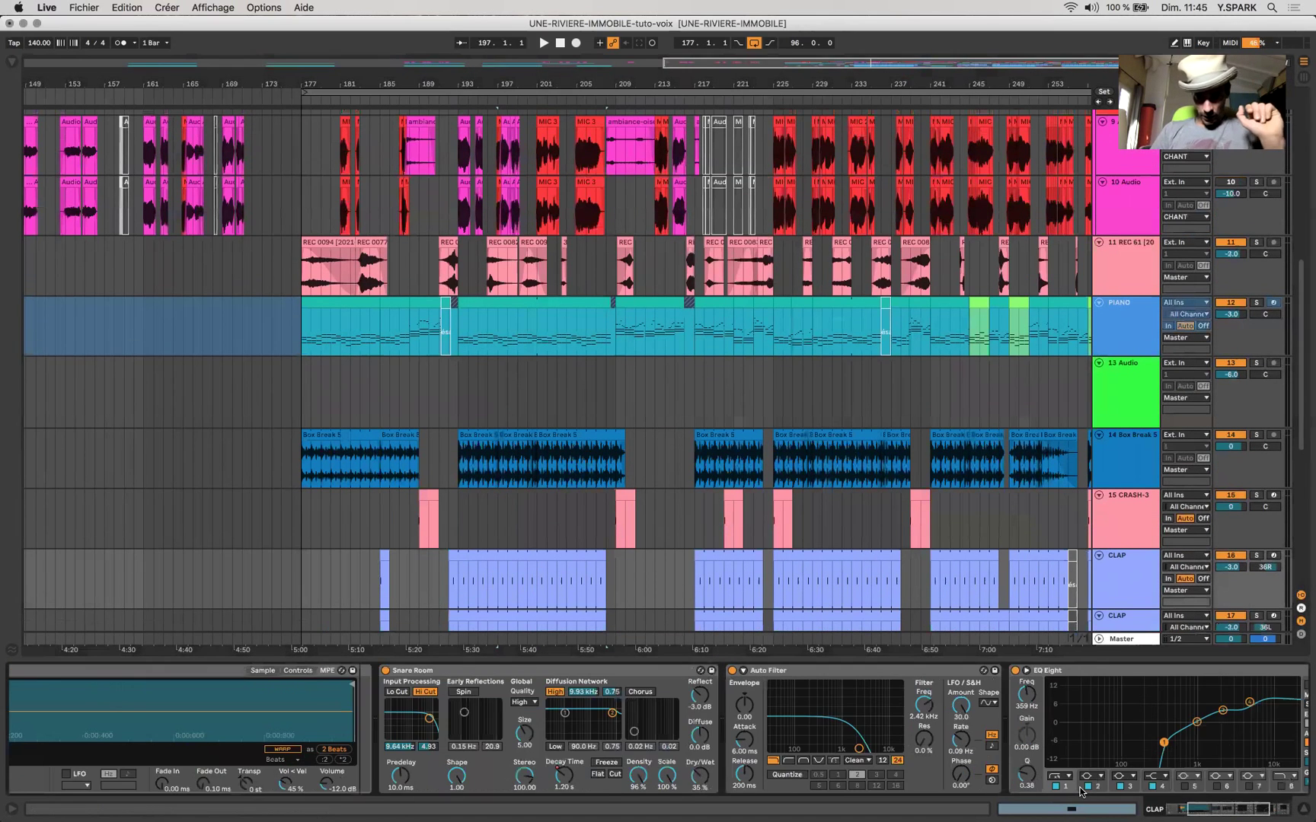
{"action": "left_click", "coordinate": [942, 672]}
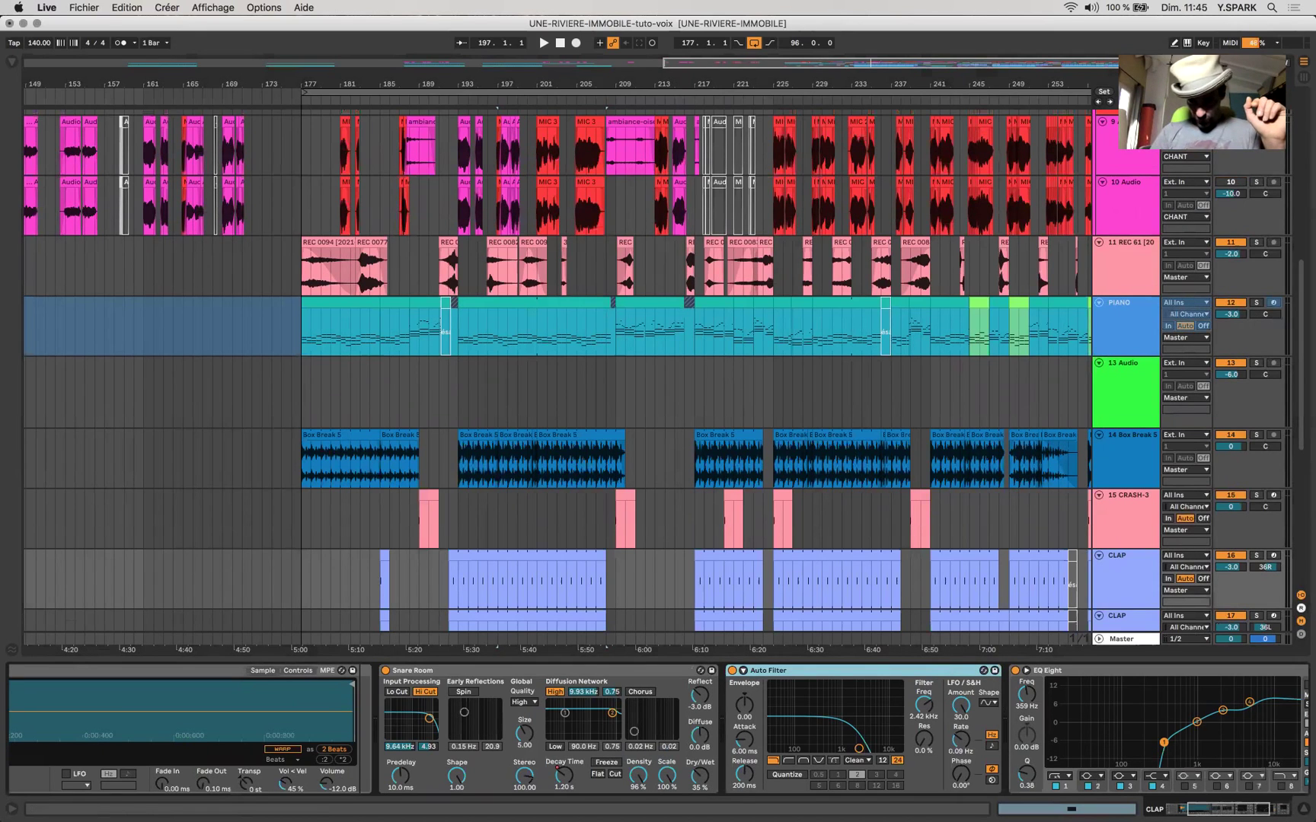
{"action": "double_click", "coordinate": [957, 788]}
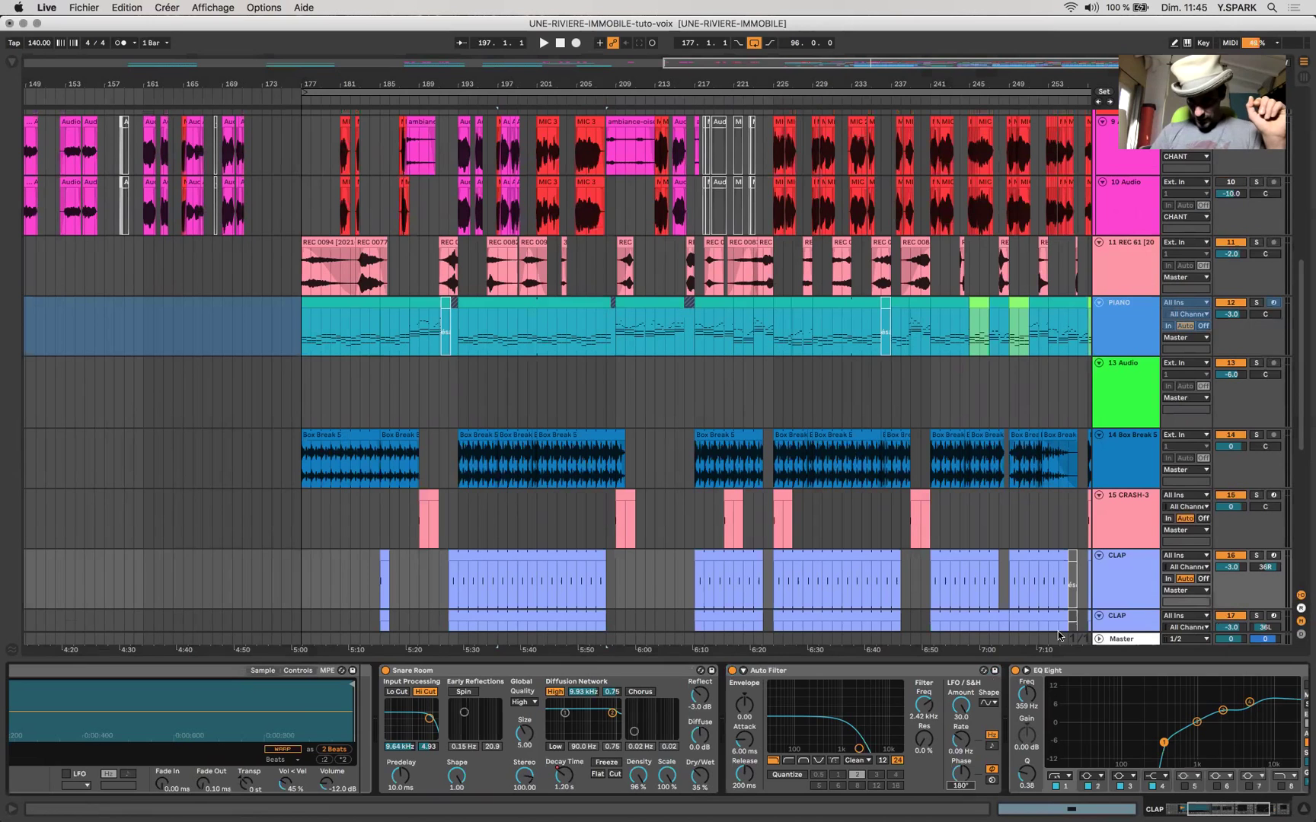
- Compare the device chains of CLAP tracks 16 and 17, ending on track 17
{"action": "scroll", "coordinate": [1127, 579], "scroll_direction": "down", "scroll_amount": 2}
{"action": "left_click", "coordinate": [1129, 587]}
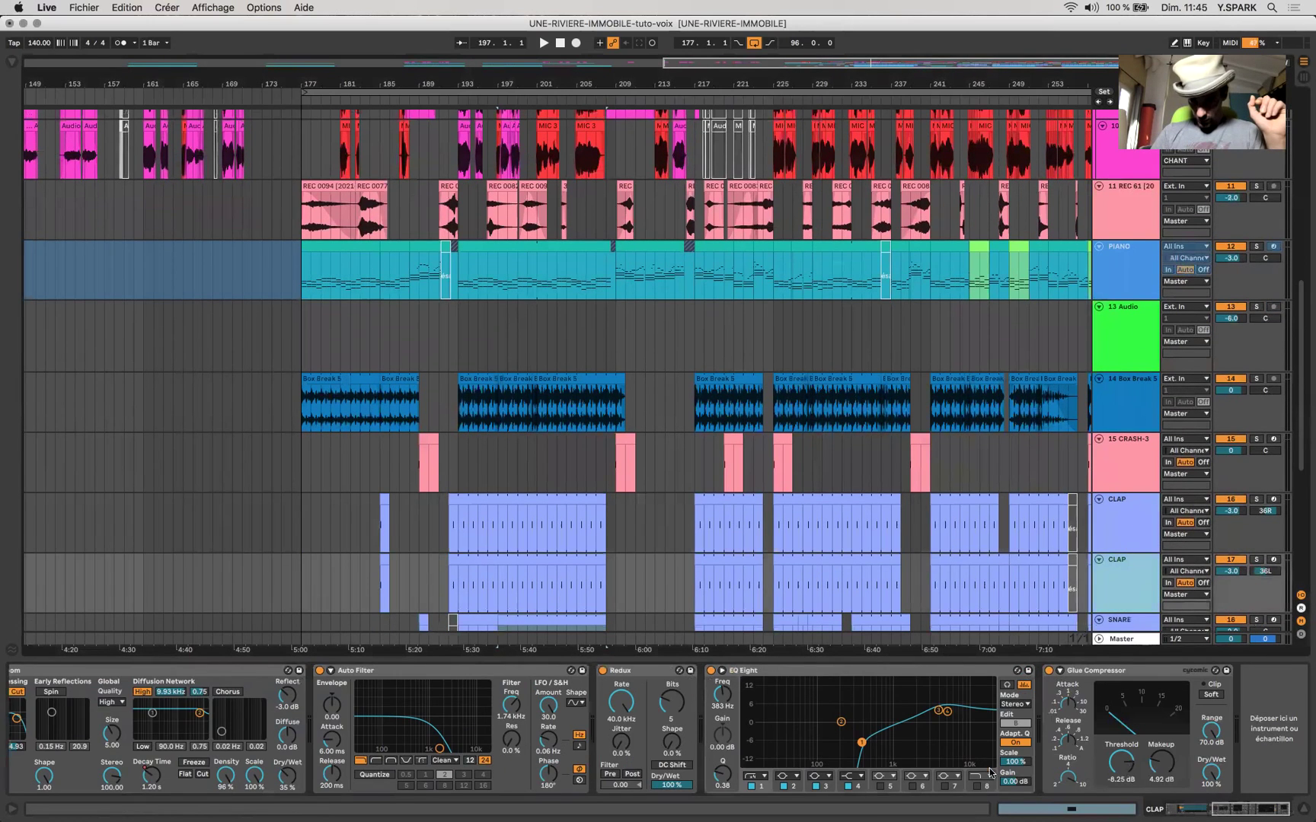
{"action": "left_click", "coordinate": [1099, 531]}
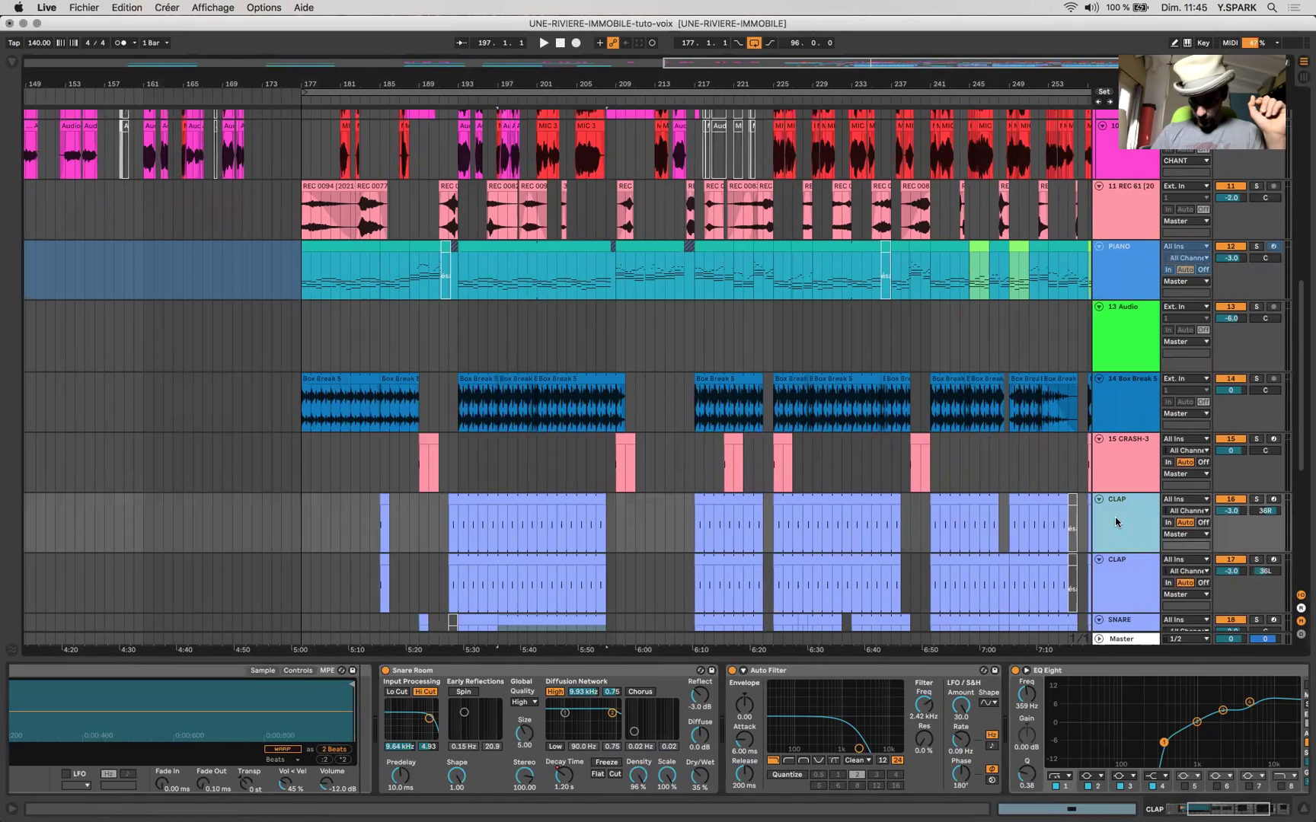
{"action": "left_click", "coordinate": [1117, 586]}
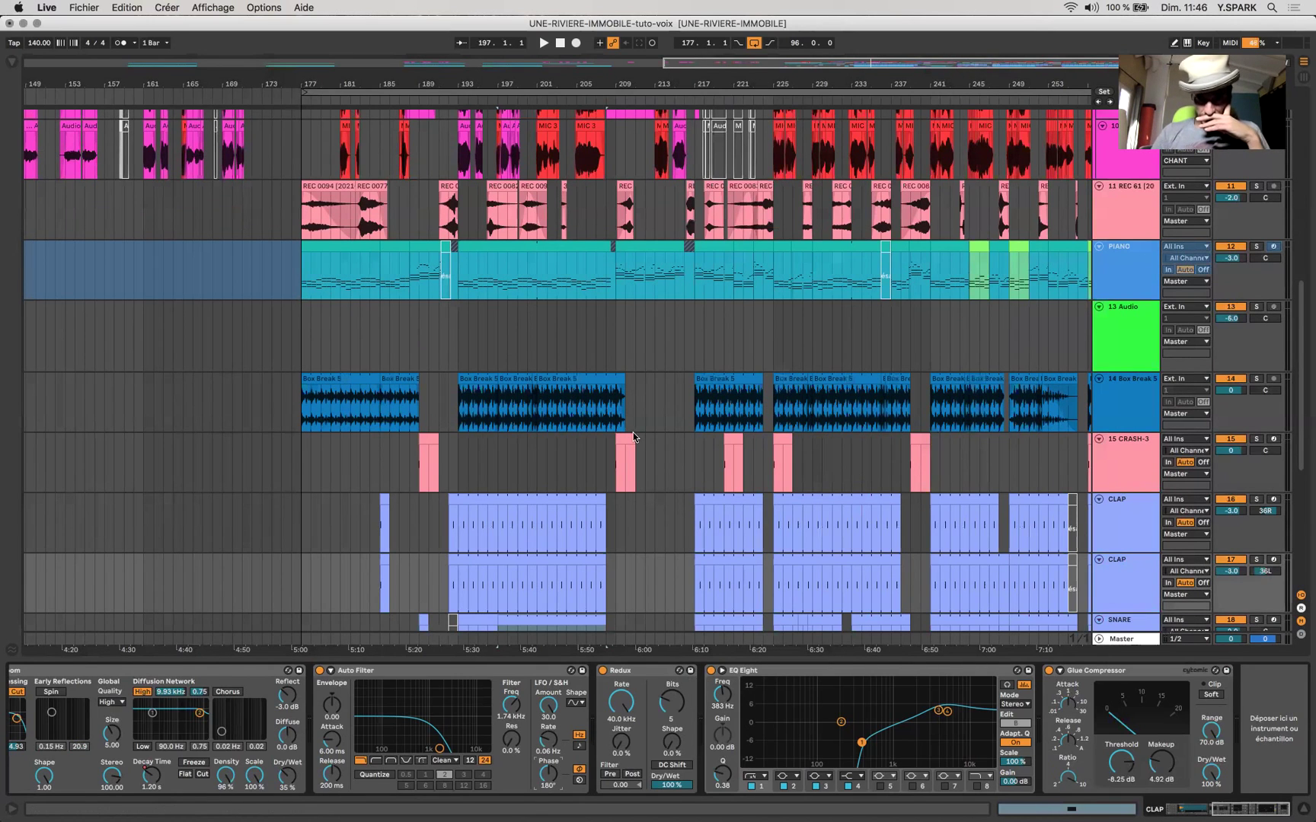
- Display the devices of the CRASH-3 track and examine its Vocoder, EQ Eight and Utility
{"action": "left_click", "coordinate": [564, 470]}
{"action": "left_click", "coordinate": [615, 445]}
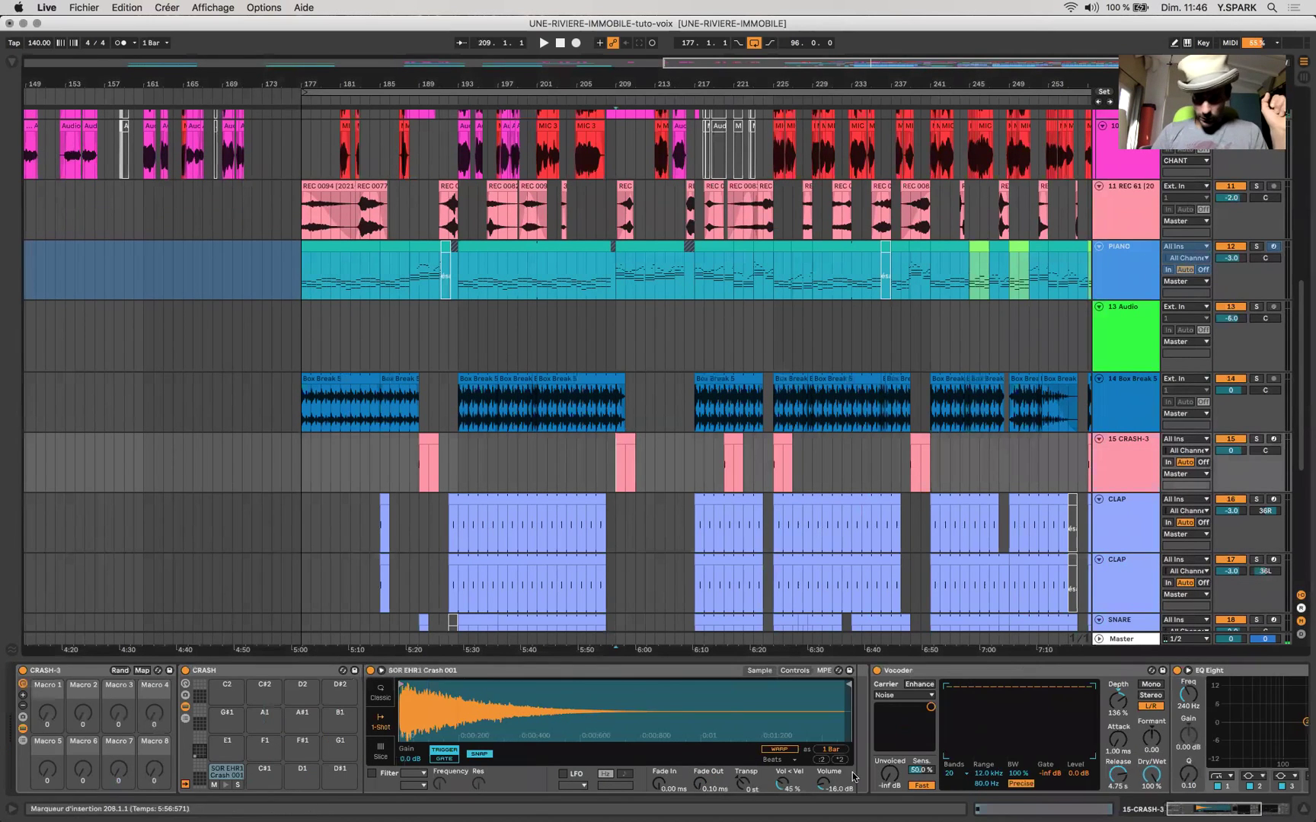
{"action": "scroll", "coordinate": [835, 761], "scroll_direction": "right", "scroll_amount": 5}
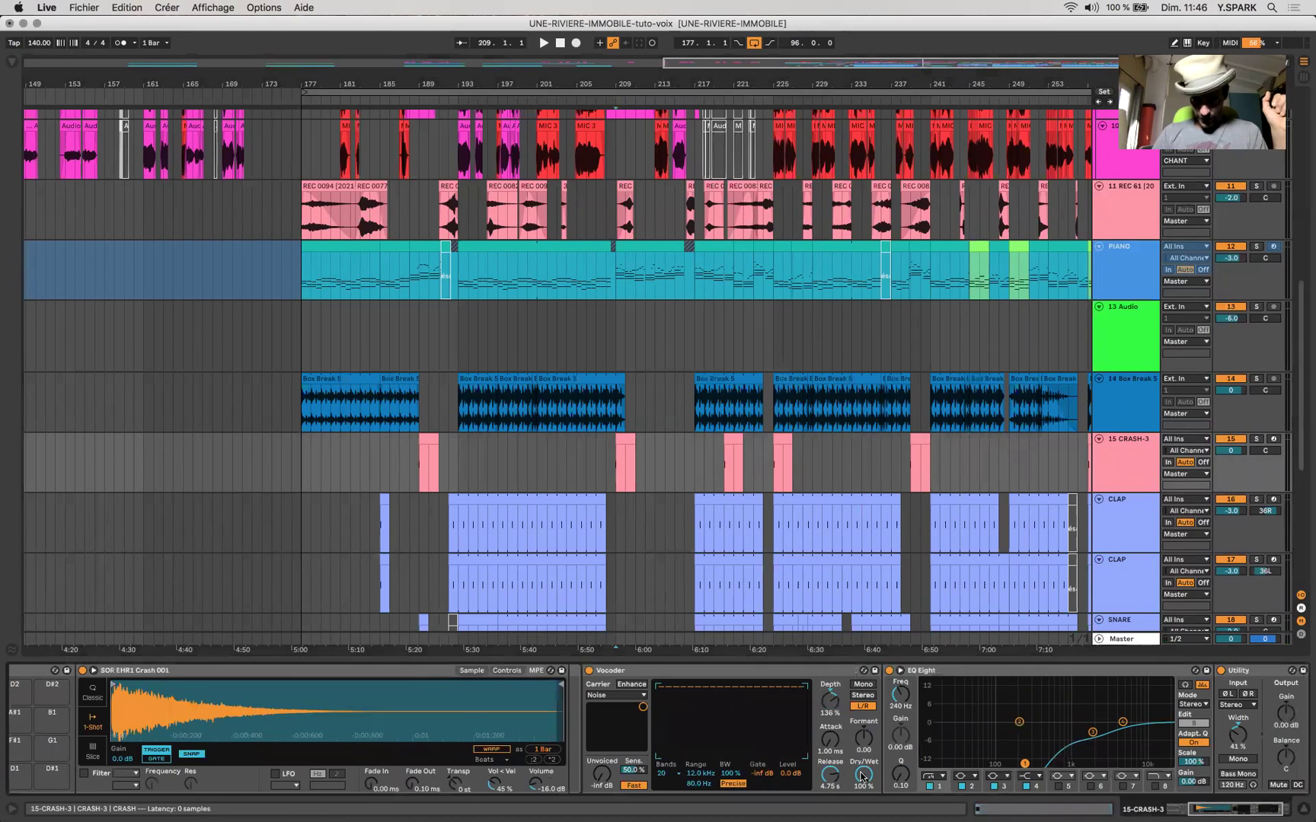
{"action": "scroll", "coordinate": [835, 774], "scroll_direction": "right", "scroll_amount": 3}
- Listen to the crash at bar 209 with the CRASH-3 track soloed, and turn its solo off
{"action": "left_click", "coordinate": [631, 451]}
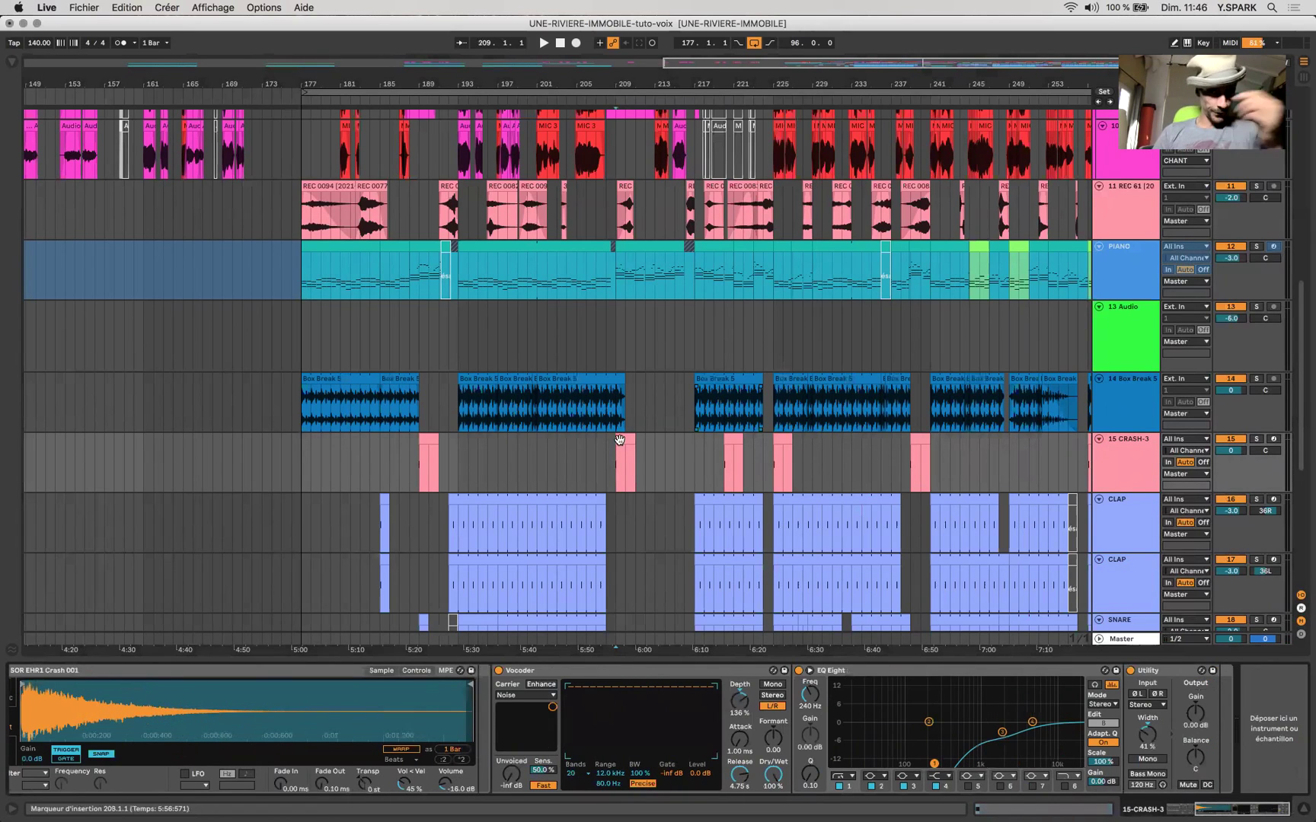
{"action": "left_click", "coordinate": [1257, 439]}
{"action": "key", "text": "space"}
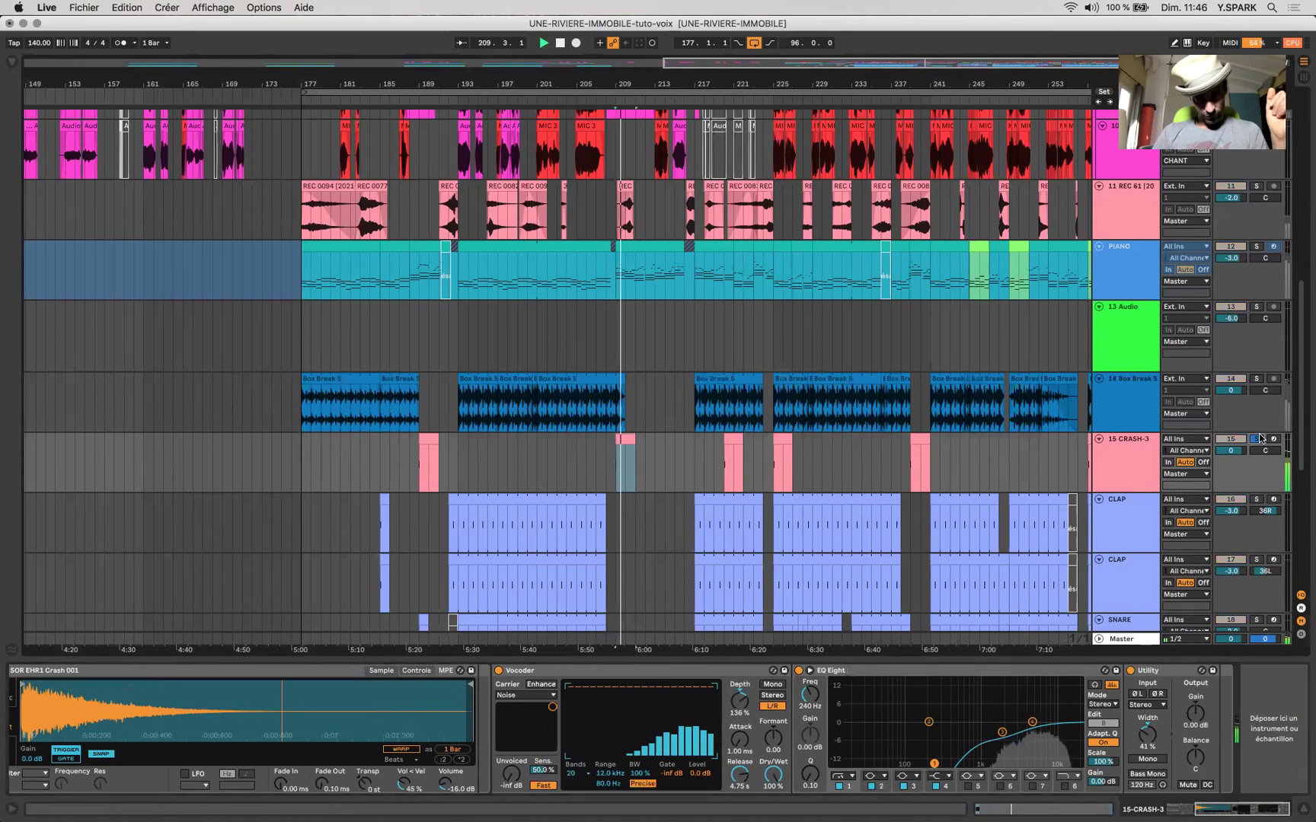
{"action": "key", "text": "space"}
{"action": "left_click", "coordinate": [1260, 439]}
{"action": "scroll", "coordinate": [766, 469], "scroll_direction": "up", "scroll_amount": 5}
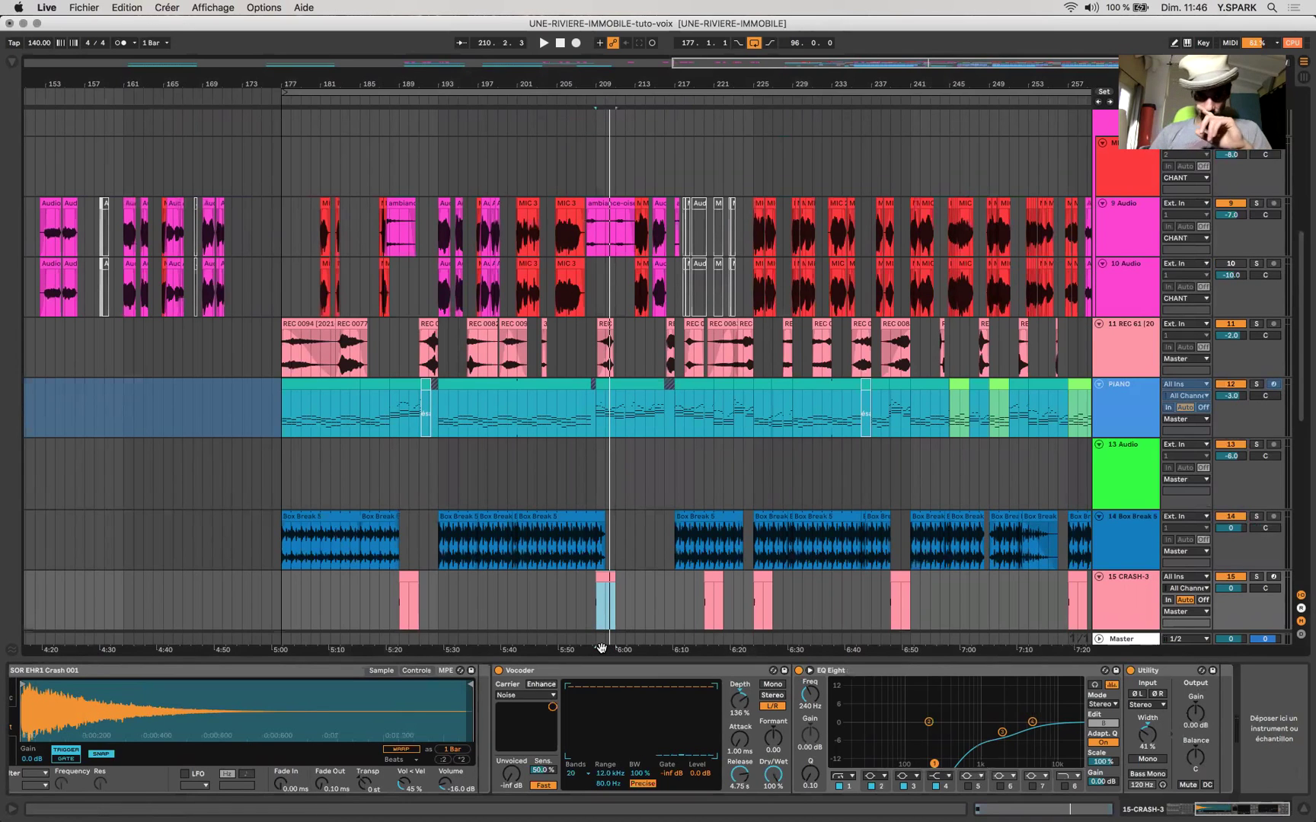
- Display the devices of Box Break 5 track 14, solo the track and play it from bar 193
{"action": "left_click", "coordinate": [472, 515]}
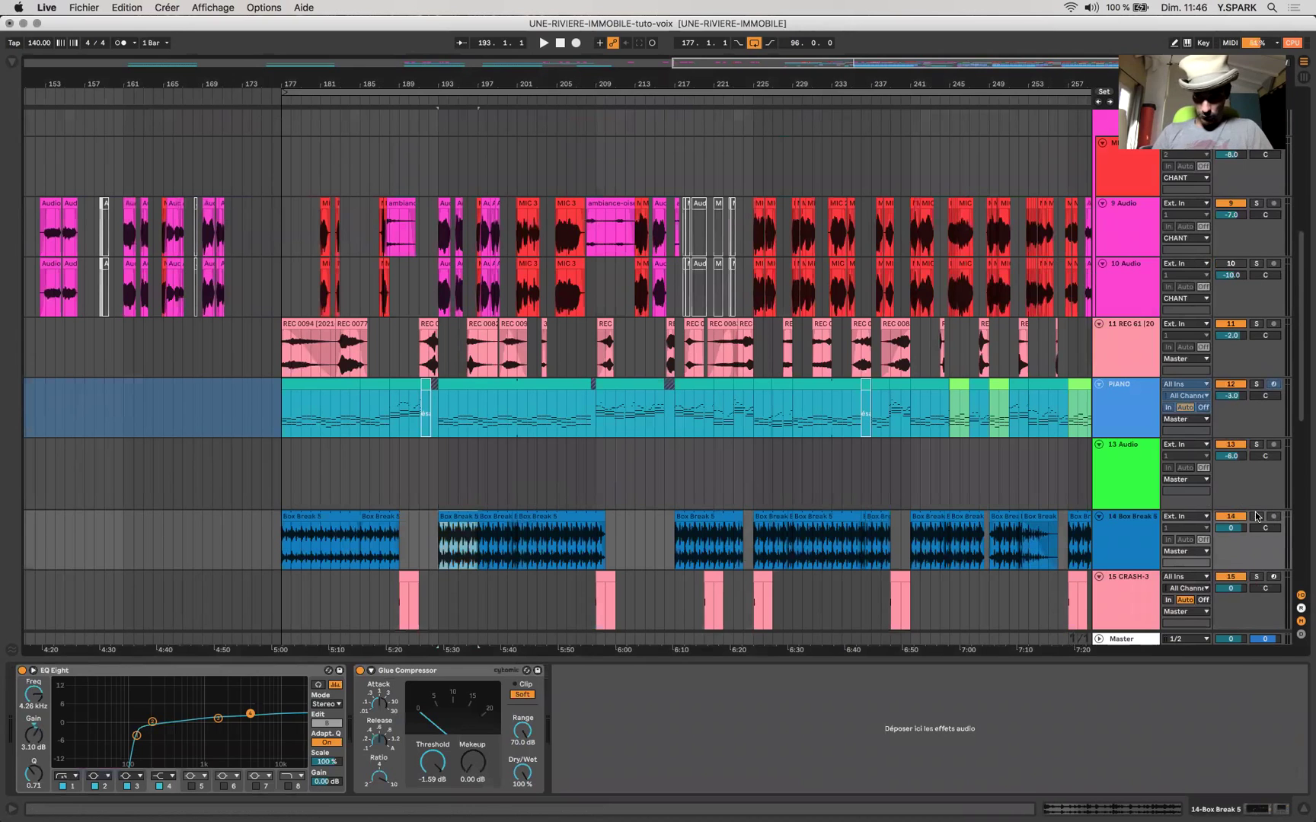
{"action": "left_click", "coordinate": [1256, 516]}
{"action": "left_click", "coordinate": [457, 517]}
{"action": "key", "text": "space"}
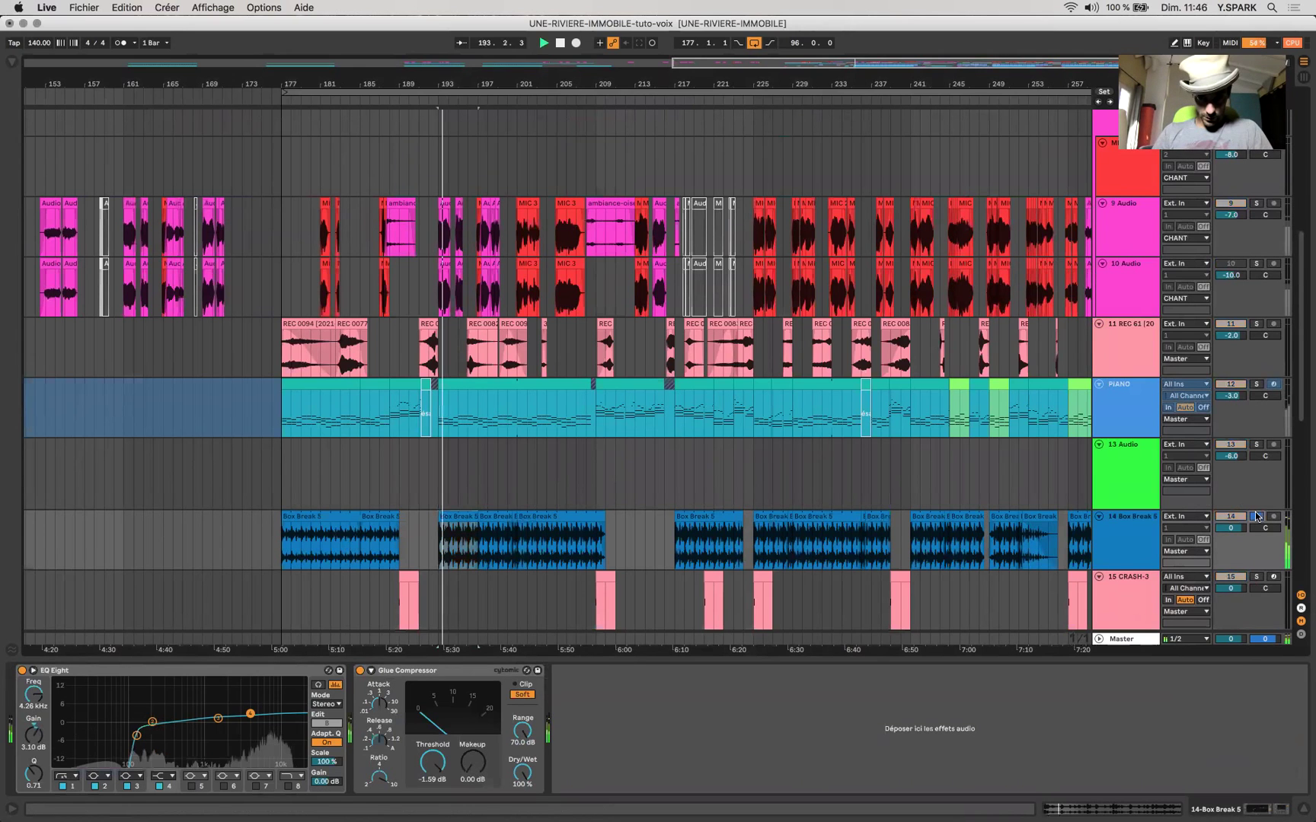
- Open the Box Break 5 clip at bar 193 and examine its Beats warp mode's transient loop and envelope settings
{"action": "double_click", "coordinate": [457, 517]}
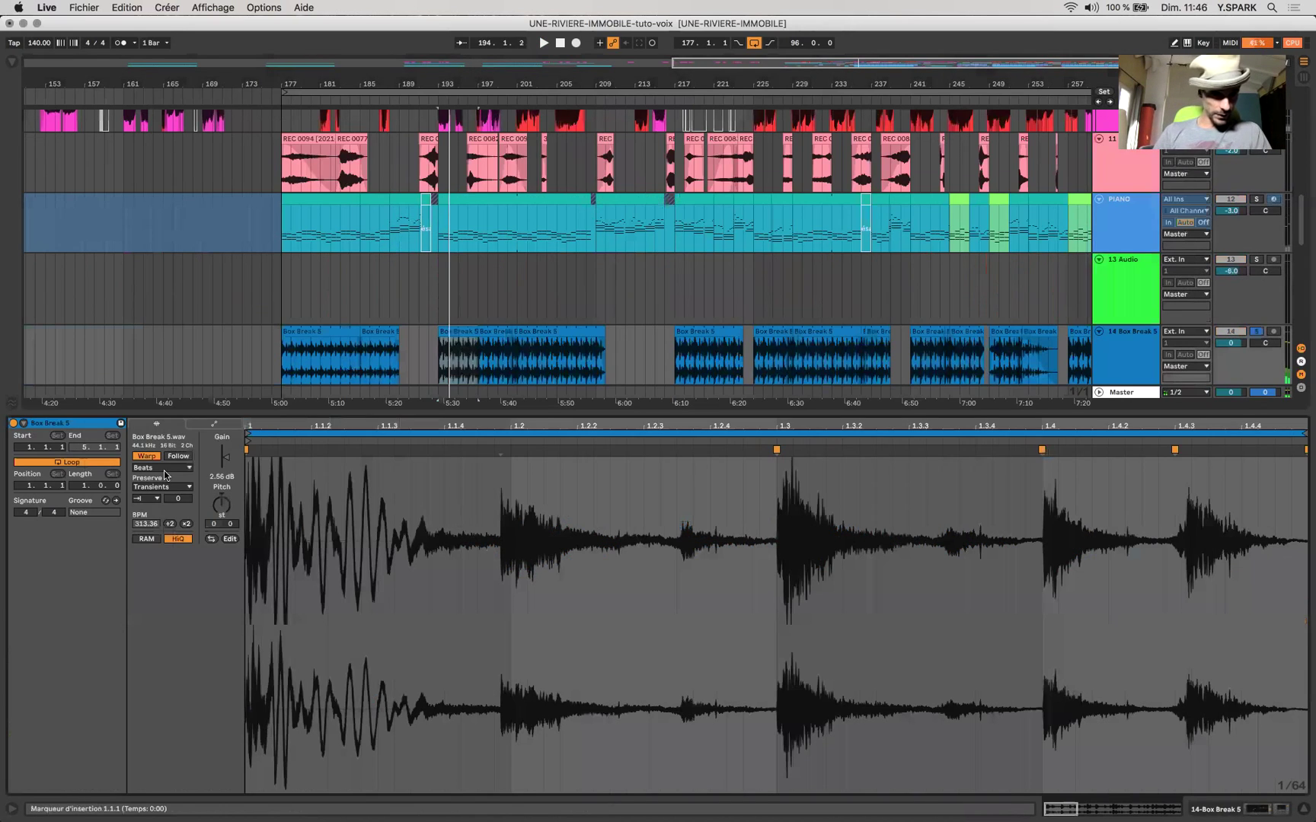
{"action": "left_click", "coordinate": [174, 499]}
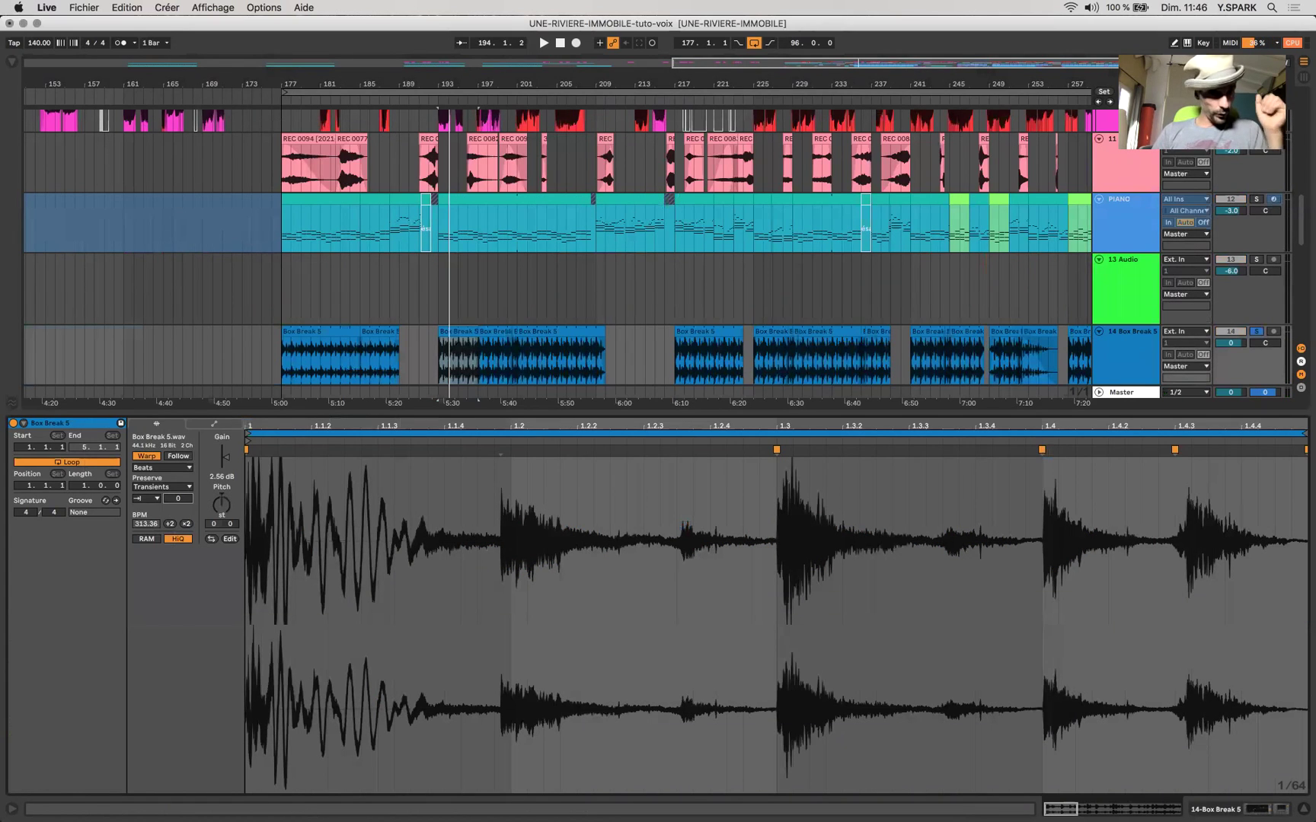
{"action": "left_click", "coordinate": [145, 501]}
{"action": "left_click", "coordinate": [145, 500]}
{"action": "mouse_move", "coordinate": [183, 497]}
{"action": "left_mouse_down"}
{"action": "mouse_move", "coordinate": [183, 423]}
{"action": "mouse_move", "coordinate": [183, 504]}
{"action": "left_mouse_up"}
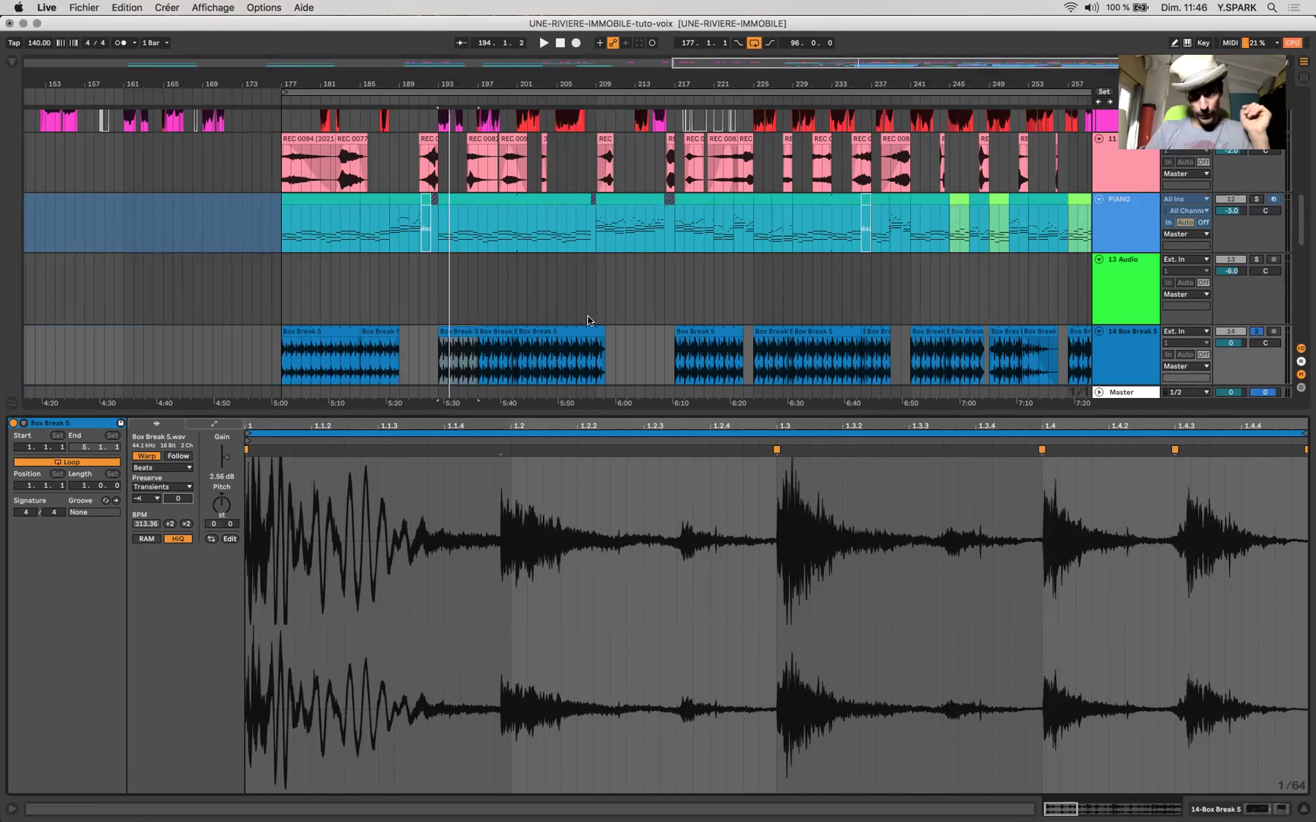
- Open the PIANO clip starting at bar 193 and examine its MIDI notes
{"action": "scroll", "coordinate": [587, 315], "scroll_direction": "up", "scroll_amount": 5}
{"action": "left_click", "coordinate": [1135, 339]}
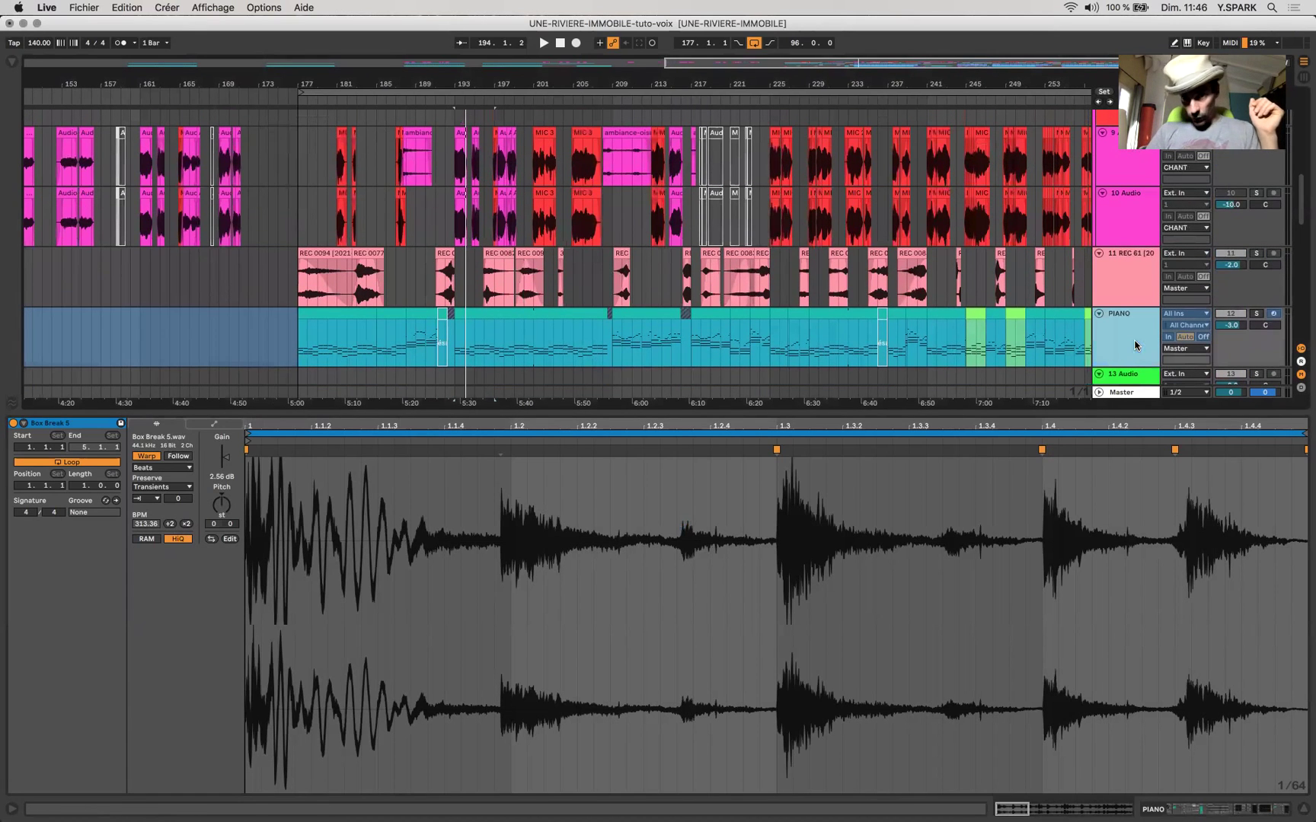
{"action": "left_click", "coordinate": [574, 309]}
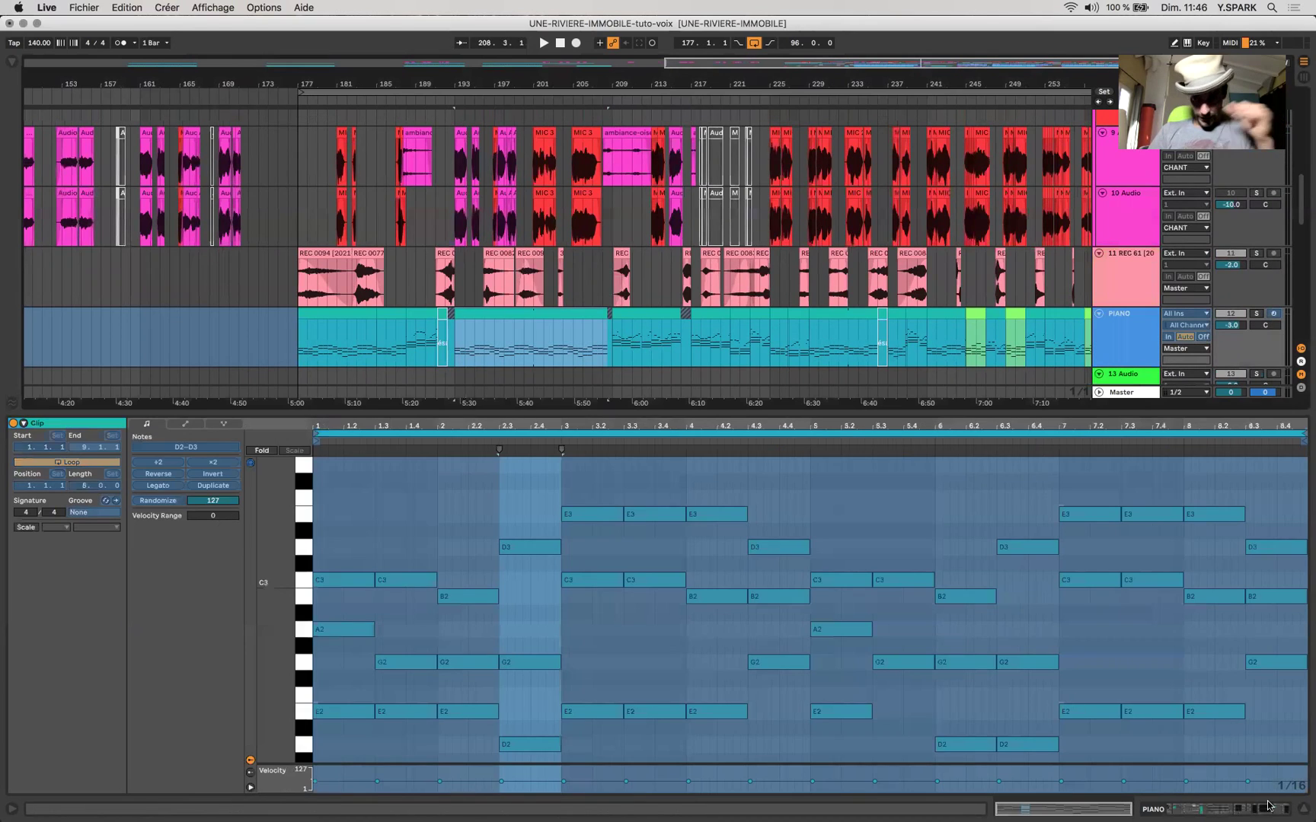
{"action": "key", "text": "shift+Tab"}
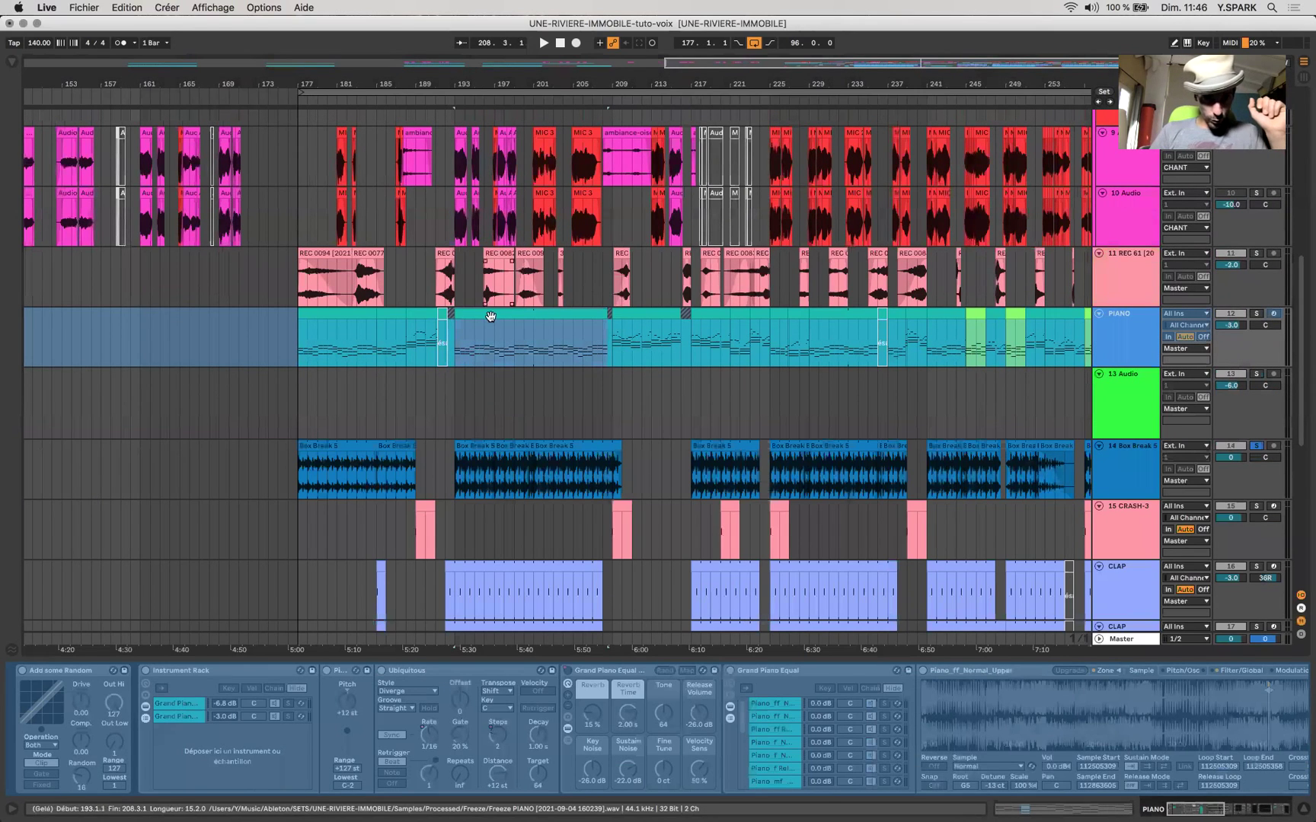
{"action": "key", "text": "shift+Tab"}
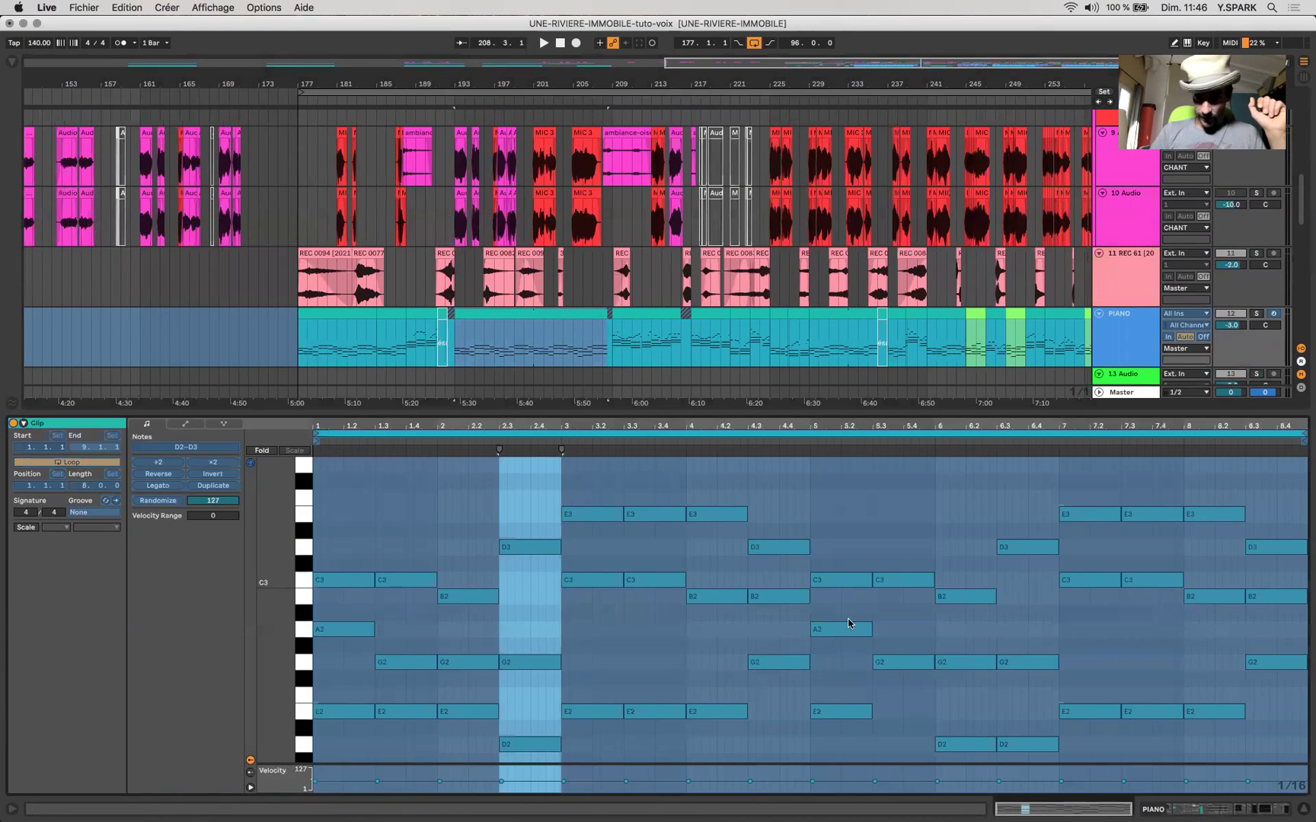
{"action": "scroll", "coordinate": [1234, 609], "scroll_direction": "down", "scroll_amount": 3}
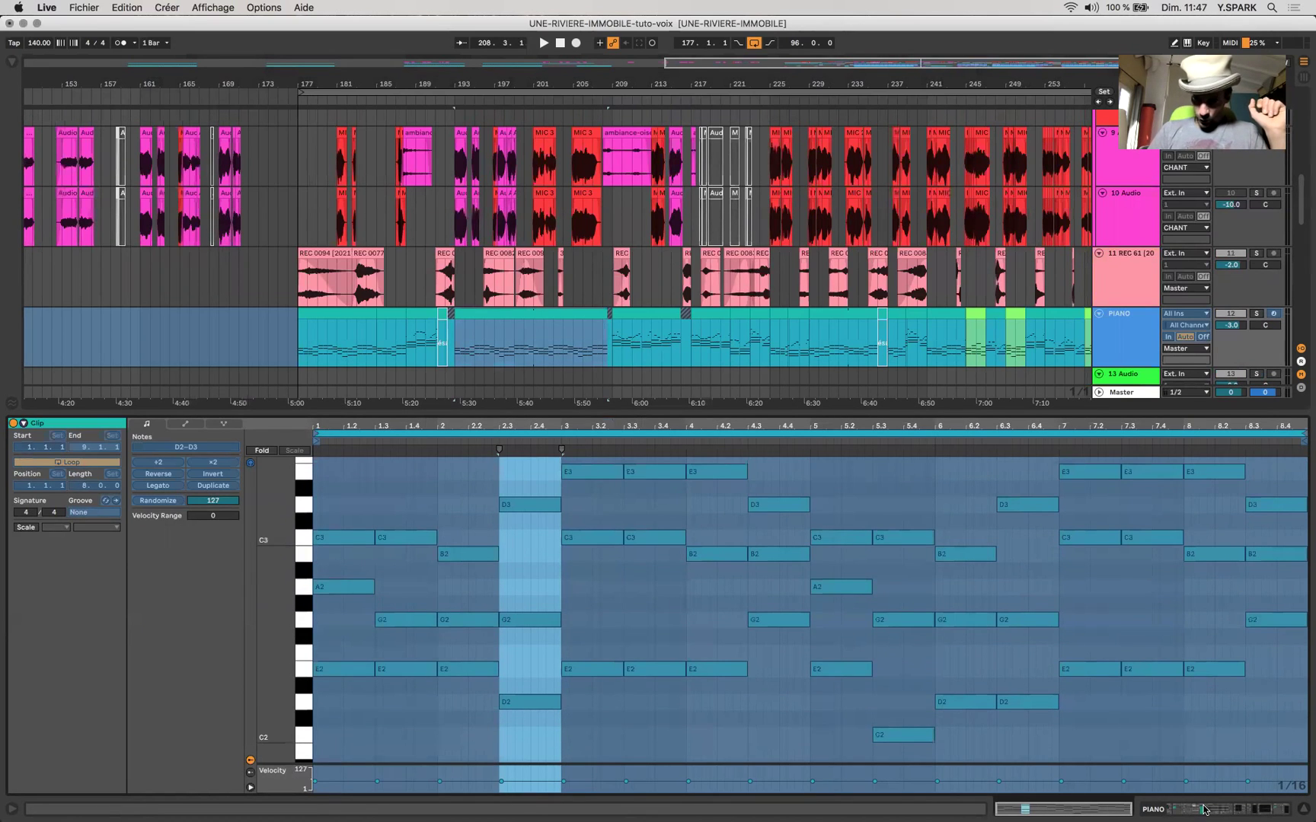
- Examine the PIANO track's device chain, from the Instrument Rack through Auto Filter, Utility and Valhalla reverb to EQ Eight and Voxengo Correlometer
{"action": "key", "text": "shift+Tab"}
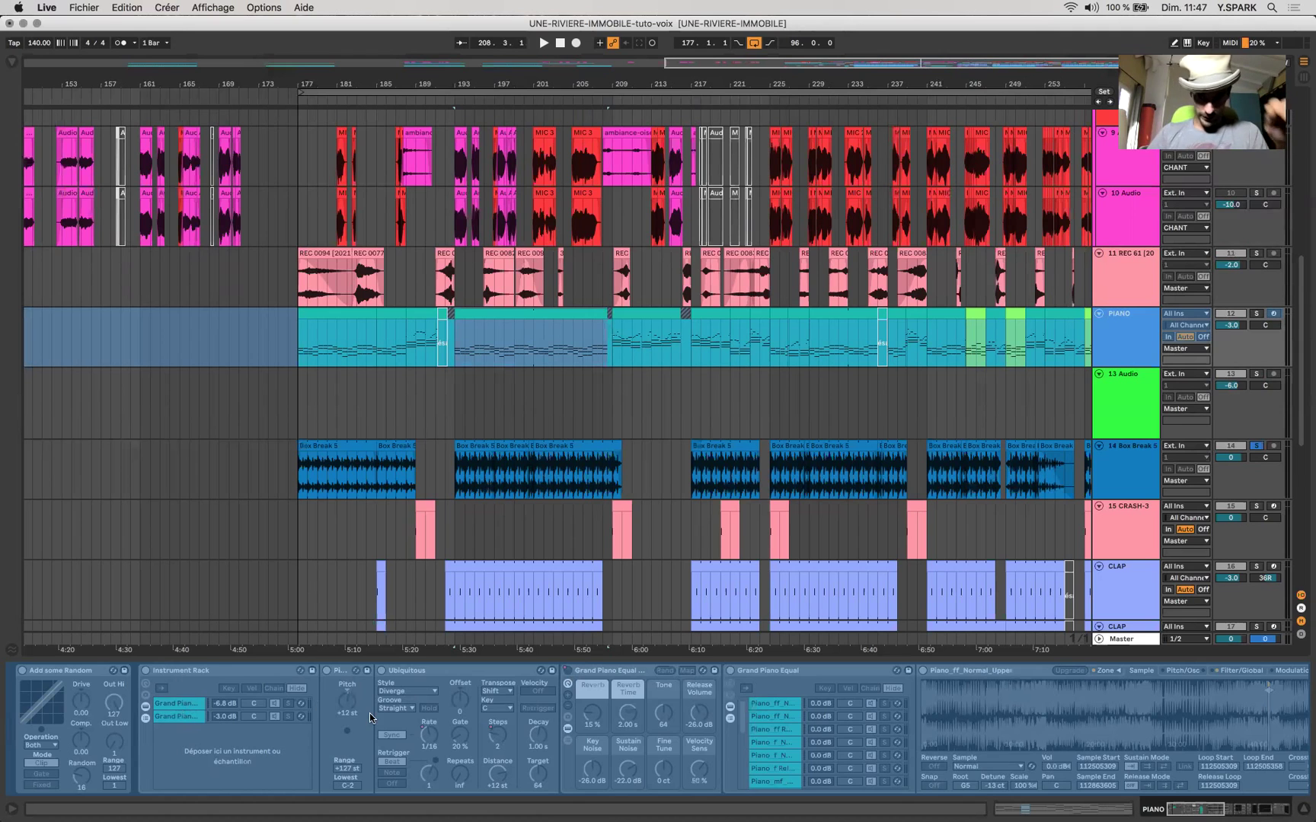
{"action": "scroll", "coordinate": [371, 717], "scroll_direction": "right", "scroll_amount": 5}
{"action": "scroll", "coordinate": [371, 717], "scroll_direction": "right", "scroll_amount": 2}
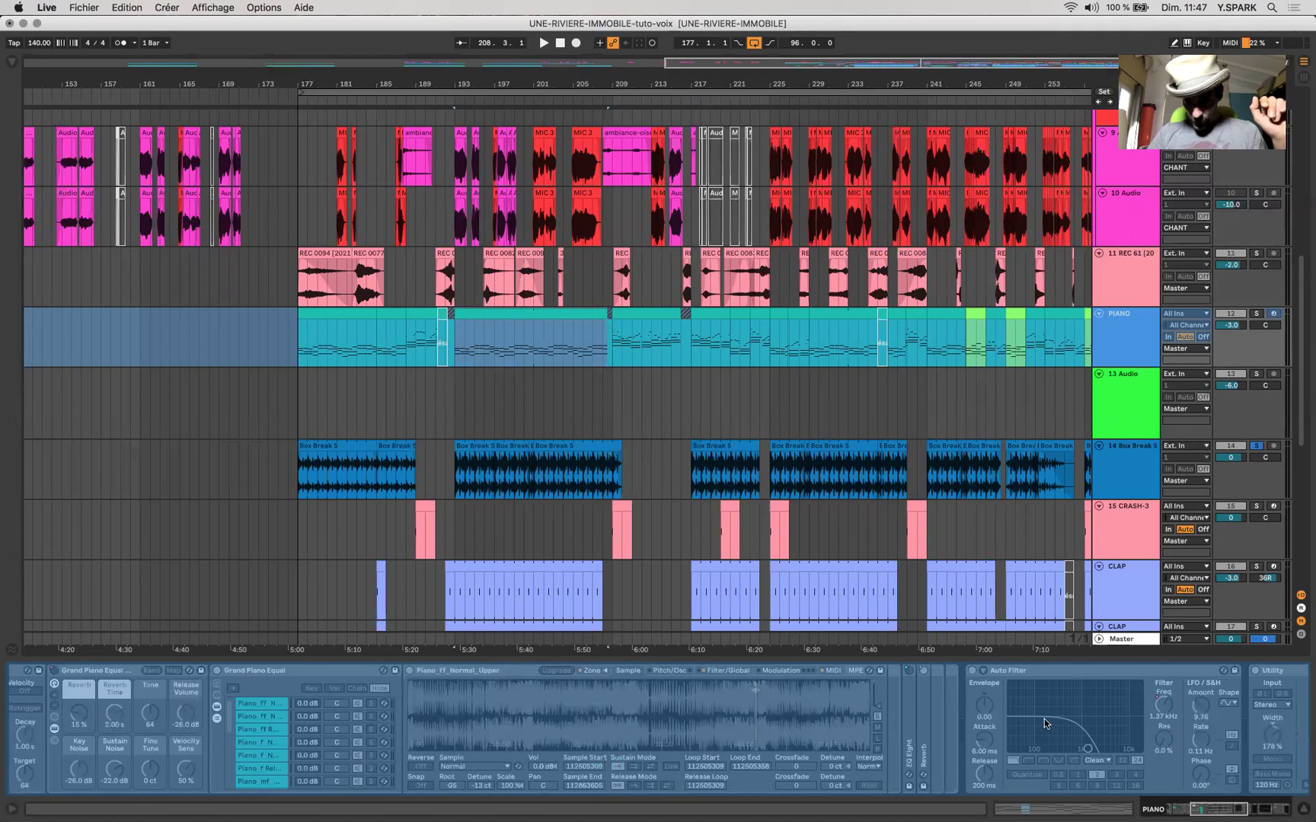
{"action": "scroll", "coordinate": [1044, 723], "scroll_direction": "right", "scroll_amount": 10}
{"action": "scroll", "coordinate": [1044, 724], "scroll_direction": "left", "scroll_amount": 3}
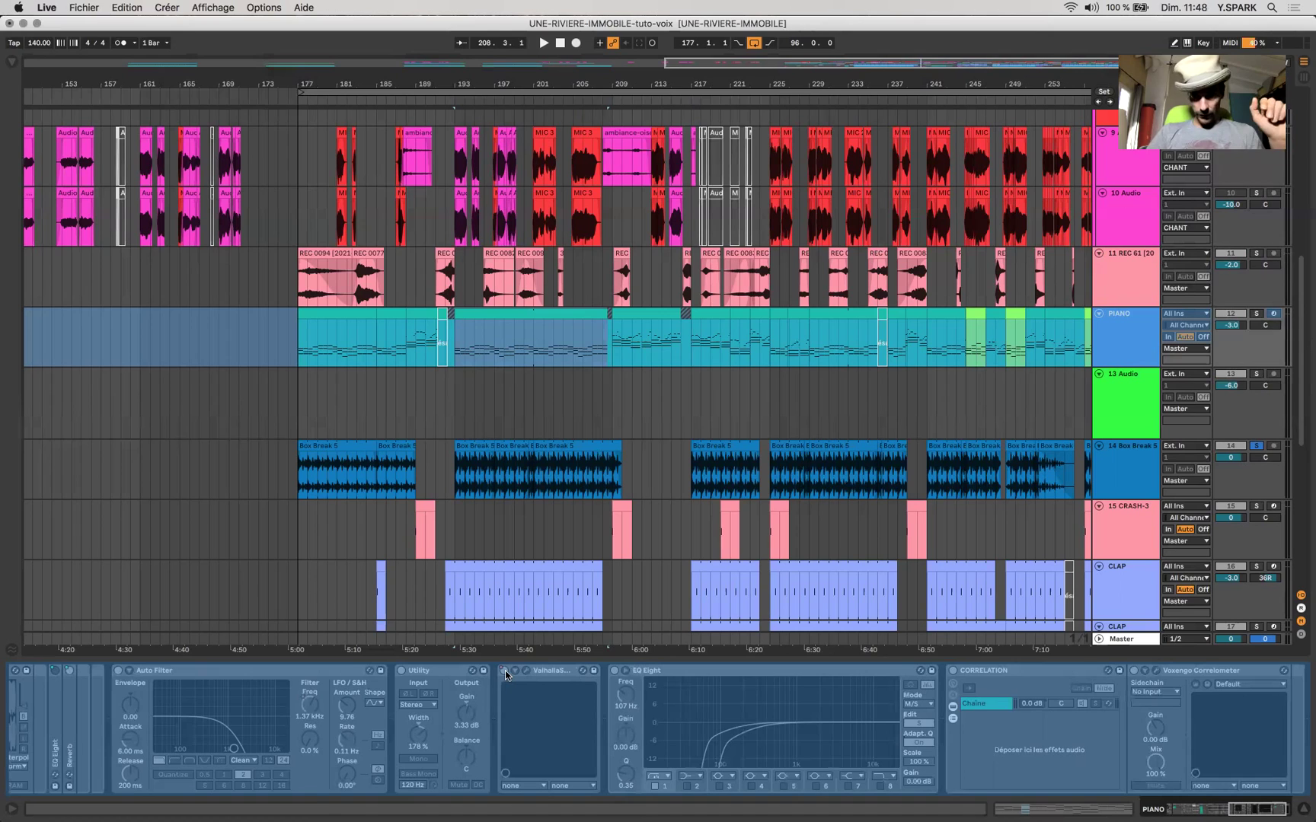
{"action": "scroll", "coordinate": [505, 675], "scroll_direction": "right", "scroll_amount": 2}
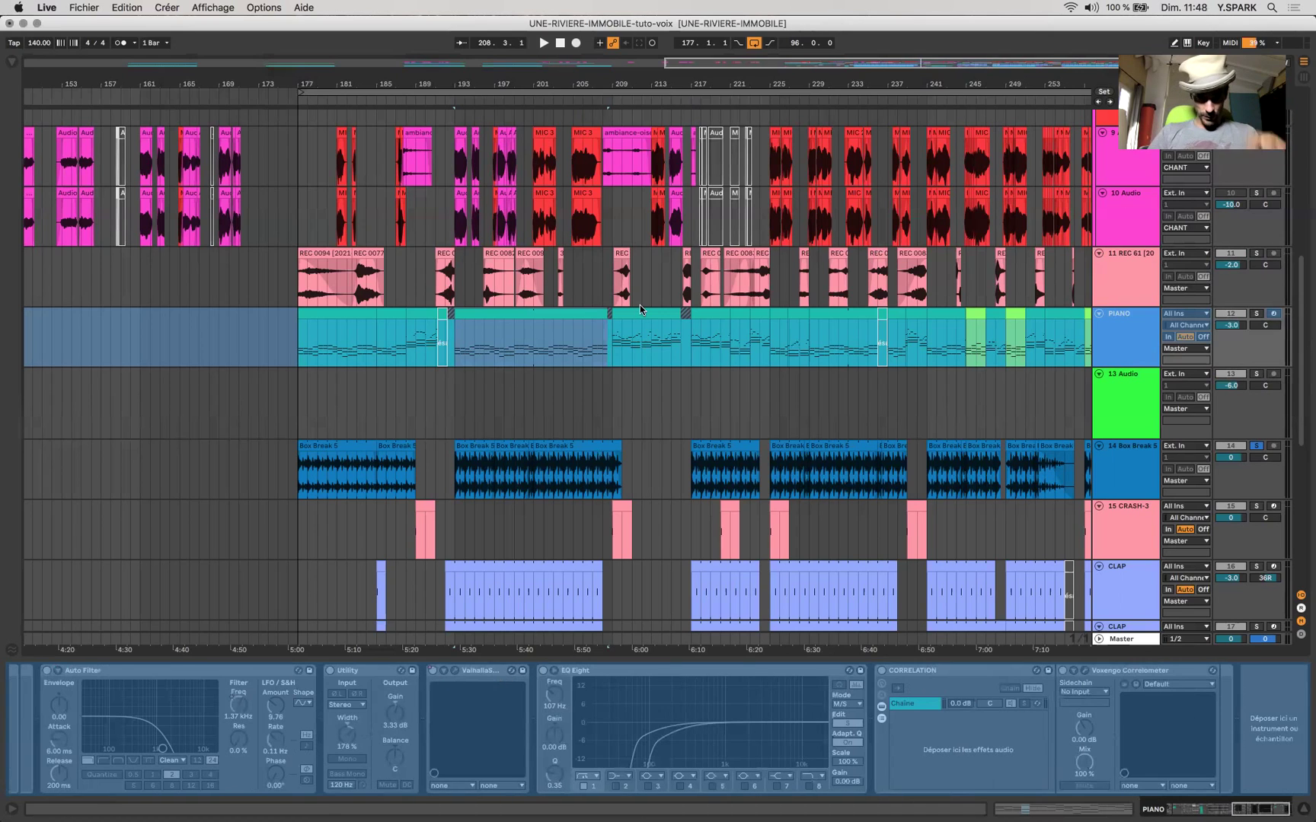
- Turn off the solo on Box Break 5 track 14 and play the arrangement from bar 207
{"action": "right_click", "coordinate": [596, 341]}
{"action": "left_click", "coordinate": [595, 341]}
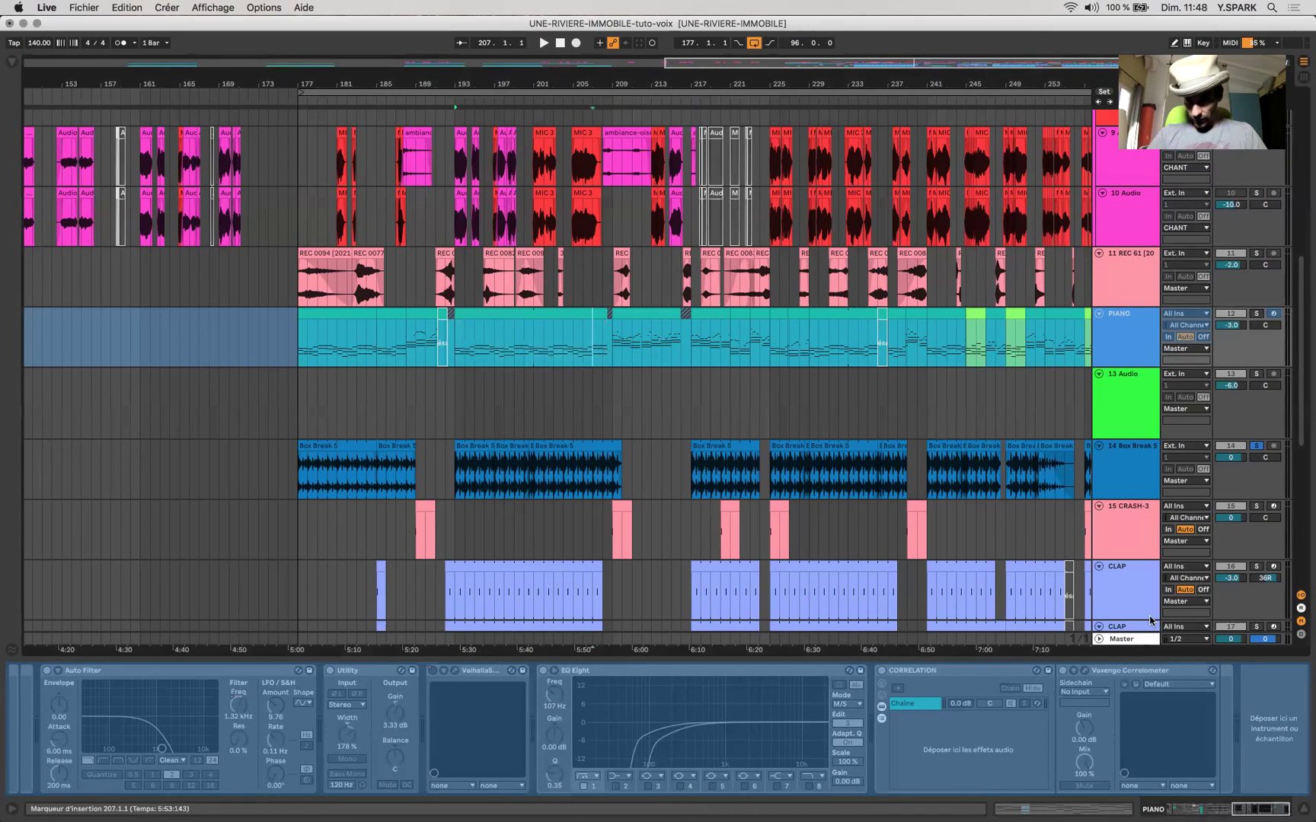
{"action": "left_click", "coordinate": [1258, 445]}
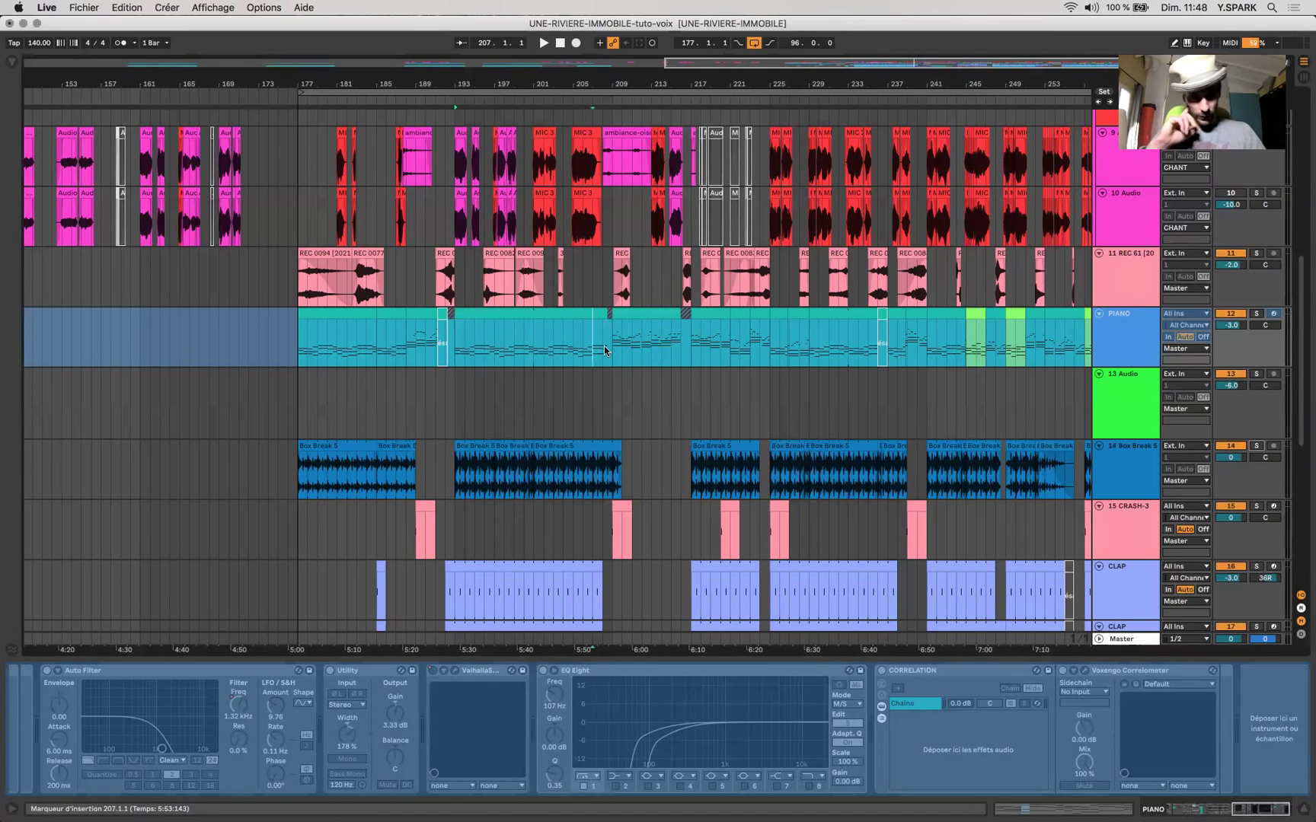
{"action": "key", "text": "space"}
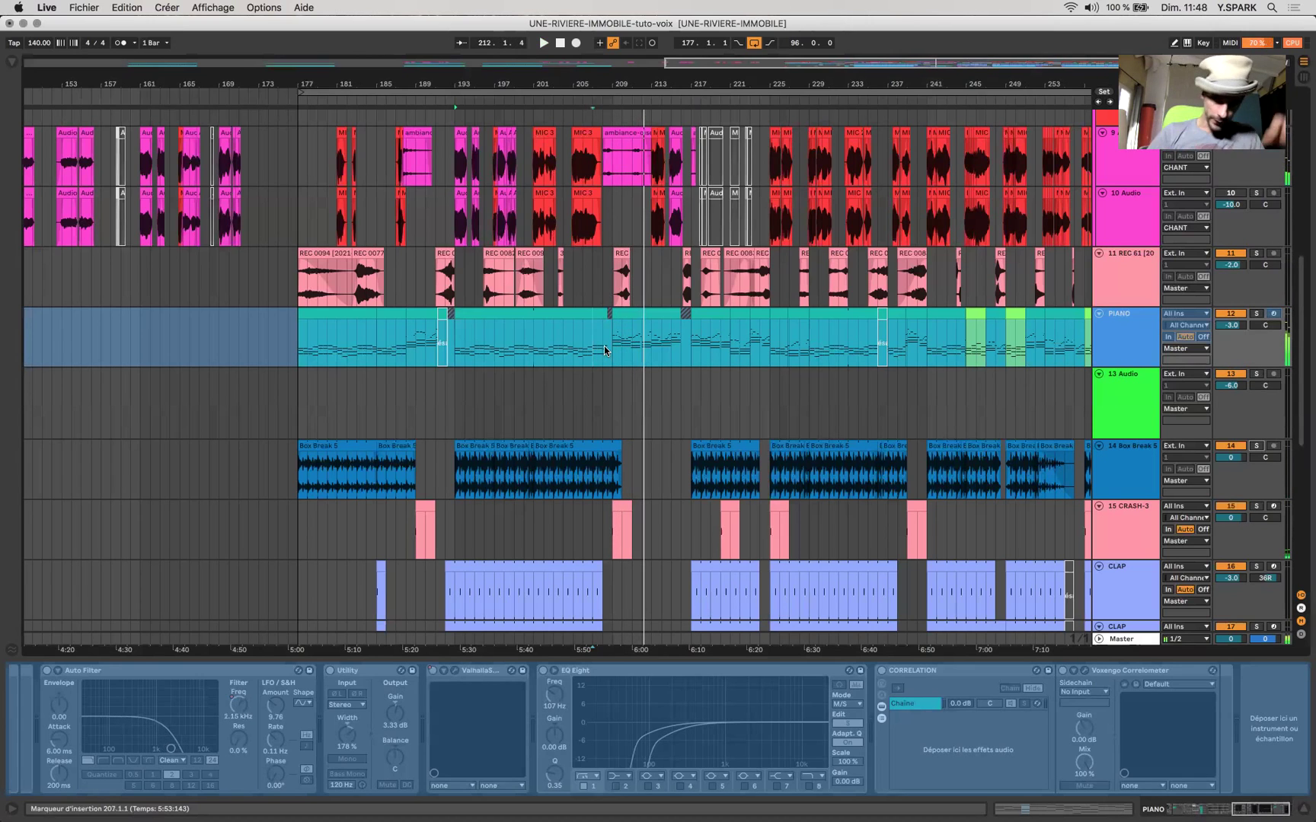
- Select the REC clip at bar 209 on track 11 and solo that track
{"action": "scroll", "coordinate": [647, 296], "scroll_direction": "right", "scroll_amount": 5}
{"action": "scroll", "coordinate": [648, 296], "scroll_direction": "up", "scroll_amount": 2}
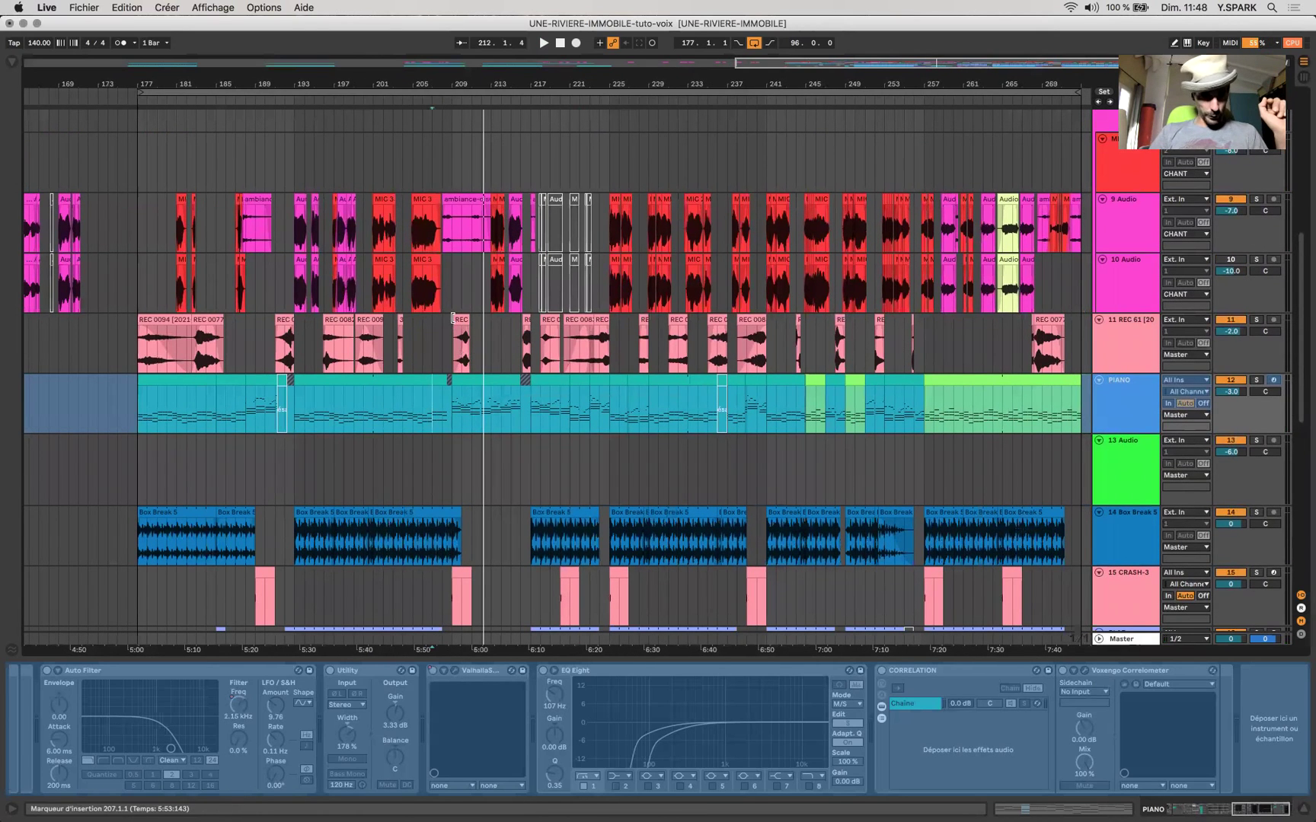
{"action": "left_click", "coordinate": [462, 322]}
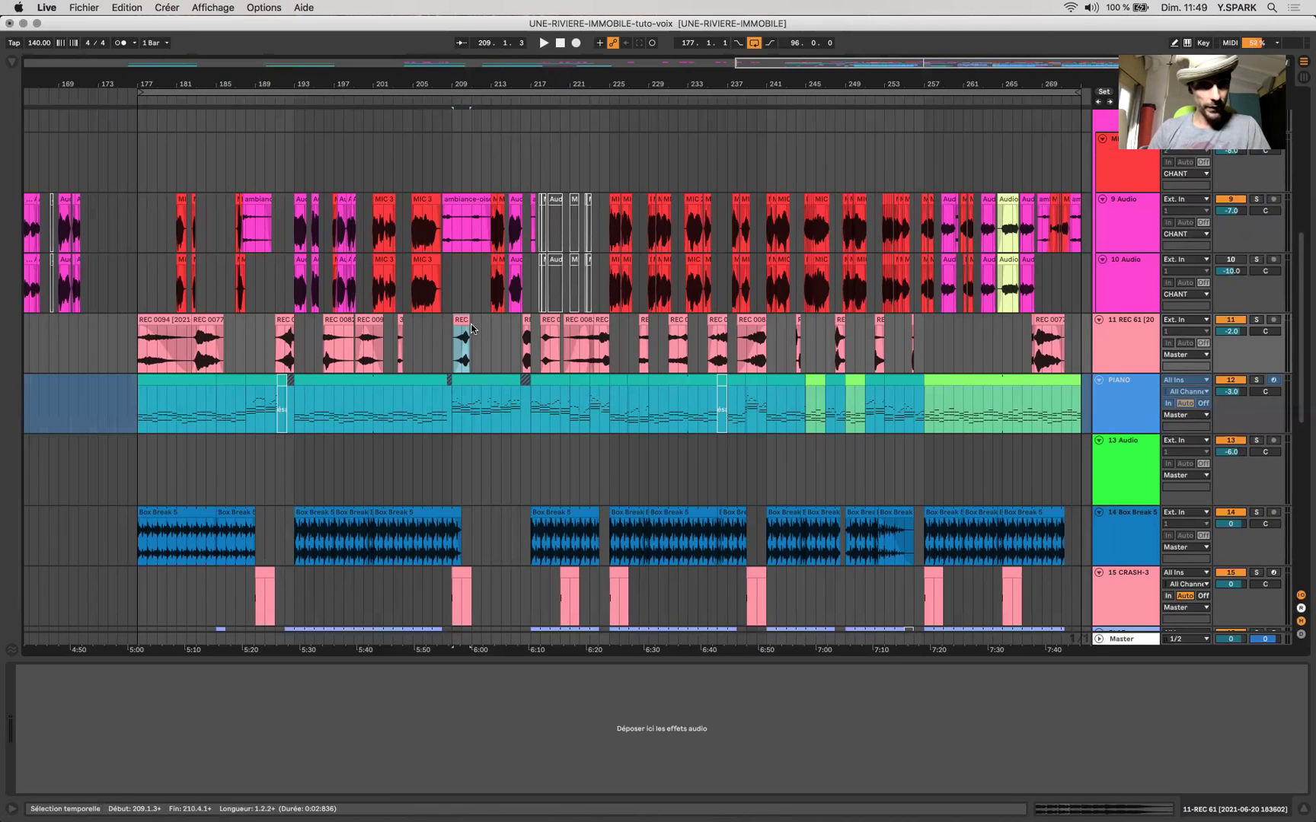
{"action": "left_click", "coordinate": [501, 383]}
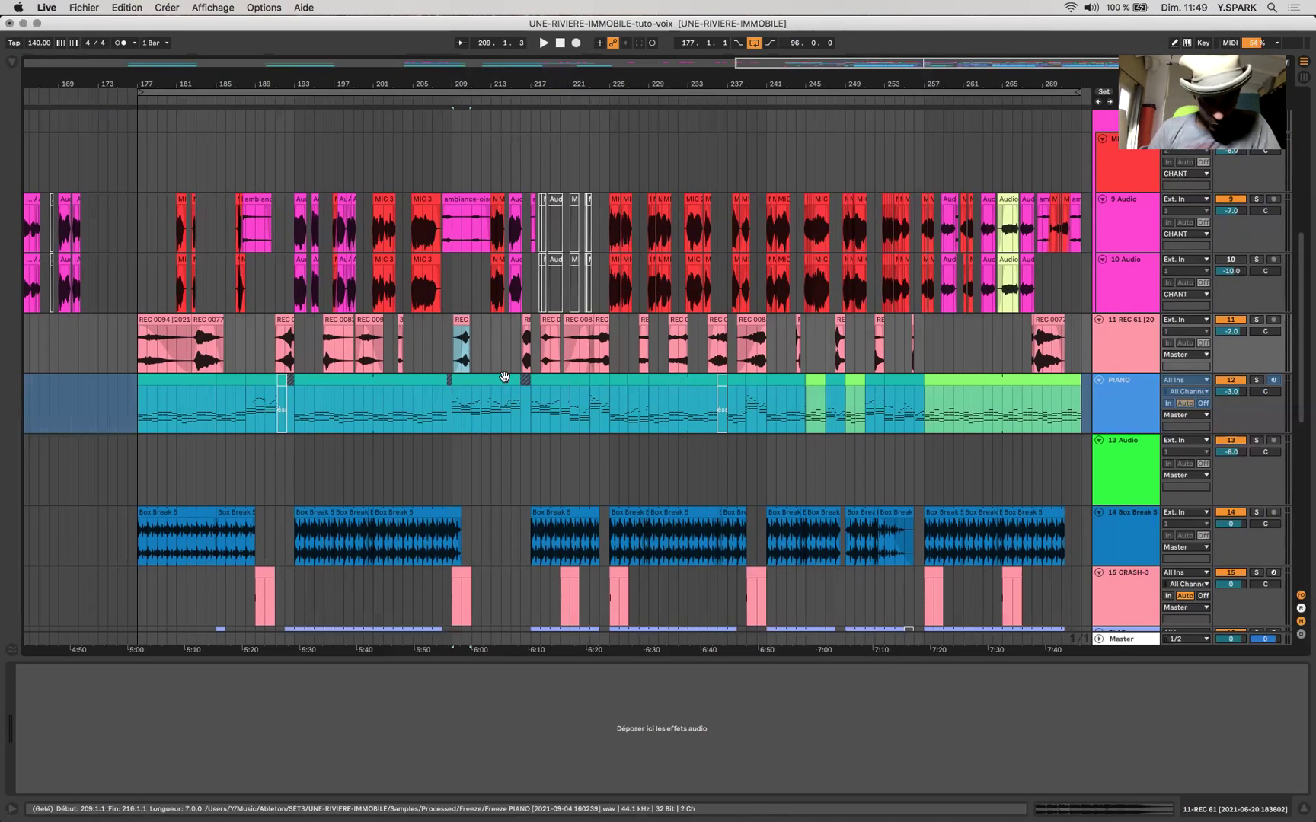
{"action": "left_click", "coordinate": [1256, 320]}
- Listen to the soloed track 11 clips at bars 216 and 224
{"action": "left_click", "coordinate": [526, 323]}
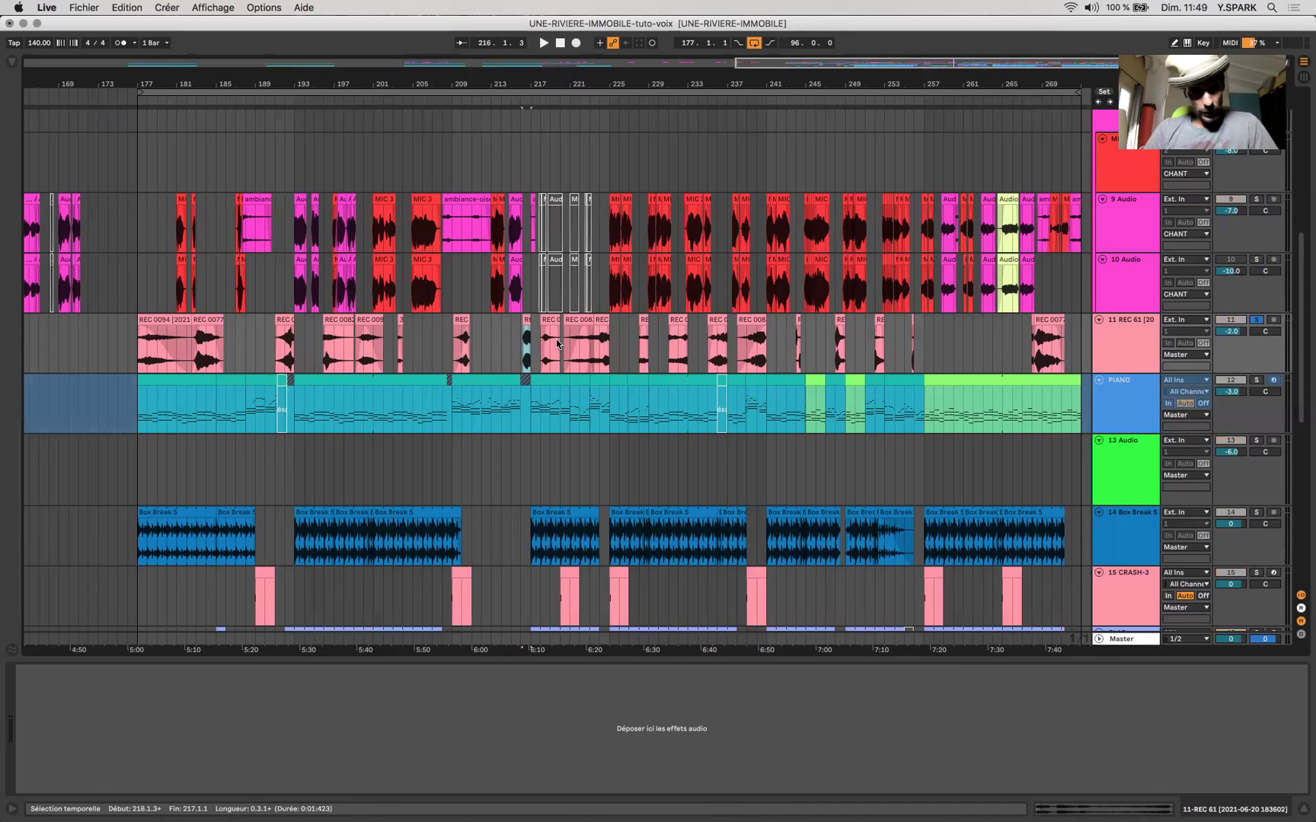
{"action": "scroll", "coordinate": [556, 344], "scroll_direction": "up", "scroll_amount": 3}
{"action": "key", "text": "space"}
{"action": "left_click", "coordinate": [530, 356]}
{"action": "left_click", "coordinate": [671, 347]}
{"action": "key", "text": "space"}
- Listen to the later track 11 clips, including those at bars 252 and 255
{"action": "scroll", "coordinate": [836, 343], "scroll_direction": "right", "scroll_amount": 7}
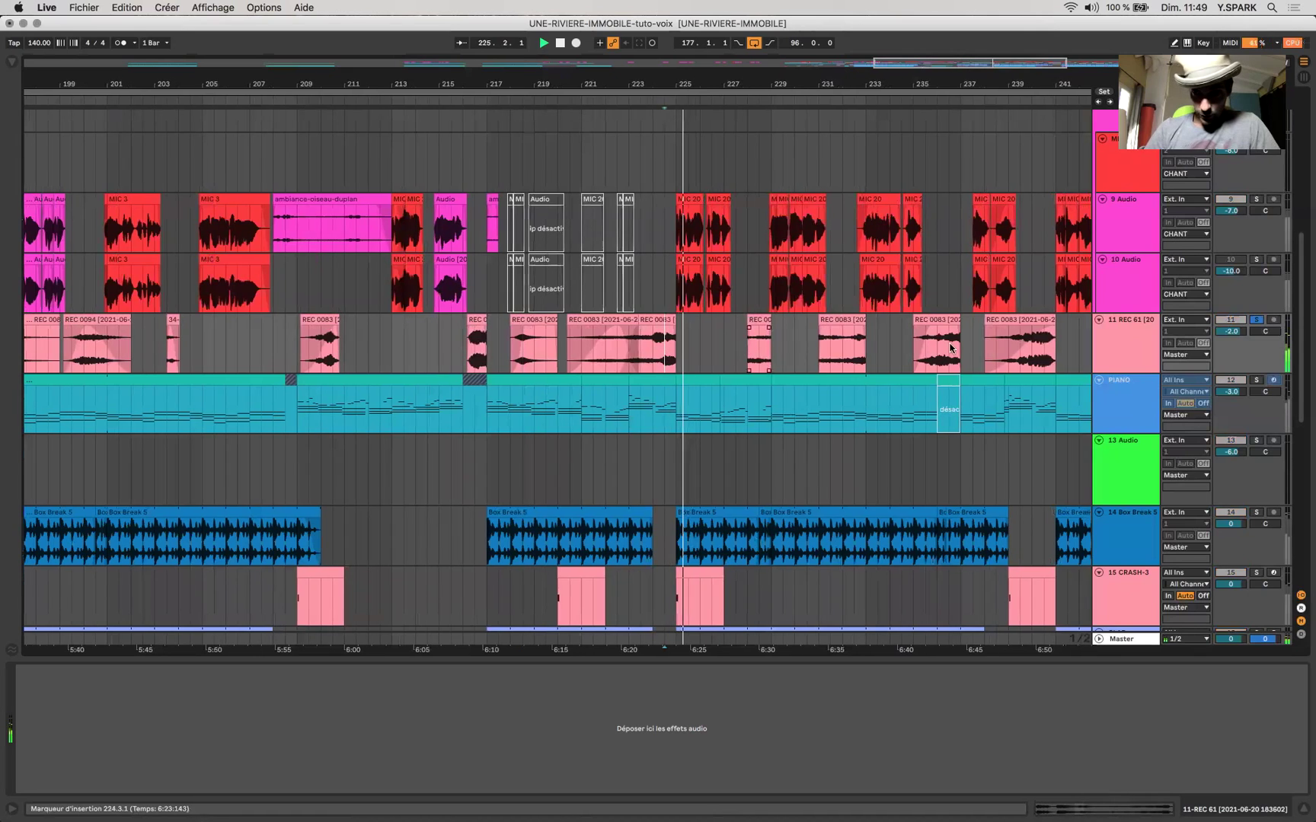
{"action": "left_click", "coordinate": [837, 347]}
{"action": "key", "text": "space"}
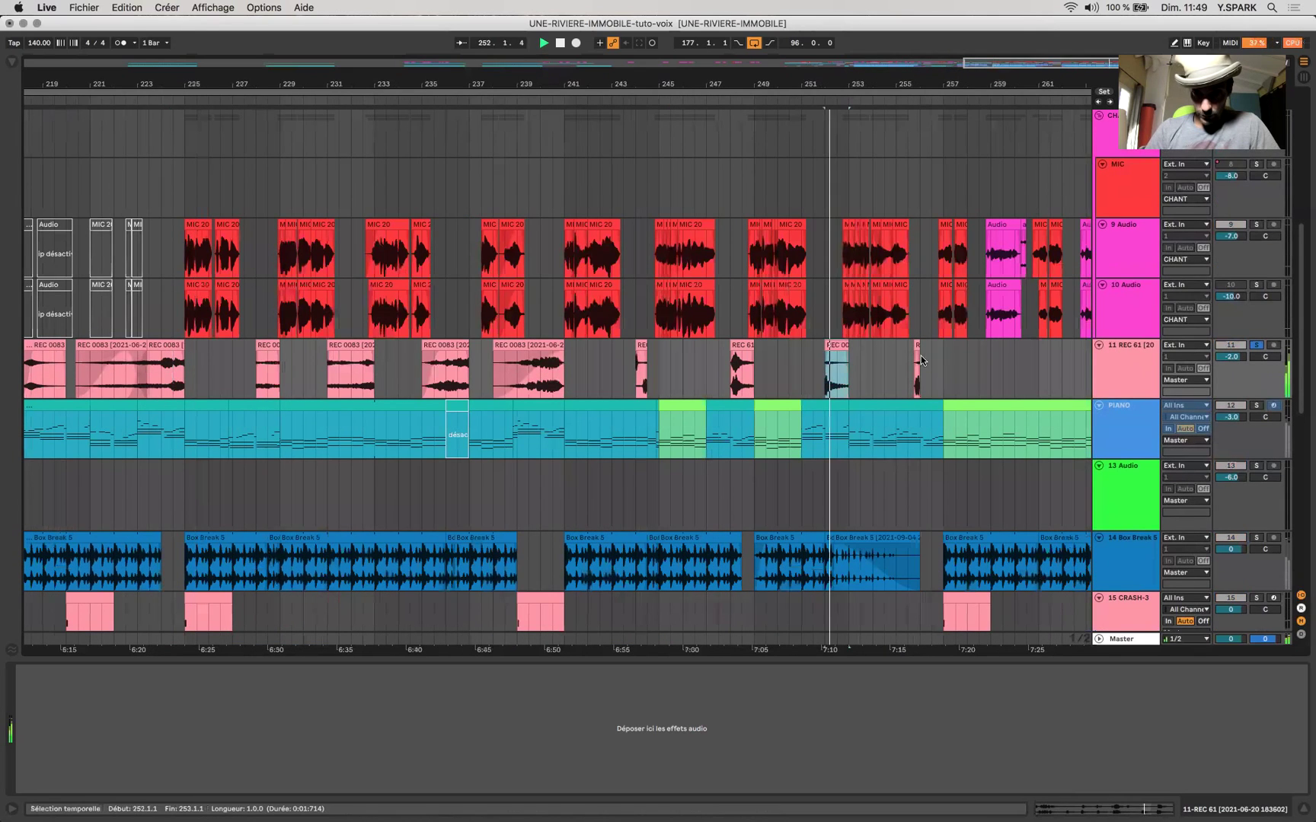
{"action": "left_click", "coordinate": [916, 351]}
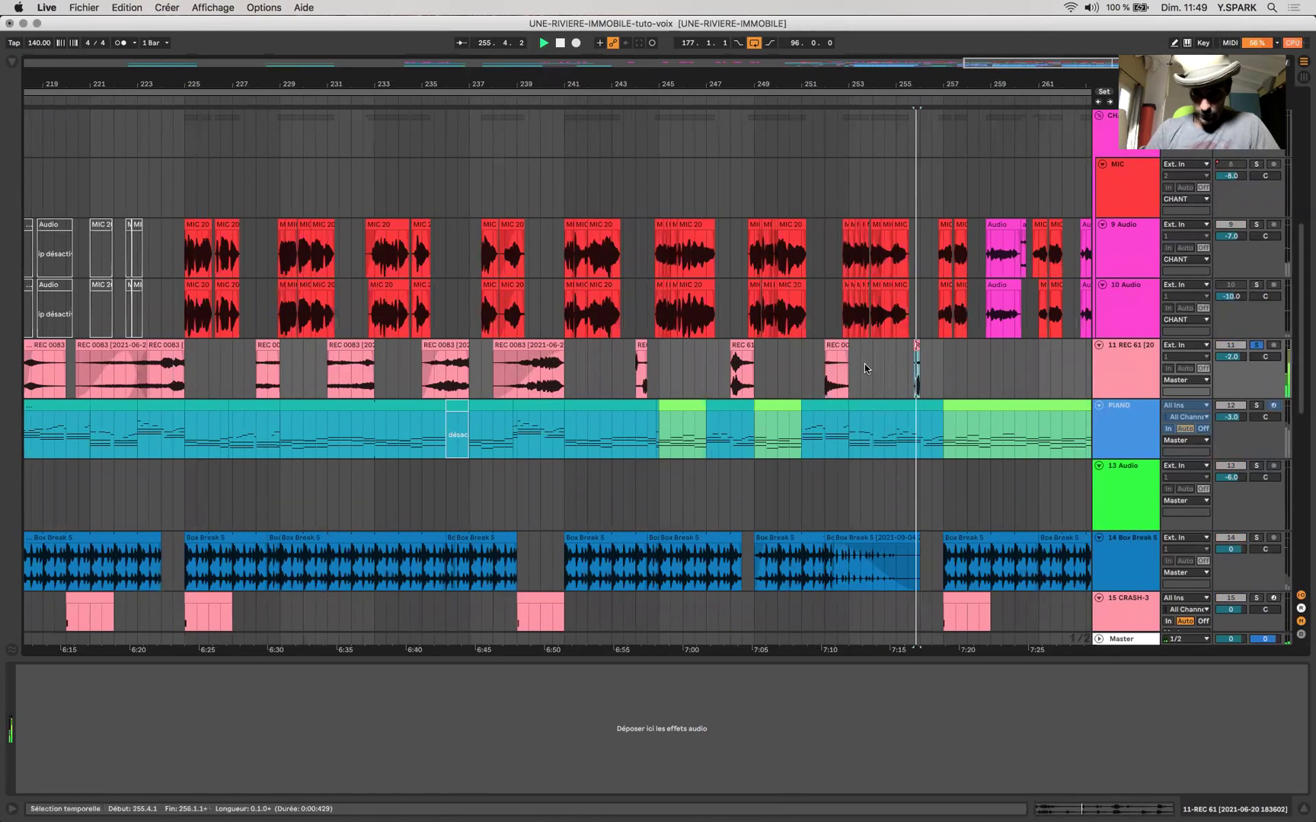
- Listen to the track 11 clips at bars 210 and 196, and stop playback
{"action": "scroll", "coordinate": [864, 363], "scroll_direction": "left", "scroll_amount": 10}
{"action": "left_click", "coordinate": [225, 381]}
{"action": "scroll", "coordinate": [168, 366], "scroll_direction": "left", "scroll_amount": 12}
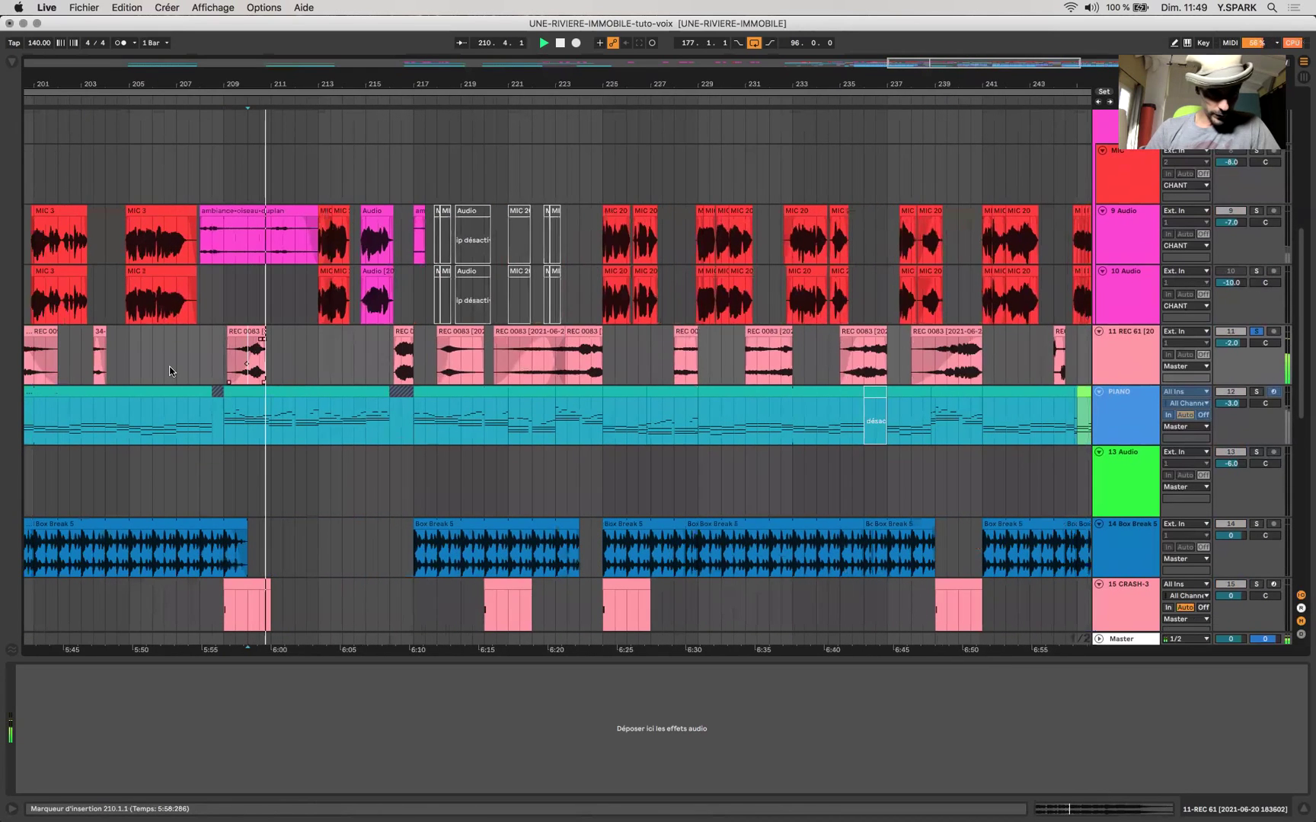
{"action": "left_click", "coordinate": [254, 356]}
{"action": "key", "text": "space"}
{"action": "left_click", "coordinate": [359, 373]}
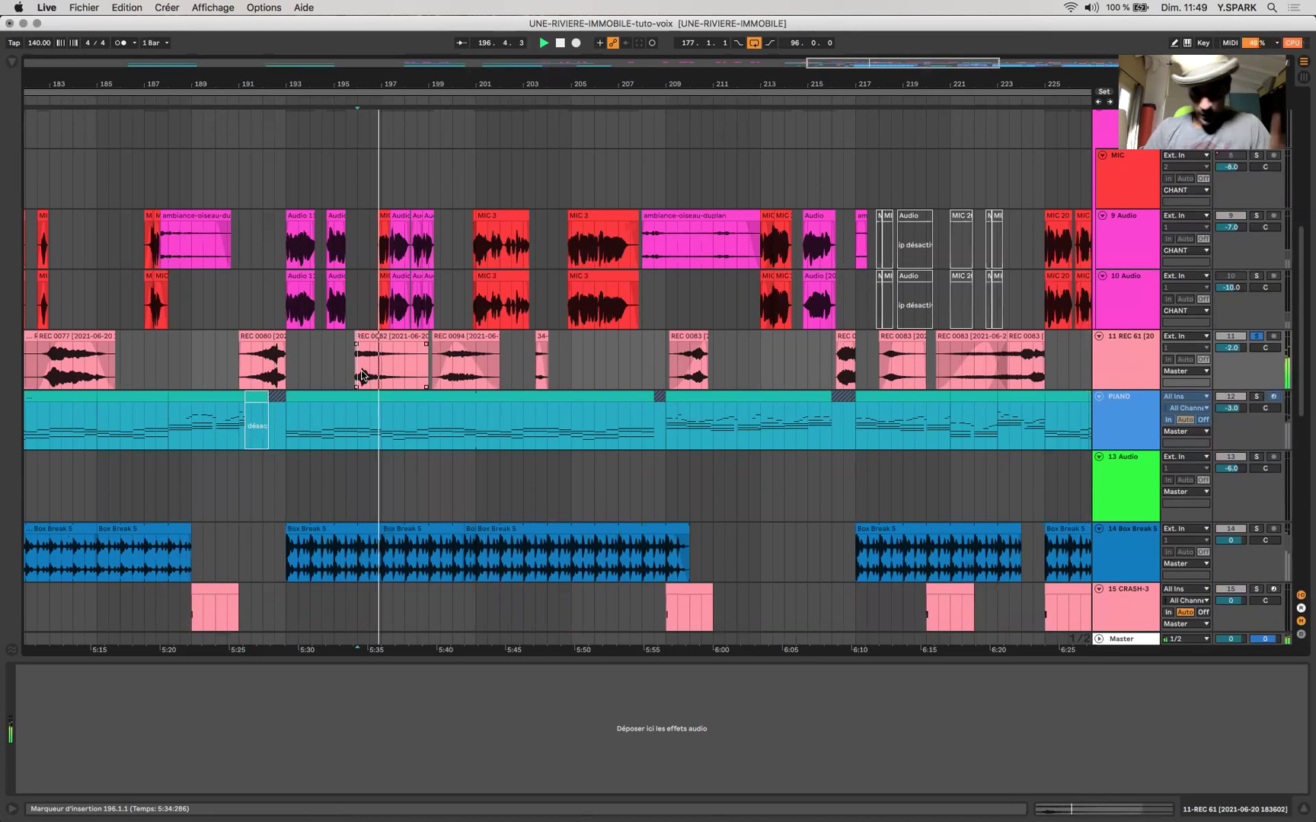
{"action": "scroll", "coordinate": [363, 375], "scroll_direction": "down", "scroll_amount": 10}
{"action": "key", "text": "space"}
{"action": "scroll", "coordinate": [750, 499], "scroll_direction": "up", "scroll_amount": 5}
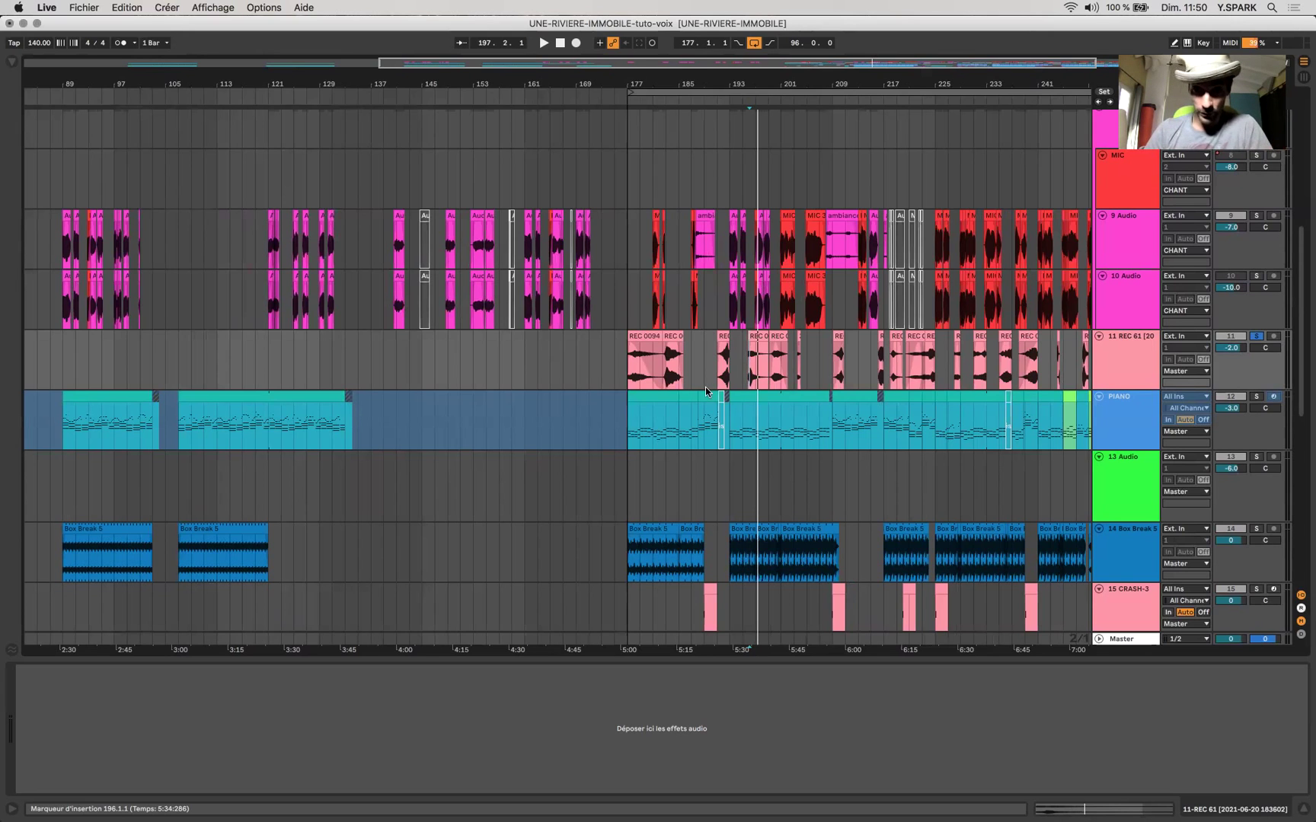
- Listen to the CHORDUP clip on track 6 from bar 221, soloing the track for the playback and unsoloing it
{"action": "scroll", "coordinate": [705, 387], "scroll_direction": "right", "scroll_amount": 10}
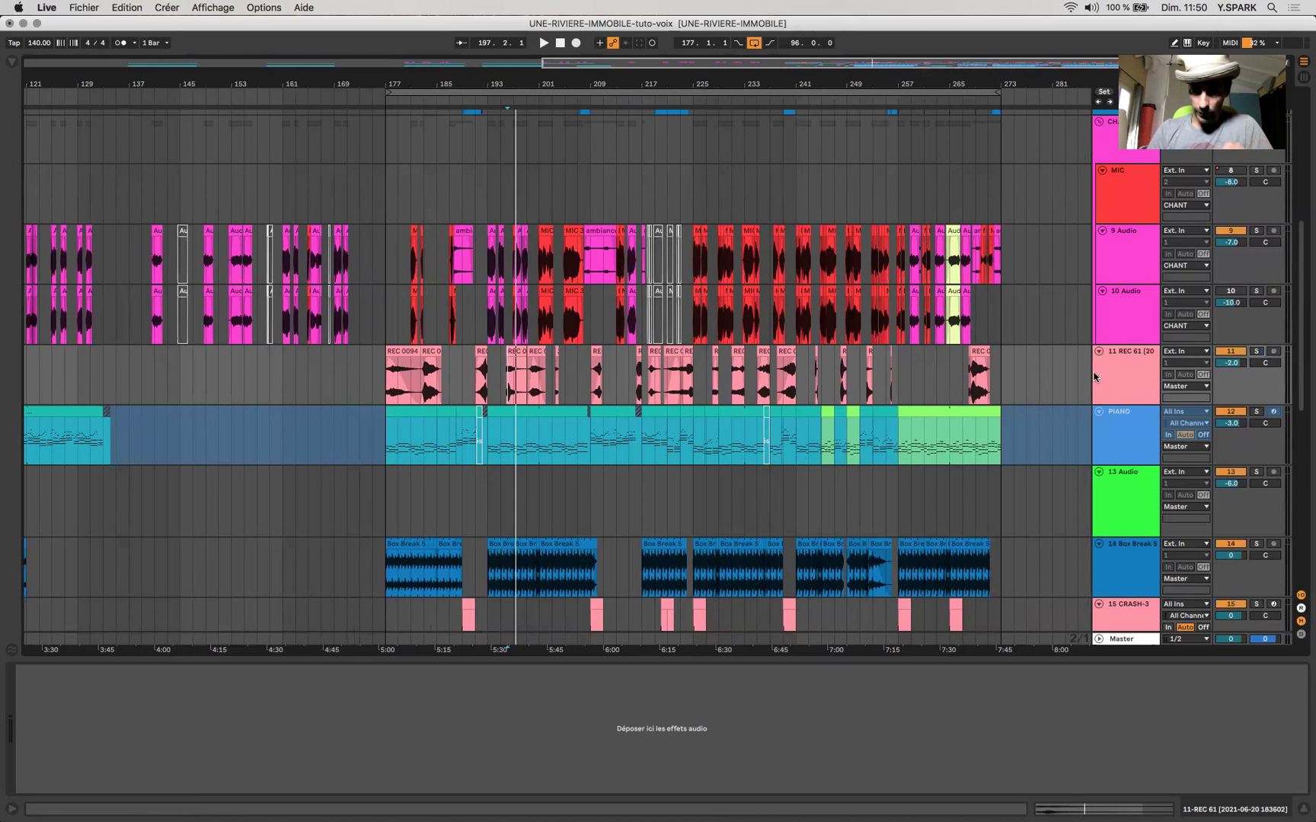
{"action": "scroll", "coordinate": [907, 370], "scroll_direction": "up", "scroll_amount": 3}
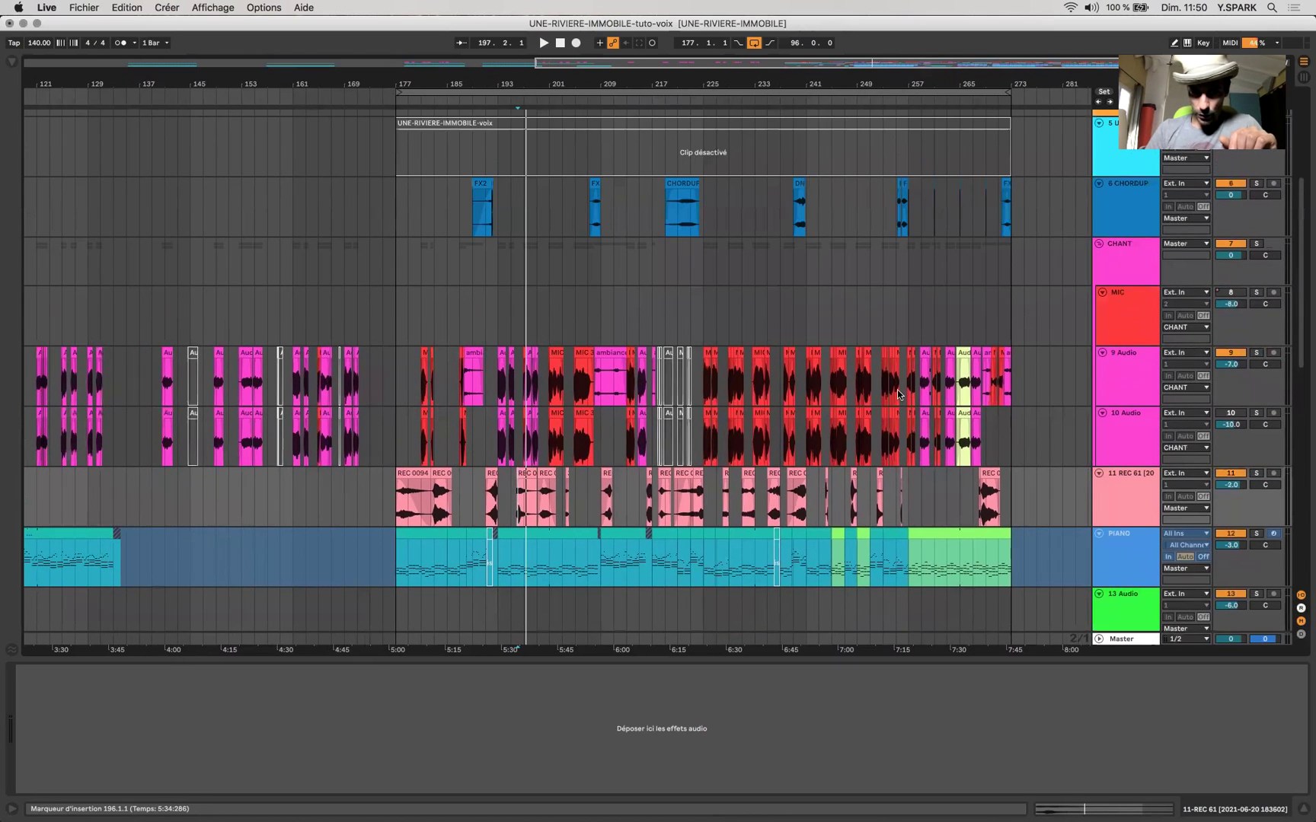
{"action": "scroll", "coordinate": [898, 390], "scroll_direction": "up", "scroll_amount": 4}
{"action": "left_click", "coordinate": [701, 317]}
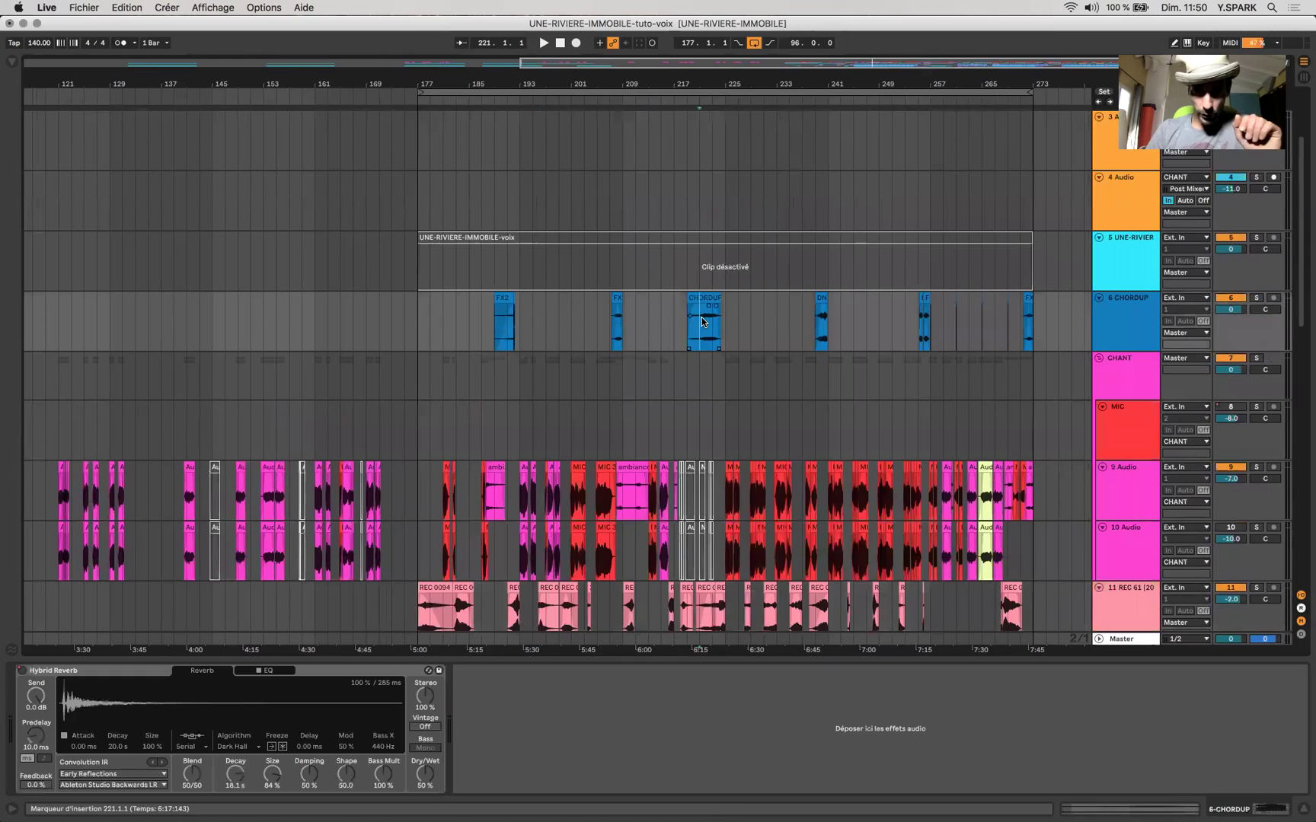
{"action": "key", "text": "plus"}
{"action": "left_click", "coordinate": [1255, 298]}
{"action": "key", "text": "space"}
{"action": "left_click", "coordinate": [1255, 300]}
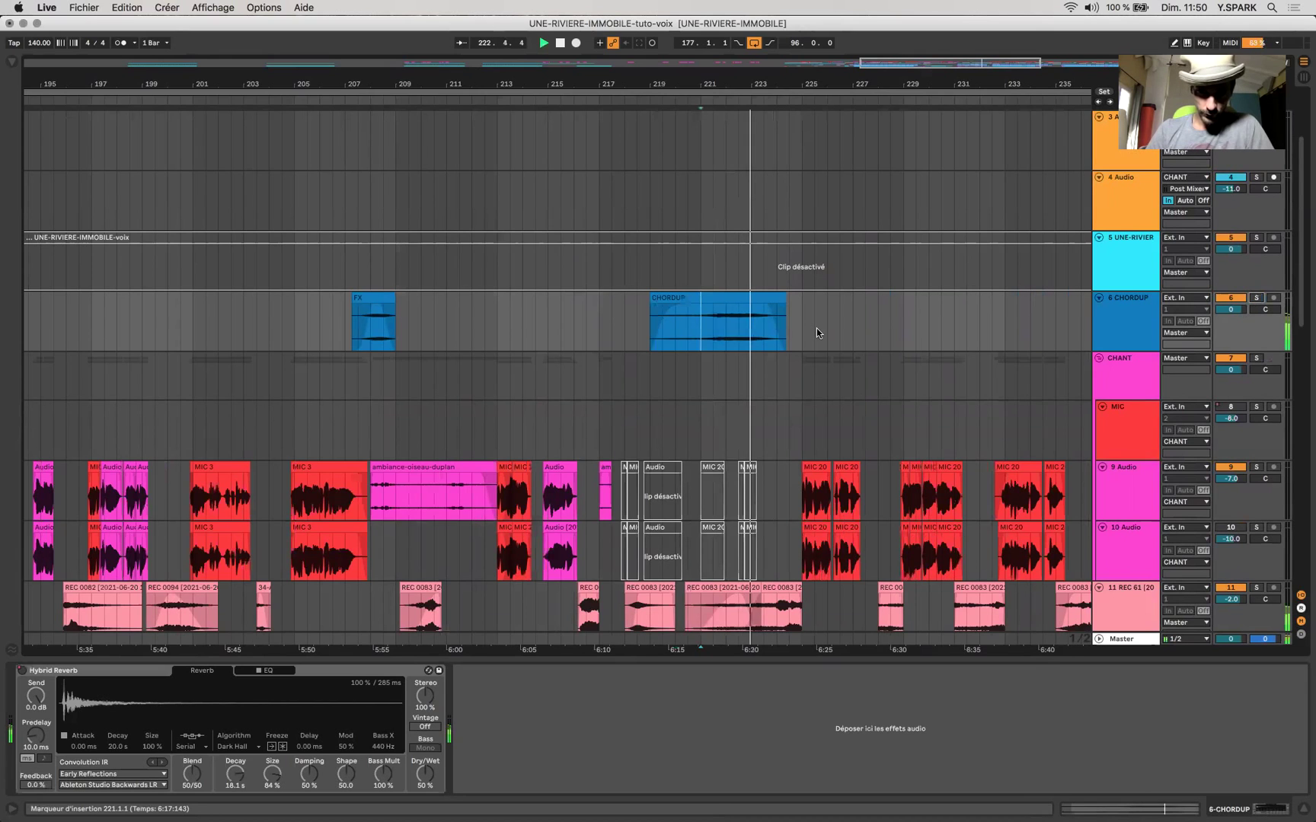
- Show the Master track's device chain
{"action": "key", "text": "minus"}
{"action": "key", "text": "minus"}
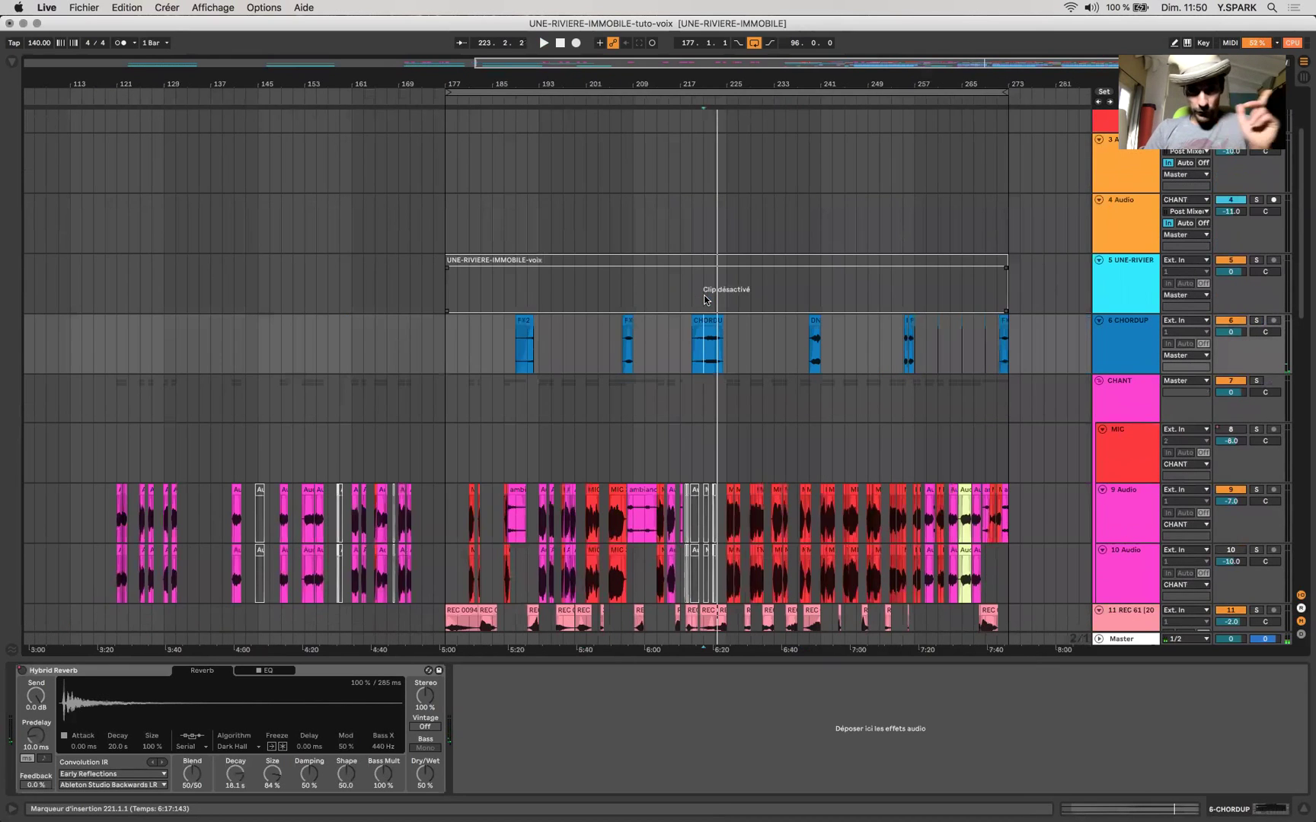
{"action": "scroll", "coordinate": [705, 296], "scroll_direction": "down", "scroll_amount": 10}
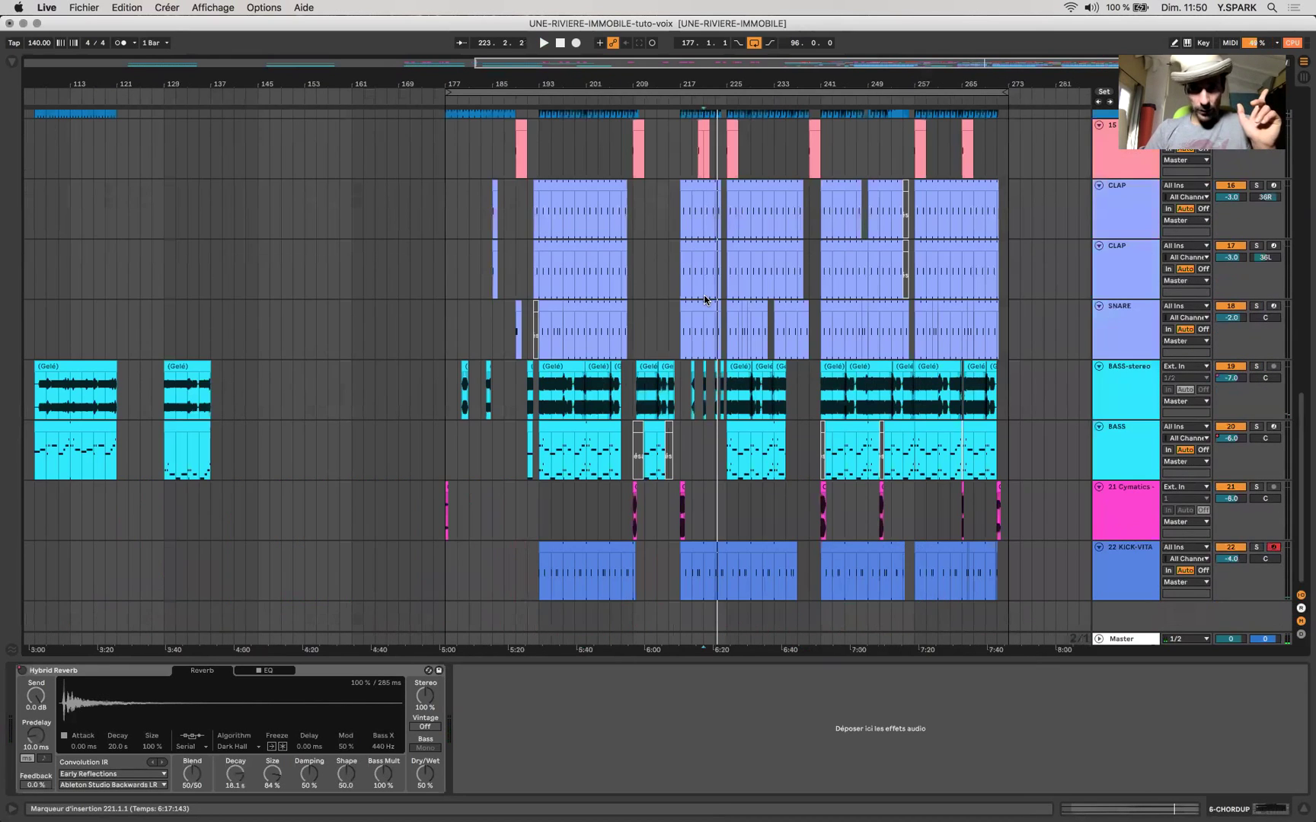
{"action": "left_click", "coordinate": [1113, 639]}
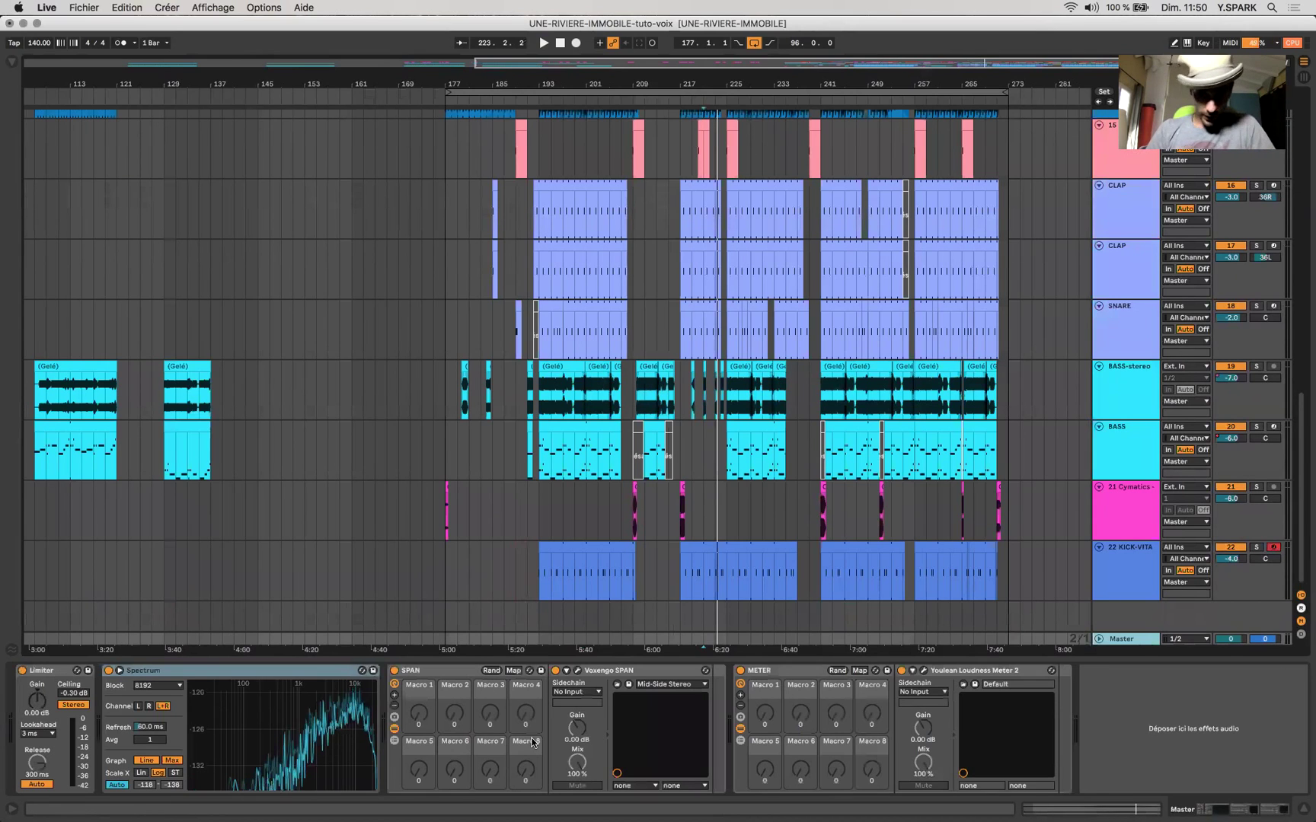